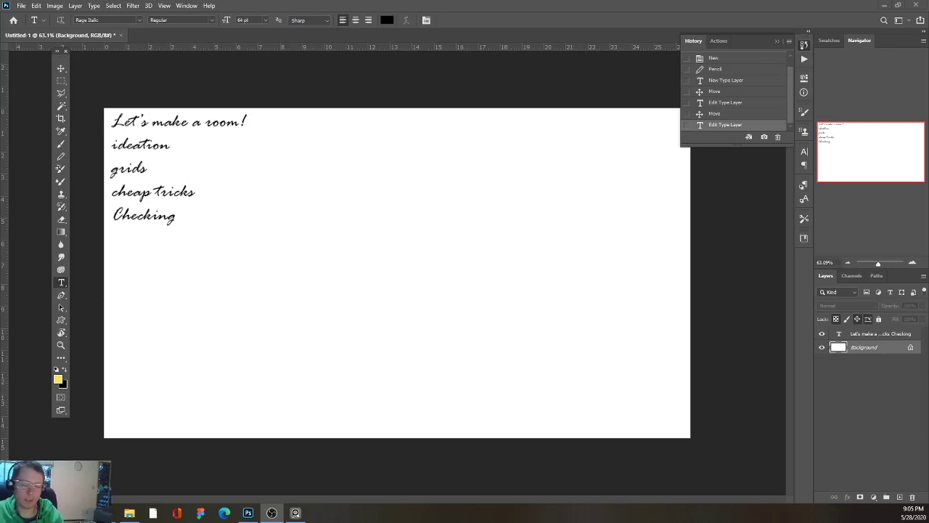
# Step: Switch to the Chrome window with the Pinterest search for teenage bedroom and look through the pins
pyautogui.hotkey('alt', 'Tab')
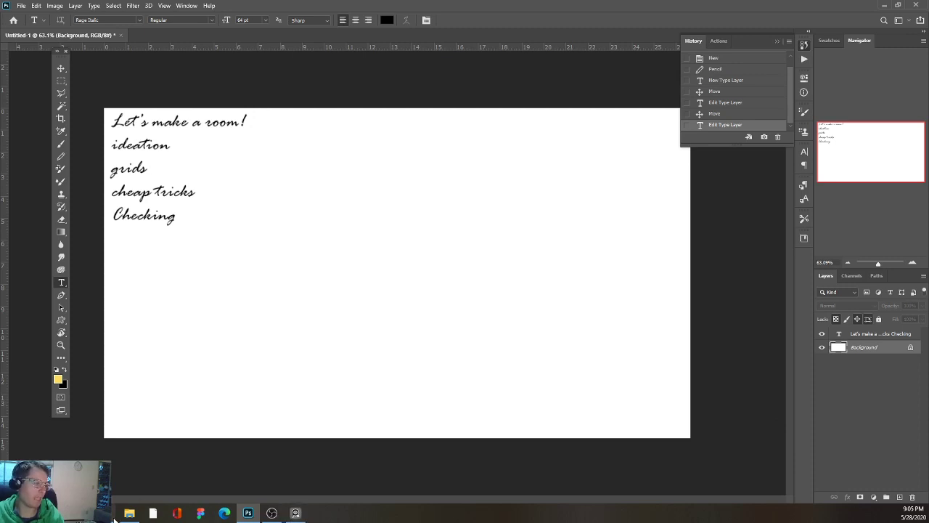
pyautogui.moveTo(106, 513)
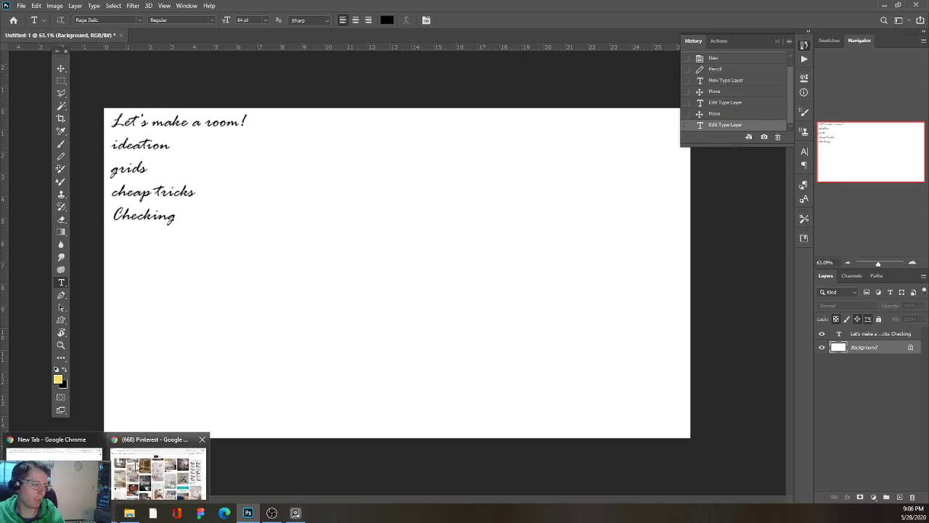
pyautogui.click(149, 450)
pyautogui.scroll(20, 487, 334)
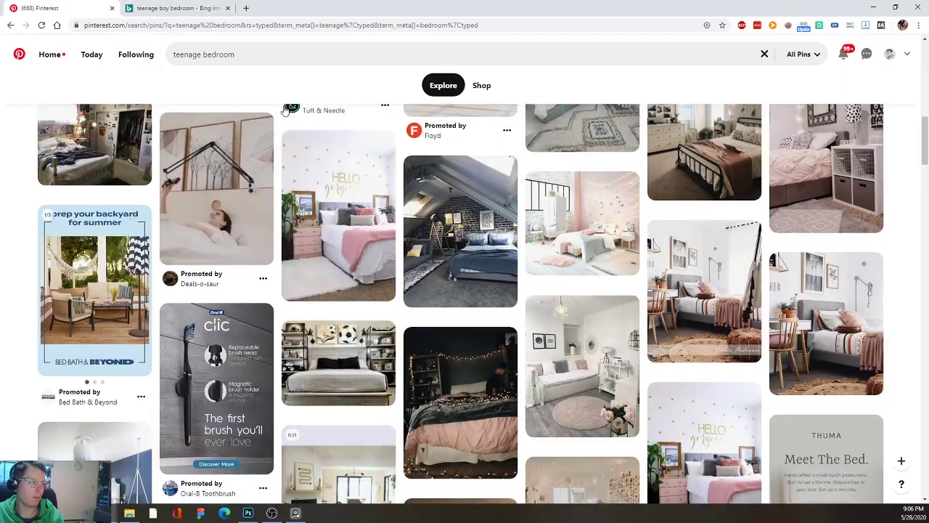
pyautogui.scroll(5, 264, 73)
pyautogui.scroll(1, 263, 73)
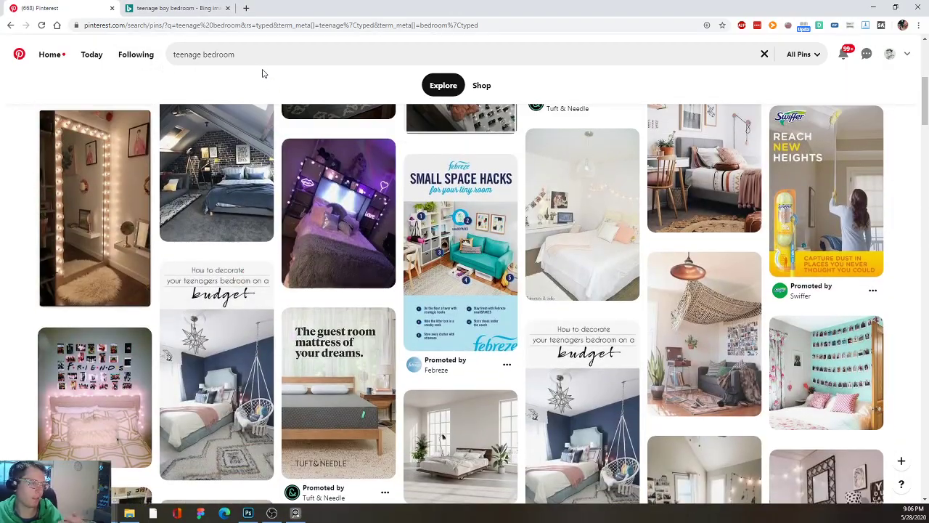
# Step: Look through the Bing image results for teenage boy bedroom
pyautogui.click(179, 8)
pyautogui.scroll(-7, 334, 202)
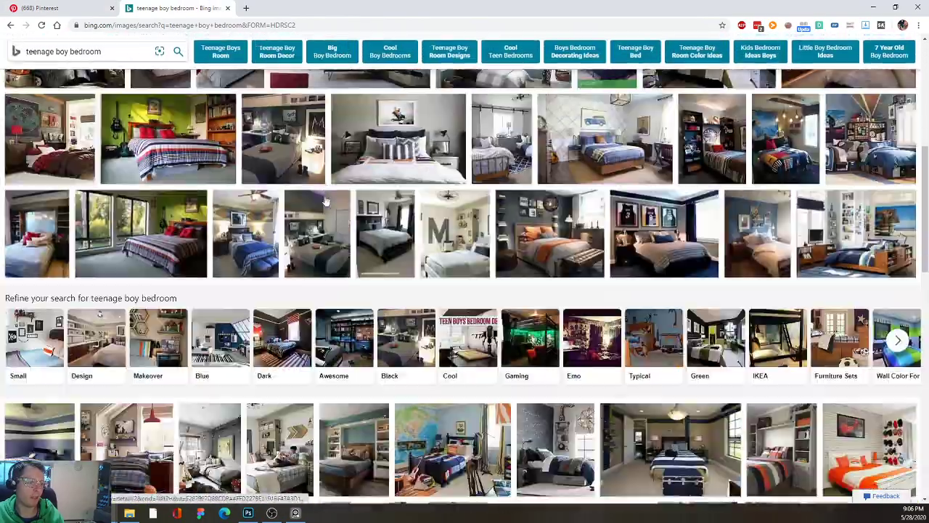
pyautogui.scroll(3, 334, 202)
pyautogui.scroll(-5, 334, 201)
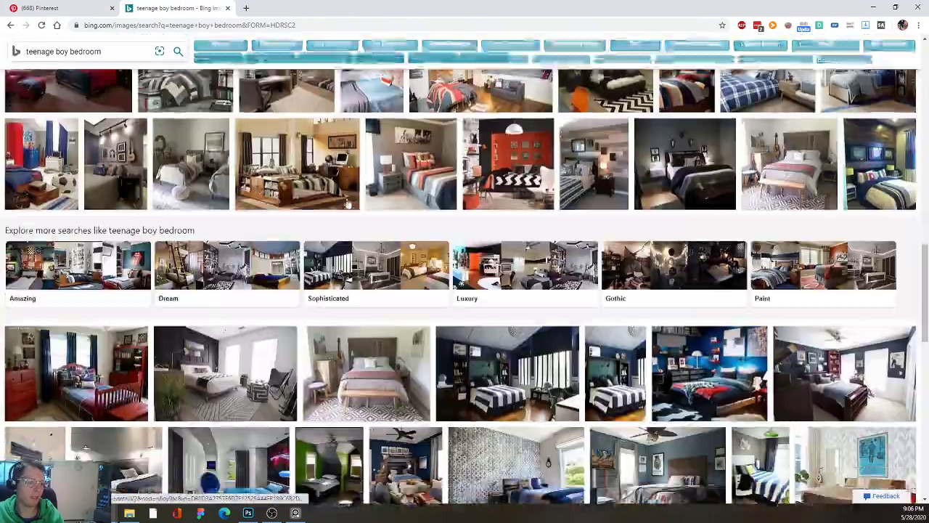
pyautogui.scroll(7, 368, 182)
pyautogui.scroll(3, 216, 51)
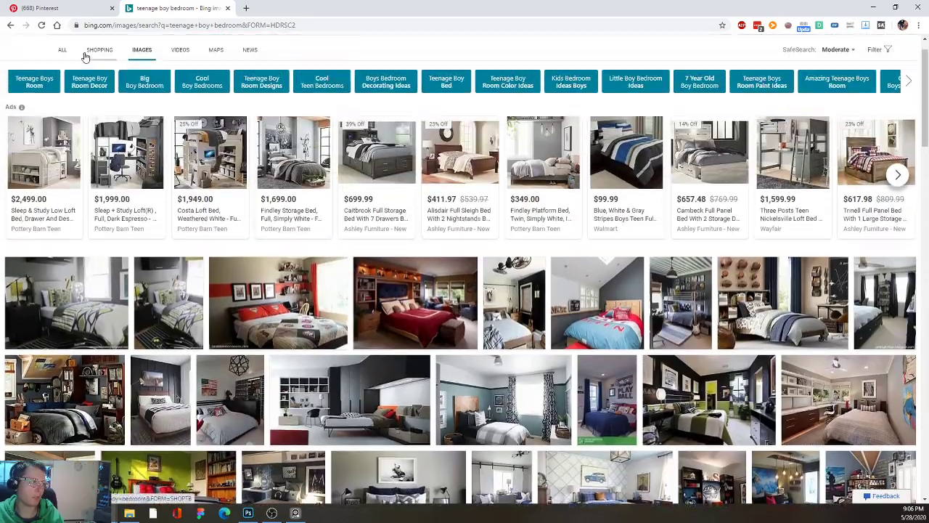
pyautogui.scroll(-4, 709, 167)
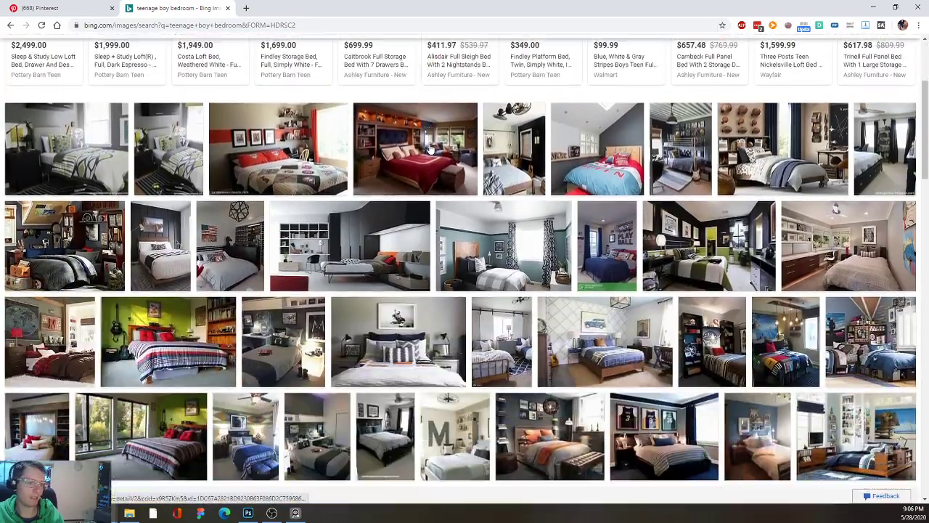
pyautogui.scroll(4, 708, 166)
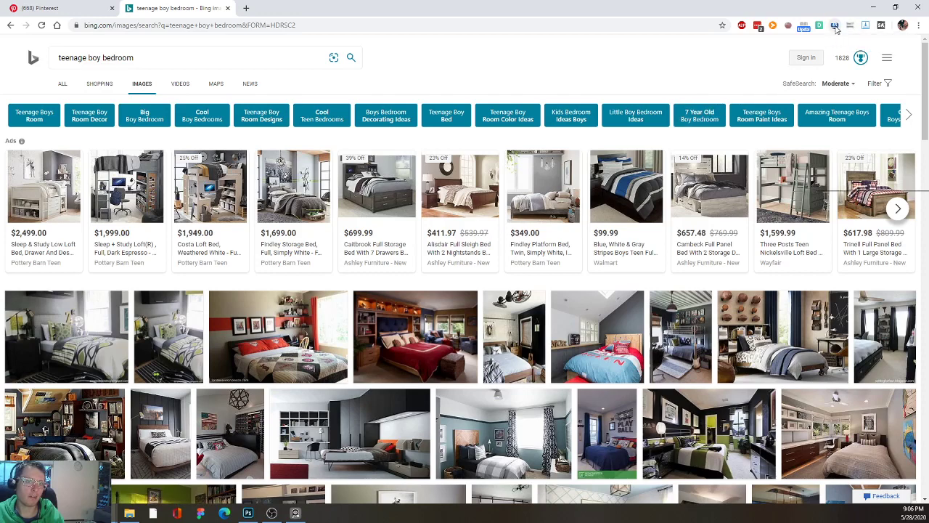
# Step: View the details page of the Download All Images extension, and go back to the full list of extensions
pyautogui.rightClick(836, 27)
pyautogui.click(839, 166)
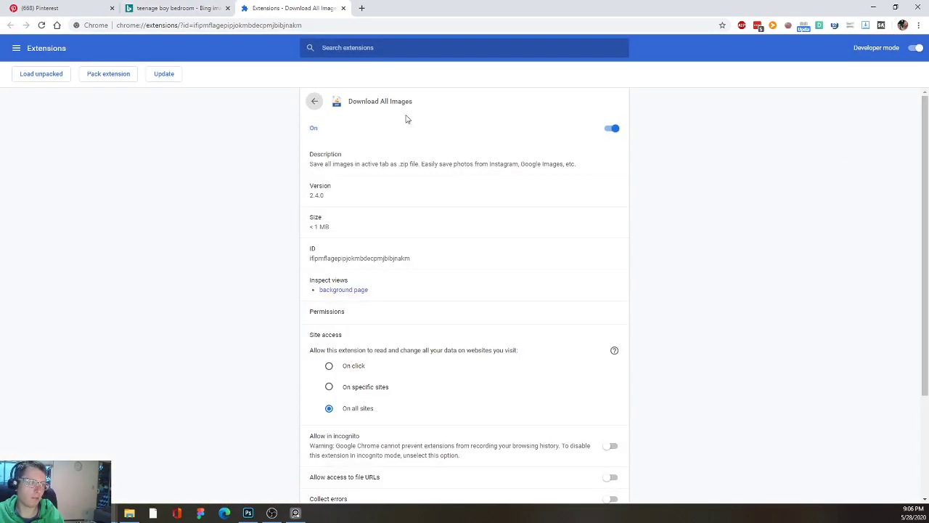
pyautogui.click(313, 103)
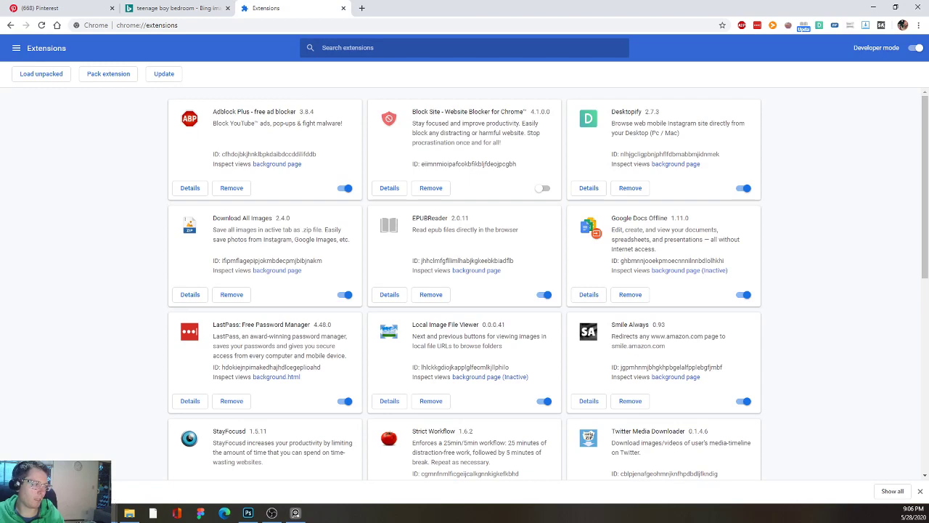
# Step: Show the downloaded image archive in the Downloads folder and extract it with 7-Zip into a folder of its own
pyautogui.click(101, 491)
pyautogui.click(129, 460)
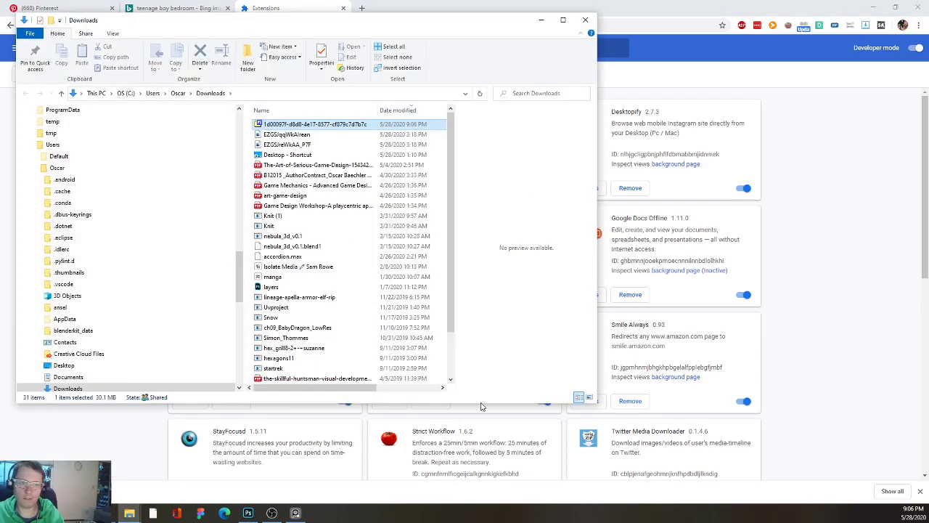
pyautogui.rightClick(318, 125)
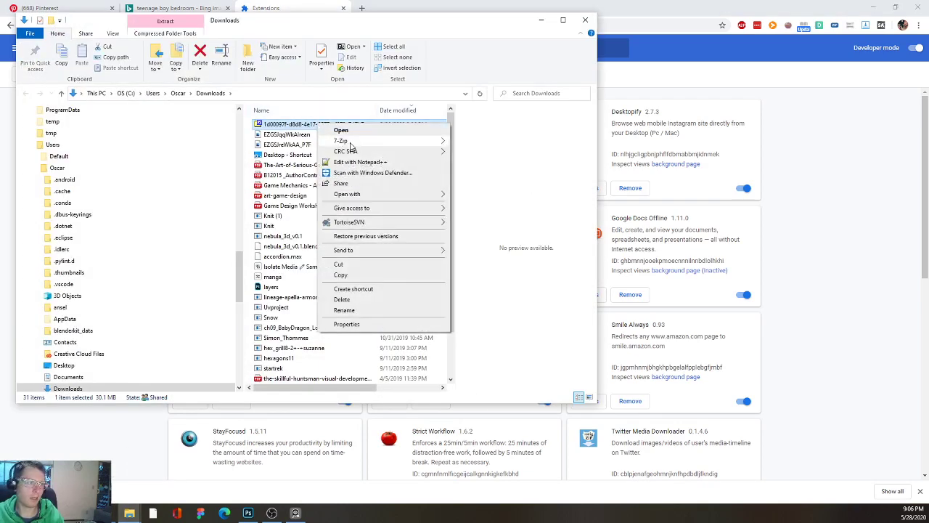
pyautogui.moveTo(351, 142)
pyautogui.click(538, 186)
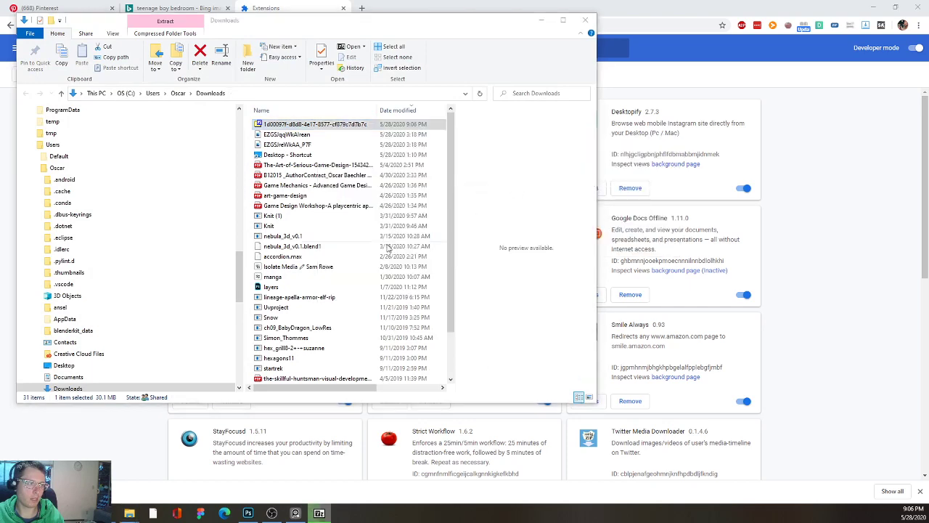
# Step: Open the extracted folder in Downloads, widen its window and look through the bedroom image thumbnails
pyautogui.scroll(-2, 448, 239)
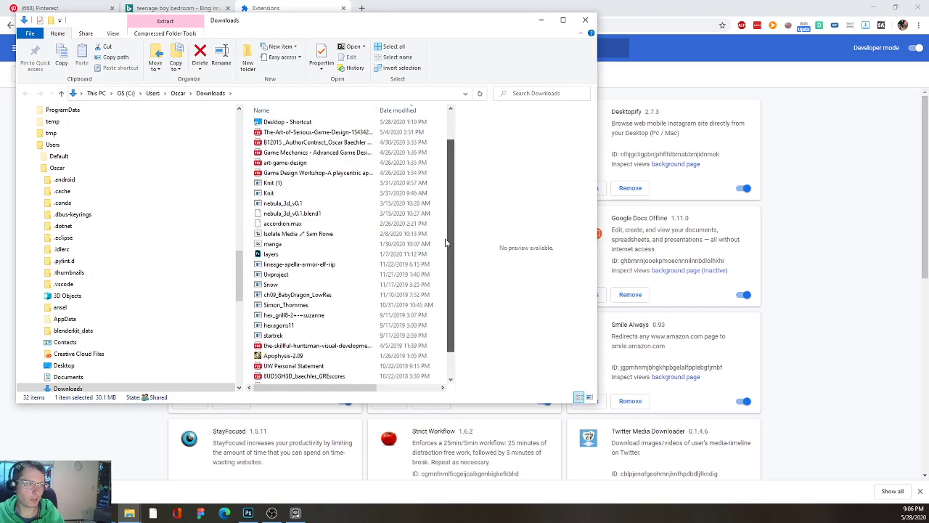
pyautogui.doubleClick(318, 369)
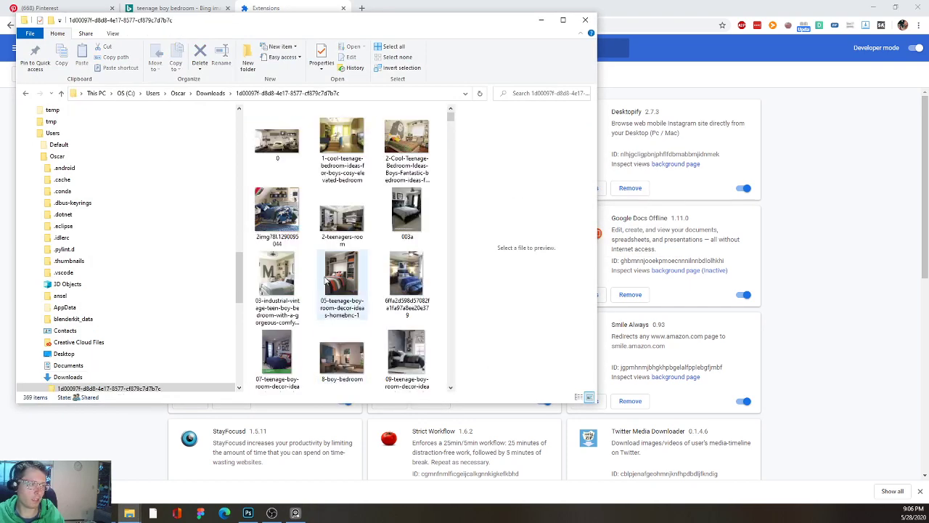
pyautogui.scroll(-1, 326, 278)
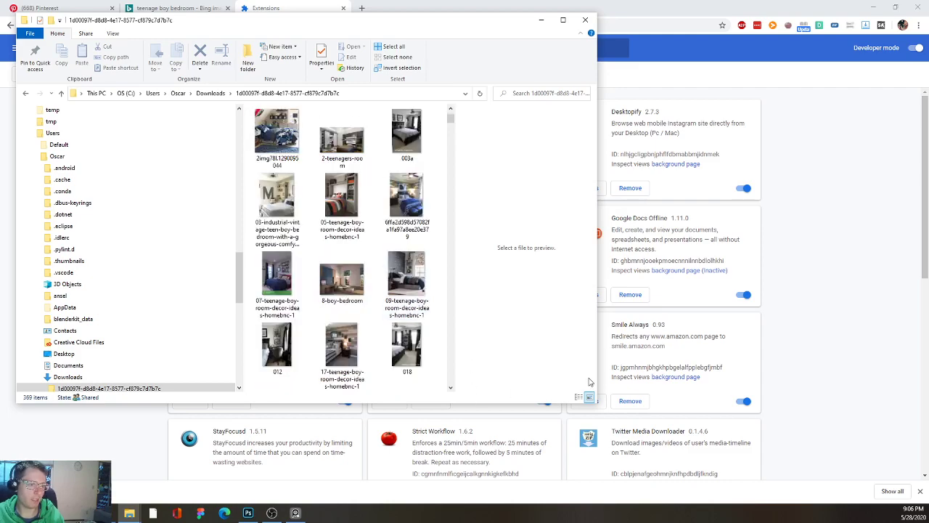
pyautogui.moveTo(596, 377); pyautogui.dragTo(897, 377)
pyautogui.scroll(-6, 494, 319)
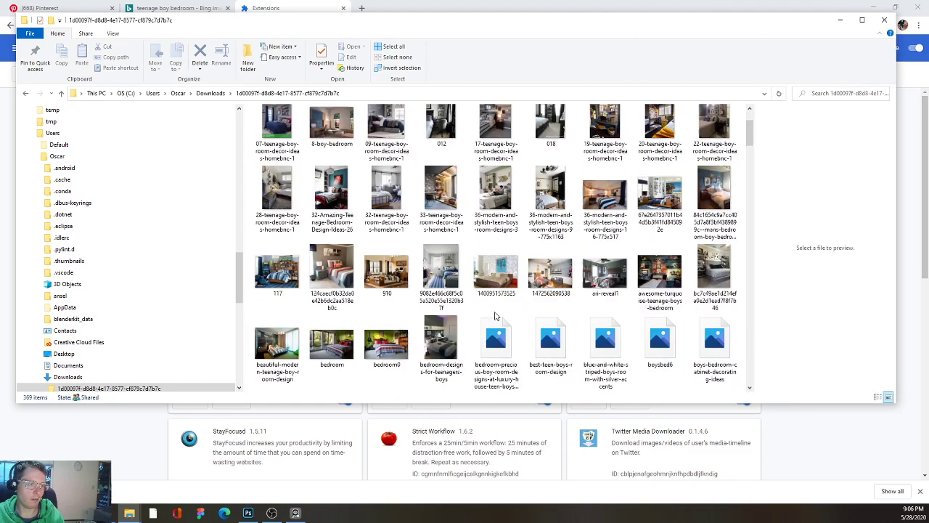
pyautogui.scroll(-10, 491, 325)
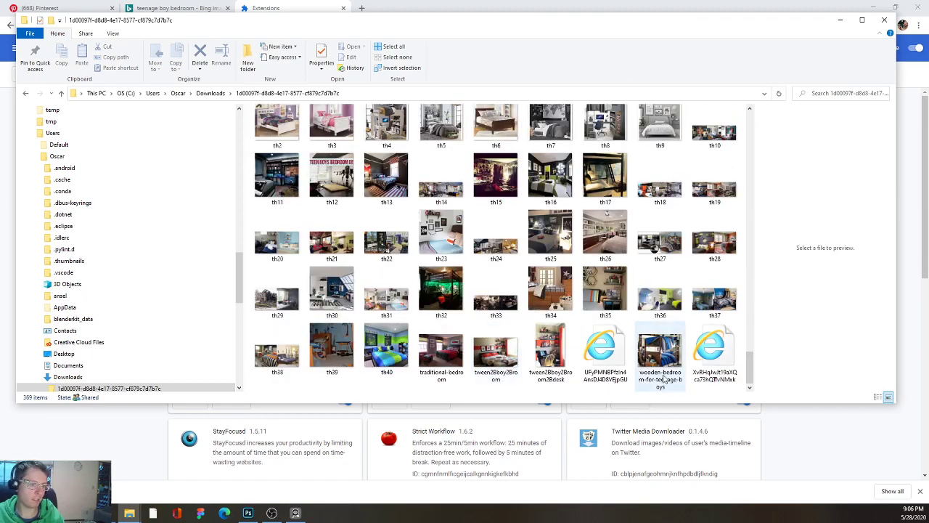
pyautogui.scroll(8, 657, 363)
pyautogui.scroll(6, 624, 291)
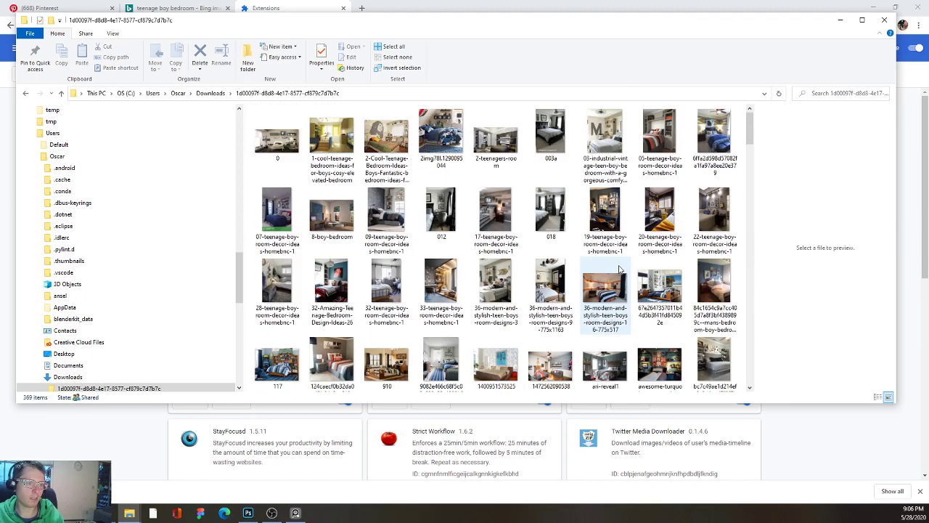
# Step: Switch to the empty PureRef board, reposition it and review its Preferences and Key Bindings settings
pyautogui.hotkey('alt', 'Tab')
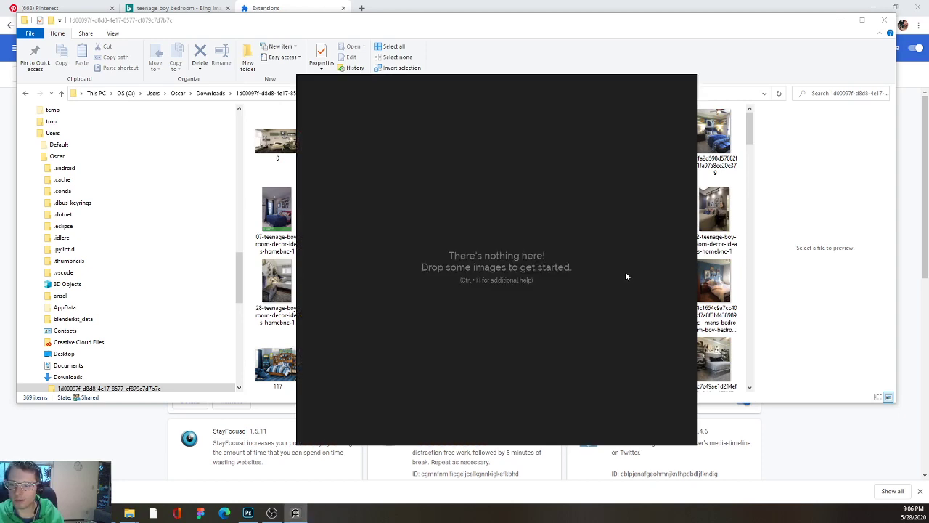
pyautogui.moveTo(542, 223)
pyautogui.mouseDown()
pyautogui.moveTo(523, 232)
pyautogui.moveTo(530, 215)
pyautogui.moveTo(552, 238)
pyautogui.mouseUp()
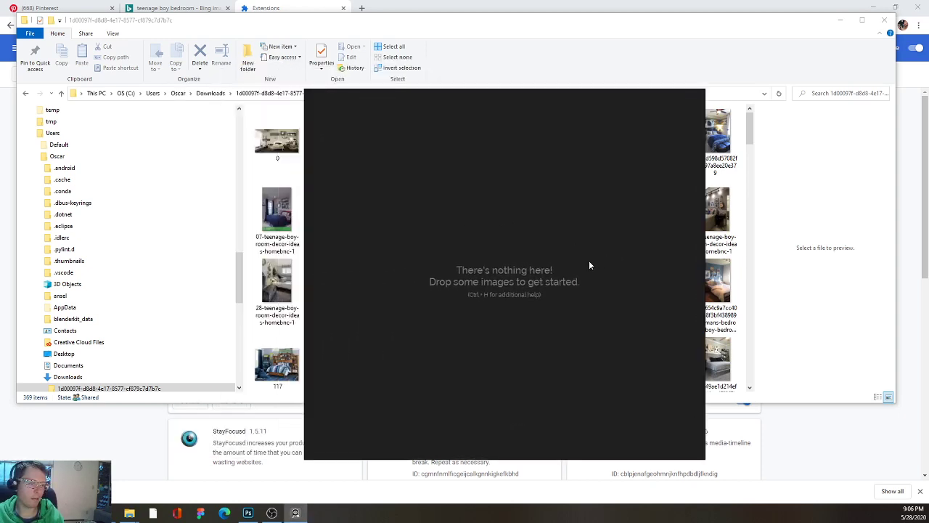
pyautogui.rightClick(483, 198)
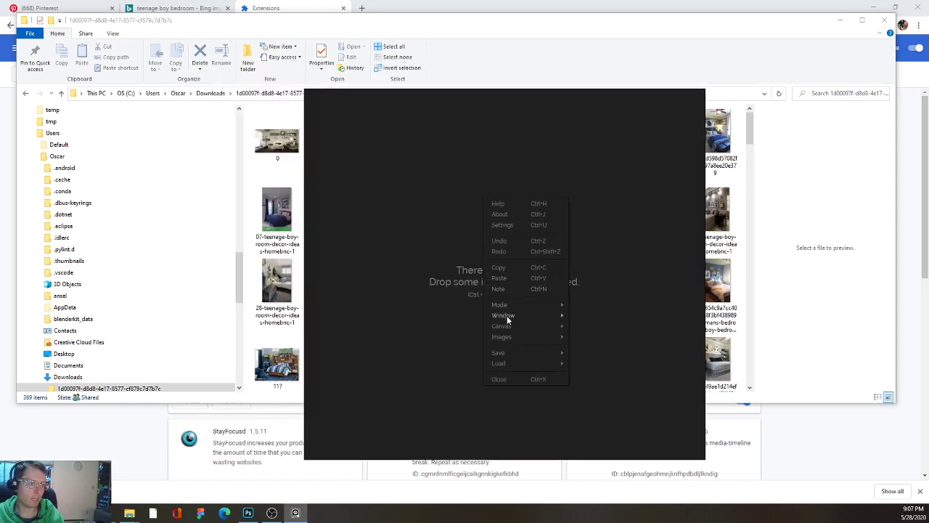
pyautogui.click(530, 225)
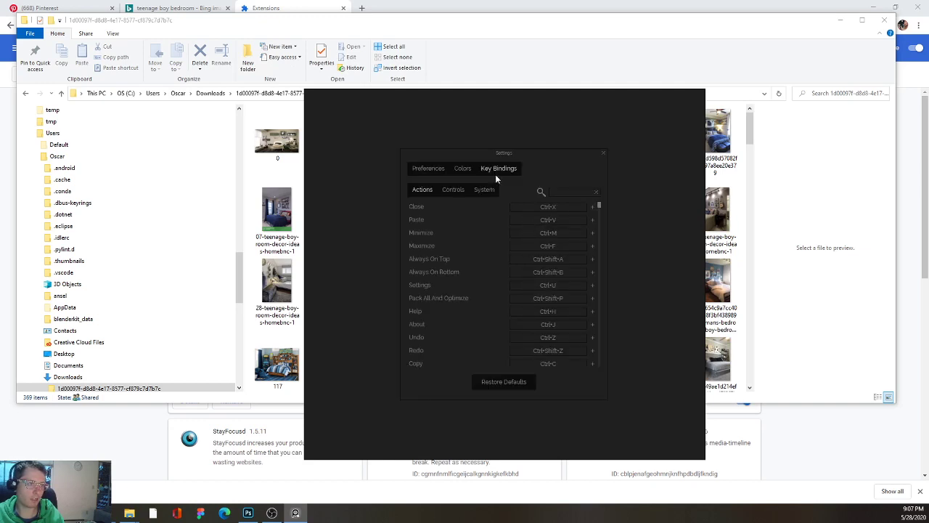
pyautogui.click(439, 168)
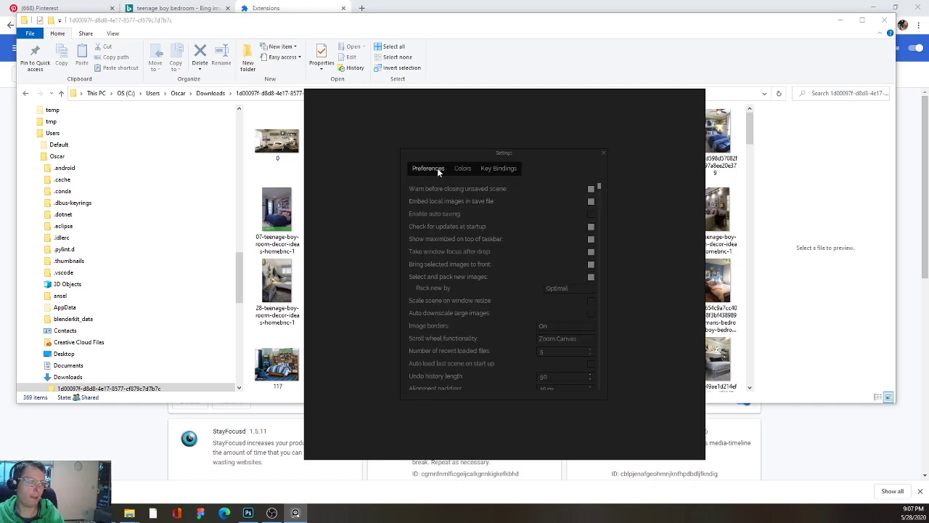
pyautogui.click(498, 169)
pyautogui.click(603, 154)
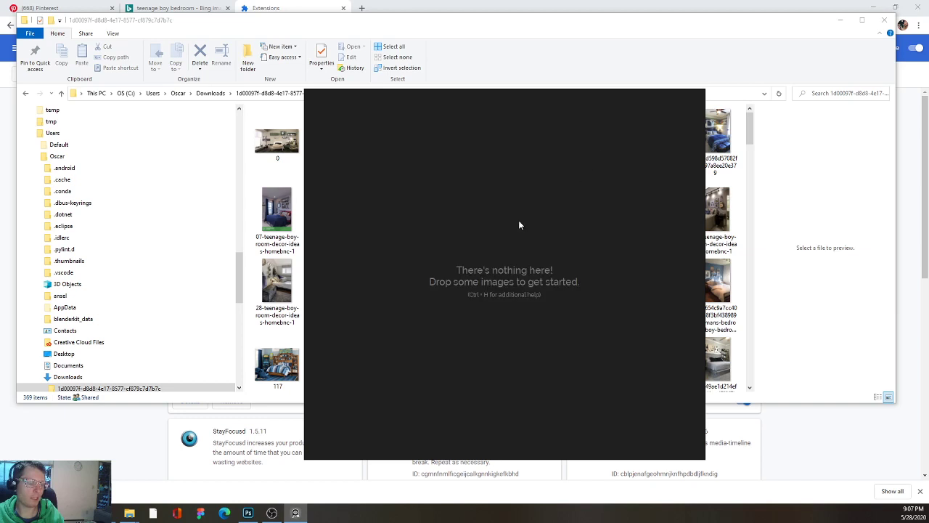
# Step: Return to the extracted images folder and list its files in detail, sorted by size with the largest first
pyautogui.click(544, 57)
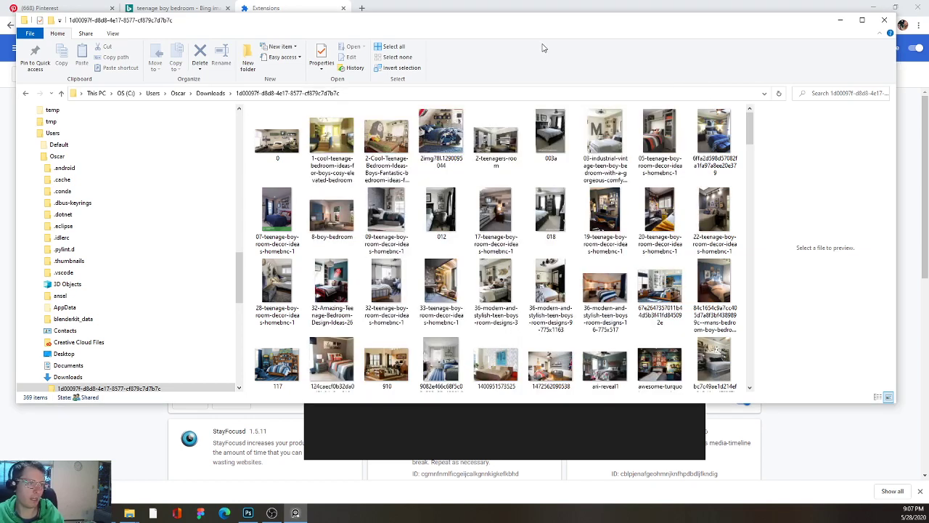
pyautogui.click(272, 137)
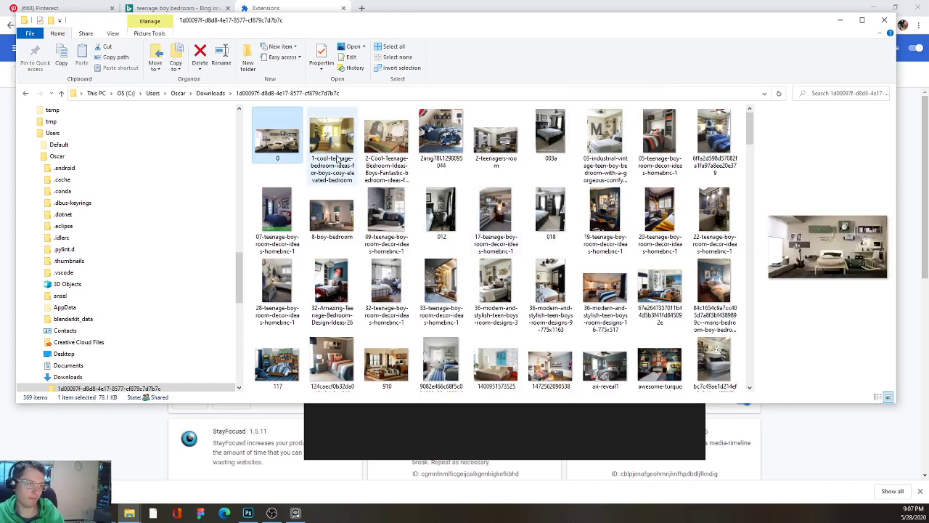
pyautogui.scroll(-12, 404, 171)
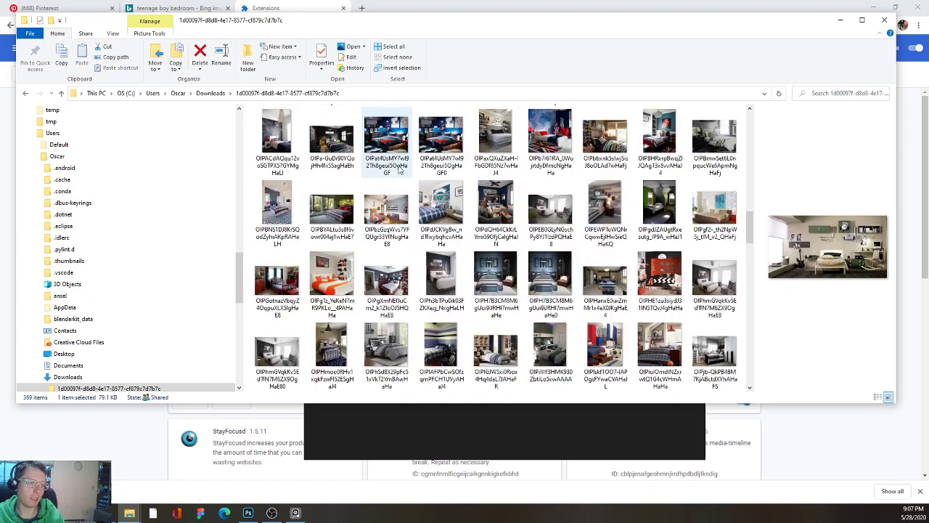
pyautogui.scroll(8, 404, 172)
pyautogui.keyDown('ctrl'); pyautogui.scroll(-8, 404, 171); pyautogui.keyUp('ctrl')
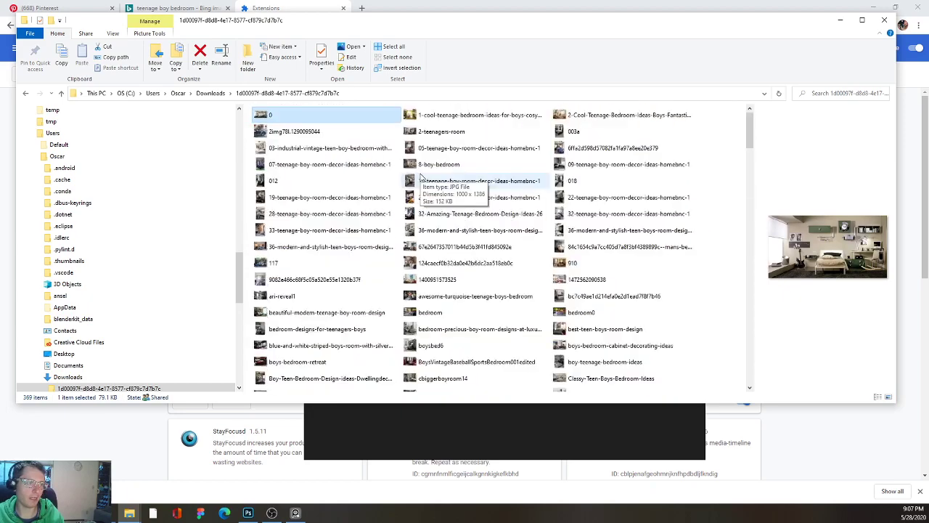
pyautogui.keyDown('ctrl'); pyautogui.scroll(-2, 421, 177); pyautogui.keyUp('ctrl')
pyautogui.keyDown('ctrl'); pyautogui.scroll(2, 426, 178); pyautogui.keyUp('ctrl')
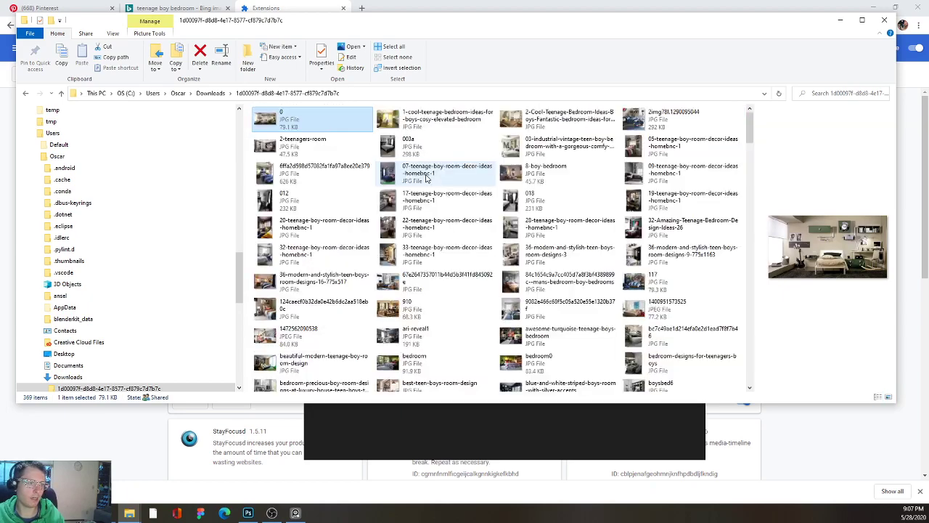
pyautogui.click(464, 111)
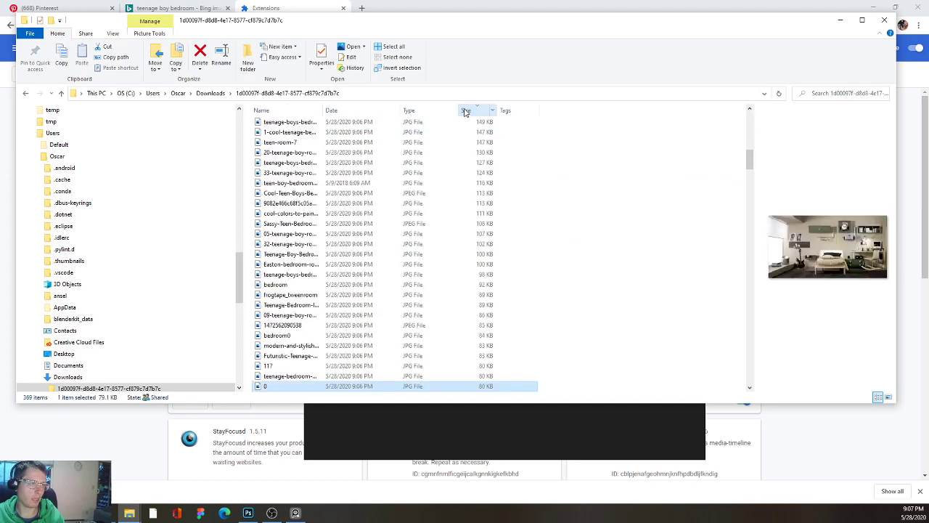
pyautogui.scroll(1, 704, 236)
pyautogui.scroll(6, 701, 218)
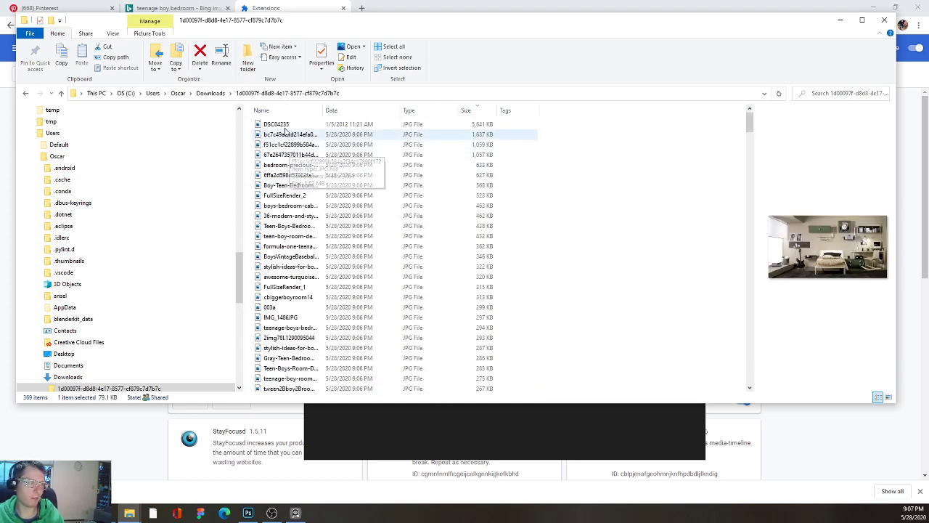
# Step: Select the images from the largest file, DSC04235, down through those of about 14 KB and place them on the PureRef board
pyautogui.click(283, 125)
pyautogui.scroll(-20, 321, 166)
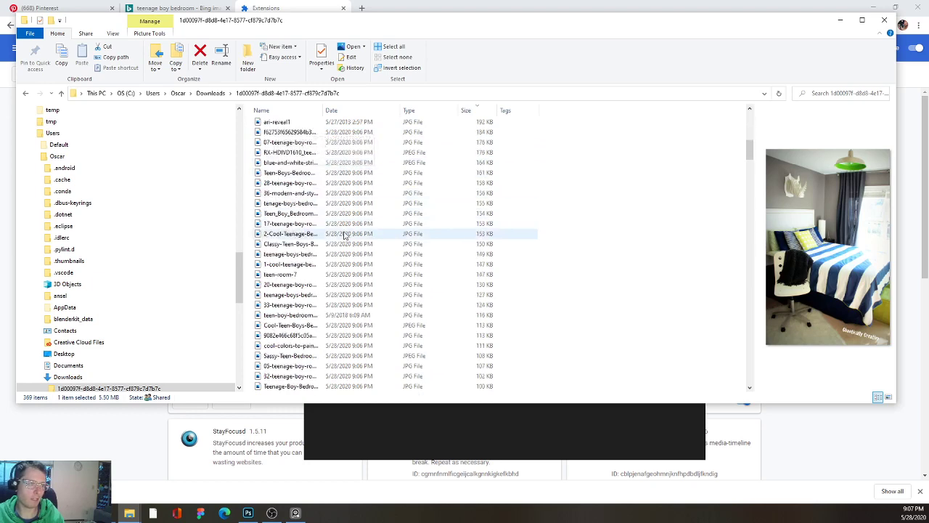
pyautogui.scroll(-12, 328, 236)
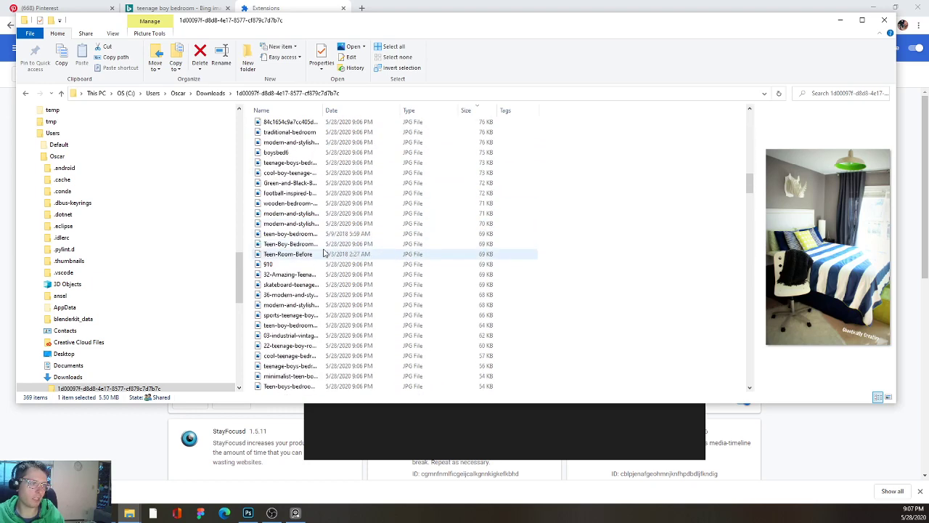
pyautogui.scroll(-15, 298, 289)
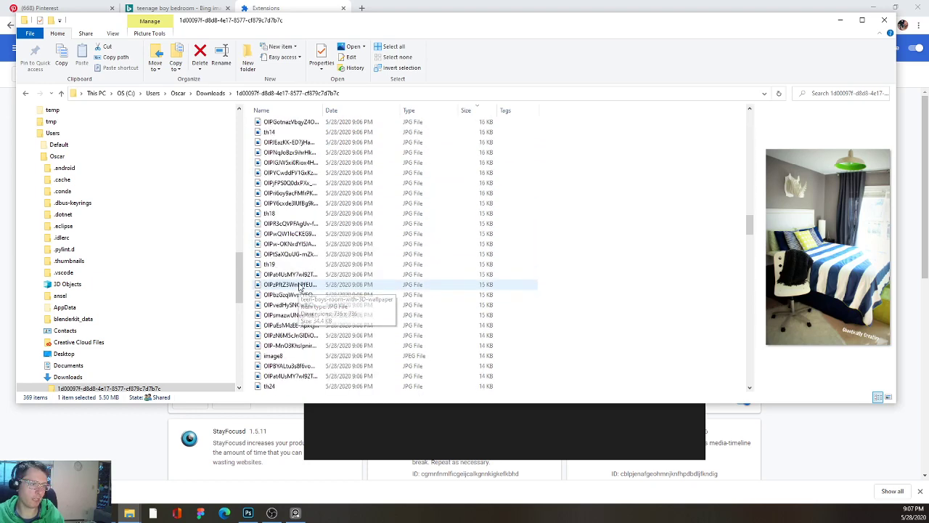
pyautogui.keyDown('shift'); pyautogui.click(288, 295); pyautogui.keyUp('shift')
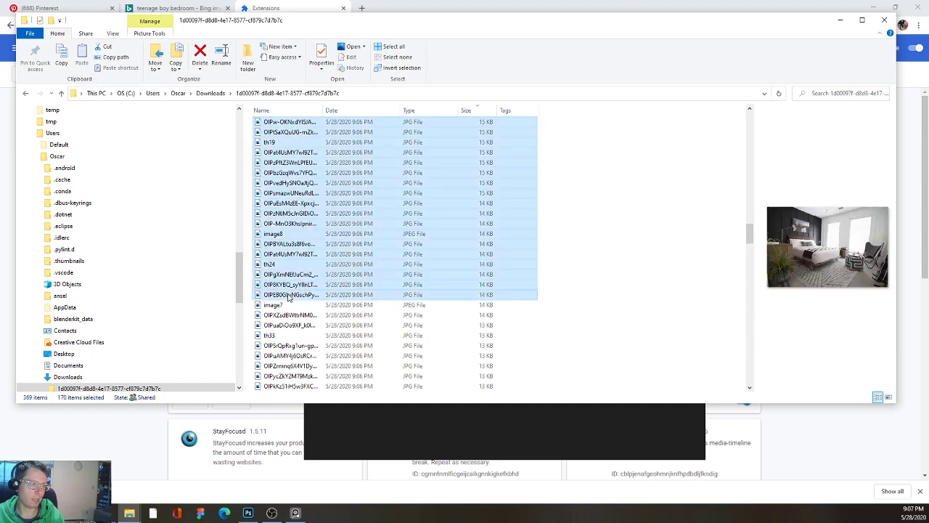
pyautogui.moveTo(297, 218); pyautogui.dragTo(463, 416)
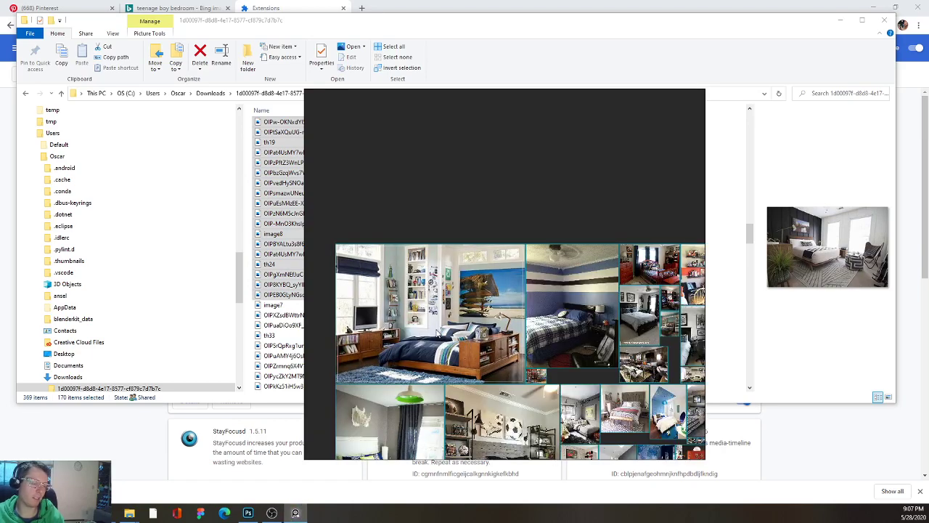
# Step: Look over the bedroom images placed on the PureRef board and shift the board's window sideways
pyautogui.scroll(-4, 524, 315)
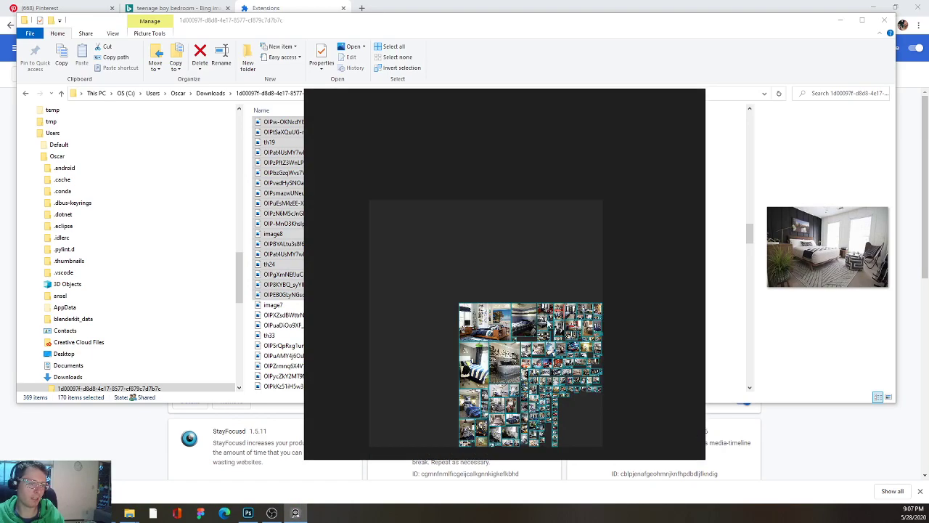
pyautogui.scroll(3, 551, 321)
pyautogui.moveTo(556, 320); pyautogui.dragTo(663, 322)
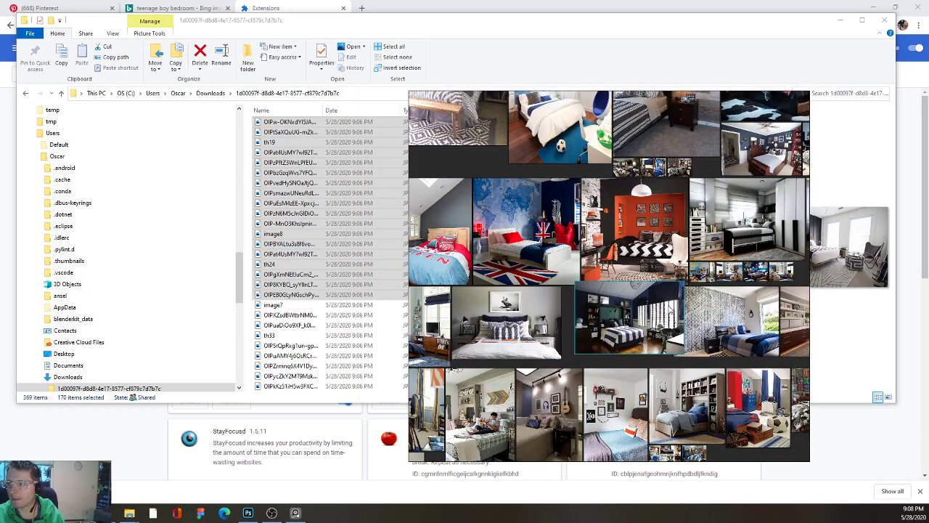
# Step: Switch to the Photoshop document and draw a straight horizontal black horizon line across the middle of the canvas with the Pencil tool
pyautogui.hotkey('alt', 'Tab')
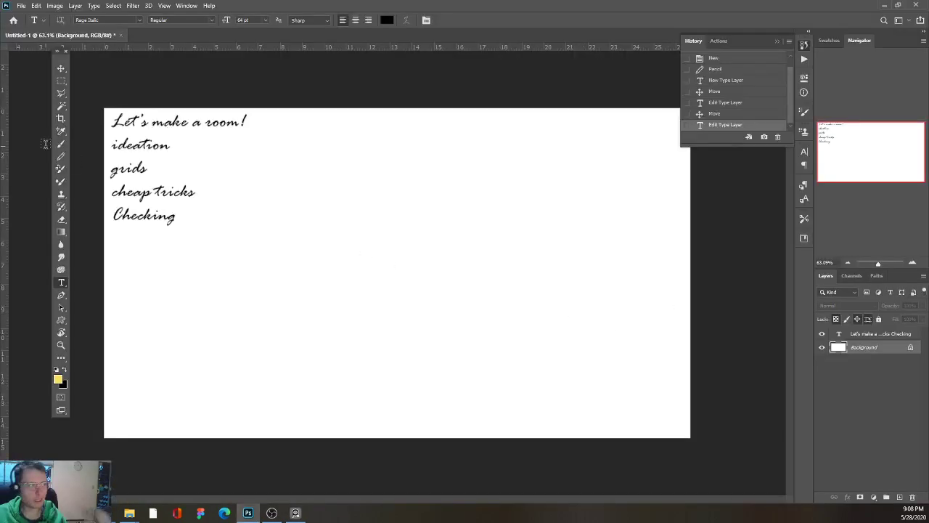
pyautogui.hotkey('alt', 'Tab')
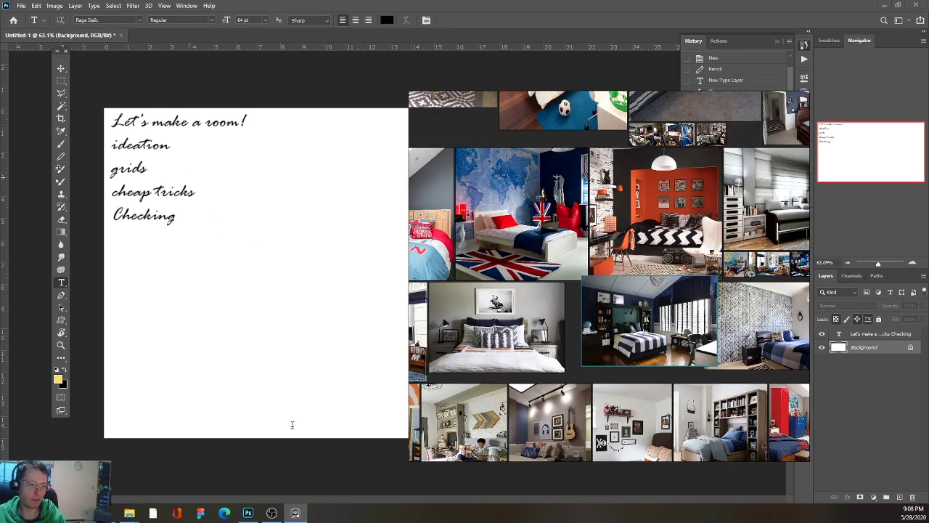
pyautogui.hotkey('alt', 'Tab')
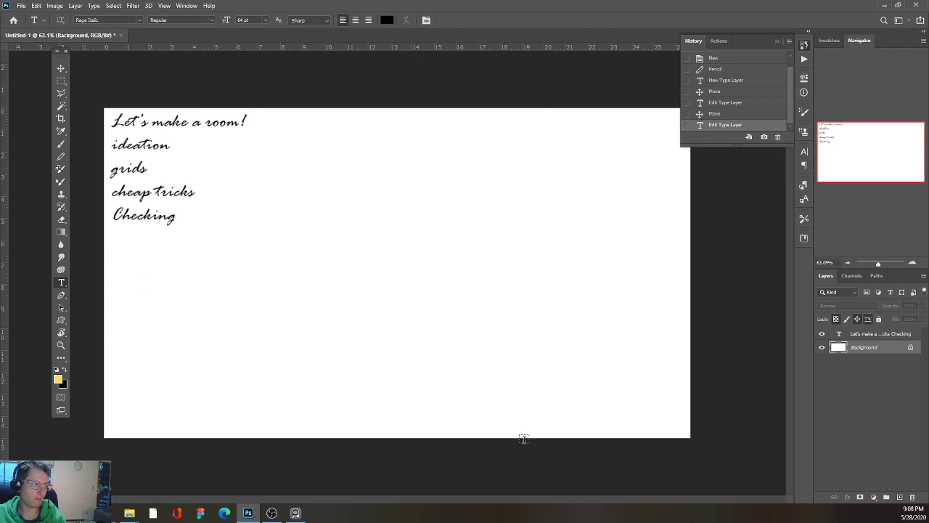
pyautogui.press('b')
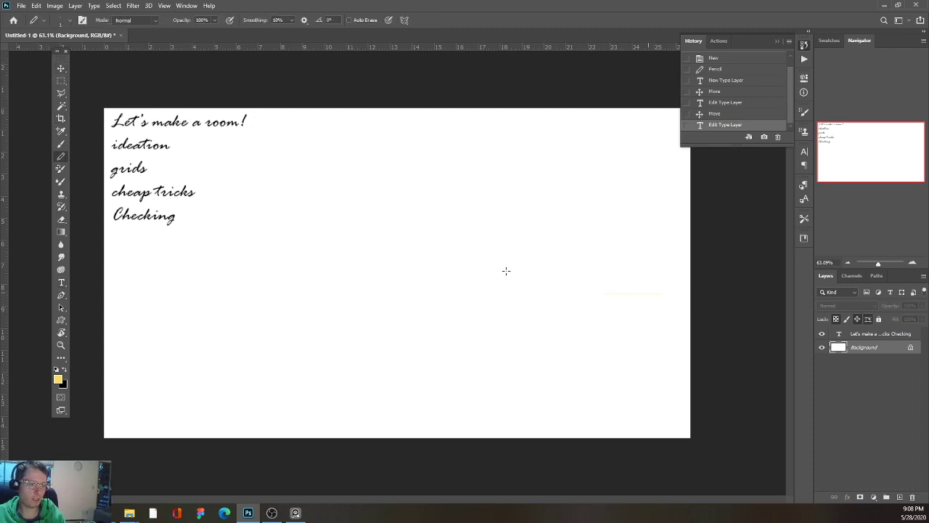
pyautogui.hotkey('ctrl', 'z')
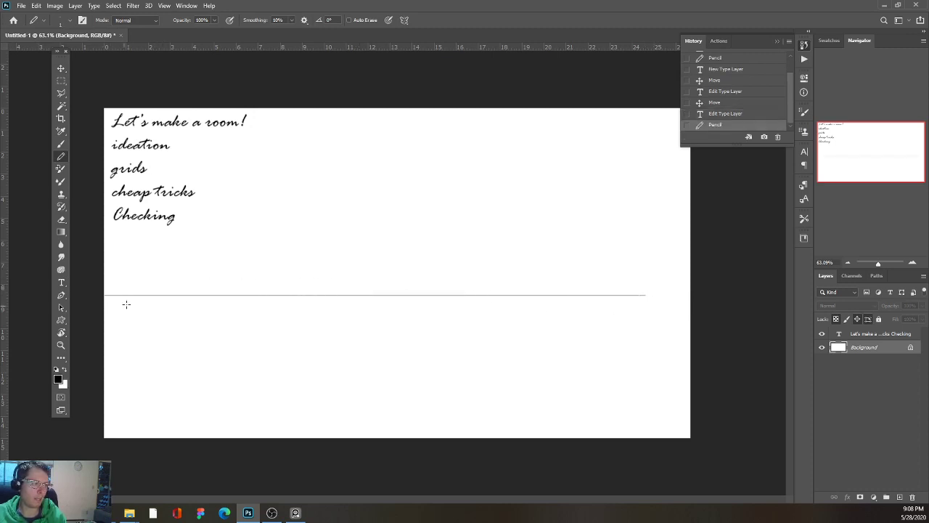
pyautogui.hotkey('ctrl', 'z')
pyautogui.moveTo(642, 288); pyautogui.dragTo(350, 279)
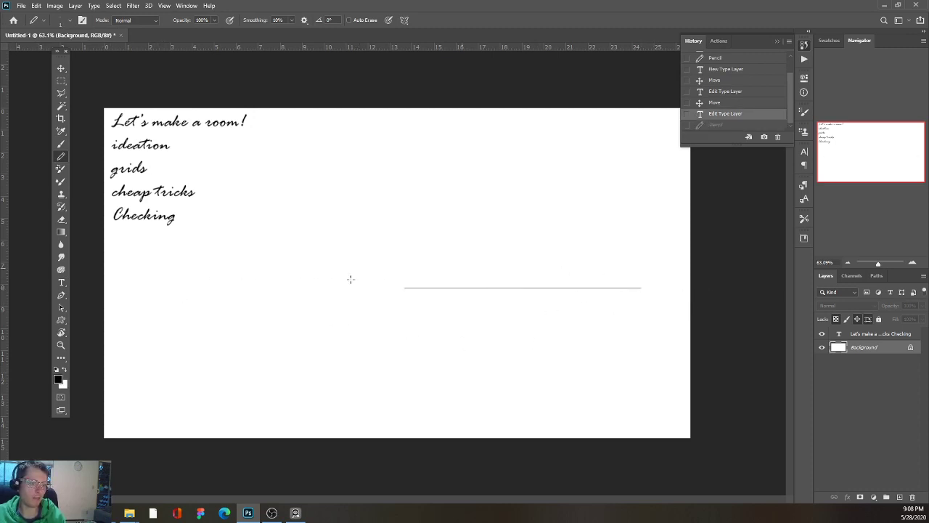
pyautogui.moveTo(167, 290); pyautogui.dragTo(152, 287)
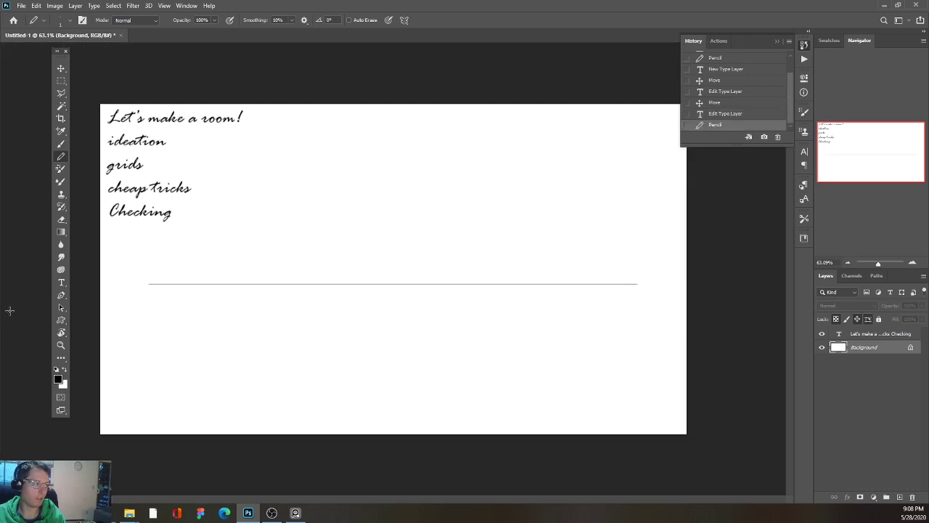
pyautogui.moveTo(8, 297); pyautogui.dragTo(417, 298)
pyautogui.scroll(-1, 446, 279)
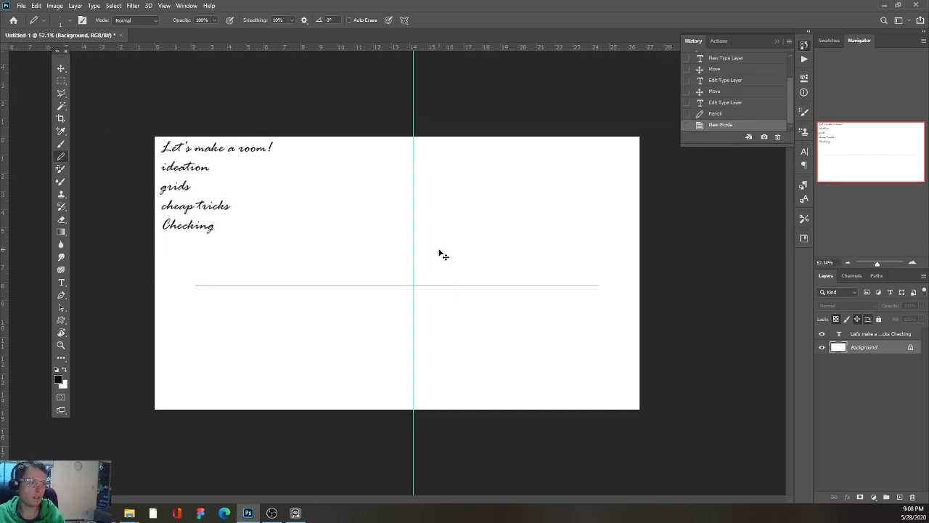
pyautogui.hotkey('ctrl', 'z')
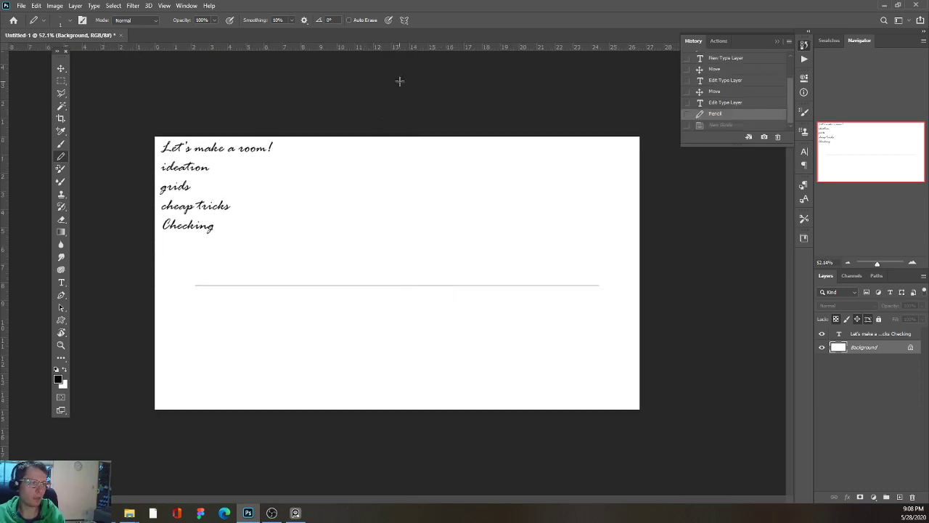
# Step: Change the ruler units to pixels and place a vertical guide at the canvas's horizontal centre, about 960 px
pyautogui.rightClick(416, 41)
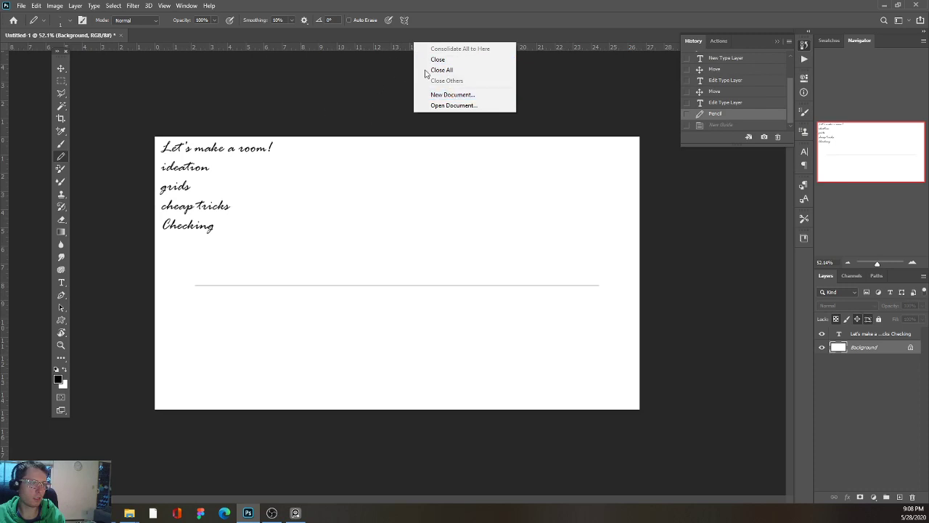
pyautogui.rightClick(359, 46)
pyautogui.click(371, 52)
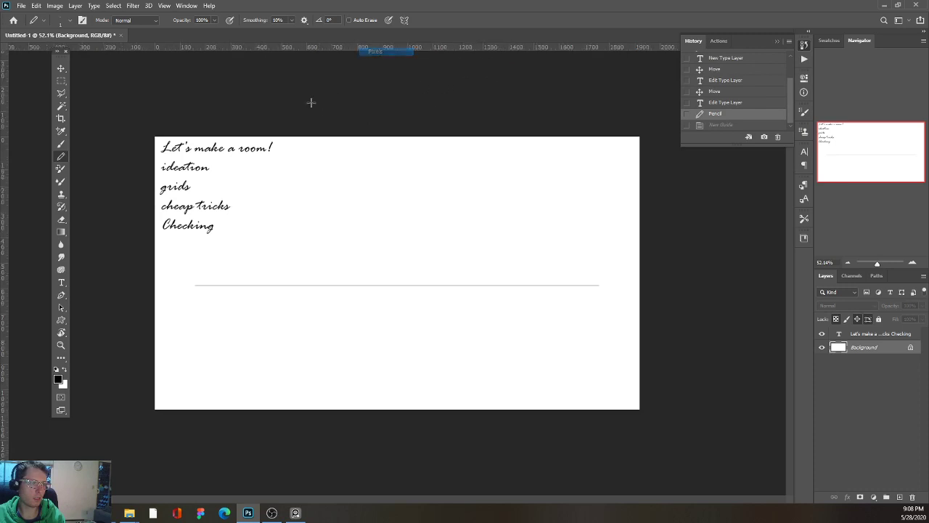
pyautogui.moveTo(8, 214); pyautogui.dragTo(397, 208)
pyautogui.scroll(5, 387, 269)
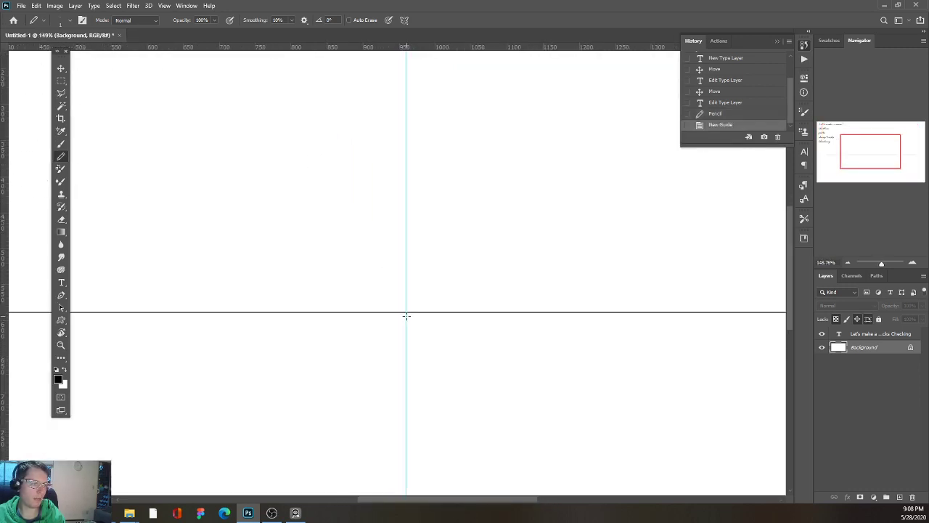
# Step: Mark the point where the vertical guide crosses the horizon line with several small Pencil dots
pyautogui.click(406, 313)
pyautogui.click(406, 312)
pyautogui.click(406, 312)
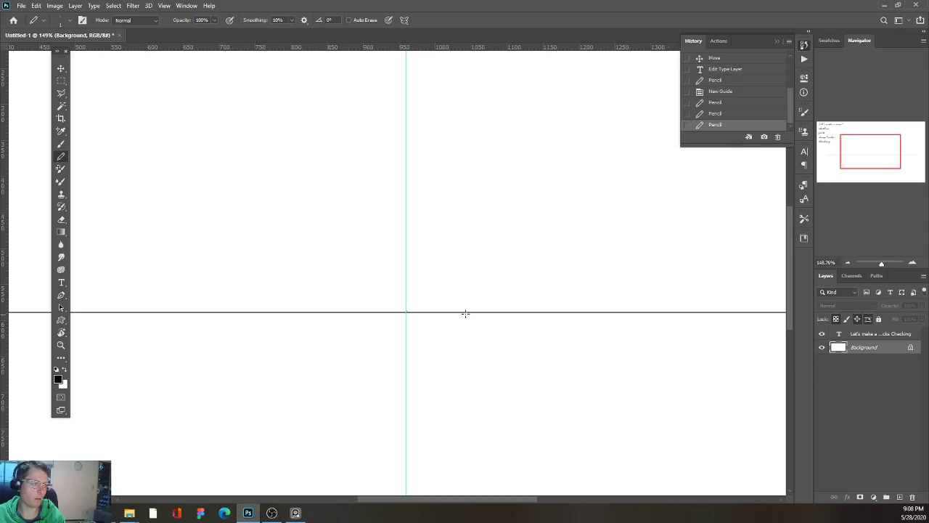
pyautogui.scroll(1, 361, 328)
pyautogui.scroll(5, 382, 352)
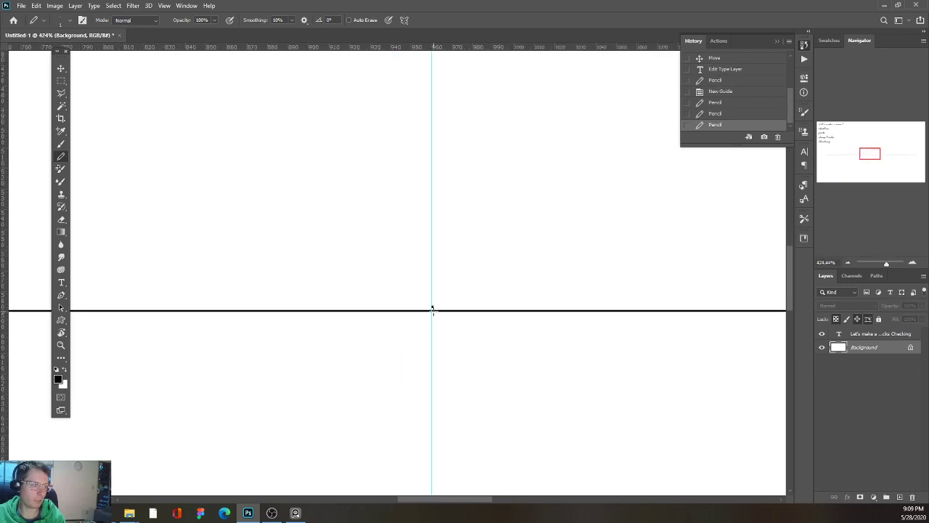
pyautogui.click(431, 310)
pyautogui.scroll(-1, 431, 317)
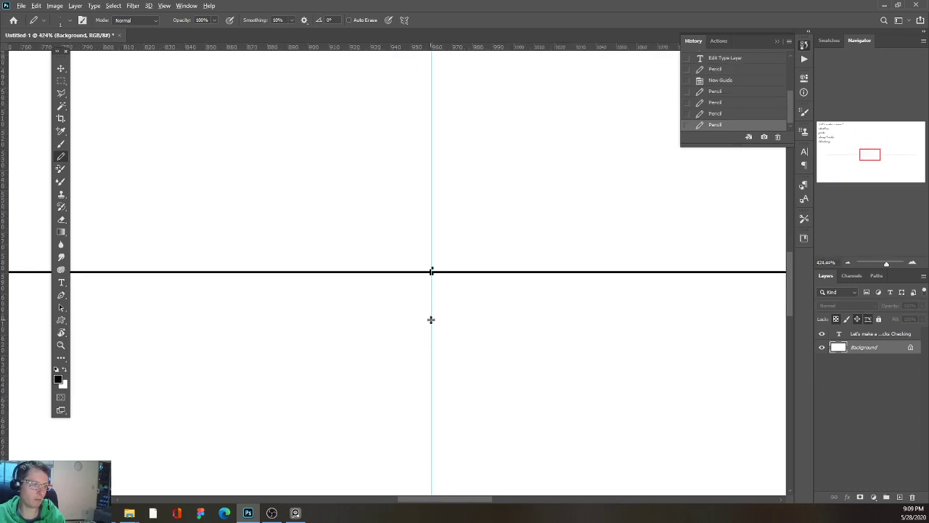
pyautogui.scroll(-5, 428, 319)
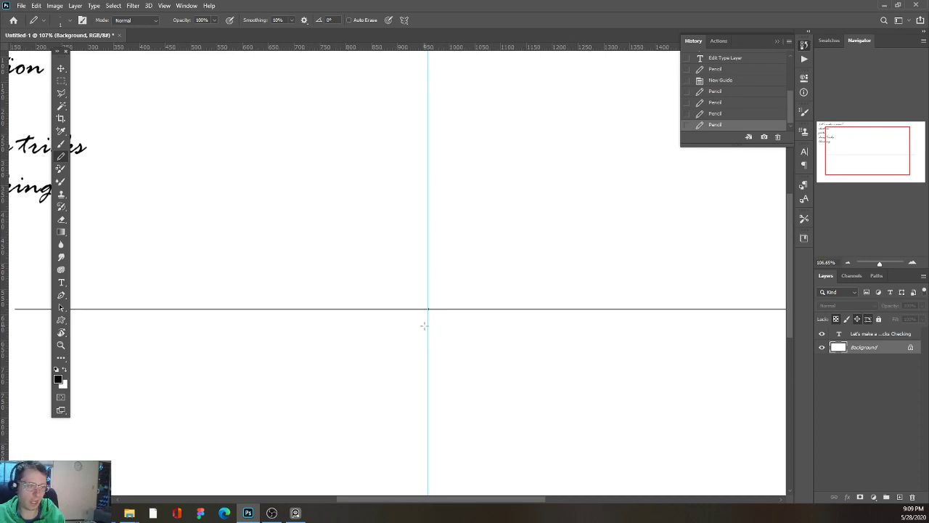
# Step: Try cropping away the canvas's left part, restore the crop frame to the full canvas width and apply it
pyautogui.scroll(-2, 423, 327)
pyautogui.press('c')
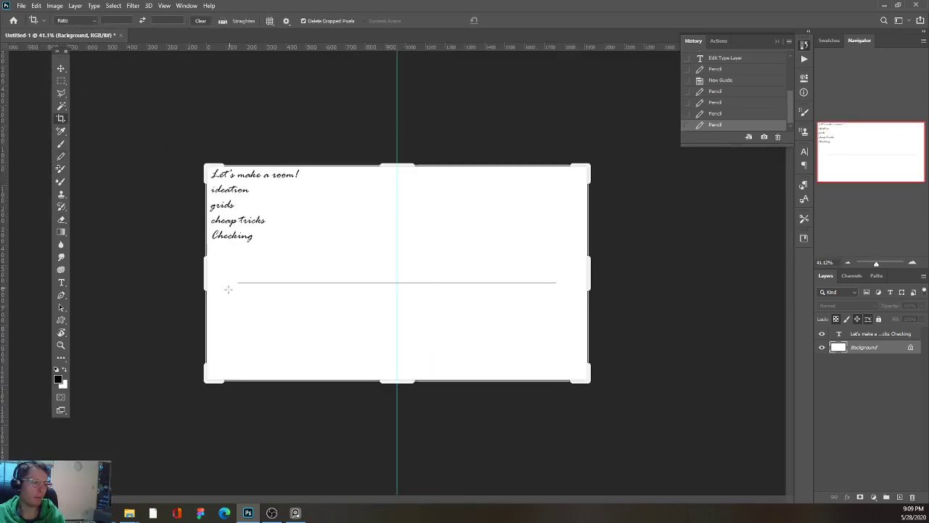
pyautogui.moveTo(207, 283); pyautogui.dragTo(312, 288)
pyautogui.hotkey('ctrl', 'z')
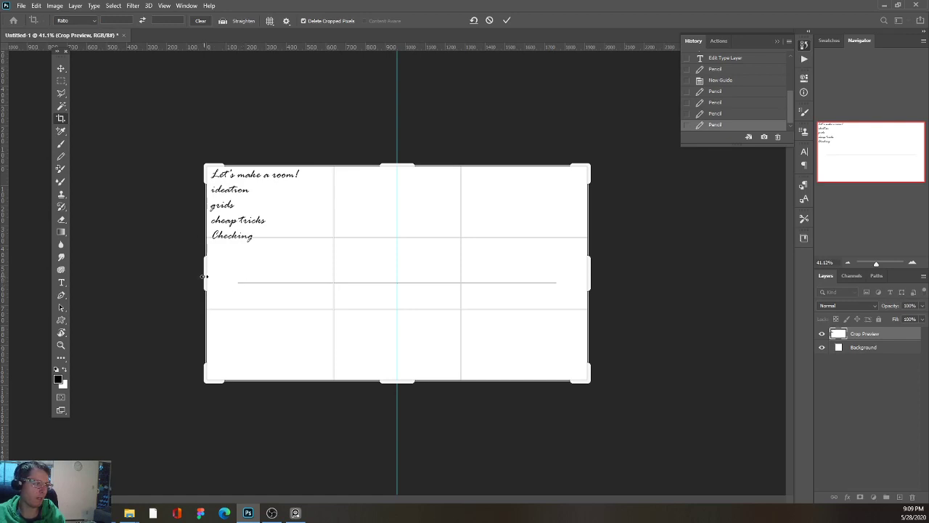
pyautogui.moveTo(204, 272); pyautogui.dragTo(263, 282)
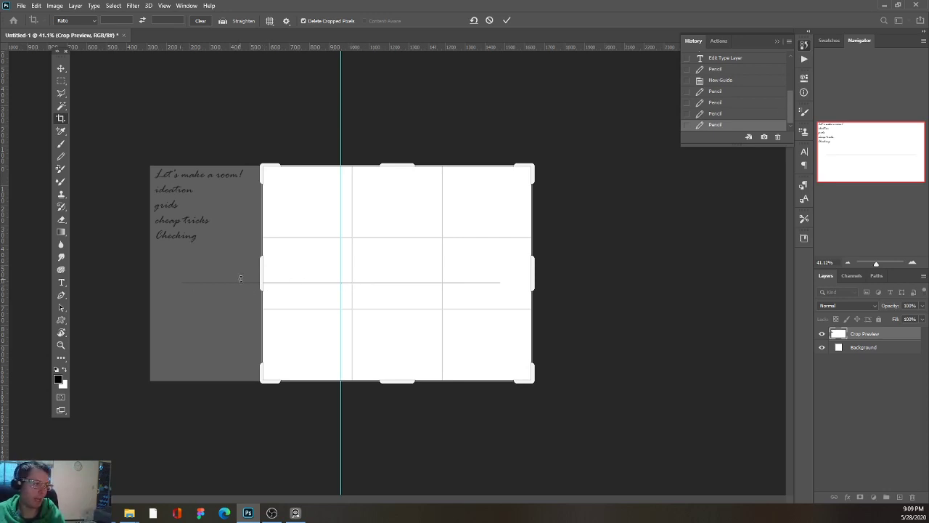
pyautogui.moveTo(259, 274); pyautogui.dragTo(202, 275)
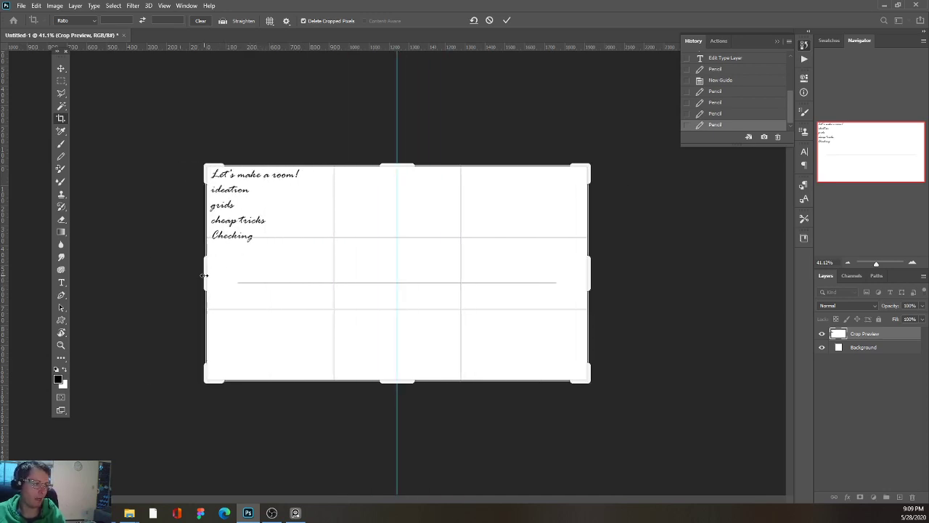
pyautogui.press('Return')
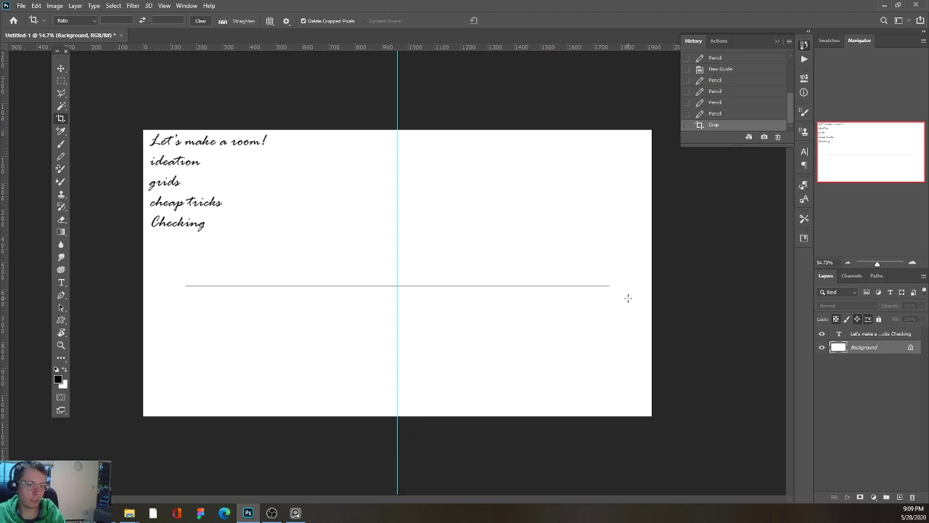
# Step: Draw a horizontal Pencil line along the horizon across the full canvas width, from the right edge to the left edge
pyautogui.press('b')
pyautogui.moveTo(652, 285); pyautogui.dragTo(137, 286)
pyautogui.hotkey('ctrl', '0')
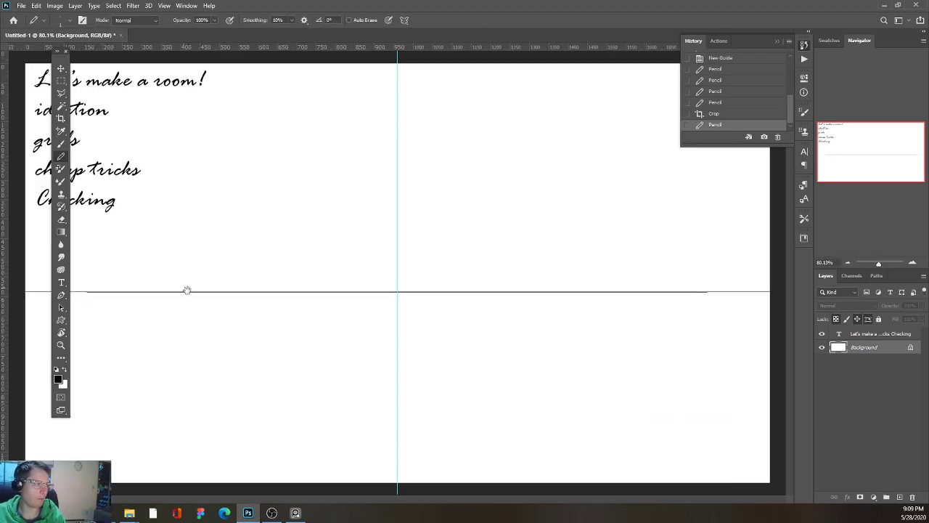
# Step: Change to full-screen display with the menu bar and mark a Pencil point at each end of the horizon line on the canvas edges
pyautogui.press('f')
pyautogui.moveTo(450, 351); pyautogui.dragTo(682, 397)
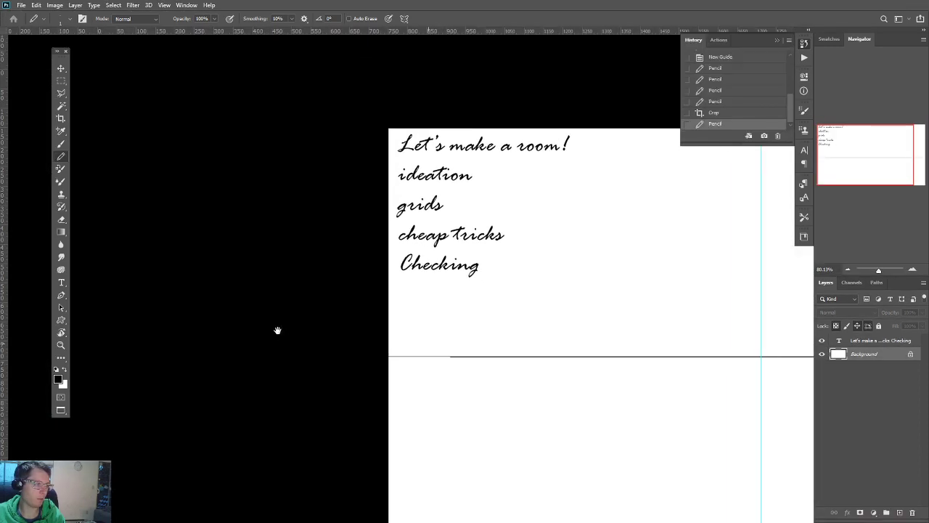
pyautogui.scroll(2, 421, 366)
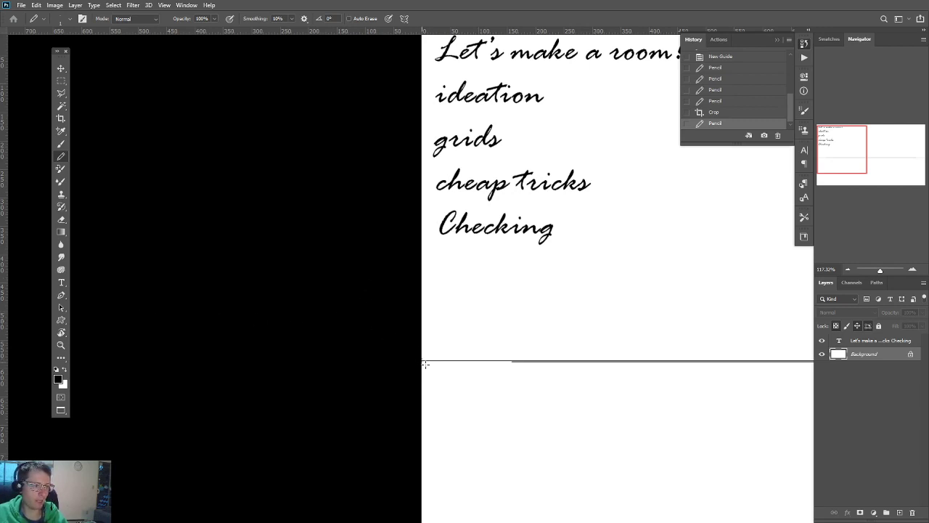
pyautogui.moveTo(421, 359); pyautogui.dragTo(422, 364)
pyautogui.scroll(-5, 453, 352)
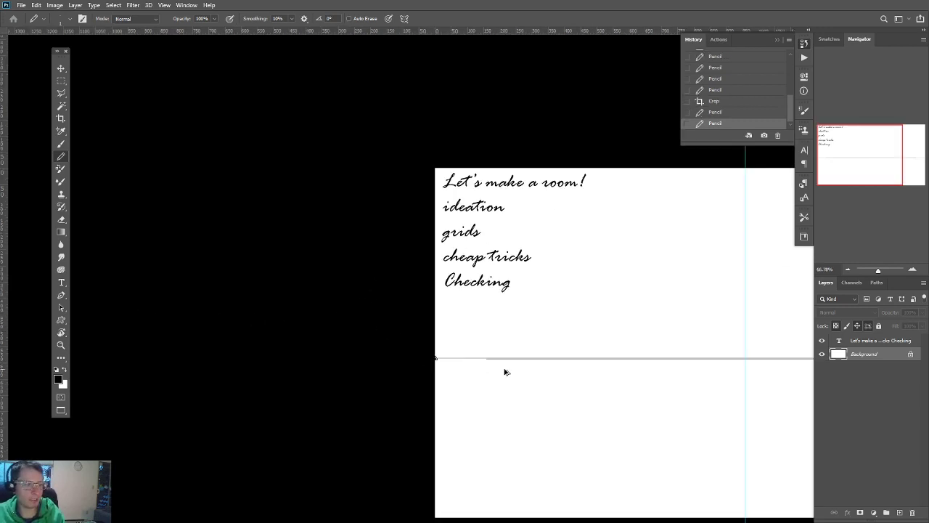
pyautogui.moveTo(617, 373); pyautogui.dragTo(435, 342)
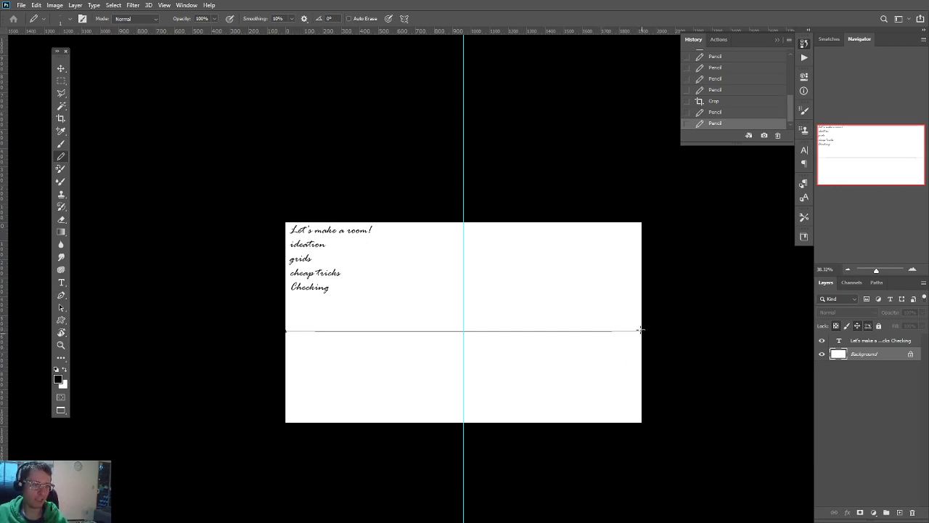
pyautogui.click(641, 330)
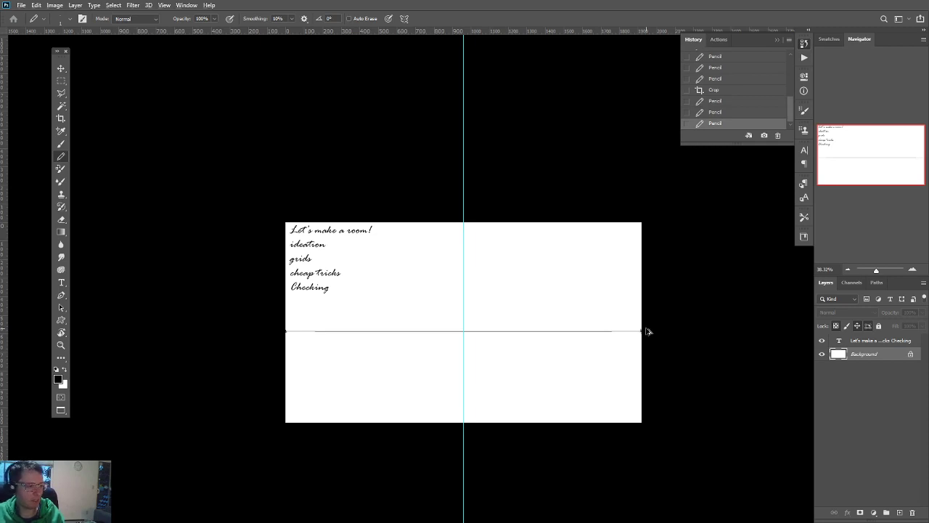
pyautogui.scroll(5, 581, 338)
pyautogui.moveTo(491, 295); pyautogui.dragTo(581, 384)
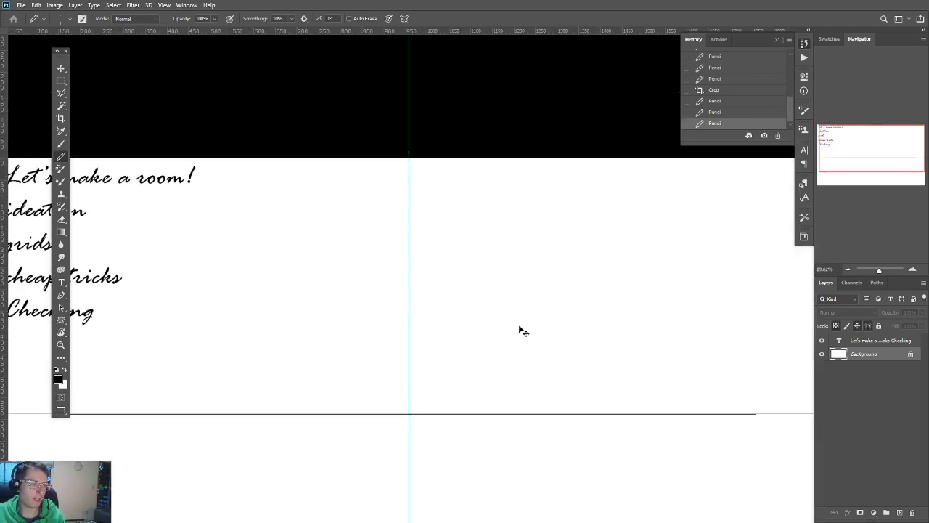
# Step: Sketch a small top-view figure above the horizon line, right of the vertical guide, with a Pencil arrow pointing straight ahead
pyautogui.scroll(1, 518, 324)
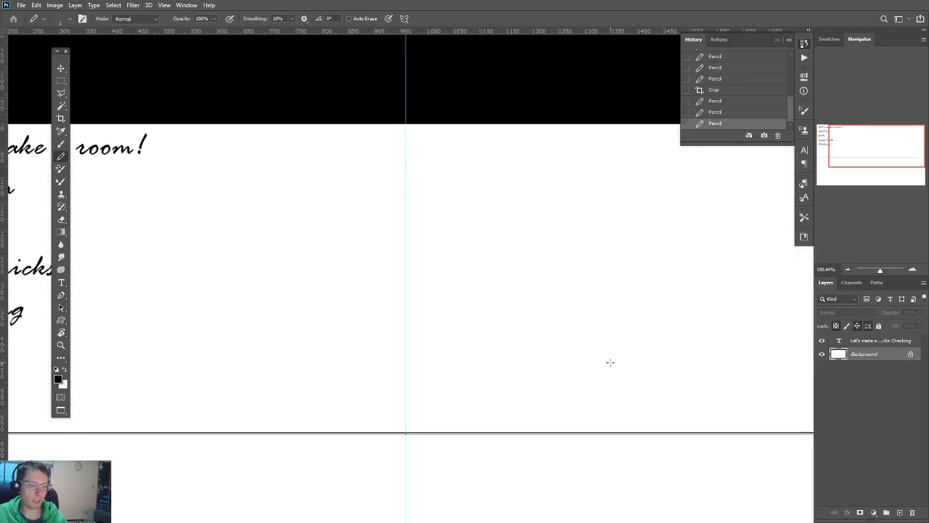
pyautogui.moveTo(610, 362)
pyautogui.mouseDown()
pyautogui.moveTo(565, 376)
pyautogui.moveTo(596, 376)
pyautogui.moveTo(590, 384)
pyautogui.moveTo(561, 260)
pyautogui.mouseUp()
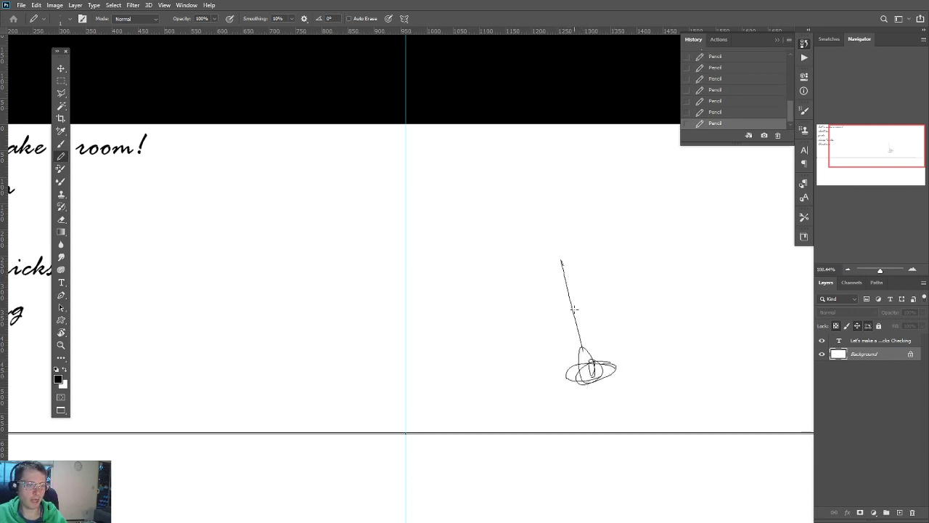
pyautogui.hotkey('ctrl', 'z')
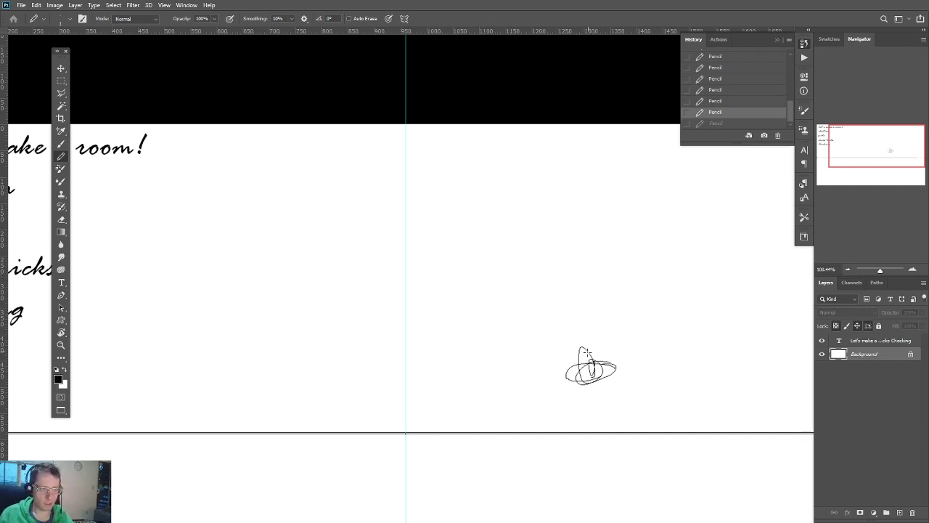
pyautogui.moveTo(580, 346); pyautogui.dragTo(574, 300)
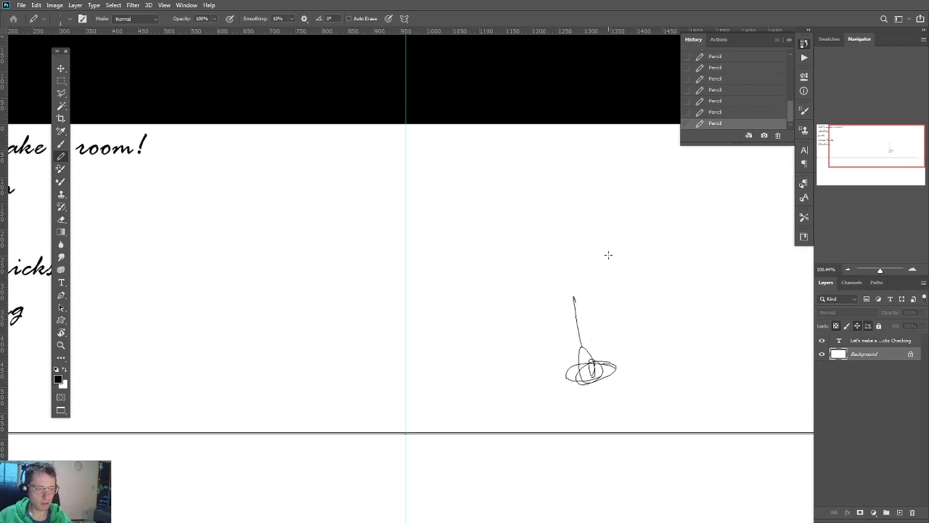
pyautogui.hotkey('ctrl', 'z')
pyautogui.moveTo(583, 347)
pyautogui.mouseDown()
pyautogui.moveTo(588, 261)
pyautogui.moveTo(581, 279)
pyautogui.mouseUp()
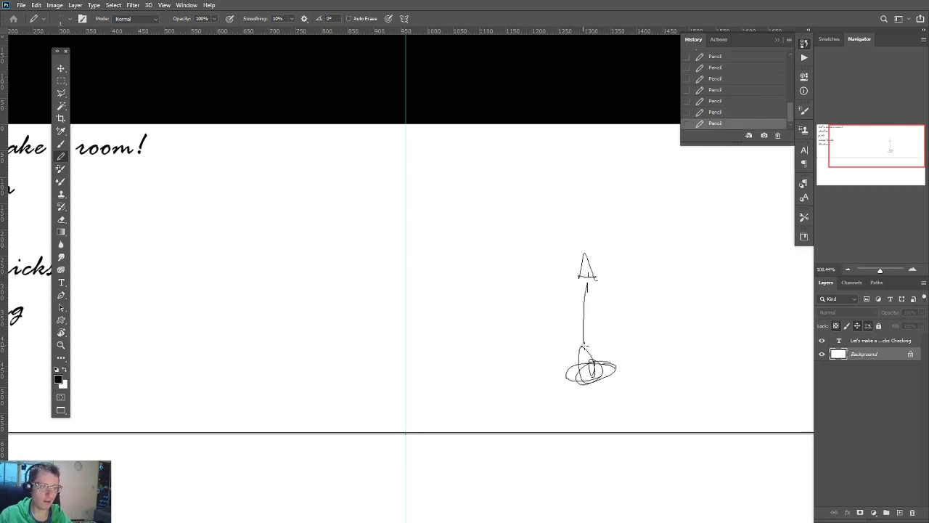
# Step: Draw a diagonal Pencil arrow out from each side of the figure and write 45 between the forward and right arrows
pyautogui.moveTo(604, 368); pyautogui.dragTo(651, 319)
pyautogui.rightClick(614, 343)
pyautogui.click(604, 364)
pyautogui.moveTo(603, 367)
pyautogui.mouseDown()
pyautogui.moveTo(653, 318)
pyautogui.moveTo(641, 293)
pyautogui.moveTo(642, 313)
pyautogui.moveTo(662, 300)
pyautogui.mouseUp()
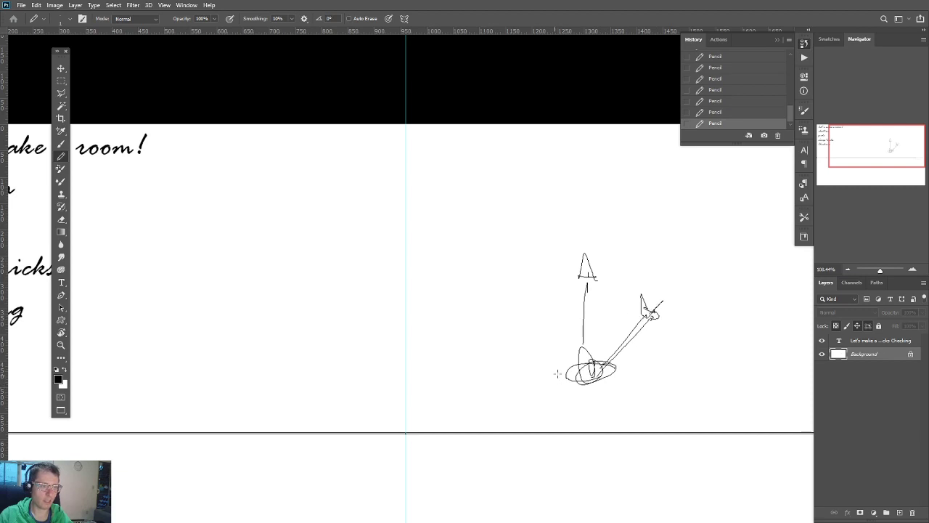
pyautogui.moveTo(574, 372)
pyautogui.mouseDown()
pyautogui.moveTo(546, 346)
pyautogui.moveTo(567, 371)
pyautogui.mouseUp()
pyautogui.moveTo(539, 328)
pyautogui.mouseDown()
pyautogui.moveTo(522, 315)
pyautogui.moveTo(534, 318)
pyautogui.mouseUp()
pyautogui.moveTo(596, 331); pyautogui.dragTo(610, 335)
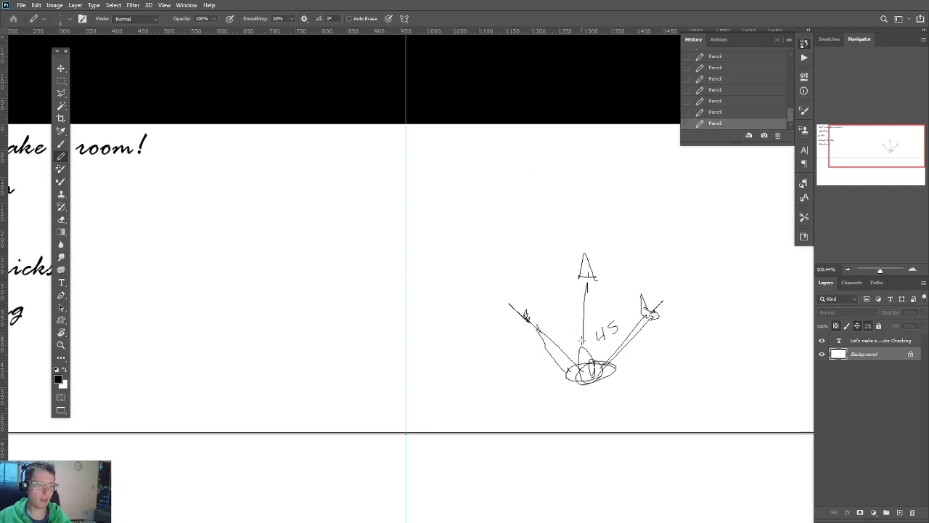
# Step: Extend the forward arrow upward and draw three more parallel vertical Pencil lines across the upper canvas
pyautogui.moveTo(583, 340); pyautogui.dragTo(585, 148)
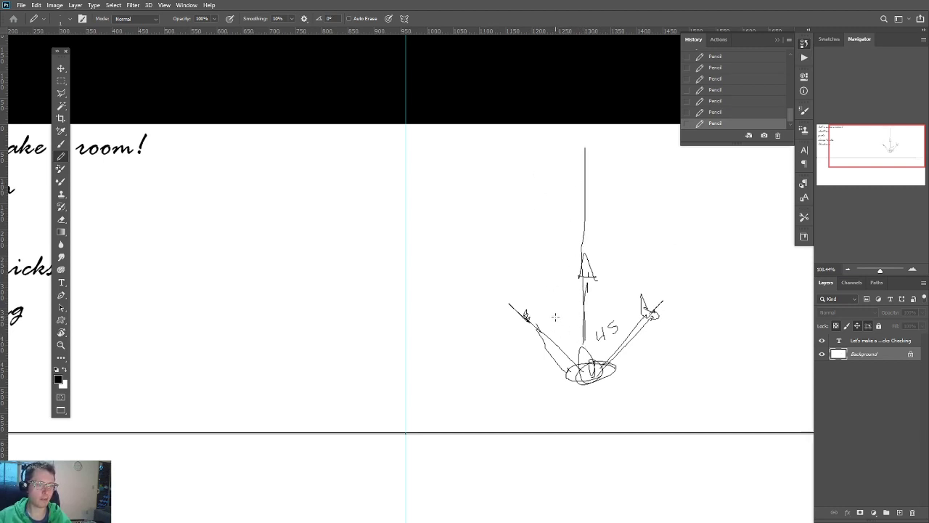
pyautogui.moveTo(541, 292)
pyautogui.mouseDown()
pyautogui.moveTo(552, 188)
pyautogui.moveTo(541, 144)
pyautogui.mouseUp()
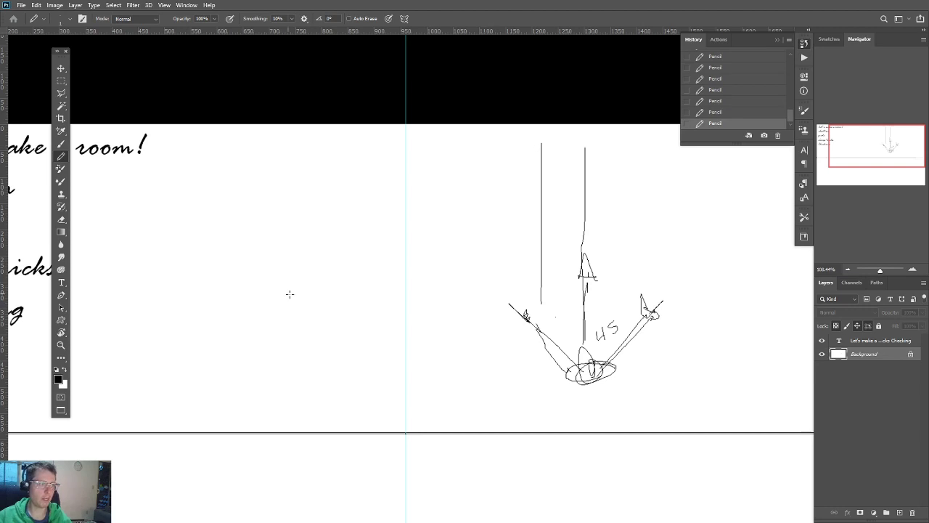
pyautogui.moveTo(327, 278); pyautogui.dragTo(342, 80)
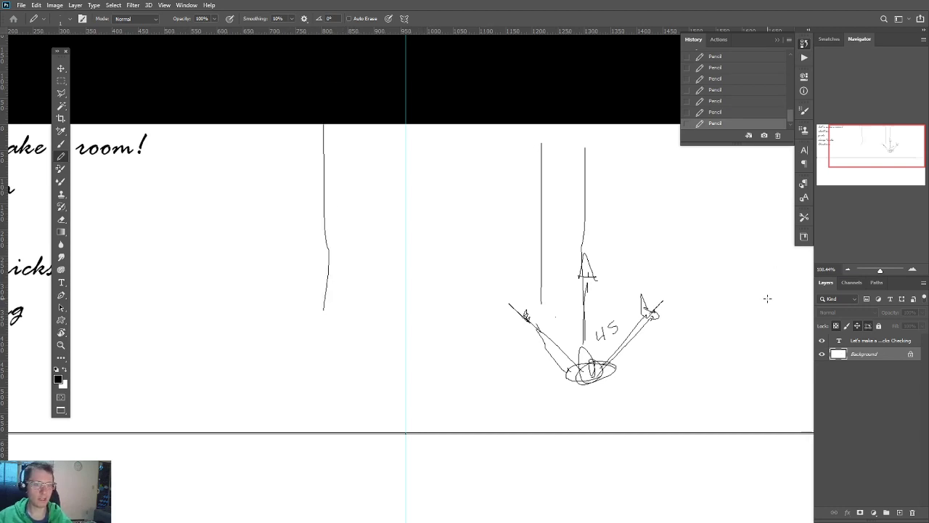
pyautogui.moveTo(767, 297); pyautogui.dragTo(785, 127)
pyautogui.moveTo(462, 370); pyautogui.dragTo(282, 413)
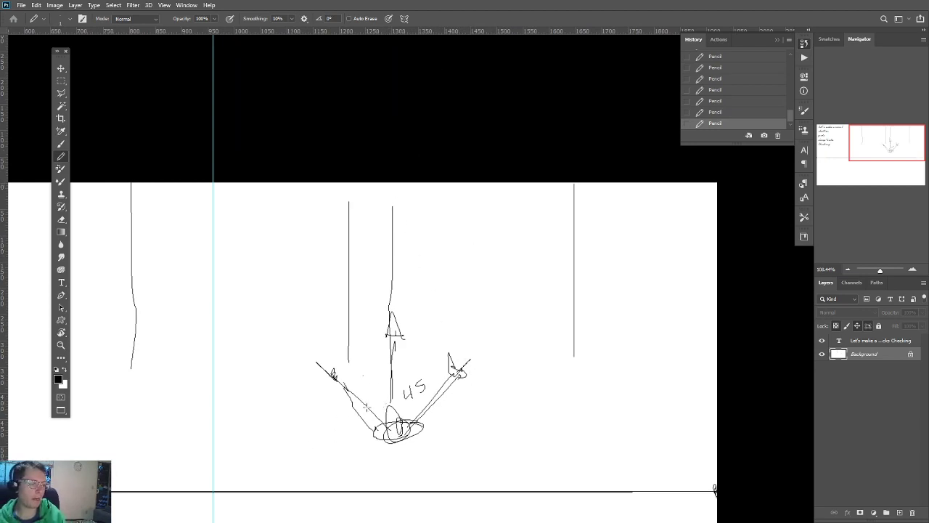
# Step: Draw Pencil lines parallel to the figure's left diagonal arrow, starting from the figure, the right arrow's tip and below the horizon
pyautogui.moveTo(367, 430)
pyautogui.mouseDown()
pyautogui.moveTo(387, 440)
pyautogui.moveTo(291, 315)
pyautogui.mouseUp()
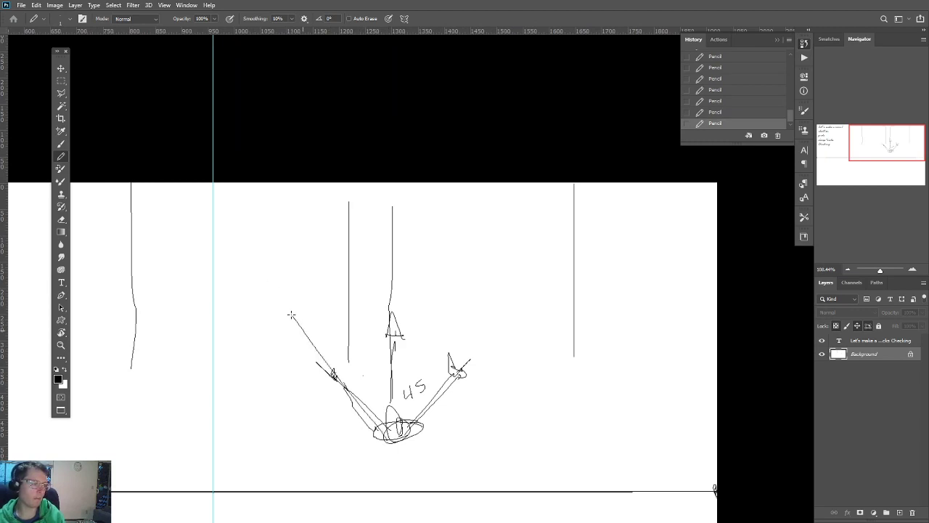
pyautogui.moveTo(474, 361); pyautogui.dragTo(366, 240)
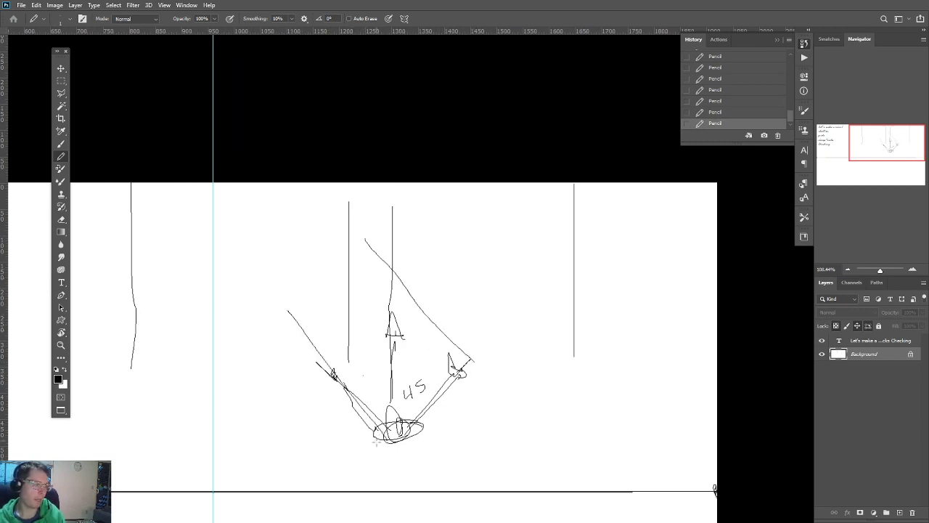
pyautogui.moveTo(379, 447); pyautogui.dragTo(275, 332)
pyautogui.moveTo(311, 501); pyautogui.dragTo(192, 356)
# Step: Mark the far ends of the left-leaning diagonals with small shapes, then retrace the forward line and mark its end
pyautogui.moveTo(363, 238); pyautogui.dragTo(366, 225)
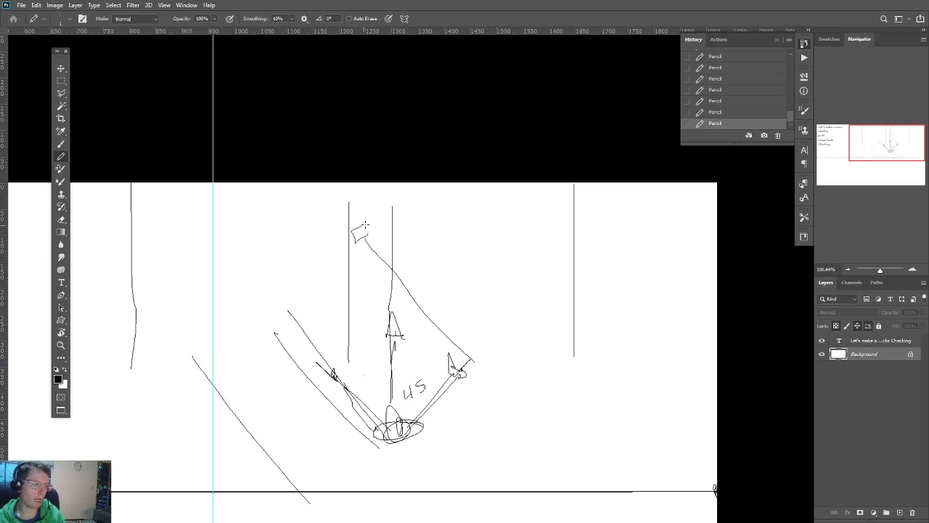
pyautogui.moveTo(282, 308); pyautogui.dragTo(281, 310)
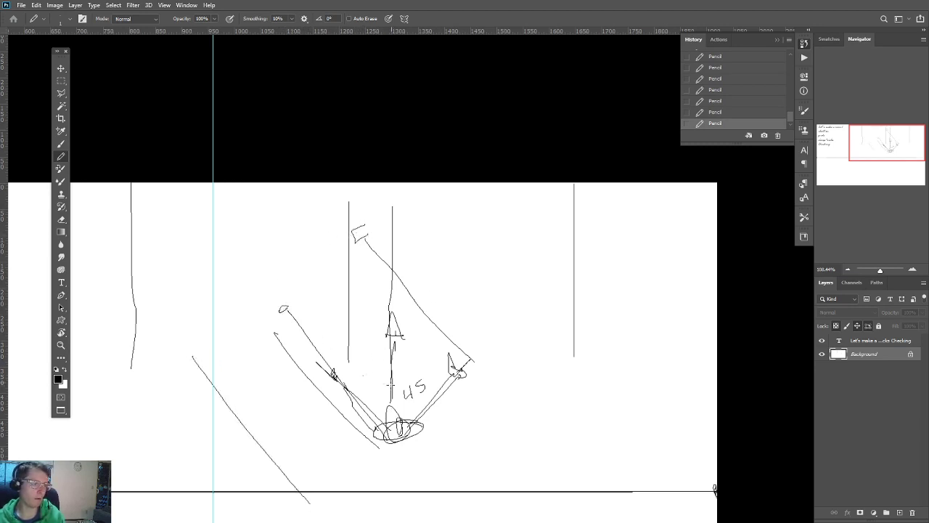
pyautogui.moveTo(396, 411); pyautogui.dragTo(395, 333)
pyautogui.moveTo(389, 220); pyautogui.dragTo(394, 191)
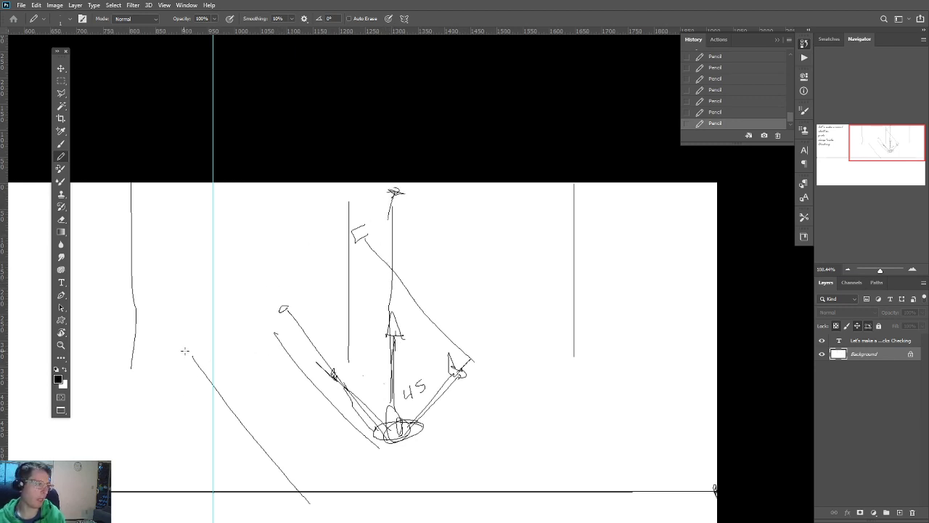
pyautogui.moveTo(184, 352)
pyautogui.mouseDown()
pyautogui.moveTo(179, 345)
pyautogui.moveTo(193, 341)
pyautogui.moveTo(173, 347)
pyautogui.mouseUp()
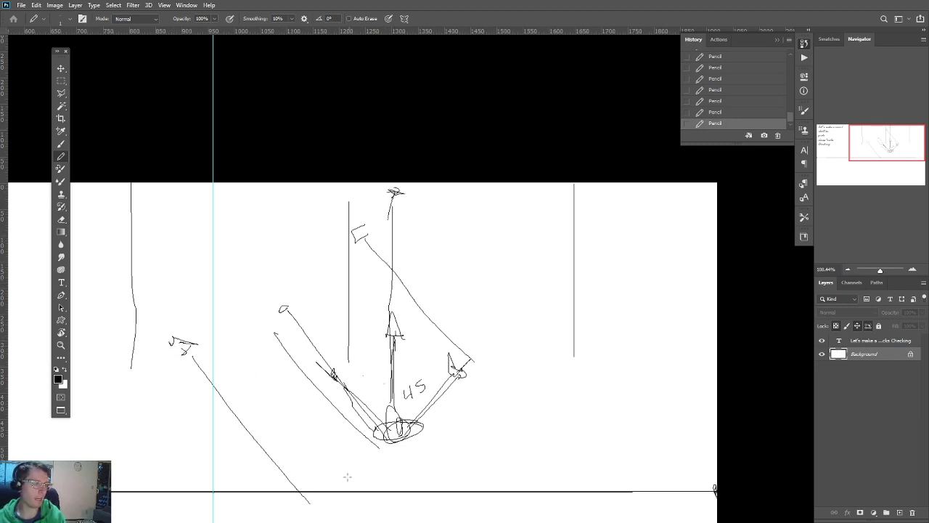
# Step: Extend the right diagonal to the canvas's top edge, write 45 beside the left arrow and draw another right-leaning diagonal
pyautogui.moveTo(388, 445)
pyautogui.mouseDown()
pyautogui.moveTo(554, 287)
pyautogui.moveTo(586, 224)
pyautogui.mouseUp()
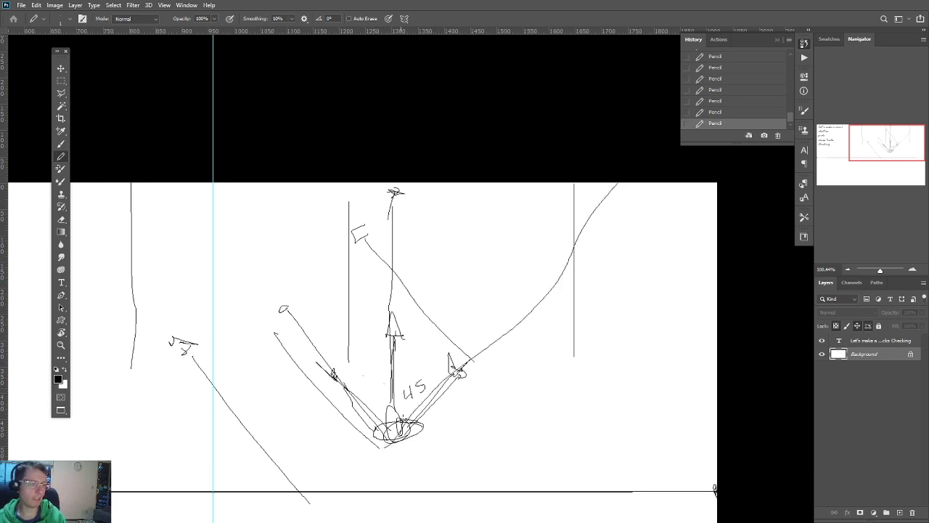
pyautogui.moveTo(363, 384); pyautogui.dragTo(367, 390)
pyautogui.moveTo(368, 385); pyautogui.dragTo(367, 393)
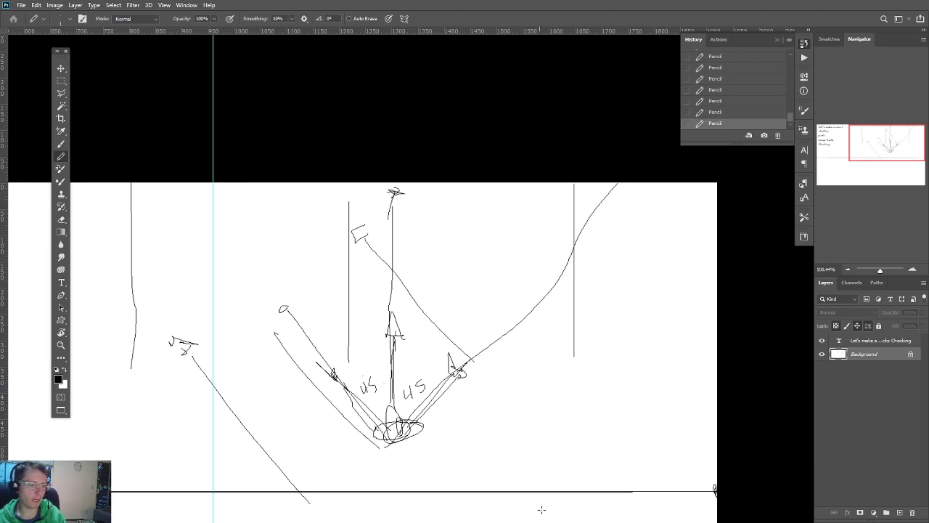
pyautogui.moveTo(541, 510)
pyautogui.mouseDown()
pyautogui.moveTo(584, 461)
pyautogui.moveTo(686, 370)
pyautogui.mouseUp()
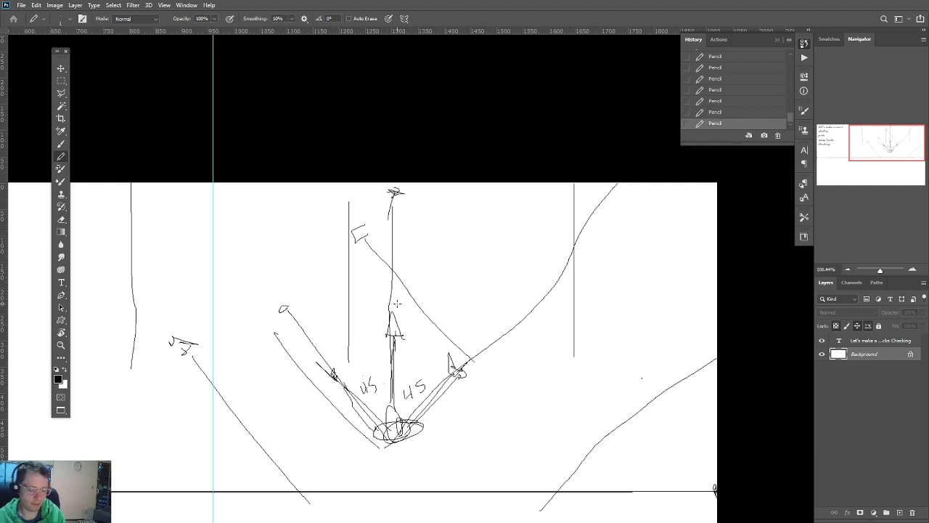
# Step: Undo the added strokes back to the figure with its three short arrows and the single 45 label
pyautogui.hotkey('ctrl', 'z')
pyautogui.hotkey('ctrl', 'z')
pyautogui.hotkey('ctrl', 'z')
pyautogui.hotkey('ctrl', 'z')
pyautogui.hotkey('ctrl', 'z')
pyautogui.hotkey('ctrl', 'z')
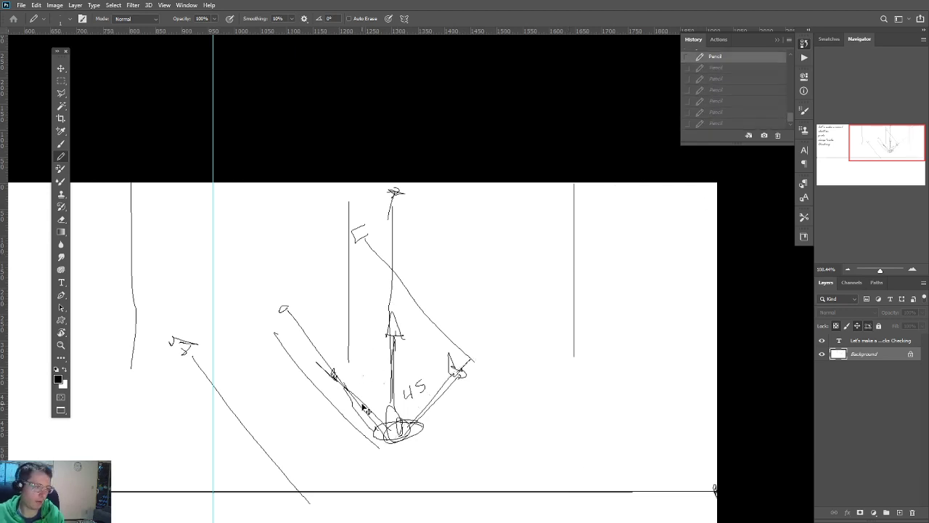
pyautogui.hotkey('ctrl', 'z')
pyautogui.hotkey('ctrl', 'z')
pyautogui.hotkey('ctrl', 'z')
pyautogui.hotkey('ctrl', 'z')
pyautogui.hotkey('ctrl', 'z')
pyautogui.hotkey('ctrl', 'z')
pyautogui.hotkey('ctrl', 'z')
pyautogui.hotkey('ctrl', 'z')
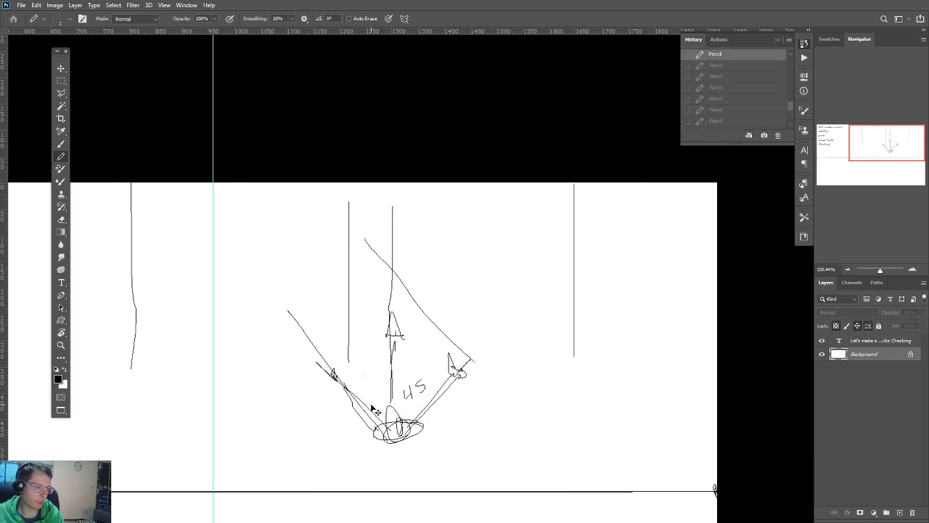
pyautogui.hotkey('ctrl', 'z')
pyautogui.hotkey('ctrl', 'z')
pyautogui.hotkey('ctrl', 'z')
pyautogui.hotkey('ctrl', 'z')
pyautogui.hotkey('ctrl', 'z')
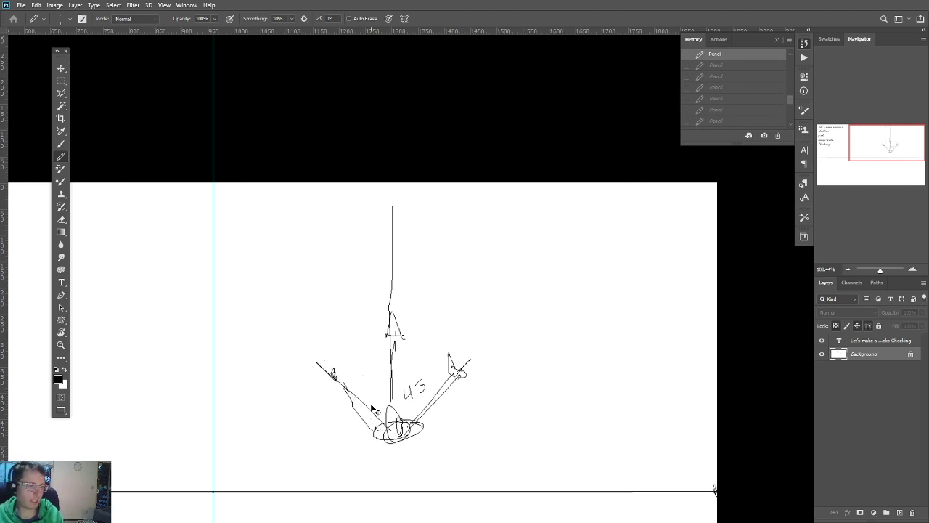
pyautogui.hotkey('ctrl', 'z')
# Step: Add a small degree symbol after the 45 beside the figure's forward arrow
pyautogui.scroll(3, 406, 401)
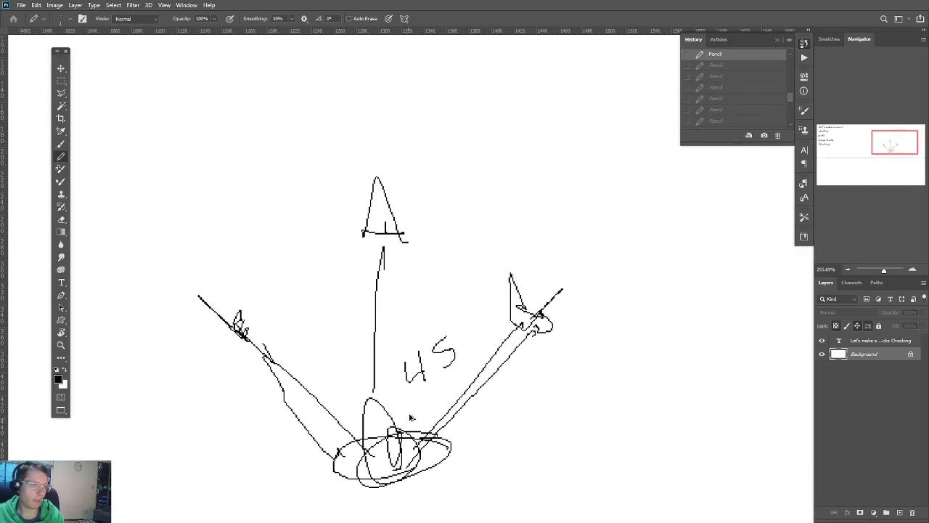
pyautogui.hscroll(-1, 411, 417)
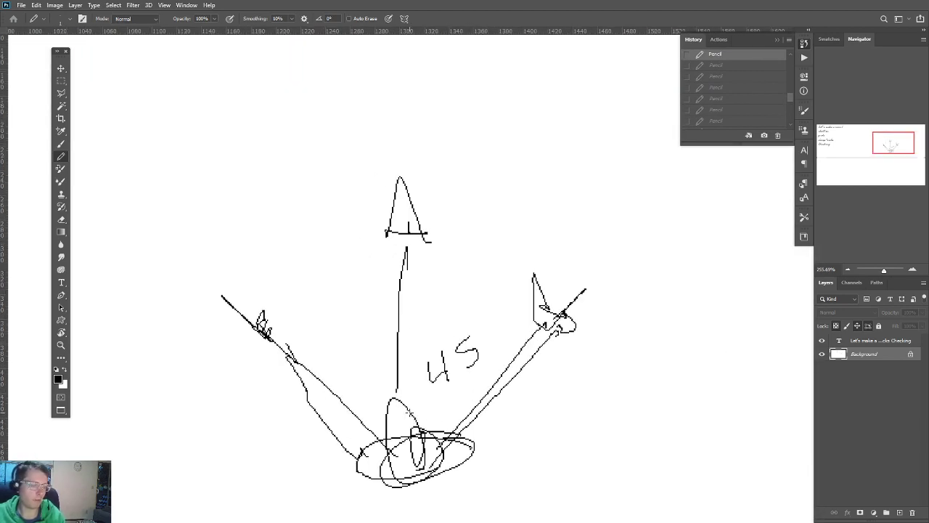
pyautogui.click(472, 327)
pyautogui.moveTo(446, 307)
pyautogui.mouseDown()
pyautogui.moveTo(524, 352)
pyautogui.moveTo(536, 146)
pyautogui.mouseUp()
pyautogui.scroll(-5, 537, 274)
pyautogui.scroll(-3, 518, 279)
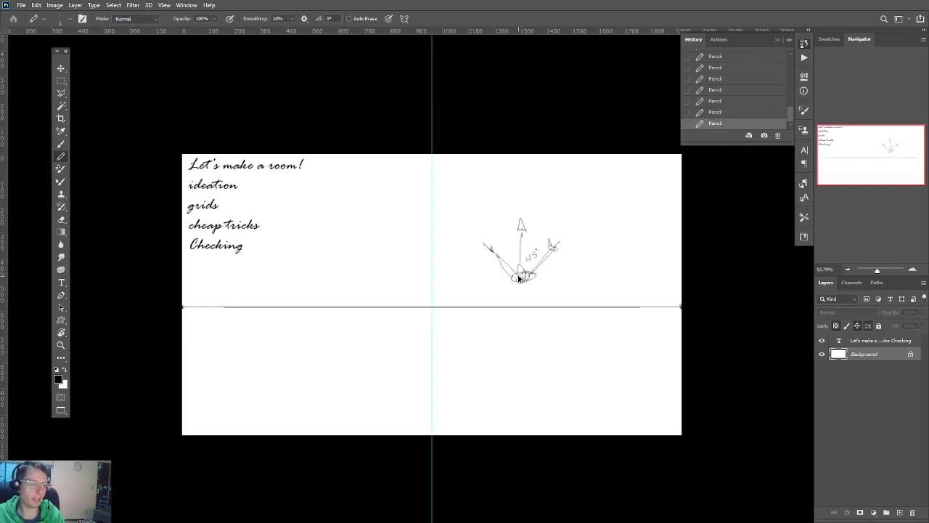
# Step: Sketch a wide, slightly skewed four-sided Pencil outline between the text list and the vertical guide
pyautogui.scroll(5, 539, 312)
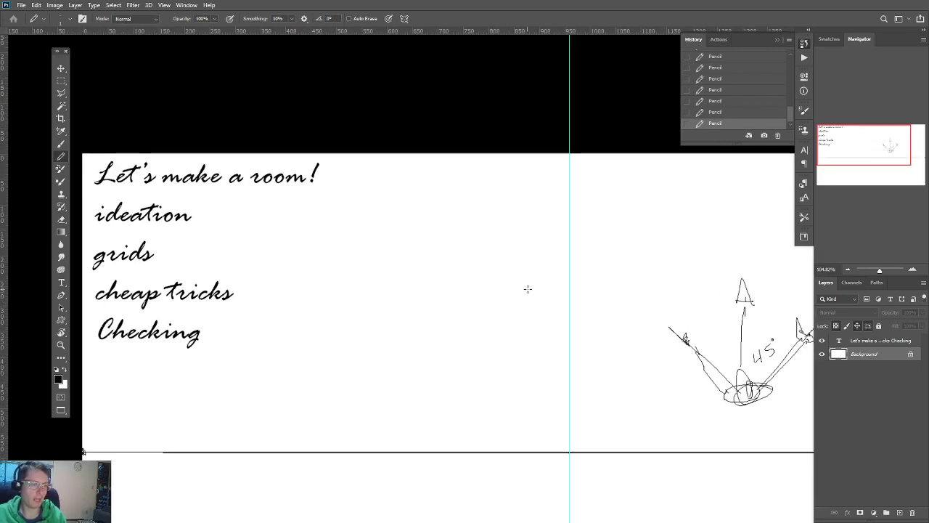
pyautogui.moveTo(535, 286); pyautogui.dragTo(437, 276)
pyautogui.moveTo(534, 286)
pyautogui.mouseDown()
pyautogui.moveTo(537, 327)
pyautogui.moveTo(435, 322)
pyautogui.mouseUp()
pyautogui.moveTo(439, 275); pyautogui.dragTo(445, 324)
# Step: Mark a point on each short side of the skewed outline and join the two with a horizontal Pencil line
pyautogui.scroll(10, 520, 300)
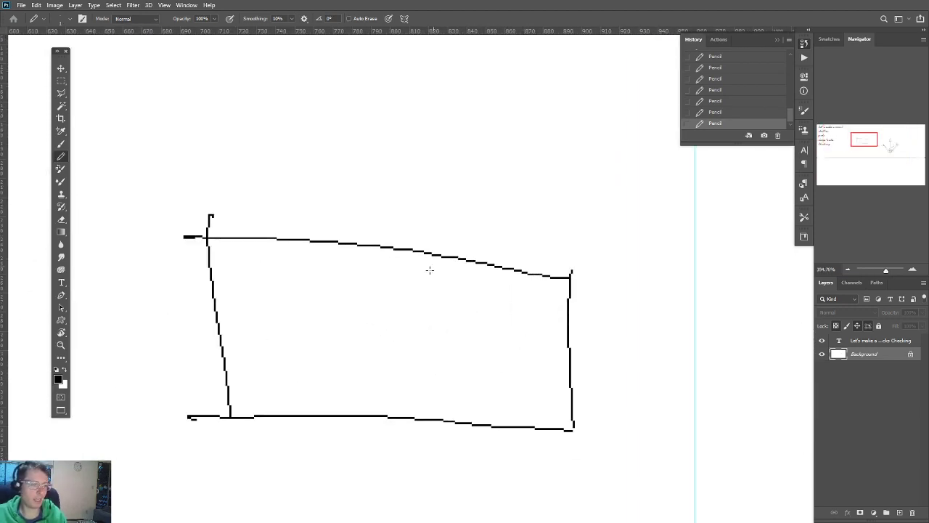
pyautogui.click(566, 354)
pyautogui.moveTo(220, 356); pyautogui.dragTo(220, 340)
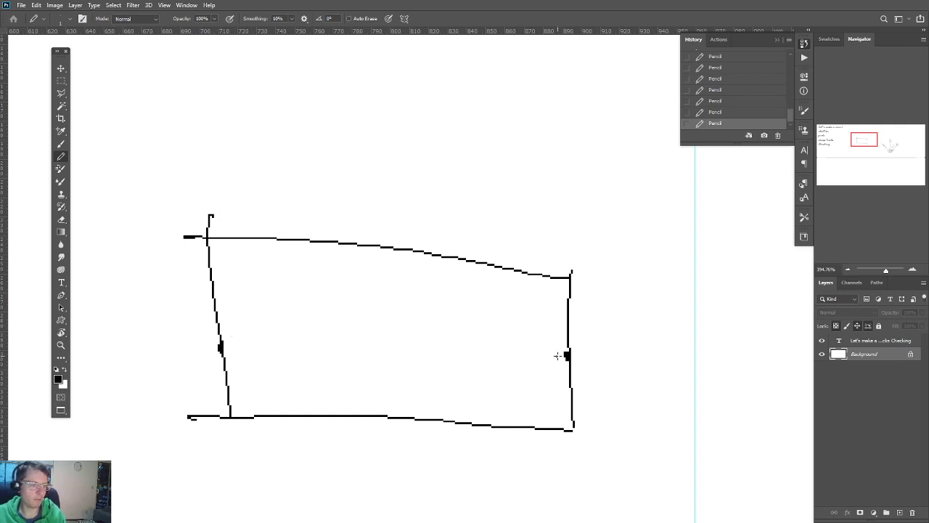
pyautogui.moveTo(557, 356); pyautogui.dragTo(213, 341)
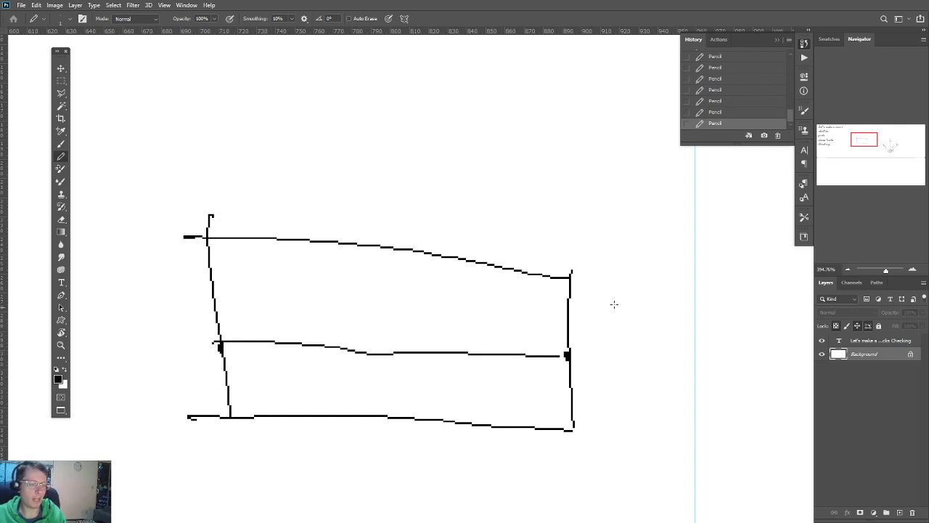
# Step: Above the outline, sketch an upright rectangle with a smaller box and thin slab attached to its right side, and a small four-sided shape over it
pyautogui.moveTo(432, 101)
pyautogui.mouseDown()
pyautogui.moveTo(433, 135)
pyautogui.moveTo(435, 101)
pyautogui.moveTo(367, 98)
pyautogui.moveTo(369, 198)
pyautogui.moveTo(422, 194)
pyautogui.moveTo(427, 158)
pyautogui.moveTo(431, 180)
pyautogui.mouseUp()
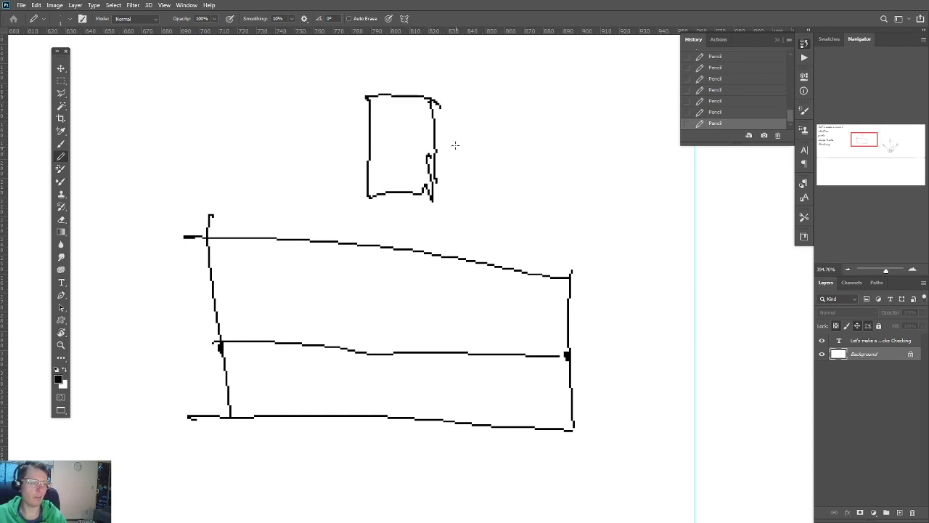
pyautogui.scroll(-3, 449, 190)
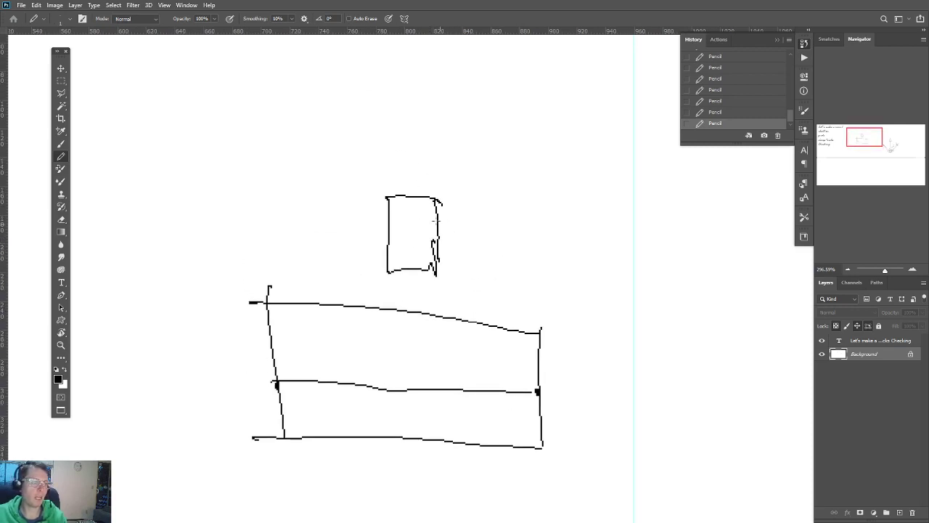
pyautogui.moveTo(437, 216)
pyautogui.mouseDown()
pyautogui.moveTo(467, 211)
pyautogui.moveTo(473, 253)
pyautogui.moveTo(469, 200)
pyautogui.moveTo(478, 204)
pyautogui.moveTo(485, 268)
pyautogui.moveTo(474, 247)
pyautogui.moveTo(463, 261)
pyautogui.moveTo(436, 260)
pyautogui.mouseUp()
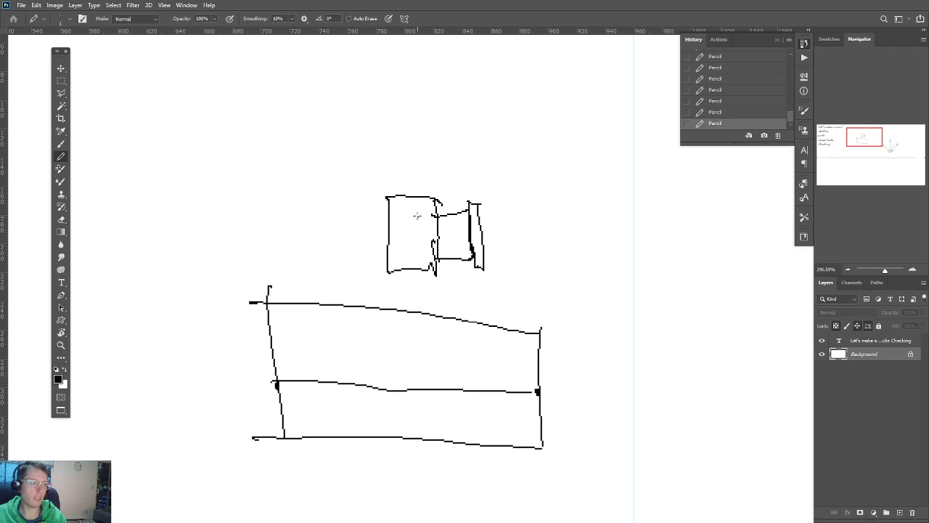
pyautogui.moveTo(417, 215)
pyautogui.mouseDown()
pyautogui.moveTo(421, 257)
pyautogui.moveTo(421, 218)
pyautogui.moveTo(432, 249)
pyautogui.mouseUp()
pyautogui.moveTo(413, 176); pyautogui.dragTo(436, 284)
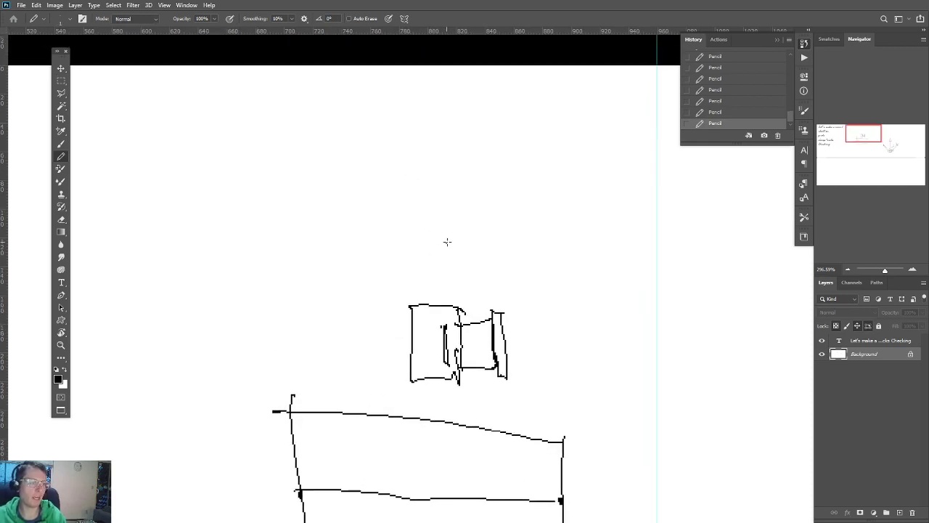
pyautogui.moveTo(447, 242)
pyautogui.mouseDown()
pyautogui.moveTo(427, 237)
pyautogui.moveTo(459, 243)
pyautogui.moveTo(443, 240)
pyautogui.moveTo(410, 271)
pyautogui.moveTo(459, 261)
pyautogui.moveTo(458, 282)
pyautogui.moveTo(393, 274)
pyautogui.mouseUp()
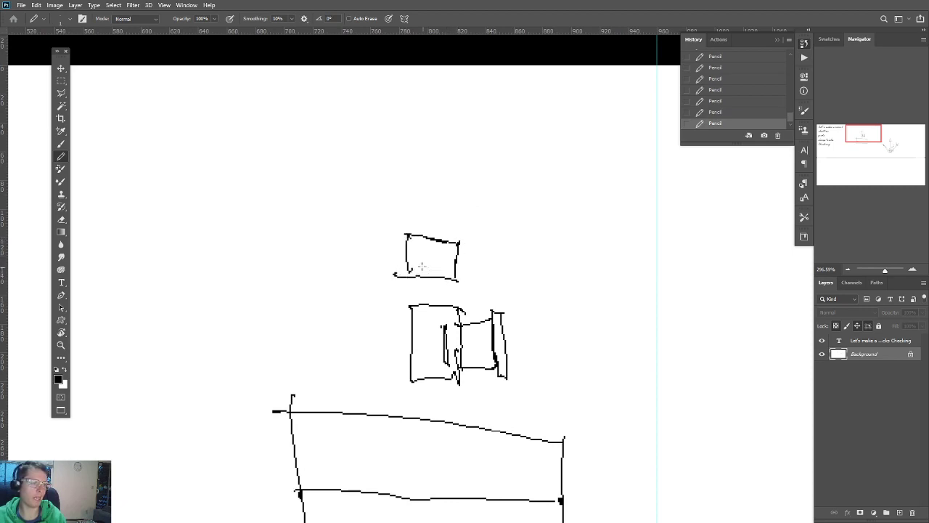
# Step: Handwrite 35 mm above the small four-sided shape and 16 beneath the box attached to the upright rectangle
pyautogui.moveTo(412, 212)
pyautogui.mouseDown()
pyautogui.moveTo(415, 229)
pyautogui.moveTo(424, 208)
pyautogui.moveTo(433, 220)
pyautogui.moveTo(479, 199)
pyautogui.mouseUp()
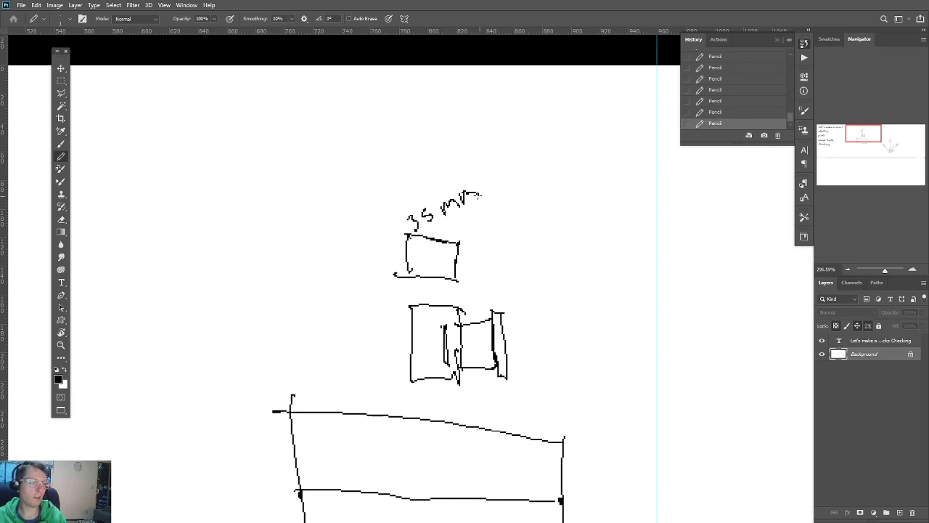
pyautogui.scroll(-4, 415, 254)
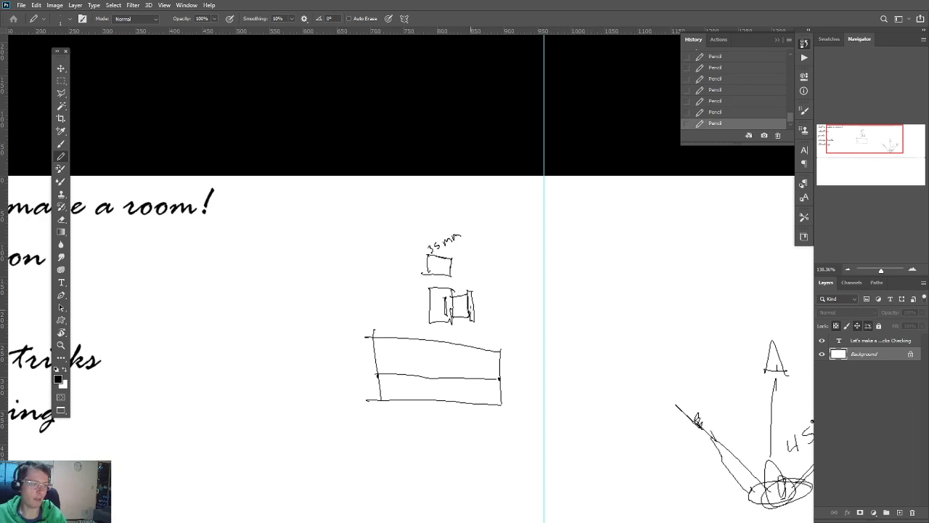
pyautogui.scroll(3, 470, 309)
pyautogui.scroll(4, 471, 309)
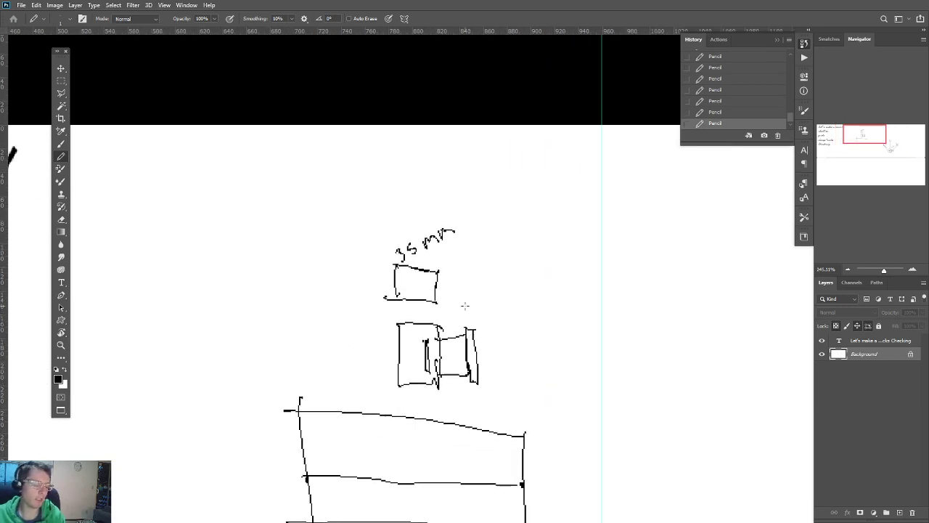
pyautogui.moveTo(451, 350); pyautogui.dragTo(478, 307)
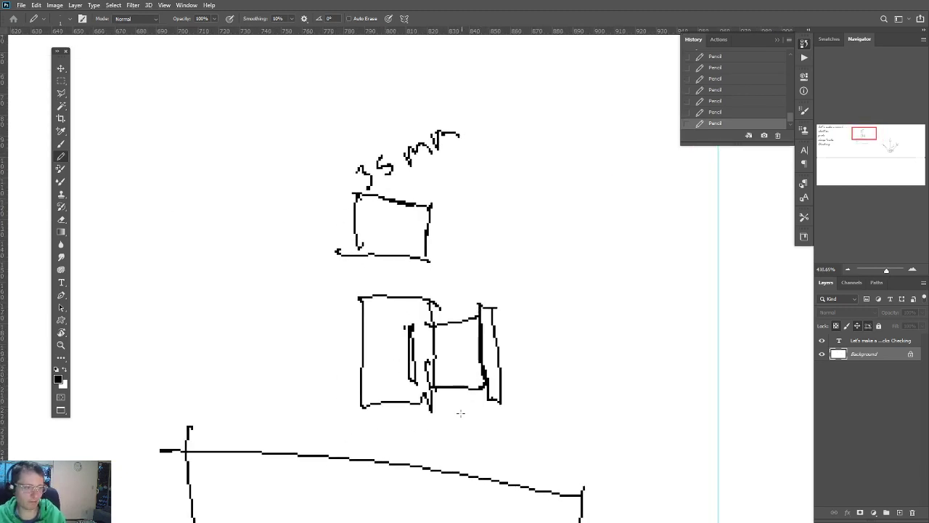
pyautogui.moveTo(458, 409)
pyautogui.mouseDown()
pyautogui.moveTo(459, 429)
pyautogui.moveTo(476, 430)
pyautogui.mouseUp()
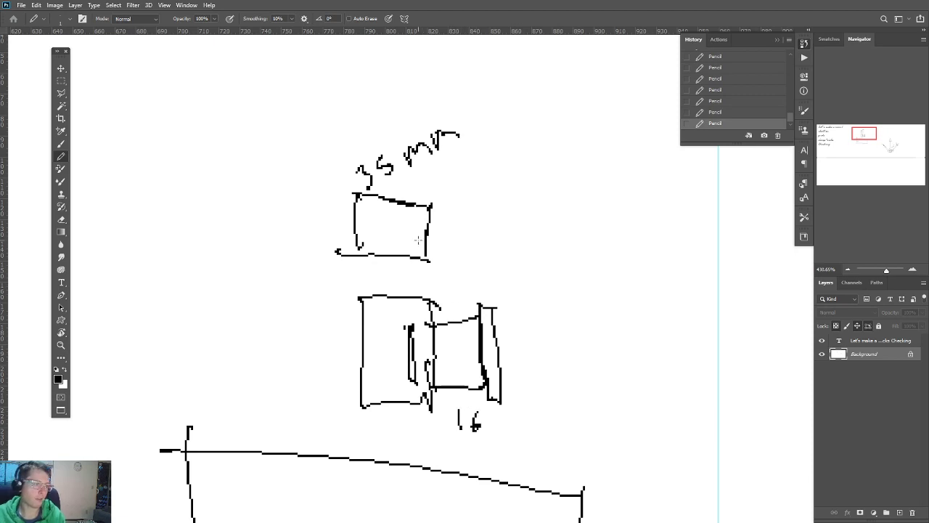
# Step: Draw a freestanding vertical Pencil line beside the small 35 mm shape and split that shape with a vertical line
pyautogui.scroll(-5, 419, 239)
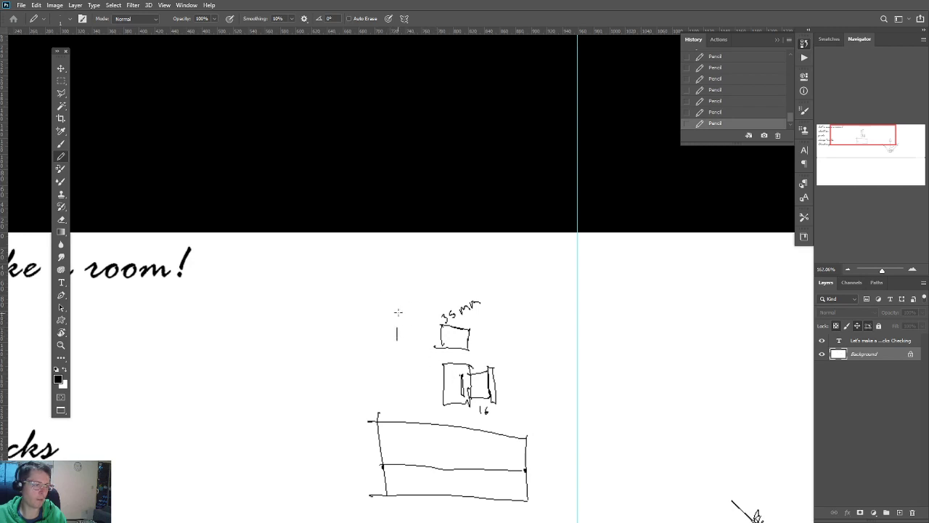
pyautogui.moveTo(398, 312); pyautogui.dragTo(394, 360)
pyautogui.moveTo(456, 327); pyautogui.dragTo(455, 349)
pyautogui.click(450, 310)
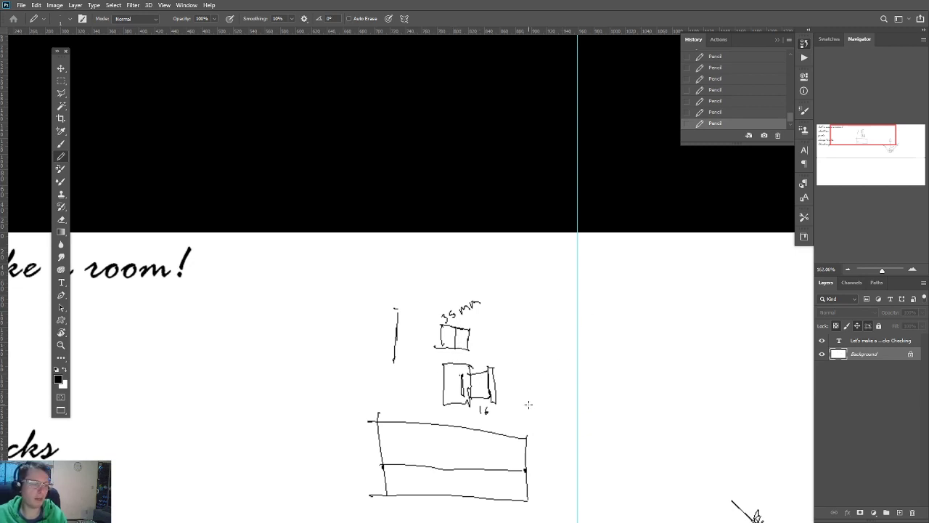
# Step: Thicken the dots at both ends of the wide outline's horizontal line and sketch lines converging on them in the outline's lower half
pyautogui.scroll(3, 459, 427)
pyautogui.moveTo(454, 399); pyautogui.dragTo(467, 336)
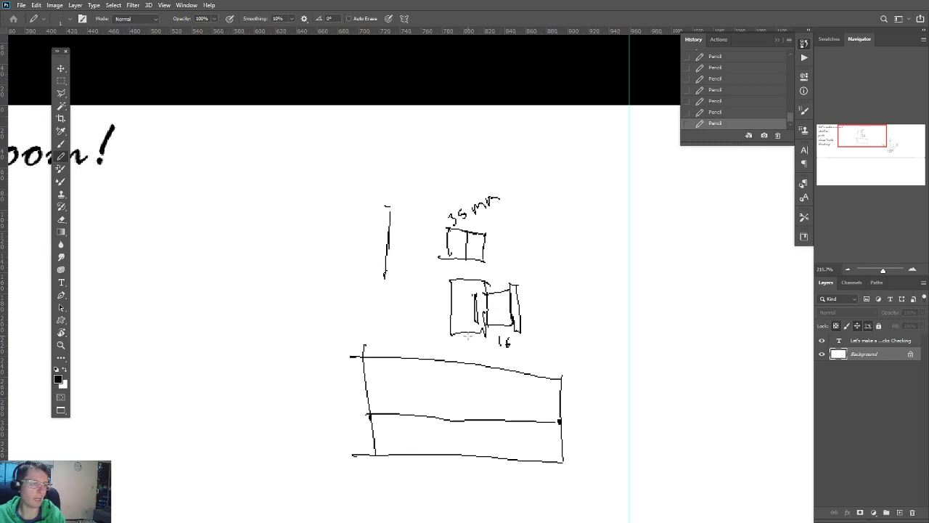
pyautogui.click(368, 413)
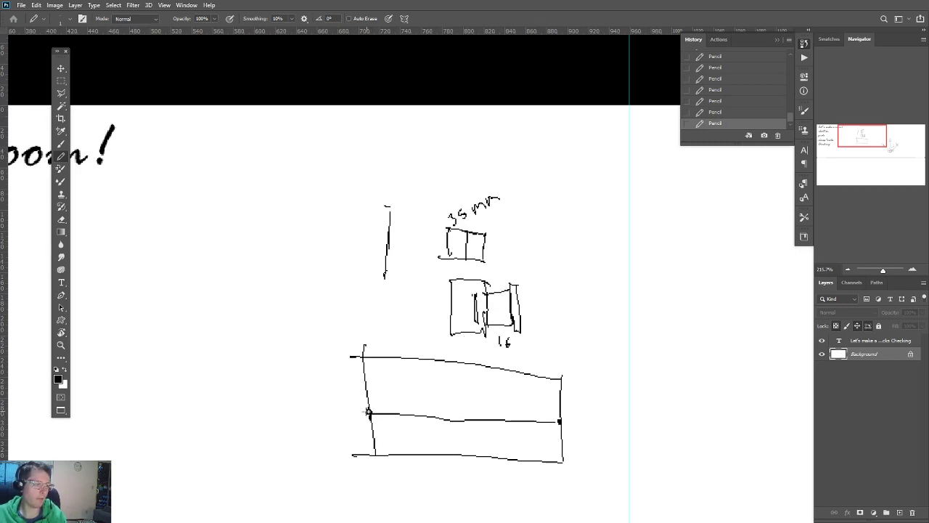
pyautogui.click(559, 422)
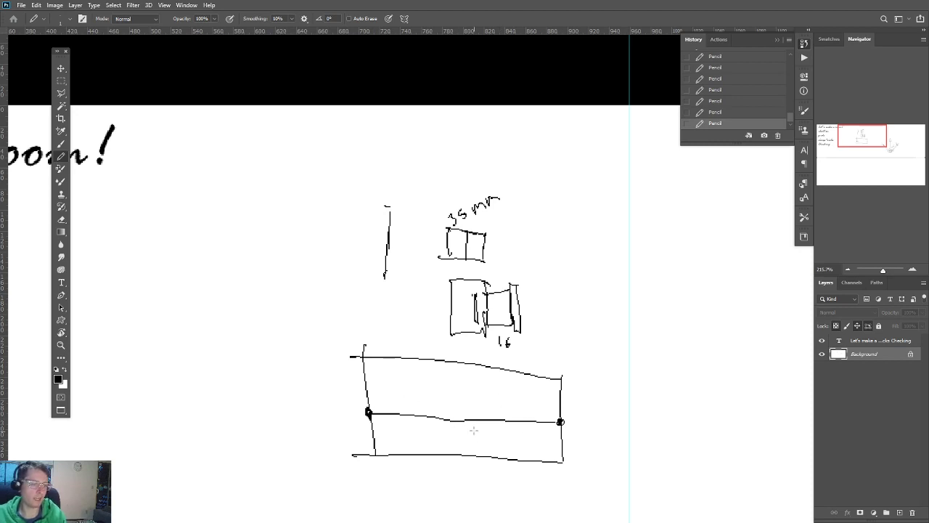
pyautogui.moveTo(450, 445); pyautogui.dragTo(369, 413)
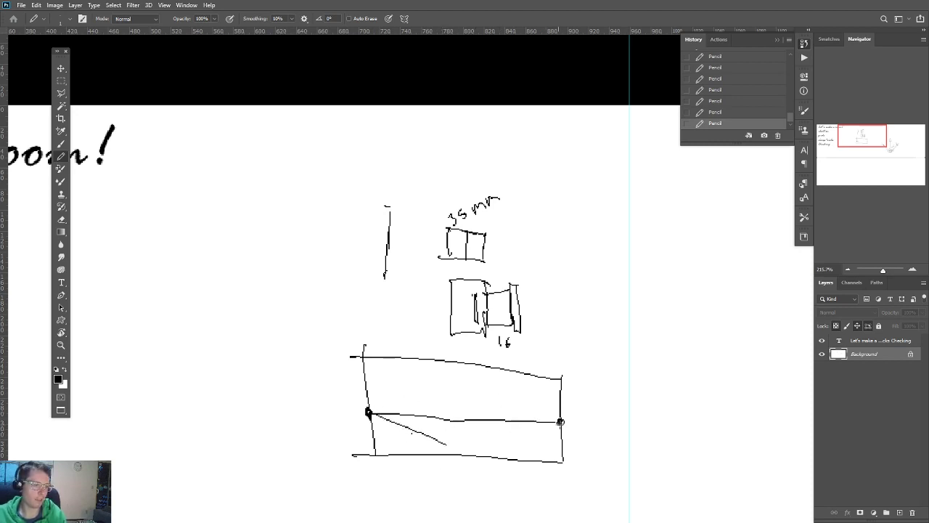
pyautogui.moveTo(560, 421)
pyautogui.mouseDown()
pyautogui.moveTo(456, 447)
pyautogui.moveTo(448, 427)
pyautogui.moveTo(392, 442)
pyautogui.moveTo(366, 413)
pyautogui.moveTo(411, 462)
pyautogui.mouseUp()
pyautogui.moveTo(369, 415); pyautogui.dragTo(388, 454)
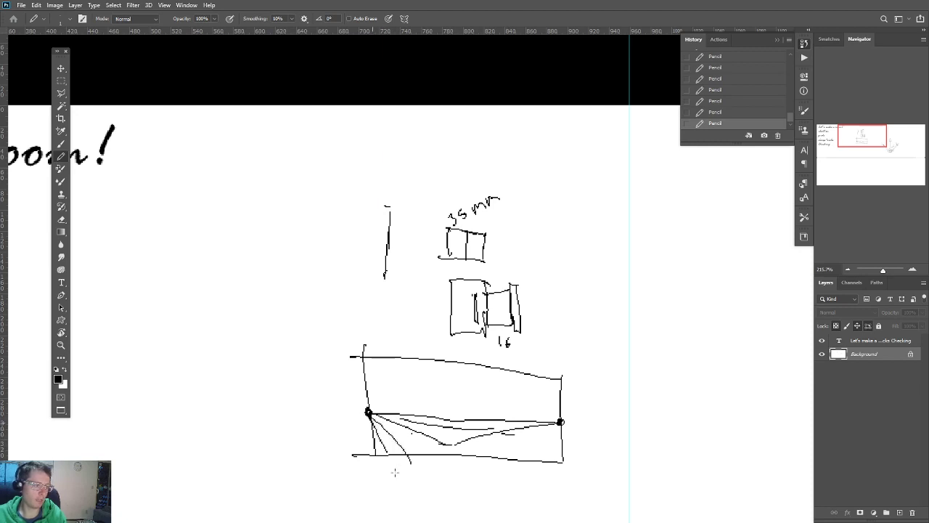
# Step: Draw short horizontal Pencil strokes across the upper part of the small shape under the 35 mm label
pyautogui.scroll(-1, 436, 413)
pyautogui.scroll(-6, 435, 421)
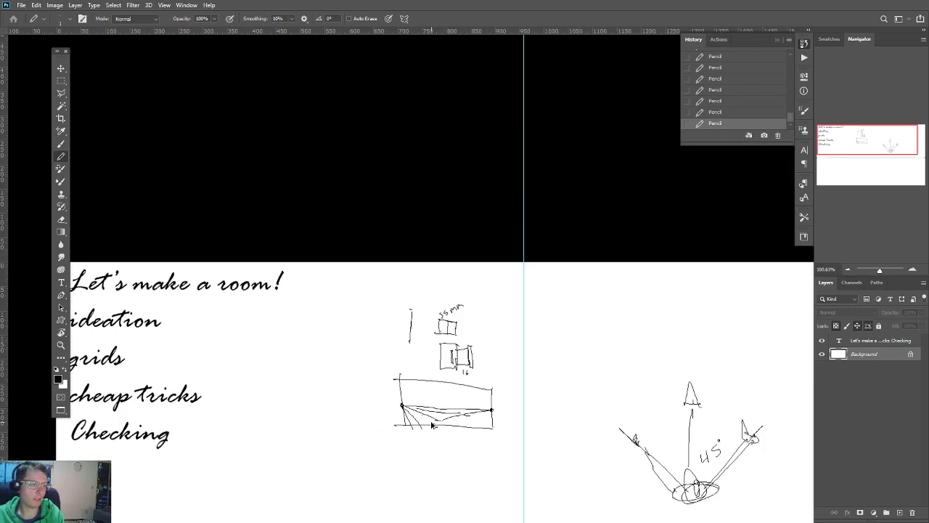
pyautogui.scroll(5, 443, 423)
pyautogui.scroll(1, 445, 422)
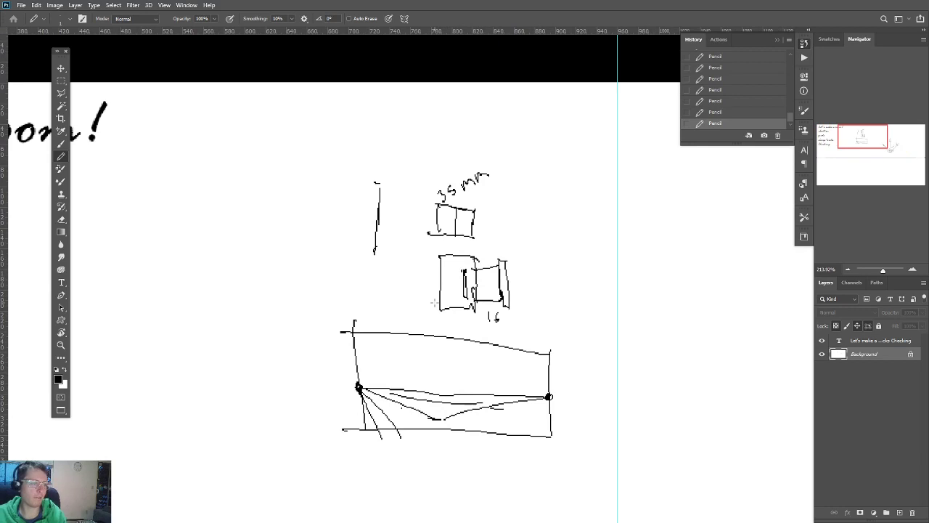
pyautogui.scroll(8, 473, 213)
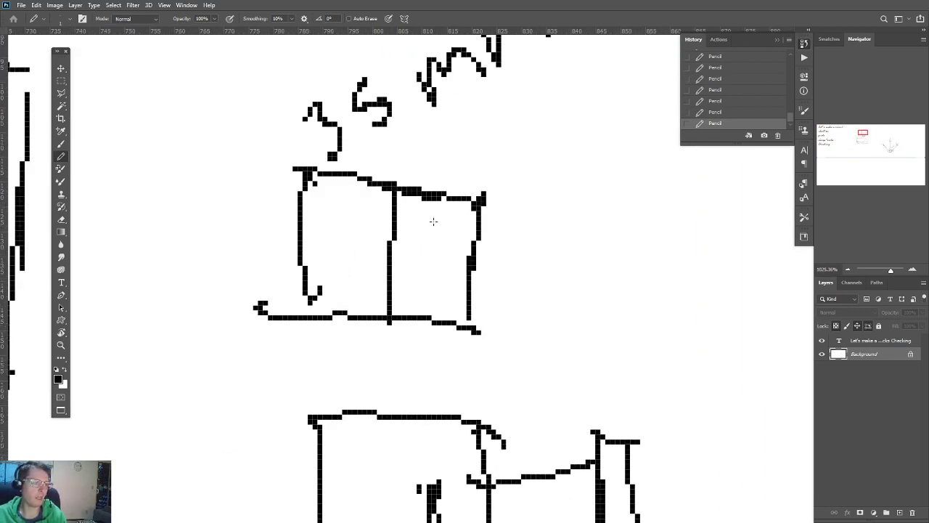
pyautogui.moveTo(443, 227)
pyautogui.mouseDown()
pyautogui.moveTo(393, 228)
pyautogui.moveTo(444, 228)
pyautogui.mouseUp()
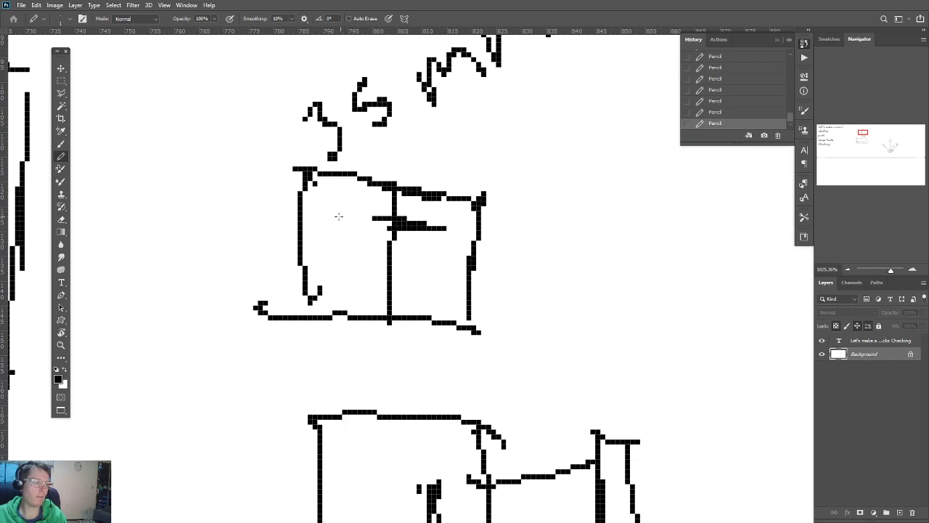
pyautogui.moveTo(344, 213)
pyautogui.mouseDown()
pyautogui.moveTo(365, 213)
pyautogui.moveTo(328, 213)
pyautogui.mouseUp()
# Step: Scribble slanted strokes linking the narrow bar inside the upright rectangle to the corners of the attached box
pyautogui.moveTo(496, 465)
pyautogui.mouseDown()
pyautogui.moveTo(461, 481)
pyautogui.moveTo(457, 504)
pyautogui.mouseUp()
pyautogui.moveTo(507, 447); pyautogui.dragTo(514, 418)
pyautogui.scroll(-5, 514, 415)
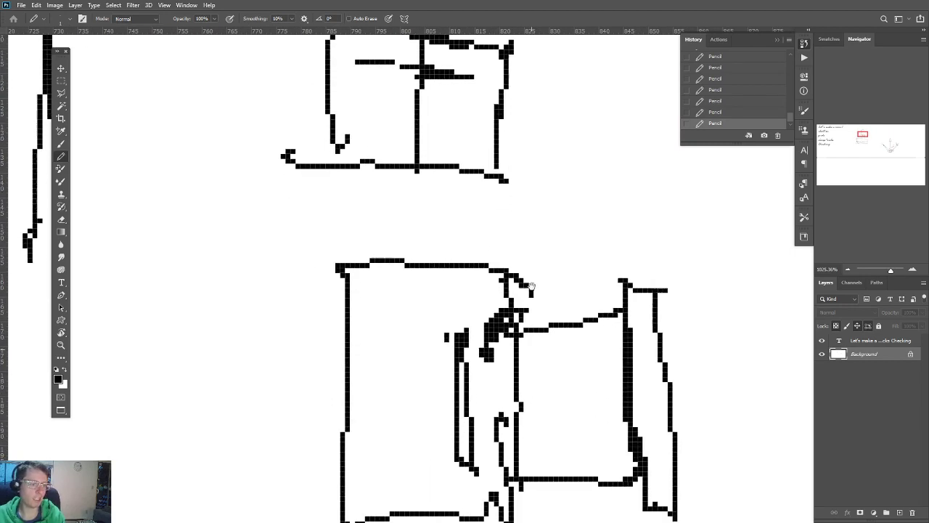
pyautogui.moveTo(481, 259); pyautogui.dragTo(486, 241)
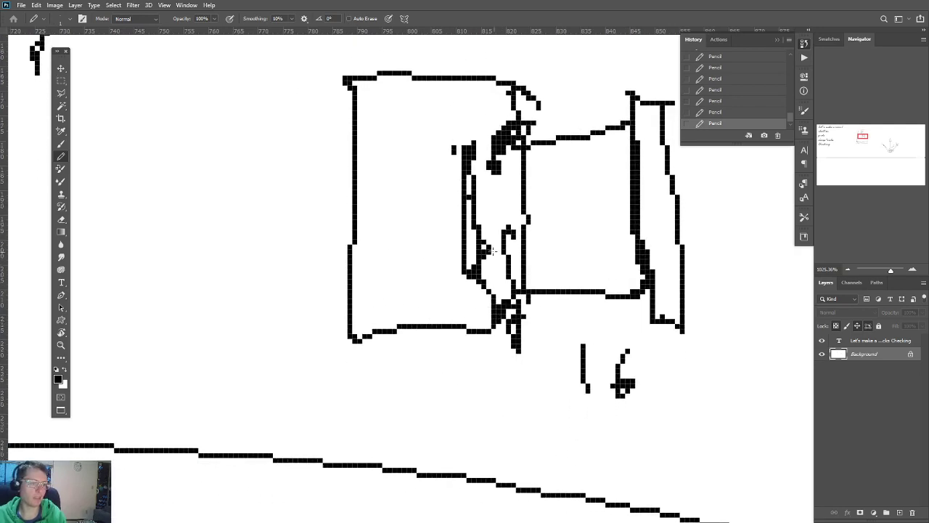
# Step: Complete a smaller rectangle inside the 35 mm shape and scribble in the border between the two outlines
pyautogui.moveTo(319, 259); pyautogui.dragTo(366, 440)
pyautogui.moveTo(406, 356); pyautogui.dragTo(407, 358)
pyautogui.moveTo(523, 254)
pyautogui.mouseDown()
pyautogui.moveTo(520, 338)
pyautogui.moveTo(415, 323)
pyautogui.mouseUp()
pyautogui.moveTo(398, 252); pyautogui.dragTo(408, 328)
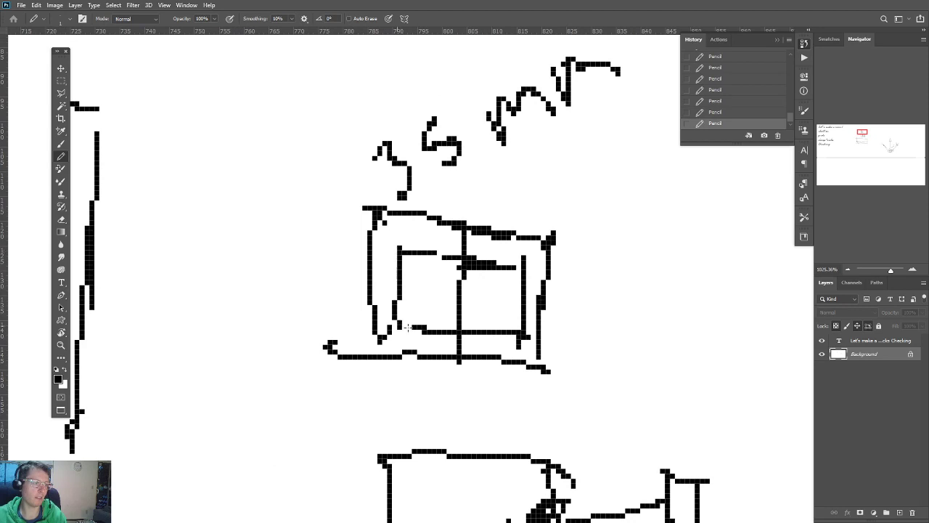
pyautogui.moveTo(387, 226)
pyautogui.mouseDown()
pyautogui.moveTo(505, 246)
pyautogui.moveTo(538, 273)
pyautogui.moveTo(525, 349)
pyautogui.moveTo(455, 337)
pyautogui.moveTo(416, 342)
pyautogui.moveTo(381, 307)
pyautogui.moveTo(395, 237)
pyautogui.moveTo(377, 268)
pyautogui.mouseUp()
pyautogui.scroll(-10, 377, 301)
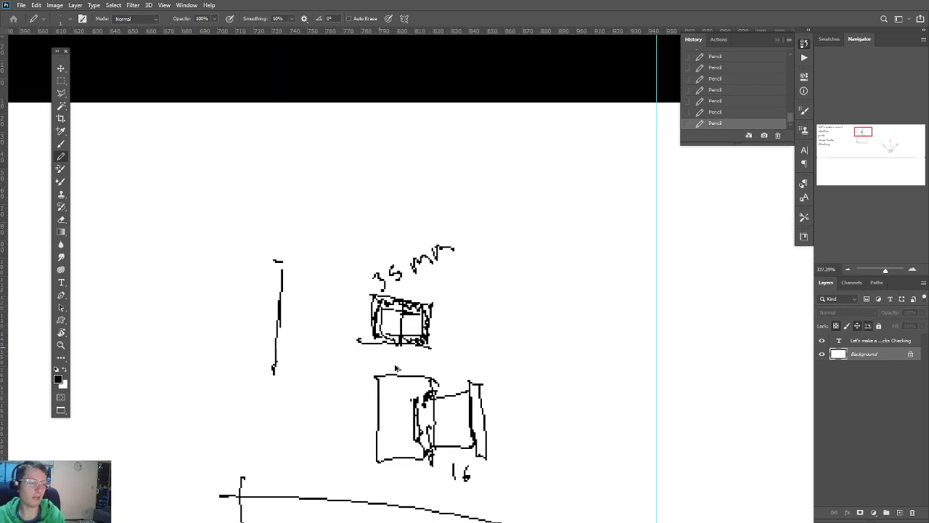
# Step: Extend the box attached to the upright rectangle into a longer lens outline and write 35 below its far end
pyautogui.moveTo(498, 403); pyautogui.dragTo(426, 297)
pyautogui.scroll(-7, 429, 367)
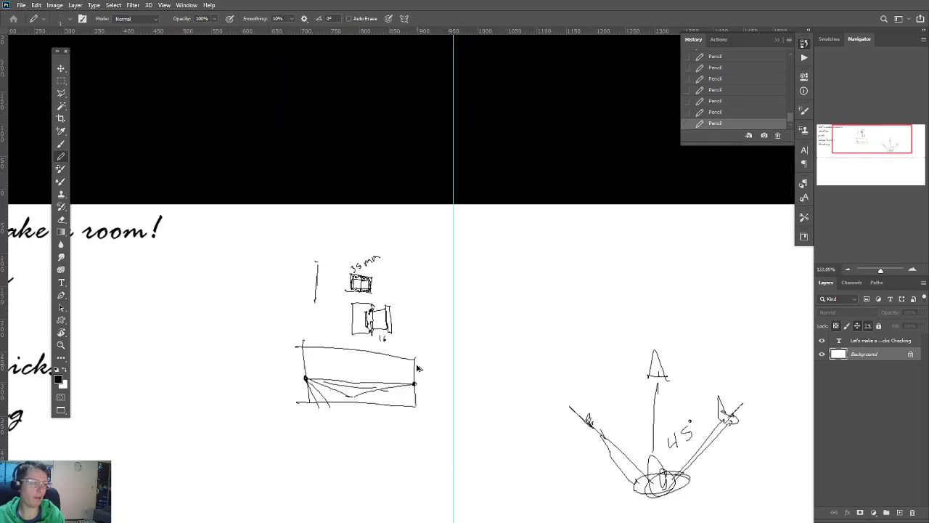
pyautogui.scroll(6, 374, 372)
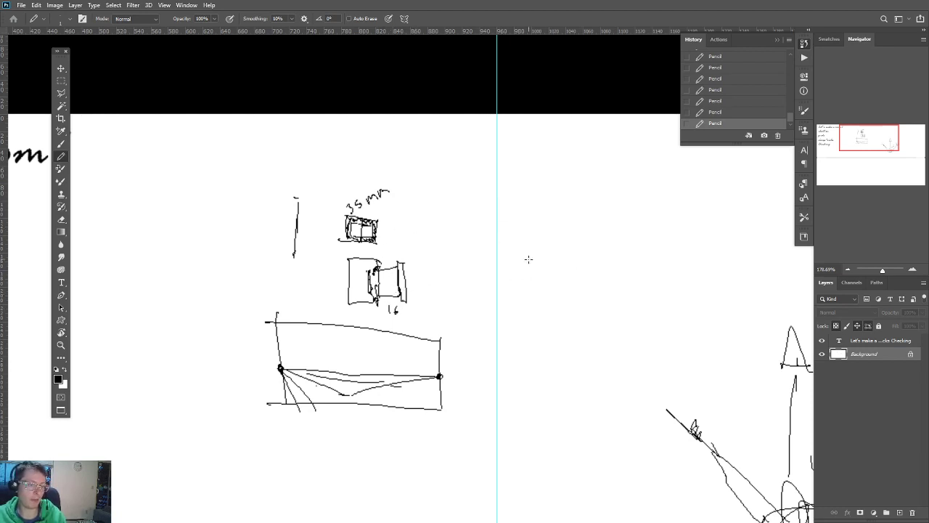
pyautogui.moveTo(376, 271)
pyautogui.mouseDown()
pyautogui.moveTo(458, 262)
pyautogui.moveTo(436, 316)
pyautogui.moveTo(383, 298)
pyautogui.mouseUp()
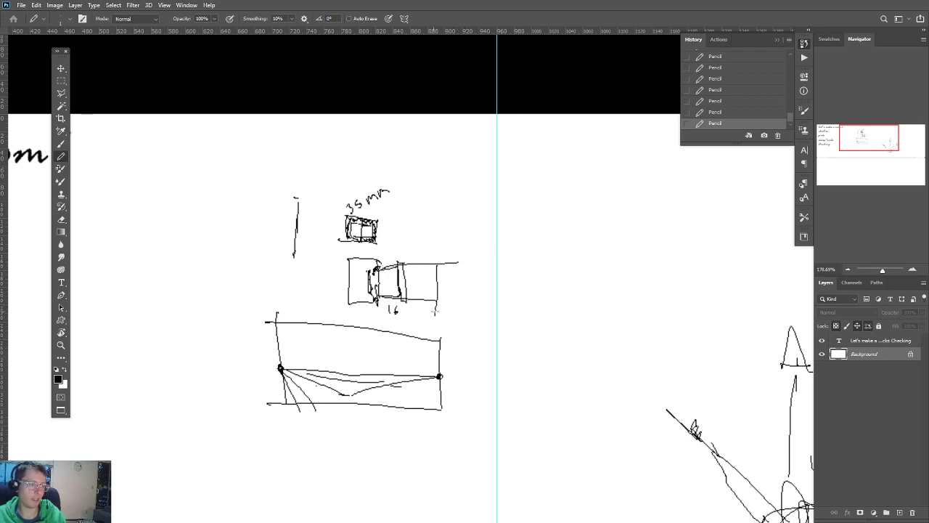
pyautogui.moveTo(436, 310); pyautogui.dragTo(452, 319)
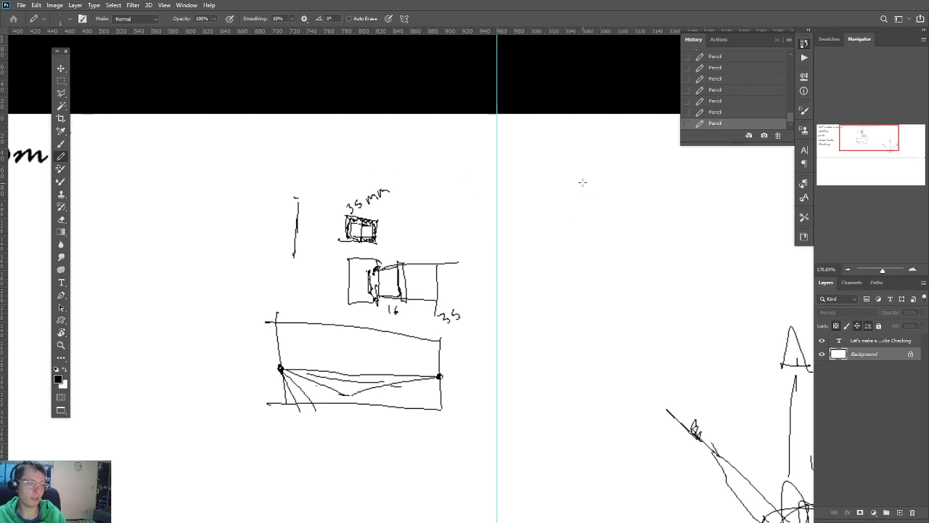
# Step: Beyond the vertical guide, sketch two vertical lines joined by a horizontal, with two steep diagonals fanning from the junction, labelled 45
pyautogui.moveTo(582, 221); pyautogui.dragTo(612, 204)
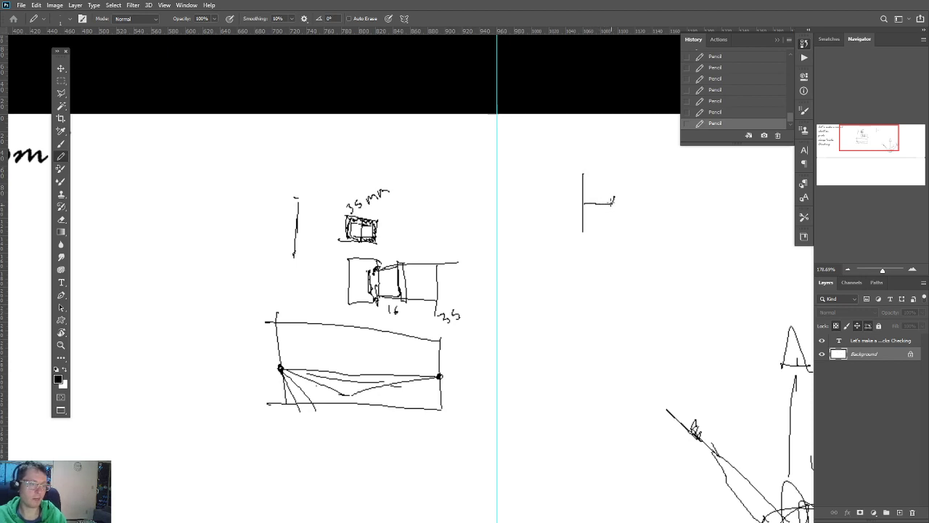
pyautogui.moveTo(613, 171); pyautogui.dragTo(613, 233)
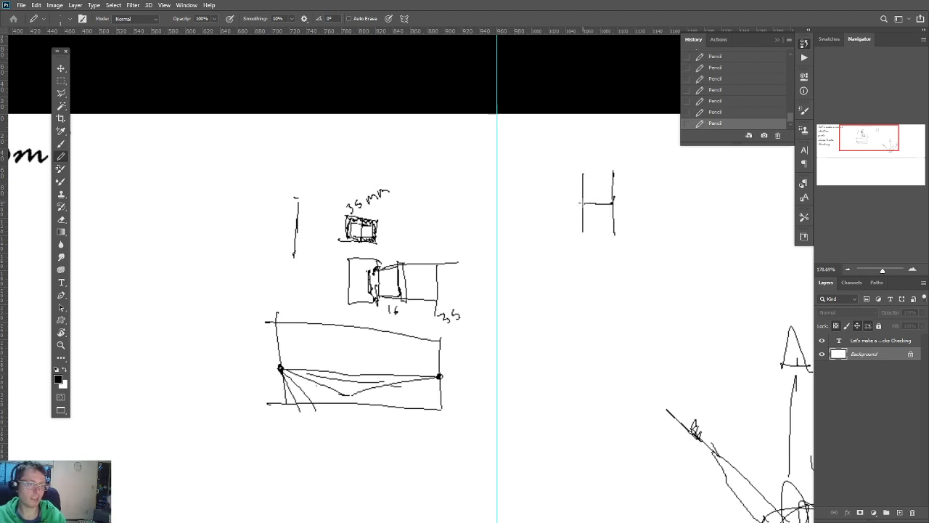
pyautogui.moveTo(583, 205); pyautogui.dragTo(623, 161)
pyautogui.moveTo(583, 204); pyautogui.dragTo(628, 254)
pyautogui.moveTo(585, 224)
pyautogui.mouseDown()
pyautogui.moveTo(602, 234)
pyautogui.moveTo(639, 207)
pyautogui.mouseUp()
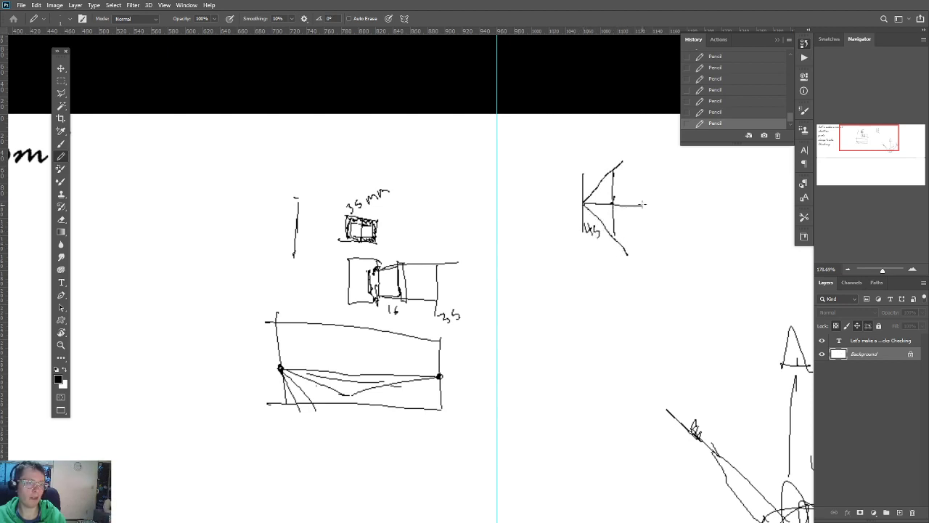
# Step: Add a farther vertical line across the fan's centre line and two shallower diagonals from the same origin
pyautogui.moveTo(643, 170); pyautogui.dragTo(644, 234)
pyautogui.moveTo(583, 204); pyautogui.dragTo(665, 251)
pyautogui.moveTo(583, 205); pyautogui.dragTo(643, 174)
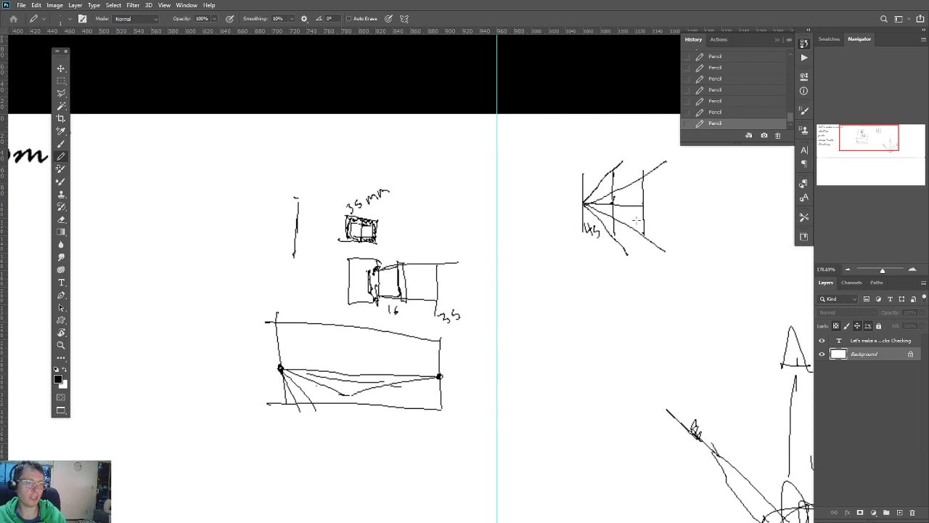
# Step: Draw a long straight horizontal line from the fan's origin and two long straight, narrow-angle diagonals above and below it
pyautogui.scroll(-2, 589, 221)
pyautogui.moveTo(603, 255); pyautogui.dragTo(562, 255)
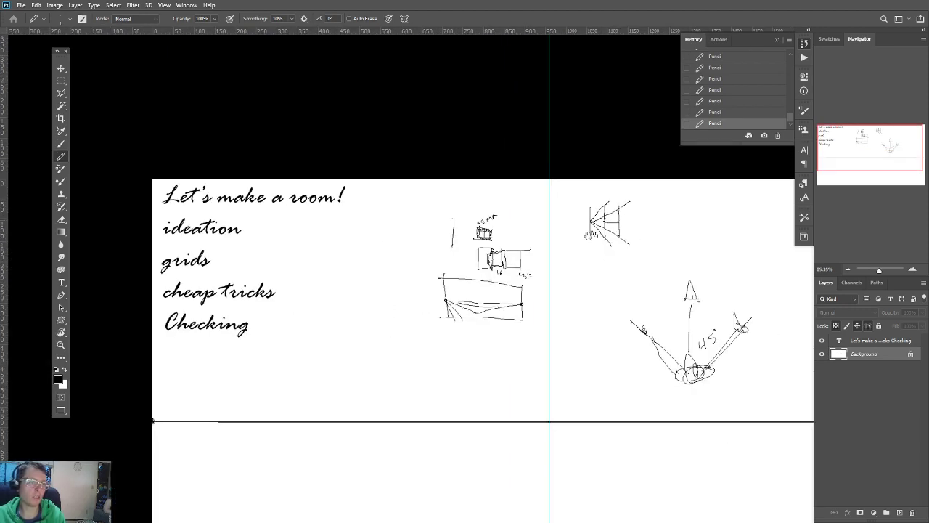
pyautogui.moveTo(675, 226); pyautogui.dragTo(403, 286)
pyautogui.moveTo(530, 275); pyautogui.dragTo(669, 273)
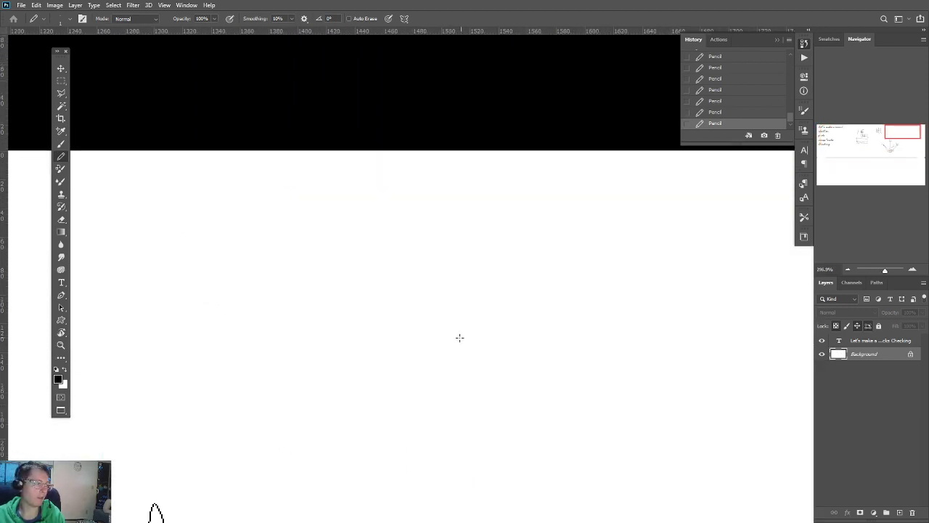
pyautogui.scroll(2, 458, 336)
pyautogui.hscroll(-5, 260, 300)
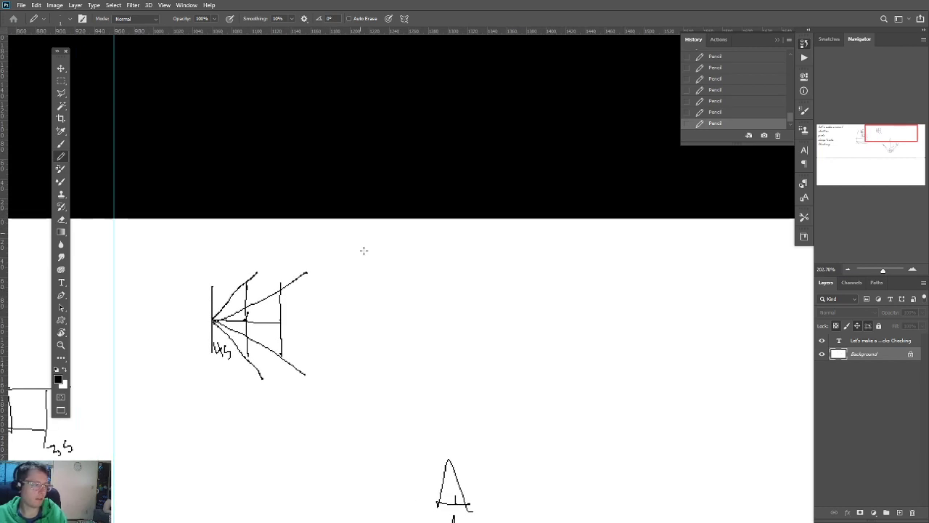
pyautogui.moveTo(212, 320)
pyautogui.mouseDown()
pyautogui.moveTo(516, 335)
pyautogui.moveTo(589, 349)
pyautogui.moveTo(590, 327)
pyautogui.mouseUp()
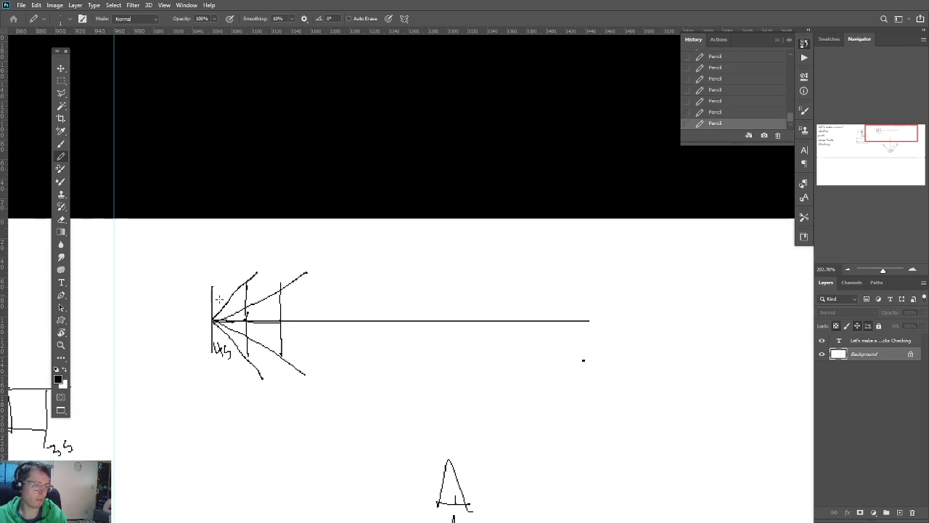
pyautogui.keyDown('shift'); pyautogui.click(212, 320); pyautogui.keyUp('shift')
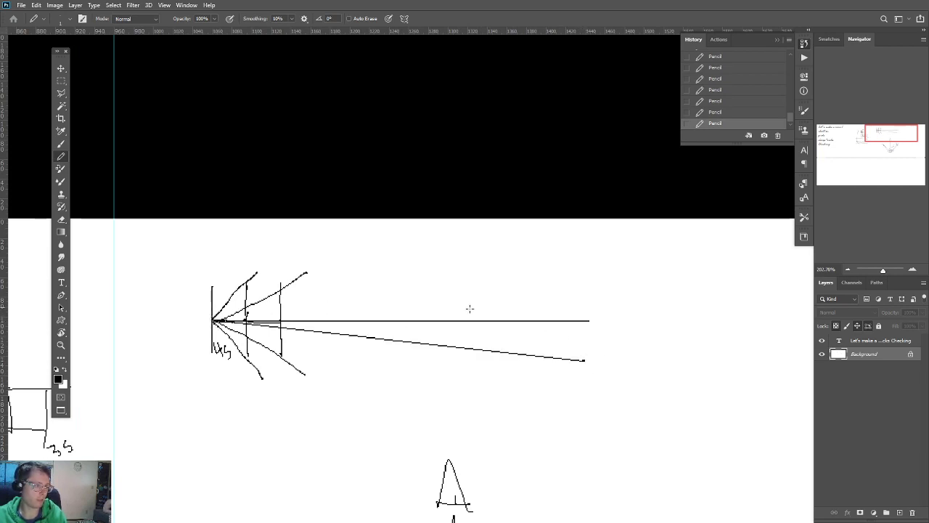
pyautogui.click(586, 276)
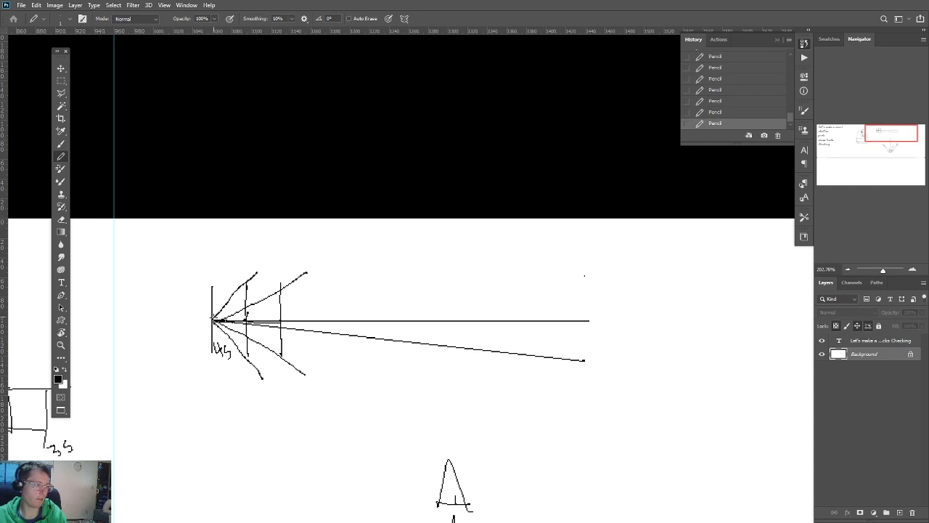
pyautogui.keyDown('shift'); pyautogui.click(213, 320); pyautogui.keyUp('shift')
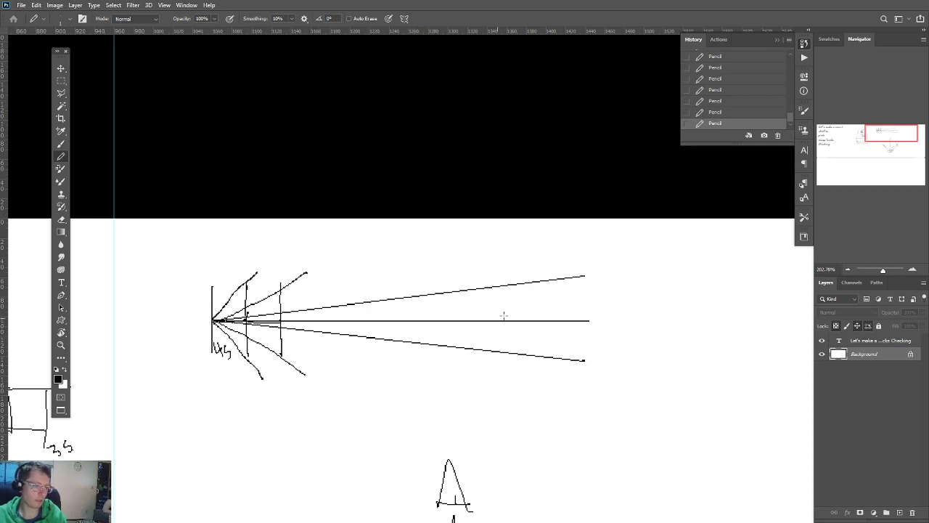
# Step: Draw three straight lines fanning from the horizon's left perspective point down into the lower half of the canvas
pyautogui.scroll(-8, 501, 366)
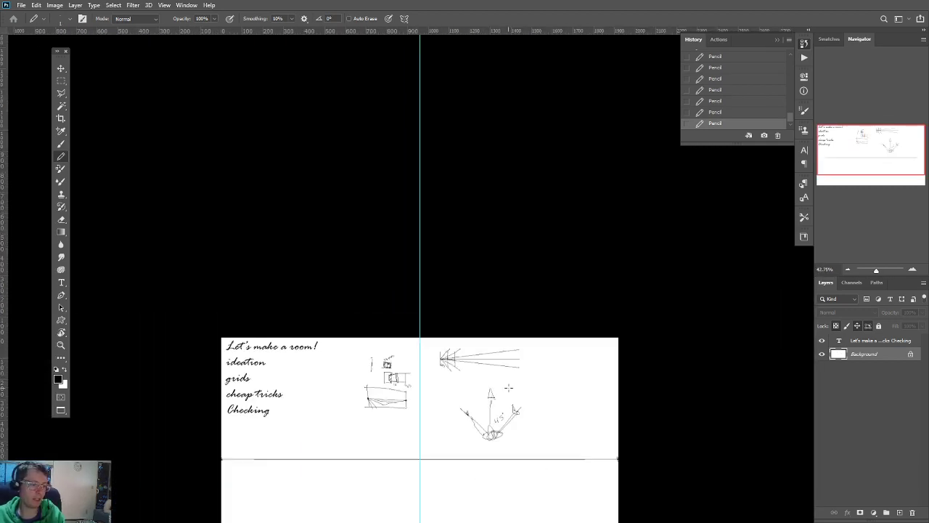
pyautogui.moveTo(600, 360); pyautogui.dragTo(599, 360)
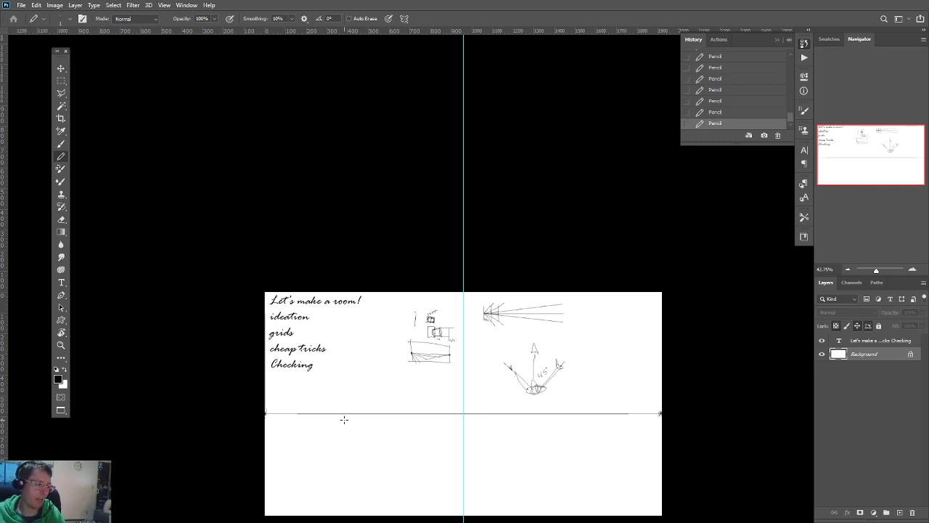
pyautogui.keyDown('shift'); pyautogui.click(264, 412); pyautogui.keyUp('shift')
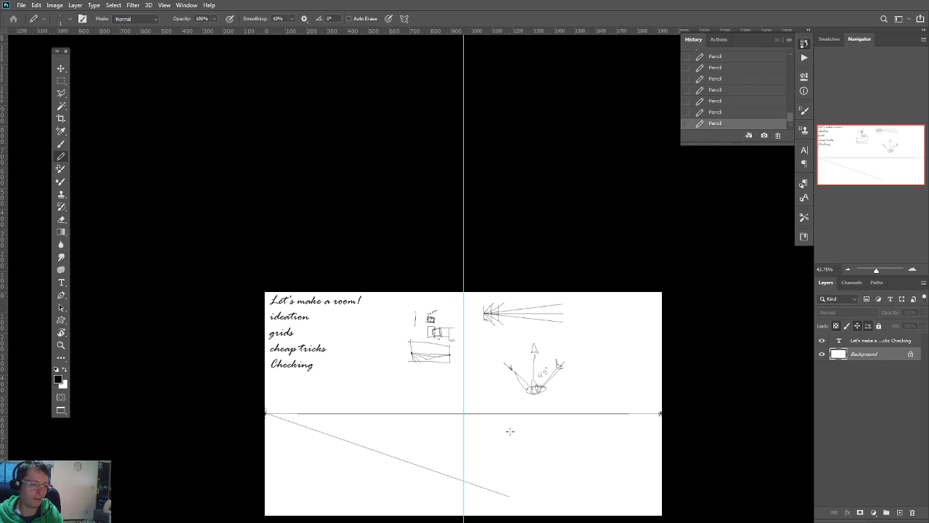
pyautogui.keyDown('shift'); pyautogui.click(266, 413); pyautogui.keyUp('shift')
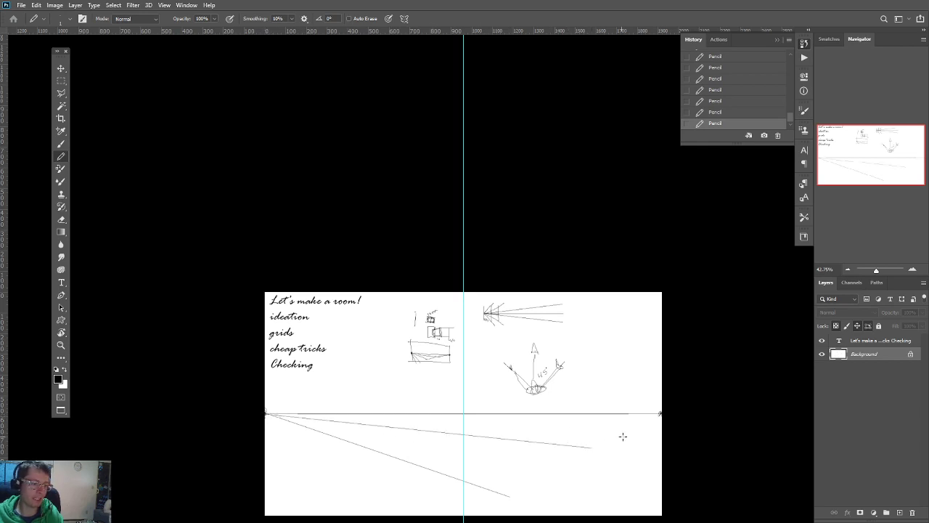
pyautogui.click(266, 414)
pyautogui.keyDown('shift'); pyautogui.click(630, 424); pyautogui.keyUp('shift')
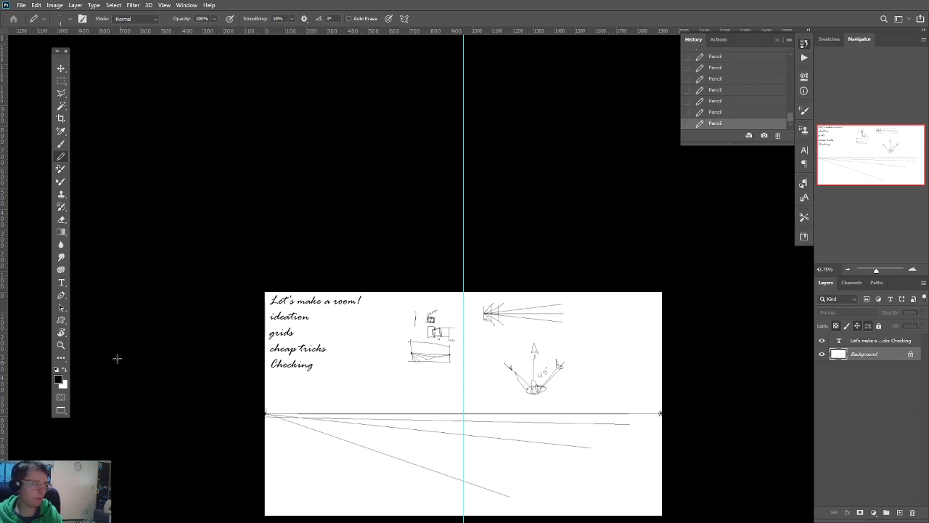
# Step: Choose the Rectangle tool and set it to draw Pixels
pyautogui.moveTo(64, 328); pyautogui.dragTo(95, 321)
pyautogui.click(75, 5)
pyautogui.click(75, 6)
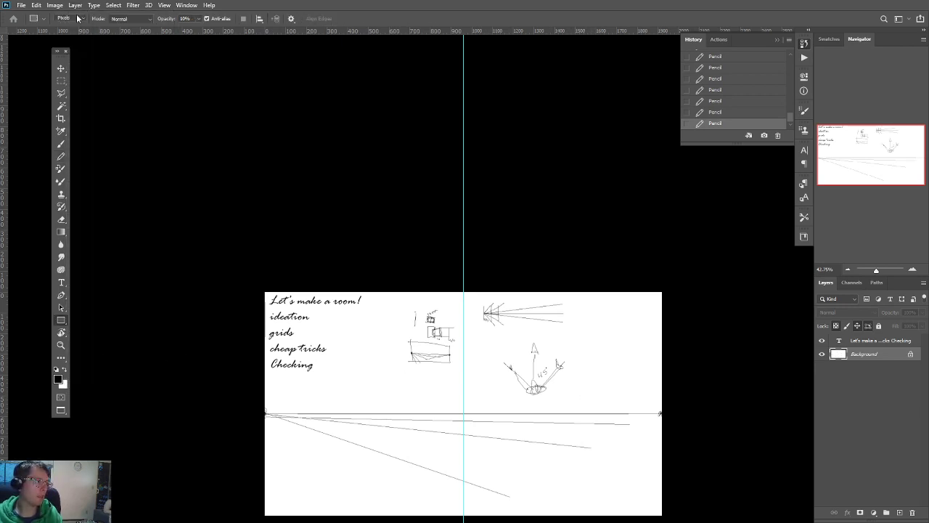
pyautogui.click(78, 18)
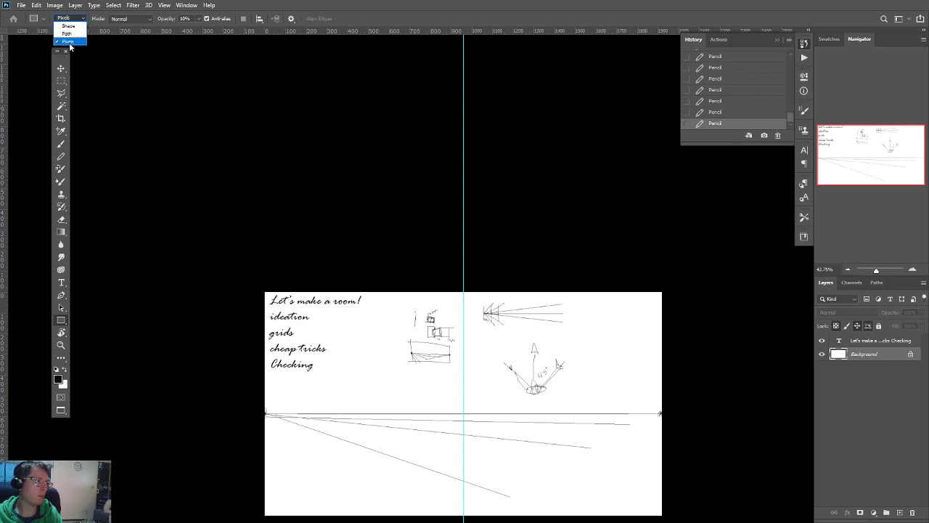
pyautogui.click(69, 41)
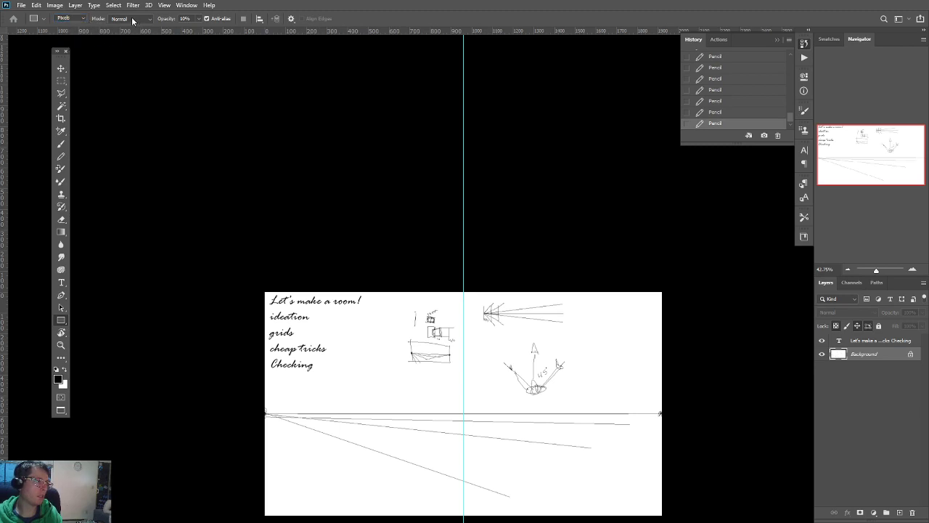
pyautogui.moveTo(308, 338); pyautogui.dragTo(598, 472)
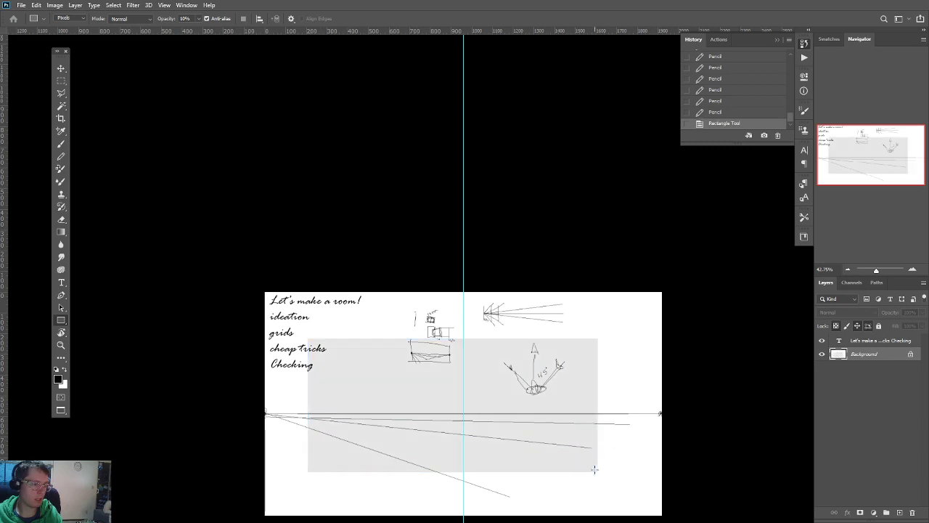
pyautogui.hotkey('ctrl', 'z')
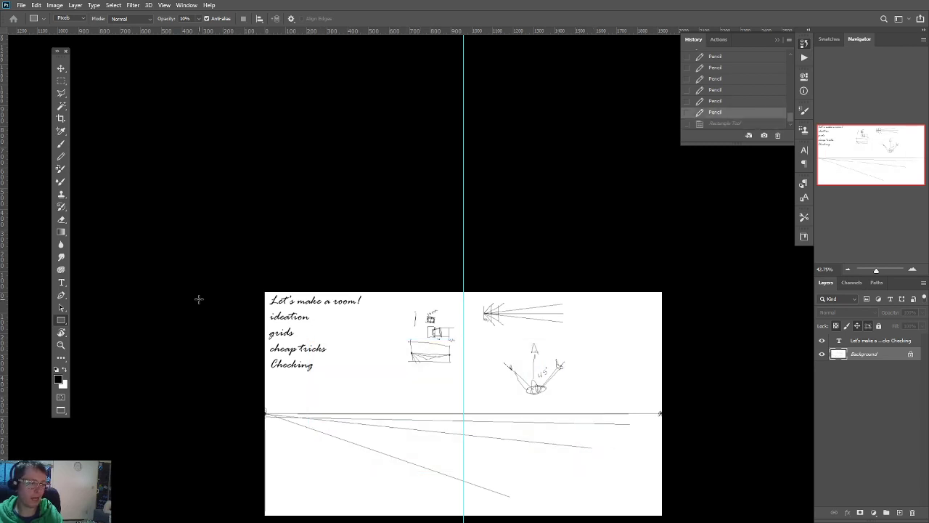
pyautogui.moveTo(316, 335); pyautogui.dragTo(621, 488)
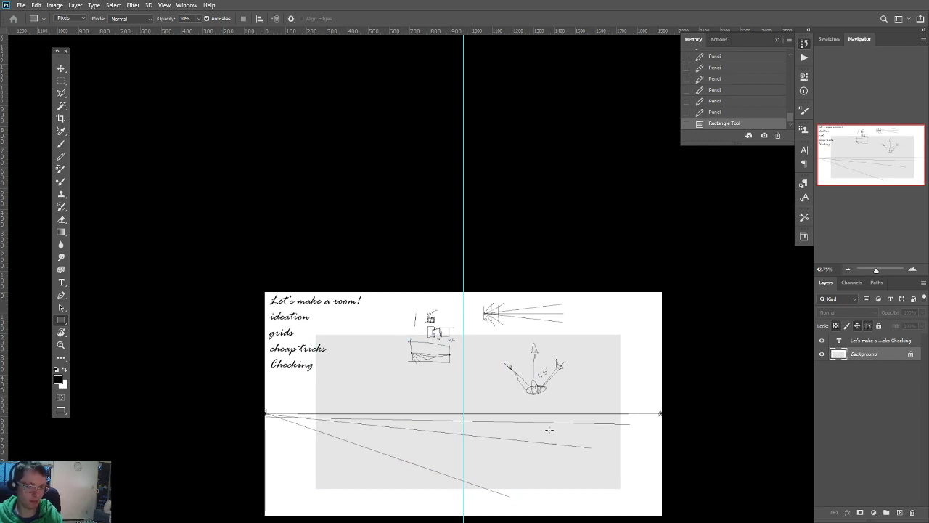
pyautogui.hotkey('ctrl', 'z')
# Step: Add a new layer, fill a large 10% opacity black rectangle straddling the horizon around the vertical guide, and shift it slightly left
pyautogui.hotkey('ctrl', 'shift', 'n')
pyautogui.press('Return')
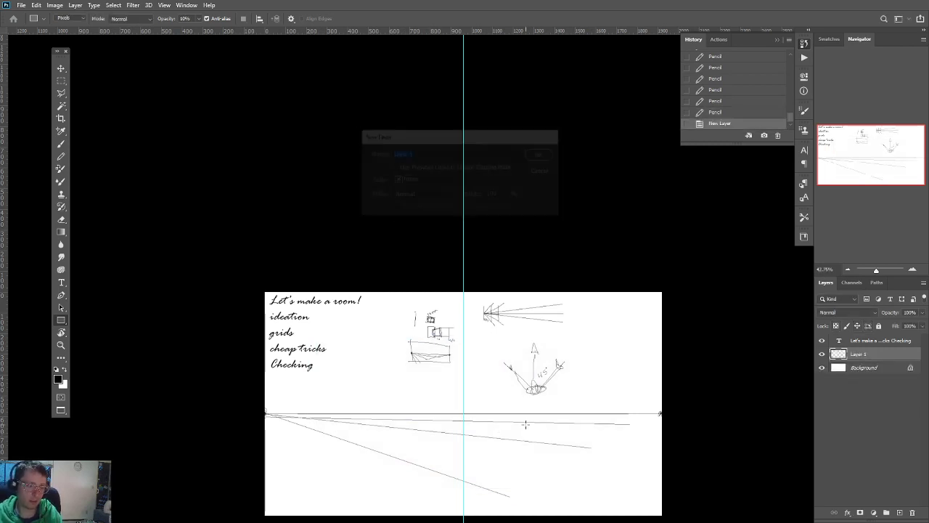
pyautogui.press('v')
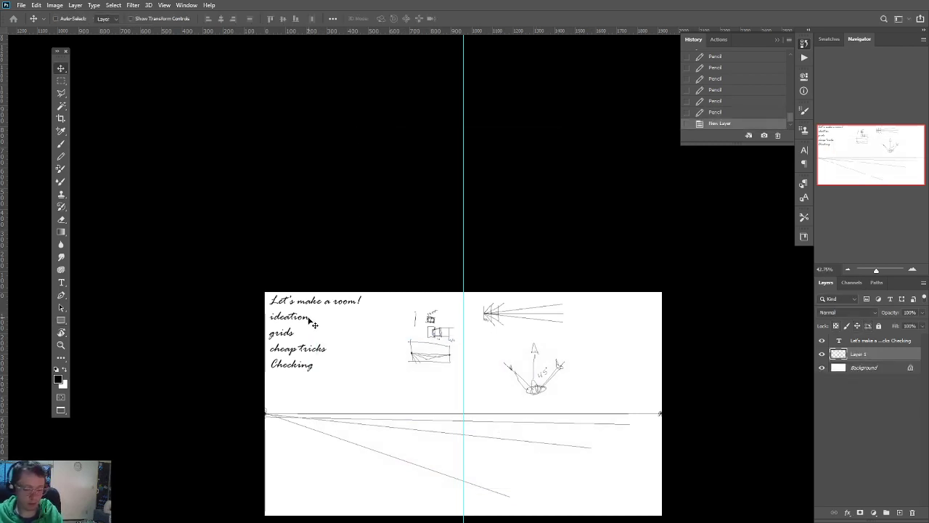
pyautogui.press('b')
pyautogui.click(61, 320)
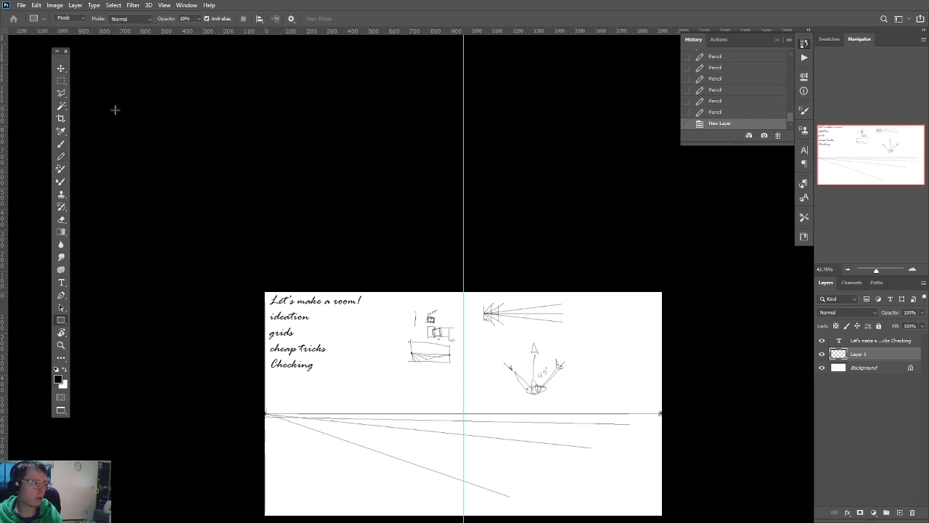
pyautogui.moveTo(321, 330); pyautogui.dragTo(611, 487)
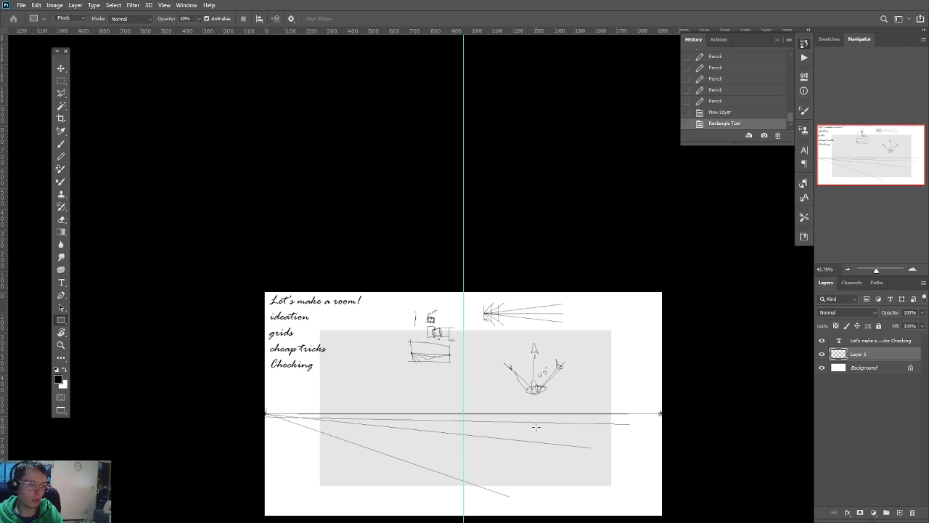
pyautogui.press('v')
pyautogui.moveTo(545, 412); pyautogui.dragTo(537, 411)
# Step: Examine the grey rectangle against the horizon line, perspective points and sketches
pyautogui.scroll(5, 584, 434)
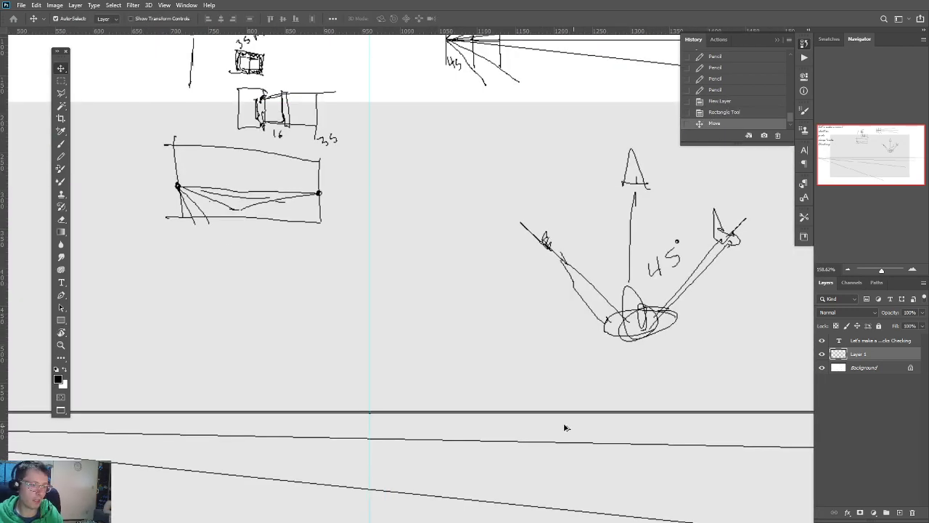
pyautogui.scroll(-3, 568, 433)
pyautogui.scroll(-4, 532, 420)
pyautogui.scroll(-3, 472, 406)
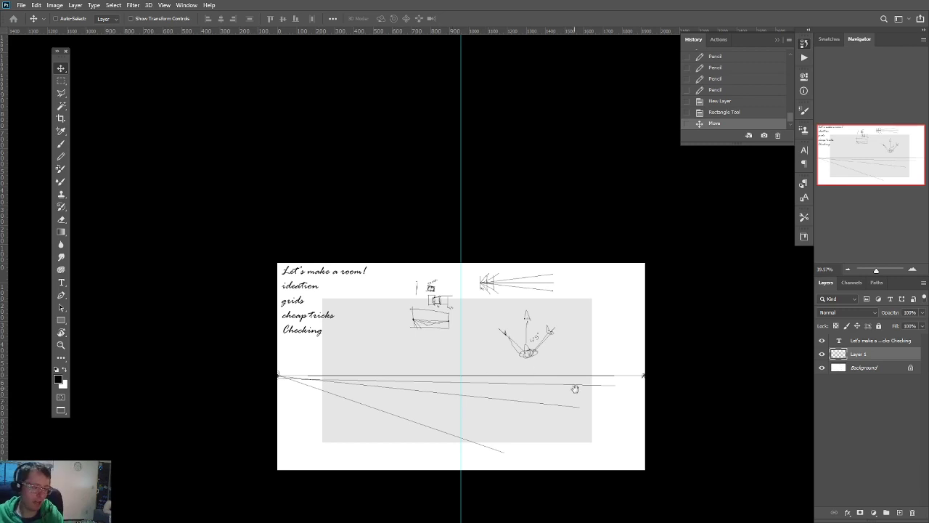
pyautogui.moveTo(576, 386); pyautogui.dragTo(653, 380)
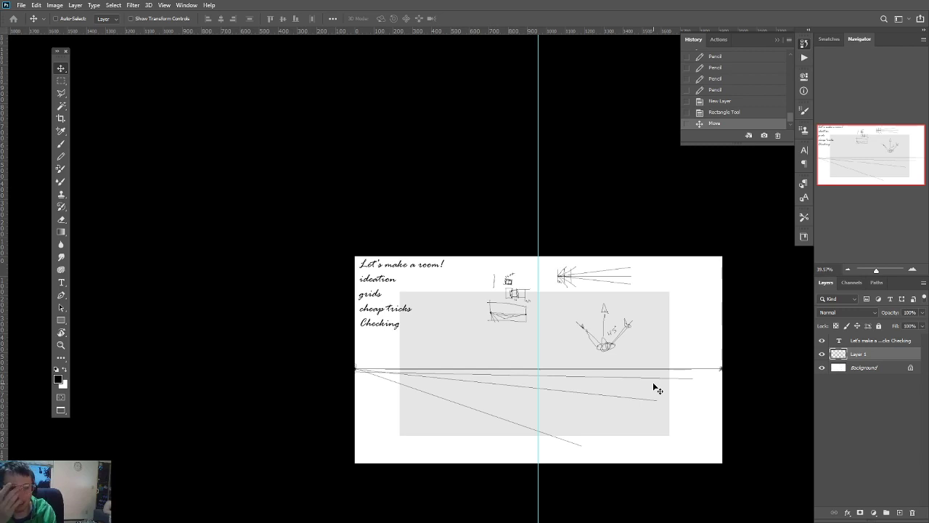
pyautogui.scroll(5, 616, 381)
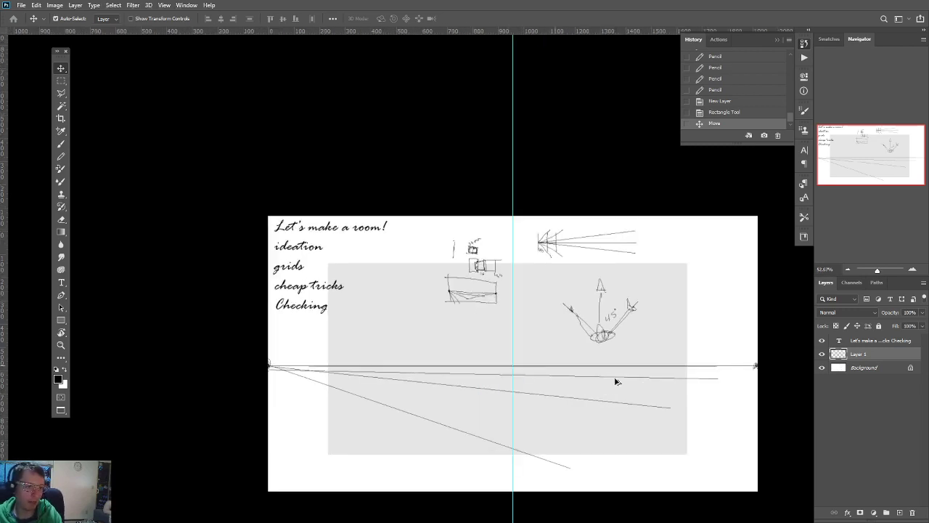
pyautogui.scroll(-4, 618, 398)
pyautogui.scroll(-1, 618, 398)
pyautogui.scroll(2, 618, 399)
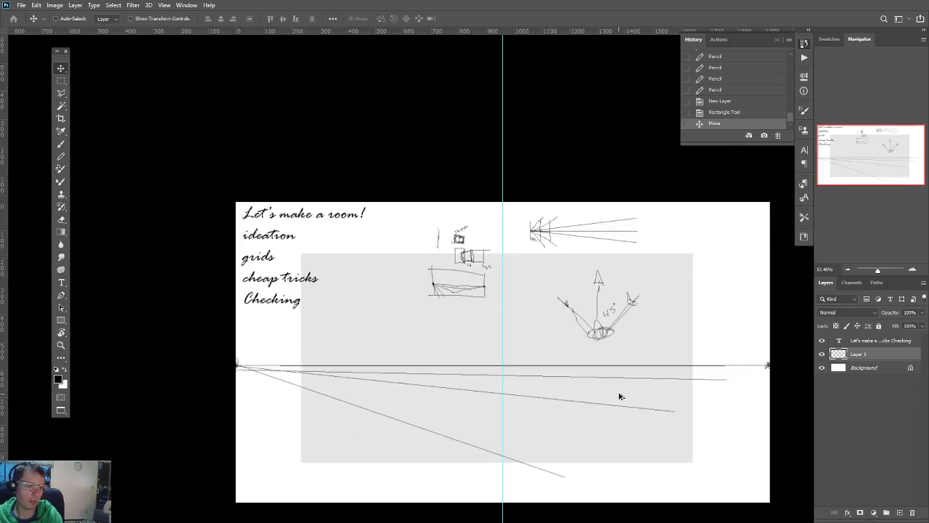
# Step: Switch to PureRef, look over the navy bedroom photo, and move and widen the reference window over the canvas
pyautogui.hotkey('alt', 'Tab')
pyautogui.scroll(5, 531, 368)
pyautogui.scroll(-7, 531, 369)
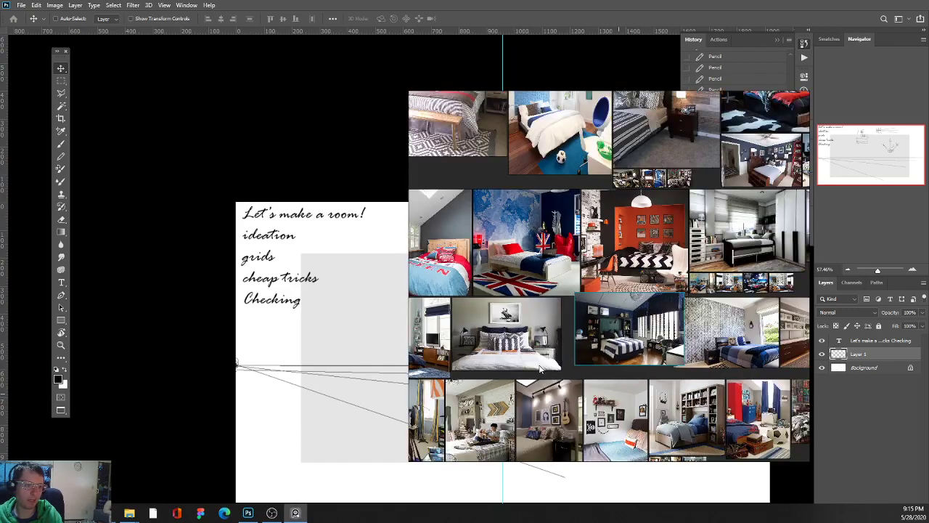
pyautogui.scroll(5, 656, 371)
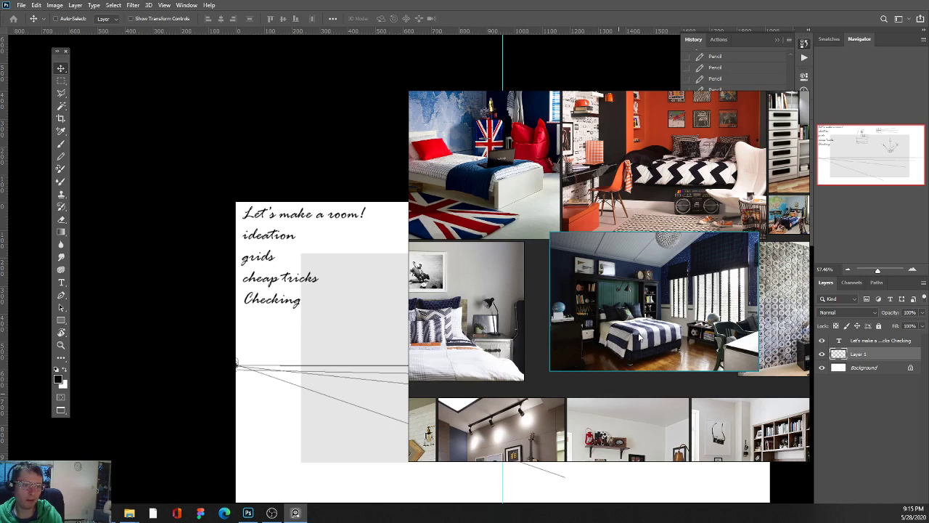
pyautogui.scroll(-3, 694, 343)
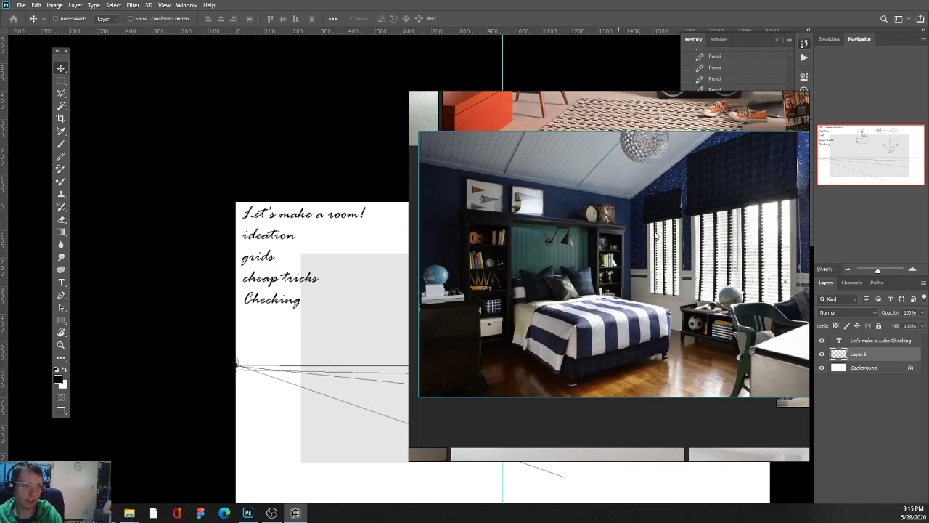
pyautogui.scroll(-7, 672, 205)
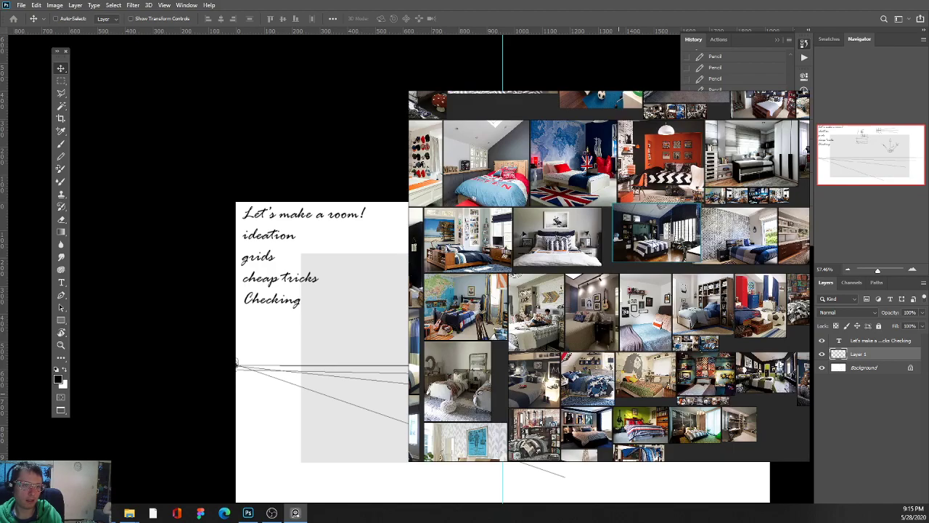
pyautogui.moveTo(668, 281); pyautogui.dragTo(445, 244)
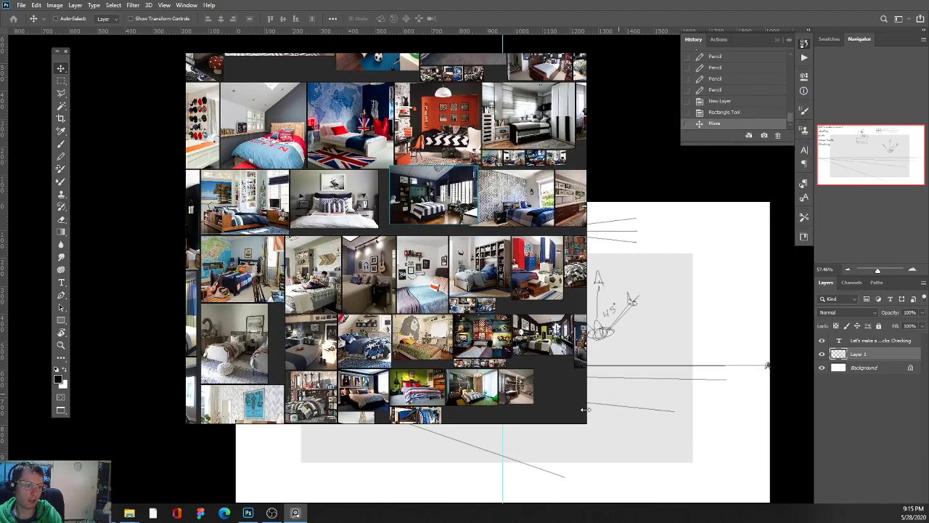
pyautogui.moveTo(586, 413); pyautogui.dragTo(839, 407)
# Step: Compare the room views in the navy bedroom photo and the row of white-walled and guitar bedroom photos below it
pyautogui.scroll(3, 436, 221)
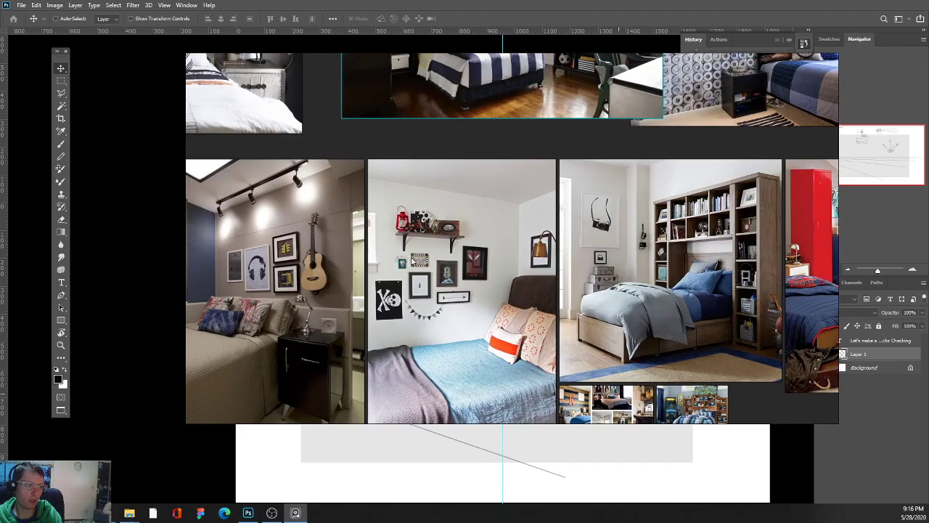
pyautogui.rightClick(458, 193)
pyautogui.click(468, 147)
pyautogui.click(470, 166)
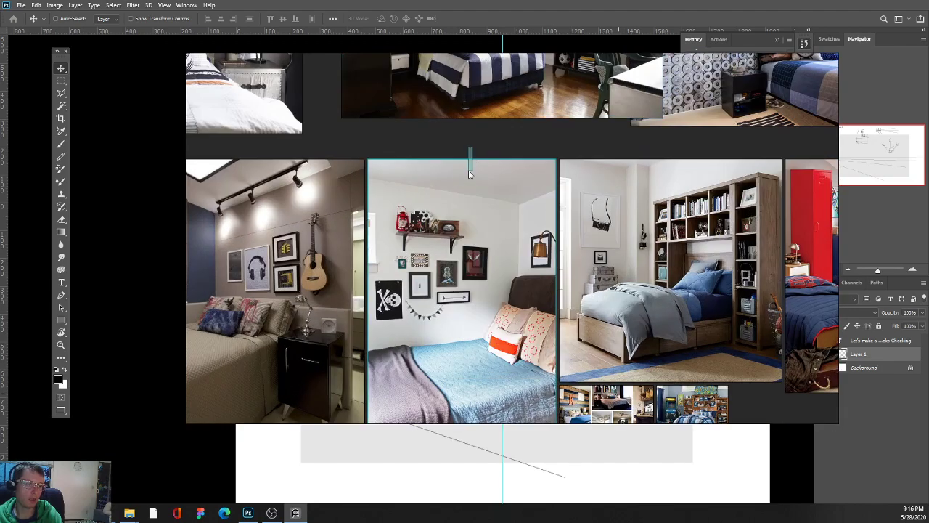
pyautogui.moveTo(473, 135); pyautogui.dragTo(452, 372)
pyautogui.scroll(2, 453, 372)
pyautogui.scroll(3, 461, 312)
pyautogui.scroll(-2, 461, 311)
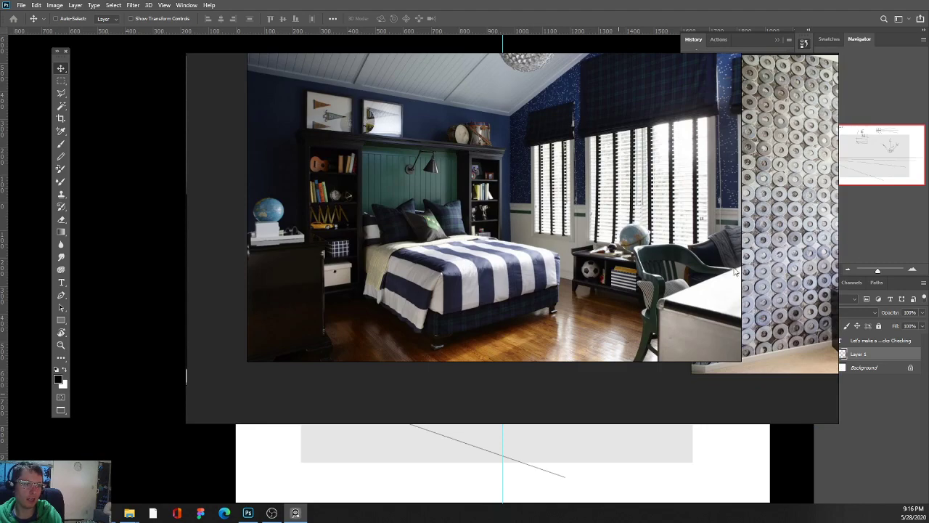
pyautogui.scroll(-4, 823, 209)
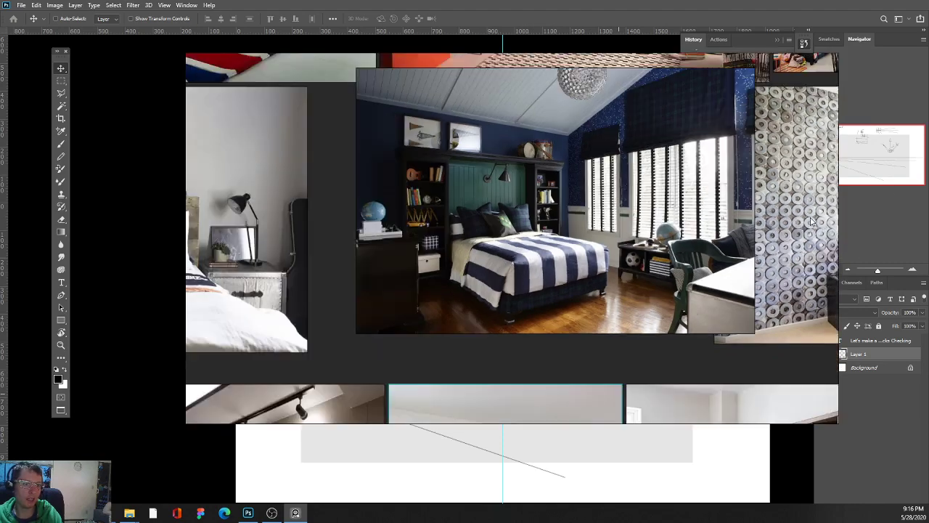
pyautogui.scroll(3, 826, 216)
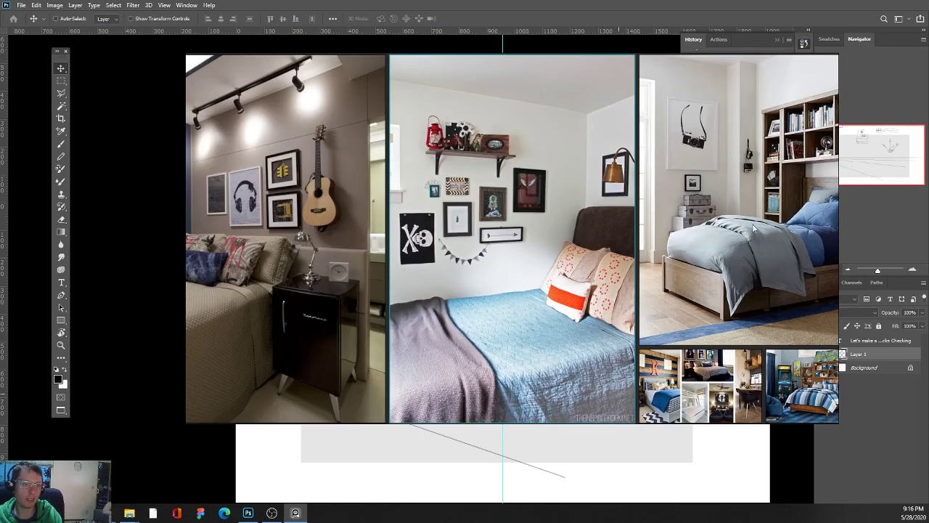
pyautogui.scroll(-3, 755, 228)
pyautogui.scroll(-3, 690, 233)
pyautogui.scroll(4, 759, 218)
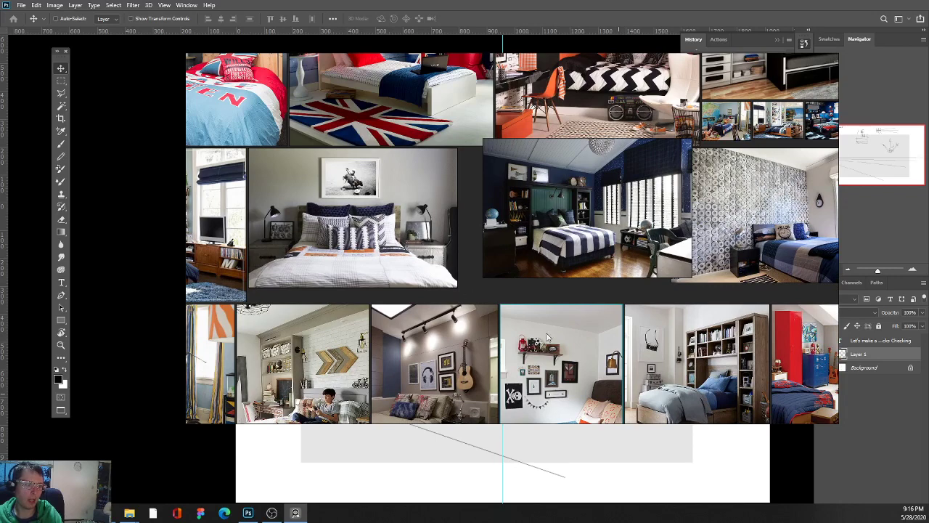
# Step: Return to Photoshop and examine the grey rectangle and perspective lines at different scales
pyautogui.click(870, 476)
pyautogui.scroll(-2, 516, 382)
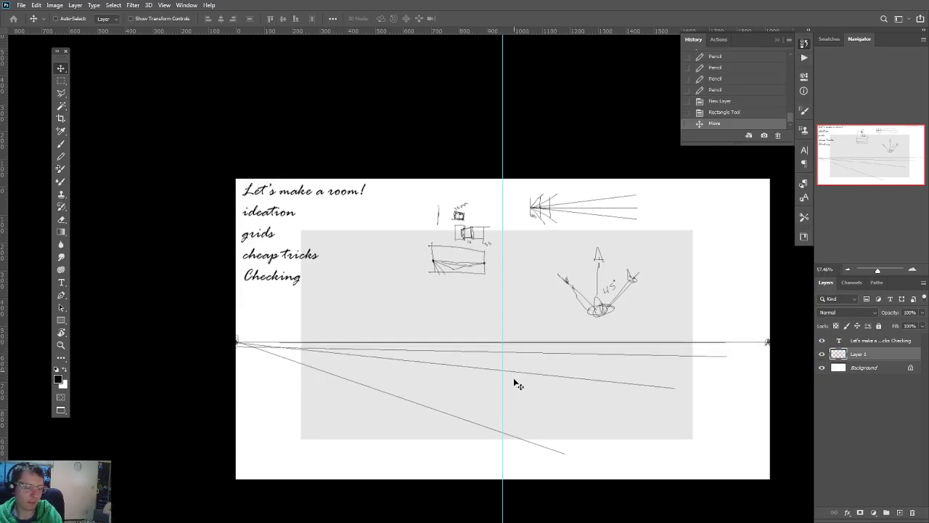
pyautogui.scroll(-4, 512, 382)
pyautogui.scroll(2, 513, 383)
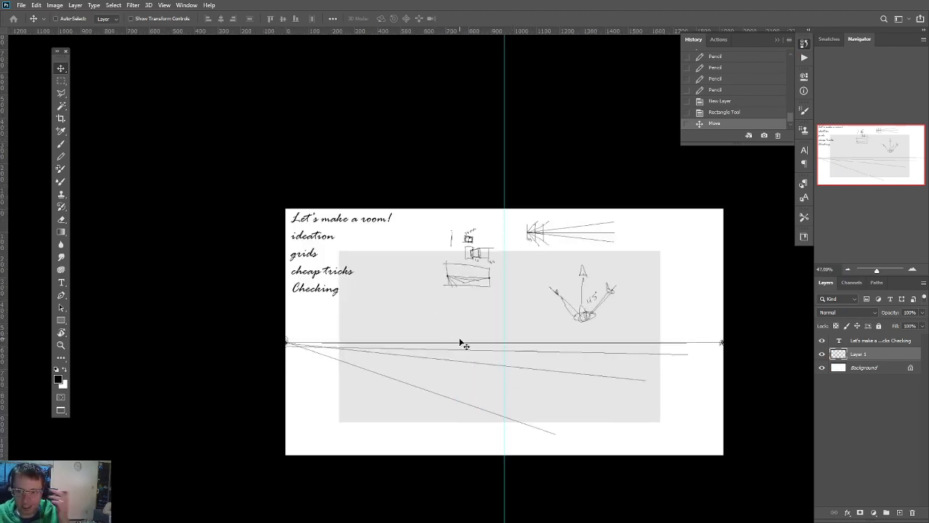
pyautogui.scroll(1, 460, 331)
pyautogui.scroll(3, 460, 333)
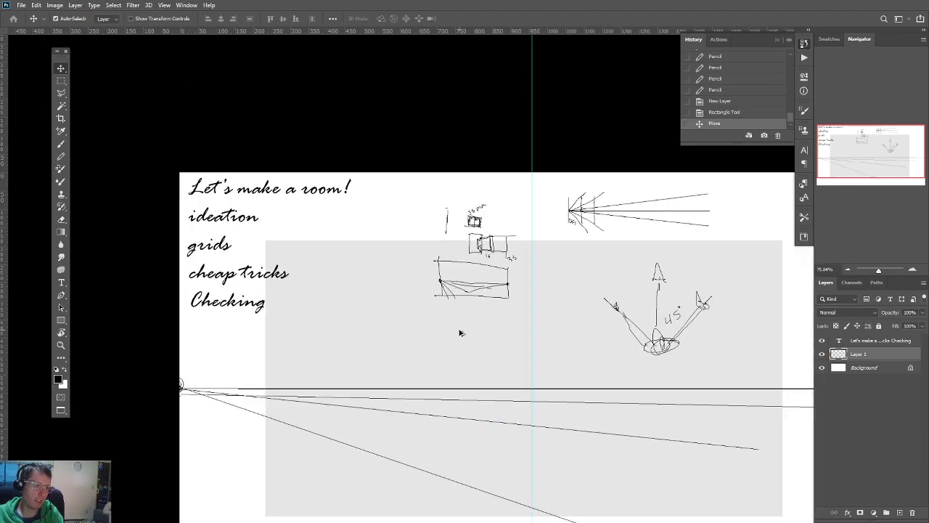
pyautogui.scroll(-3, 459, 332)
# Step: Switch to PureRef, look over the bedroom reference photos around the navy bedroom, and return to Photoshop
pyautogui.hotkey('alt', 'Tab')
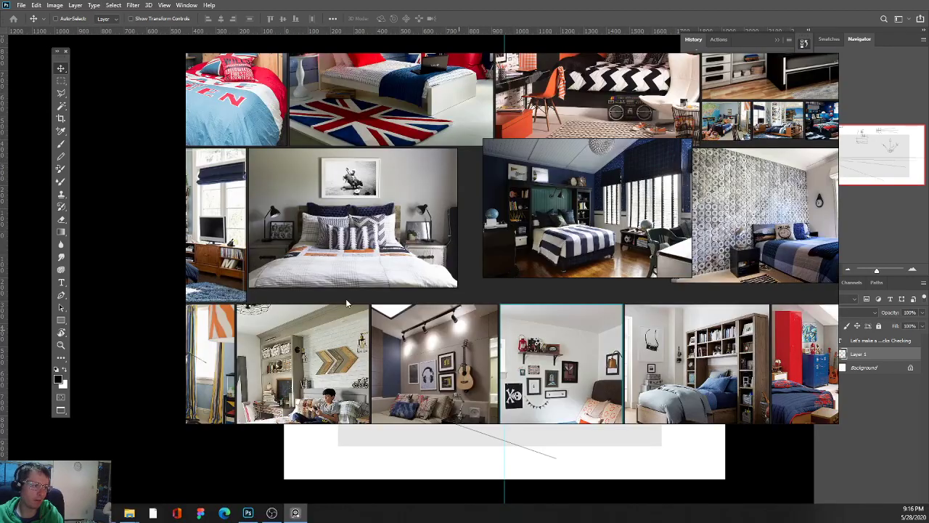
pyautogui.scroll(2, 589, 246)
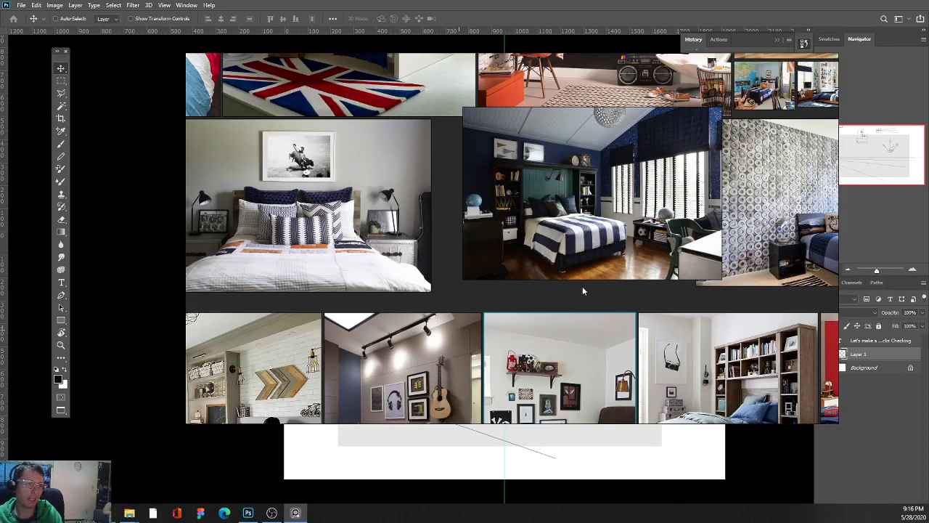
pyautogui.hotkey('alt', 'Tab')
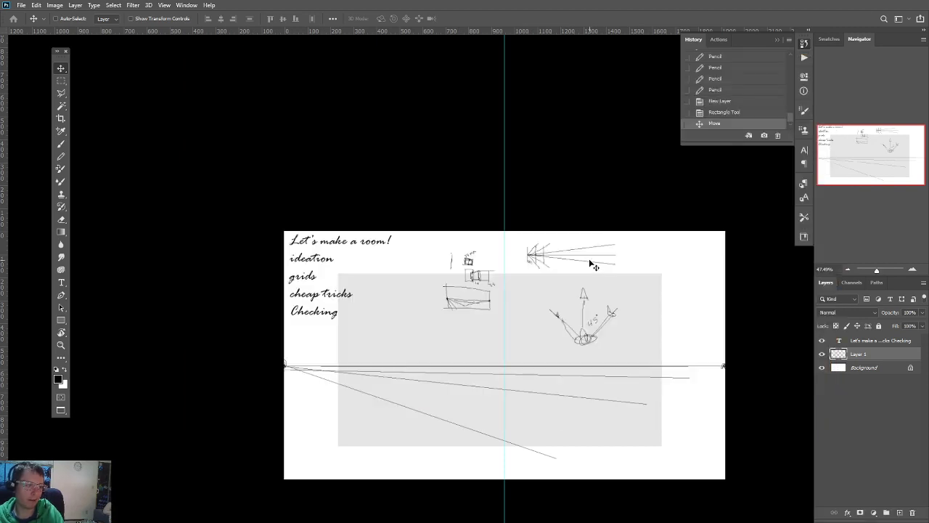
# Step: Draw straight pencil lines from the left perspective point: one along the horizon to the right point and two steeply downward
pyautogui.press('b')
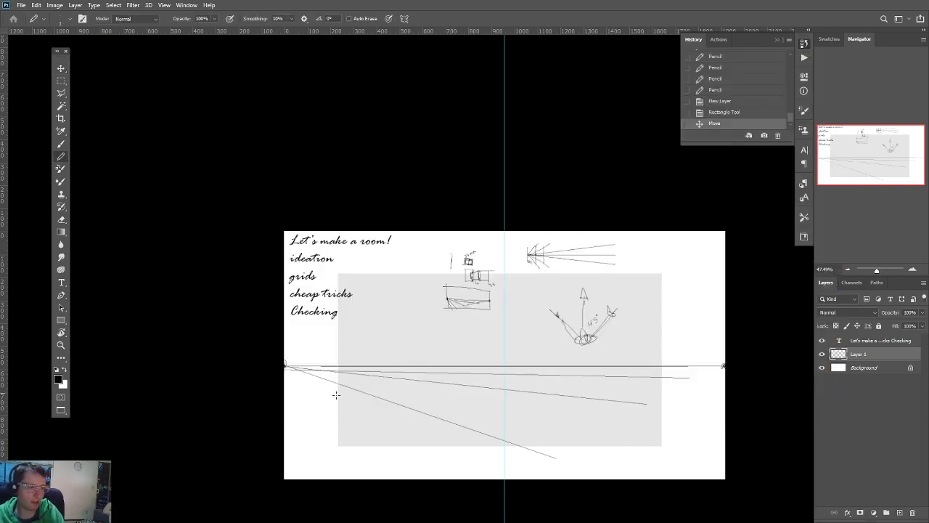
pyautogui.click(283, 365)
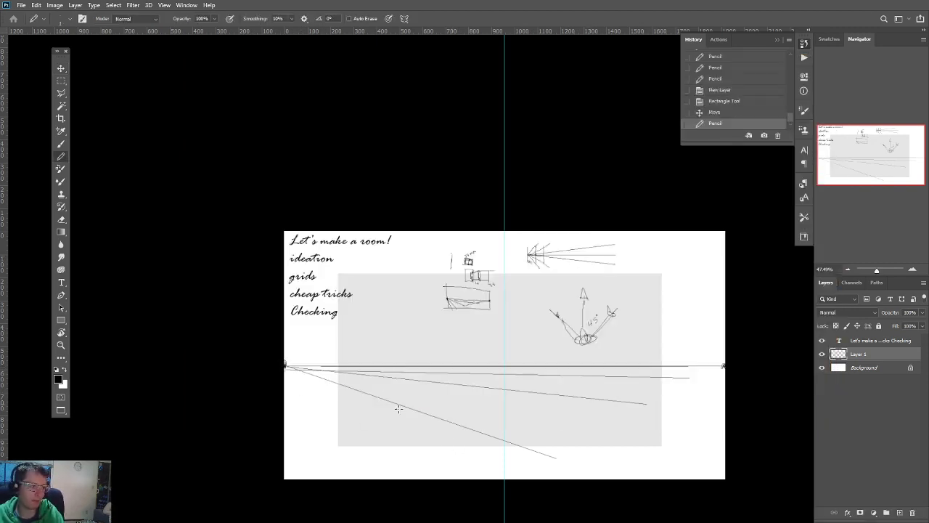
pyautogui.keyDown('shift'); pyautogui.click(724, 365); pyautogui.keyUp('shift')
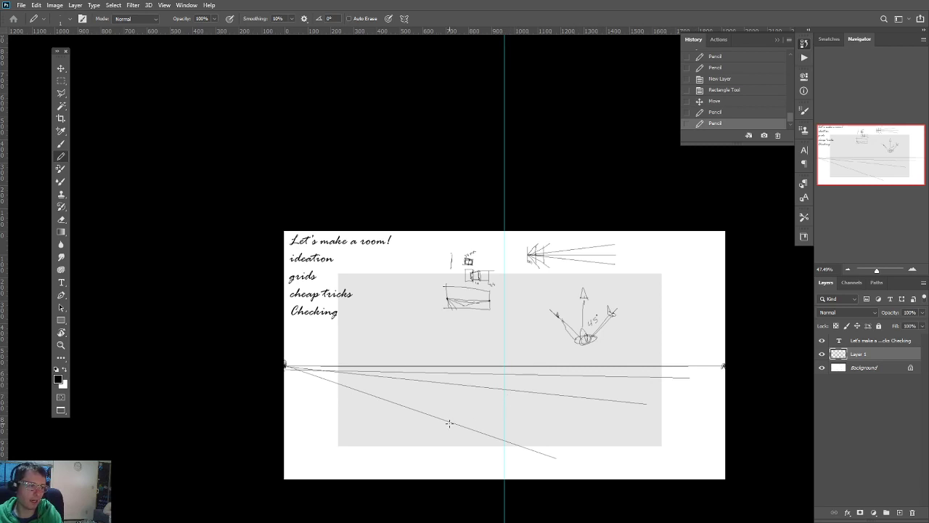
pyautogui.click(285, 365)
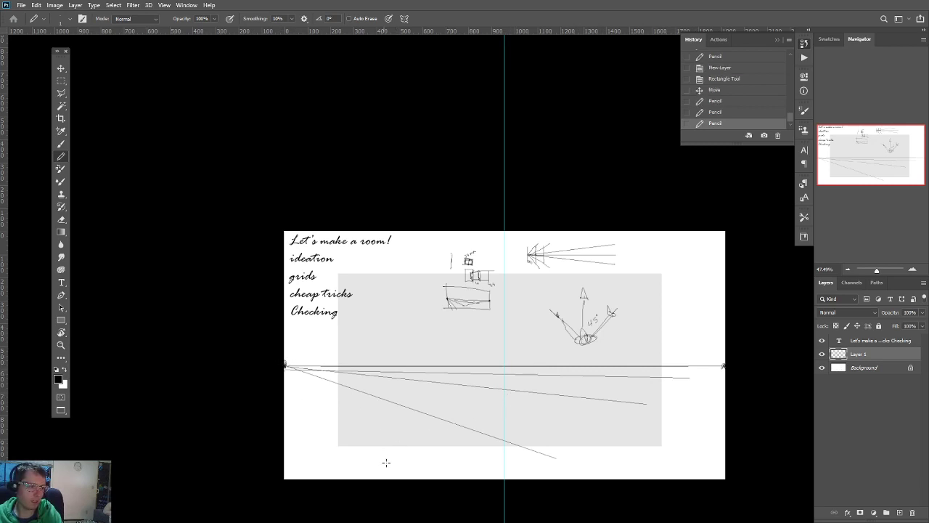
pyautogui.keyDown('shift'); pyautogui.click(390, 456); pyautogui.keyUp('shift')
pyautogui.click(285, 365)
pyautogui.keyDown('shift'); pyautogui.click(386, 471); pyautogui.keyUp('shift')
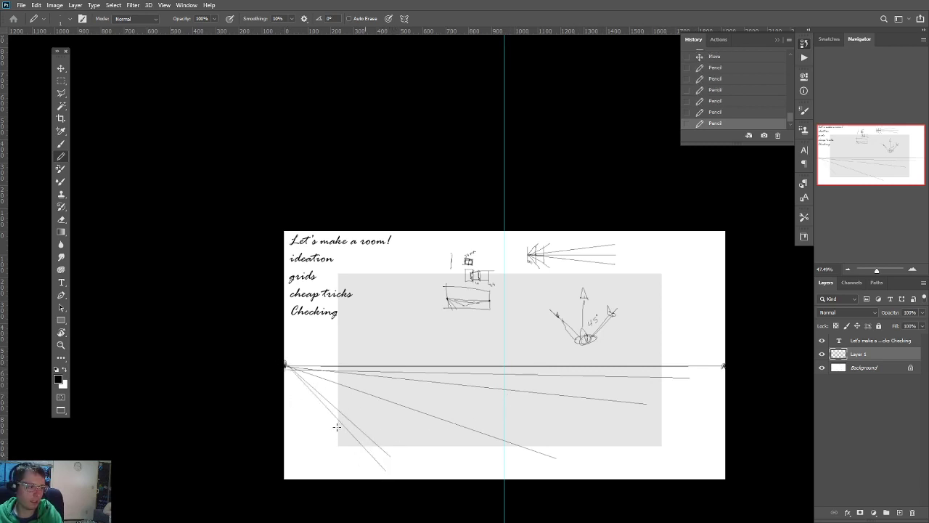
# Step: Draw straight pencil lines from the right perspective point down below the horizon, two steep ones and two shallow ones crossing the grey rectangle
pyautogui.click(723, 365)
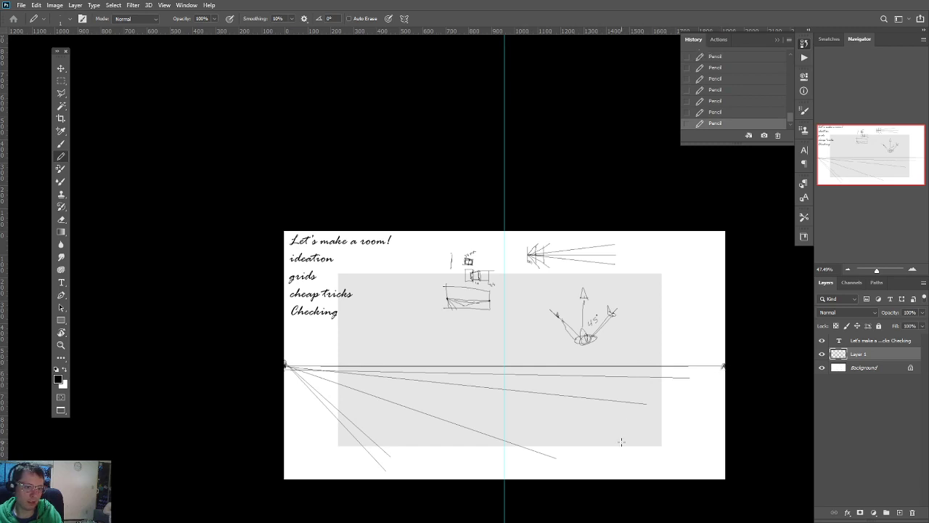
pyautogui.keyDown('shift'); pyautogui.click(622, 441); pyautogui.keyUp('shift')
pyautogui.click(723, 365)
pyautogui.keyDown('shift'); pyautogui.click(674, 462); pyautogui.keyUp('shift')
pyautogui.click(331, 431)
pyautogui.keyDown('shift'); pyautogui.click(723, 367); pyautogui.keyUp('shift')
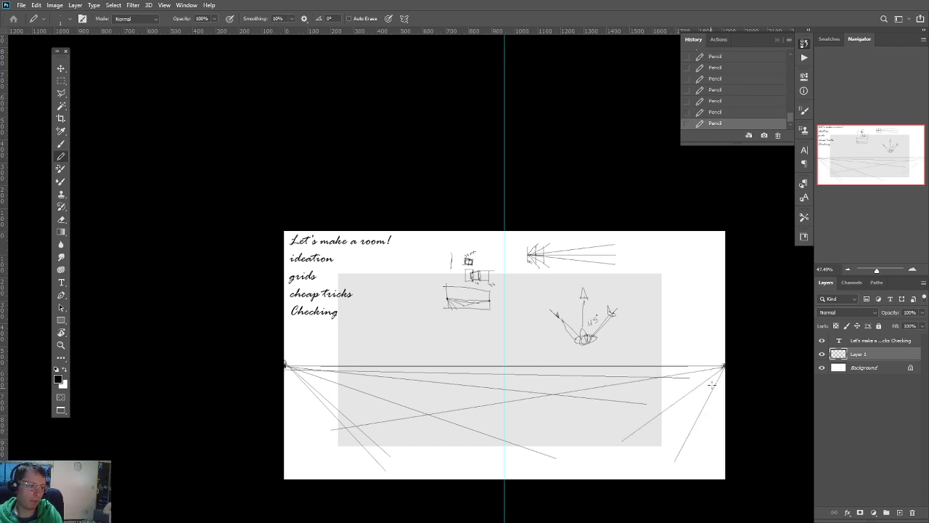
pyautogui.keyDown('shift'); pyautogui.click(285, 394); pyautogui.keyUp('shift')
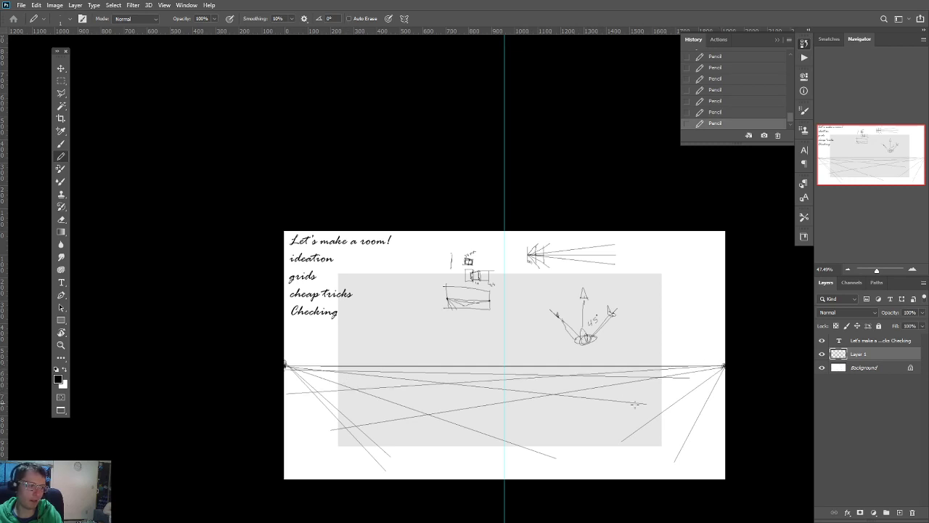
# Step: Fan more straight pencil lines out from the left perspective point, both below the horizon and above it across the canvas
pyautogui.keyDown('shift'); pyautogui.click(331, 479); pyautogui.keyUp('shift')
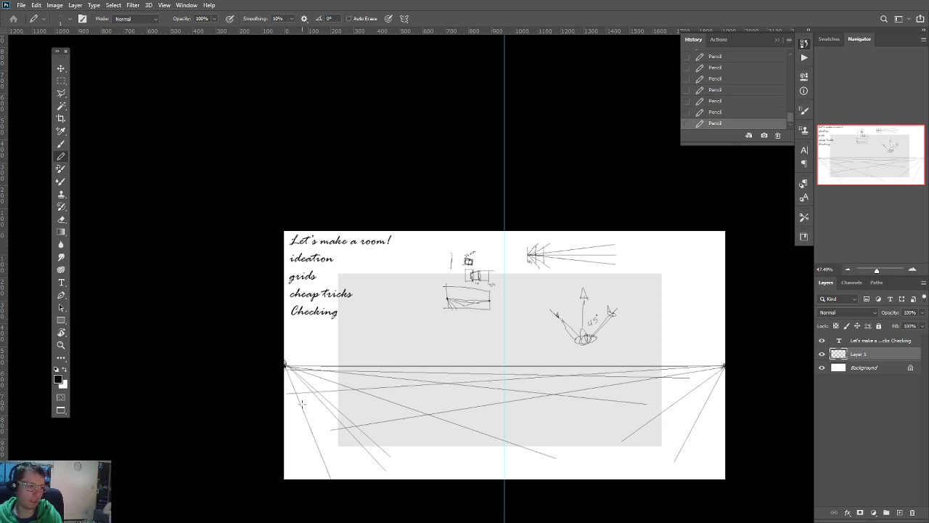
pyautogui.keyDown('shift'); pyautogui.click(557, 495); pyautogui.keyUp('shift')
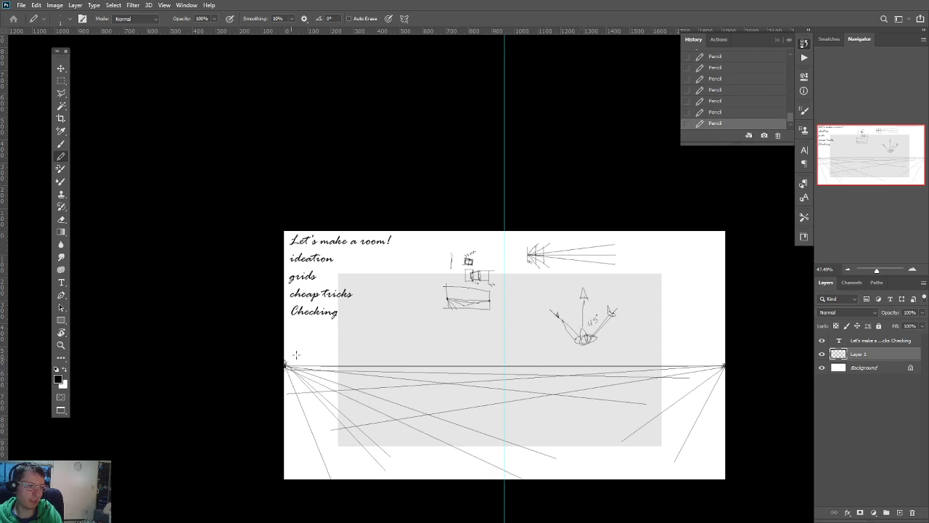
pyautogui.keyDown('shift'); pyautogui.click(429, 212); pyautogui.keyUp('shift')
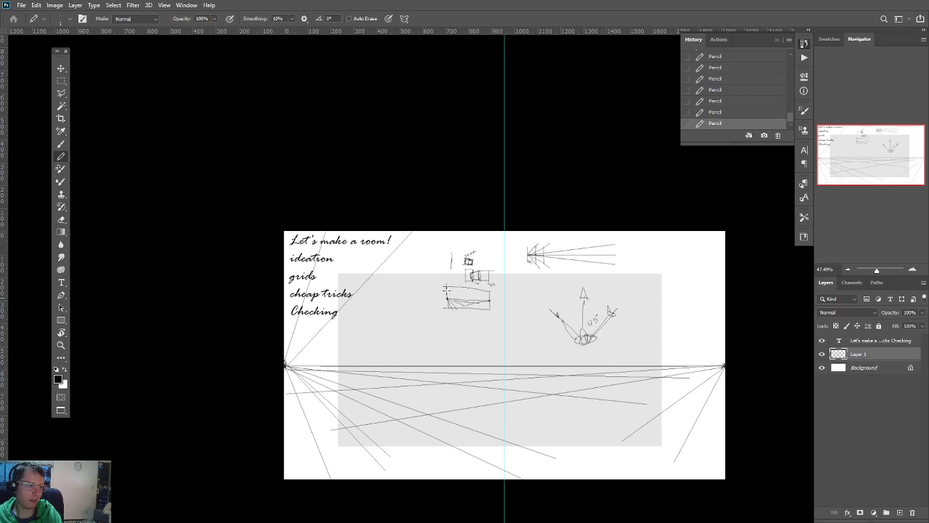
pyautogui.keyDown('shift'); pyautogui.click(489, 256); pyautogui.keyUp('shift')
pyautogui.keyDown('shift'); pyautogui.click(290, 359); pyautogui.keyUp('shift')
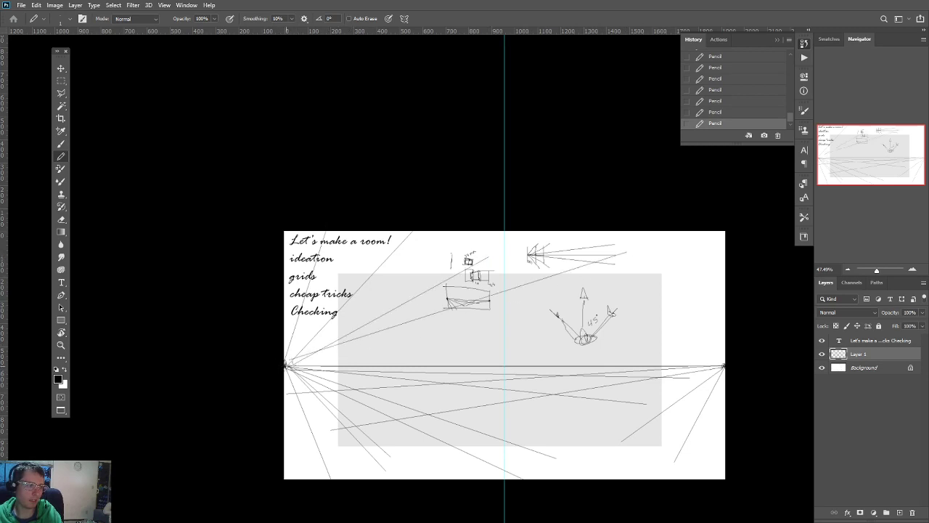
pyautogui.keyDown('shift'); pyautogui.click(701, 276); pyautogui.keyUp('shift')
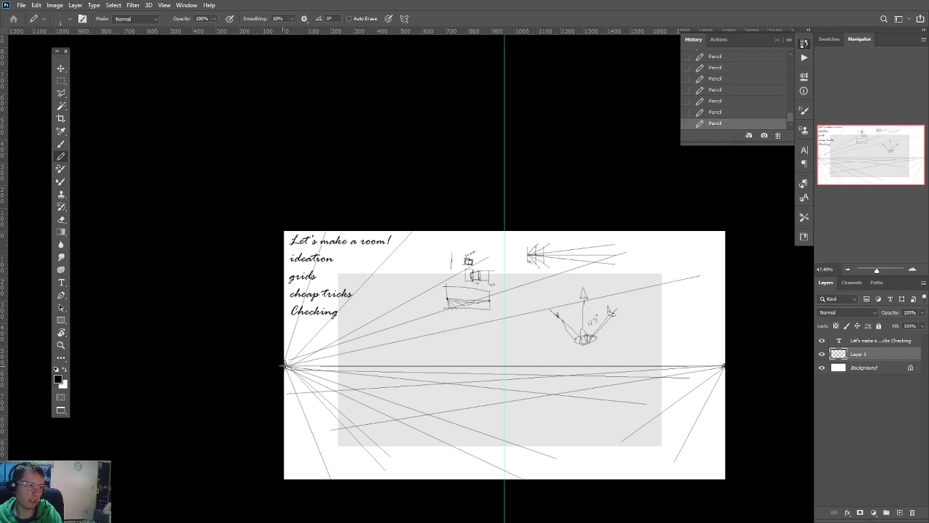
pyautogui.keyDown('shift'); pyautogui.click(736, 337); pyautogui.keyUp('shift')
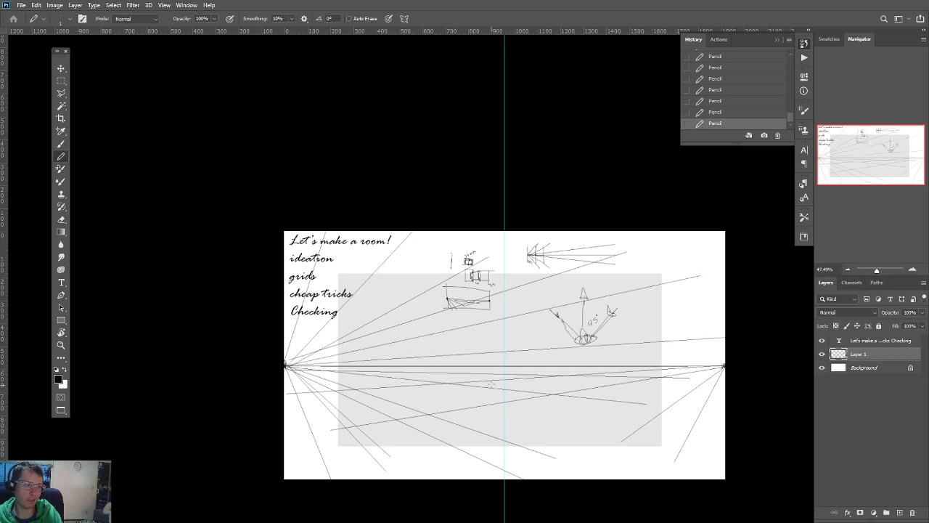
# Step: Hide Layer 1 and wipe the sketches from the Background layer by filling it with black and inverting it to white
pyautogui.scroll(4, 452, 407)
pyautogui.scroll(-1, 438, 411)
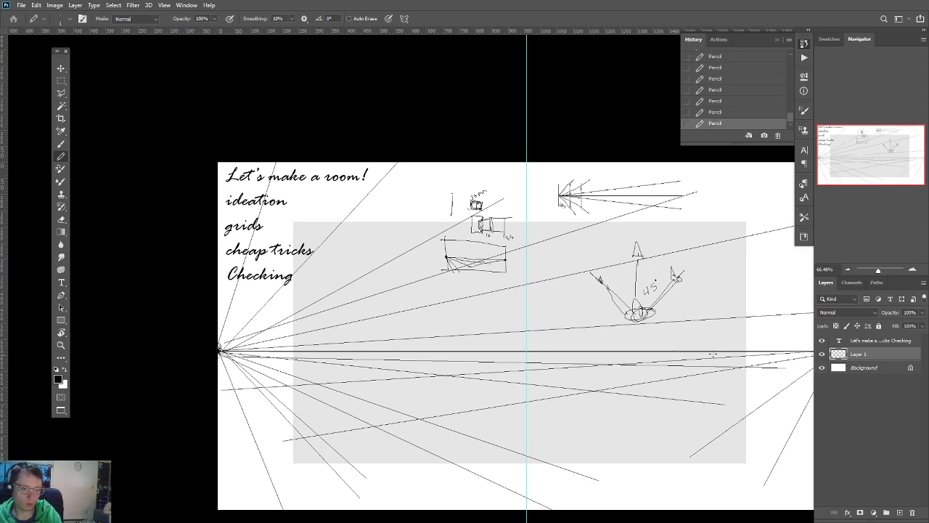
pyautogui.click(822, 354)
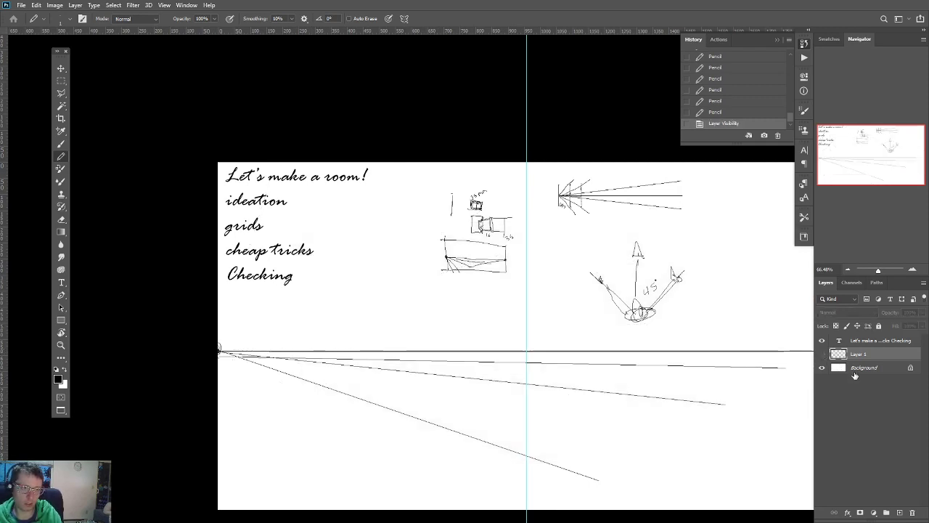
pyautogui.click(856, 369)
pyautogui.hotkey('alt', 'BackSpace')
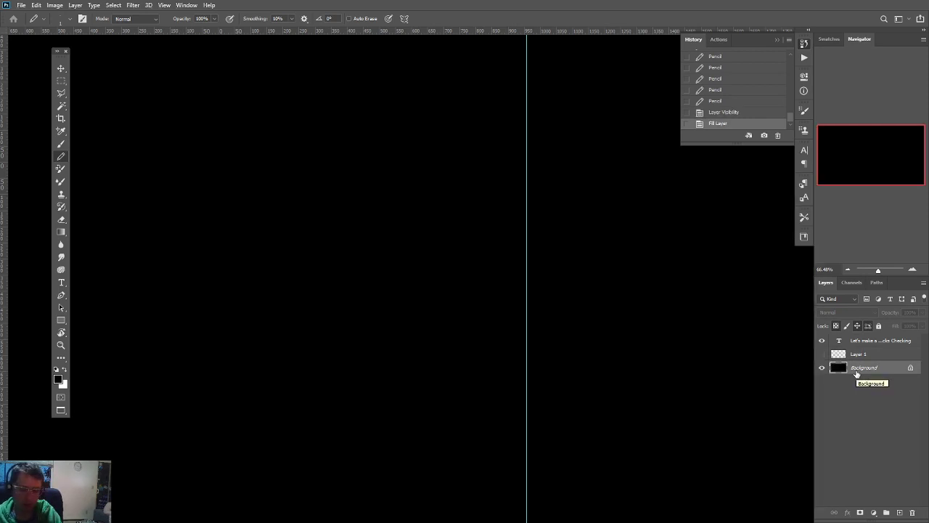
pyautogui.hotkey('ctrl', 'i')
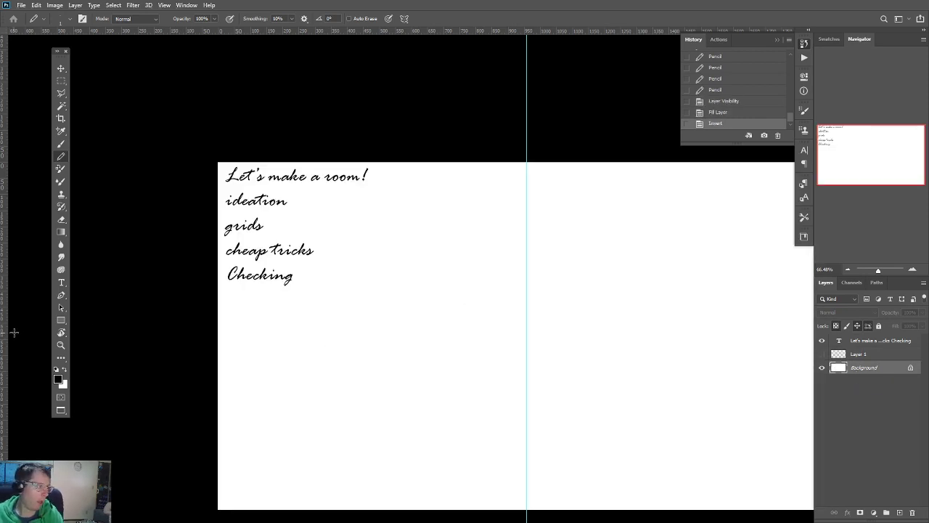
# Step: Set up the Polygon Tool to make a star with 99 sides, sides indented by 99%, and a Light Red path color
pyautogui.click(61, 323)
pyautogui.rightClick(61, 324)
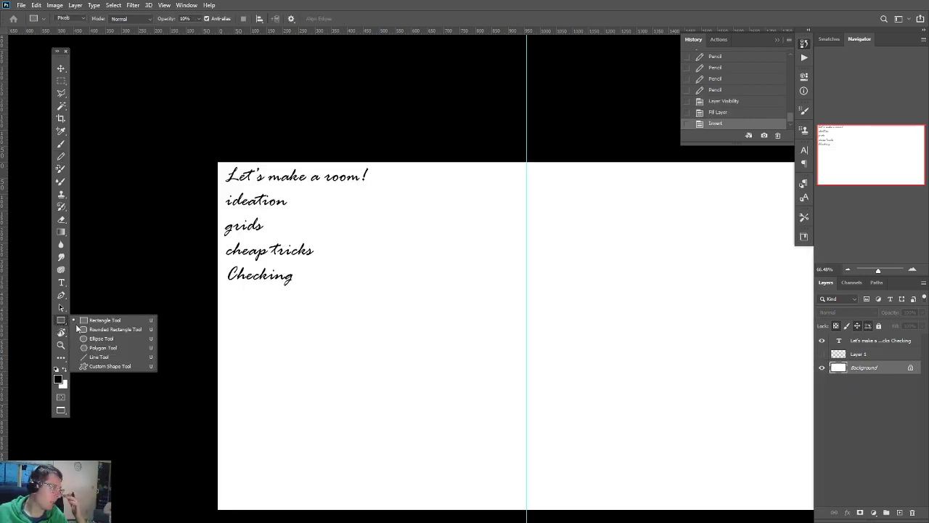
pyautogui.click(105, 310)
pyautogui.hotkey('shift', 'u')
pyautogui.hotkey('shift', 'u')
pyautogui.hotkey('shift', 'u')
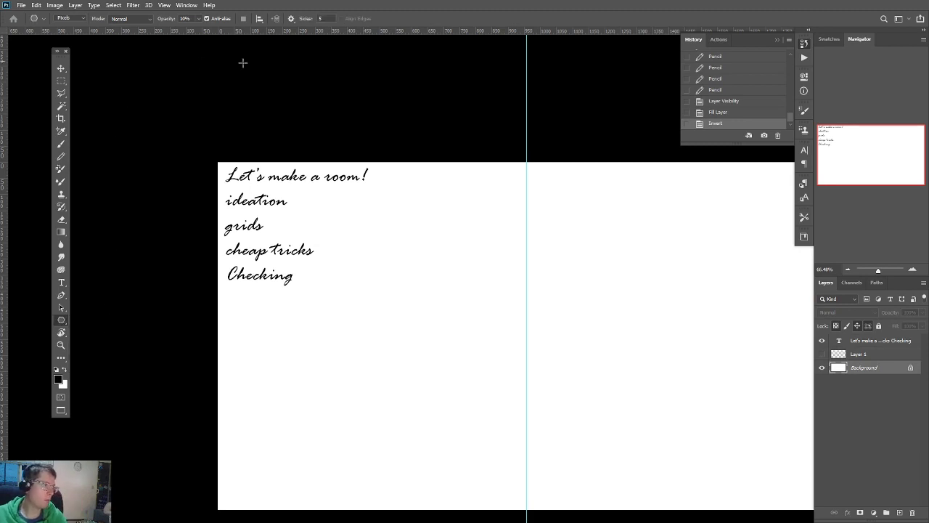
pyautogui.click(291, 18)
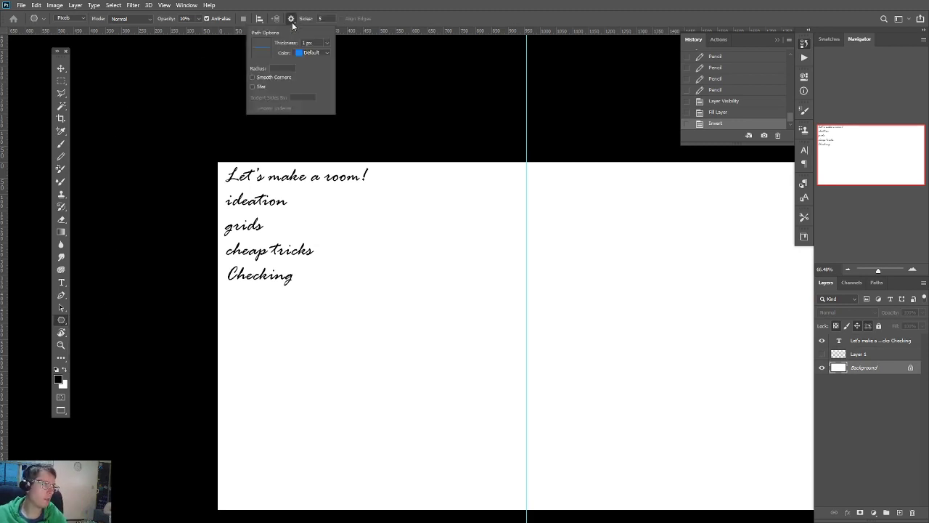
pyautogui.click(262, 86)
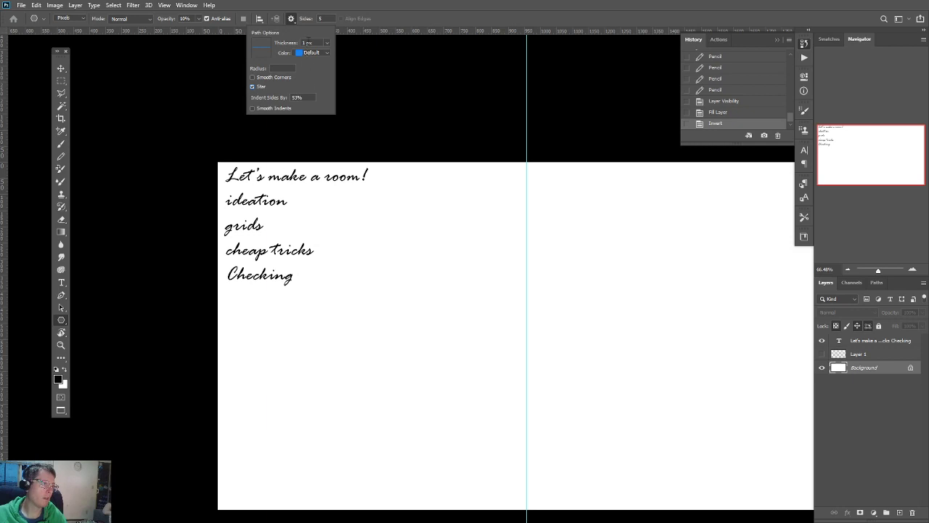
pyautogui.click(305, 53)
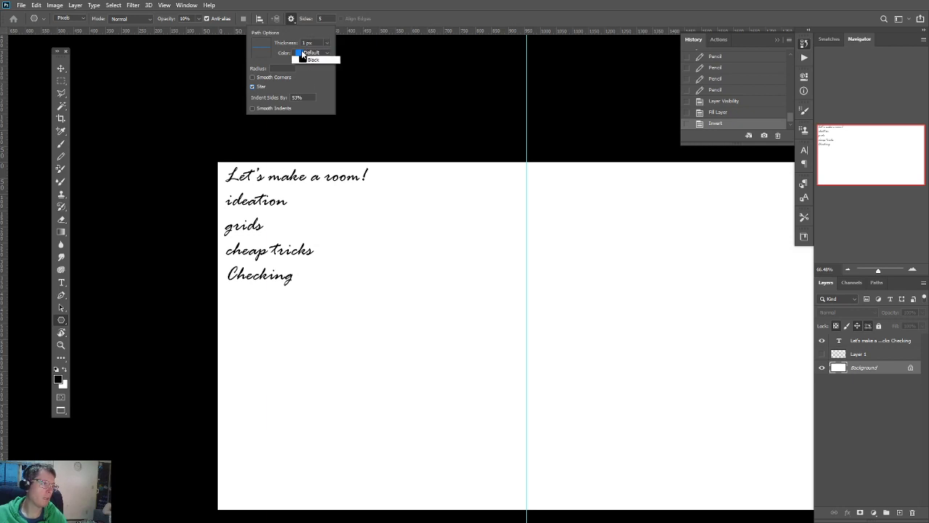
pyautogui.click(305, 76)
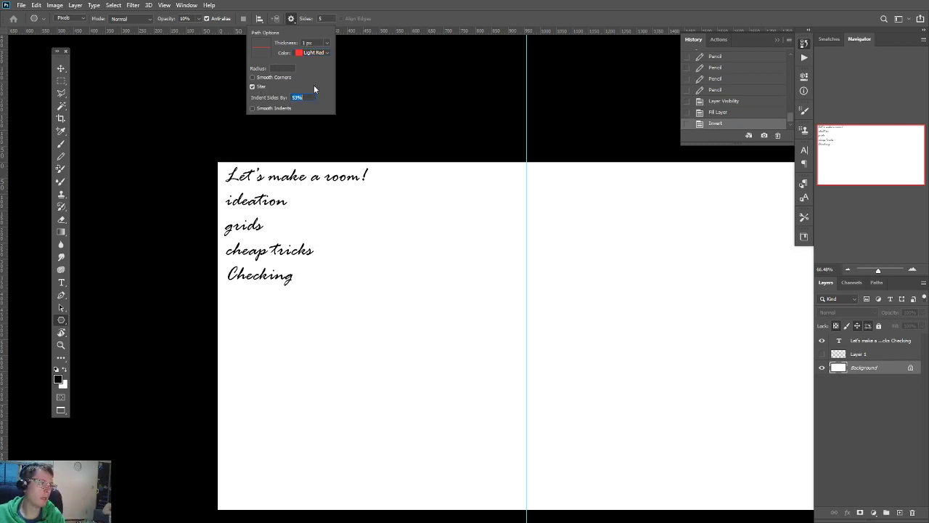
pyautogui.write('99')
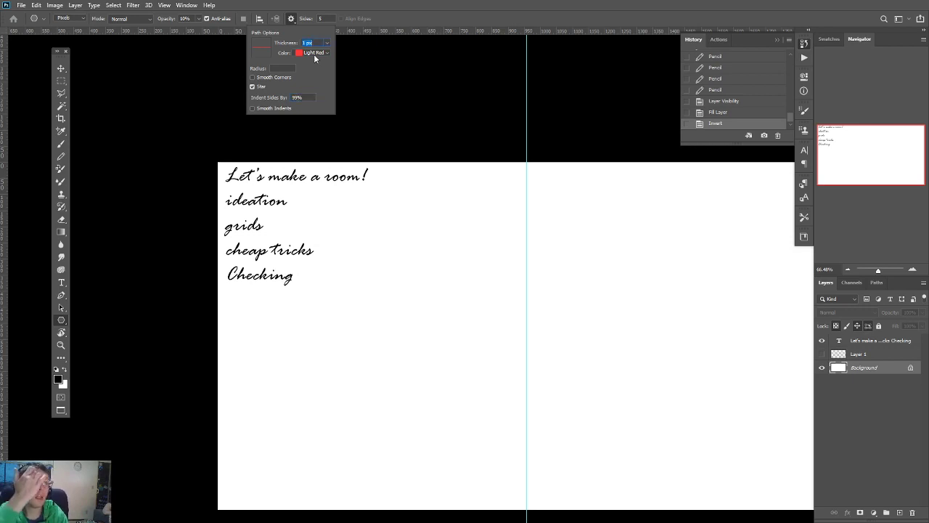
pyautogui.click(320, 18)
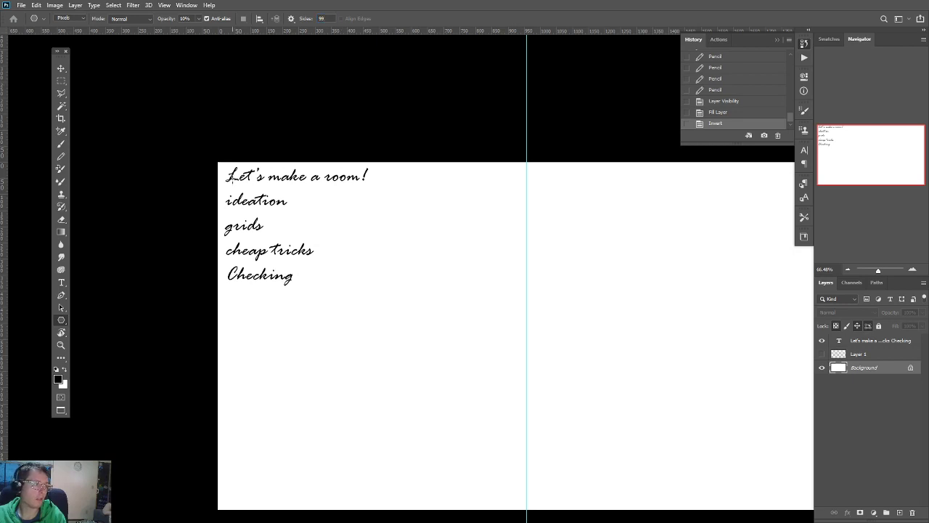
# Step: Add a horizontal guide across the lower part of the canvas as the horizon
pyautogui.scroll(-6, 233, 224)
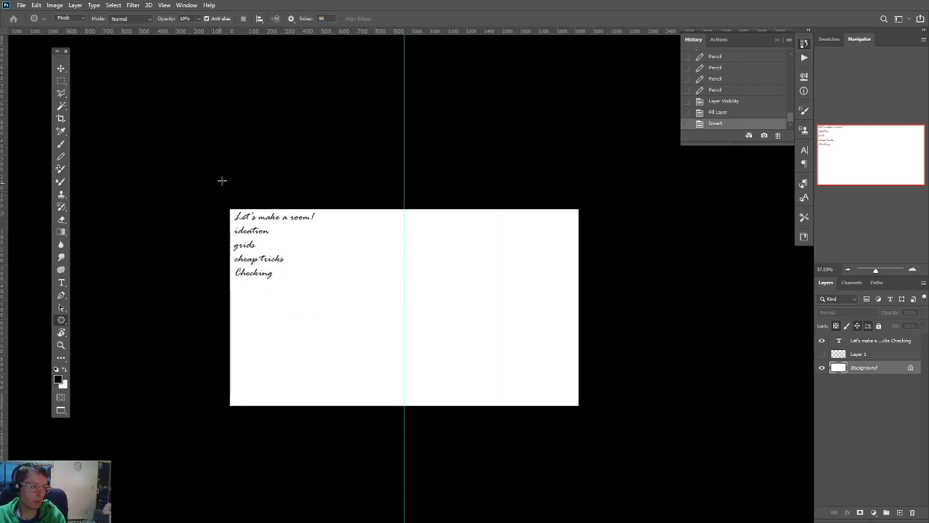
pyautogui.moveTo(355, 33); pyautogui.dragTo(479, 355)
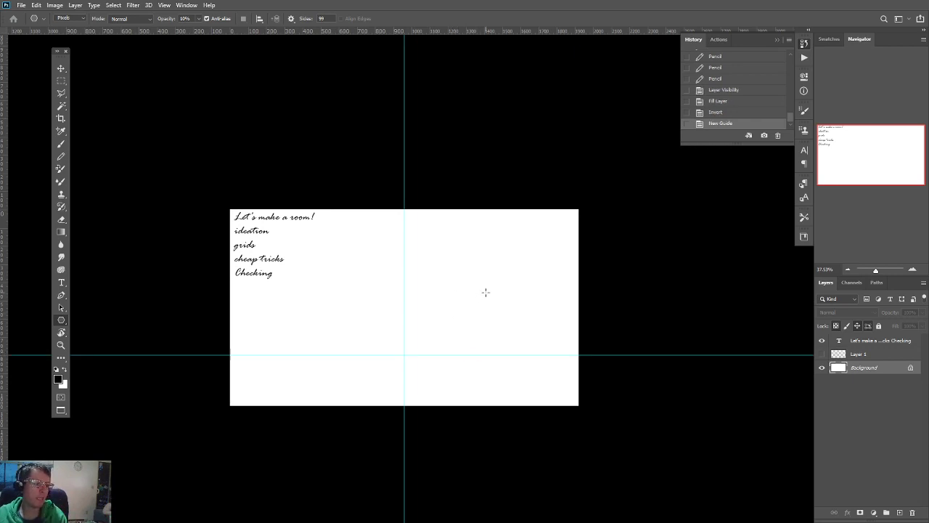
pyautogui.scroll(3, 236, 369)
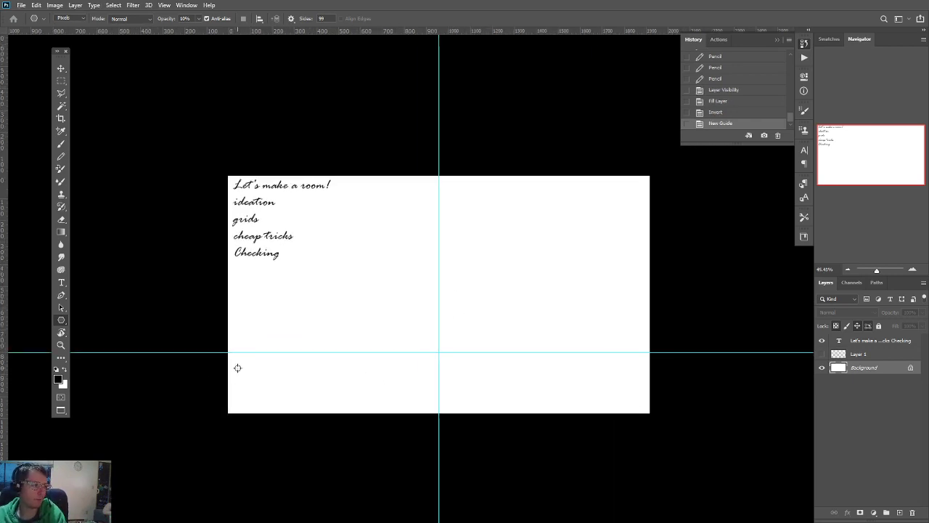
# Step: Draw a large 99-sided star centred where the horizontal guide meets the canvas's left edge, with its rays spanning the canvas
pyautogui.moveTo(224, 345); pyautogui.dragTo(425, 370)
pyautogui.scroll(-3, 424, 365)
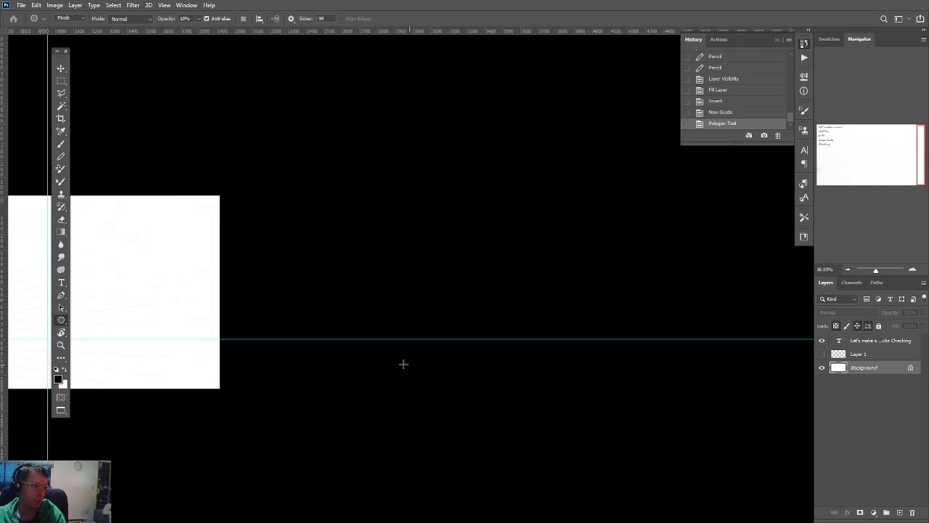
pyautogui.moveTo(356, 336); pyautogui.dragTo(670, 326)
pyautogui.scroll(3, 346, 316)
pyautogui.scroll(2, 346, 320)
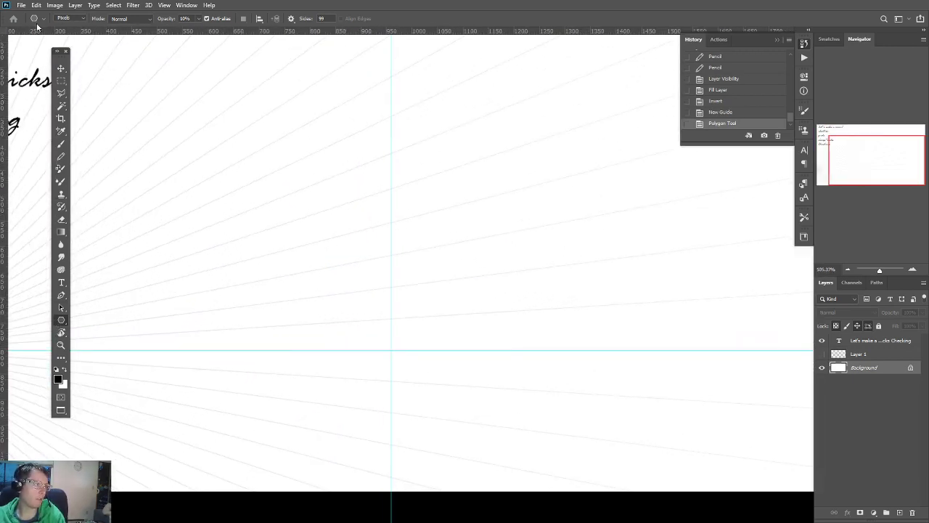
pyautogui.scroll(-3, 284, 182)
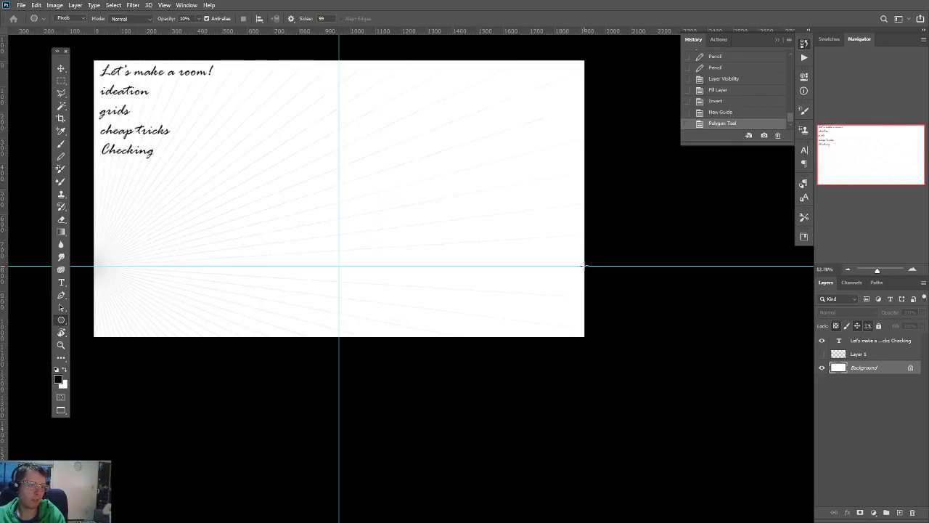
# Step: Draw a second large 99-sided star centred where the horizontal guide meets the canvas's right edge, and switch to the Pencil tool
pyautogui.moveTo(584, 265); pyautogui.dragTo(90, 341)
pyautogui.scroll(-5, 188, 338)
pyautogui.moveTo(423, 319); pyautogui.dragTo(315, 334)
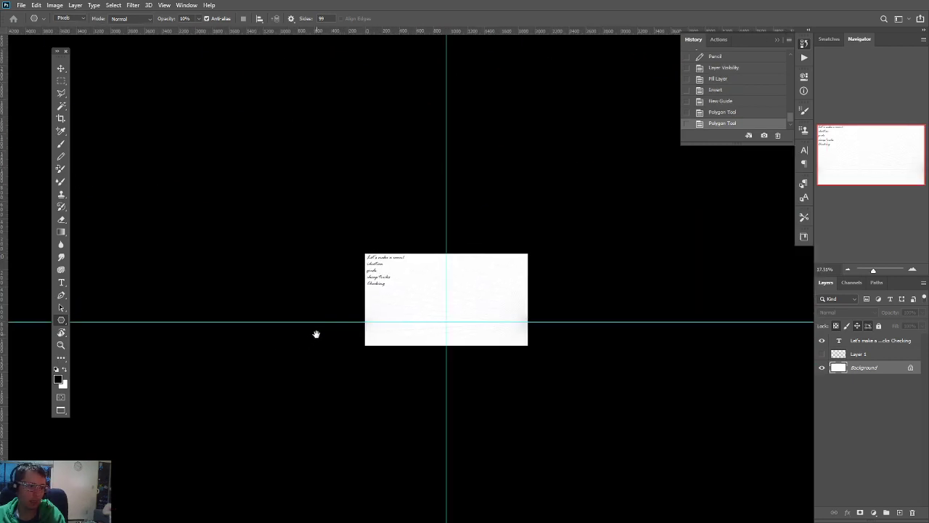
pyautogui.scroll(3, 317, 338)
pyautogui.scroll(2, 317, 340)
pyautogui.press('b')
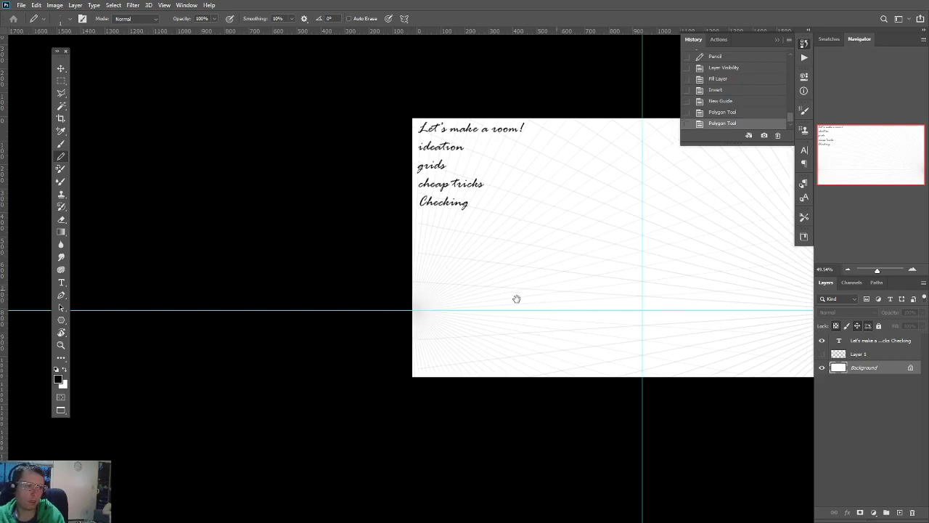
pyautogui.hscroll(3, 516, 297)
pyautogui.scroll(2, 517, 297)
# Step: Examine the teenage bedroom photos on the reference board and return to the perspective grid in Photoshop
pyautogui.hotkey('alt', 'Tab')
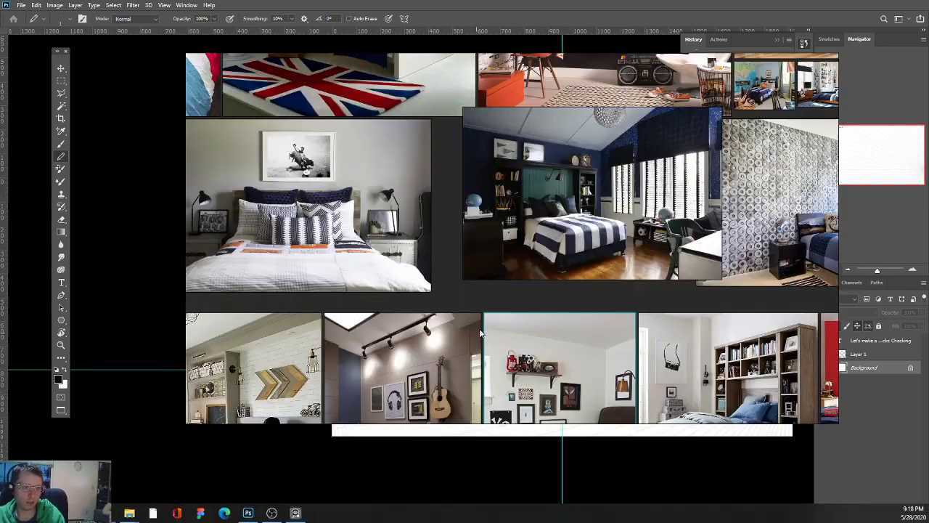
pyautogui.scroll(-4, 517, 288)
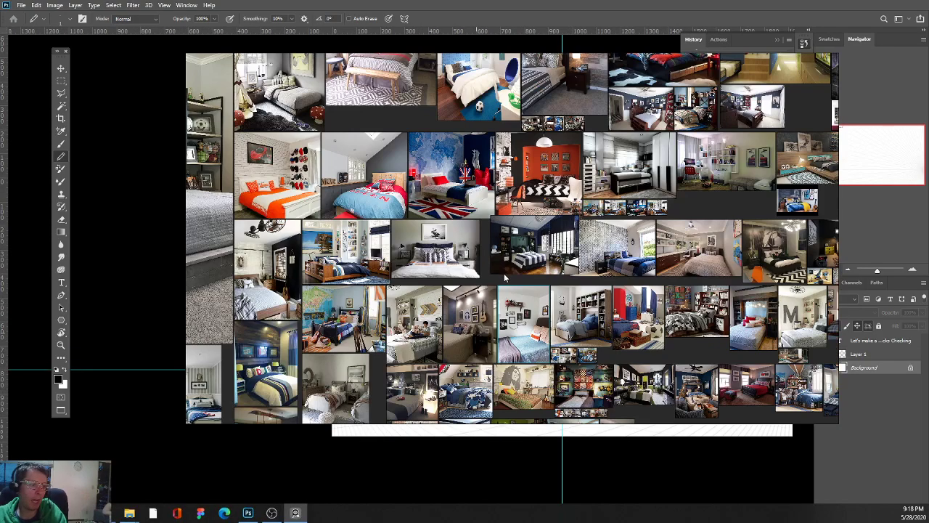
pyautogui.scroll(3, 503, 297)
pyautogui.scroll(-2, 501, 325)
pyautogui.scroll(4, 501, 325)
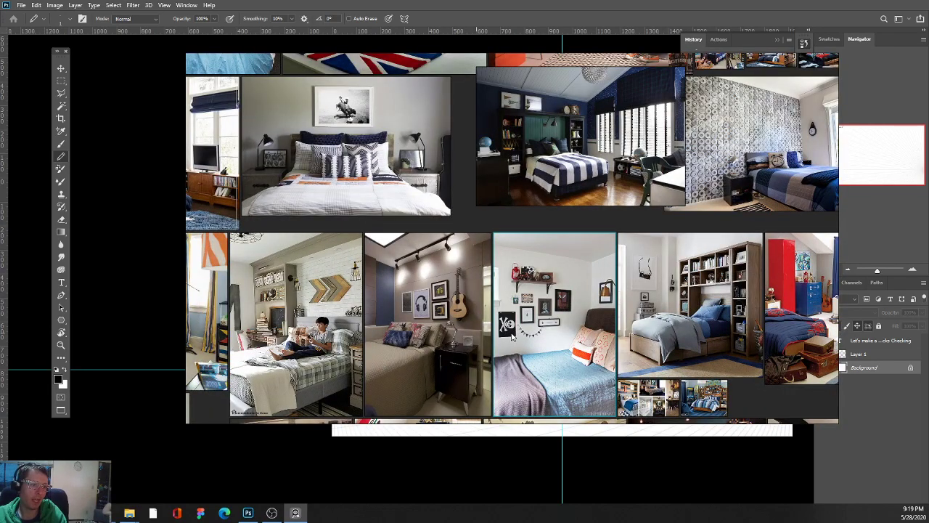
pyautogui.hotkey('alt', 'Tab')
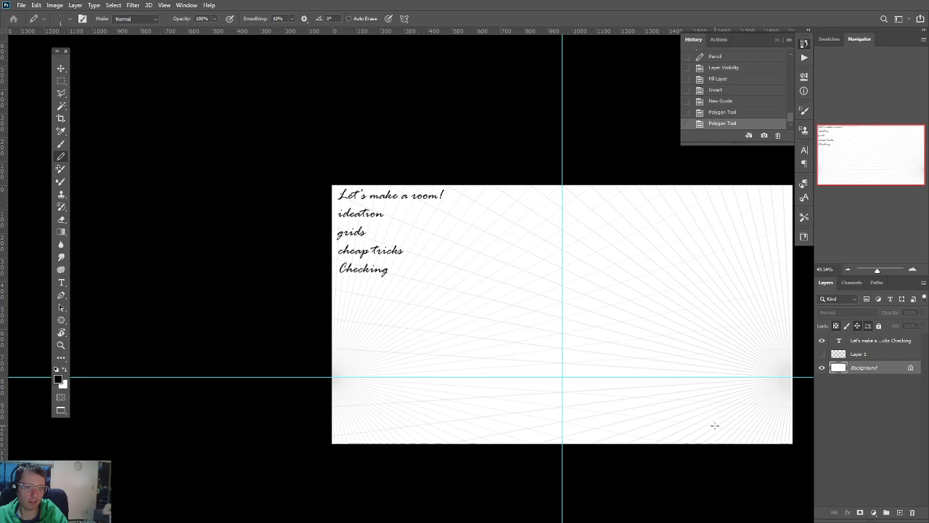
# Step: Try a vertical pencil line crossing the horizon near the right-hand star and undo it
pyautogui.moveTo(717, 427); pyautogui.dragTo(740, 285)
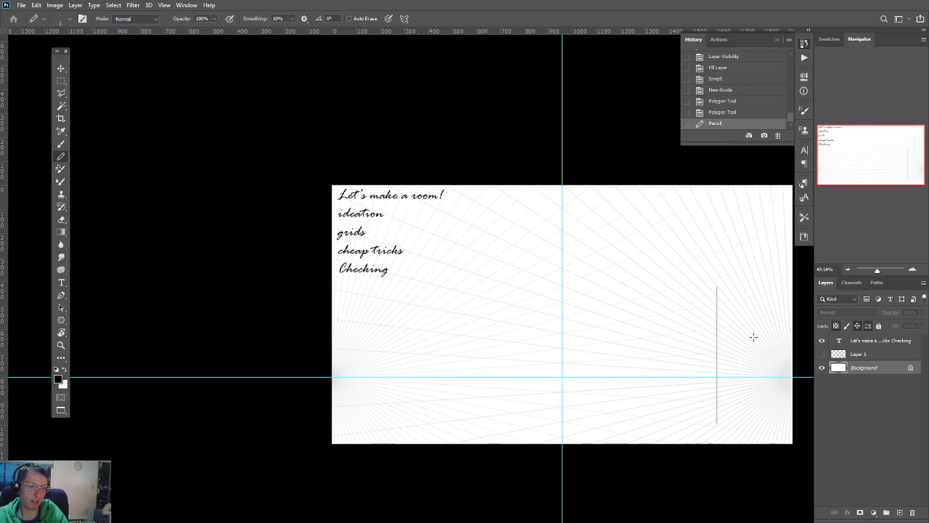
pyautogui.hotkey('ctrl', 'z')
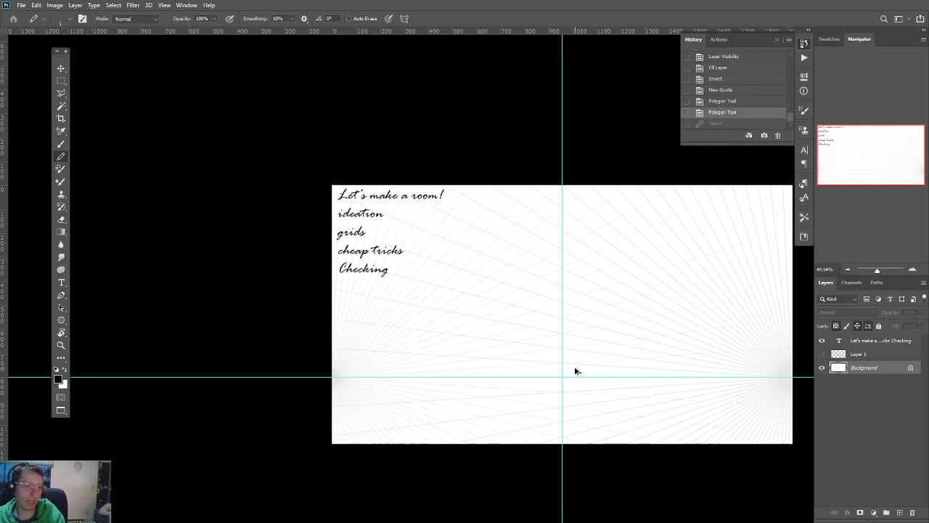
# Step: Add a new layer with default settings directly above the Background layer
pyautogui.scroll(3, 566, 369)
pyautogui.scroll(-1, 572, 378)
pyautogui.scroll(5, 506, 378)
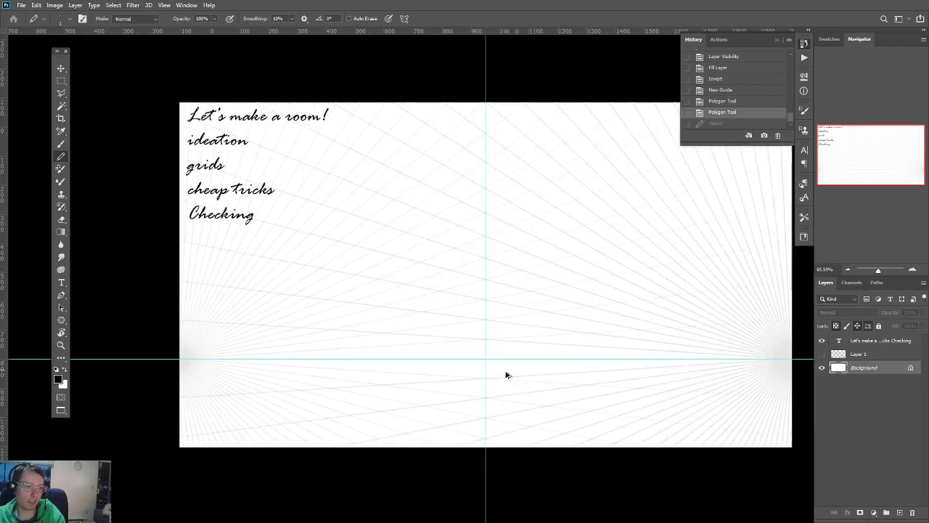
pyautogui.scroll(-3, 506, 383)
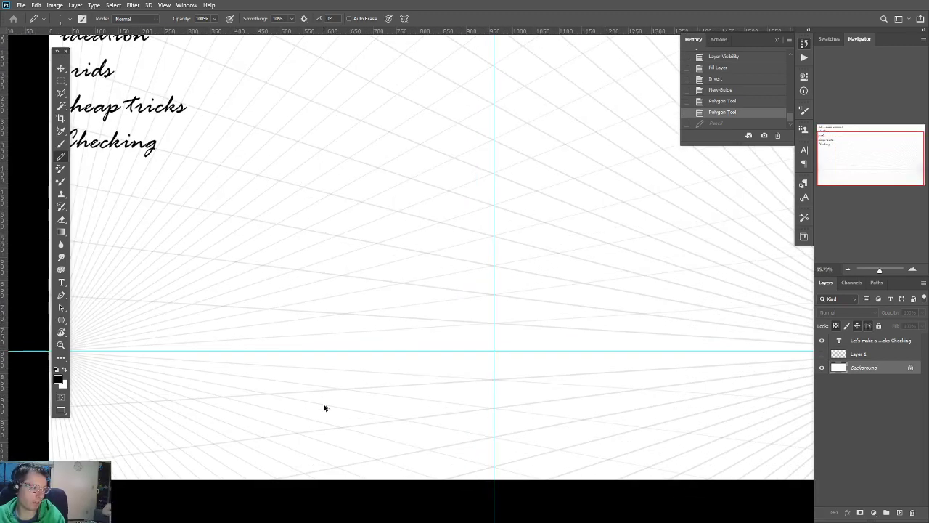
pyautogui.scroll(-2, 331, 409)
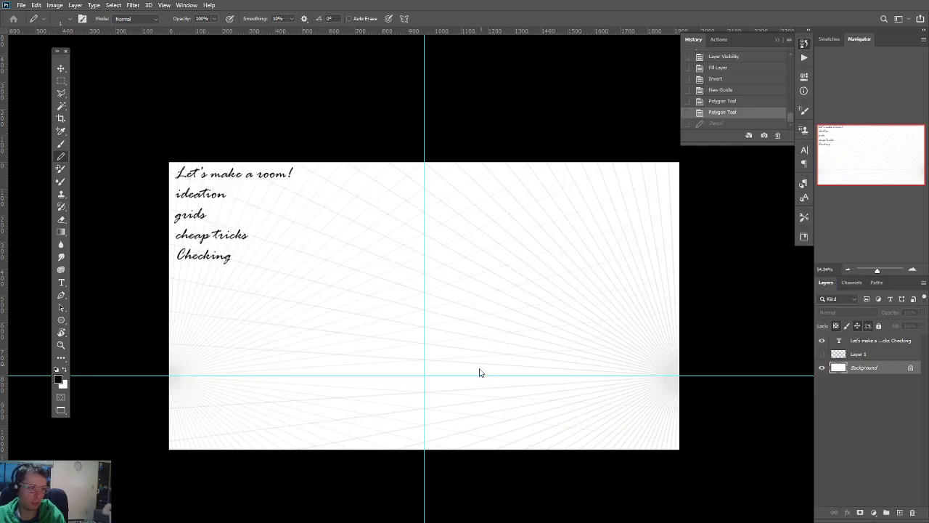
pyautogui.scroll(2, 479, 367)
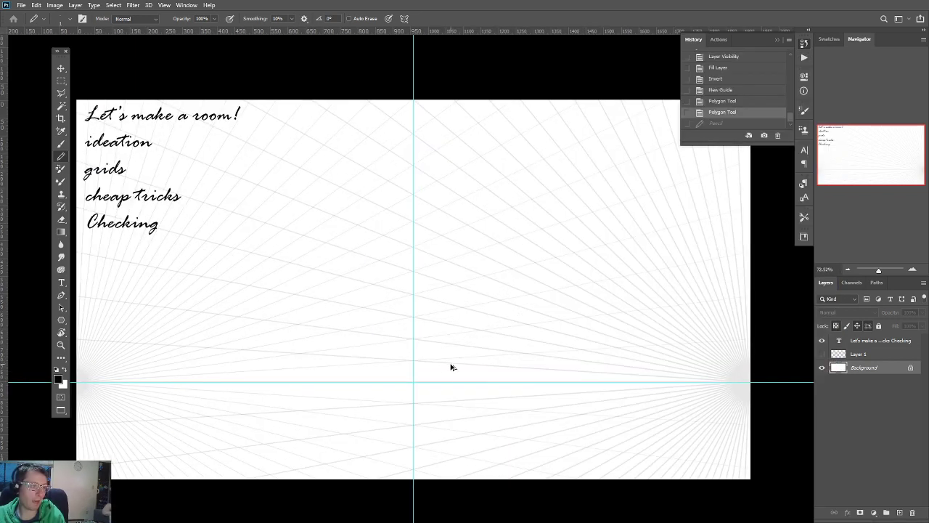
pyautogui.scroll(2, 412, 382)
pyautogui.hotkey('ctrl', 'shift', 'n')
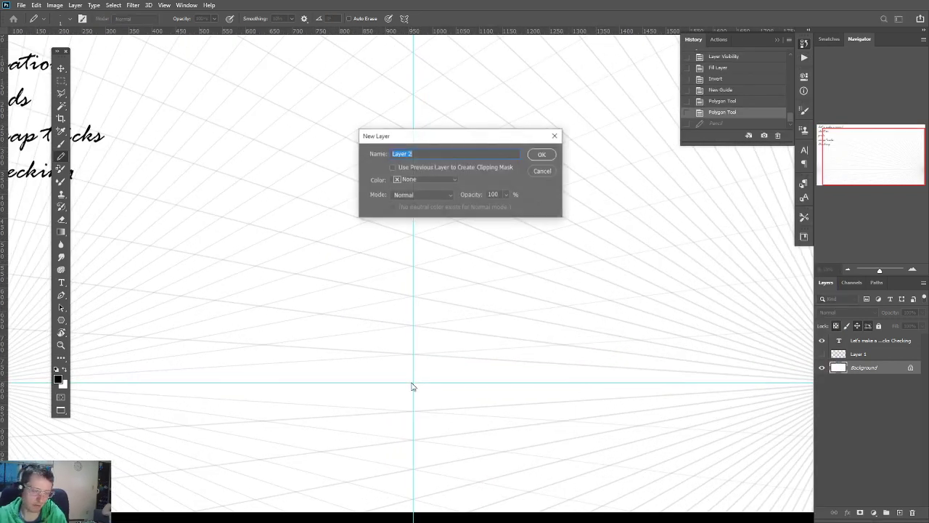
pyautogui.press('Return')
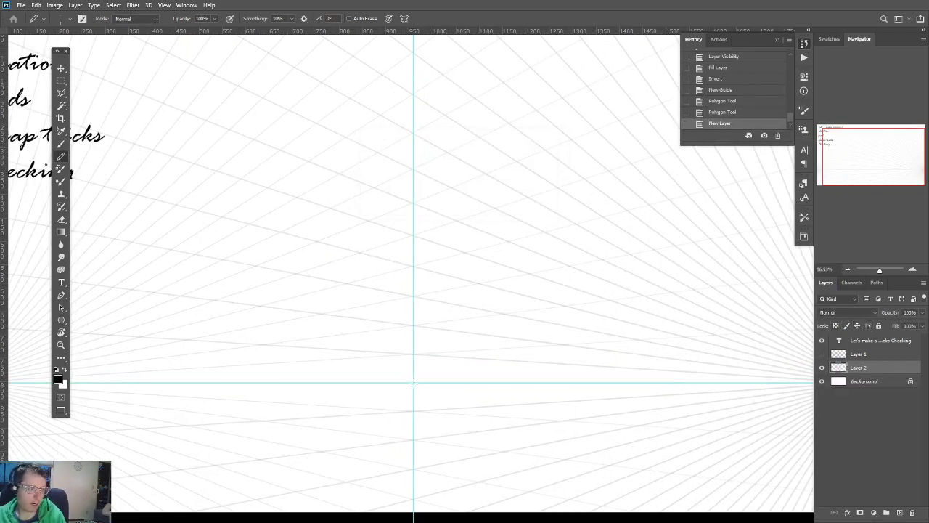
# Step: Rotate the entire canvas by 180°
pyautogui.scroll(-3, 414, 382)
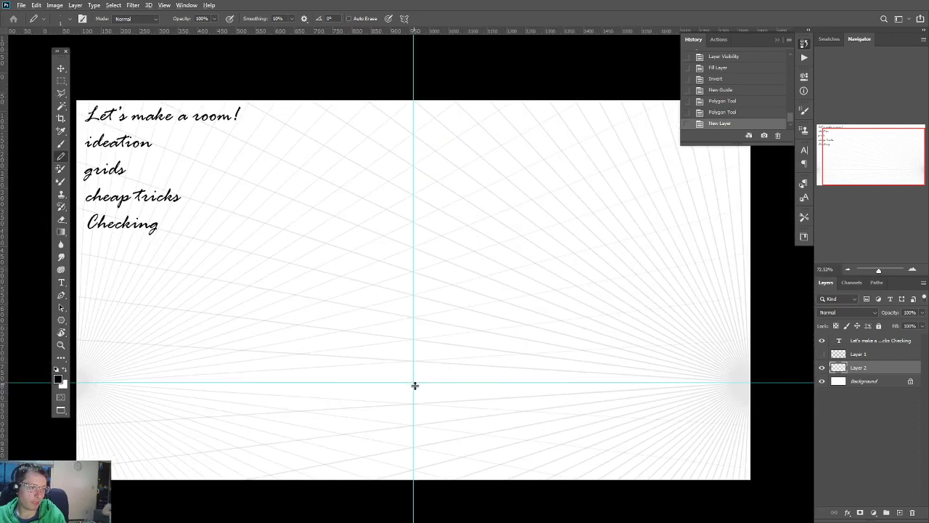
pyautogui.scroll(4, 456, 392)
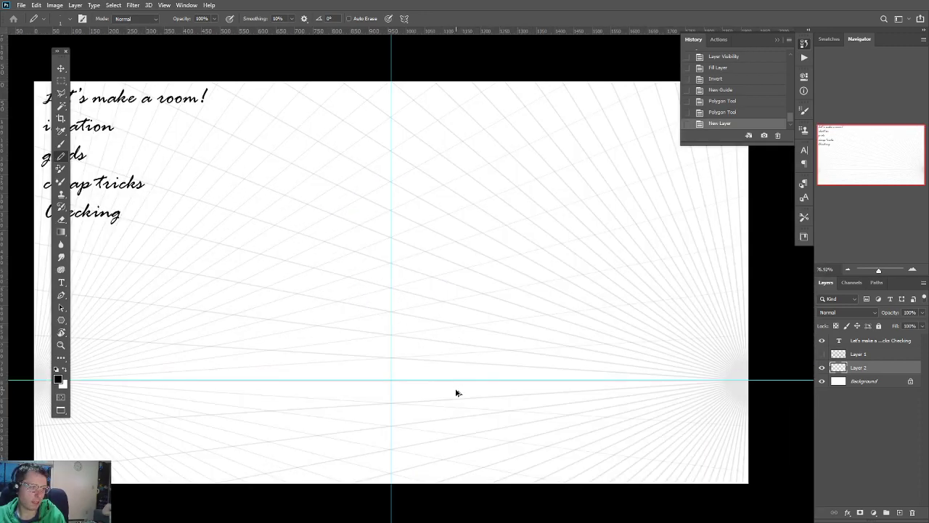
pyautogui.scroll(-3, 458, 394)
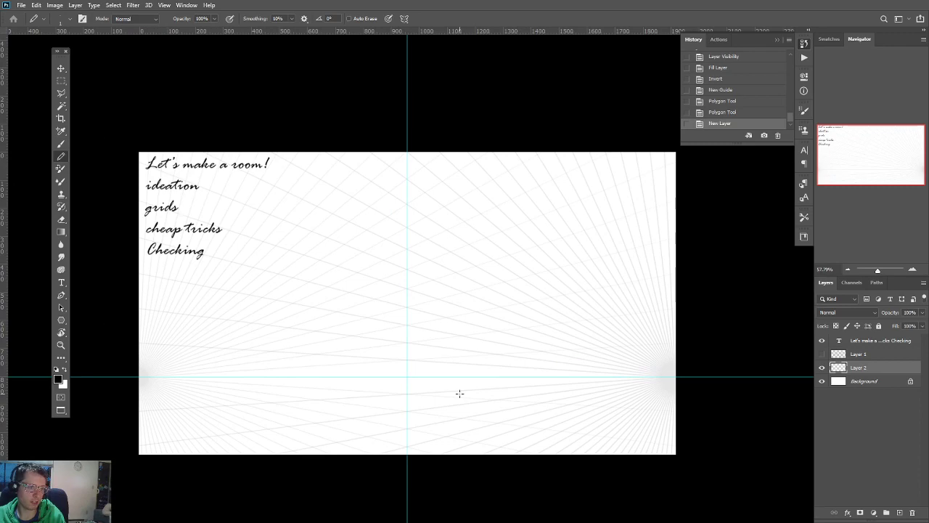
pyautogui.click(69, 6)
pyautogui.moveTo(62, 6)
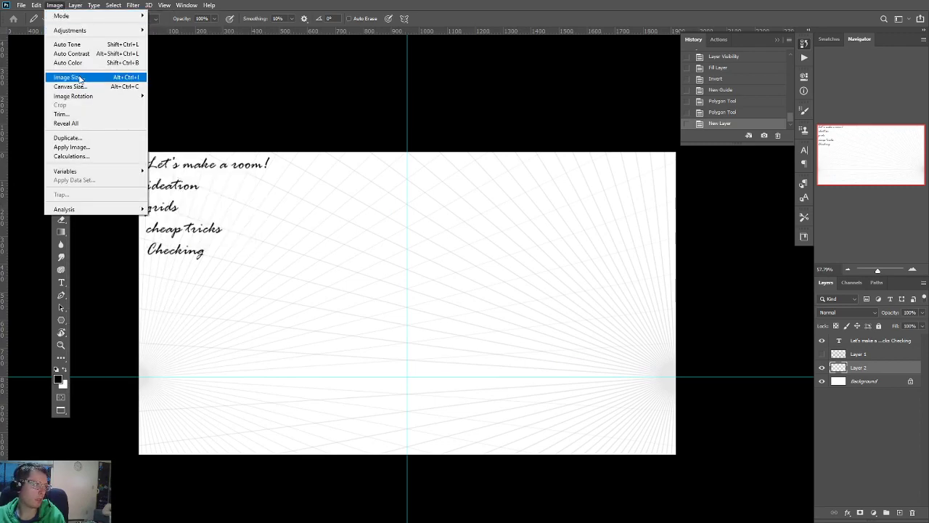
pyautogui.moveTo(97, 97)
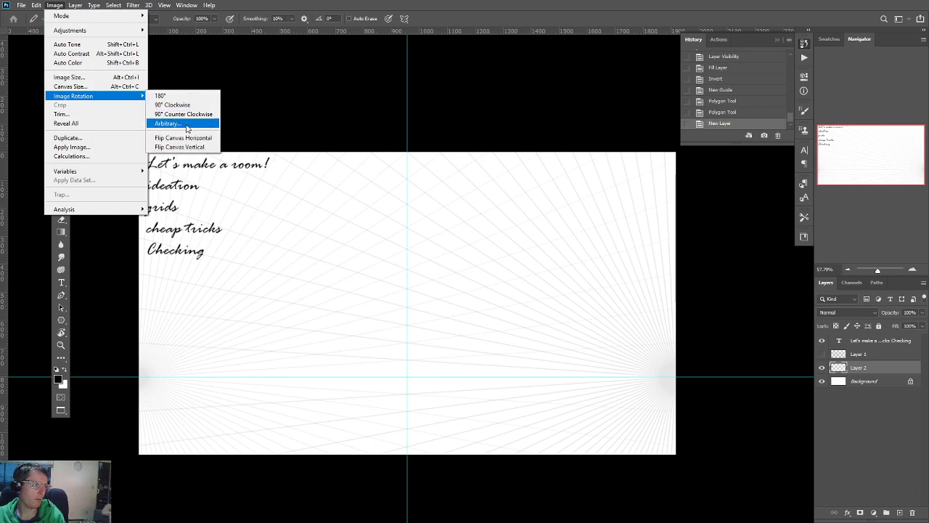
pyautogui.click(178, 96)
pyautogui.scroll(5, 334, 274)
pyautogui.scroll(-4, 331, 278)
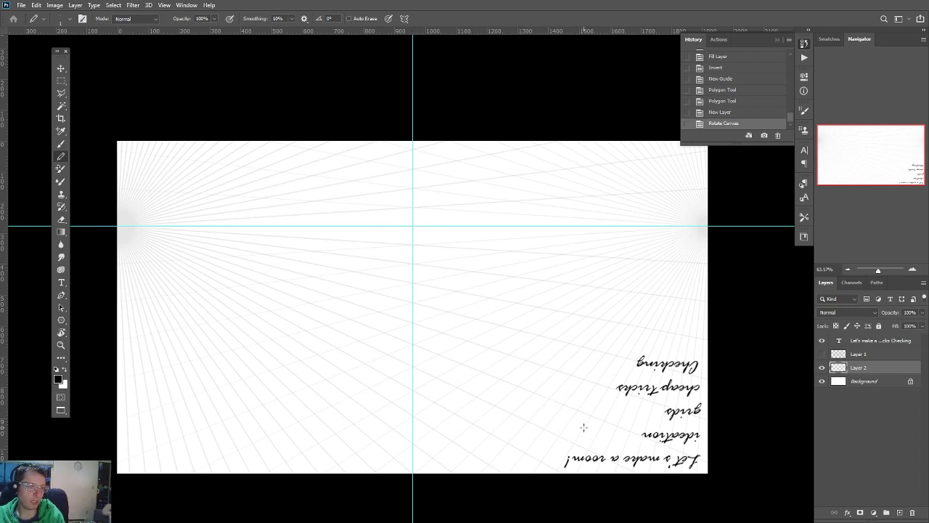
pyautogui.moveTo(561, 412); pyautogui.dragTo(192, 400)
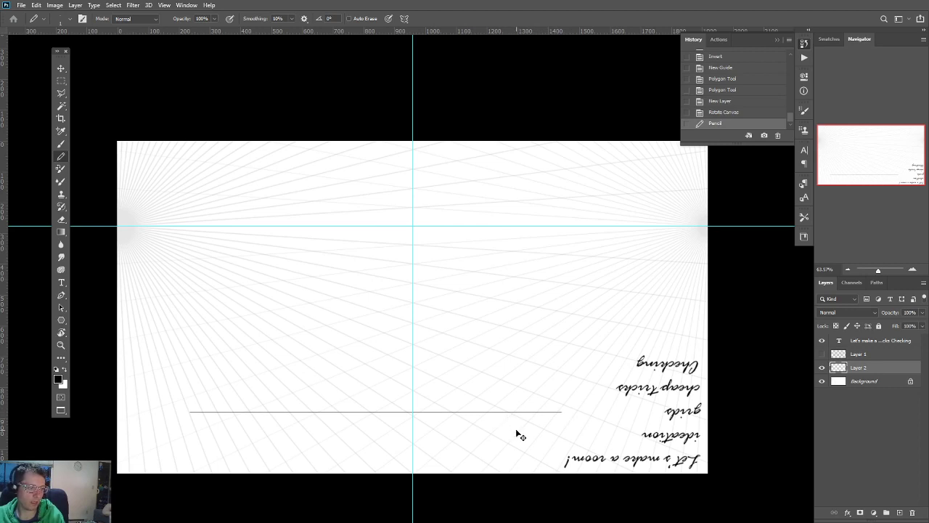
pyautogui.hotkey('ctrl', 'z')
pyautogui.moveTo(553, 410); pyautogui.dragTo(378, 410)
pyautogui.hotkey('ctrl', 'z')
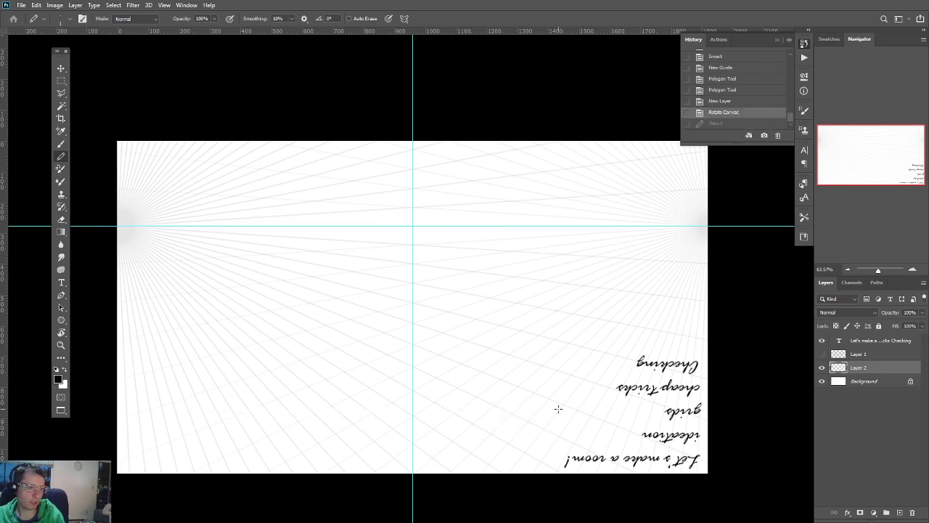
pyautogui.click(553, 409)
pyautogui.hotkey('ctrl', 'z')
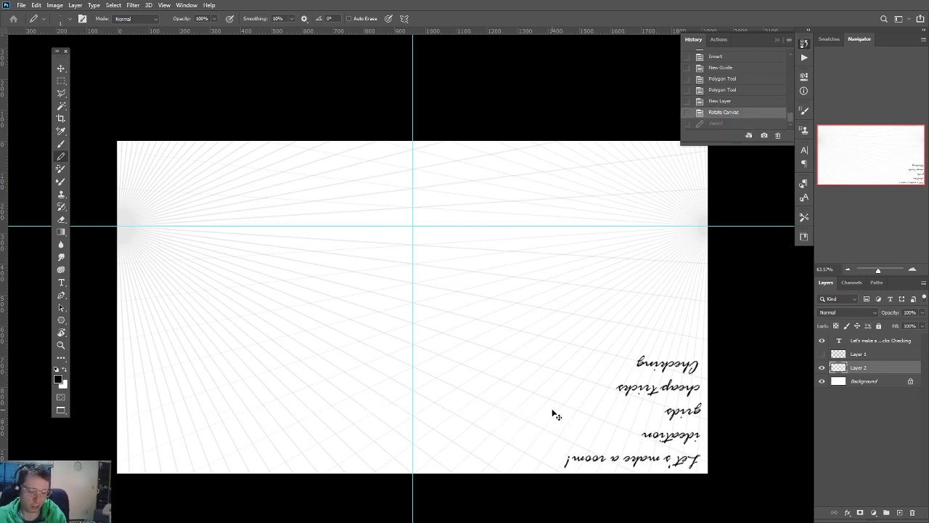
# Step: Add another new layer and pencil a horizontal line about 620 px long across the lower part of the canvas
pyautogui.hotkey('ctrl', 'shift', 'n')
pyautogui.press('Return')
pyautogui.moveTo(552, 409); pyautogui.dragTo(359, 397)
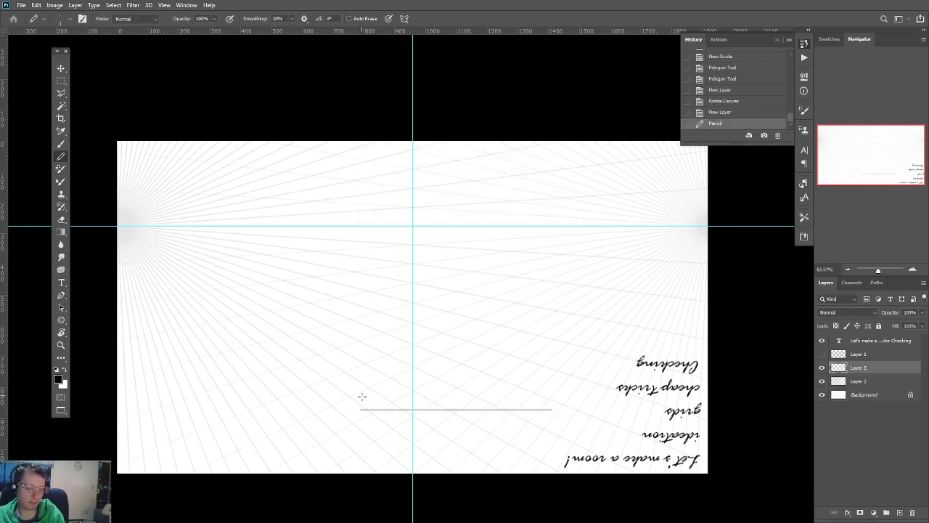
# Step: Duplicate the pencil line end to end to its left and lighten the copy with Hue/Saturation
pyautogui.press('v')
pyautogui.moveTo(451, 411)
pyautogui.mouseDown()
pyautogui.moveTo(257, 395)
pyautogui.moveTo(272, 399)
pyautogui.moveTo(264, 402)
pyautogui.mouseUp()
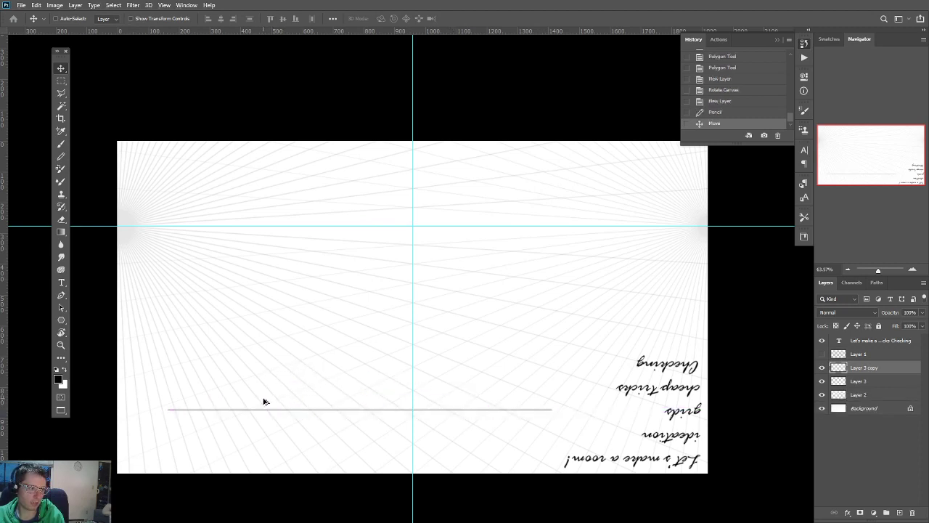
pyautogui.hotkey('ctrl', 'i')
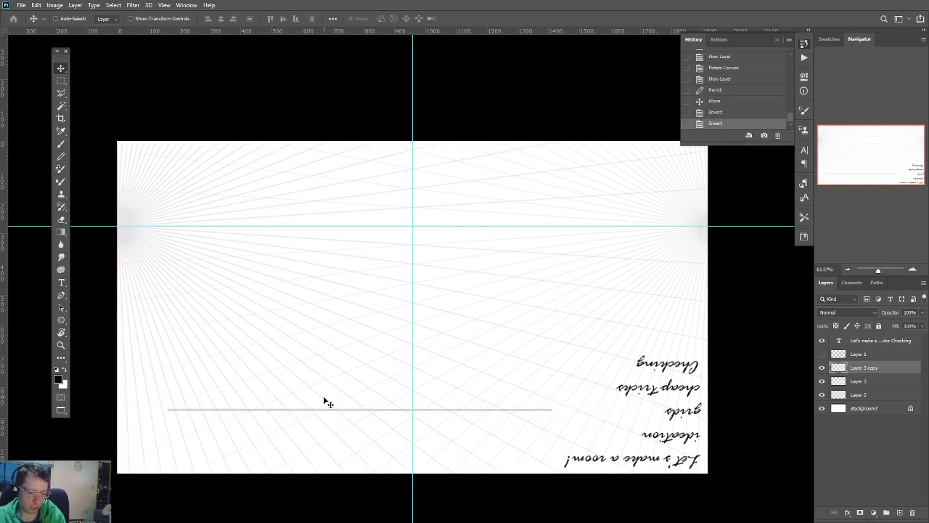
pyautogui.hotkey('ctrl', 'i')
pyautogui.hotkey('ctrl', 'u')
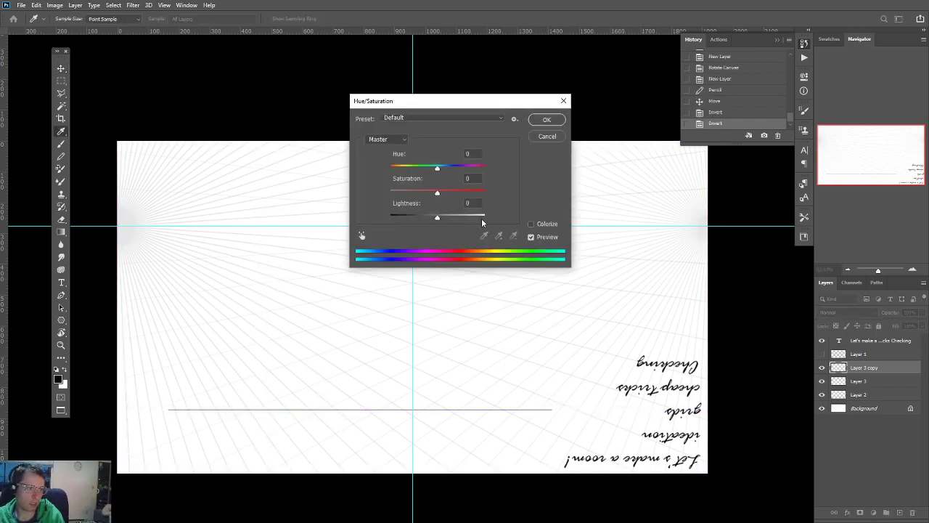
pyautogui.moveTo(481, 217); pyautogui.dragTo(456, 215)
pyautogui.press('Return')
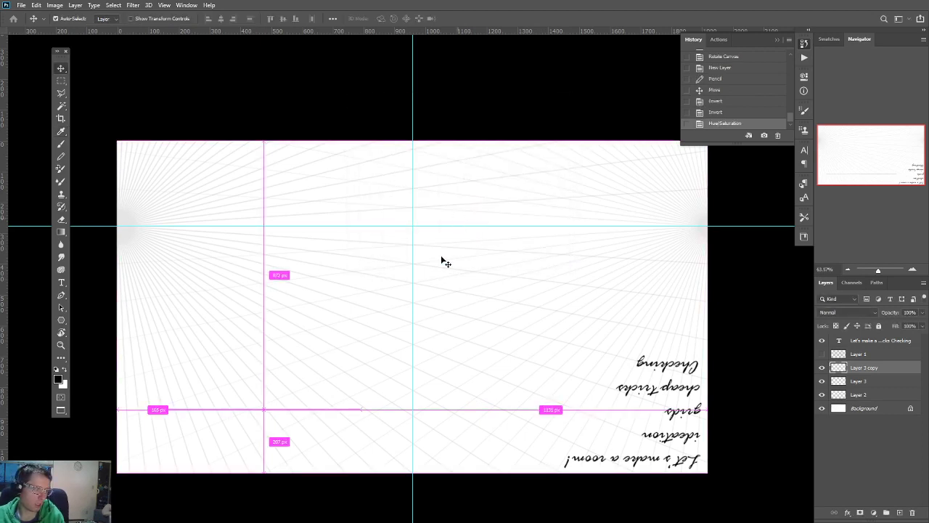
# Step: Merge the two line layers and check what the Background and Layer 2 contain by toggling their visibility
pyautogui.keyDown('shift'); pyautogui.click(836, 381); pyautogui.keyUp('shift')
pyautogui.hotkey('ctrl', 'e')
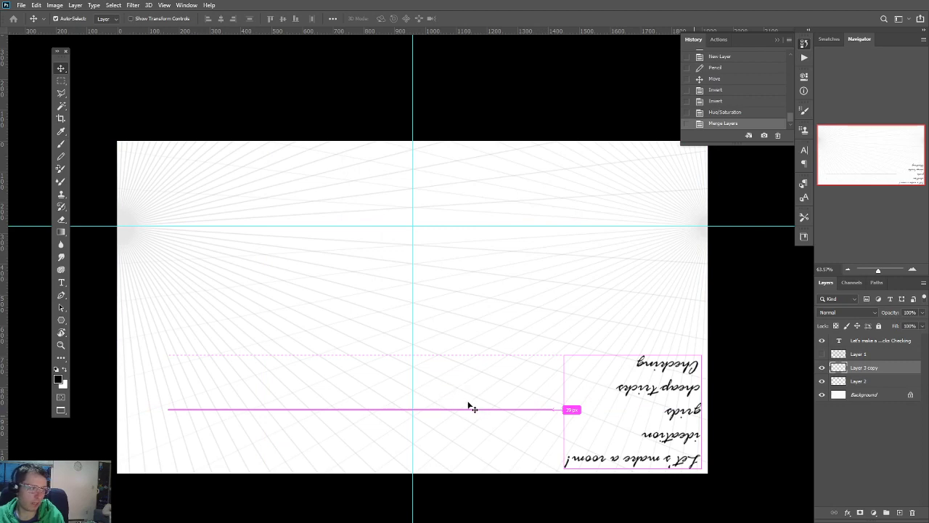
pyautogui.scroll(3, 450, 405)
pyautogui.click(822, 394)
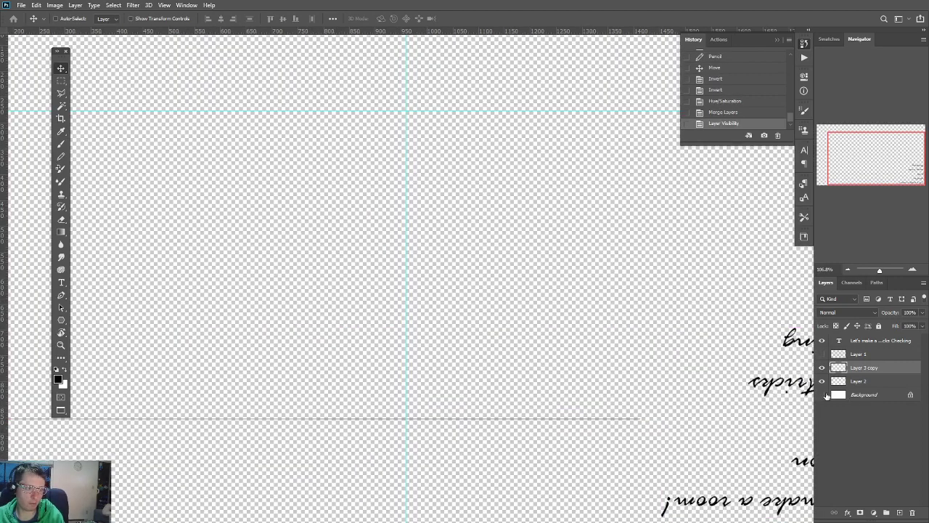
pyautogui.click(822, 394)
pyautogui.click(823, 381)
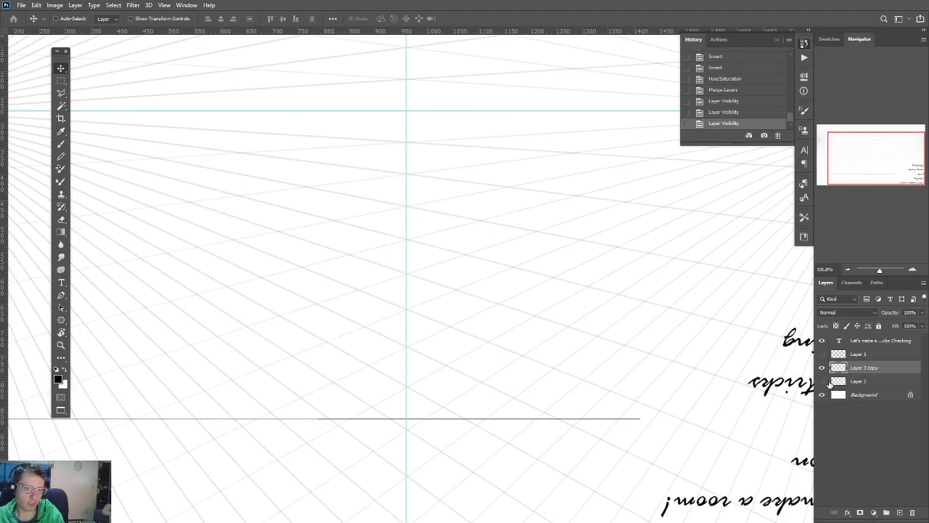
pyautogui.click(822, 381)
# Step: Add a layer beneath the merged line layer and make it solid white by filling it black and inverting it
pyautogui.click(900, 512)
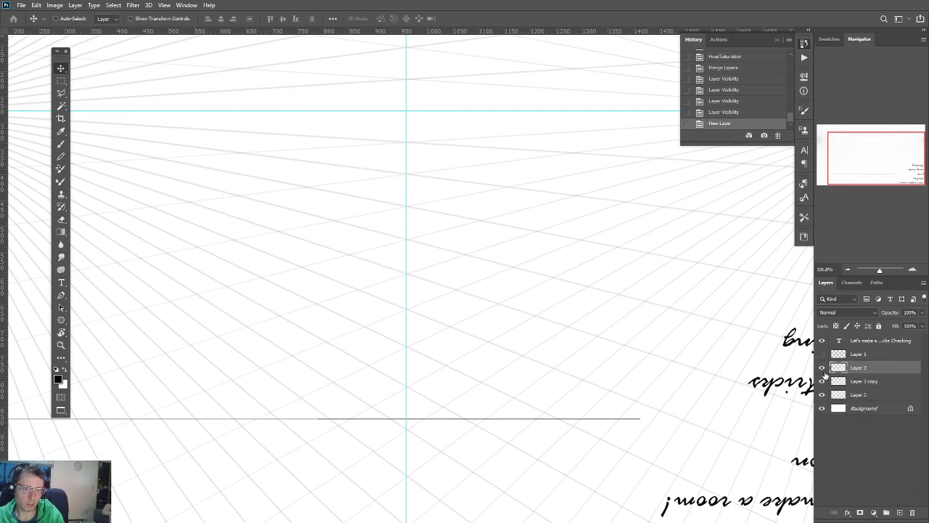
pyautogui.moveTo(852, 367); pyautogui.dragTo(853, 383)
pyautogui.hotkey('alt', 'BackSpace')
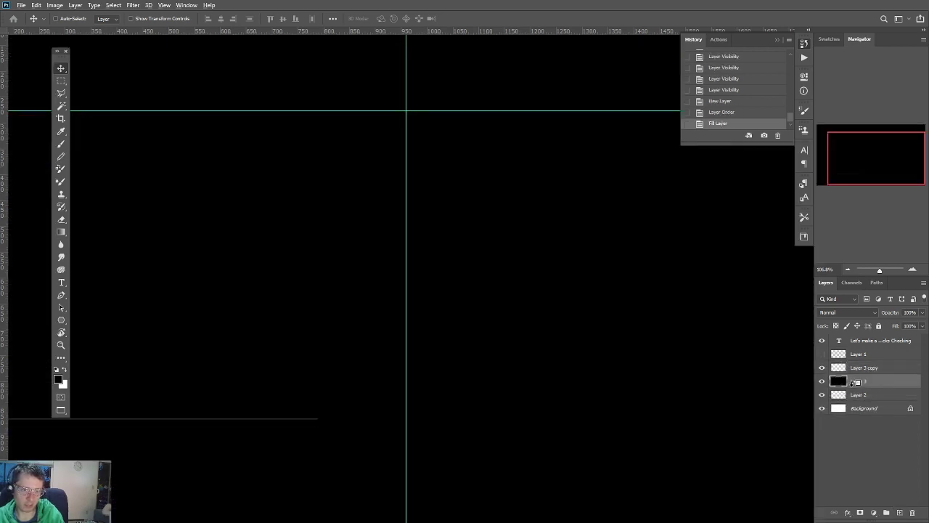
pyautogui.hotkey('ctrl', 'i')
pyautogui.scroll(-2, 622, 396)
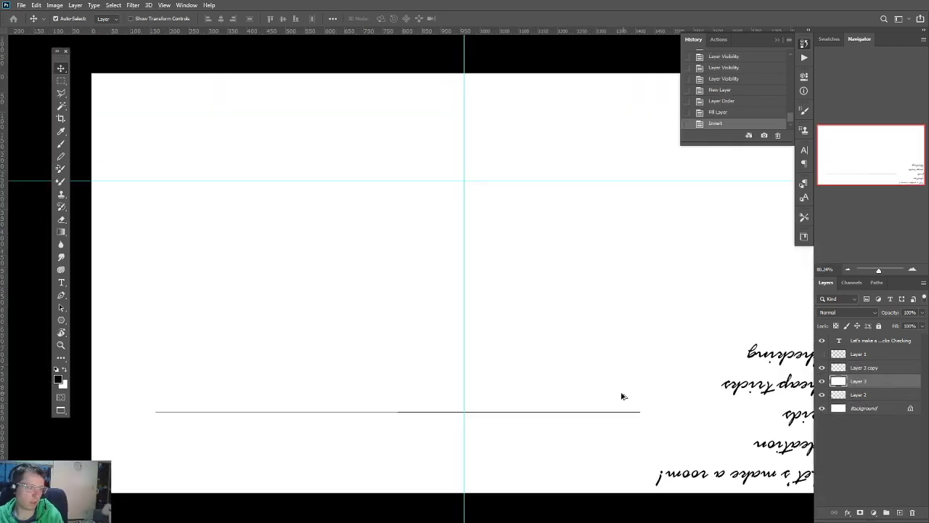
pyautogui.scroll(-1, 540, 395)
pyautogui.scroll(2, 436, 415)
pyautogui.scroll(2, 512, 436)
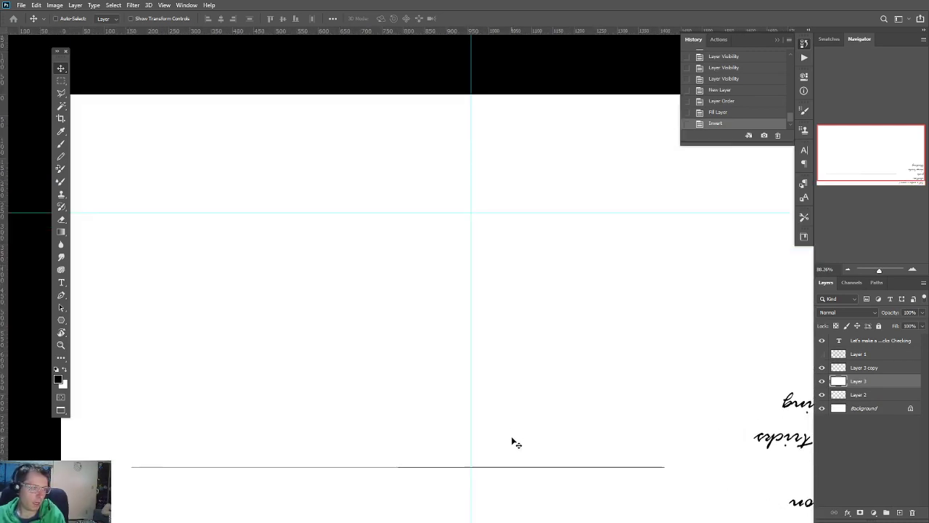
# Step: Move the merged horizontal line on Layer 3 copy so its midpoint sits on the vertical guide
pyautogui.press('b')
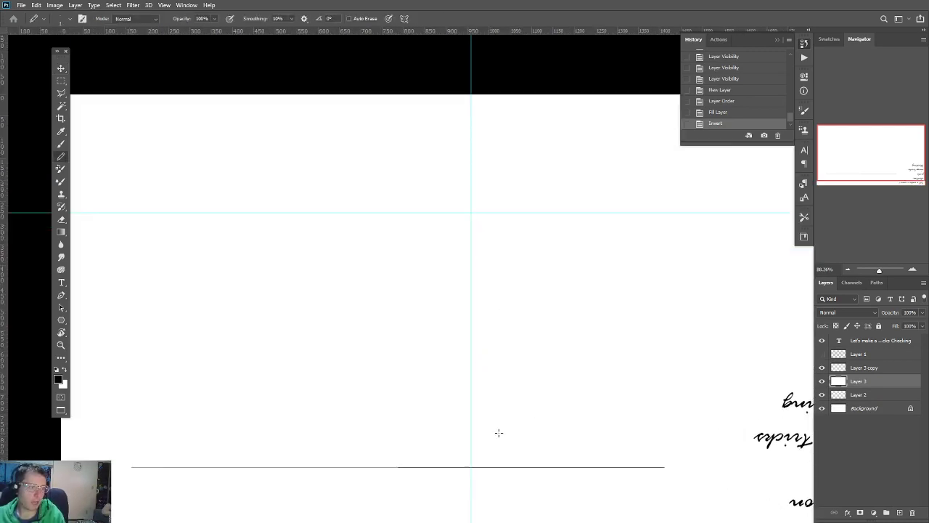
pyautogui.press('v')
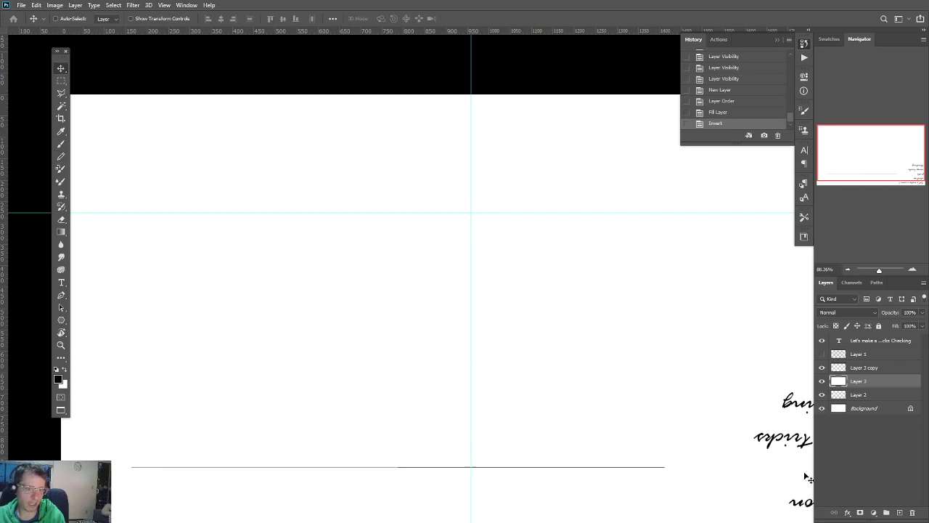
pyautogui.click(853, 367)
pyautogui.moveTo(430, 452); pyautogui.dragTo(530, 455)
pyautogui.press('ctrl')
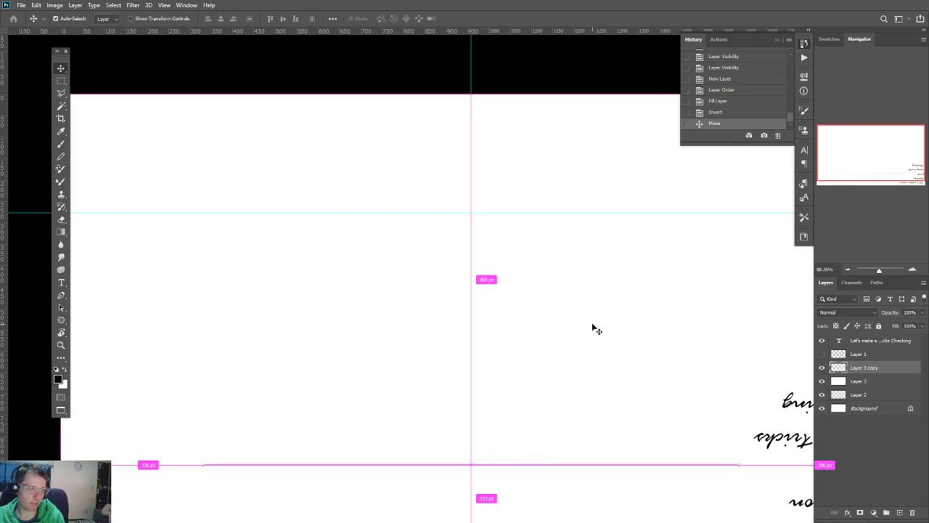
# Step: Pencil straight lines from both ends of the horizontal line to the guide intersection, forming a triangle
pyautogui.press('z')
pyautogui.press('b')
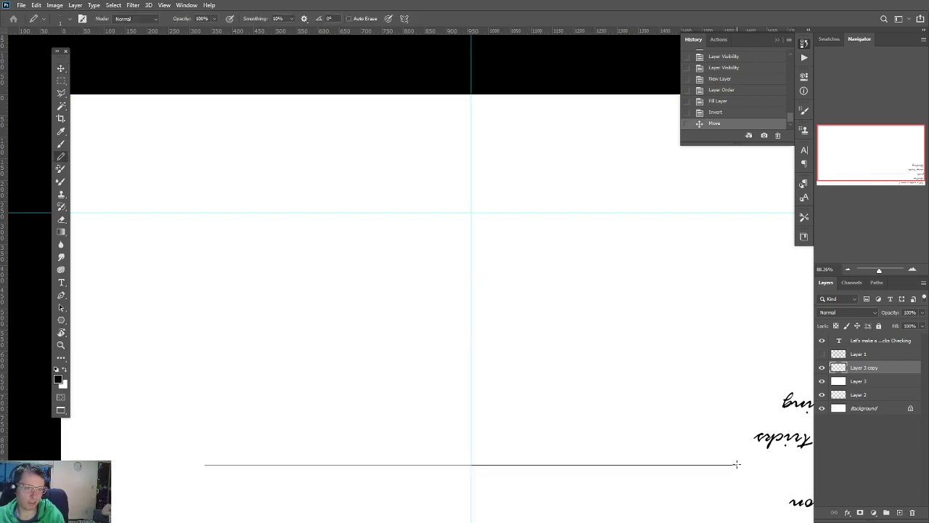
pyautogui.keyDown('shift'); pyautogui.click(737, 464); pyautogui.keyUp('shift')
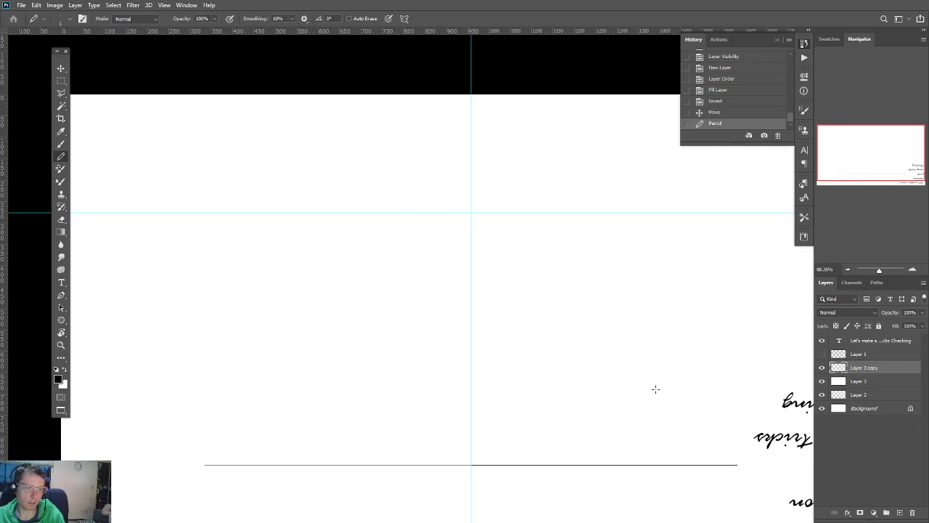
pyautogui.keyDown('shift'); pyautogui.click(471, 213); pyautogui.keyUp('shift')
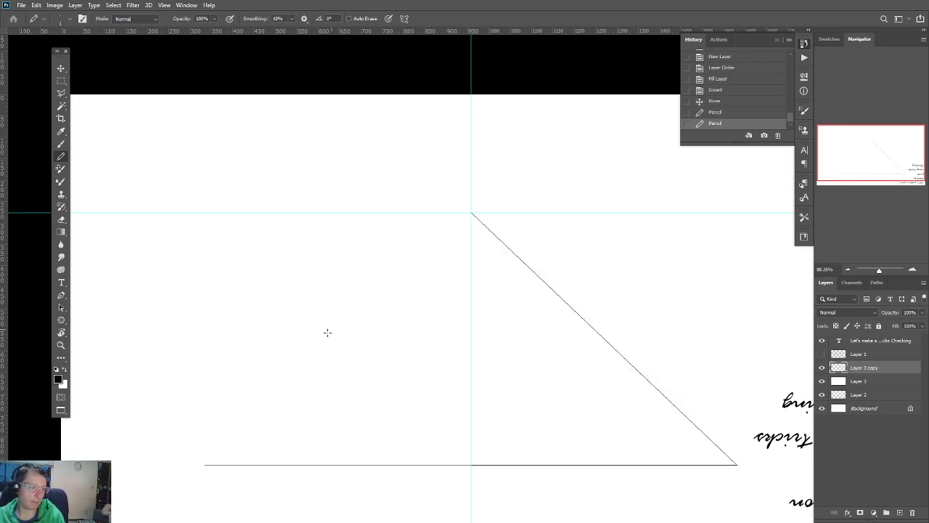
pyautogui.click(204, 464)
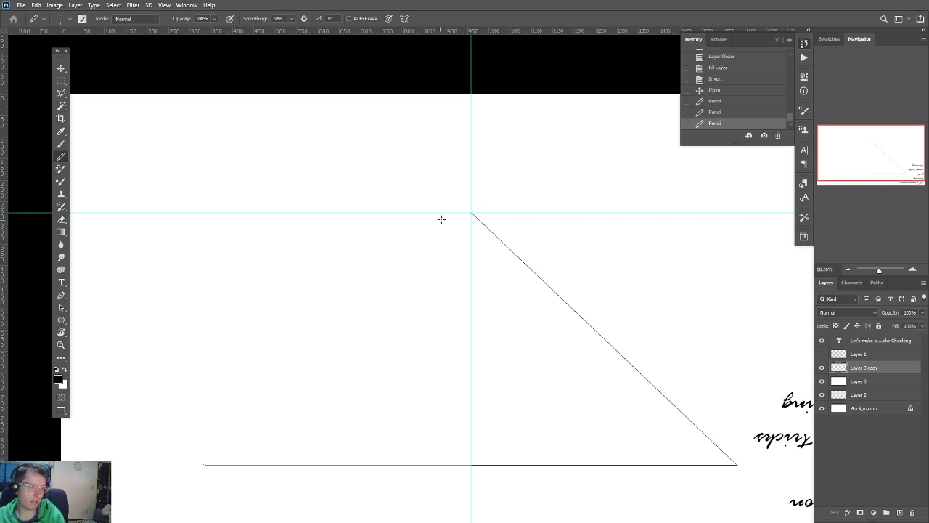
pyautogui.keyDown('shift'); pyautogui.click(472, 213); pyautogui.keyUp('shift')
# Step: Examine the pencilled triangle and its position relative to the horizon guide and the canvas edges
pyautogui.scroll(-5, 414, 297)
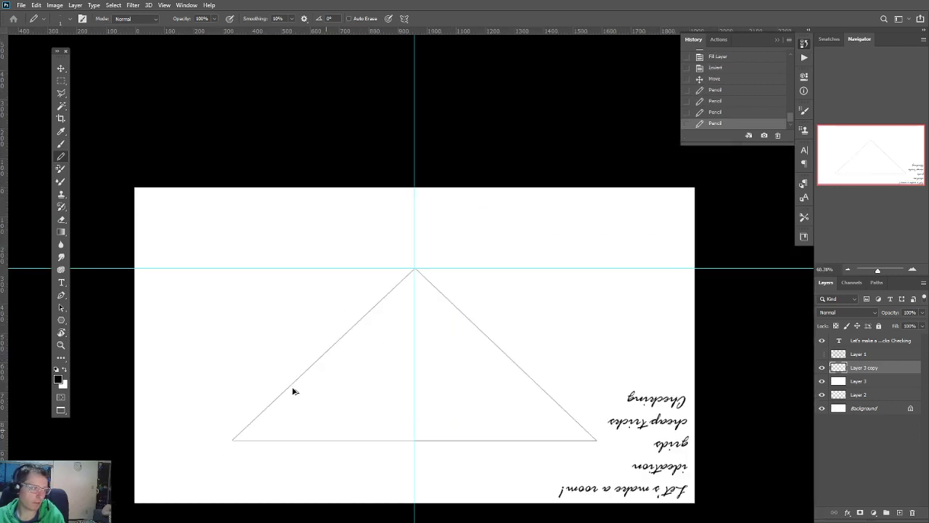
pyautogui.scroll(1, 363, 490)
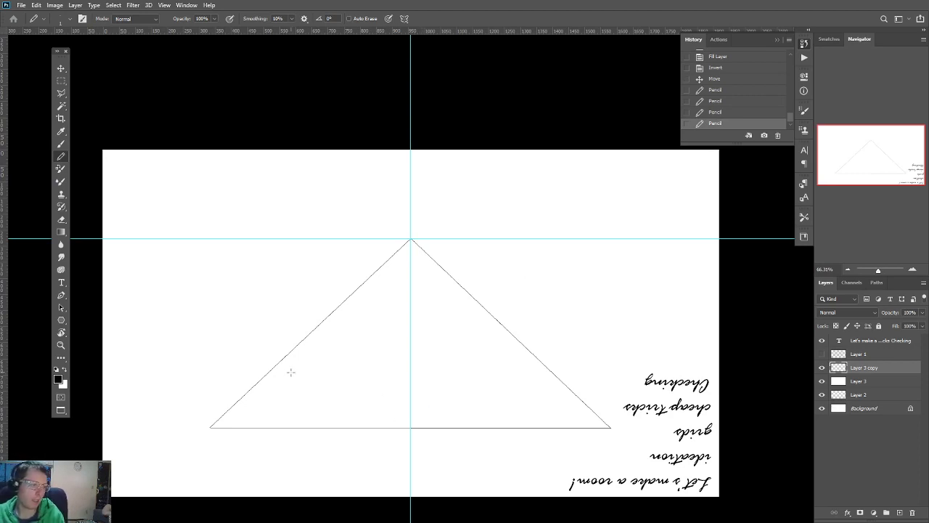
pyautogui.scroll(3, 559, 464)
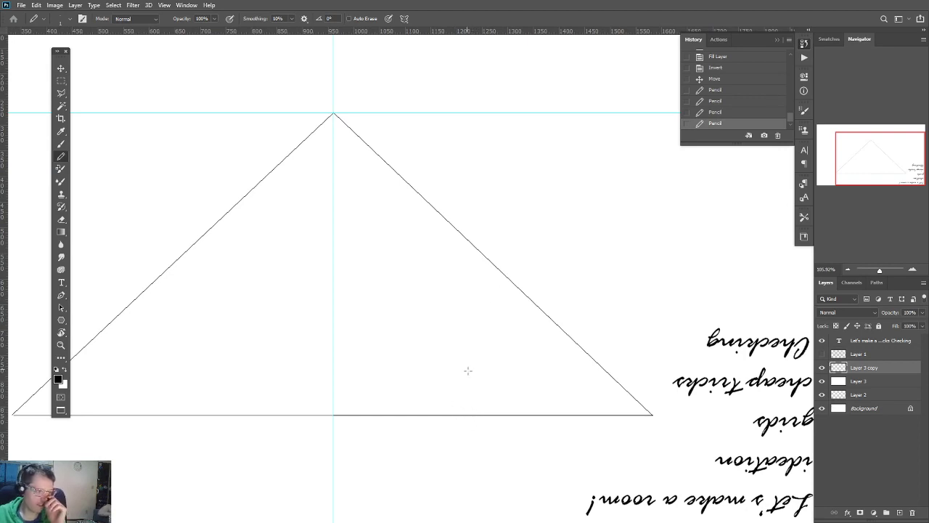
pyautogui.scroll(-3, 409, 365)
pyautogui.scroll(-3, 409, 366)
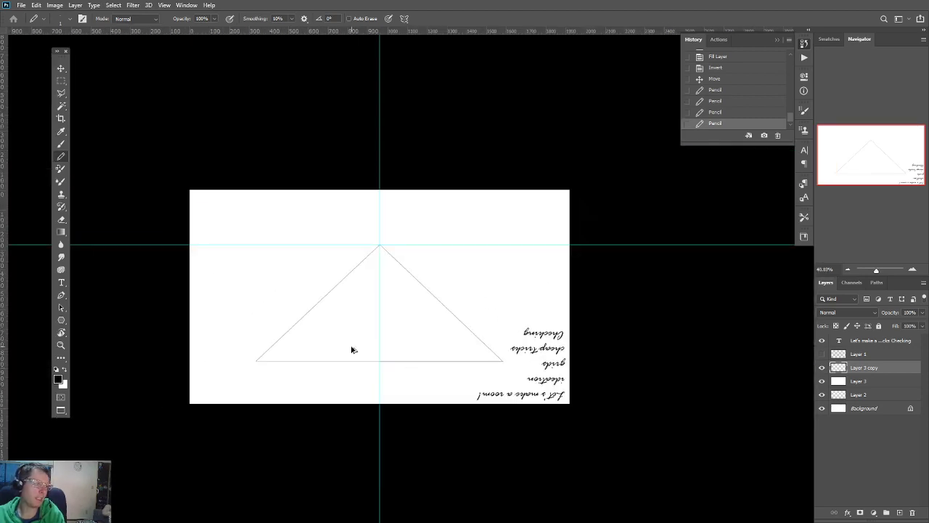
pyautogui.scroll(2, 191, 255)
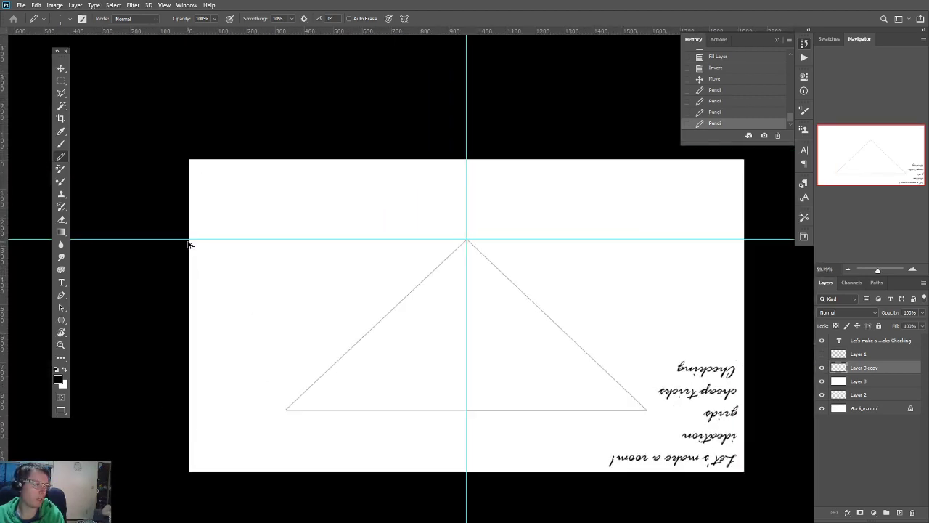
pyautogui.scroll(1, 189, 244)
pyautogui.scroll(1, 189, 244)
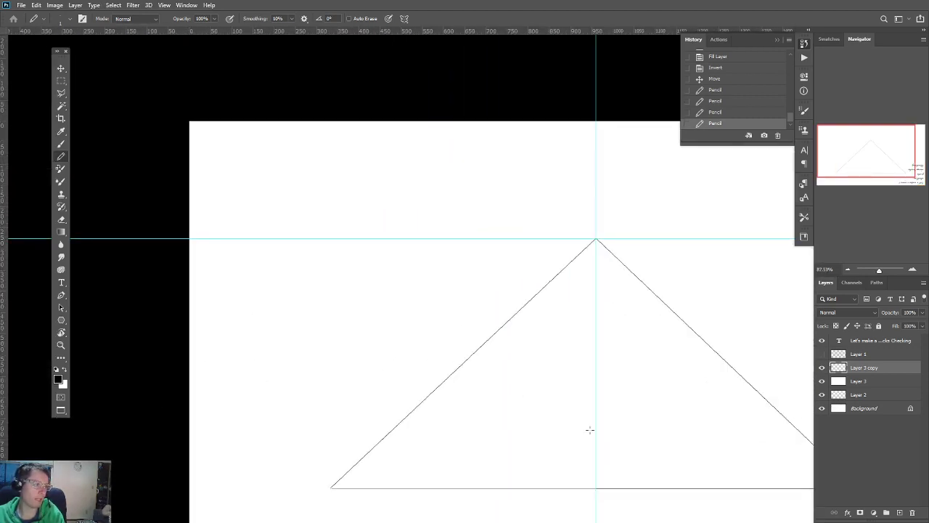
pyautogui.moveTo(512, 378); pyautogui.dragTo(270, 321)
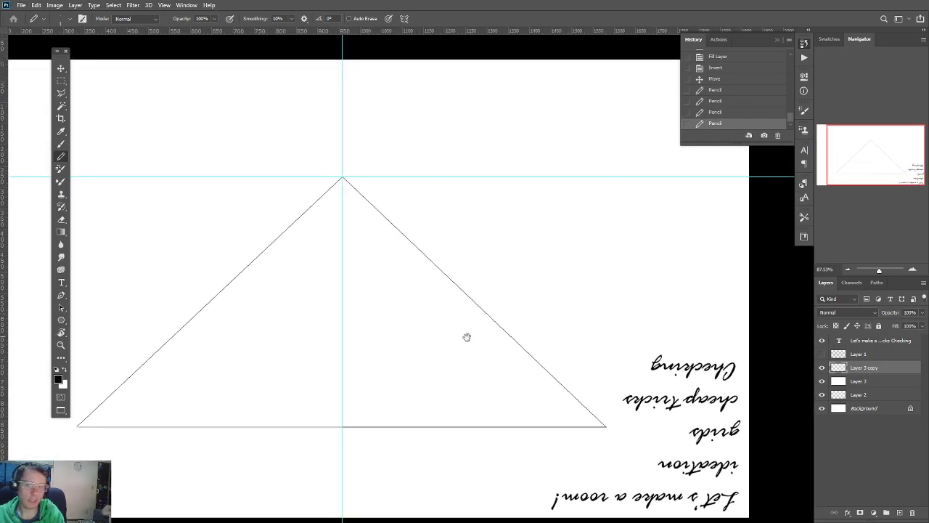
pyautogui.moveTo(467, 337); pyautogui.dragTo(731, 453)
# Step: Draw a light grey square about 210 px wide below the horizontal guide, near the canvas's left edge, with the Rectangle tool
pyautogui.scroll(1, 415, 361)
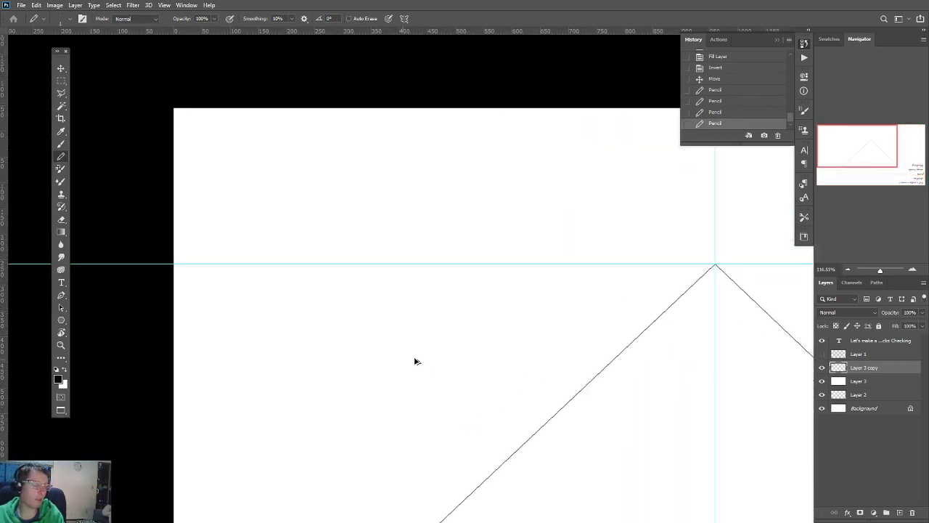
pyautogui.scroll(2, 416, 361)
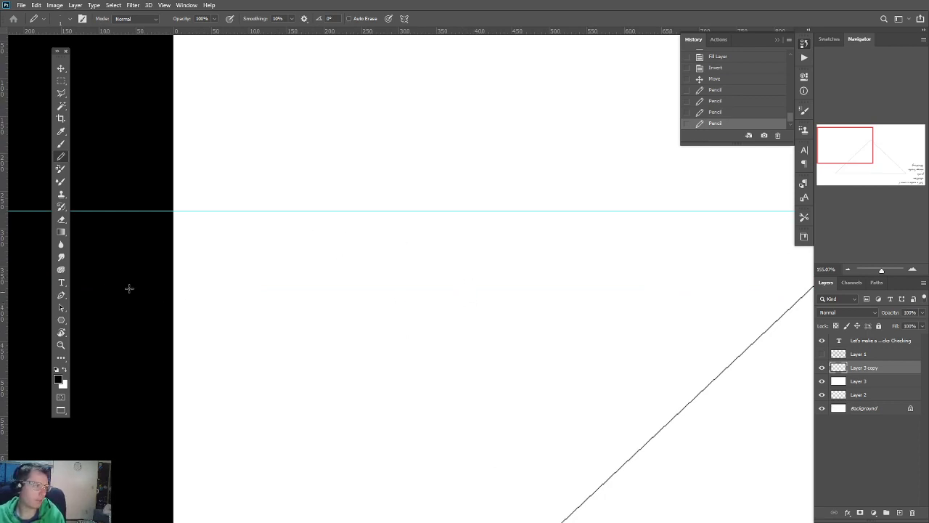
pyautogui.click(61, 320)
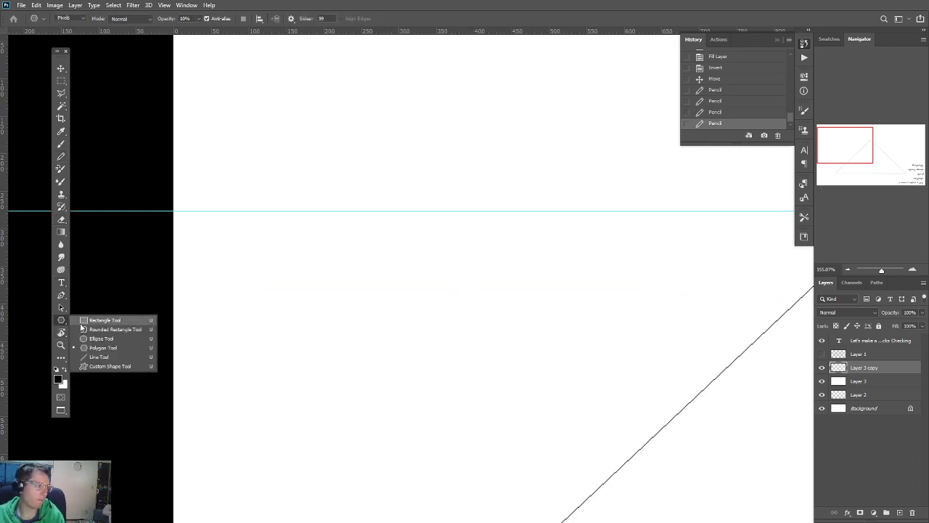
pyautogui.click(84, 322)
pyautogui.moveTo(270, 265); pyautogui.dragTo(447, 423)
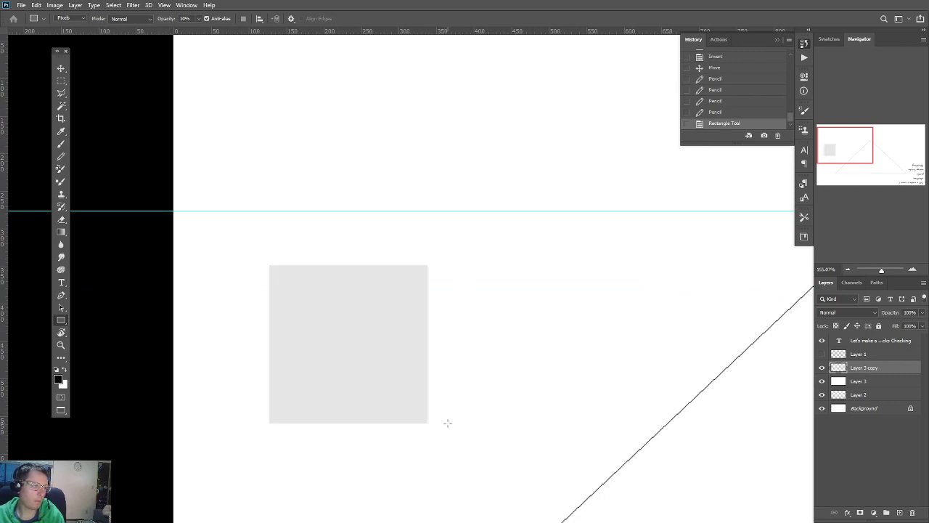
pyautogui.scroll(2, 286, 366)
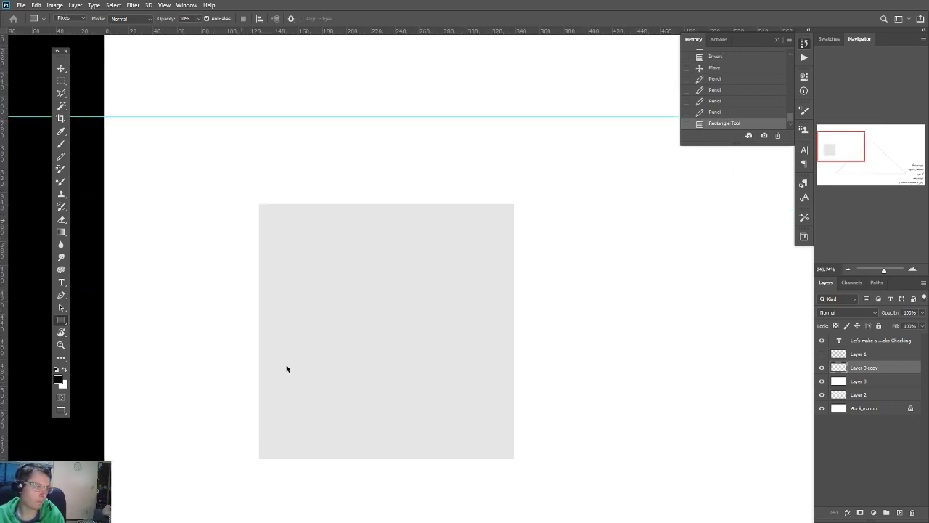
pyautogui.rightClick(383, 389)
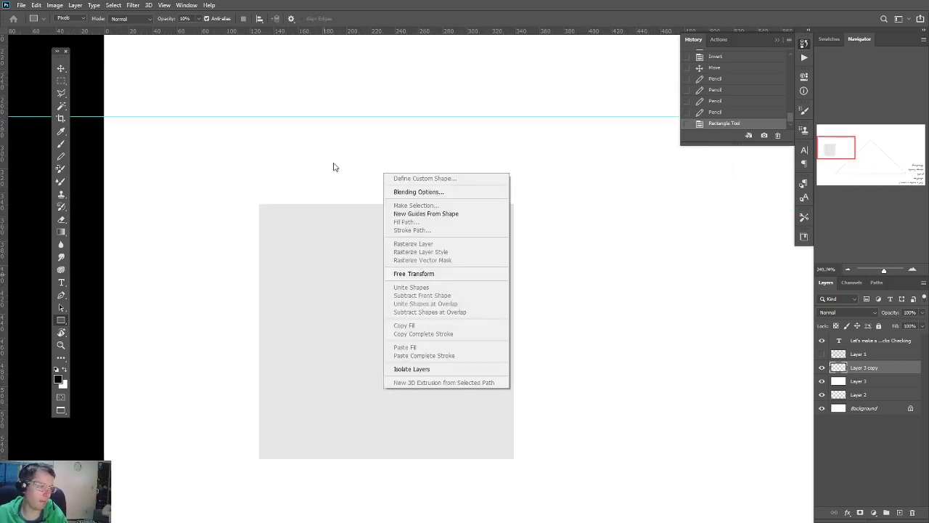
pyautogui.click(344, 207)
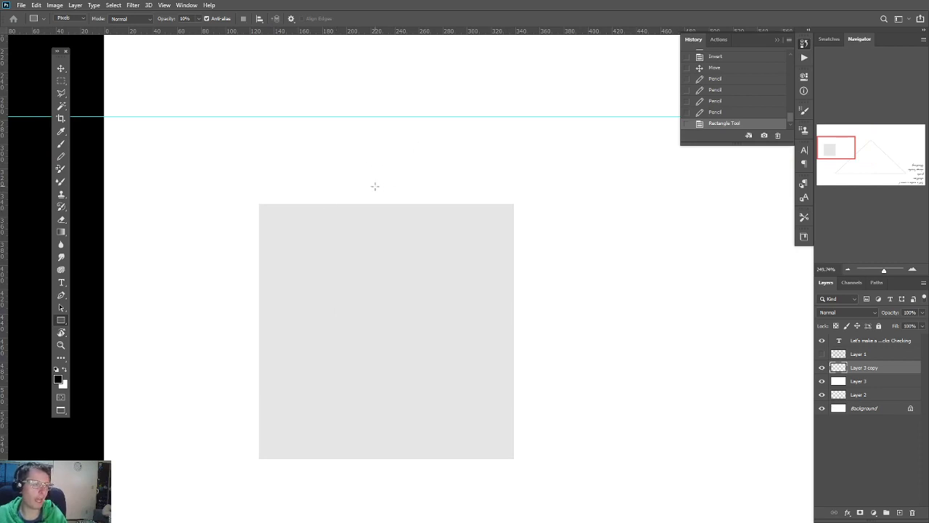
pyautogui.moveTo(349, 172); pyautogui.dragTo(352, 197)
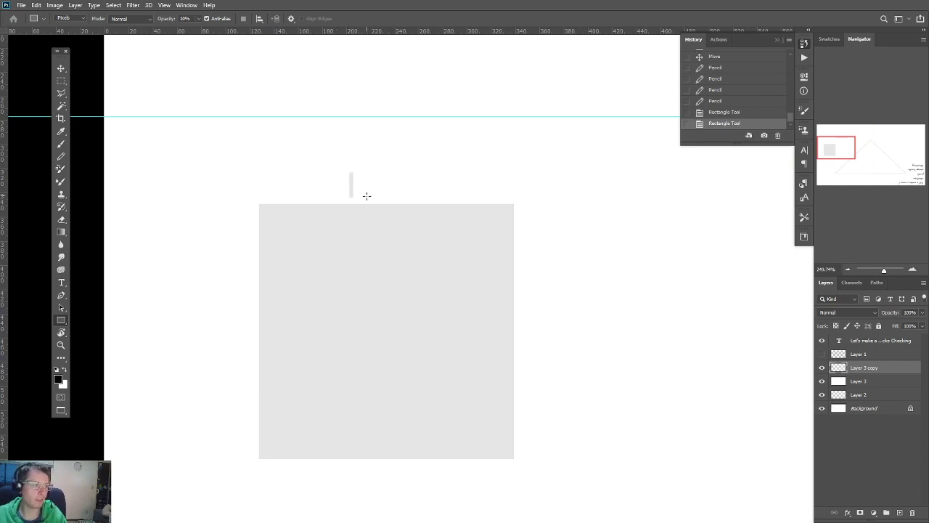
pyautogui.hotkey('ctrl', 'z')
# Step: Handwrite the side length 16 with the Pencil beside each of the grey square's four sides
pyautogui.press('b')
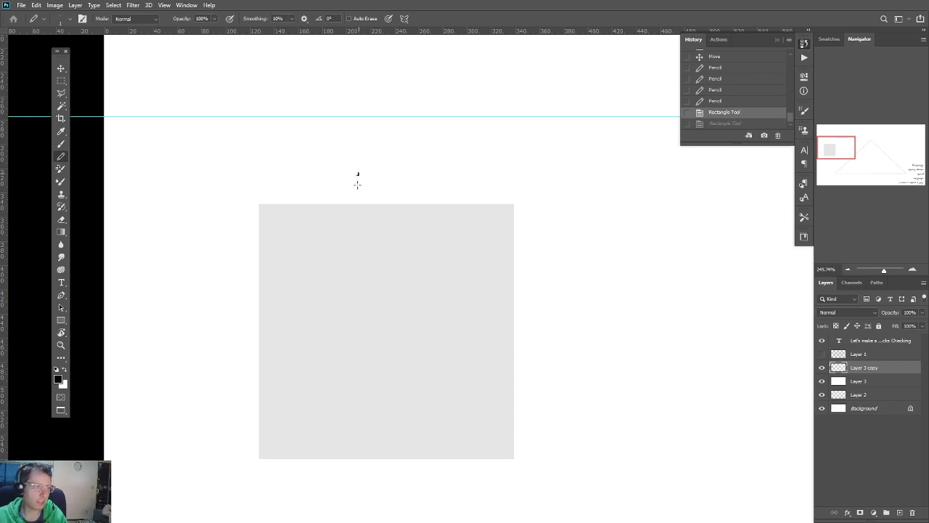
pyautogui.moveTo(357, 184); pyautogui.dragTo(357, 192)
pyautogui.moveTo(376, 177); pyautogui.dragTo(372, 191)
pyautogui.moveTo(554, 323)
pyautogui.mouseDown()
pyautogui.moveTo(554, 350)
pyautogui.moveTo(565, 347)
pyautogui.mouseUp()
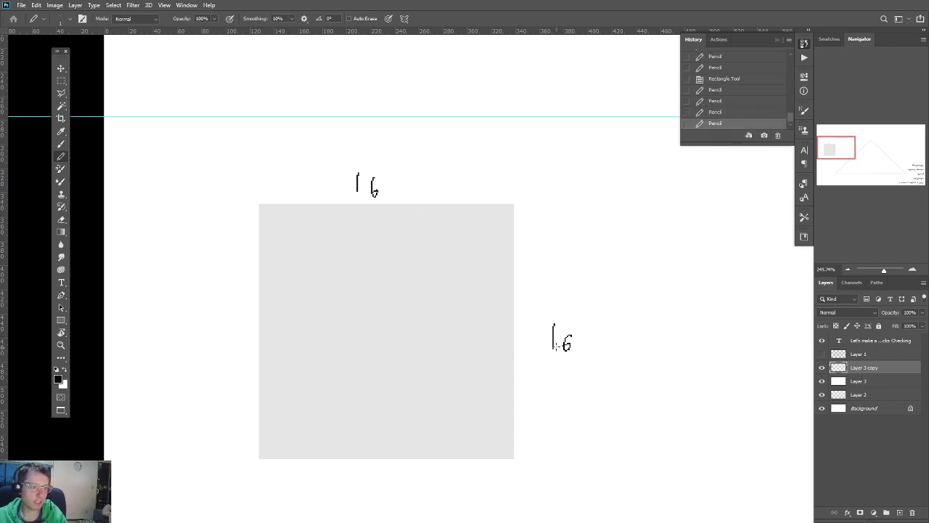
pyautogui.moveTo(200, 310)
pyautogui.mouseDown()
pyautogui.moveTo(209, 333)
pyautogui.moveTo(218, 328)
pyautogui.mouseUp()
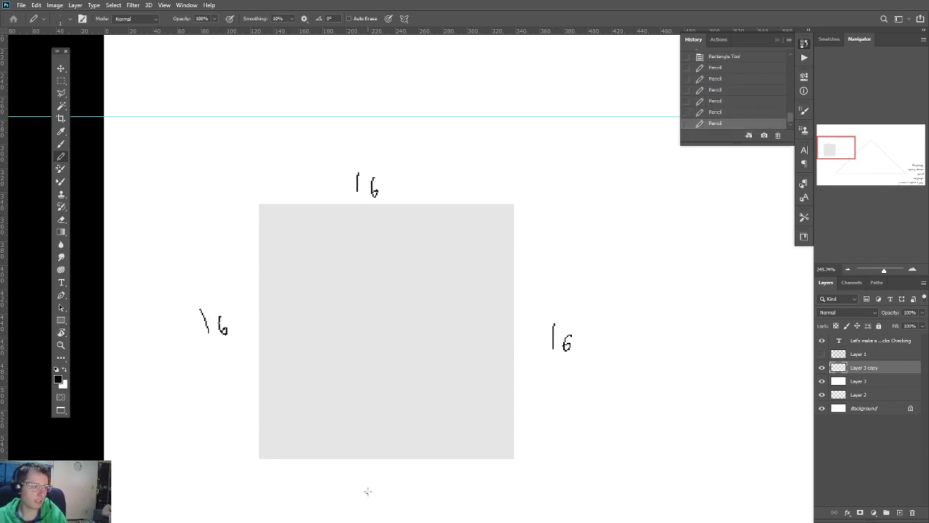
pyautogui.moveTo(367, 491)
pyautogui.mouseDown()
pyautogui.moveTo(367, 506)
pyautogui.moveTo(378, 500)
pyautogui.mouseUp()
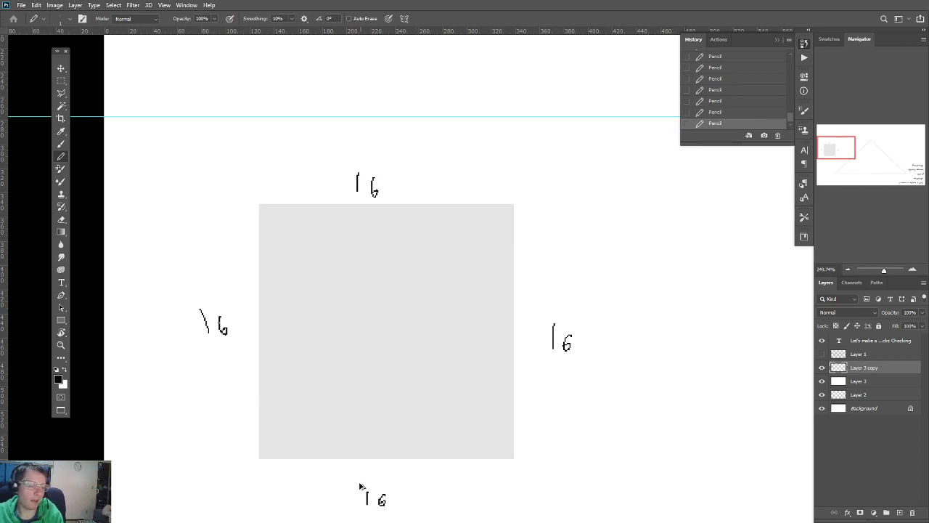
# Step: Pencil two straight diagonals connecting the opposite corners of the grey square
pyautogui.scroll(4, 360, 485)
pyautogui.scroll(-7, 398, 501)
pyautogui.scroll(4, 361, 456)
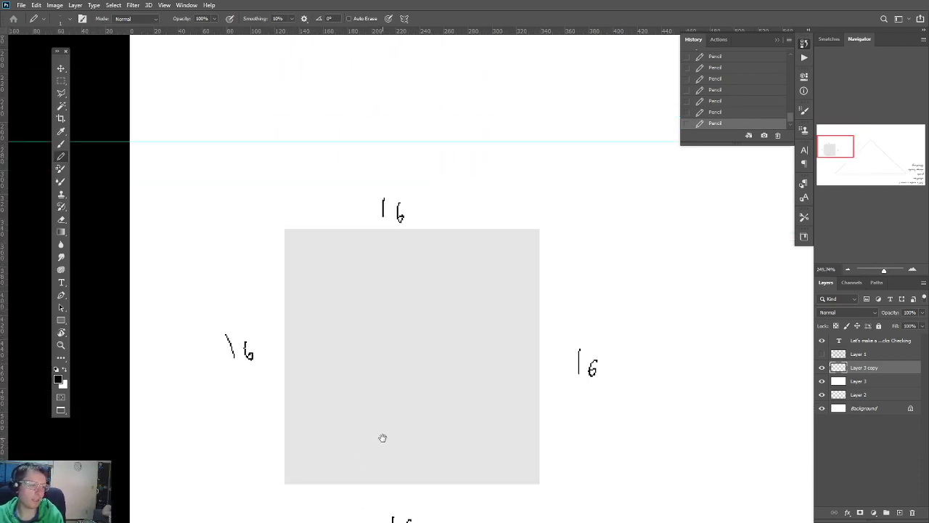
pyautogui.moveTo(382, 438)
pyautogui.mouseDown()
pyautogui.moveTo(465, 423)
pyautogui.moveTo(426, 385)
pyautogui.mouseUp()
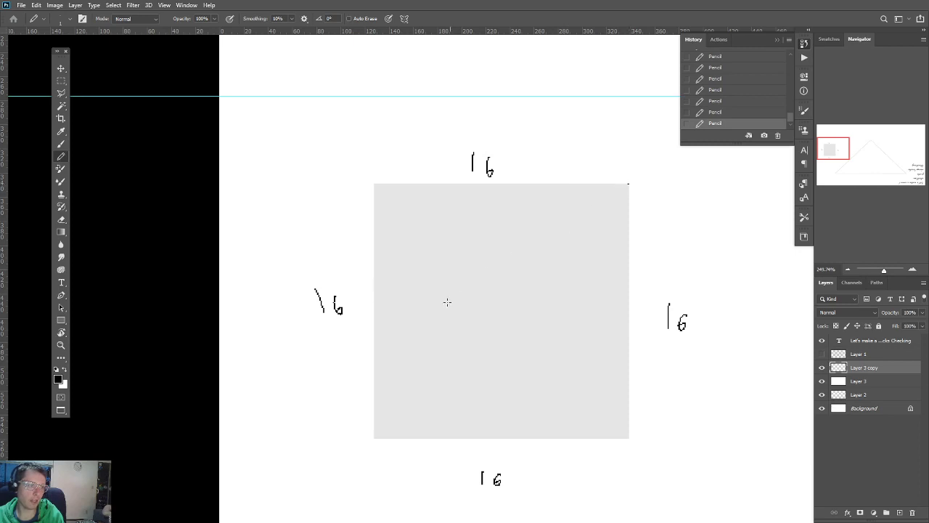
pyautogui.keyDown('shift'); pyautogui.click(375, 437); pyautogui.keyUp('shift')
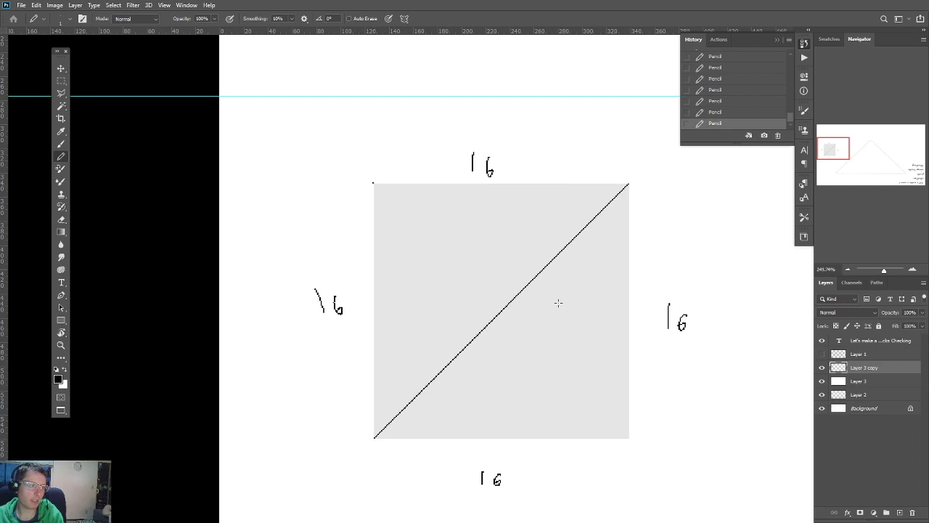
pyautogui.keyDown('shift'); pyautogui.click(631, 438); pyautogui.keyUp('shift')
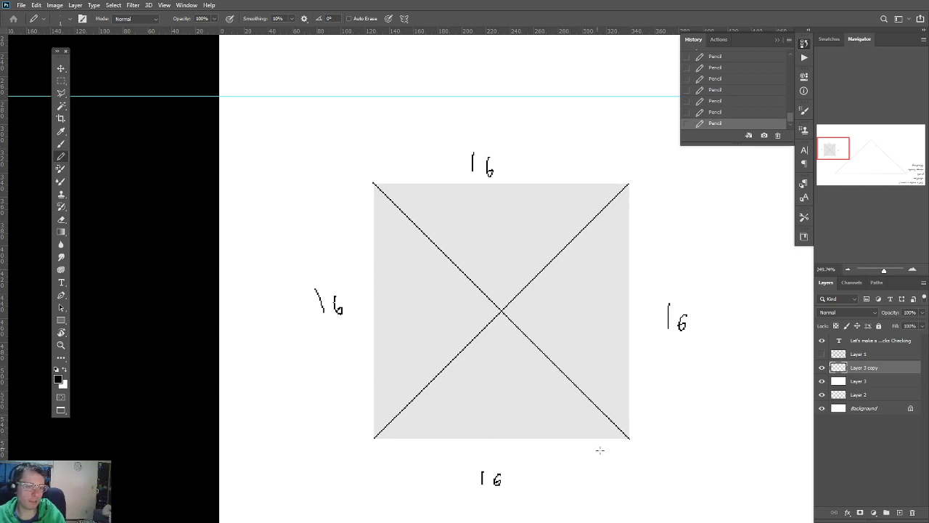
# Step: Mark the square's lower-right corner with a right-angle bracket labelled 90 and label its two halves 45
pyautogui.moveTo(643, 425)
pyautogui.mouseDown()
pyautogui.moveTo(643, 453)
pyautogui.moveTo(612, 450)
pyautogui.moveTo(656, 467)
pyautogui.mouseUp()
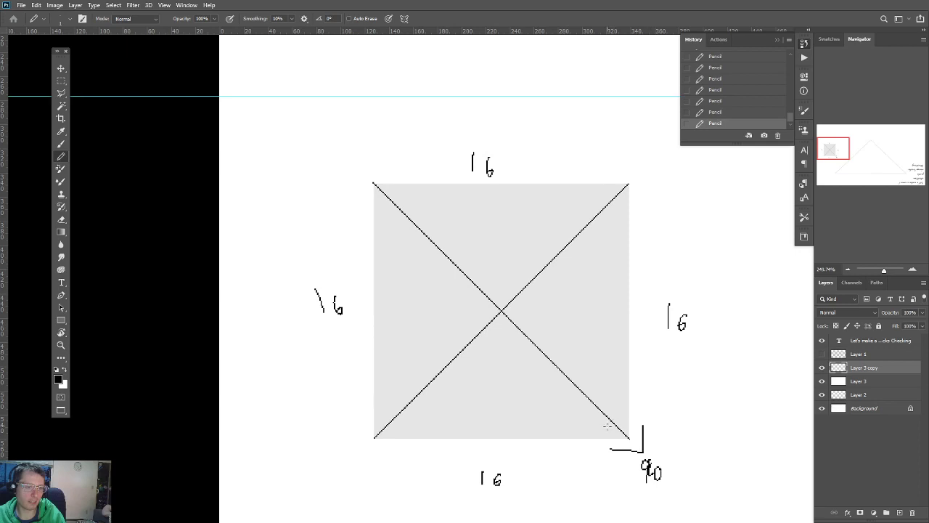
pyautogui.moveTo(592, 427)
pyautogui.mouseDown()
pyautogui.moveTo(603, 437)
pyautogui.moveTo(615, 418)
pyautogui.mouseUp()
pyautogui.moveTo(621, 410); pyautogui.dragTo(625, 418)
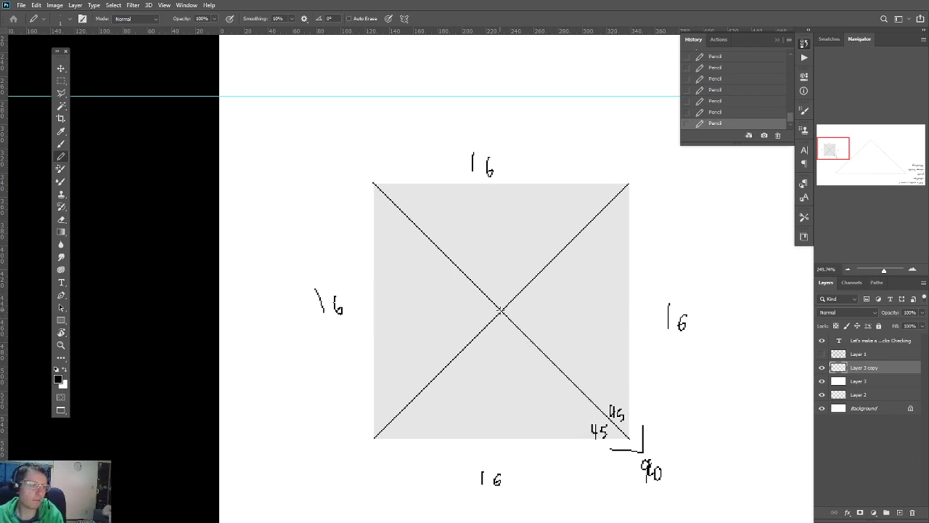
# Step: Pencil horizontal and vertical centre lines through the diagonals' crossing and outline the grey square's four sides
pyautogui.moveTo(501, 311)
pyautogui.mouseDown()
pyautogui.moveTo(624, 336)
pyautogui.moveTo(375, 337)
pyautogui.mouseUp()
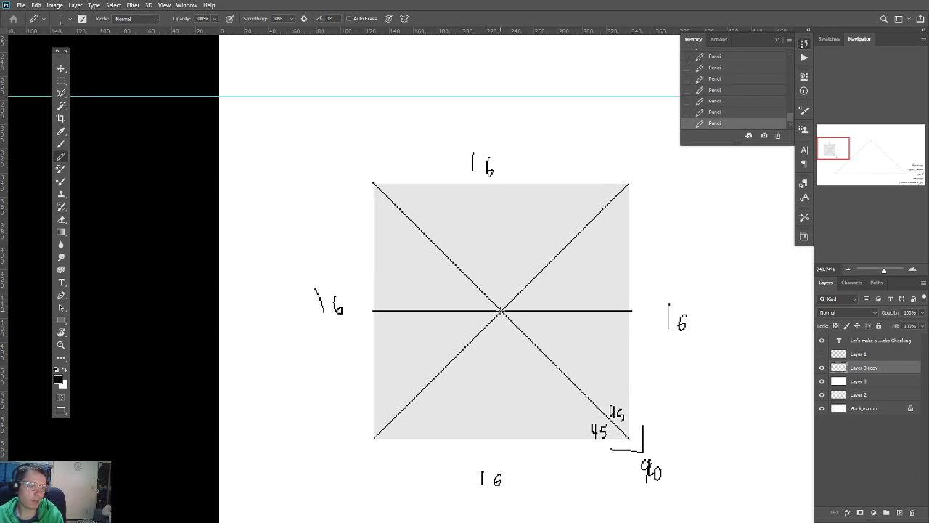
pyautogui.moveTo(501, 311); pyautogui.dragTo(498, 186)
pyautogui.moveTo(501, 310); pyautogui.dragTo(499, 436)
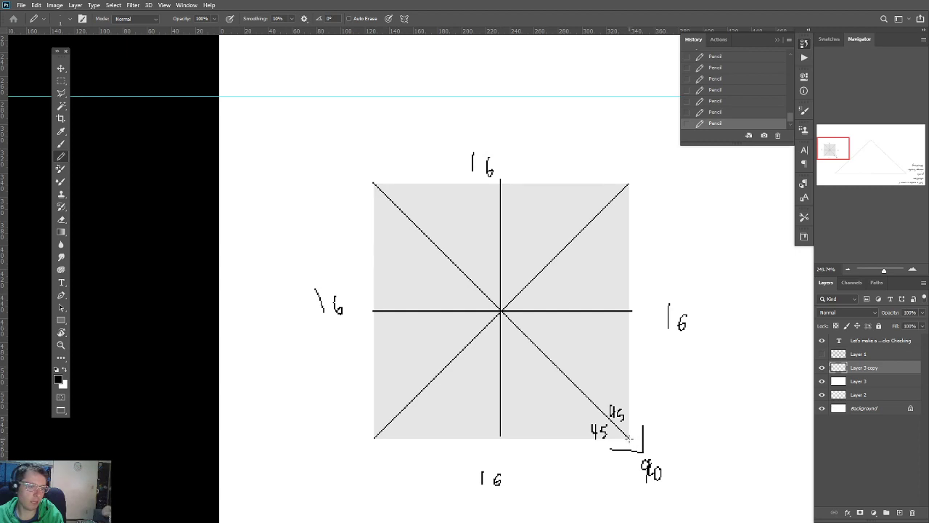
pyautogui.moveTo(629, 436)
pyautogui.mouseDown()
pyautogui.moveTo(373, 441)
pyautogui.moveTo(385, 179)
pyautogui.moveTo(619, 204)
pyautogui.mouseUp()
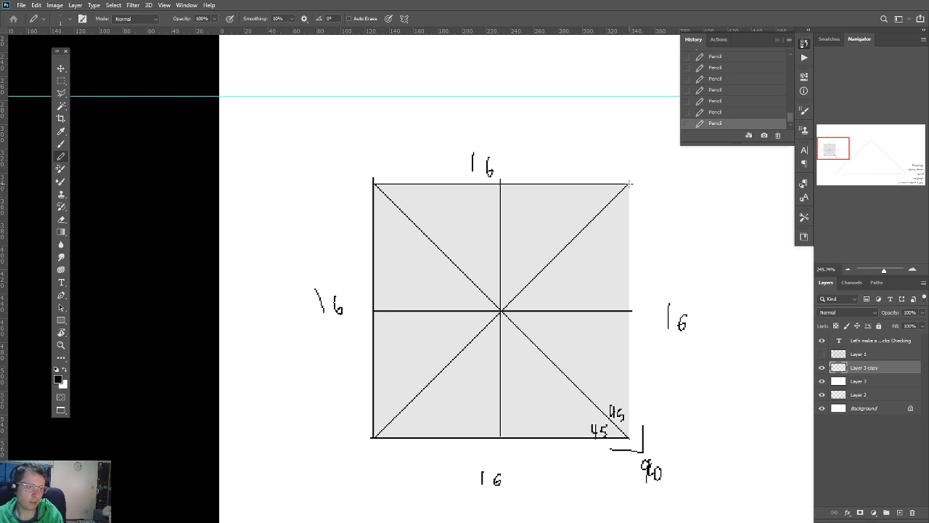
pyautogui.moveTo(630, 183); pyautogui.dragTo(632, 435)
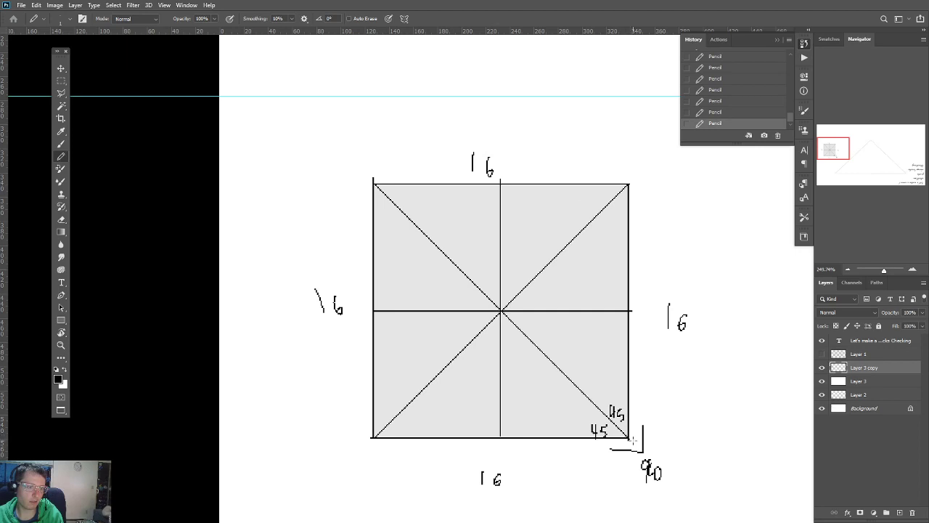
# Step: Mark the midpoint of the square's lower edge and handwrite 8 beside each half of that edge
pyautogui.moveTo(448, 352); pyautogui.dragTo(494, 418)
pyautogui.scroll(5, 493, 432)
pyautogui.scroll(-9, 493, 433)
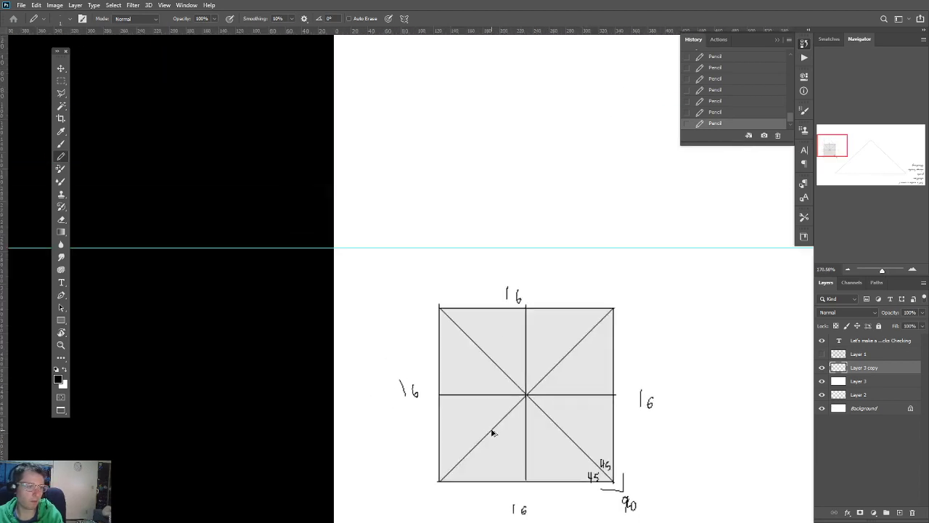
pyautogui.scroll(2, 495, 426)
pyautogui.scroll(-1, 534, 349)
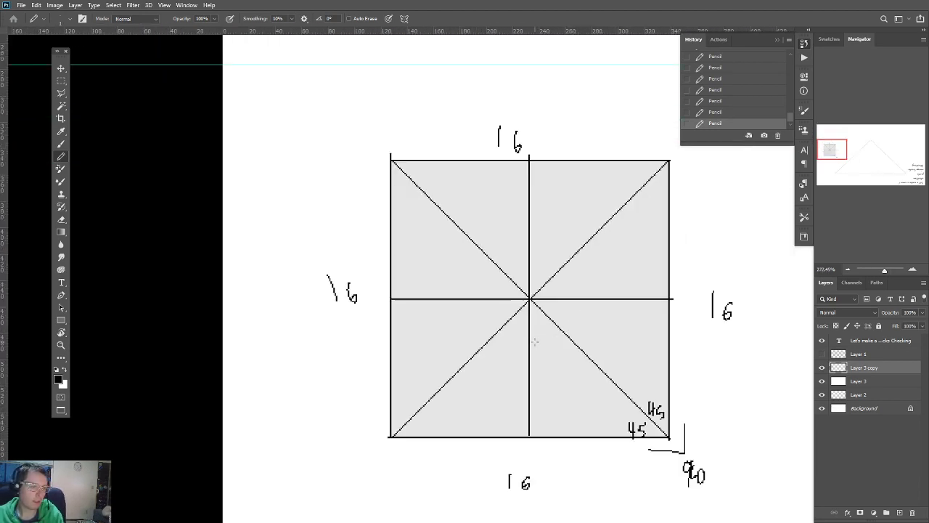
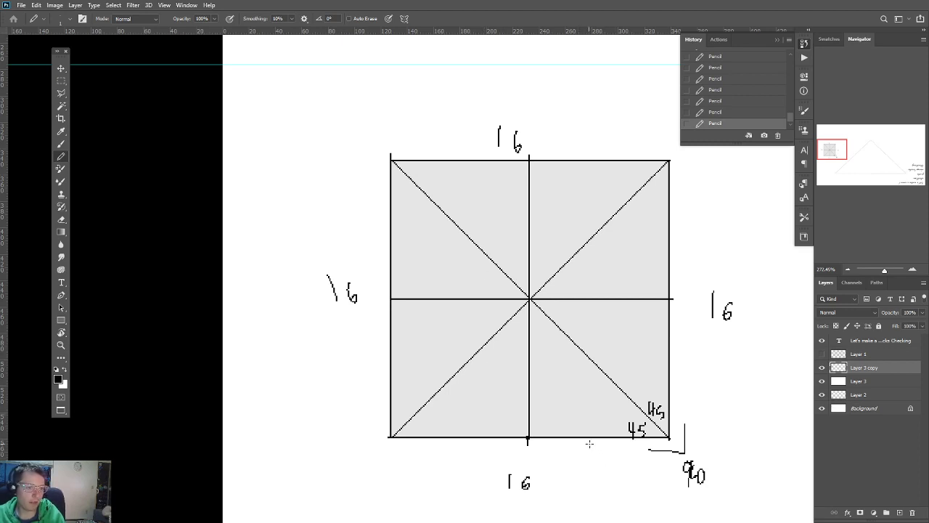
pyautogui.moveTo(590, 443); pyautogui.dragTo(592, 448)
pyautogui.moveTo(439, 436); pyautogui.dragTo(447, 441)
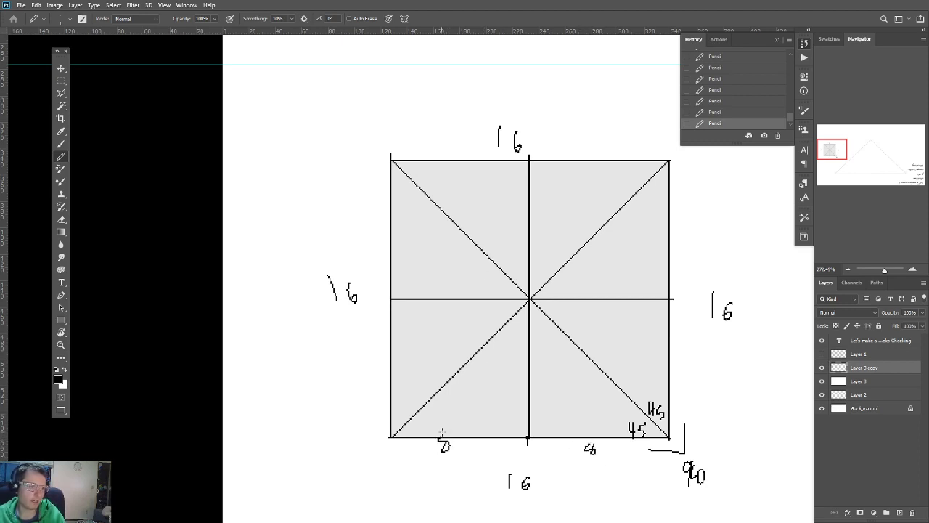
# Step: Handwrite 4 in the upper-left quadrant, 8 beside the left edge's lower half, and a right-angle bracket labelled 45 near the square's centre
pyautogui.moveTo(442, 281); pyautogui.dragTo(451, 291)
pyautogui.moveTo(449, 282); pyautogui.dragTo(449, 294)
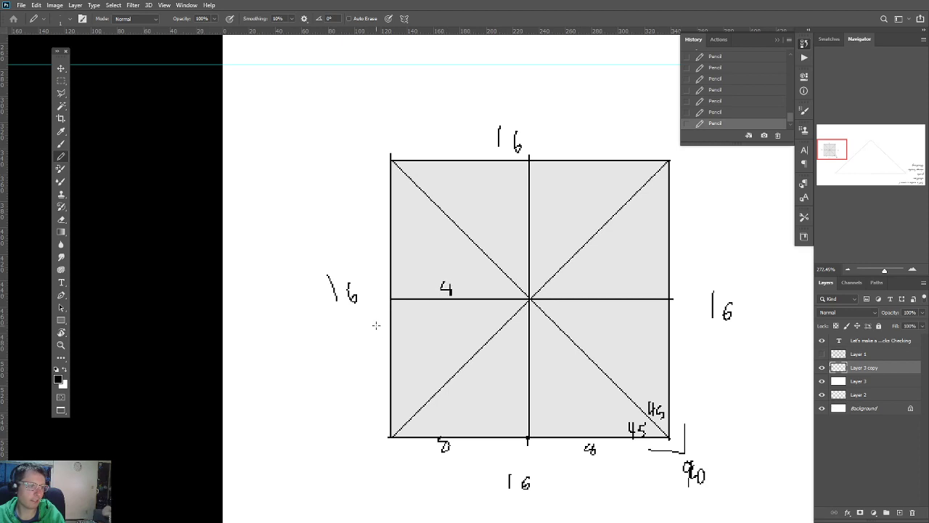
pyautogui.moveTo(376, 325); pyautogui.dragTo(383, 322)
pyautogui.moveTo(520, 276)
pyautogui.mouseDown()
pyautogui.moveTo(508, 292)
pyautogui.moveTo(507, 281)
pyautogui.moveTo(511, 288)
pyautogui.mouseUp()
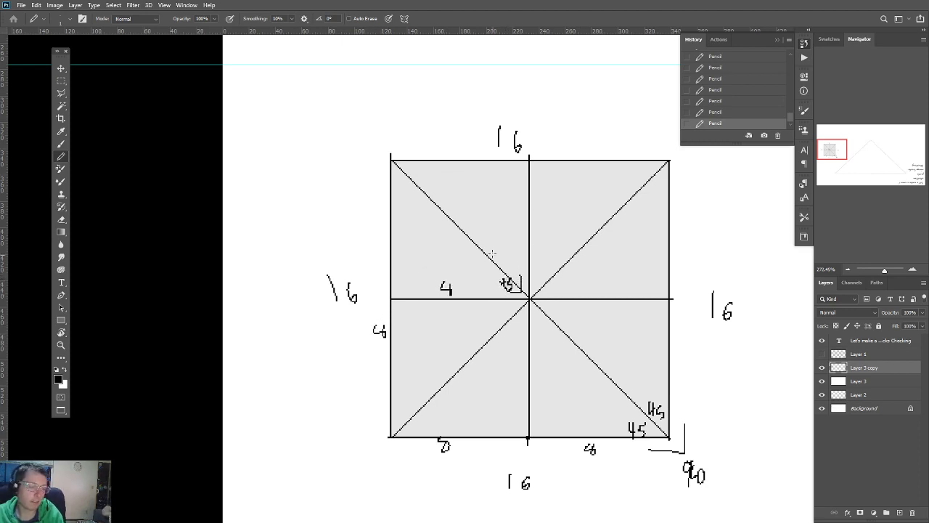
# Step: Divide the upper-left quadrant into four with a second diagonal and horizontal and vertical pencil lines through its centre
pyautogui.scroll(3, 416, 244)
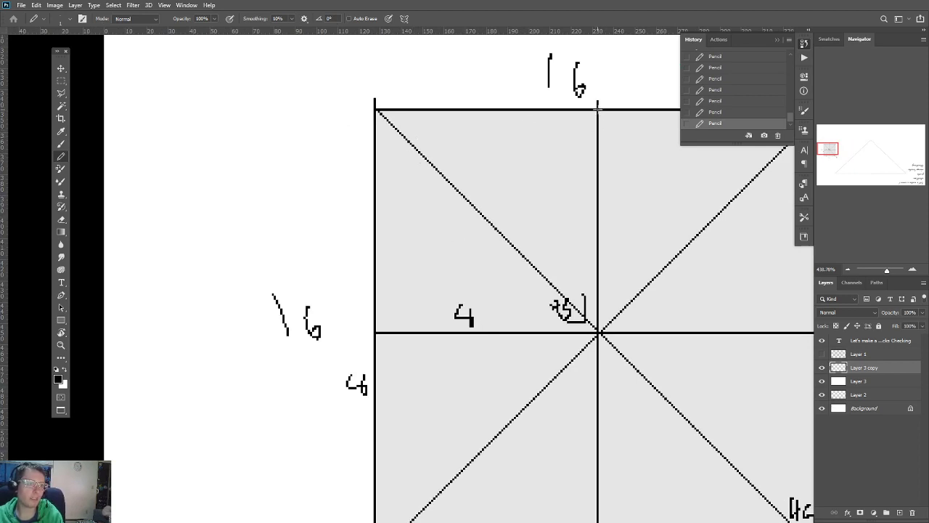
pyautogui.keyDown('shift'); pyautogui.click(376, 332); pyautogui.keyUp('shift')
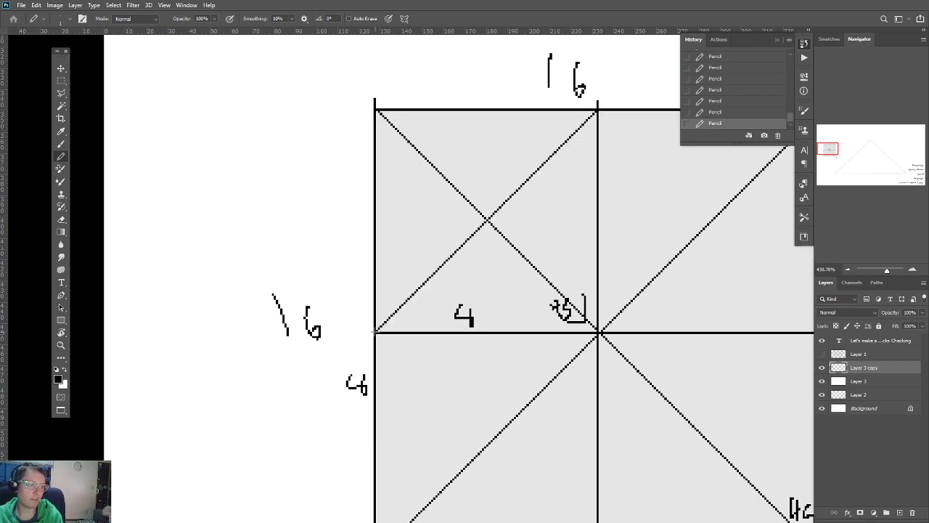
pyautogui.scroll(2, 407, 298)
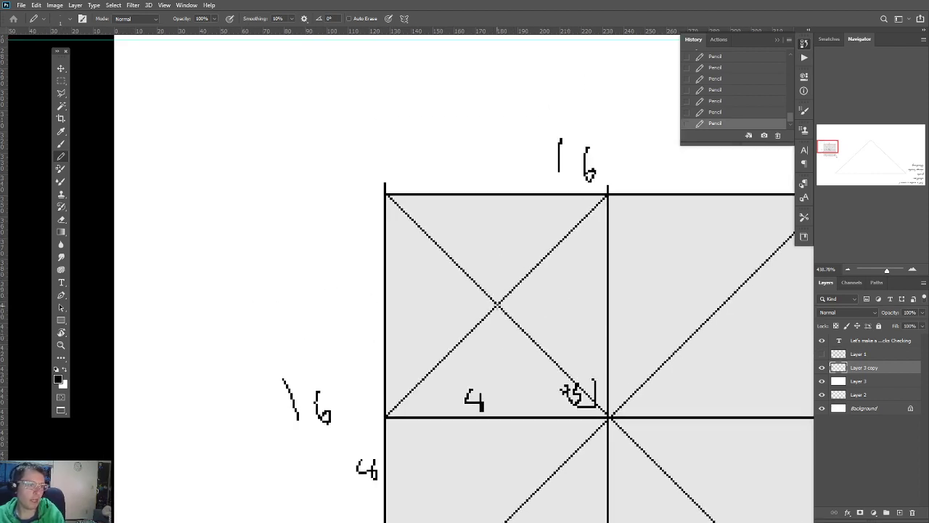
pyautogui.moveTo(498, 305)
pyautogui.mouseDown()
pyautogui.moveTo(574, 305)
pyautogui.moveTo(386, 305)
pyautogui.mouseUp()
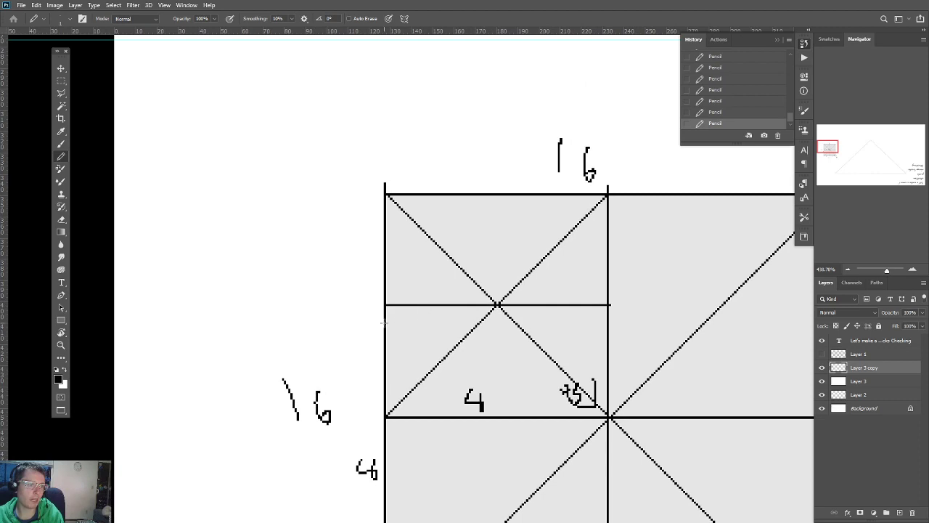
pyautogui.moveTo(496, 305)
pyautogui.mouseDown()
pyautogui.moveTo(486, 191)
pyautogui.moveTo(486, 418)
pyautogui.mouseUp()
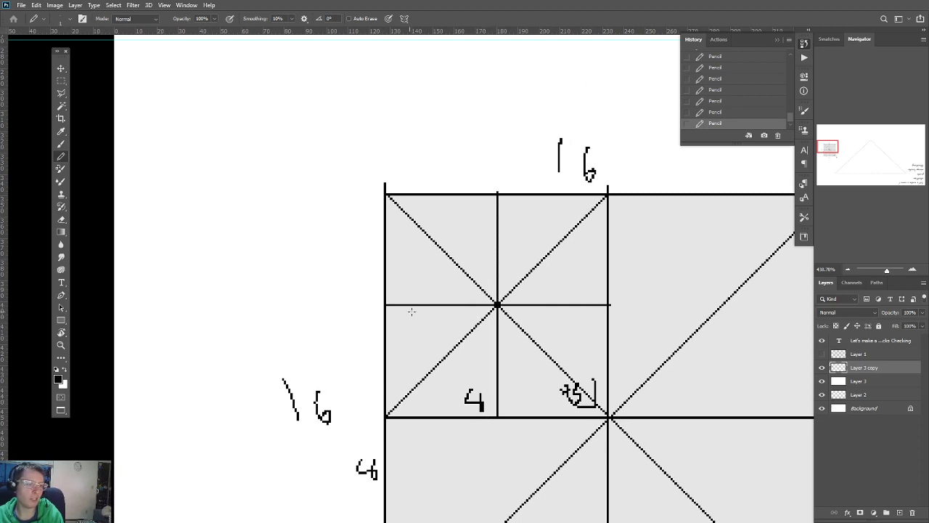
# Step: Handwrite 4 beside the upper and lower halves of the upper-left quadrant's left edge
pyautogui.scroll(2, 426, 317)
pyautogui.moveTo(402, 217); pyautogui.dragTo(432, 360)
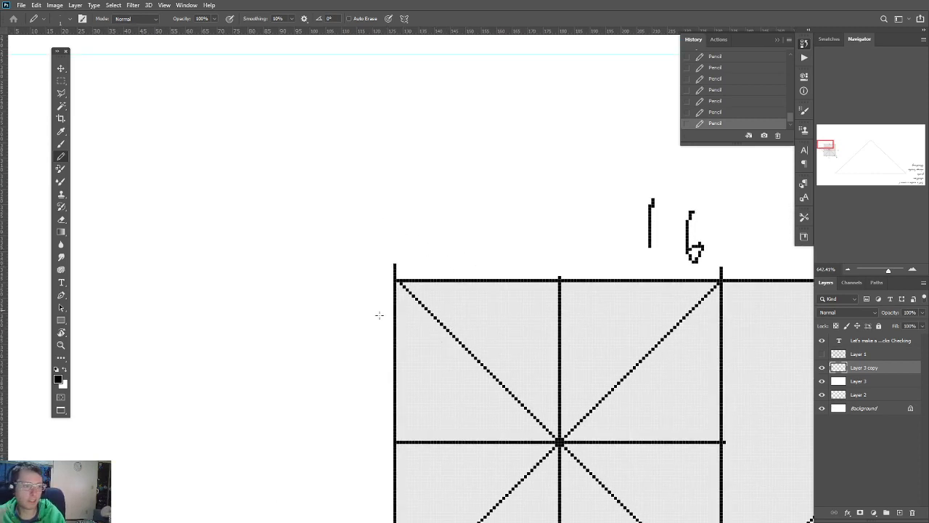
pyautogui.scroll(-1, 457, 373)
pyautogui.scroll(-2, 457, 373)
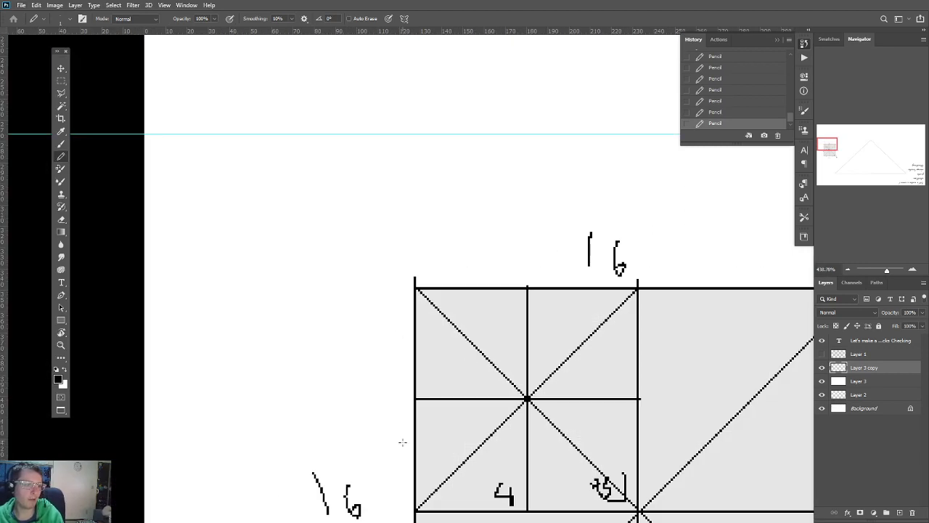
pyautogui.moveTo(385, 337); pyautogui.dragTo(393, 343)
pyautogui.moveTo(391, 327); pyautogui.dragTo(391, 351)
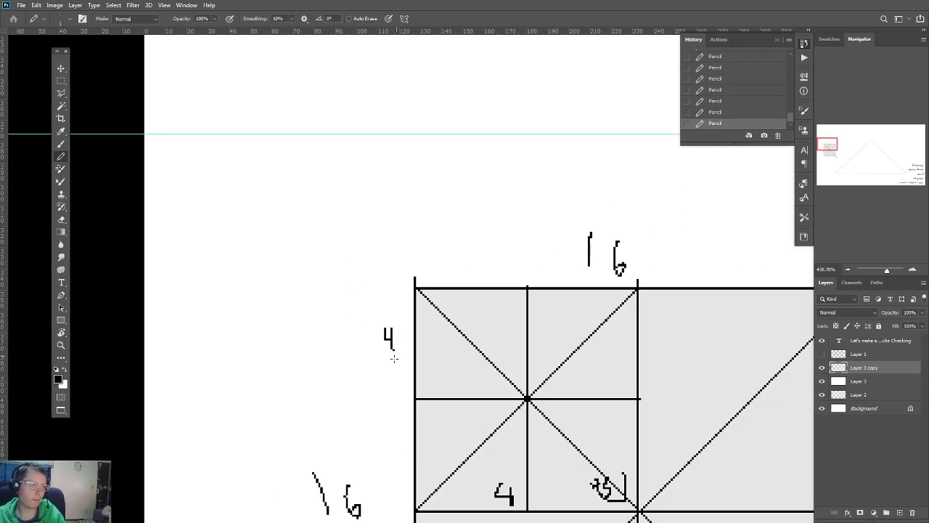
pyautogui.moveTo(391, 435); pyautogui.dragTo(393, 451)
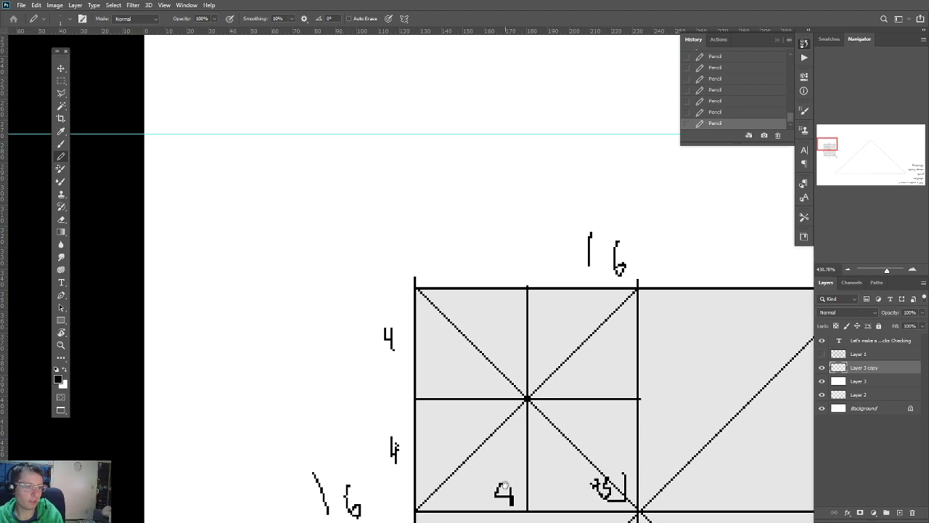
# Step: Subdivide the upper-left quadrant's lower-left cell with a second diagonal and vertical and horizontal lines through its centre
pyautogui.moveTo(506, 481); pyautogui.dragTo(597, 409)
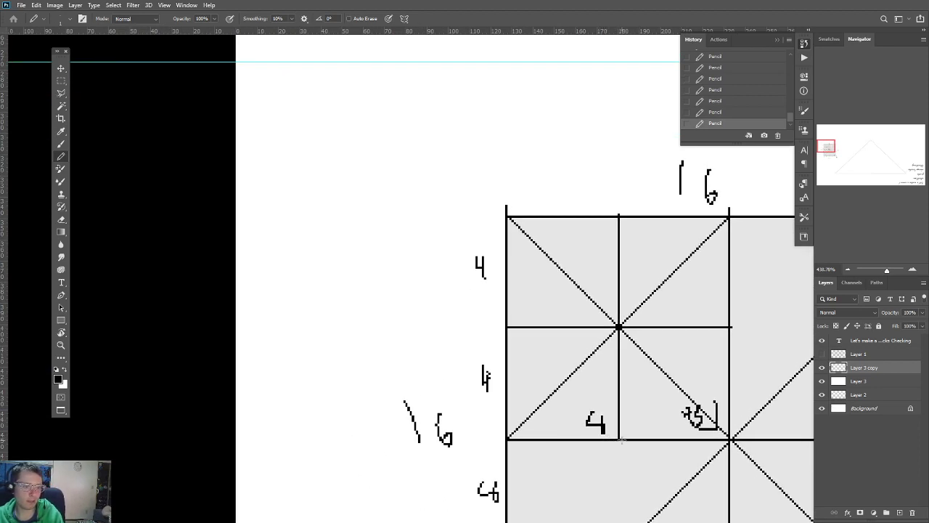
pyautogui.click(506, 327)
pyautogui.keyDown('shift'); pyautogui.click(617, 438); pyautogui.keyUp('shift')
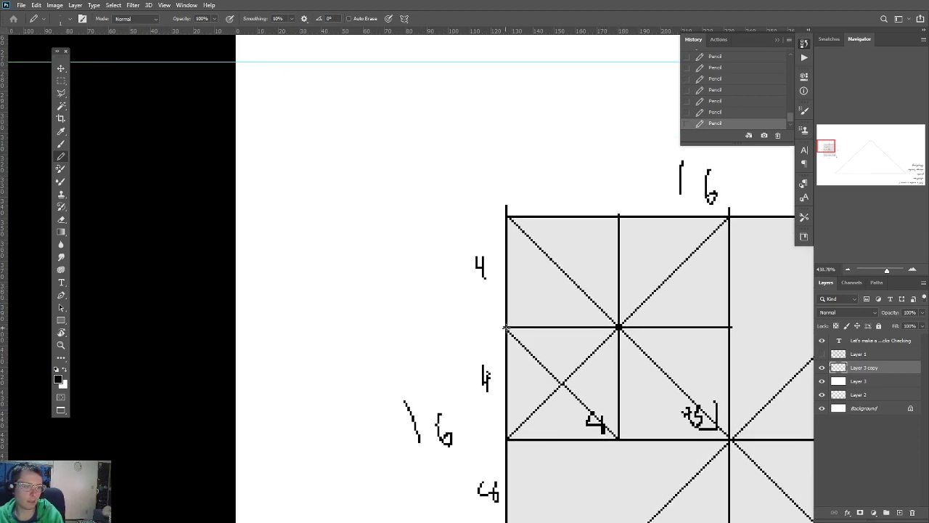
pyautogui.click(561, 382)
pyautogui.keyDown('shift'); pyautogui.click(561, 328); pyautogui.keyUp('shift')
pyautogui.keyDown('shift'); pyautogui.click(562, 430); pyautogui.keyUp('shift')
pyautogui.keyDown('shift'); pyautogui.click(561, 439); pyautogui.keyUp('shift')
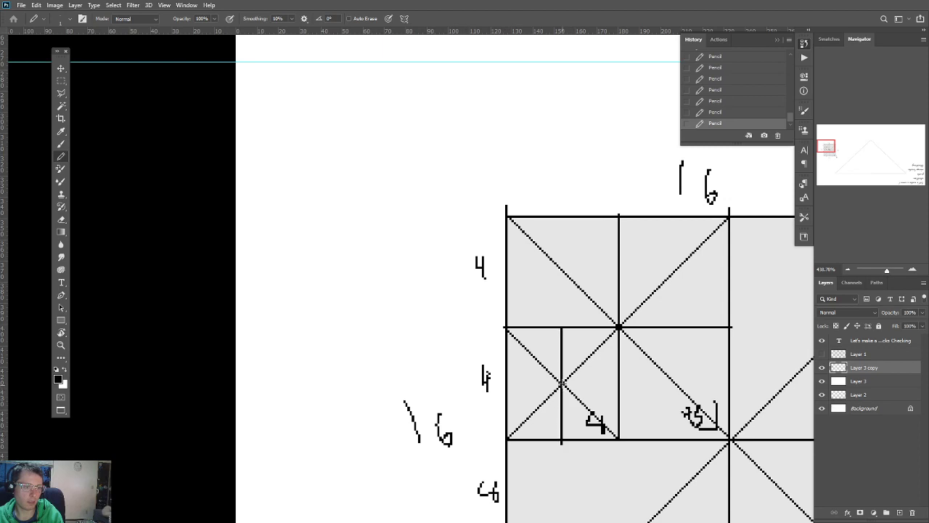
pyautogui.moveTo(561, 379)
pyautogui.mouseDown()
pyautogui.moveTo(625, 380)
pyautogui.moveTo(504, 390)
pyautogui.mouseUp()
# Step: Label the newly subdivided small cell with a handwritten 2 above the existing 4, redoing the first stroke
pyautogui.scroll(5, 592, 397)
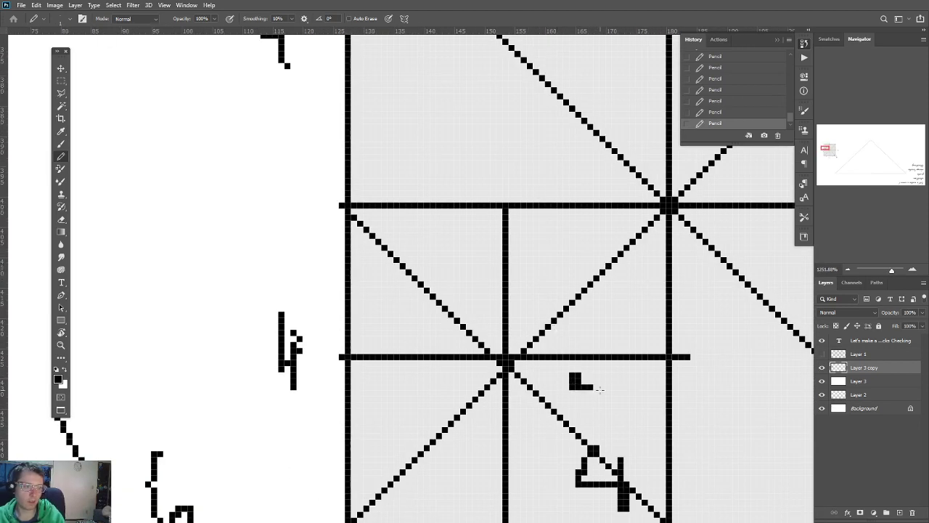
pyautogui.hotkey('ctrl', 'z')
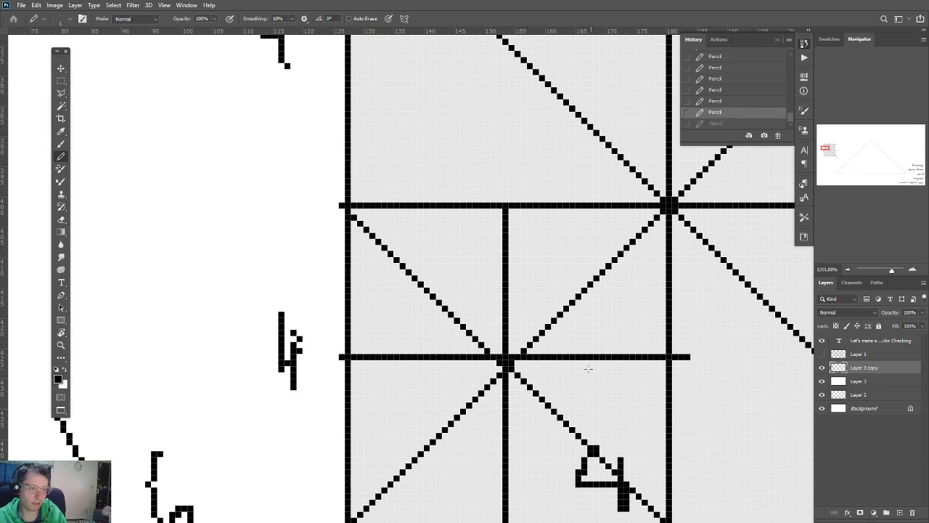
pyautogui.moveTo(583, 371)
pyautogui.mouseDown()
pyautogui.moveTo(590, 423)
pyautogui.moveTo(646, 424)
pyautogui.mouseUp()
pyautogui.scroll(-10, 634, 421)
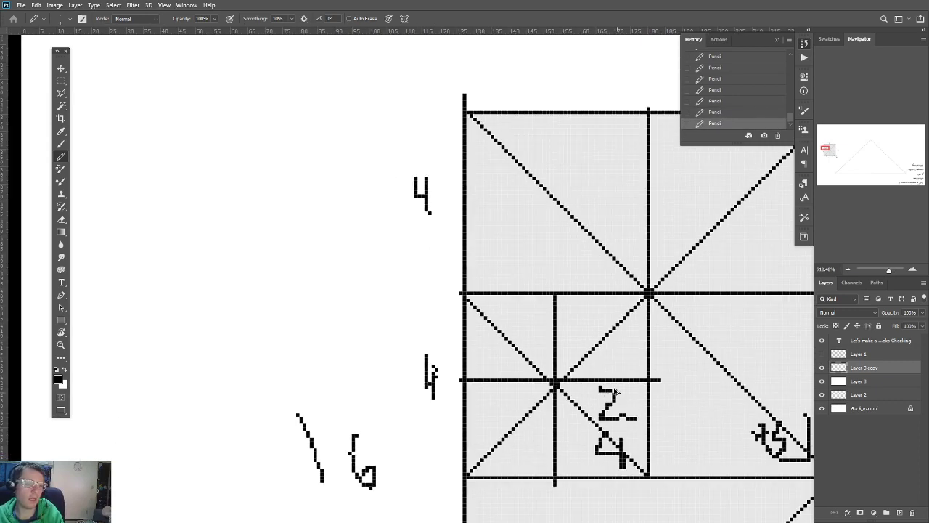
# Step: Pencil the missing straight diagonals across the square's lower-left and upper-right quadrants
pyautogui.moveTo(633, 457); pyautogui.dragTo(603, 398)
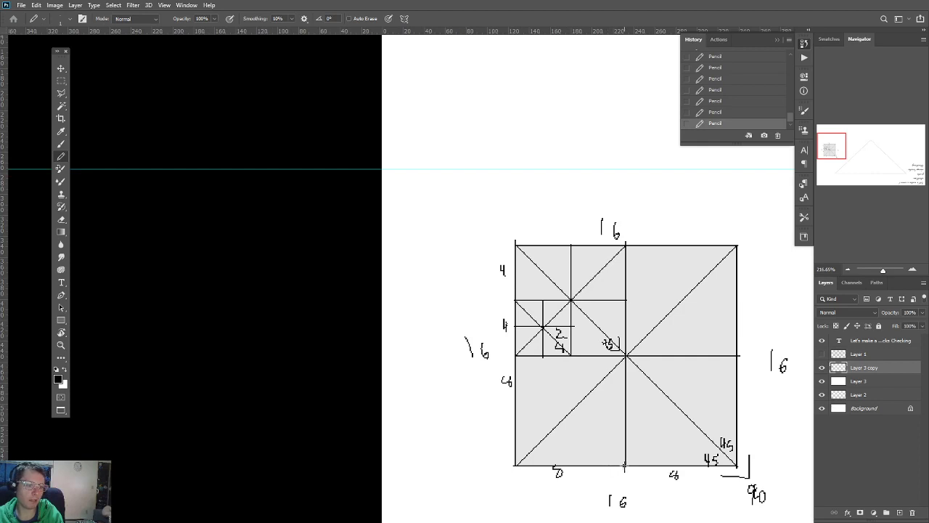
pyautogui.keyDown('shift'); pyautogui.click(515, 355); pyautogui.keyUp('shift')
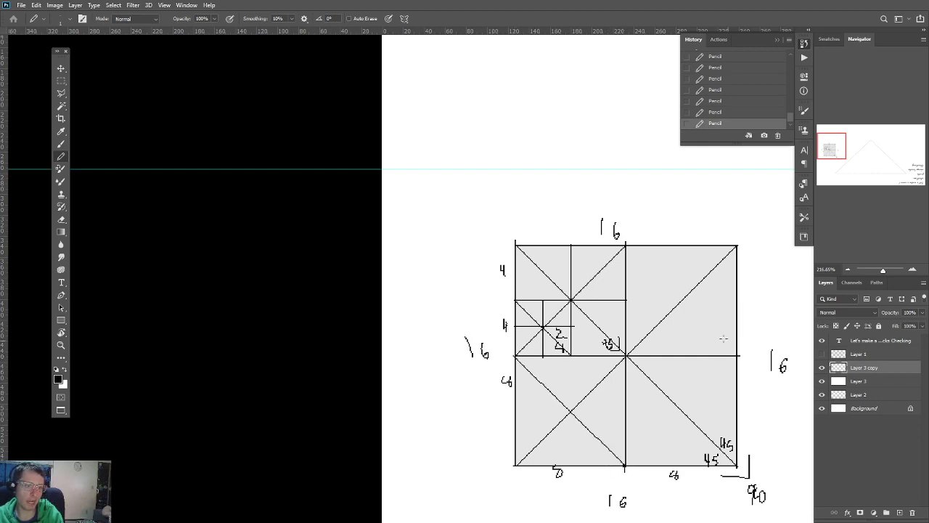
pyautogui.keyDown('shift'); pyautogui.click(626, 246); pyautogui.keyUp('shift')
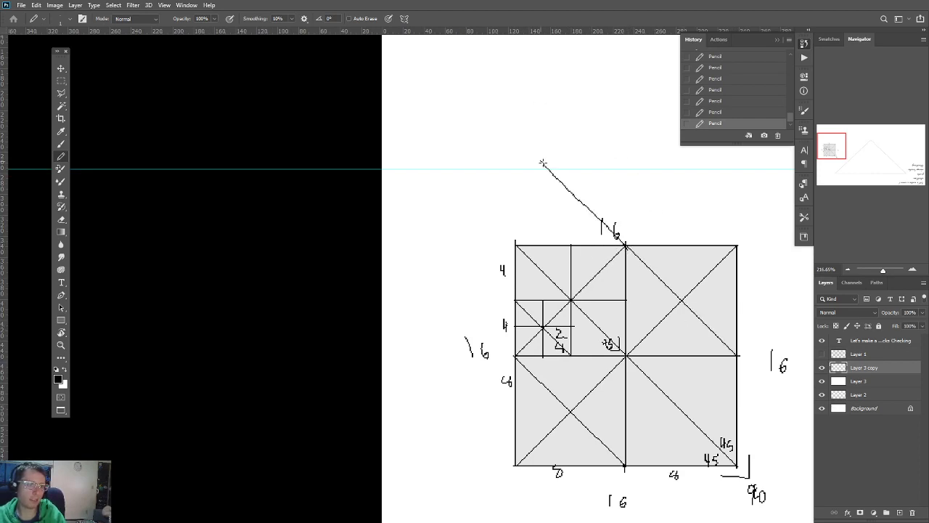
# Step: Extend the parallel diagonals beyond the square's top and left edges as freehand arrows pointing up and to the left
pyautogui.moveTo(540, 149)
pyautogui.mouseDown()
pyautogui.moveTo(525, 150)
pyautogui.moveTo(543, 150)
pyautogui.mouseUp()
pyautogui.moveTo(512, 244); pyautogui.dragTo(480, 198)
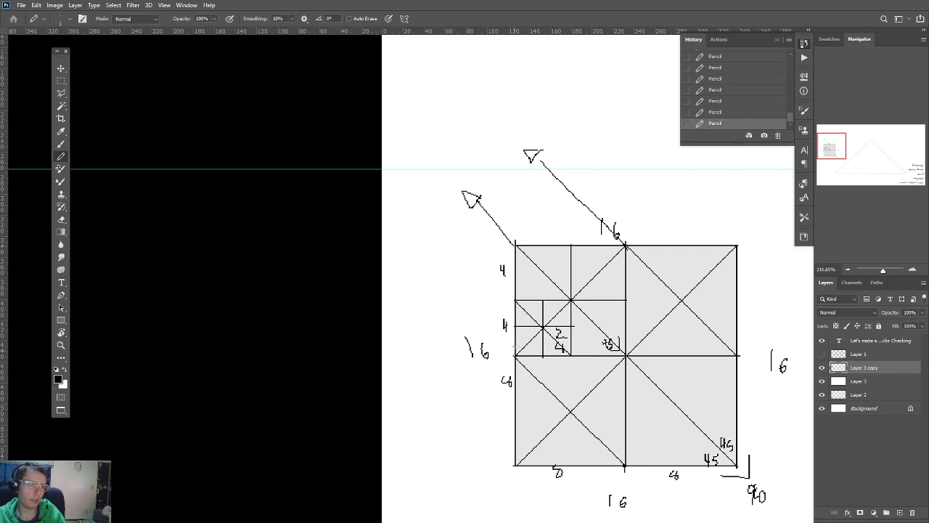
pyautogui.moveTo(513, 298)
pyautogui.mouseDown()
pyautogui.moveTo(477, 263)
pyautogui.moveTo(497, 270)
pyautogui.mouseUp()
pyautogui.moveTo(514, 355)
pyautogui.mouseDown()
pyautogui.moveTo(472, 287)
pyautogui.moveTo(464, 300)
pyautogui.moveTo(472, 289)
pyautogui.mouseUp()
# Step: Examine the large triangle's apex at the guides' crossing and its base corners in relation to the subdivided square
pyautogui.scroll(-8, 495, 243)
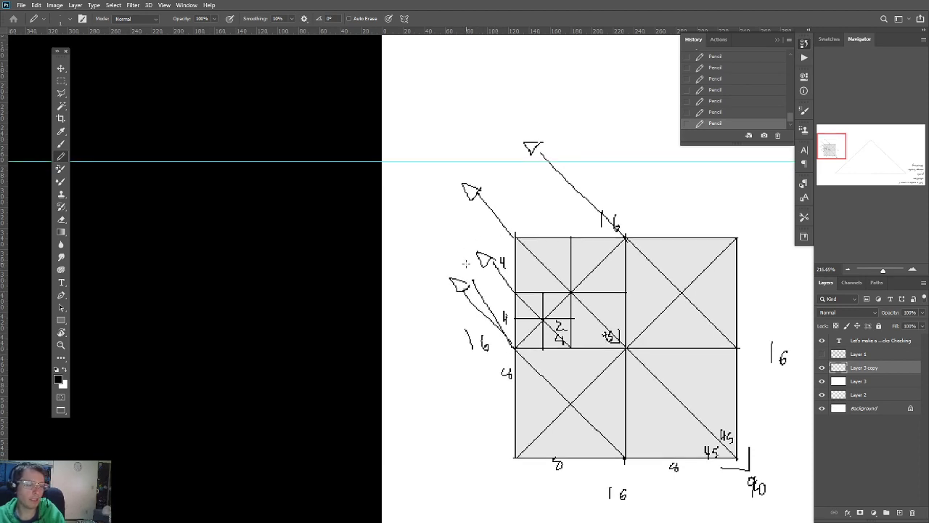
pyautogui.scroll(4, 529, 333)
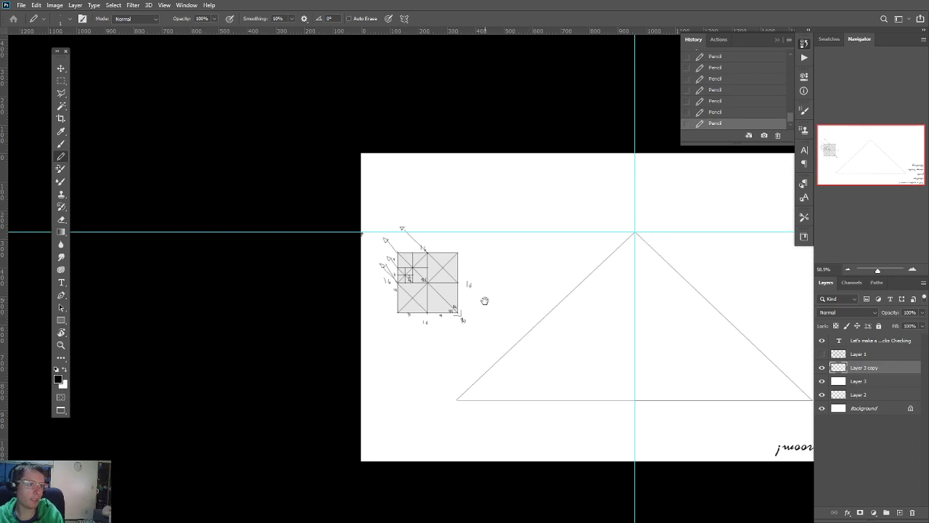
pyautogui.moveTo(485, 301); pyautogui.dragTo(401, 282)
pyautogui.scroll(3, 661, 395)
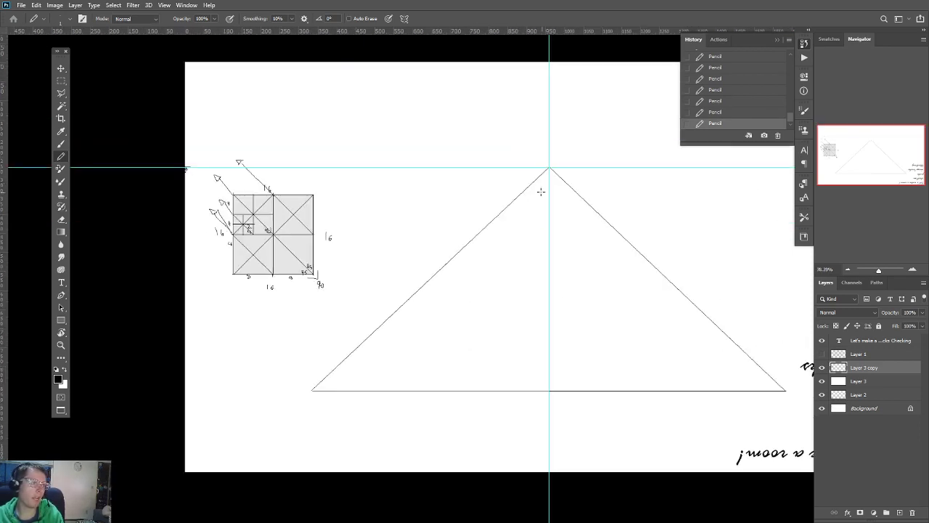
pyautogui.scroll(5, 548, 174)
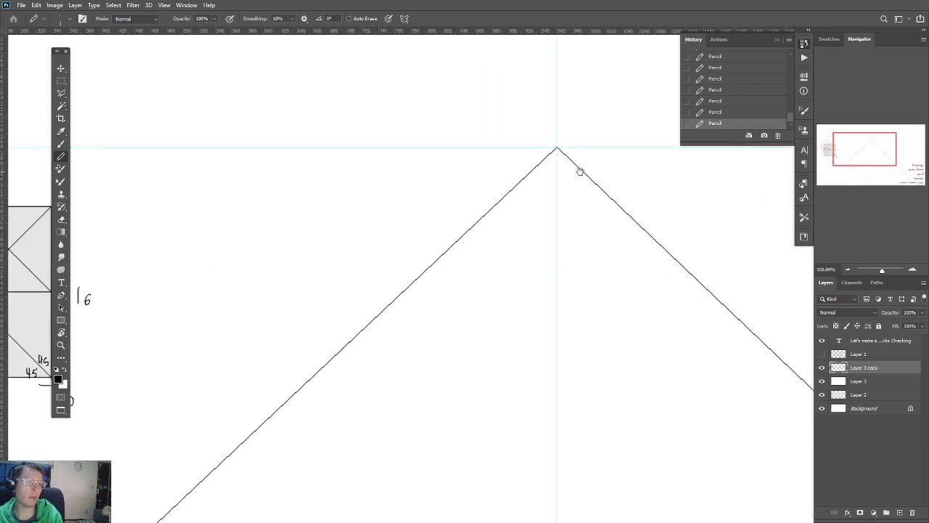
pyautogui.moveTo(601, 181); pyautogui.dragTo(573, 190)
pyautogui.scroll(-5, 512, 196)
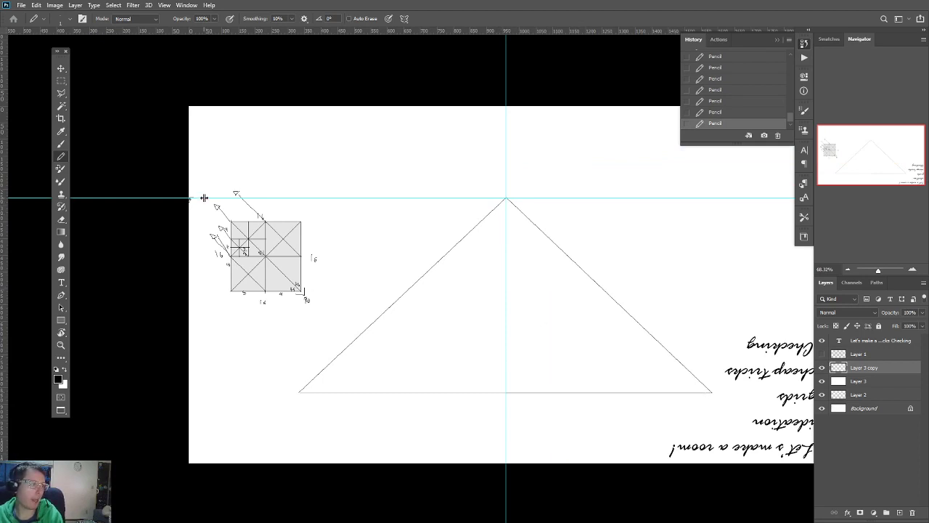
pyautogui.scroll(4, 185, 200)
pyautogui.scroll(-3, 182, 201)
pyautogui.scroll(-2, 196, 222)
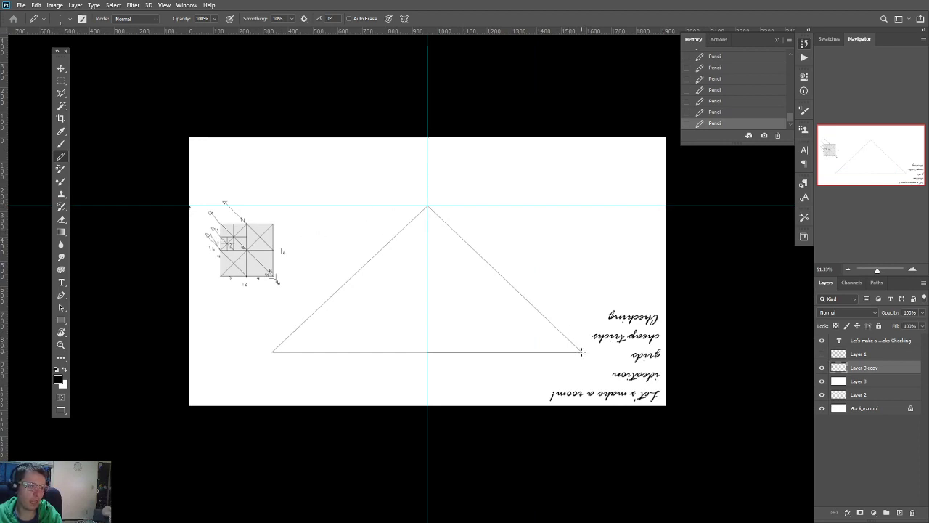
# Step: Pencil a straight line from the triangle's right base corner to where the horizon guide meets the canvas's left edge, and check Layer 3 copy's visibility
pyautogui.keyDown('shift'); pyautogui.click(188, 207); pyautogui.keyUp('shift')
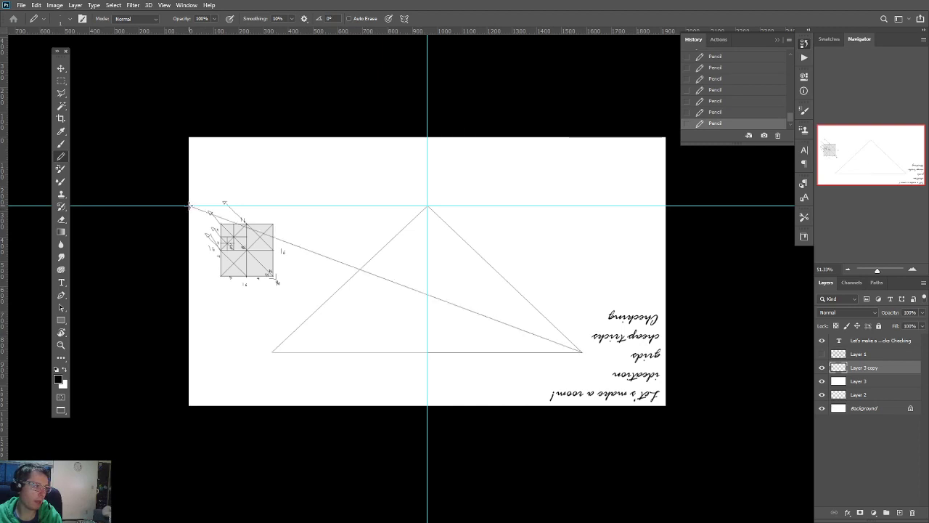
pyautogui.scroll(1, 385, 314)
pyautogui.scroll(5, 346, 262)
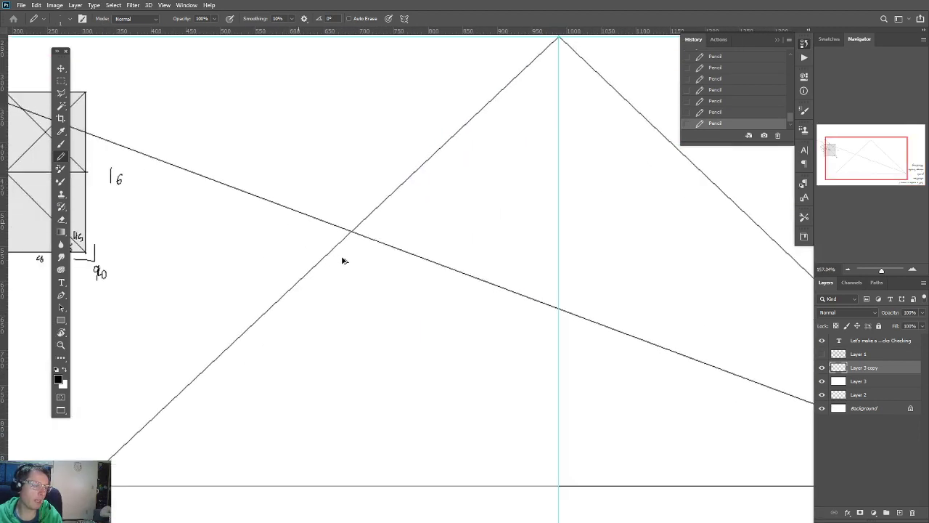
pyautogui.scroll(-5, 208, 247)
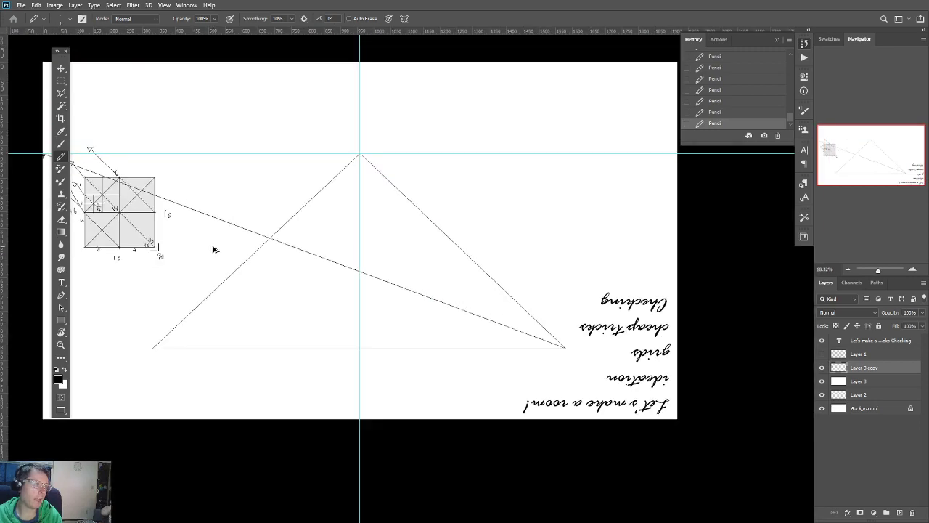
pyautogui.scroll(5, 104, 239)
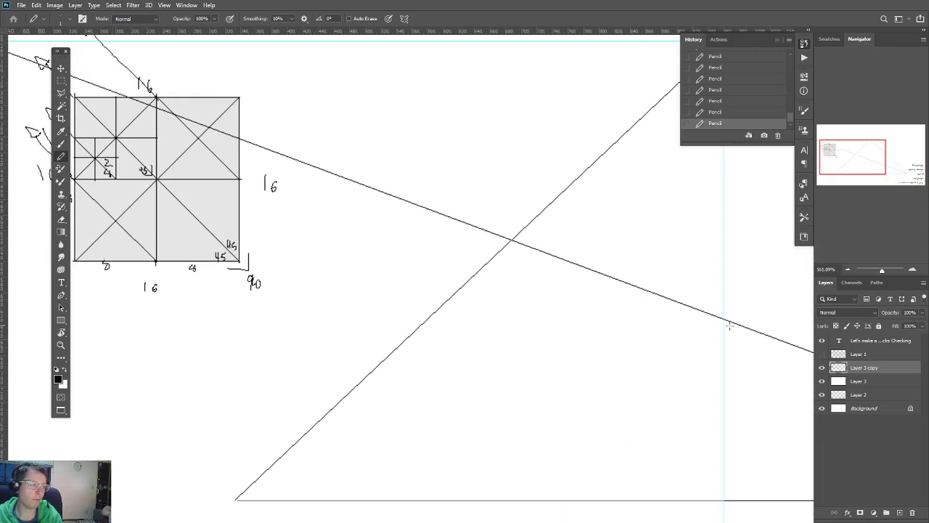
pyautogui.click(822, 367)
pyautogui.click(822, 368)
# Step: Pencil a straight line from the triangle's left base corner to where the horizon guide meets the canvas's right edge
pyautogui.scroll(-3, 418, 318)
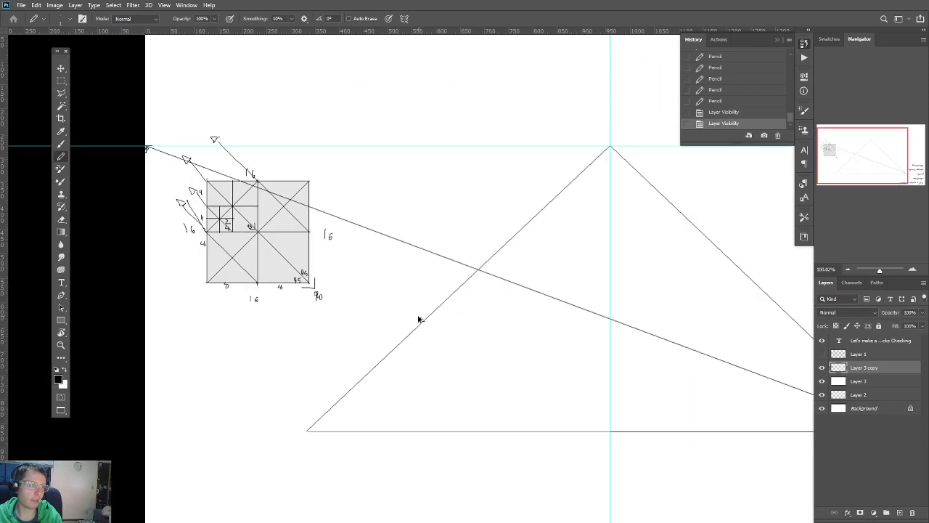
pyautogui.scroll(-2, 418, 318)
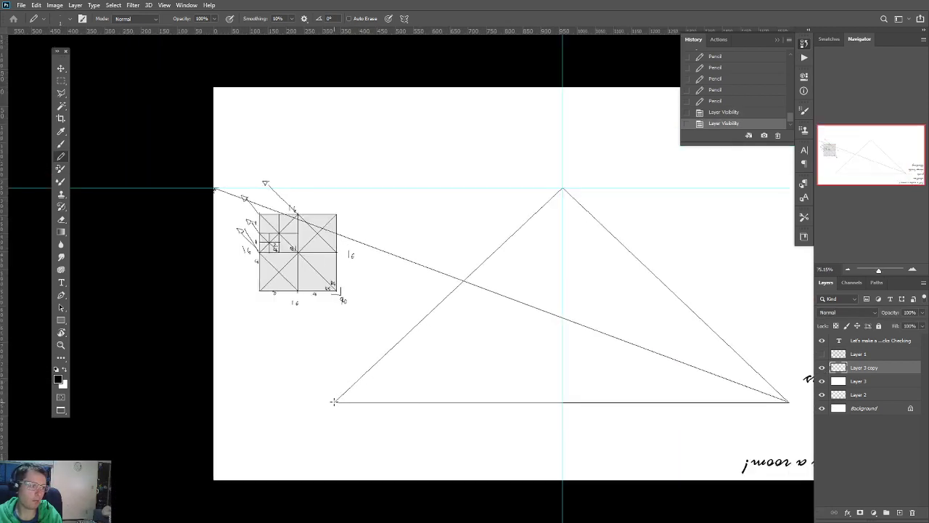
pyautogui.moveTo(556, 353); pyautogui.dragTo(332, 379)
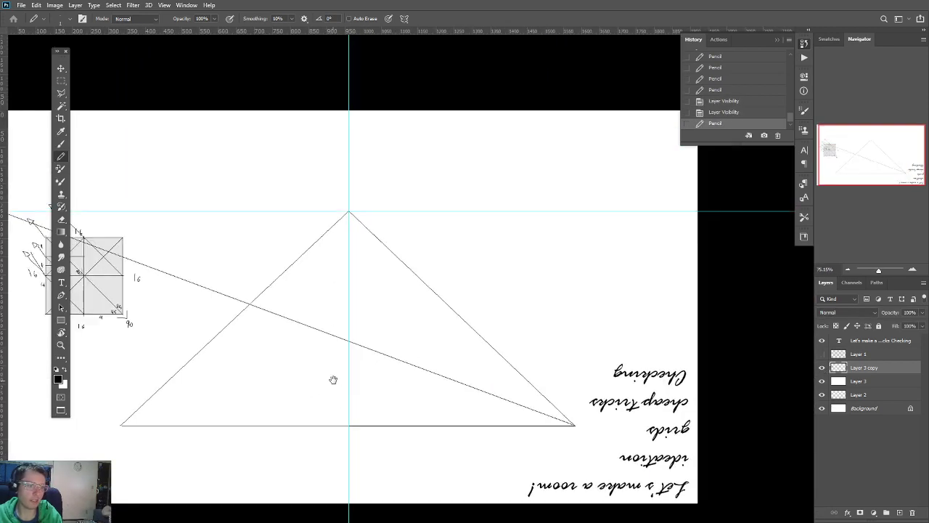
pyautogui.keyDown('shift'); pyautogui.click(697, 212); pyautogui.keyUp('shift')
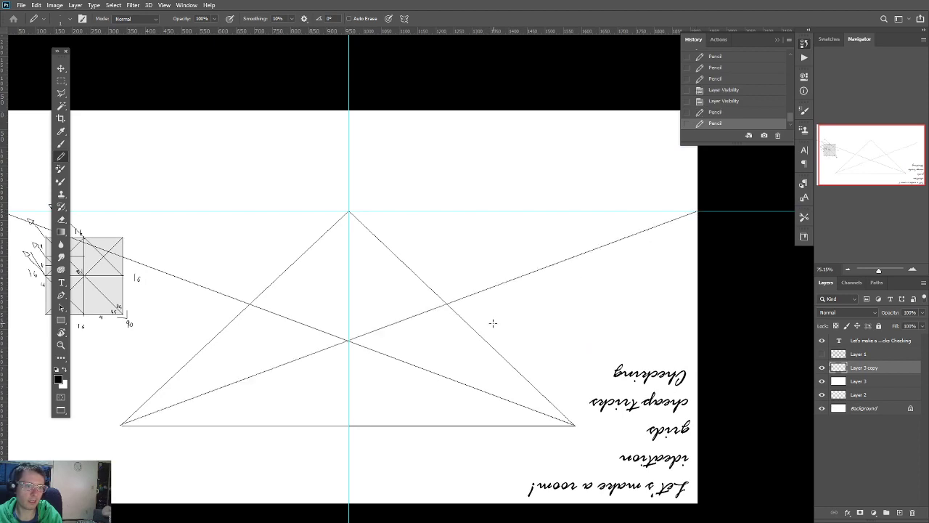
# Step: Pencil a horizontal line across the triangle, joining the two points where the long diagonals cross its sides
pyautogui.scroll(3, 476, 332)
pyautogui.moveTo(379, 291); pyautogui.dragTo(509, 289)
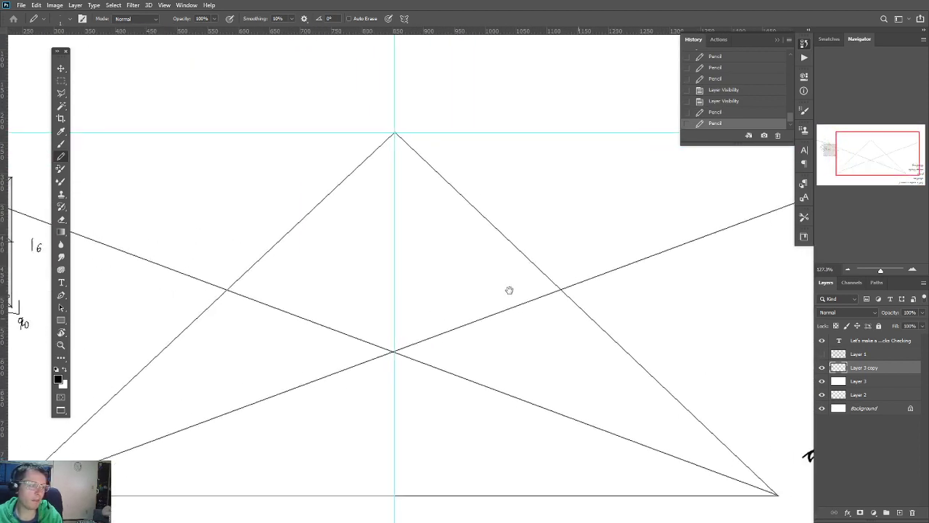
pyautogui.scroll(2, 554, 286)
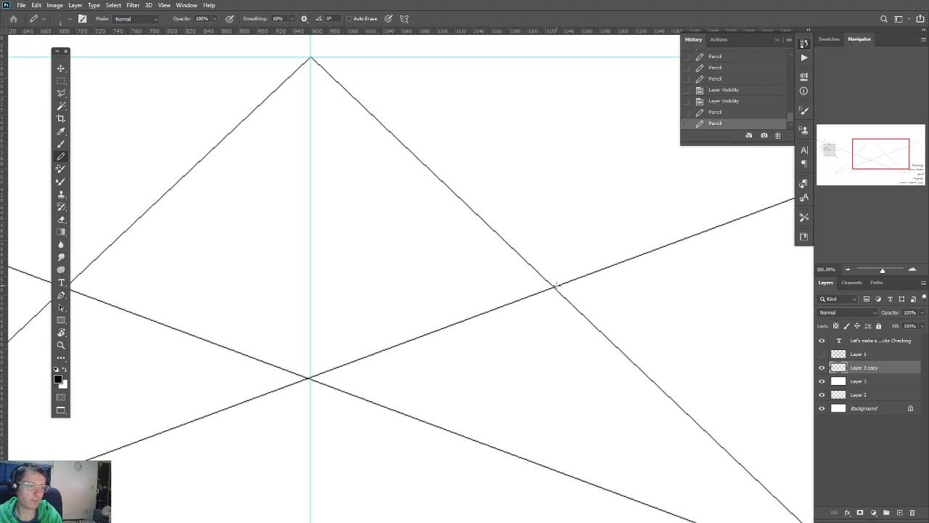
pyautogui.moveTo(553, 287)
pyautogui.mouseDown()
pyautogui.moveTo(247, 244)
pyautogui.moveTo(84, 258)
pyautogui.mouseUp()
pyautogui.scroll(-3, 157, 282)
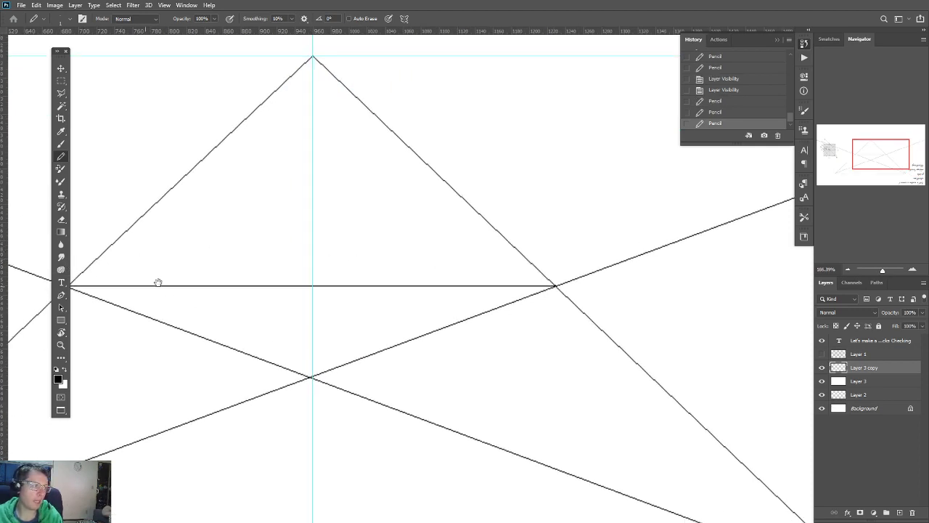
pyautogui.scroll(-3, 299, 273)
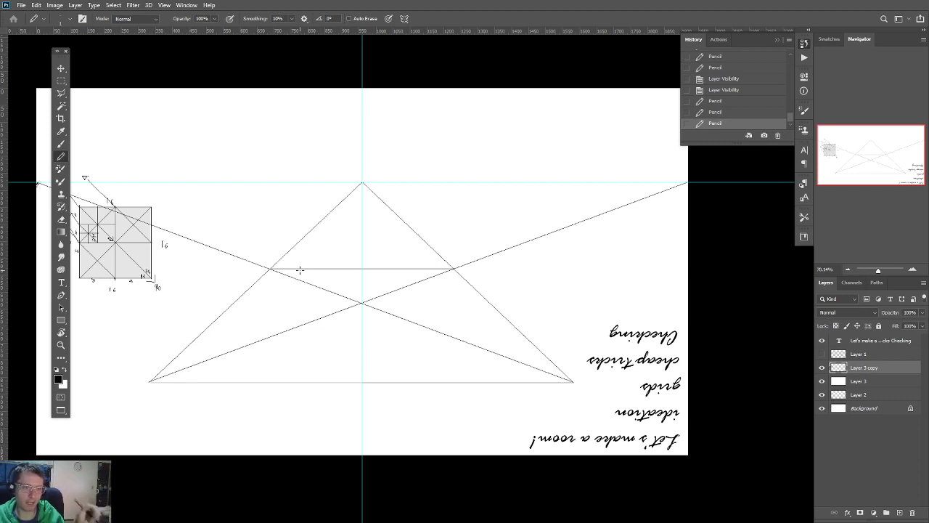
pyautogui.scroll(3, 309, 295)
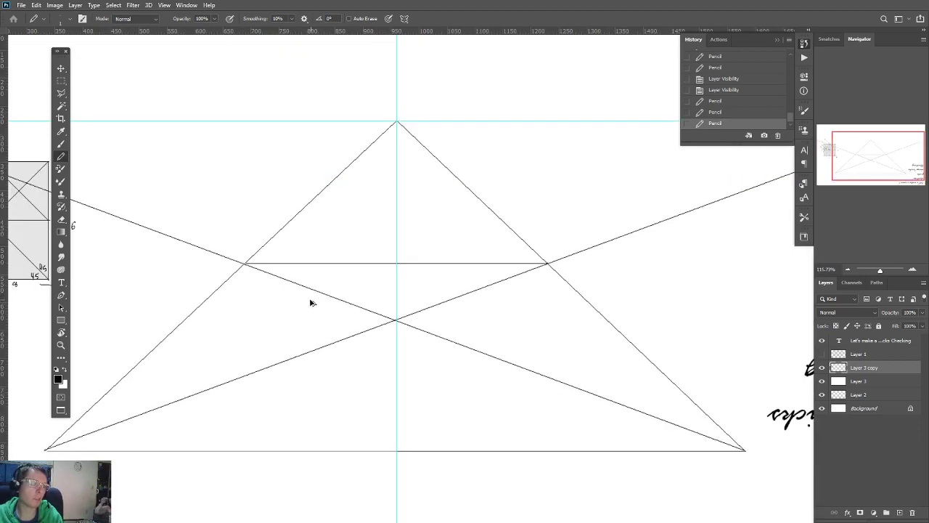
pyautogui.scroll(-2, 312, 303)
pyautogui.moveTo(332, 324); pyautogui.dragTo(404, 352)
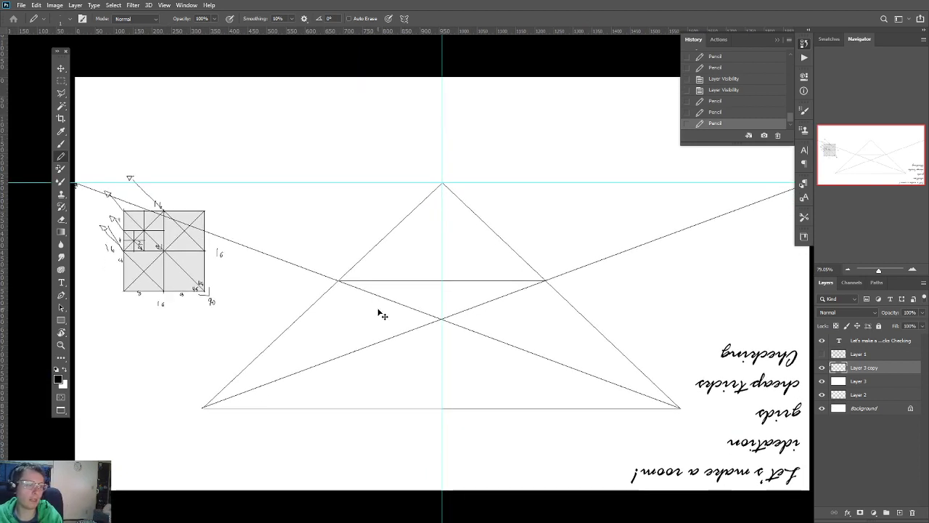
# Step: Erase the subdivided square with its handwritten labels and arrows, along with the overlapping left end of the long diagonal
pyautogui.scroll(-5, 379, 315)
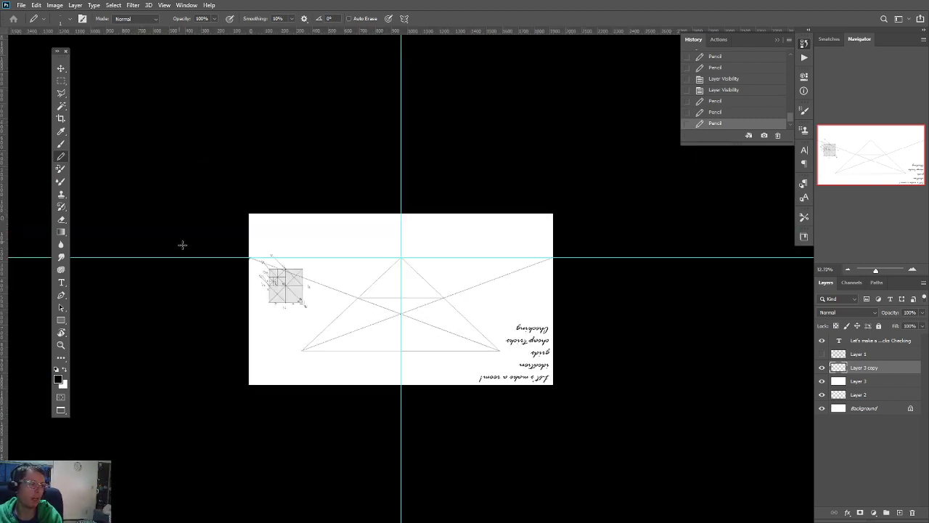
pyautogui.scroll(1, 246, 276)
pyautogui.press('e')
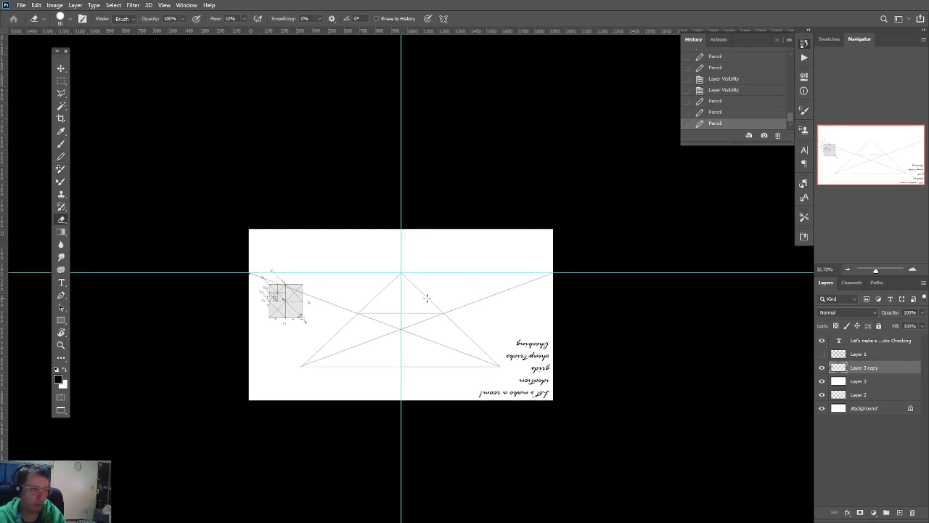
pyautogui.moveTo(287, 295)
pyautogui.mouseDown()
pyautogui.moveTo(285, 334)
pyautogui.moveTo(273, 240)
pyautogui.moveTo(260, 275)
pyautogui.mouseUp()
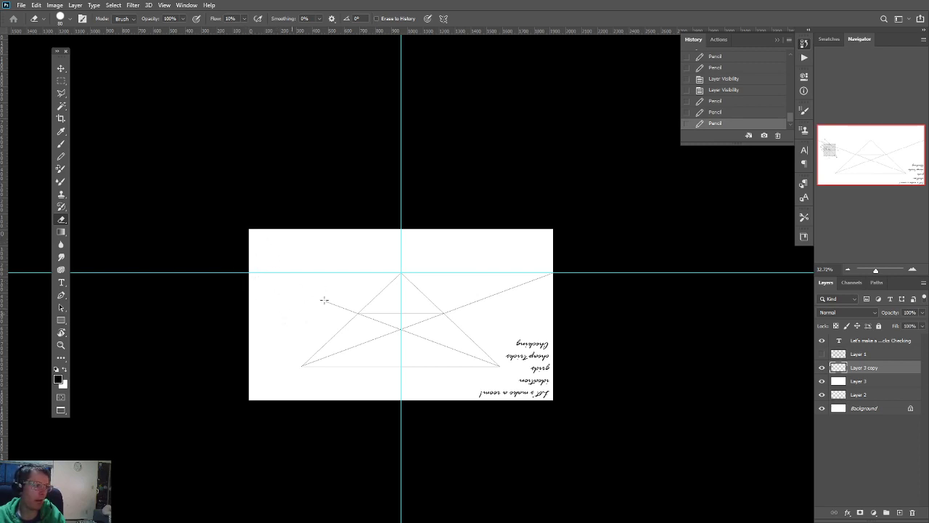
# Step: Erase both diagonals' extensions beyond the trapezoid's short edge on Layer 3 copy, undoing the erasure that also removes the triangle's apex
pyautogui.moveTo(348, 299); pyautogui.dragTo(335, 311)
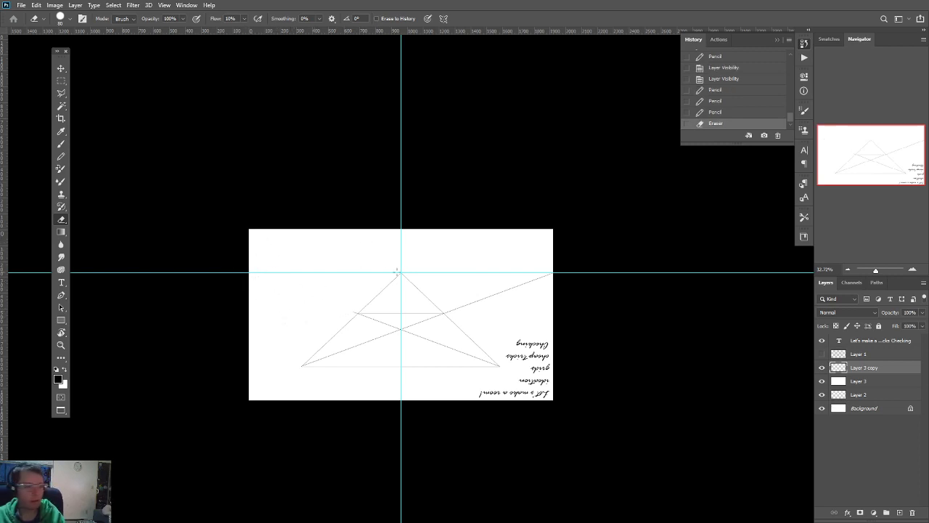
pyautogui.moveTo(427, 296); pyautogui.dragTo(403, 269)
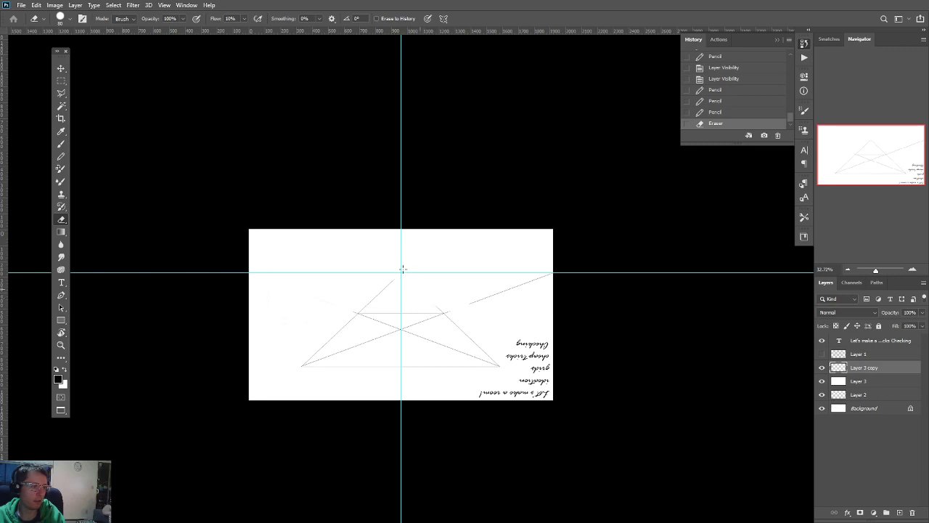
pyautogui.moveTo(356, 304)
pyautogui.mouseDown()
pyautogui.moveTo(560, 260)
pyautogui.moveTo(527, 268)
pyautogui.moveTo(536, 280)
pyautogui.mouseUp()
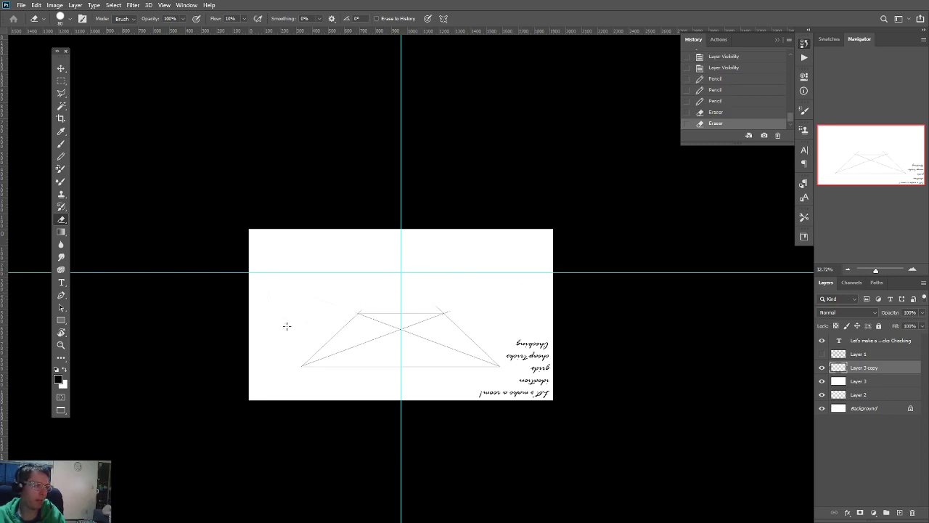
pyautogui.scroll(5, 421, 349)
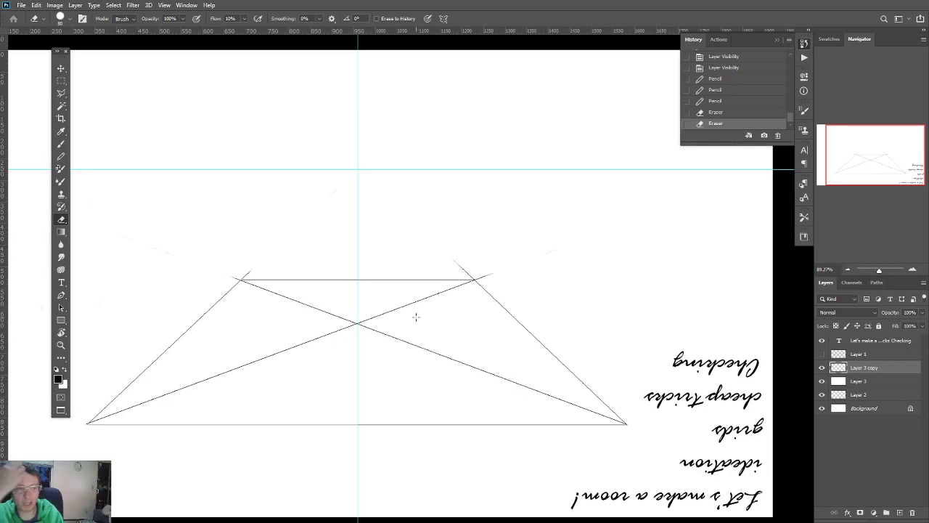
pyautogui.scroll(2, 400, 293)
pyautogui.scroll(-4, 405, 303)
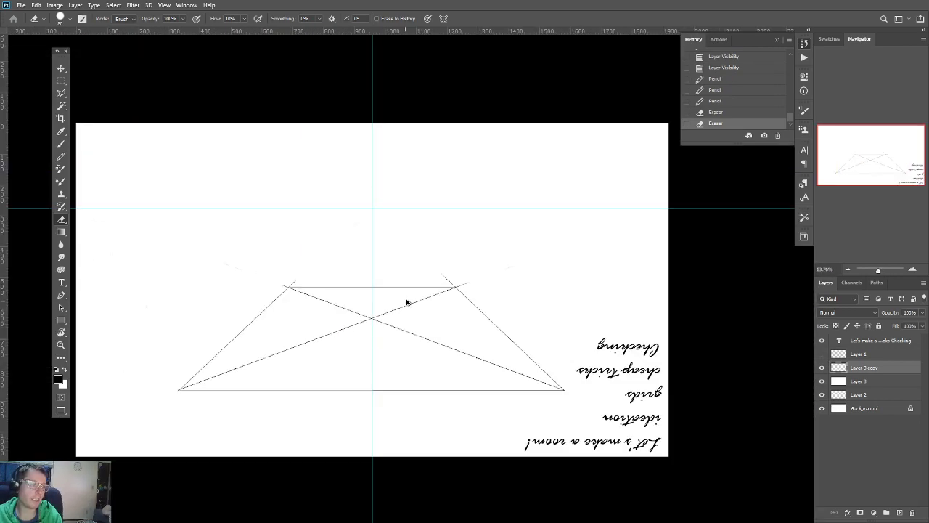
pyautogui.hotkey('ctrl', 'z')
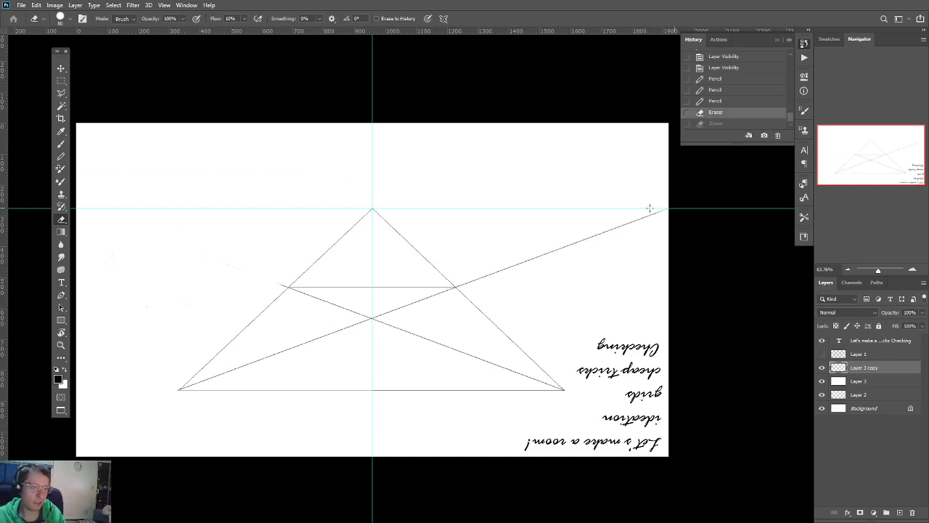
pyautogui.moveTo(649, 208)
pyautogui.mouseDown()
pyautogui.moveTo(610, 235)
pyautogui.moveTo(512, 253)
pyautogui.moveTo(472, 274)
pyautogui.mouseUp()
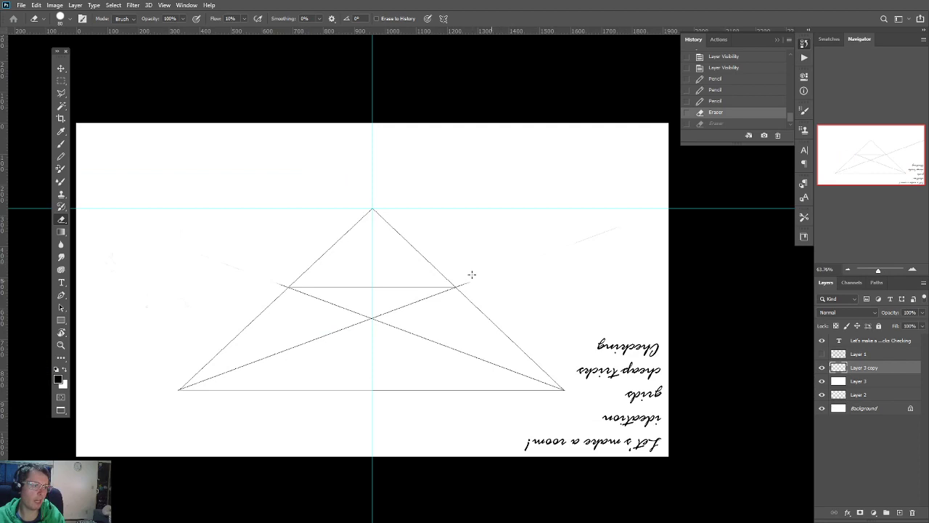
# Step: Try erasing the triangle's inner lines and pencilling horizontal strokes across it, undoing each attempt
pyautogui.moveTo(421, 345)
pyautogui.mouseDown()
pyautogui.moveTo(380, 284)
pyautogui.moveTo(532, 381)
pyautogui.moveTo(391, 304)
pyautogui.moveTo(435, 334)
pyautogui.moveTo(423, 268)
pyautogui.moveTo(372, 268)
pyautogui.moveTo(384, 286)
pyautogui.moveTo(318, 330)
pyautogui.moveTo(328, 321)
pyautogui.moveTo(332, 347)
pyautogui.moveTo(301, 342)
pyautogui.moveTo(273, 375)
pyautogui.moveTo(273, 338)
pyautogui.moveTo(248, 355)
pyautogui.moveTo(248, 347)
pyautogui.moveTo(284, 314)
pyautogui.mouseUp()
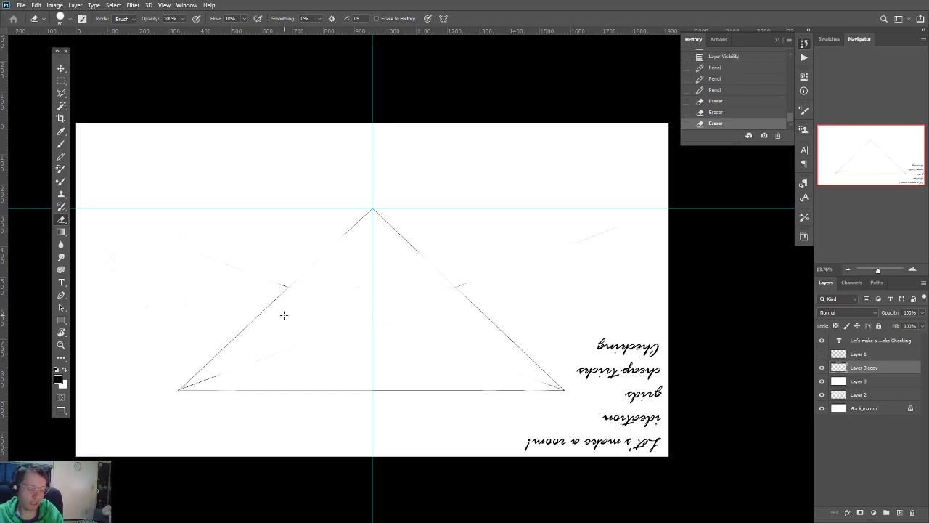
pyautogui.press('b')
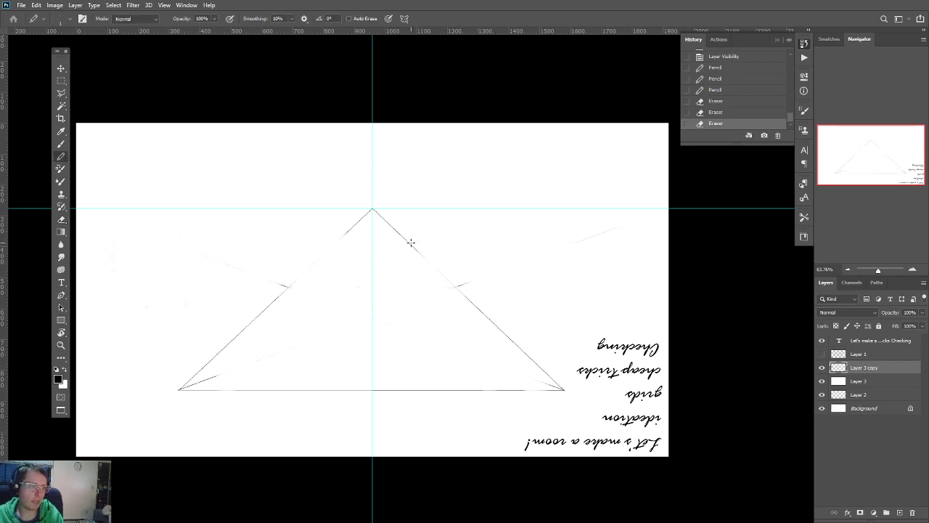
pyautogui.moveTo(411, 242); pyautogui.dragTo(338, 246)
pyautogui.hotkey('ctrl', 'z')
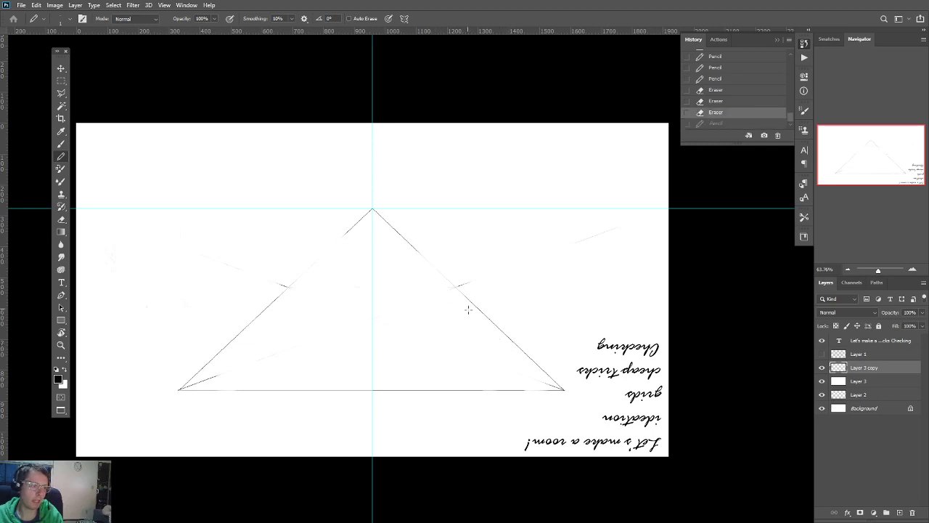
pyautogui.moveTo(481, 311)
pyautogui.mouseDown()
pyautogui.moveTo(359, 290)
pyautogui.moveTo(279, 312)
pyautogui.mouseUp()
pyautogui.hotkey('ctrl', 'z')
pyautogui.moveTo(523, 354)
pyautogui.mouseDown()
pyautogui.moveTo(423, 332)
pyautogui.moveTo(270, 328)
pyautogui.moveTo(229, 338)
pyautogui.mouseUp()
pyautogui.hotkey('ctrl', 'z')
pyautogui.moveTo(439, 273); pyautogui.dragTo(304, 270)
pyautogui.hotkey('ctrl', 'z')
pyautogui.hotkey('ctrl', 'z')
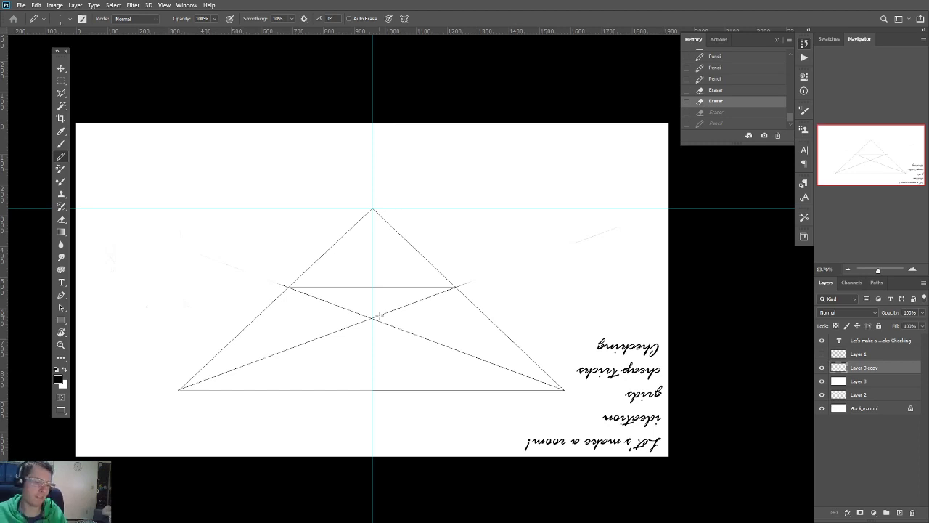
pyautogui.hotkey('alt', 'Tab')
pyautogui.hotkey('alt', 'Tab')
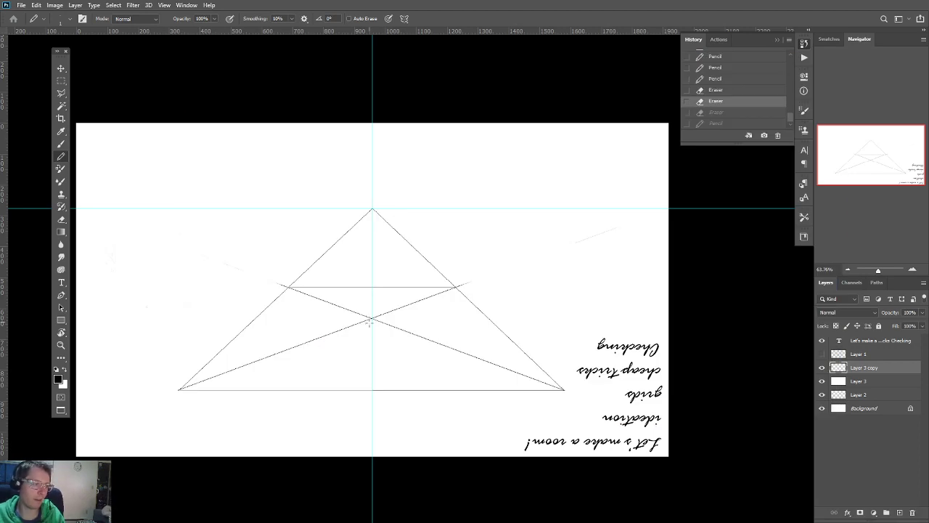
# Step: Place a pencil dot at the triangle's apex where the guides cross, and select the Line tool
pyautogui.scroll(-3, 350, 320)
pyautogui.scroll(5, 346, 321)
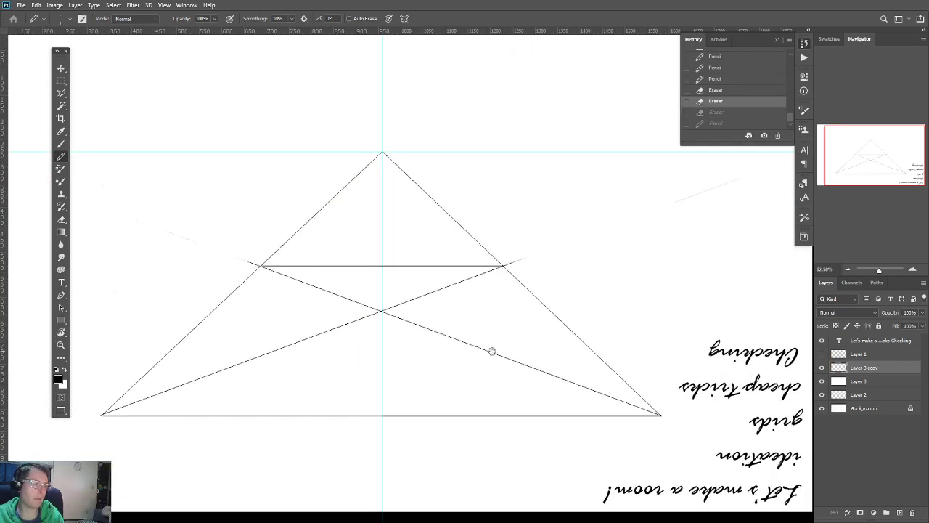
pyautogui.moveTo(492, 352); pyautogui.dragTo(480, 402)
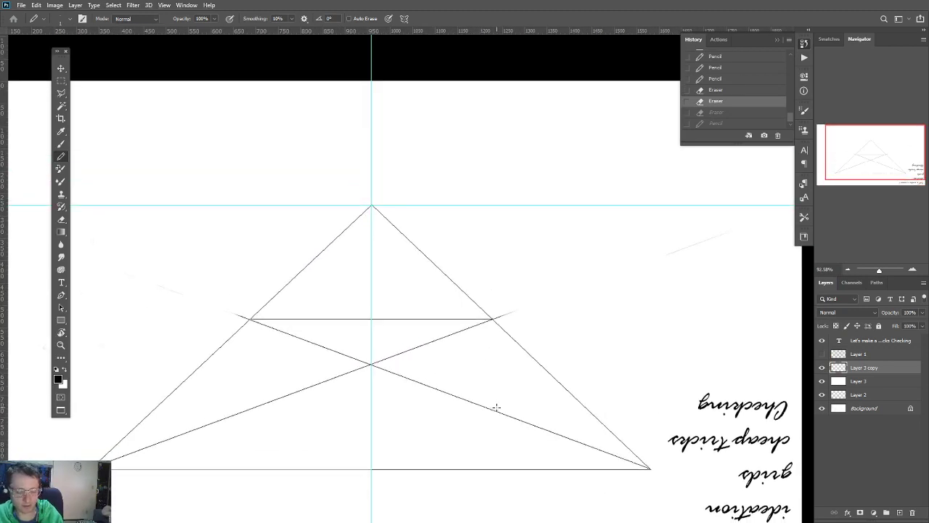
pyautogui.moveTo(386, 363); pyautogui.dragTo(448, 363)
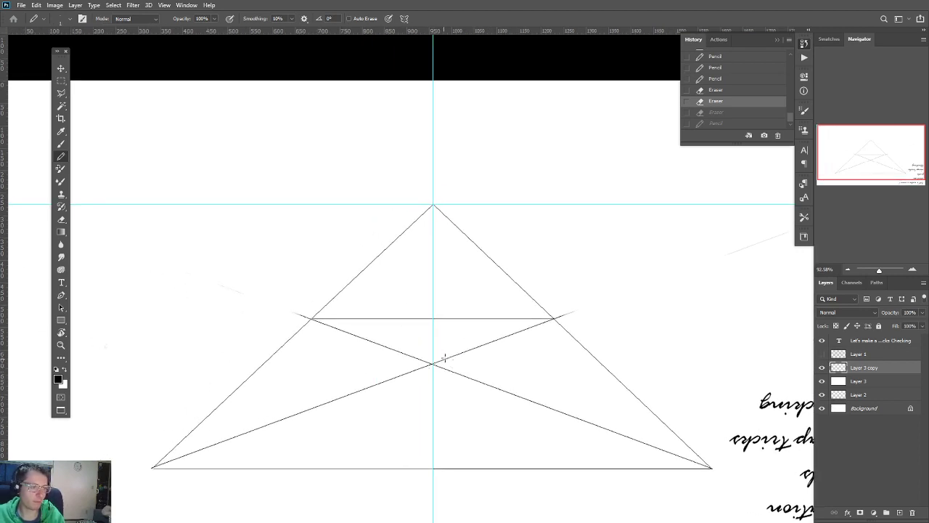
pyautogui.click(434, 209)
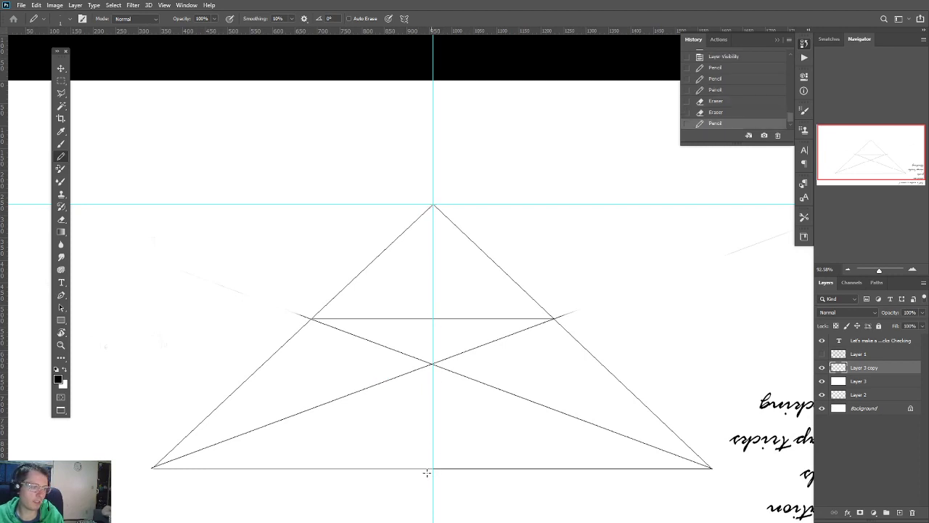
pyautogui.click(63, 321)
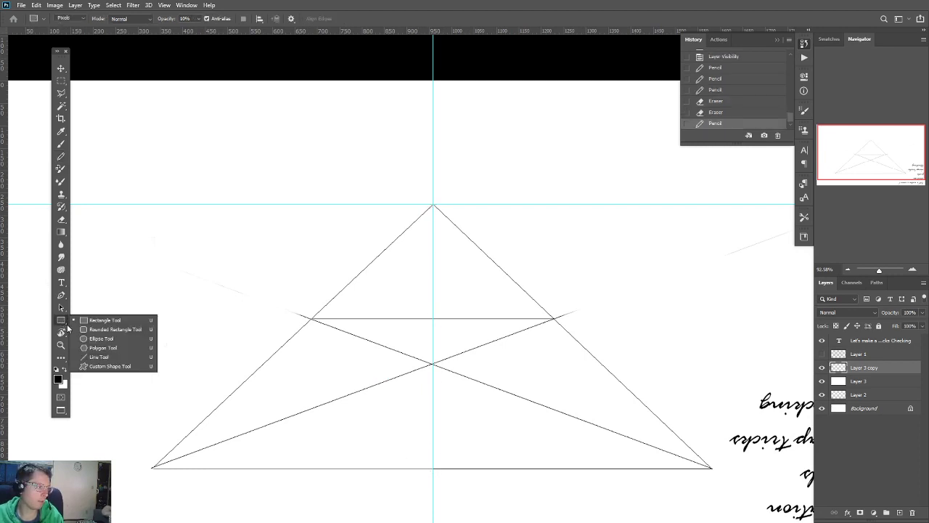
pyautogui.click(86, 356)
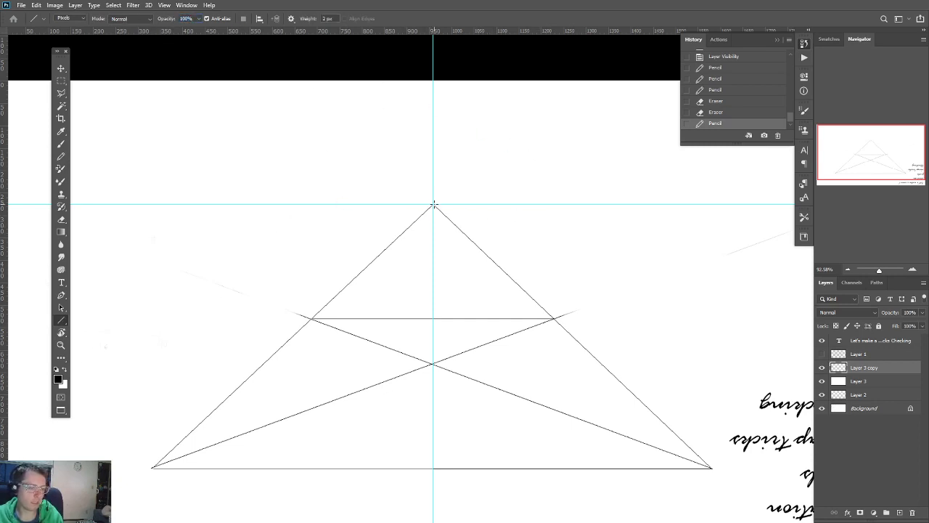
# Step: Erase the triangle's sides between the apex and the trapezoid's short edge
pyautogui.press('e')
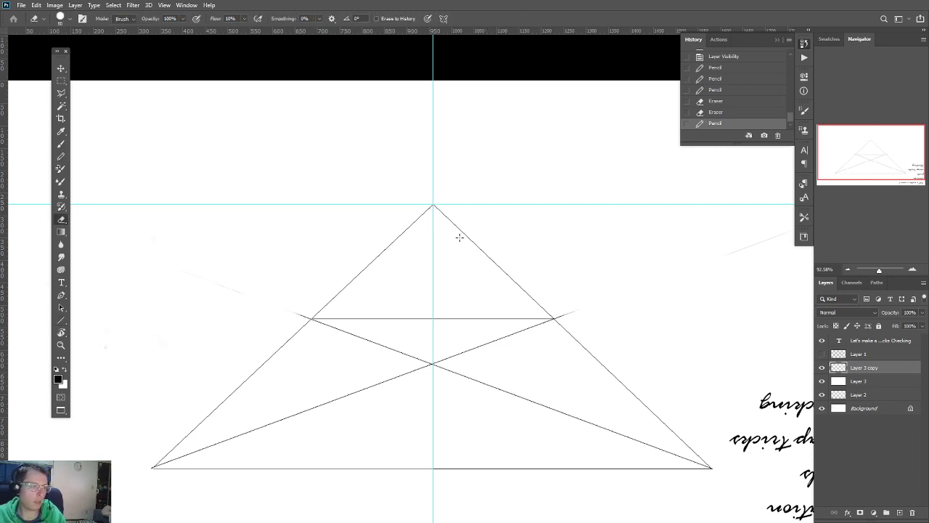
pyautogui.moveTo(459, 237); pyautogui.dragTo(525, 280)
pyautogui.moveTo(583, 320)
pyautogui.mouseDown()
pyautogui.moveTo(426, 248)
pyautogui.moveTo(425, 196)
pyautogui.moveTo(423, 222)
pyautogui.moveTo(271, 299)
pyautogui.moveTo(294, 313)
pyautogui.mouseUp()
# Step: Set the hard round eraser's flow to 100% and erase leftover line stubs around the short edge and the faint stray diagonal
pyautogui.rightClick(312, 258)
pyautogui.click(333, 324)
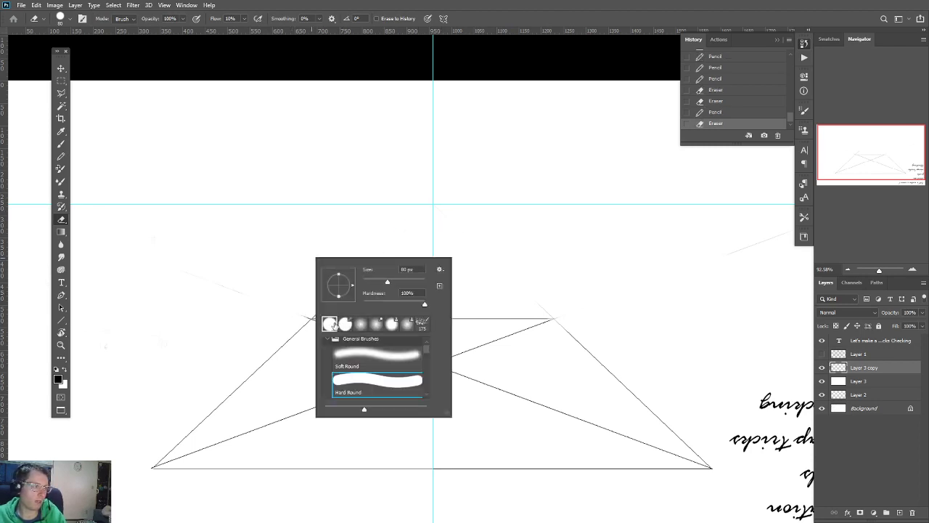
pyautogui.scroll(1, 390, 376)
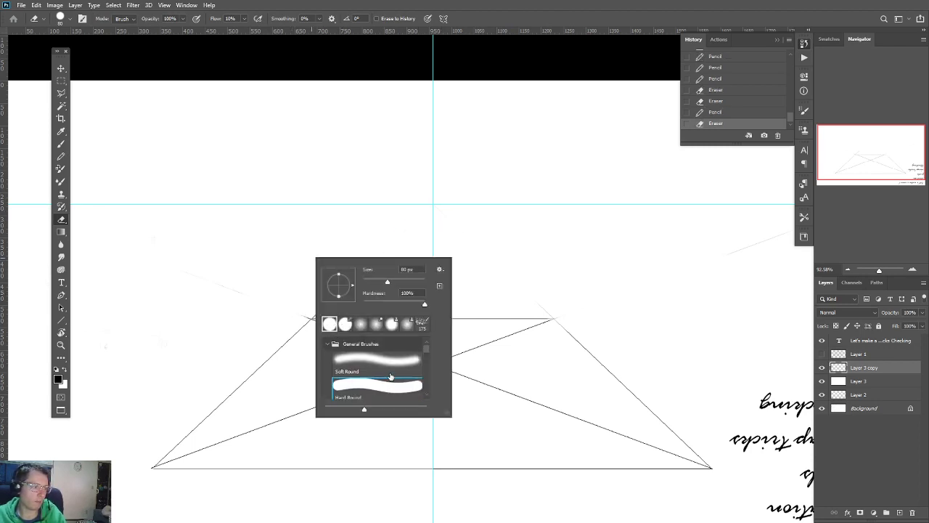
pyautogui.click(197, 103)
pyautogui.moveTo(220, 14); pyautogui.dragTo(674, 150)
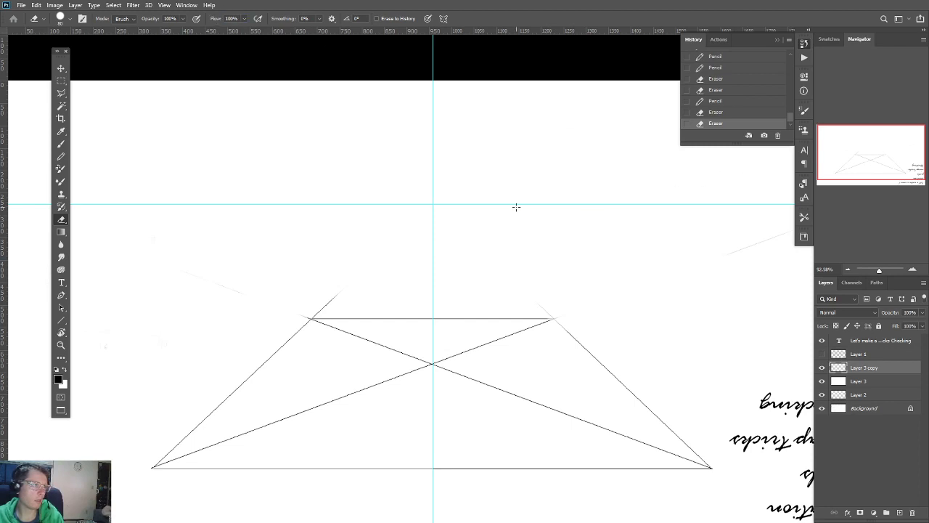
pyautogui.moveTo(556, 267)
pyautogui.mouseDown()
pyautogui.moveTo(593, 300)
pyautogui.moveTo(565, 304)
pyautogui.moveTo(516, 288)
pyautogui.moveTo(312, 293)
pyautogui.mouseUp()
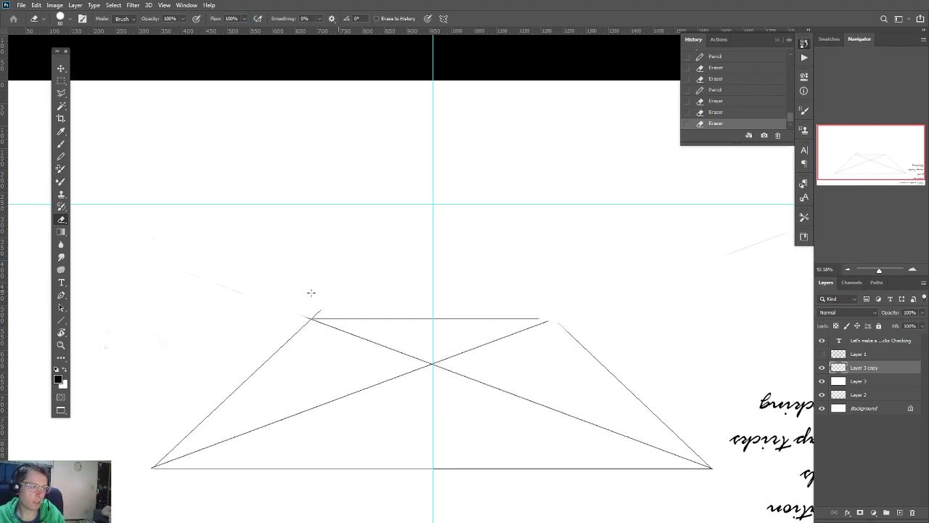
pyautogui.moveTo(781, 231)
pyautogui.mouseDown()
pyautogui.moveTo(749, 251)
pyautogui.moveTo(685, 259)
pyautogui.mouseUp()
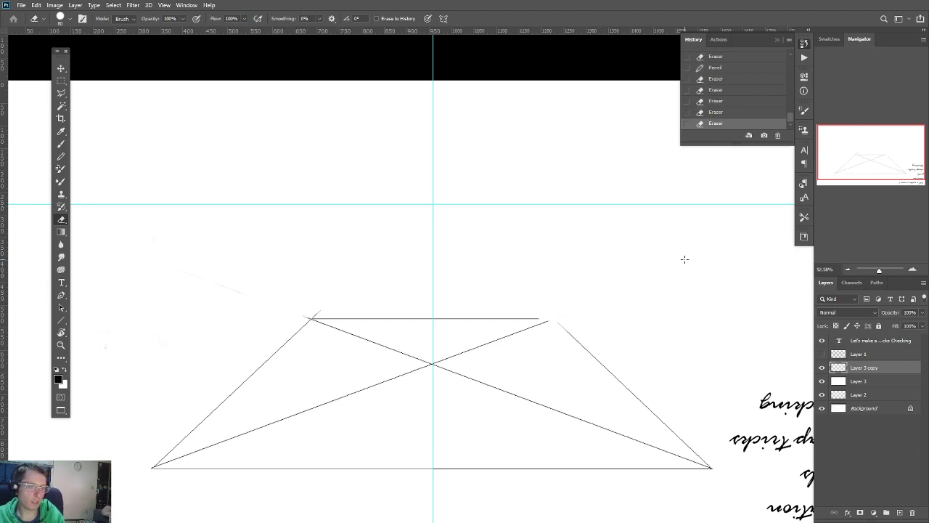
# Step: Draw a vertical 2 px line along the centre guide from the guide intersection down to the trapezoid's long edge
pyautogui.press('b')
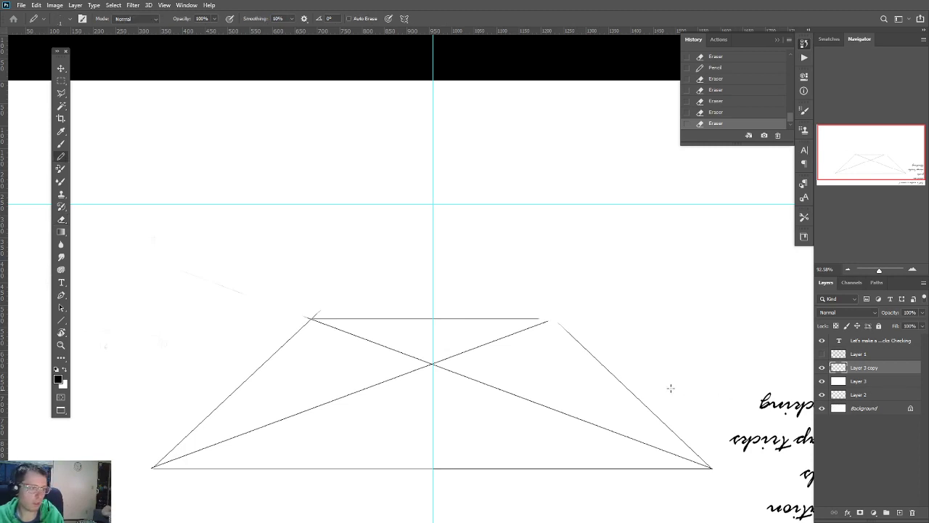
pyautogui.click(61, 319)
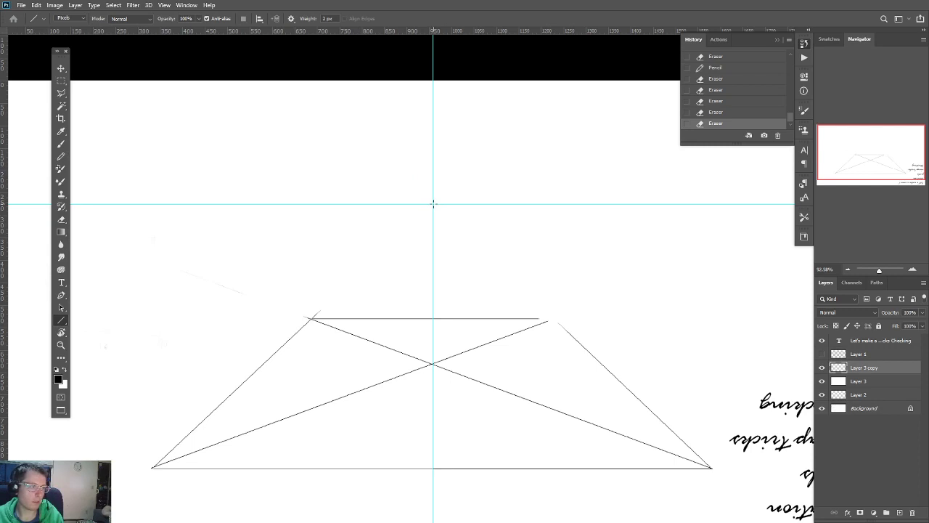
pyautogui.moveTo(433, 204); pyautogui.dragTo(433, 470)
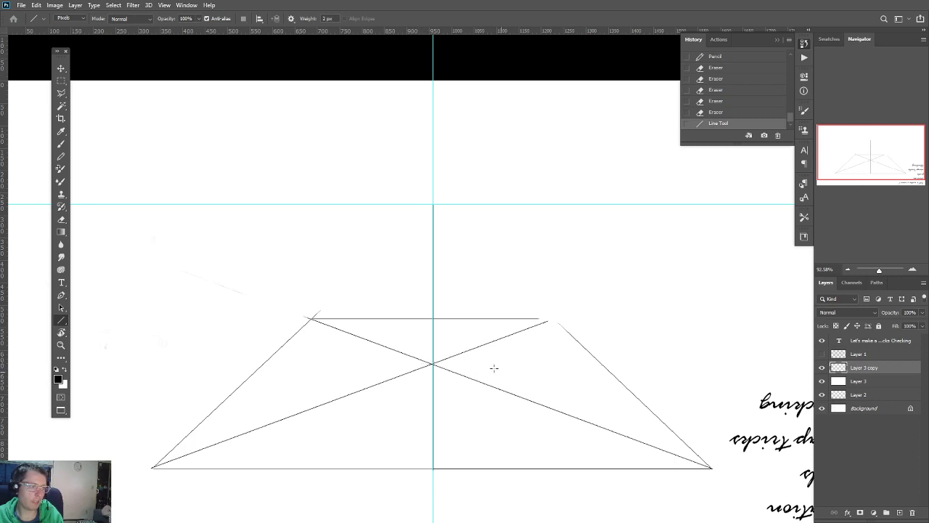
# Step: Draw a horizontal pencil line through the diagonals' crossing point, spanning both sides of the trapezoid, in place of the undone Line tool attempt
pyautogui.moveTo(433, 363)
pyautogui.mouseDown()
pyautogui.moveTo(622, 383)
pyautogui.moveTo(600, 380)
pyautogui.mouseUp()
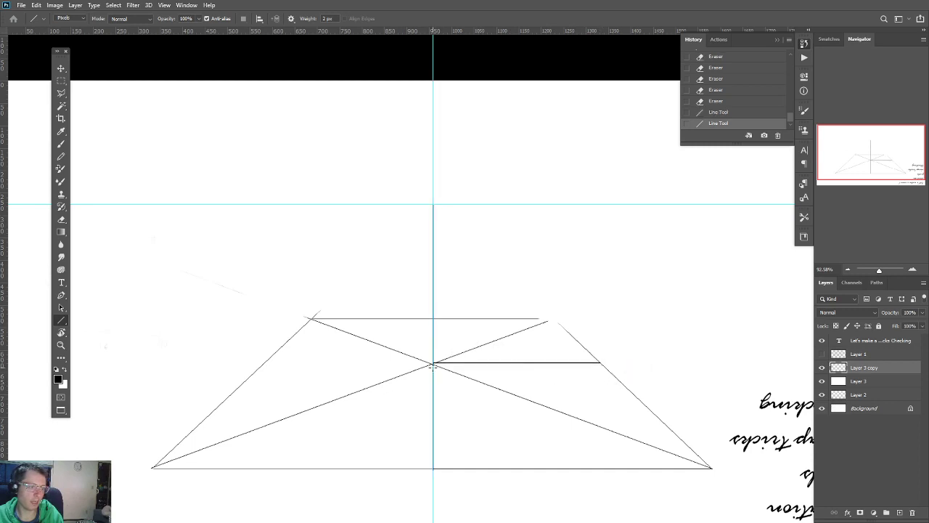
pyautogui.hotkey('ctrl', 'z')
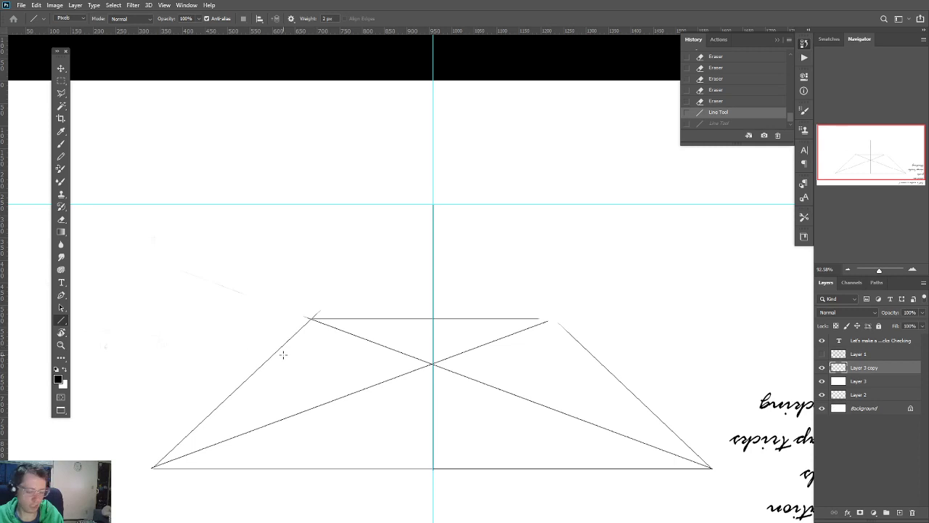
pyautogui.press('b')
pyautogui.scroll(2, 305, 363)
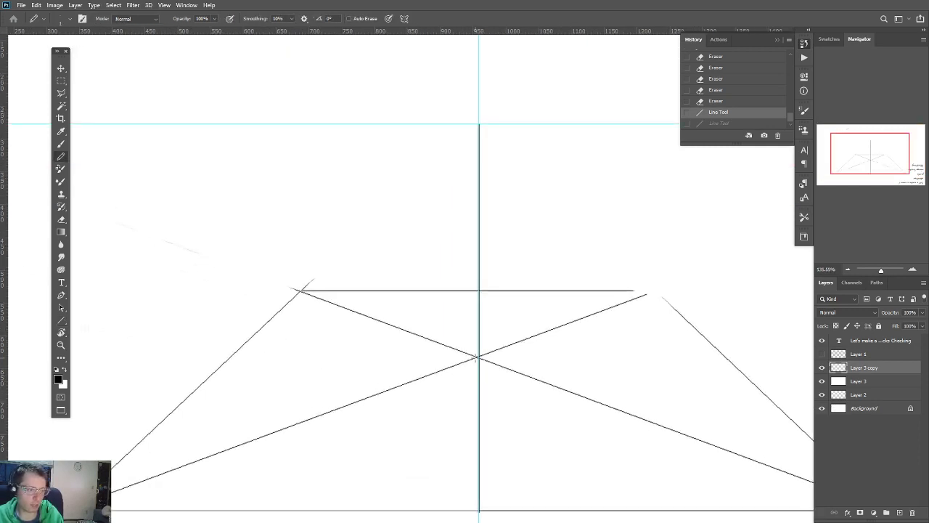
pyautogui.moveTo(528, 363)
pyautogui.mouseDown()
pyautogui.moveTo(744, 381)
pyautogui.moveTo(226, 414)
pyautogui.mouseUp()
pyautogui.scroll(1, 231, 412)
pyautogui.scroll(-3, 230, 412)
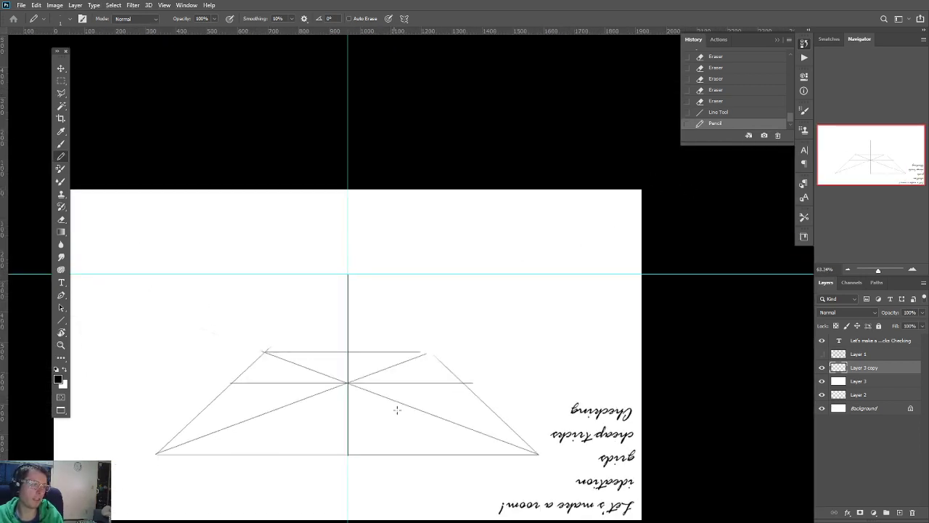
# Step: Pencil four straight horizontal practice lines of varying lengths in the empty area between the horizon guide and the trapezoid
pyautogui.moveTo(406, 306); pyautogui.dragTo(270, 298)
pyautogui.hotkey('ctrl', 'z')
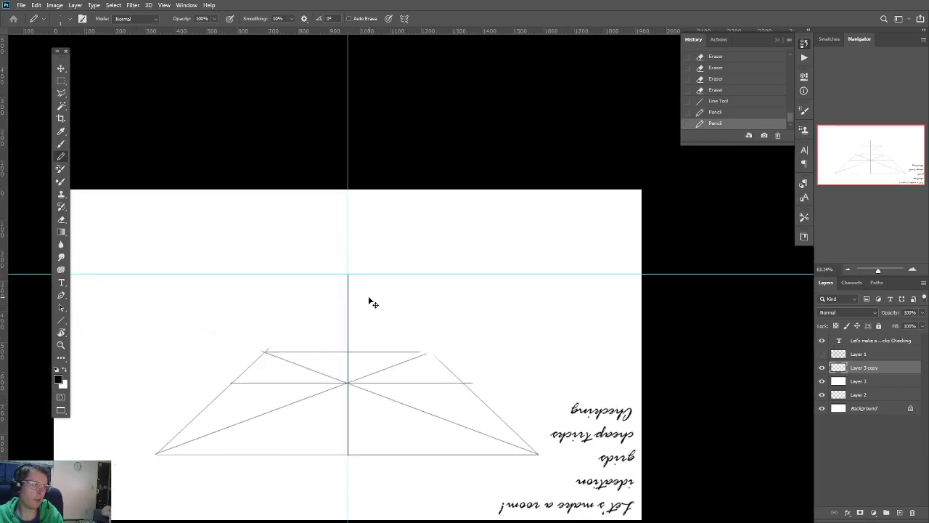
pyautogui.moveTo(383, 292); pyautogui.dragTo(236, 287)
pyautogui.moveTo(541, 290); pyautogui.dragTo(468, 290)
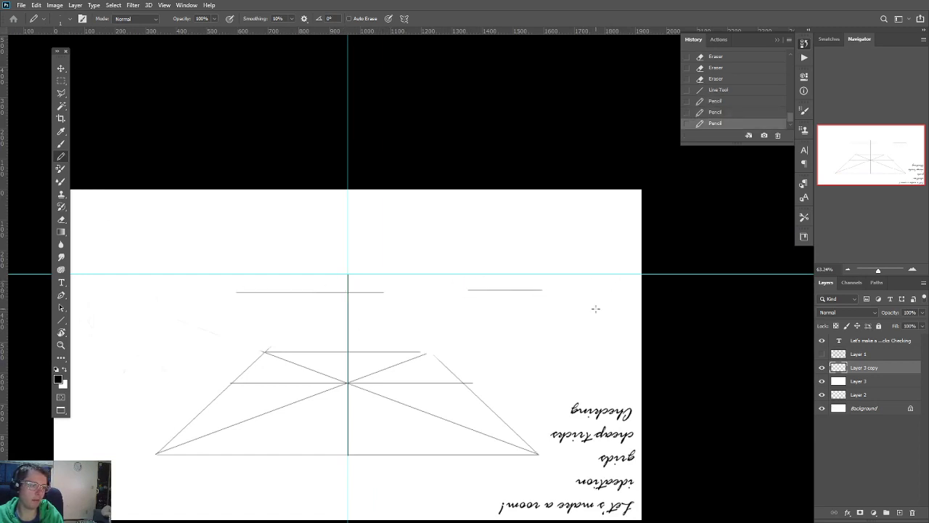
pyautogui.moveTo(596, 309); pyautogui.dragTo(456, 309)
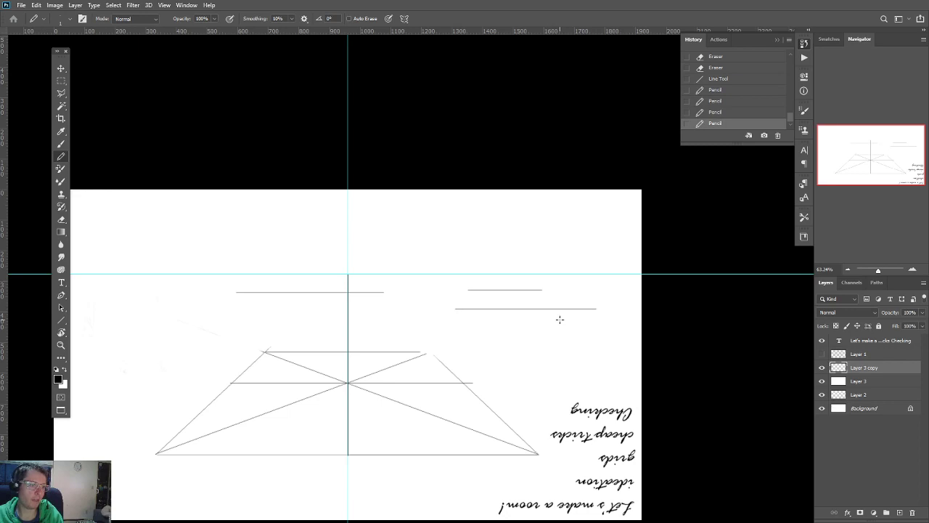
pyautogui.moveTo(559, 318); pyautogui.dragTo(441, 319)
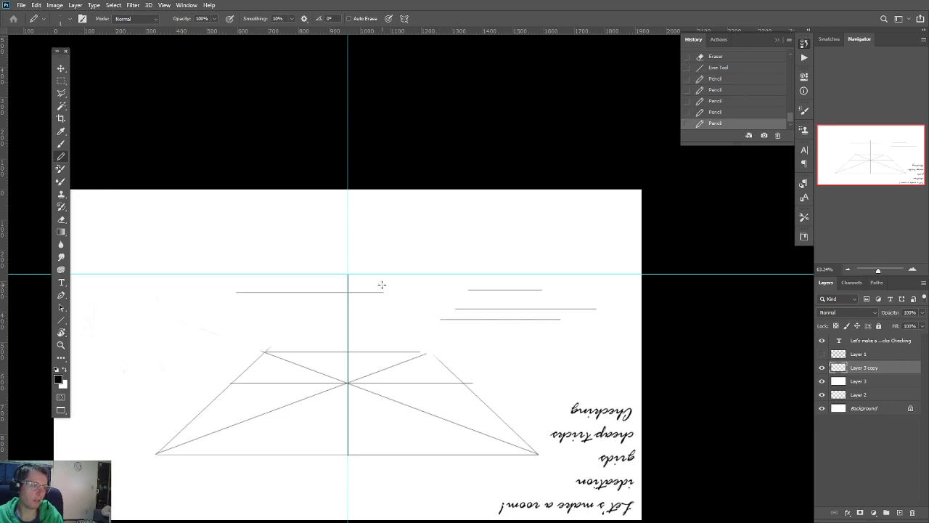
# Step: Pencil a short horizontal practice line below the horizon guide and a straight line from the trapezoid's open corner to the guide intersection
pyautogui.moveTo(382, 285); pyautogui.dragTo(367, 285)
pyautogui.scroll(1, 456, 324)
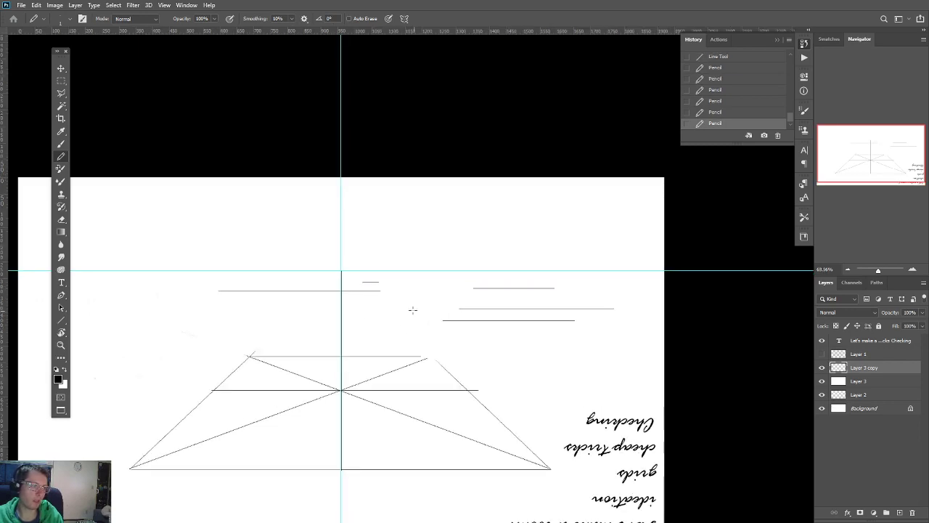
pyautogui.moveTo(415, 307)
pyautogui.mouseDown()
pyautogui.moveTo(428, 381)
pyautogui.moveTo(491, 345)
pyautogui.mouseUp()
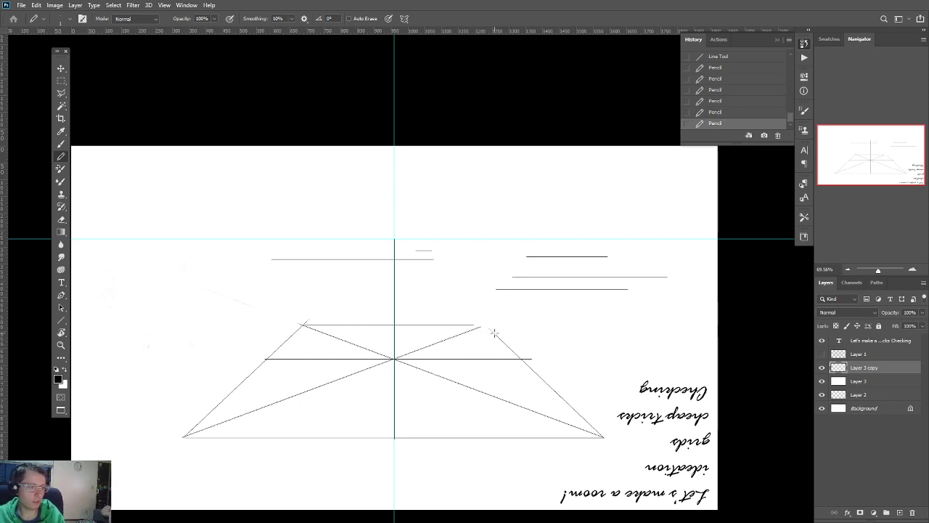
pyautogui.scroll(7, 407, 342)
pyautogui.moveTo(543, 404); pyautogui.dragTo(459, 317)
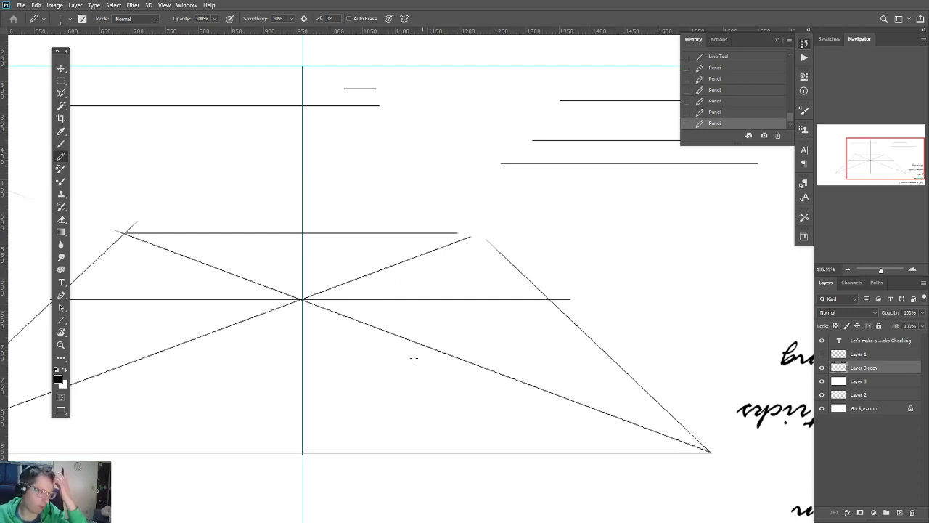
pyautogui.scroll(-1, 302, 373)
pyautogui.moveTo(259, 346); pyautogui.dragTo(392, 363)
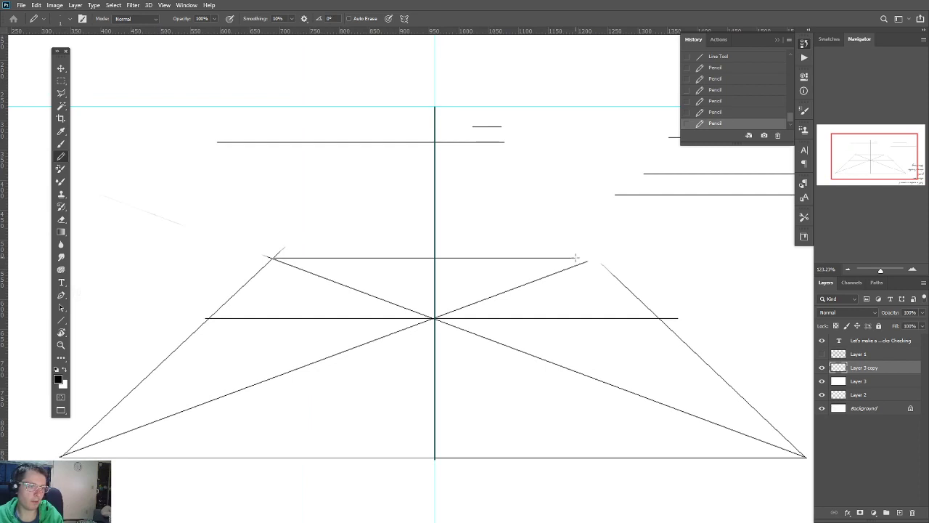
pyautogui.moveTo(585, 257); pyautogui.dragTo(593, 257)
pyautogui.keyDown('shift'); pyautogui.click(434, 106); pyautogui.keyUp('shift')
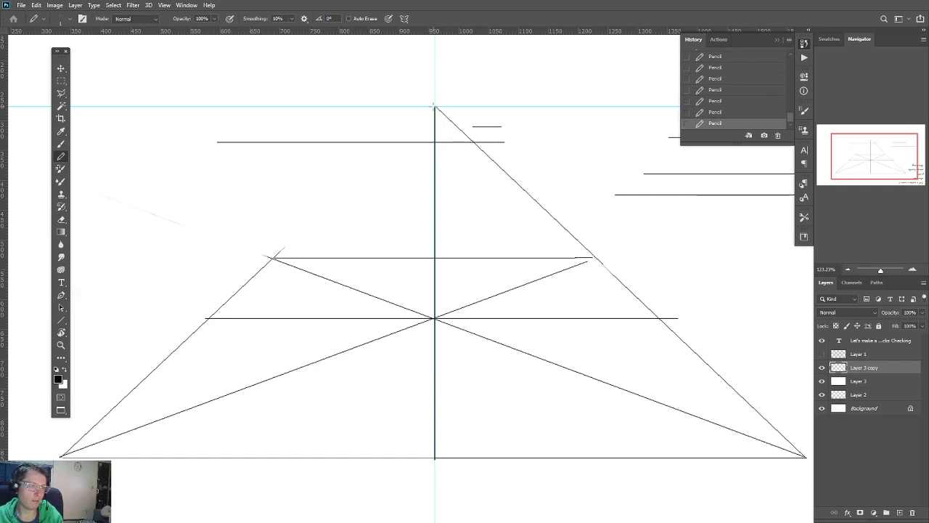
# Step: Erase the practice lines, the slanted line to the guide intersection and the centre line's part above the trapezoid's short edge
pyautogui.press('e')
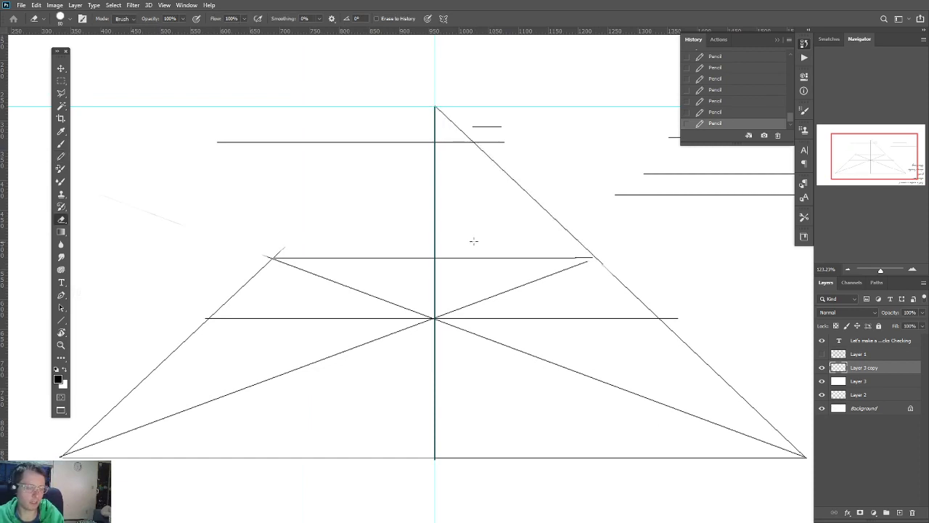
pyautogui.moveTo(348, 252); pyautogui.dragTo(472, 195)
pyautogui.hotkey('ctrl', 'z')
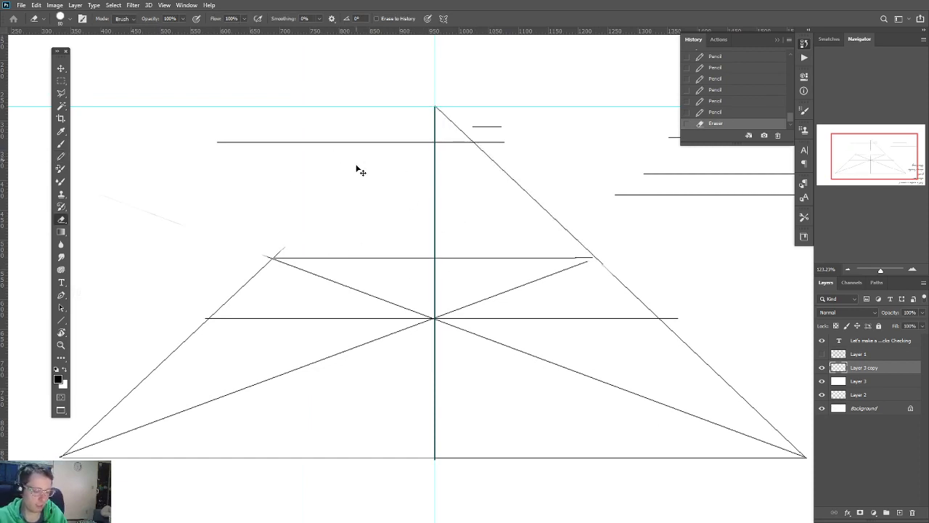
pyautogui.moveTo(313, 148)
pyautogui.mouseDown()
pyautogui.moveTo(491, 159)
pyautogui.moveTo(543, 181)
pyautogui.moveTo(589, 224)
pyautogui.mouseUp()
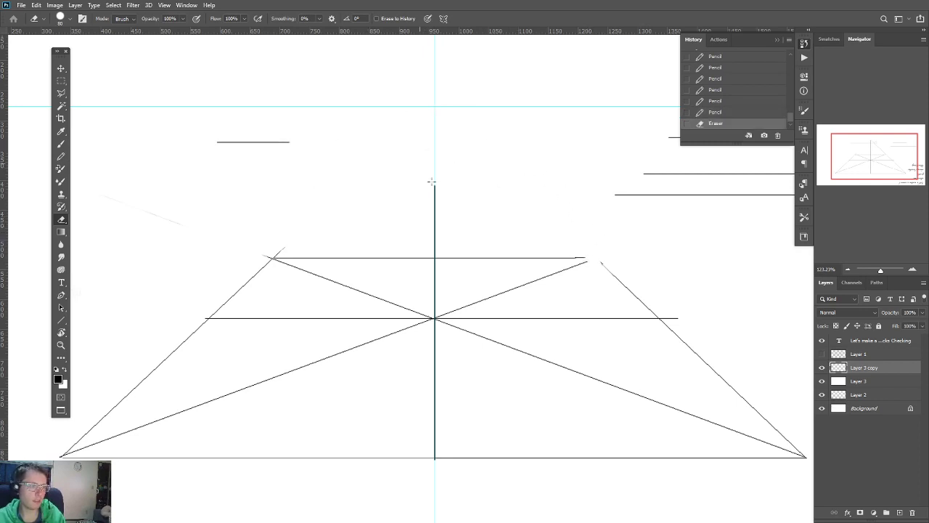
pyautogui.moveTo(432, 181)
pyautogui.mouseDown()
pyautogui.moveTo(447, 221)
pyautogui.moveTo(264, 139)
pyautogui.moveTo(262, 119)
pyautogui.moveTo(742, 198)
pyautogui.moveTo(628, 156)
pyautogui.moveTo(638, 183)
pyautogui.moveTo(656, 164)
pyautogui.mouseUp()
pyautogui.moveTo(664, 208)
pyautogui.mouseDown()
pyautogui.moveTo(319, 278)
pyautogui.moveTo(329, 295)
pyautogui.mouseUp()
pyautogui.moveTo(457, 221)
pyautogui.mouseDown()
pyautogui.moveTo(479, 240)
pyautogui.moveTo(567, 271)
pyautogui.moveTo(421, 225)
pyautogui.mouseUp()
pyautogui.moveTo(390, 312)
pyautogui.mouseDown()
pyautogui.moveTo(485, 327)
pyautogui.moveTo(477, 330)
pyautogui.mouseUp()
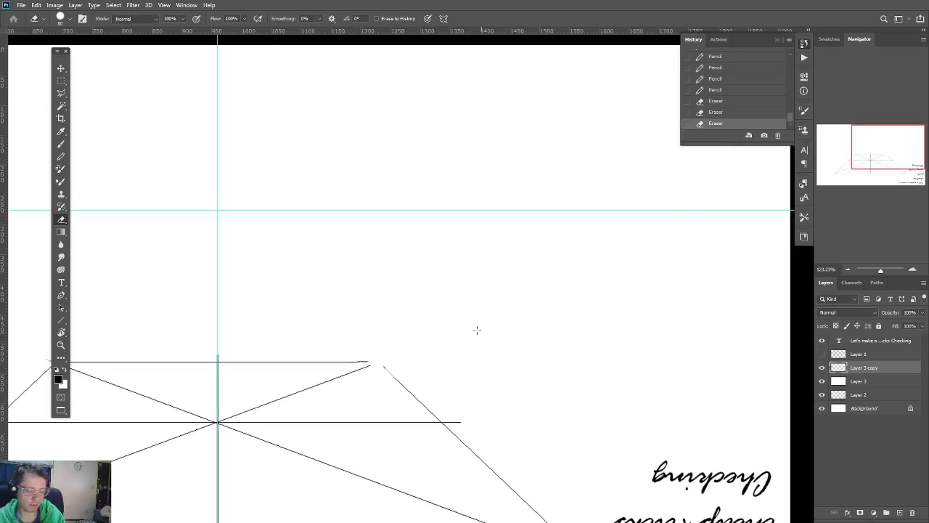
# Step: Pencil in the missing corner where the trapezoid's short edge meets the slanted side
pyautogui.press('b')
pyautogui.moveTo(381, 367); pyautogui.dragTo(359, 361)
pyautogui.moveTo(205, 400); pyautogui.dragTo(362, 299)
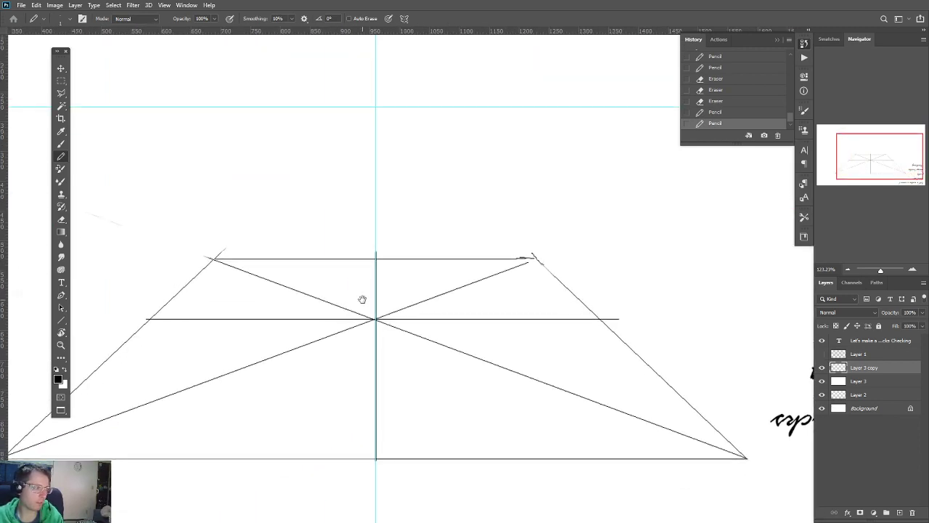
# Step: Erase the faint stray diagonal in the empty area between the horizon guide and the trapezoid
pyautogui.scroll(-3, 366, 304)
pyautogui.press('e')
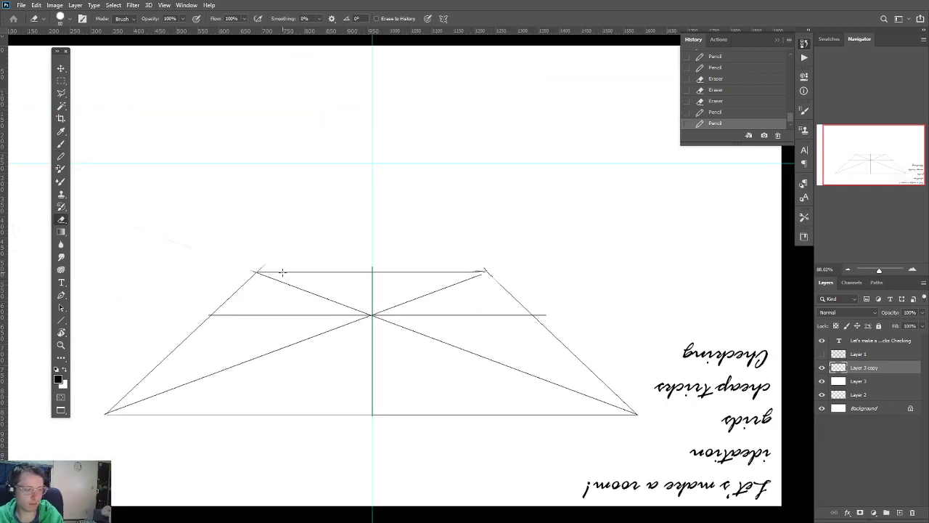
pyautogui.moveTo(138, 207); pyautogui.dragTo(183, 175)
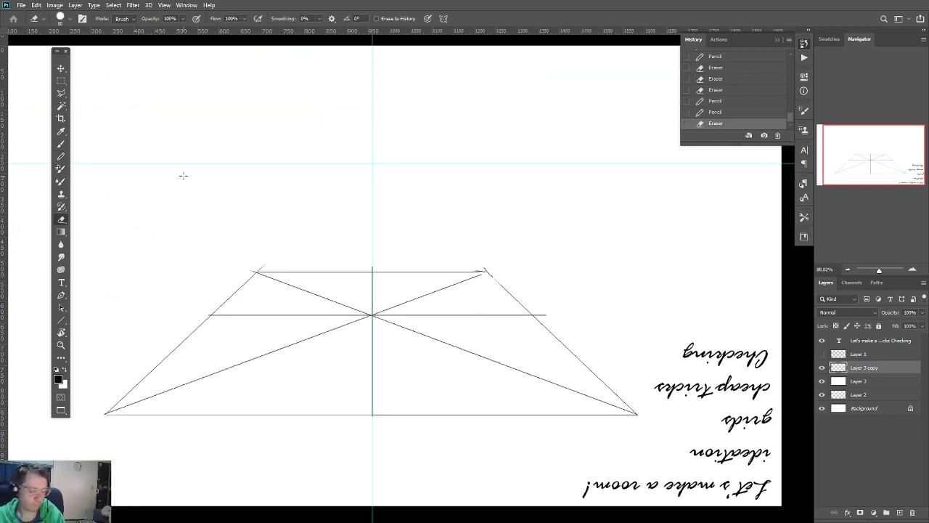
# Step: Pencil a straight diagonal from where the middle horizontal meets the slanted side to the centre line's foot on the long edge
pyautogui.press('b')
pyautogui.moveTo(346, 295); pyautogui.dragTo(356, 306)
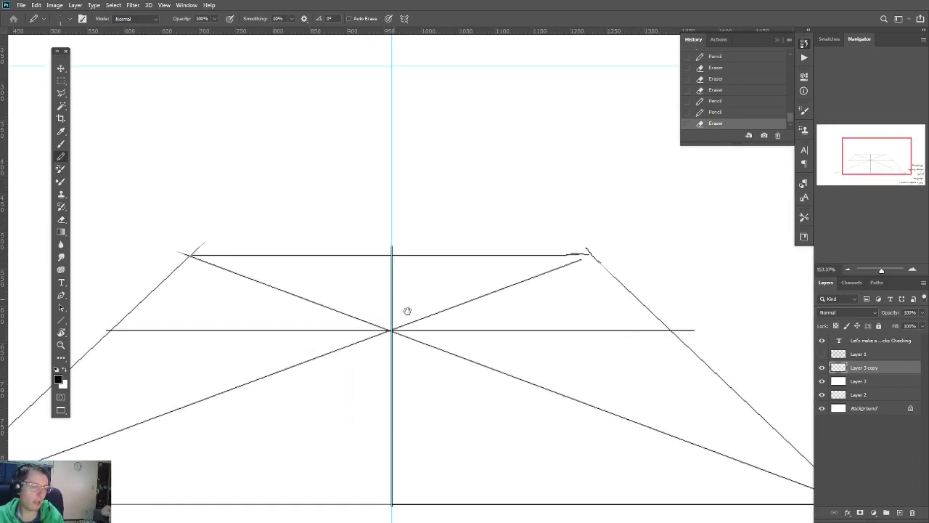
pyautogui.moveTo(520, 359); pyautogui.dragTo(400, 313)
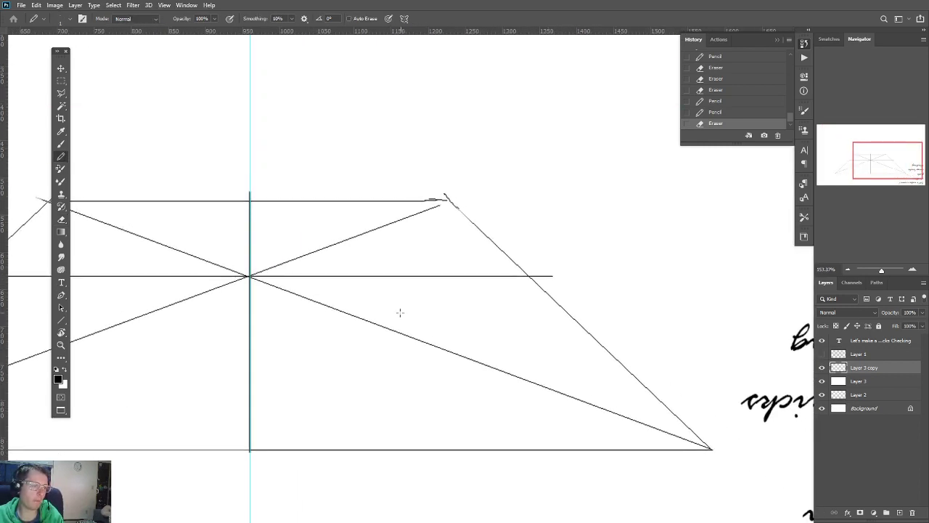
pyautogui.click(529, 276)
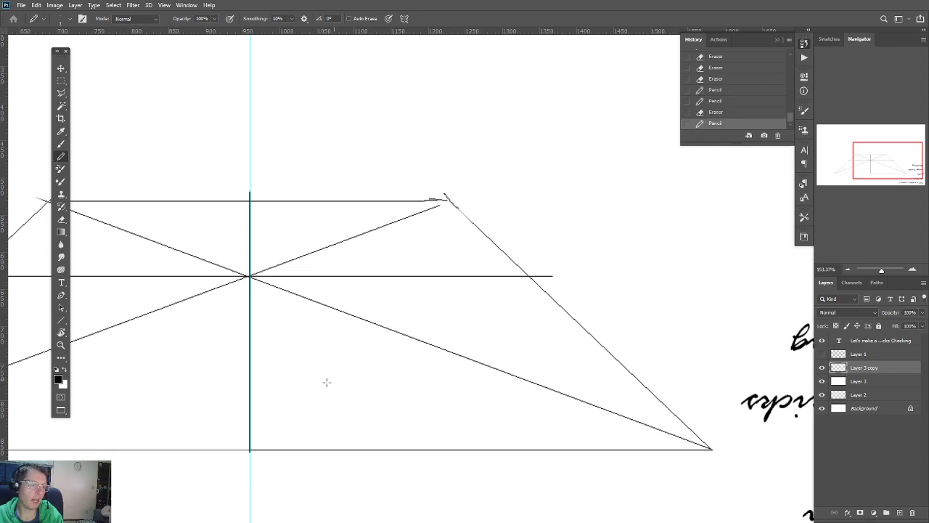
pyautogui.keyDown('shift'); pyautogui.click(249, 449); pyautogui.keyUp('shift')
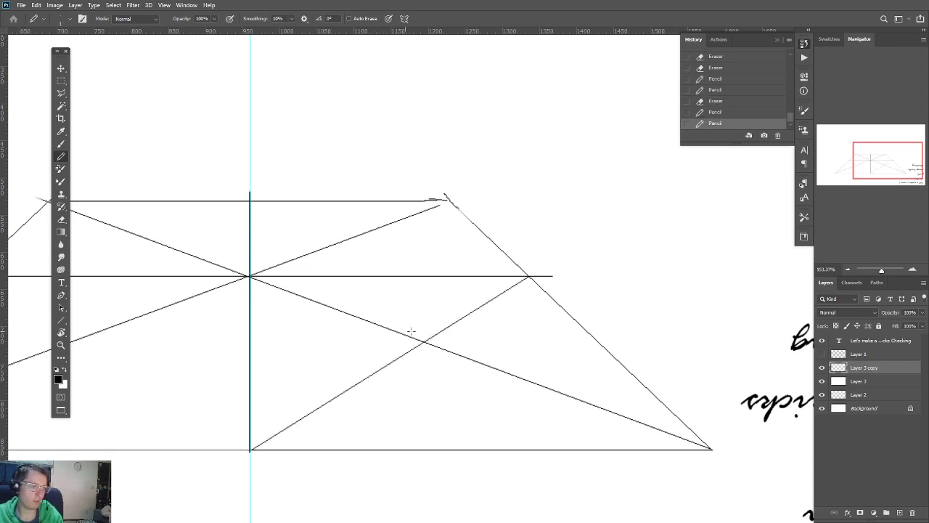
# Step: Add a new layer with default settings above Layer 3 copy
pyautogui.scroll(-3, 415, 332)
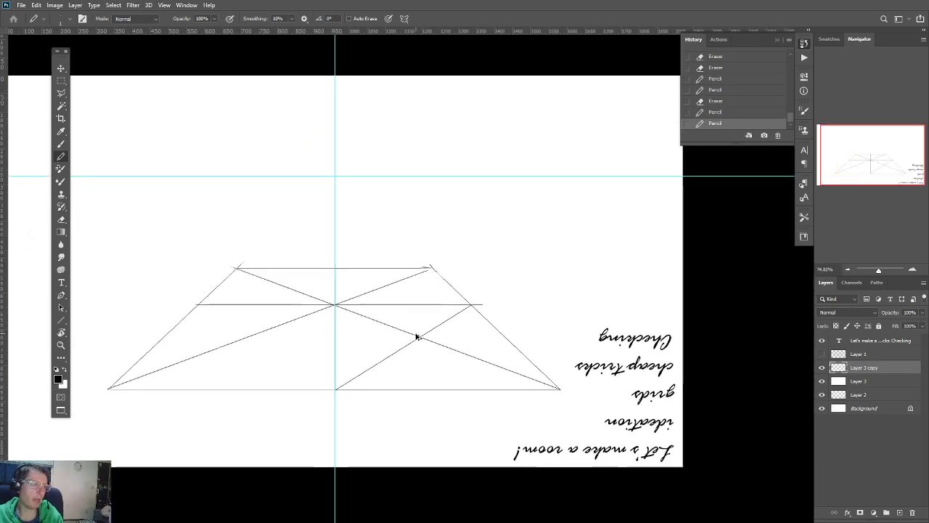
pyautogui.hotkey('ctrl', 'shift', 'n')
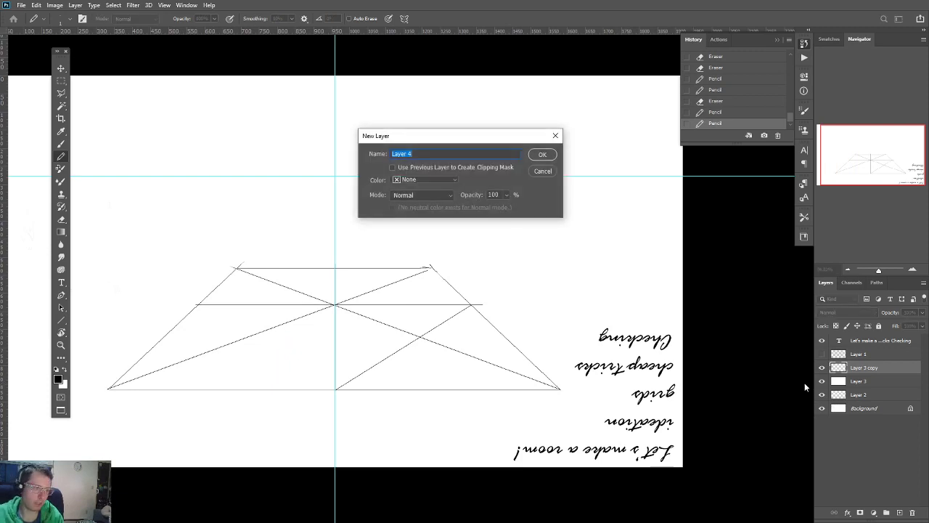
pyautogui.press('Return')
# Step: Draw a 1 px line from the guide intersection through the new diagonals' crossing to the long edge, replacing the undone 2 px attempt
pyautogui.scroll(2, 606, 403)
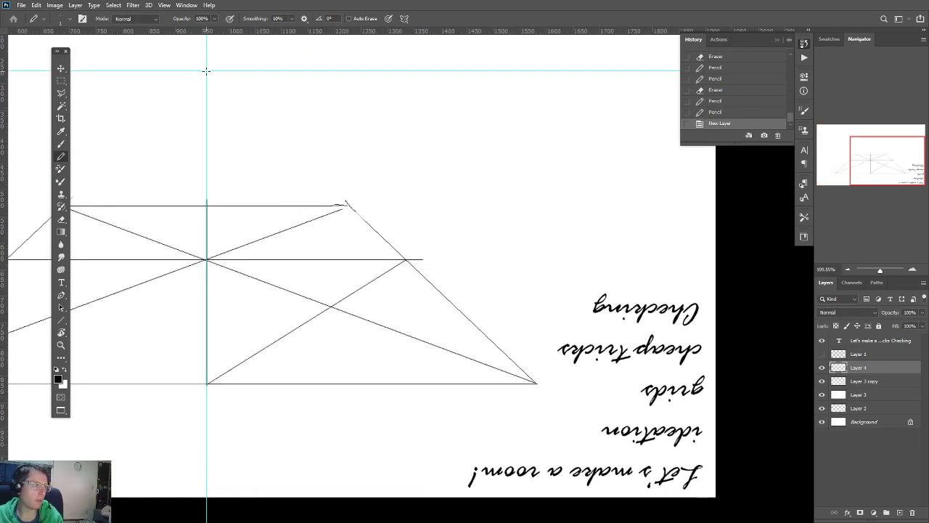
pyautogui.click(63, 319)
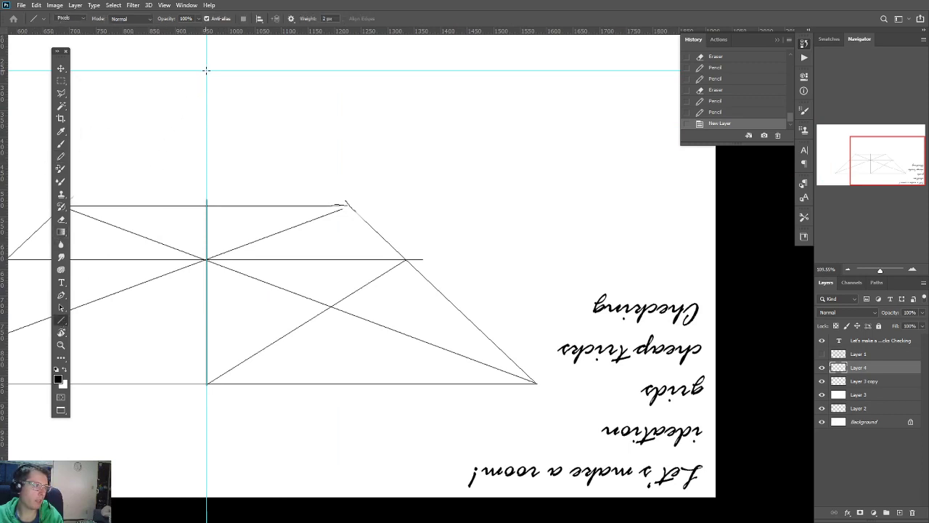
pyautogui.moveTo(207, 70)
pyautogui.mouseDown()
pyautogui.moveTo(360, 388)
pyautogui.moveTo(379, 392)
pyautogui.moveTo(372, 385)
pyautogui.mouseUp()
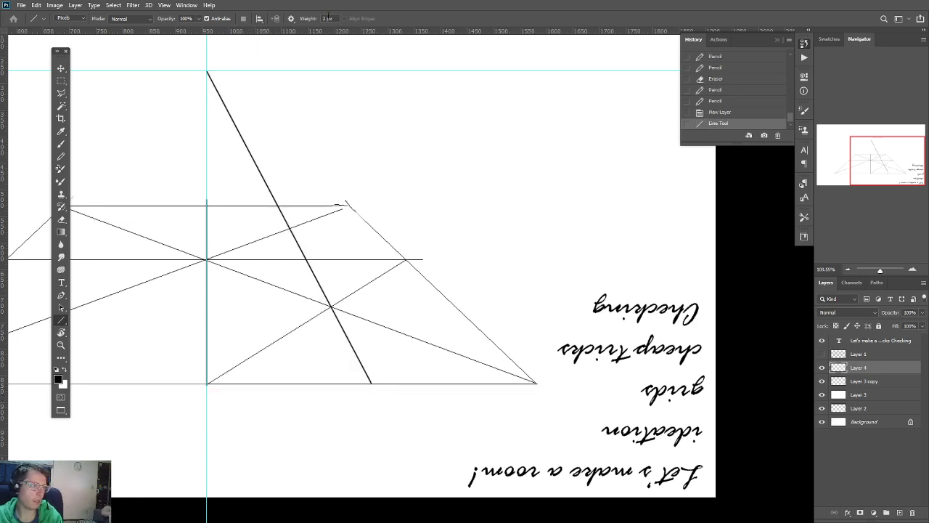
pyautogui.hotkey('ctrl', 'z')
pyautogui.moveTo(310, 20); pyautogui.dragTo(278, 16)
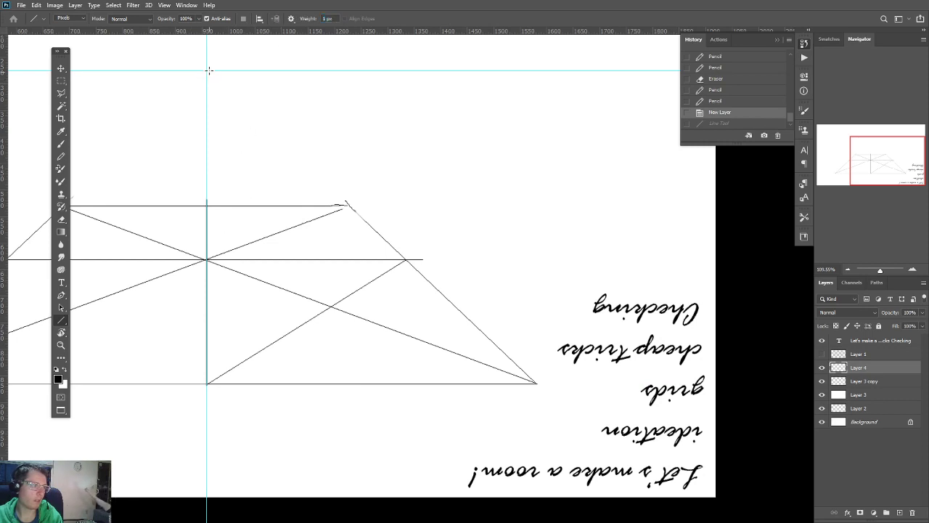
pyautogui.moveTo(207, 70); pyautogui.dragTo(275, 188)
pyautogui.moveTo(369, 370); pyautogui.dragTo(374, 384)
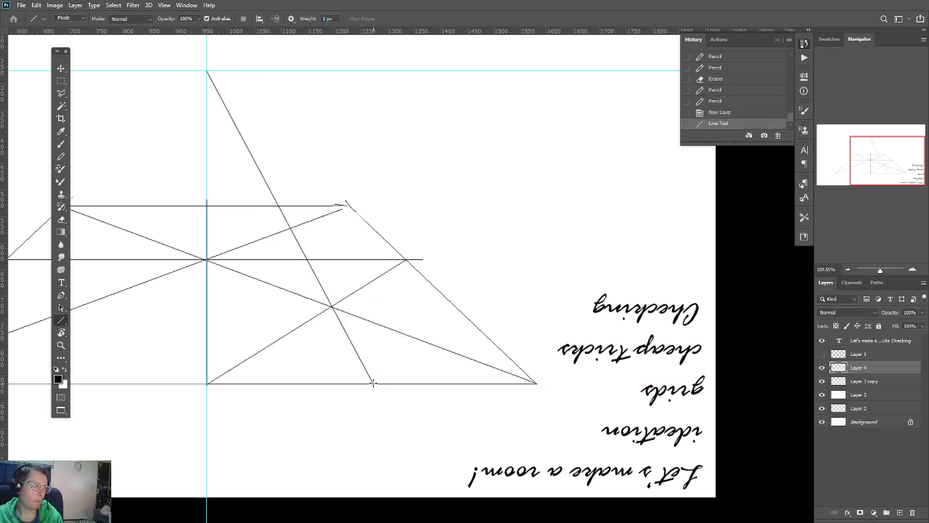
# Step: Select the area above the trapezoid's short edge with a rectangular marquee and delete the new line's part inside it
pyautogui.press('m')
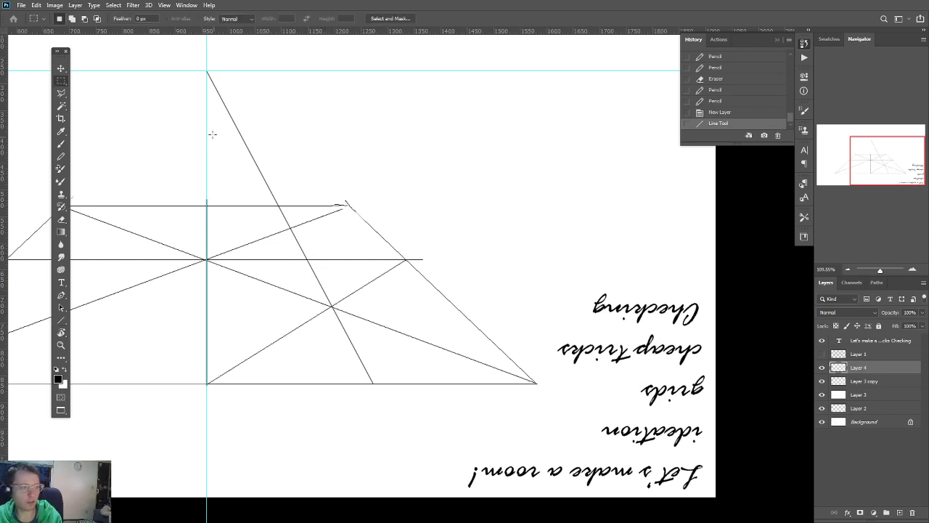
pyautogui.moveTo(191, 60); pyautogui.dragTo(334, 205)
pyautogui.press('Delete')
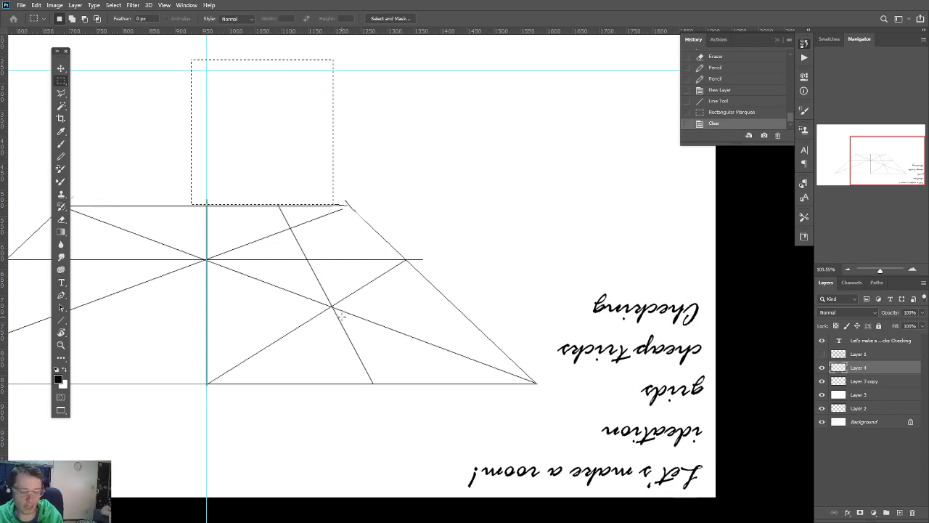
# Step: Deselect and pencil two horizontal lines from the centre line to the slanted side through the new line's crossings with the diagonals
pyautogui.press('b')
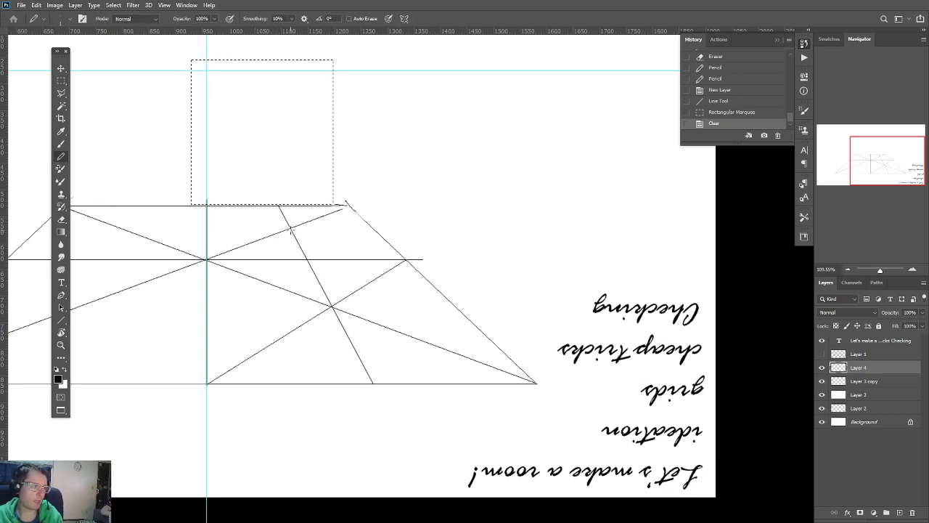
pyautogui.moveTo(290, 228); pyautogui.dragTo(381, 232)
pyautogui.hotkey('ctrl', 'd')
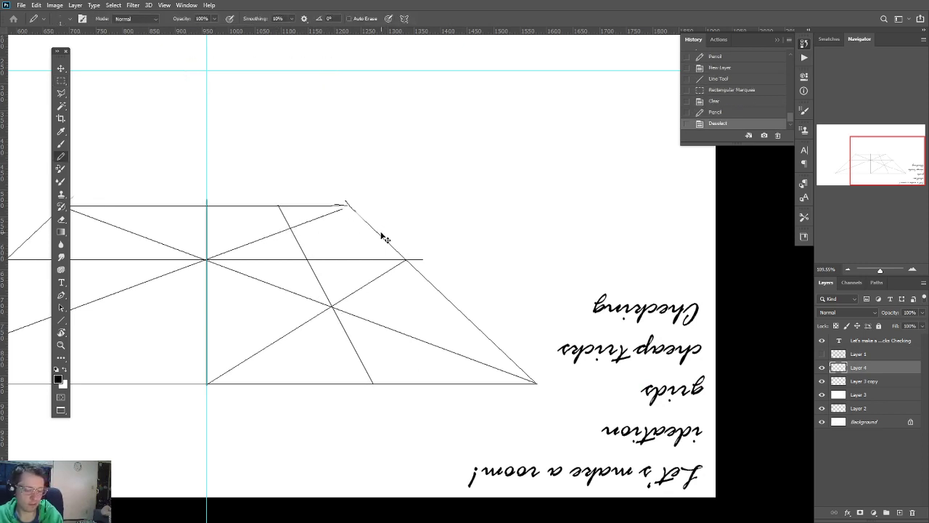
pyautogui.moveTo(290, 228)
pyautogui.mouseDown()
pyautogui.moveTo(371, 235)
pyautogui.moveTo(206, 258)
pyautogui.mouseUp()
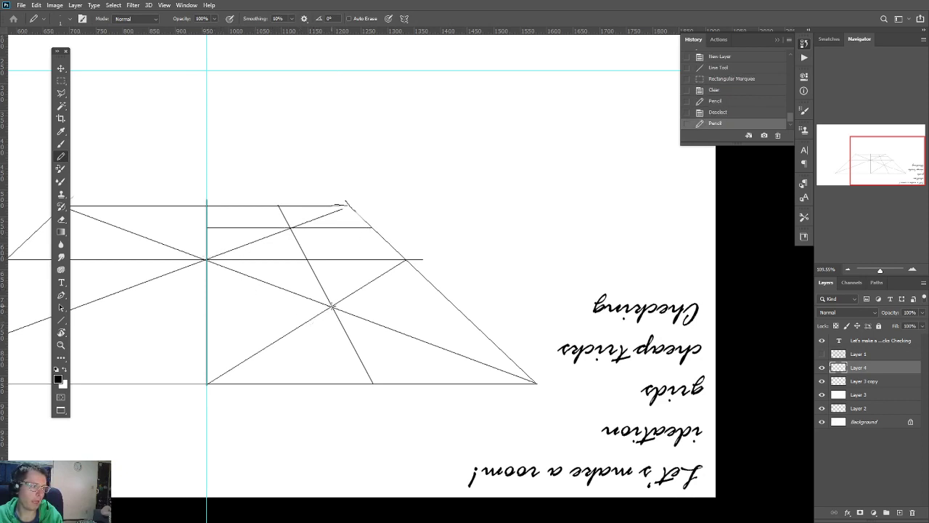
pyautogui.moveTo(344, 306)
pyautogui.mouseDown()
pyautogui.moveTo(450, 307)
pyautogui.moveTo(207, 319)
pyautogui.mouseUp()
pyautogui.scroll(-4, 264, 340)
pyautogui.scroll(4, 265, 343)
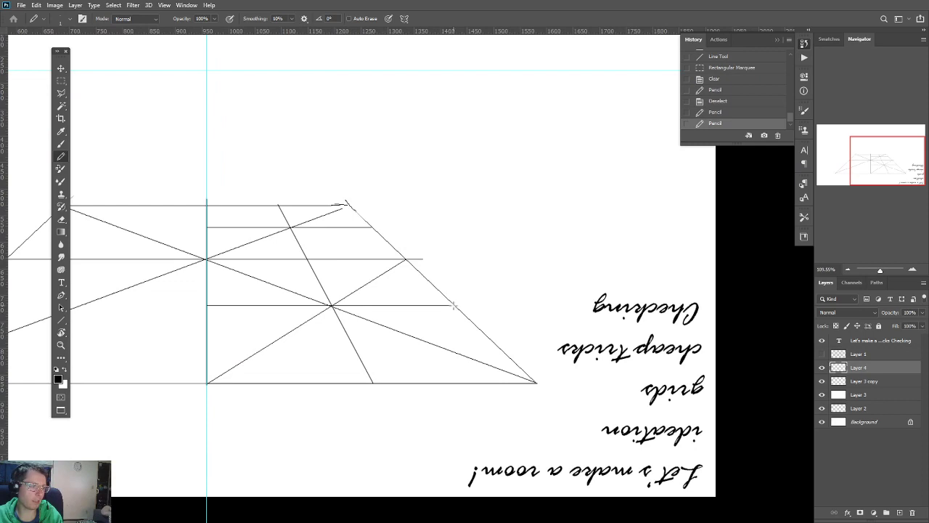
# Step: Extend the horizontal nearer the long edge past the slanted side and pencil a diagonal from there to the converging line's foot
pyautogui.moveTo(451, 308); pyautogui.dragTo(459, 305)
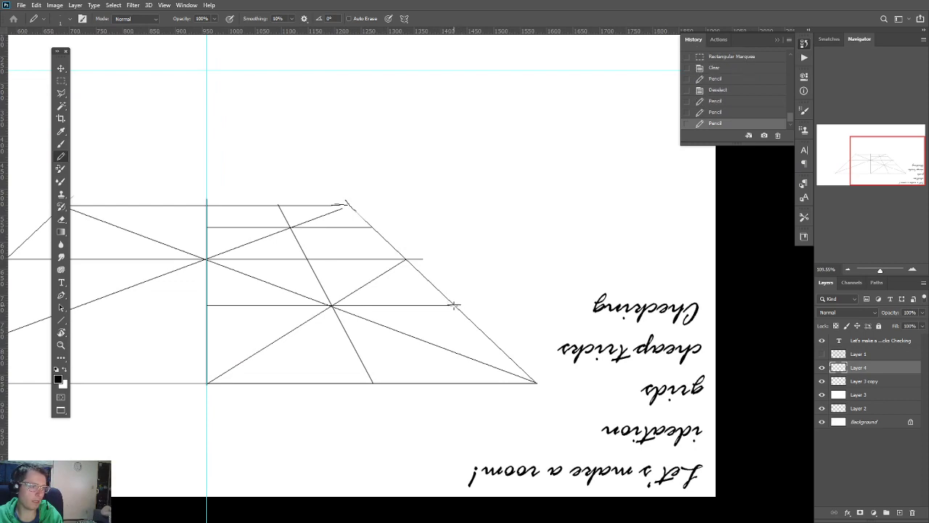
pyautogui.click(456, 305)
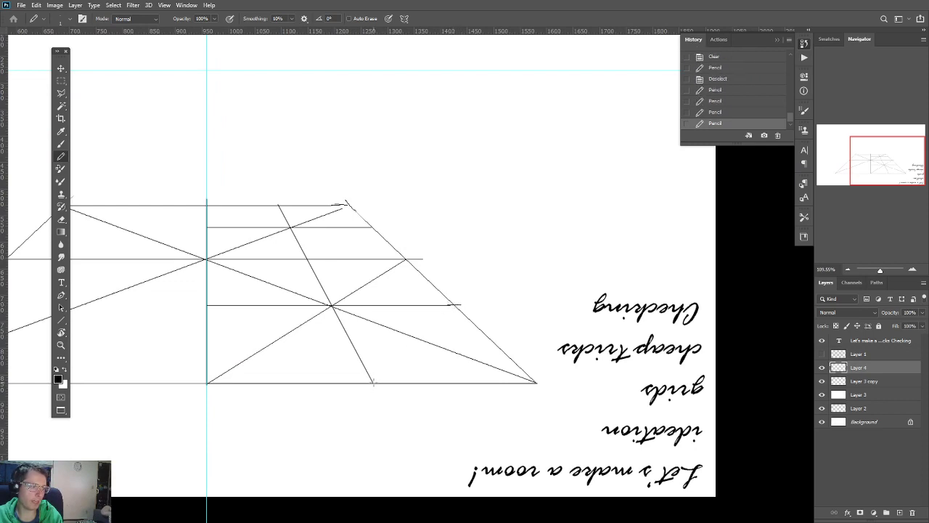
pyautogui.keyDown('shift'); pyautogui.click(373, 383); pyautogui.keyUp('shift')
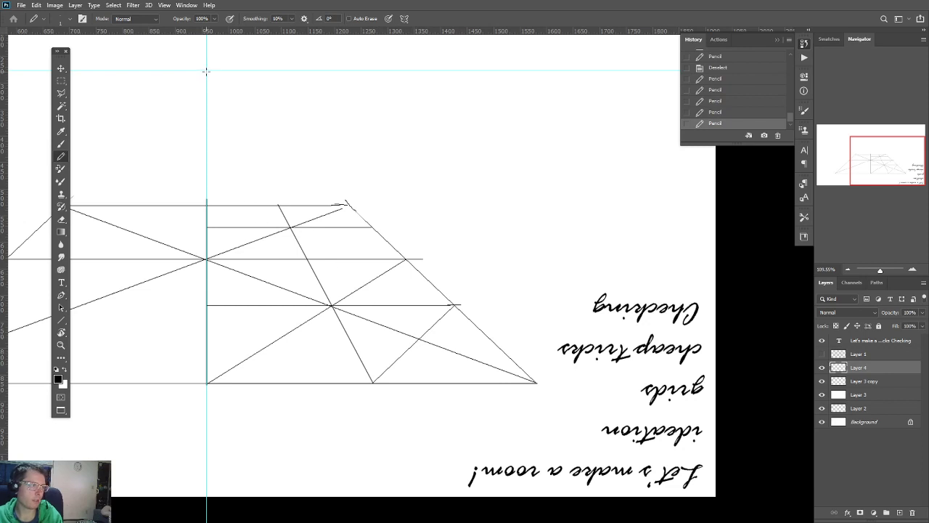
# Step: On a new layer, draw a 1 px line from the guide intersection through the outer diagonals' crossing to just past the long edge
pyautogui.hotkey('ctrl', 'shift', 'n')
pyautogui.press('Return')
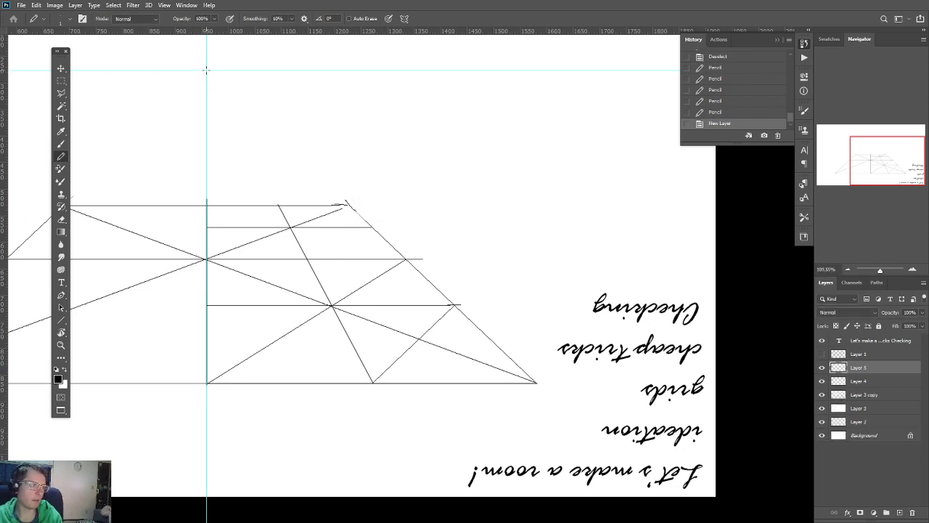
pyautogui.click(391, 285)
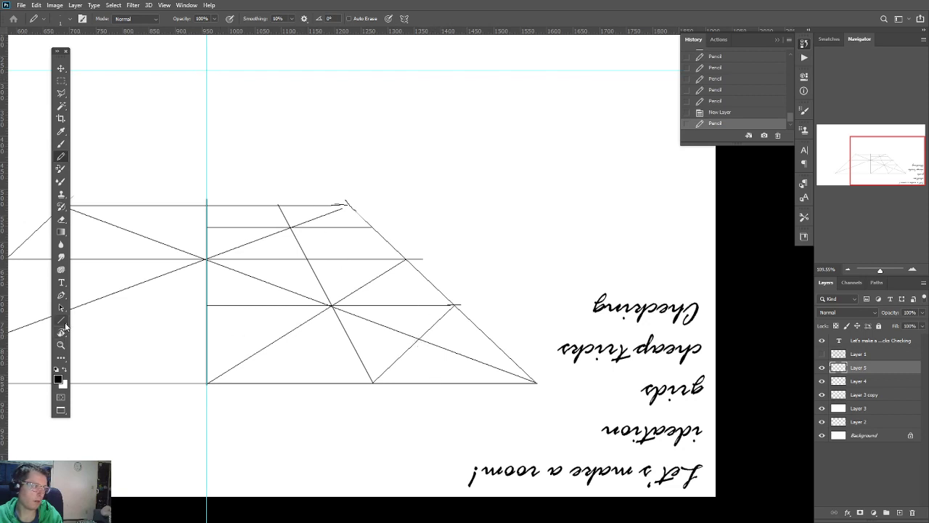
pyautogui.click(61, 319)
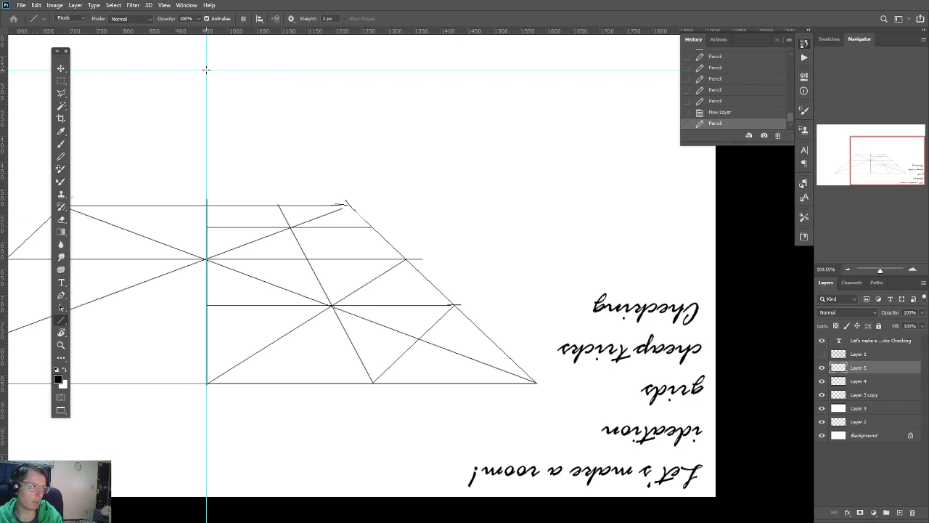
pyautogui.moveTo(206, 69); pyautogui.dragTo(457, 386)
pyautogui.scroll(2, 296, 320)
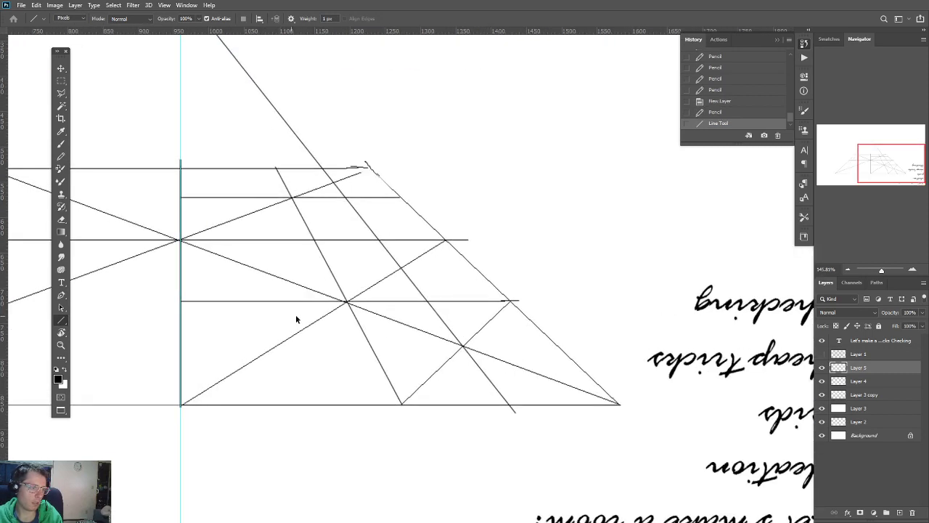
# Step: Pencil three horizontal lines between the centre line and the slanted side through the new converging line's crossings with the diagonals
pyautogui.press('b')
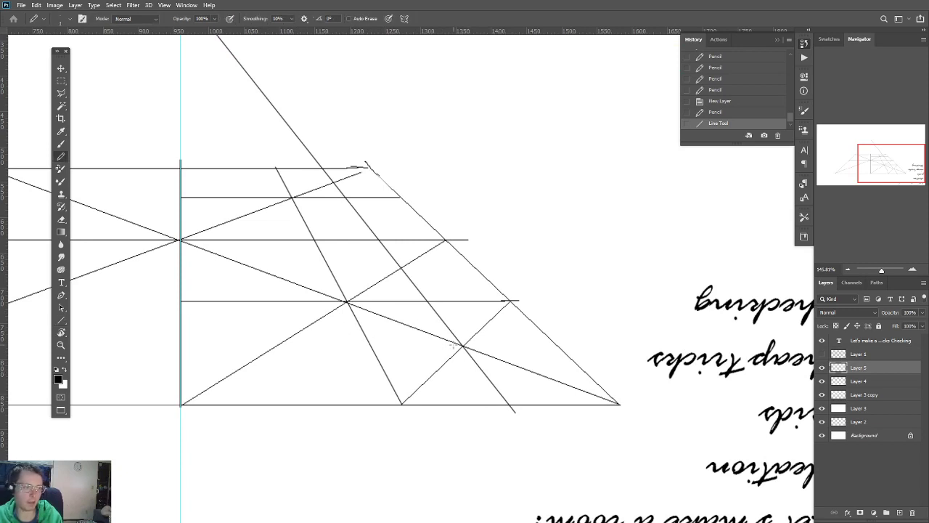
pyautogui.moveTo(459, 345)
pyautogui.mouseDown()
pyautogui.moveTo(527, 345)
pyautogui.moveTo(166, 345)
pyautogui.mouseUp()
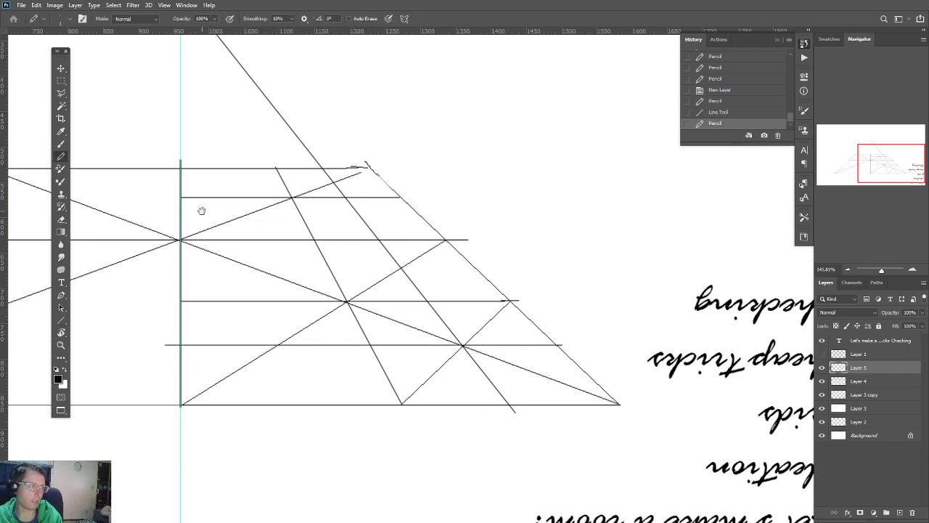
pyautogui.scroll(-2, 257, 315)
pyautogui.scroll(-2, 280, 344)
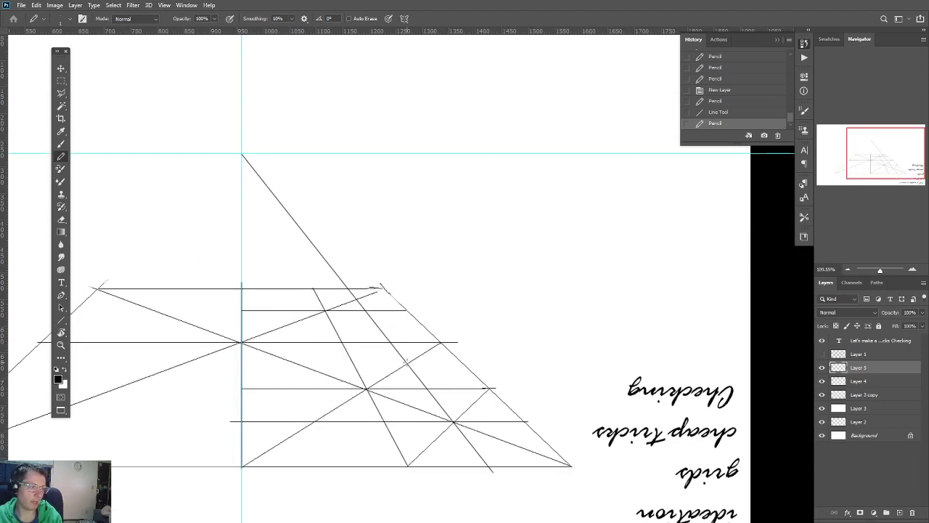
pyautogui.moveTo(406, 362)
pyautogui.mouseDown()
pyautogui.moveTo(460, 361)
pyautogui.moveTo(250, 366)
pyautogui.mouseUp()
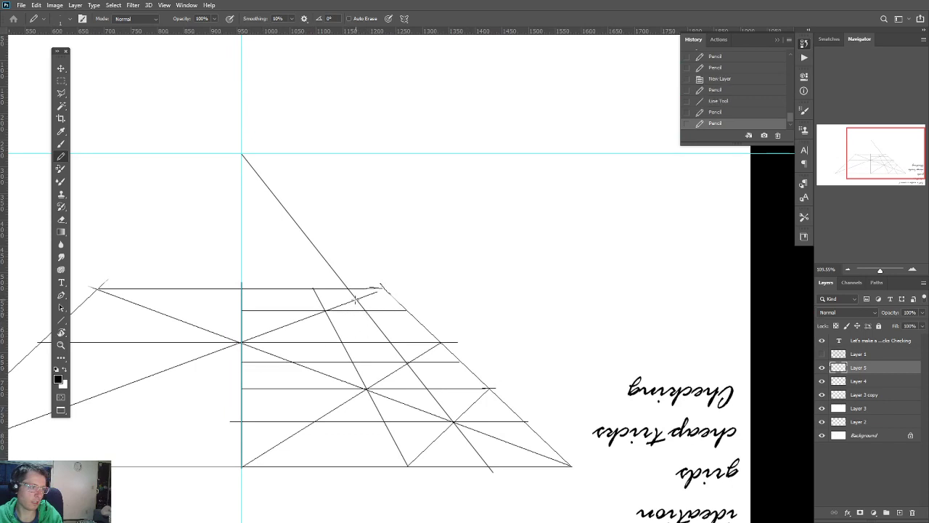
pyautogui.moveTo(406, 300); pyautogui.dragTo(242, 299)
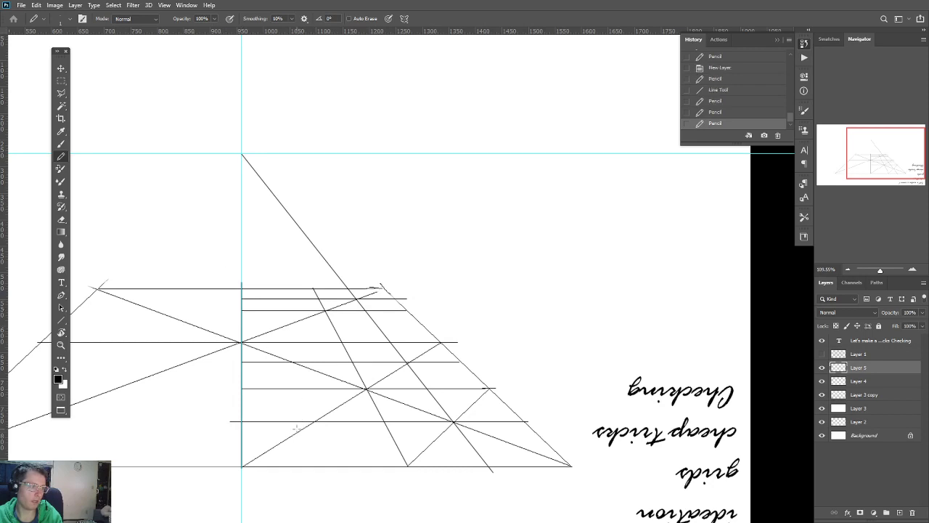
# Step: Draw a 1 px line from the guide intersection to the long edge nearer the centre line, and pencil a horizontal through its upper diagonal crossing
pyautogui.click(61, 319)
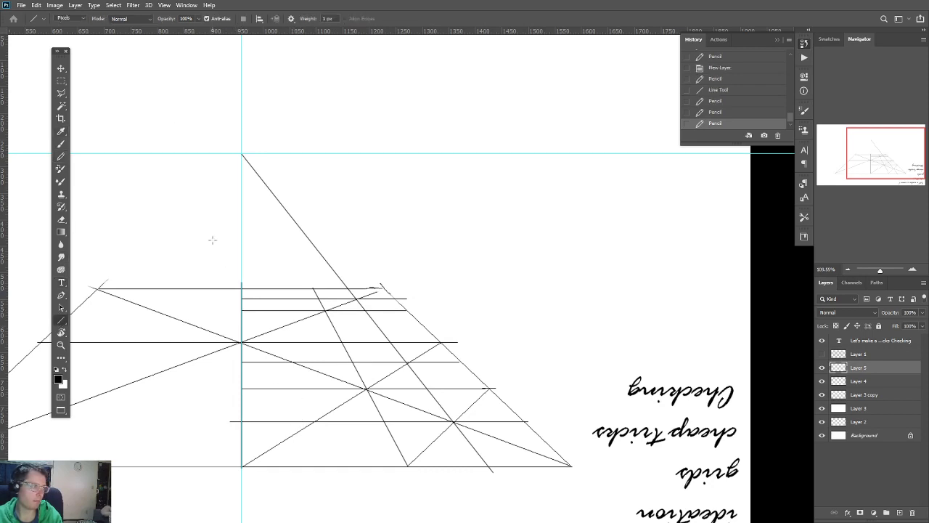
pyautogui.moveTo(242, 154); pyautogui.dragTo(327, 468)
pyautogui.scroll(2, 312, 459)
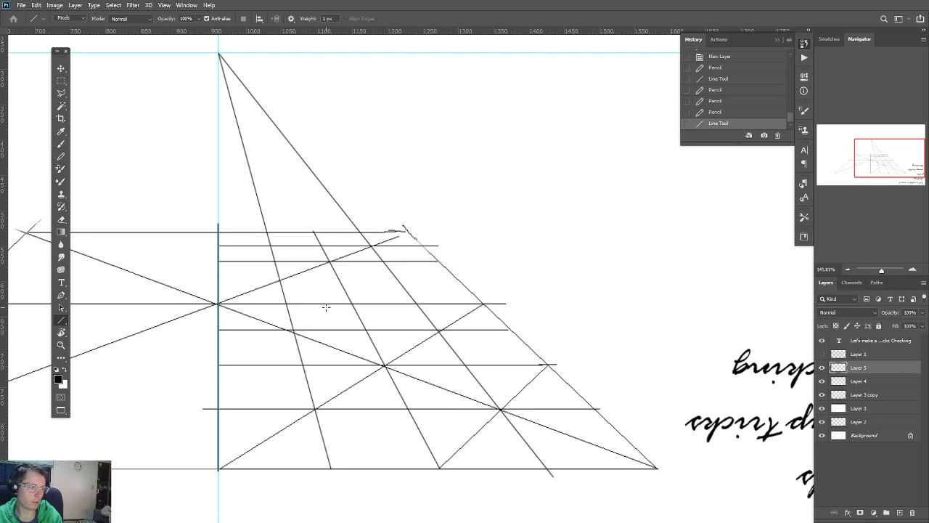
pyautogui.press('b')
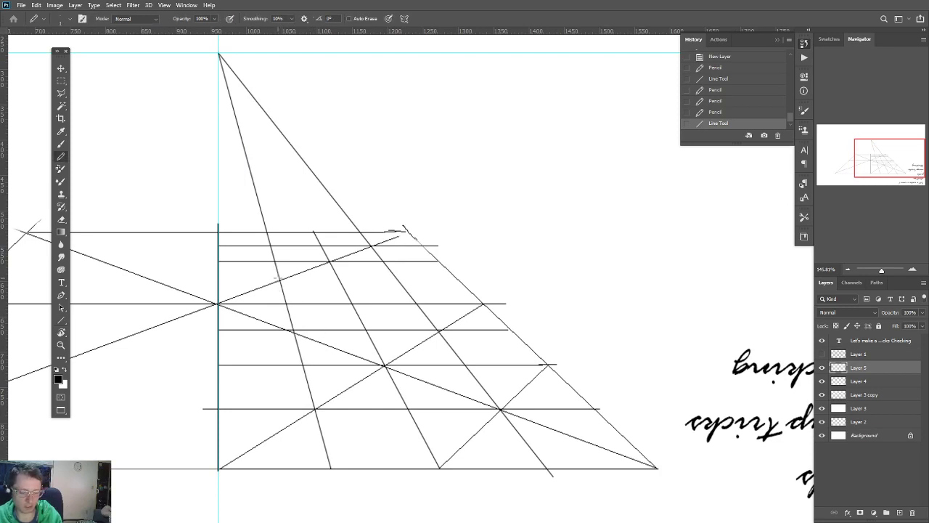
pyautogui.moveTo(280, 280); pyautogui.dragTo(458, 280)
pyautogui.moveTo(281, 280); pyautogui.dragTo(210, 299)
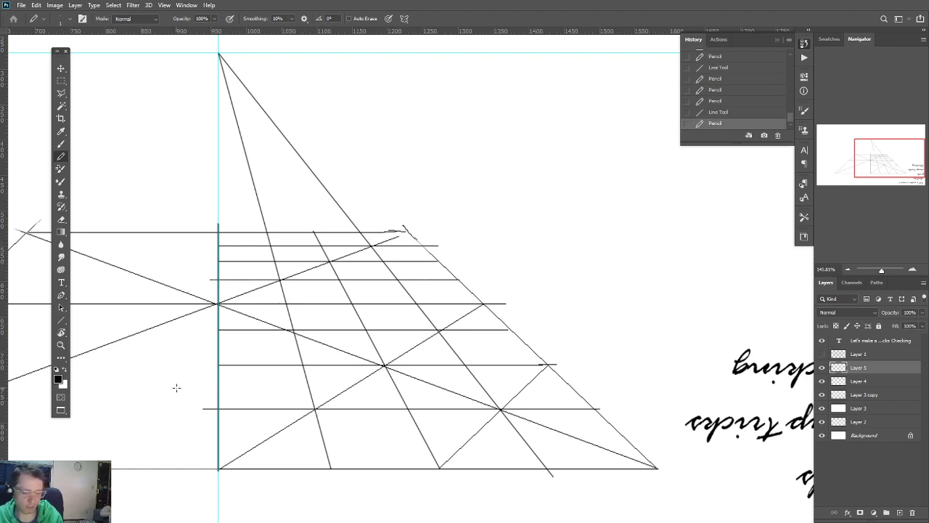
# Step: Fill the tile at the slanted side's long-edge corner and its diagonal neighbour in the second row black with the Paint Bucket
pyautogui.press('g')
pyautogui.hotkey('shift', 'g')
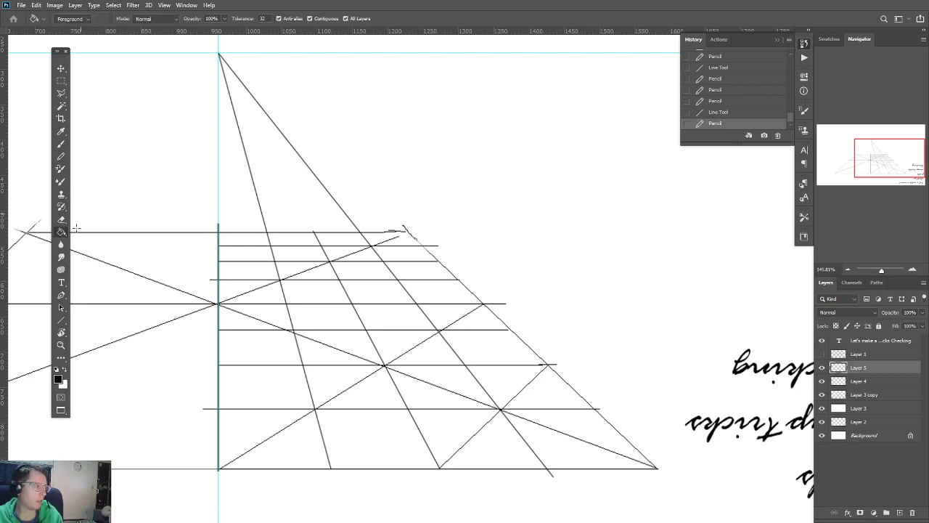
pyautogui.click(563, 415)
pyautogui.click(552, 452)
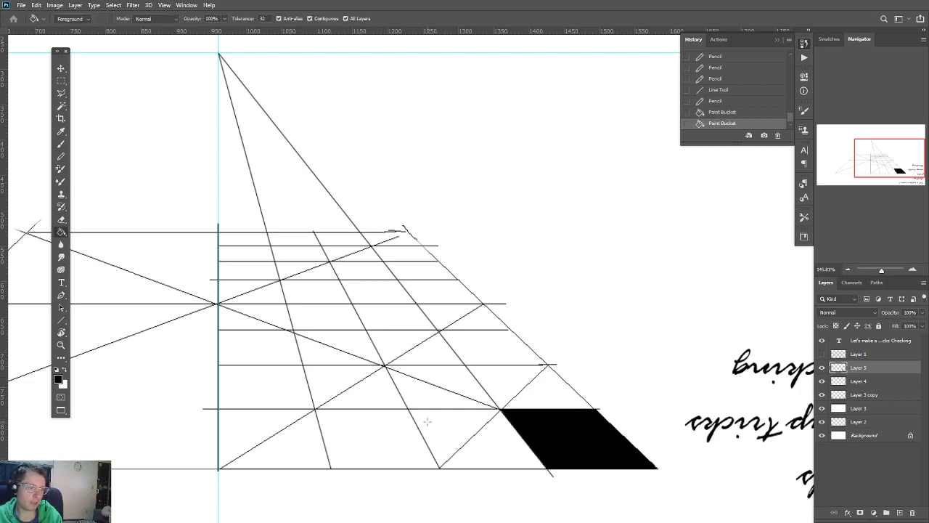
pyautogui.click(437, 400)
pyautogui.click(446, 377)
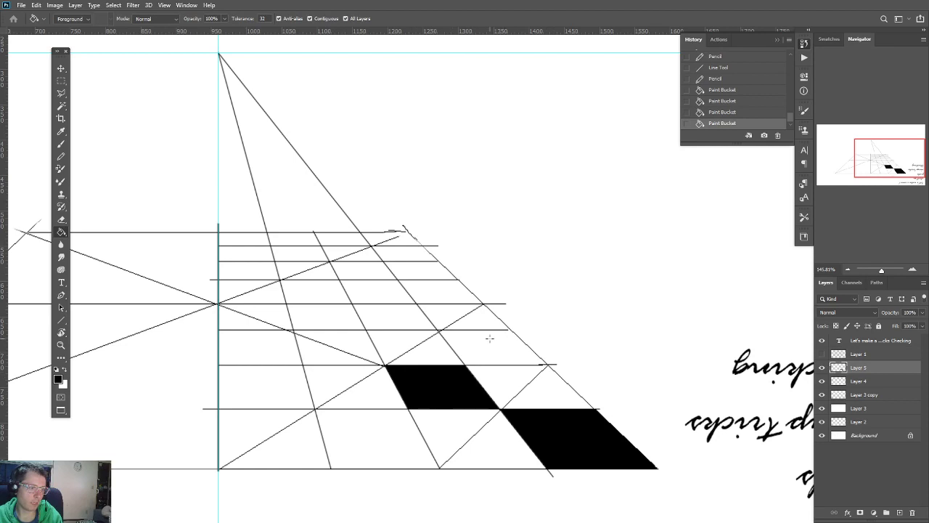
# Step: Undo the fill of the third-row outer tile and close the gap between its horizontal and the slanted side with the pencil
pyautogui.click(490, 338)
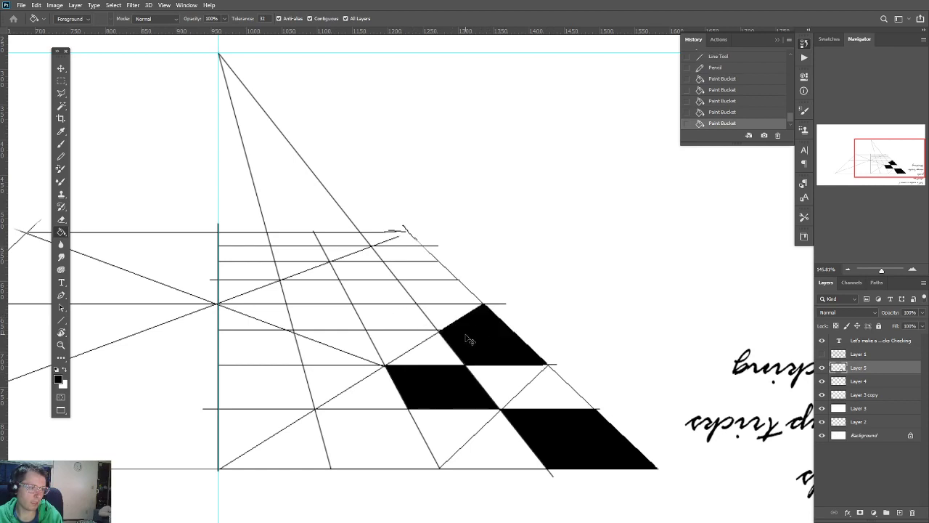
pyautogui.hotkey('ctrl', 'z')
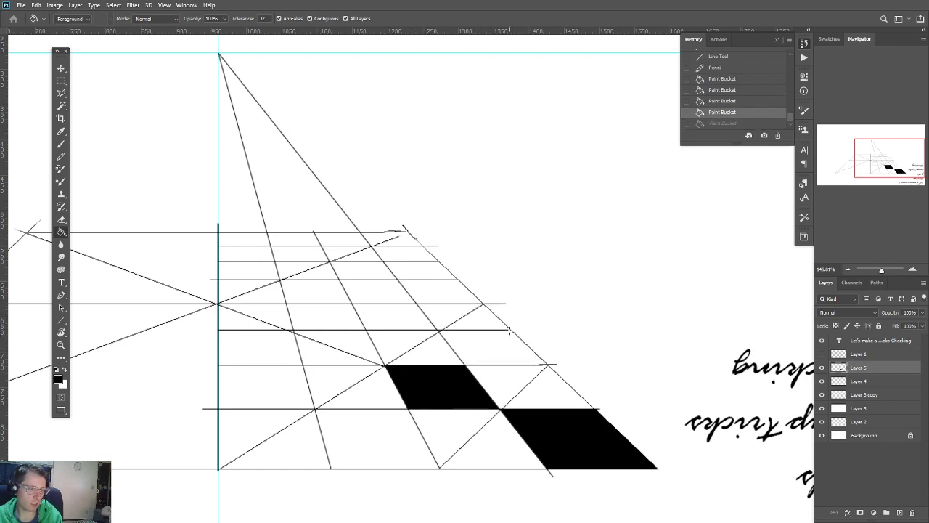
pyautogui.press('b')
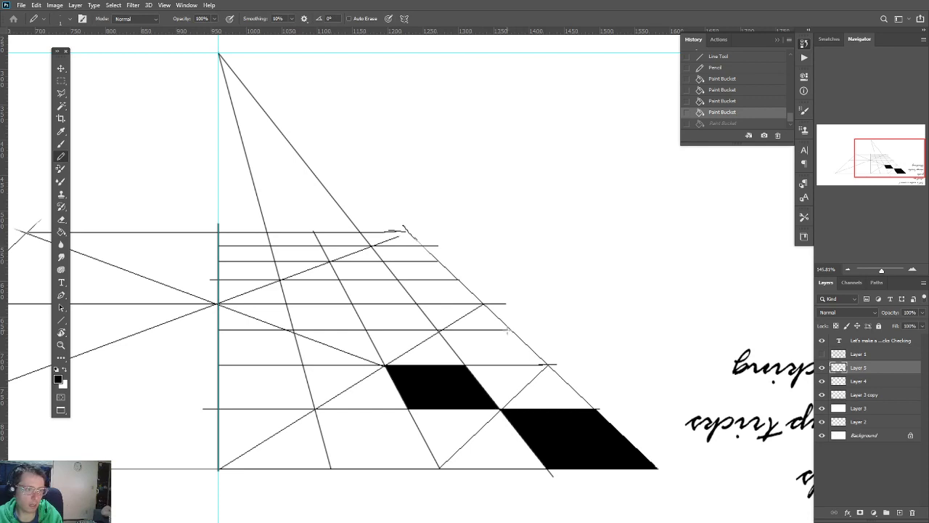
pyautogui.click(513, 331)
# Step: Fill the remaining alternating tiles black in the two columns nearest the slanted side, forming a checkerboard up to the short edge
pyautogui.press('g')
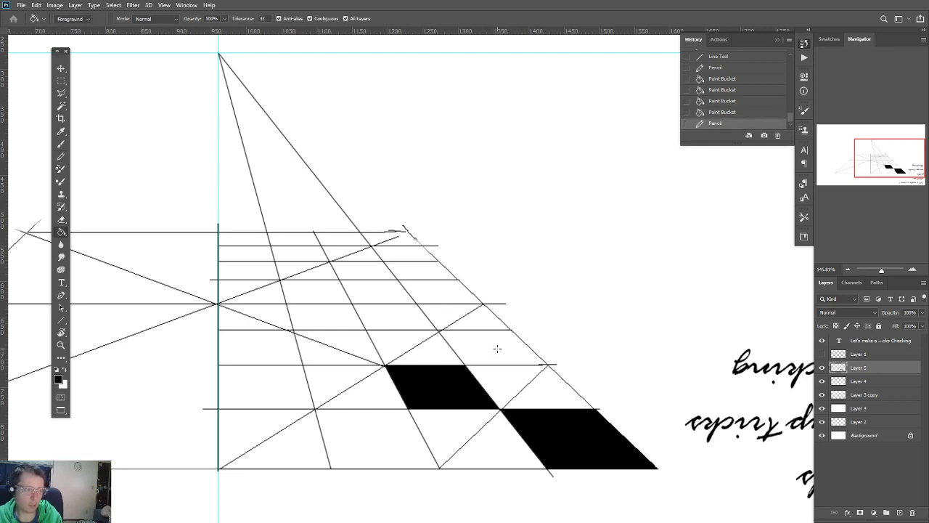
pyautogui.click(496, 350)
pyautogui.click(368, 319)
pyautogui.click(429, 294)
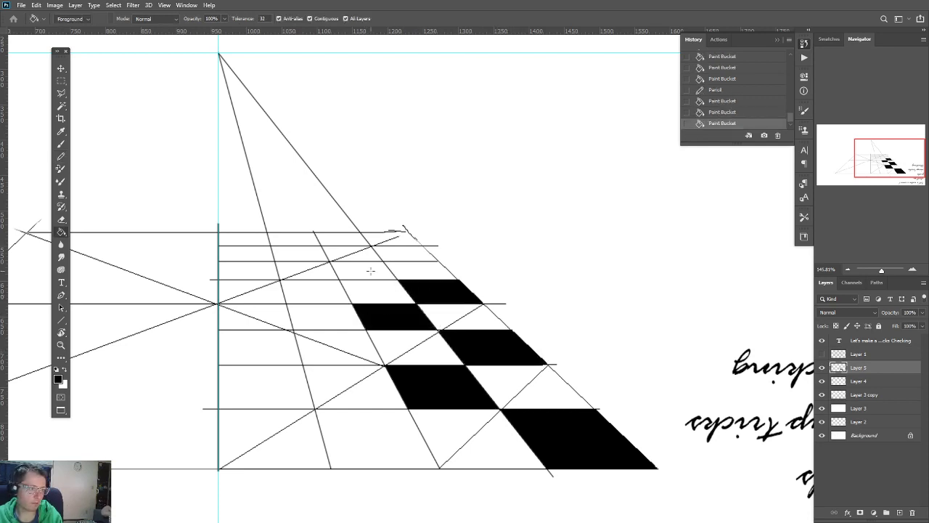
pyautogui.click(371, 271)
pyautogui.click(380, 251)
pyautogui.click(350, 240)
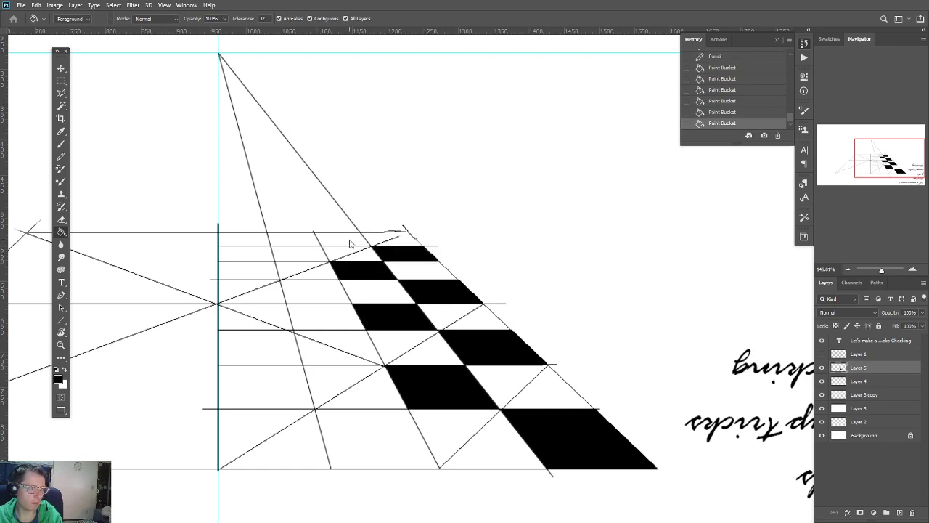
# Step: Fill four alternating tiles black in the third column from the slanted side, including the parts cut by diagonals
pyautogui.click(296, 252)
pyautogui.click(305, 294)
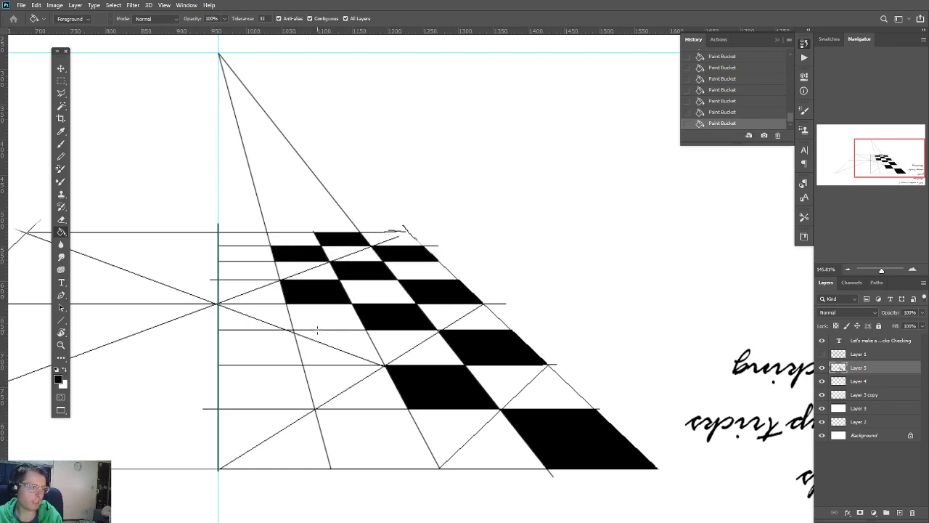
pyautogui.click(347, 347)
pyautogui.click(324, 357)
pyautogui.click(328, 434)
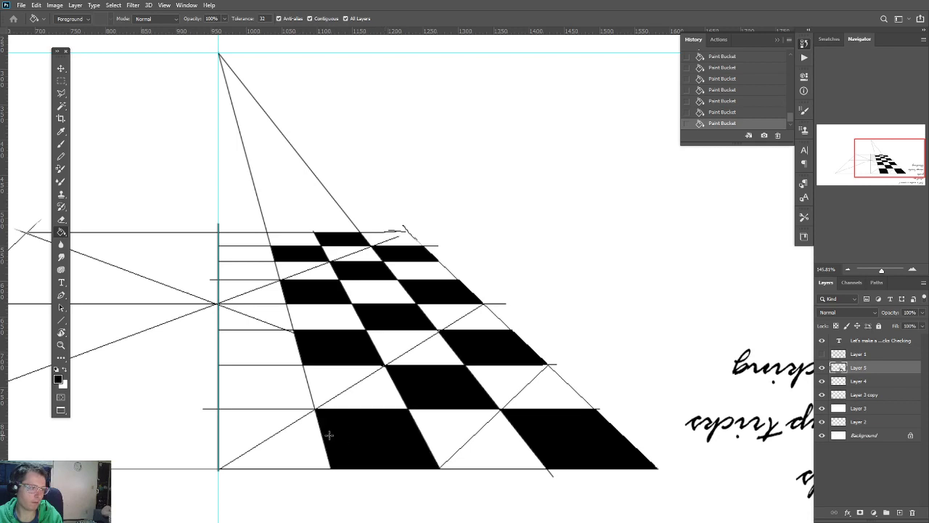
# Step: Fill four alternating tiles black in the column beside the centre line, completing the checkerboard on this half of the floor
pyautogui.click(283, 393)
pyautogui.click(264, 314)
pyautogui.click(239, 320)
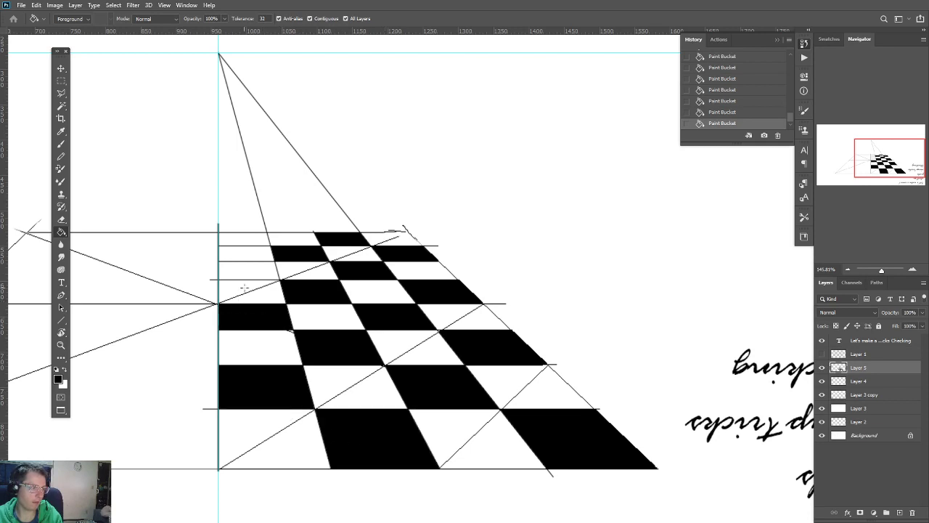
pyautogui.click(247, 273)
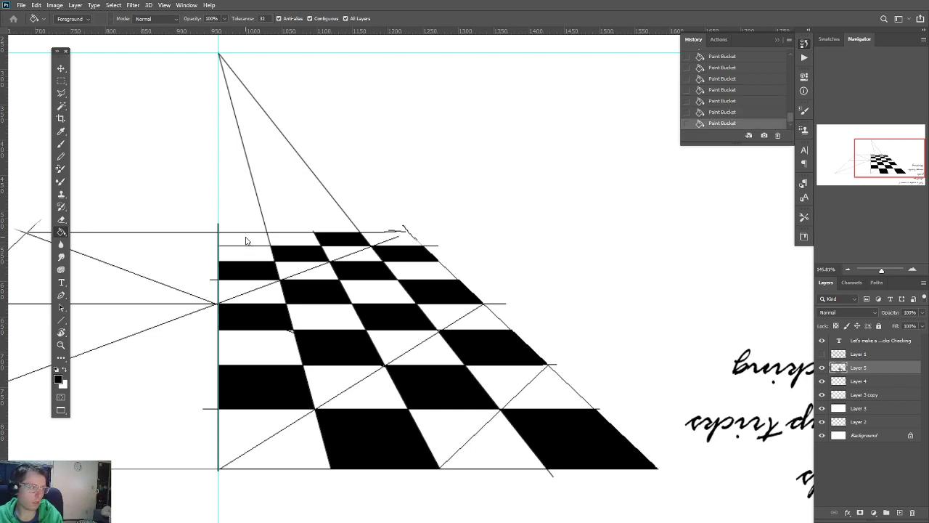
pyautogui.click(244, 239)
pyautogui.scroll(-1, 227, 319)
pyautogui.scroll(-5, 227, 319)
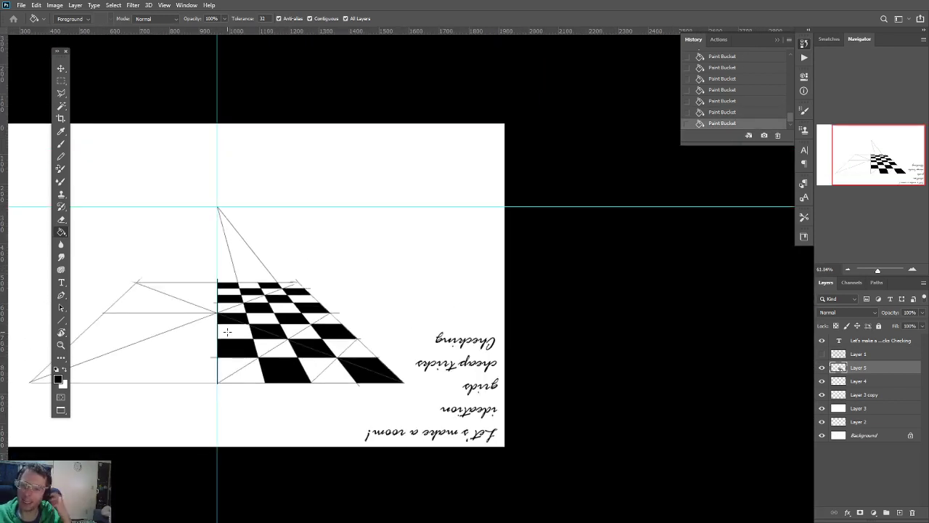
pyautogui.scroll(5, 376, 384)
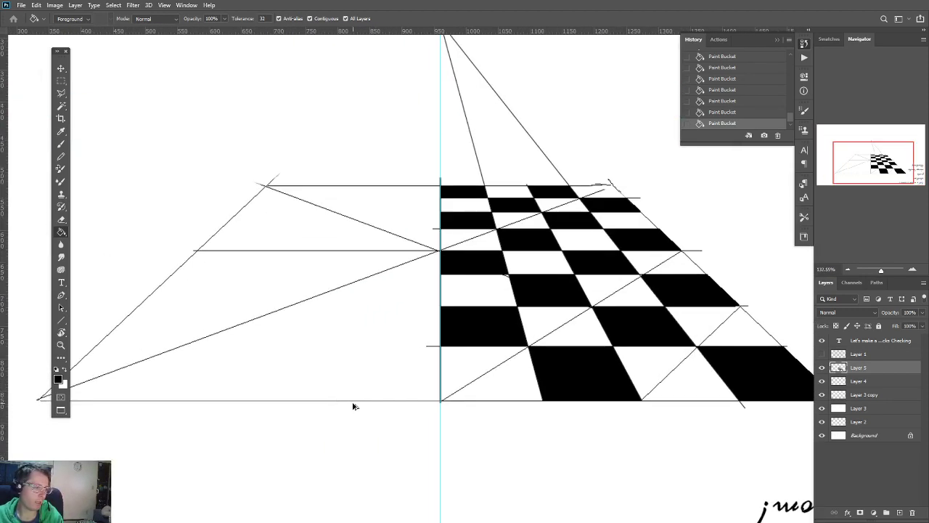
pyautogui.moveTo(266, 414); pyautogui.dragTo(326, 429)
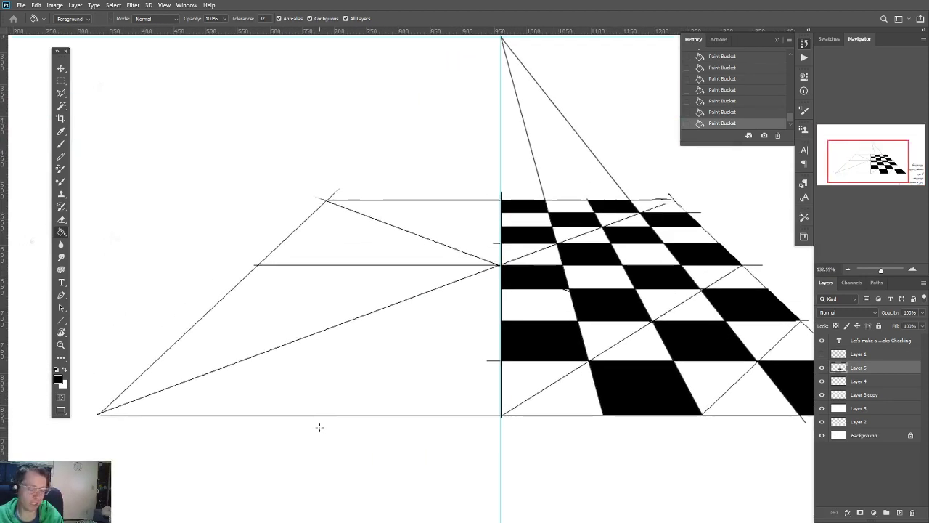
pyautogui.press('b')
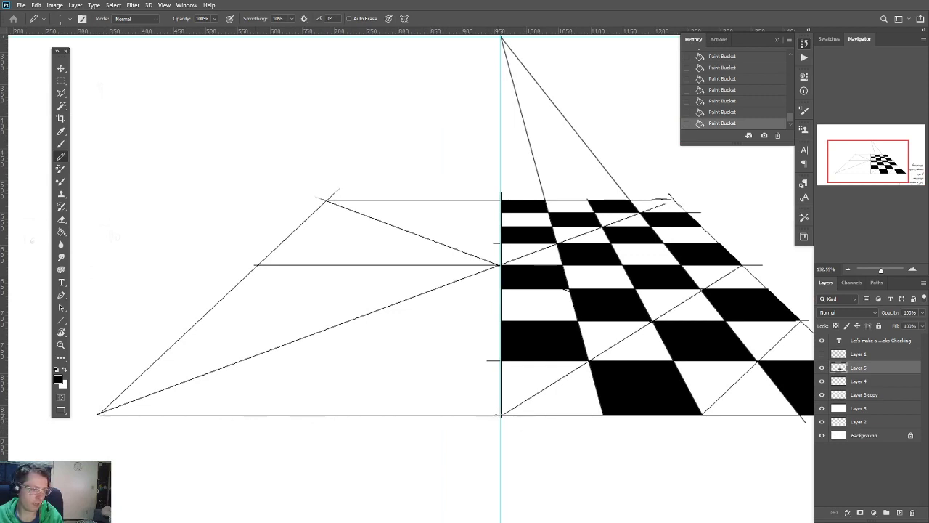
pyautogui.moveTo(499, 415); pyautogui.dragTo(280, 408)
pyautogui.hotkey('ctrl', 'z')
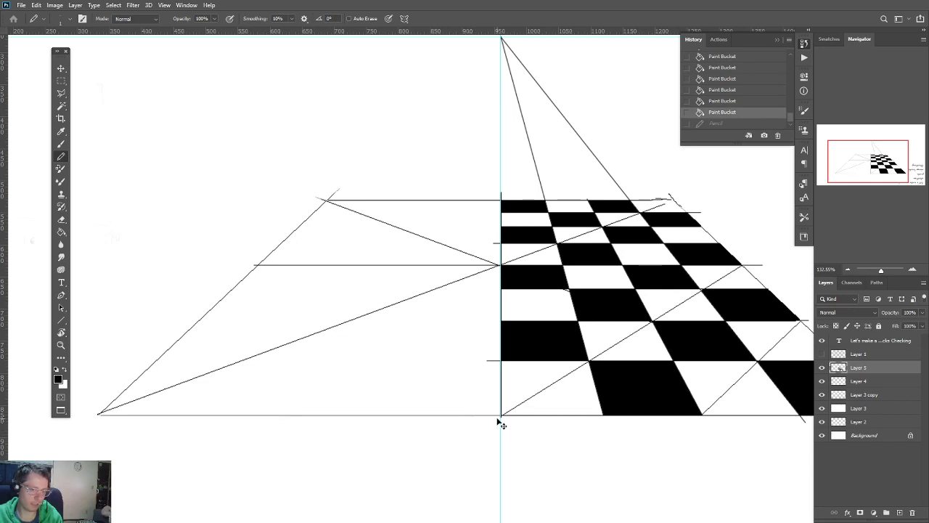
# Step: On a new layer, pencil a red (f50000) line along the unfilled half's long edge from the centre line to the far corner
pyautogui.hotkey('ctrl', 'shift', 'n')
pyautogui.press('Return')
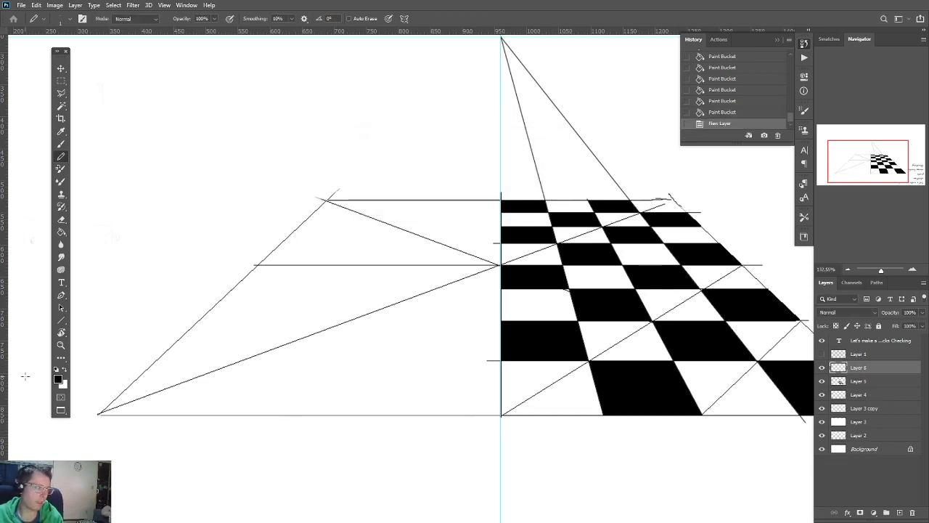
pyautogui.click(58, 379)
pyautogui.click(420, 178)
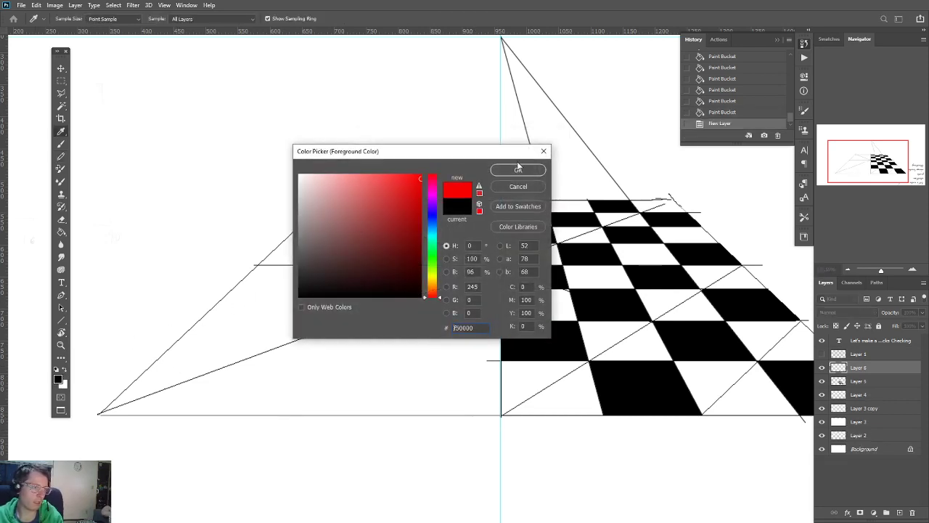
pyautogui.click(520, 170)
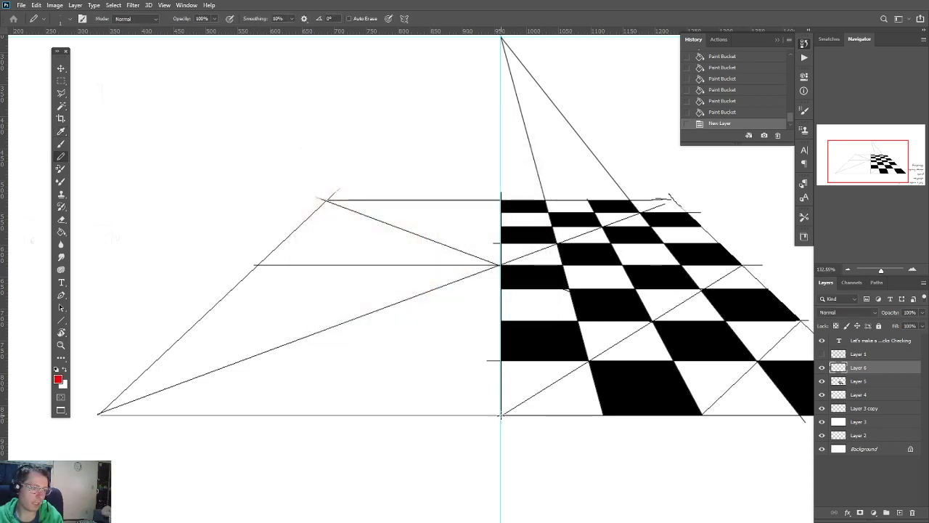
pyautogui.moveTo(498, 416)
pyautogui.mouseDown()
pyautogui.moveTo(96, 424)
pyautogui.moveTo(94, 415)
pyautogui.mouseUp()
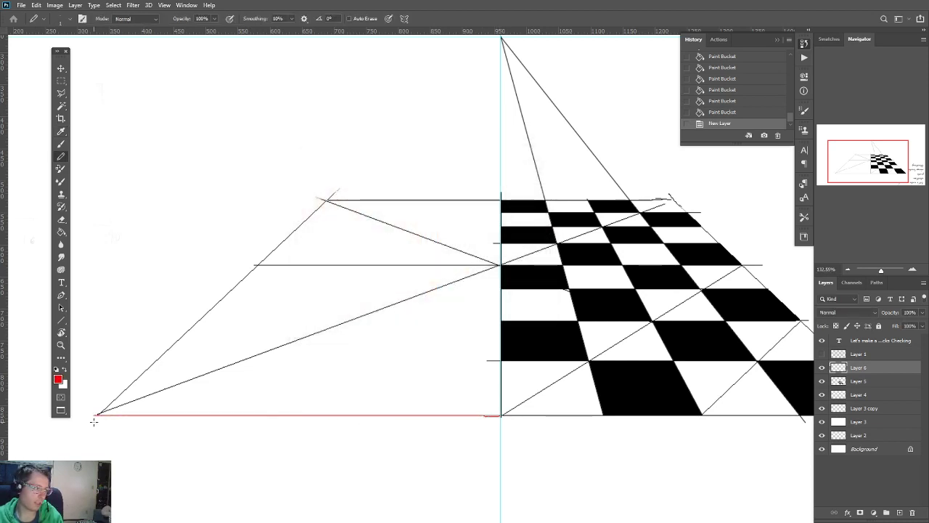
# Step: Scale the red line to 50% width about its end on the centre line, so it spans half the long edge
pyautogui.hotkey('ctrl', 't')
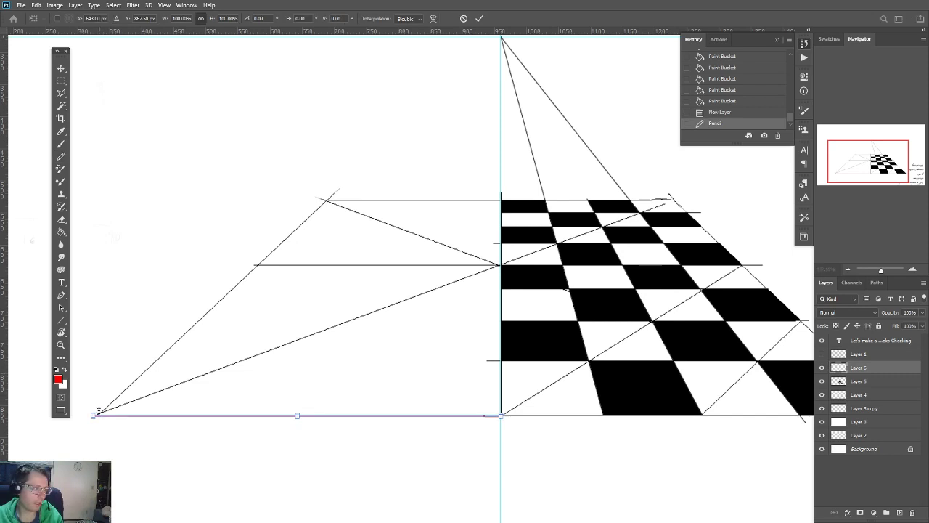
pyautogui.press('Return')
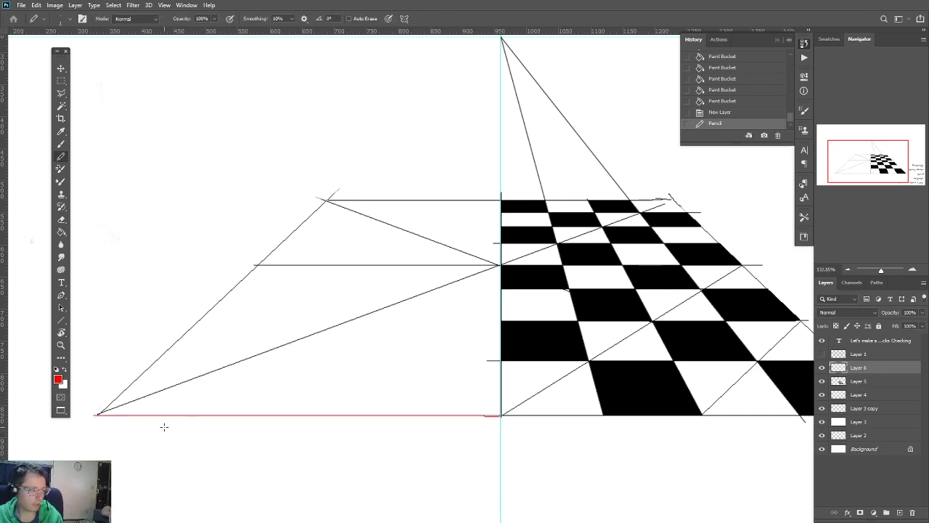
pyautogui.hotkey('ctrl', 't')
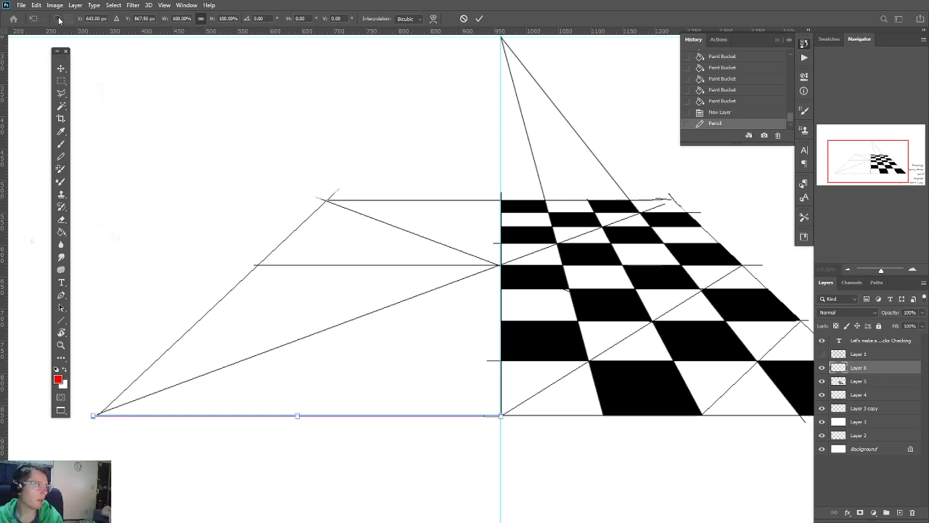
pyautogui.click(57, 18)
pyautogui.click(73, 19)
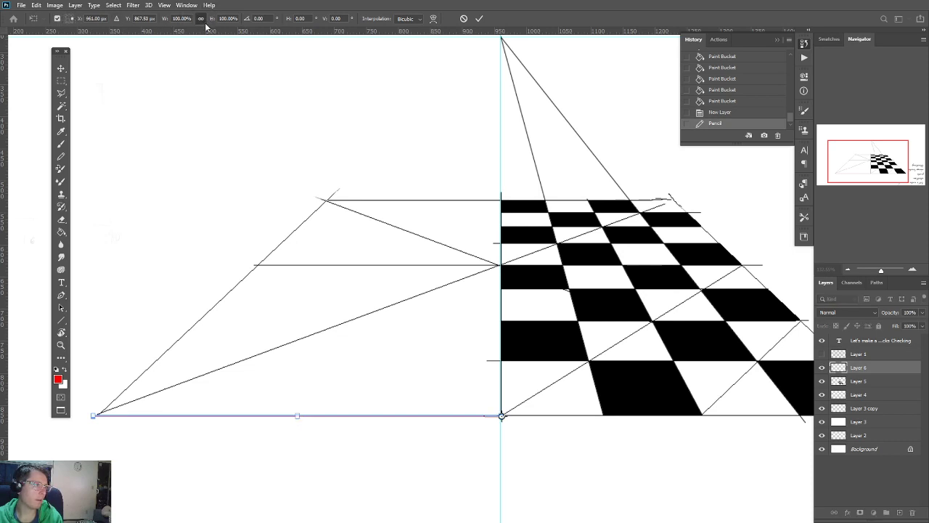
pyautogui.click(182, 21)
pyautogui.click(182, 19)
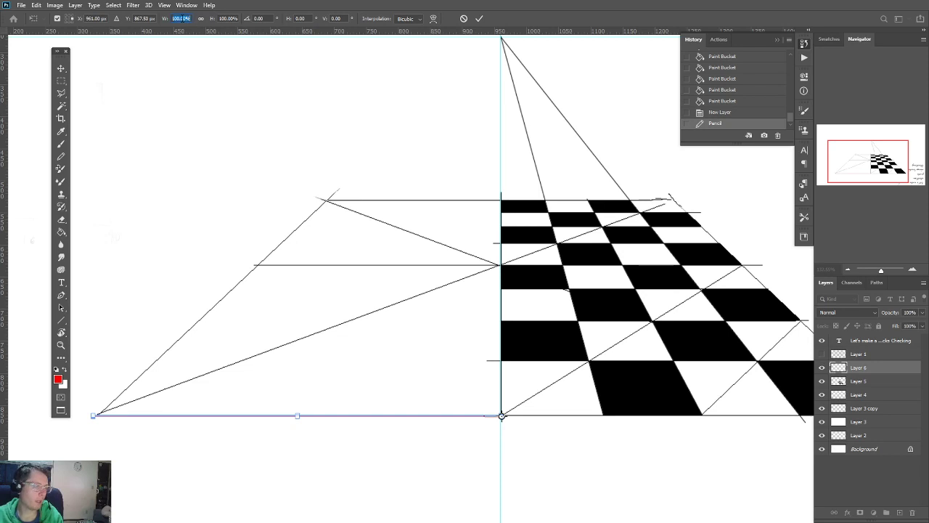
pyautogui.write('50')
pyautogui.press('Return')
pyautogui.press('Return')
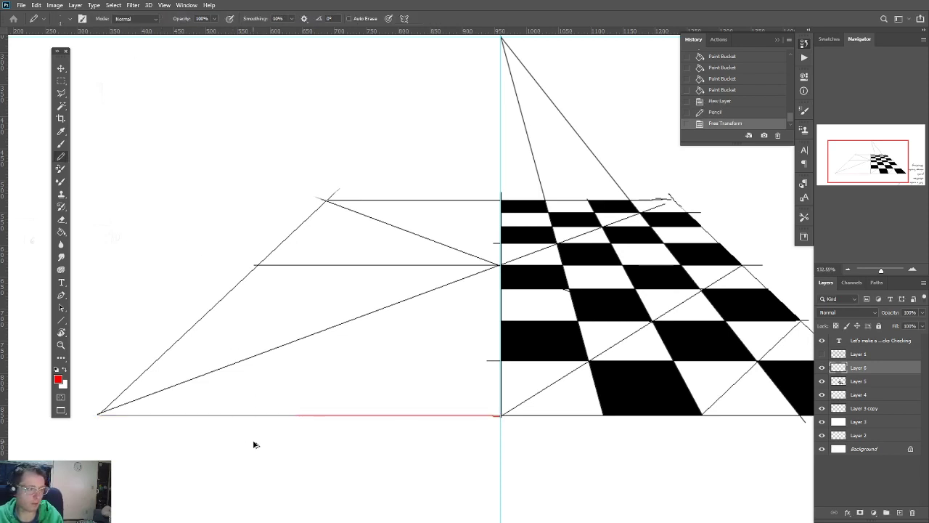
# Step: Reset the colour to black and pencil tick marks at the midpoint and both quarter points of the unfilled half's long edge
pyautogui.scroll(1, 253, 441)
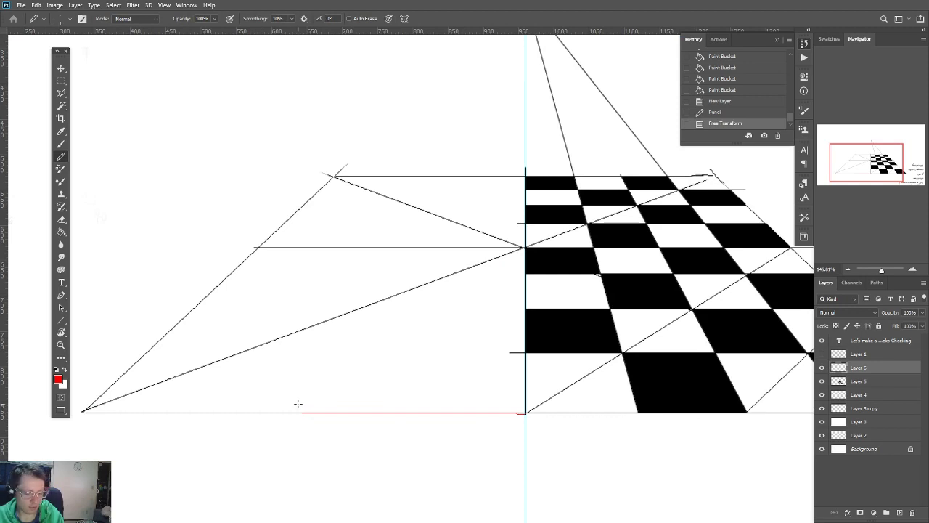
pyautogui.press('d')
pyautogui.click(302, 413)
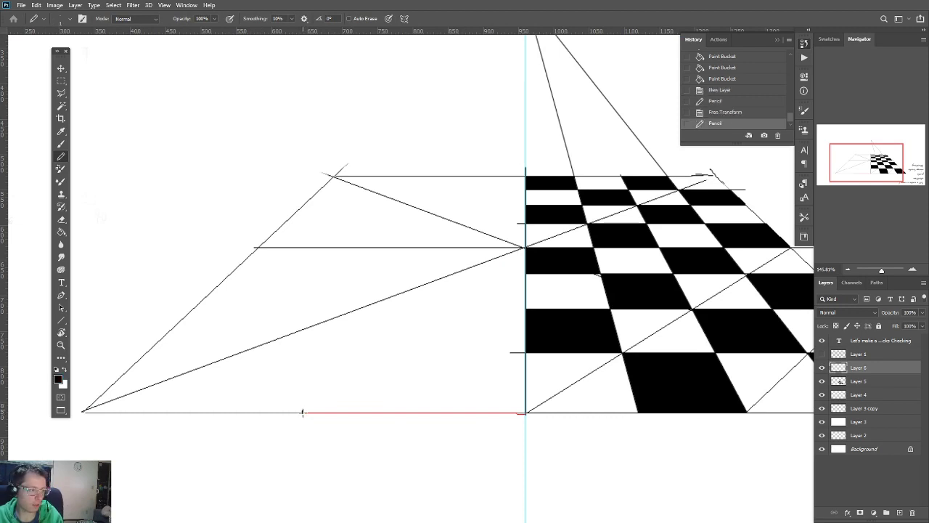
pyautogui.click(302, 413)
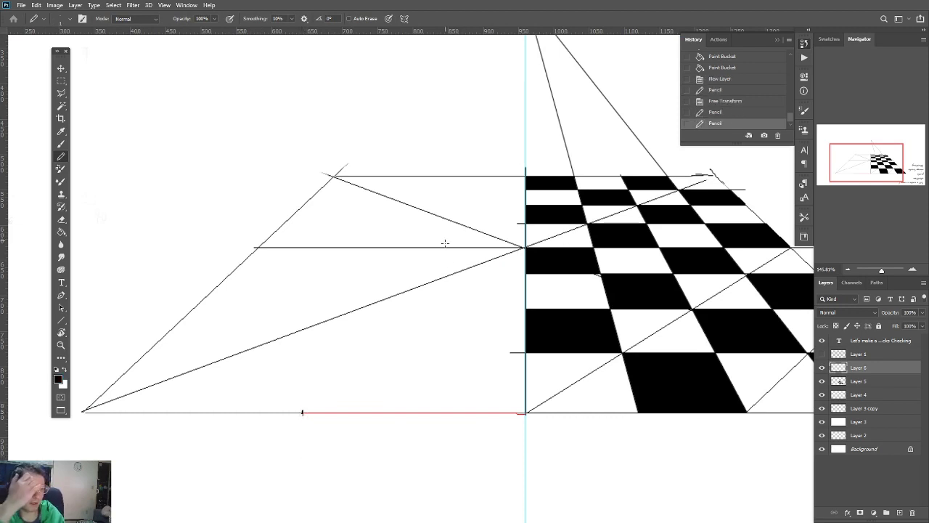
pyautogui.click(410, 413)
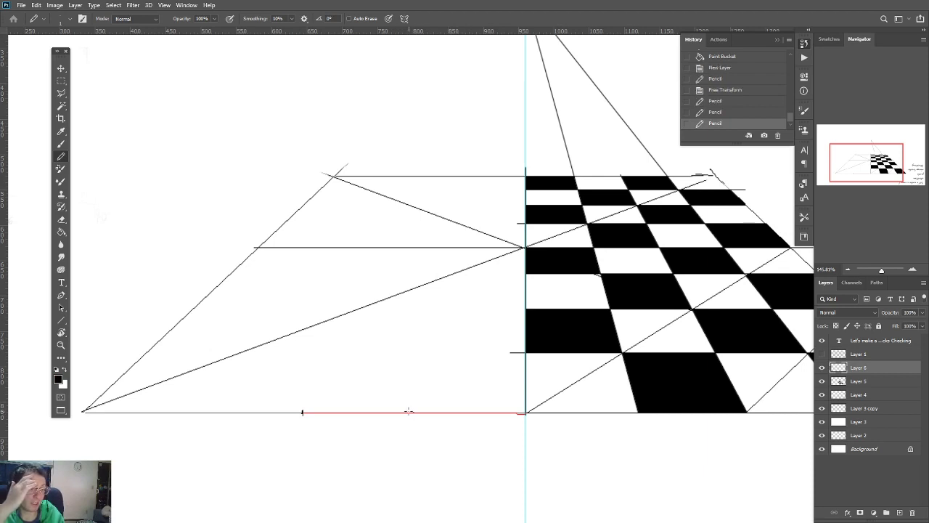
pyautogui.click(410, 412)
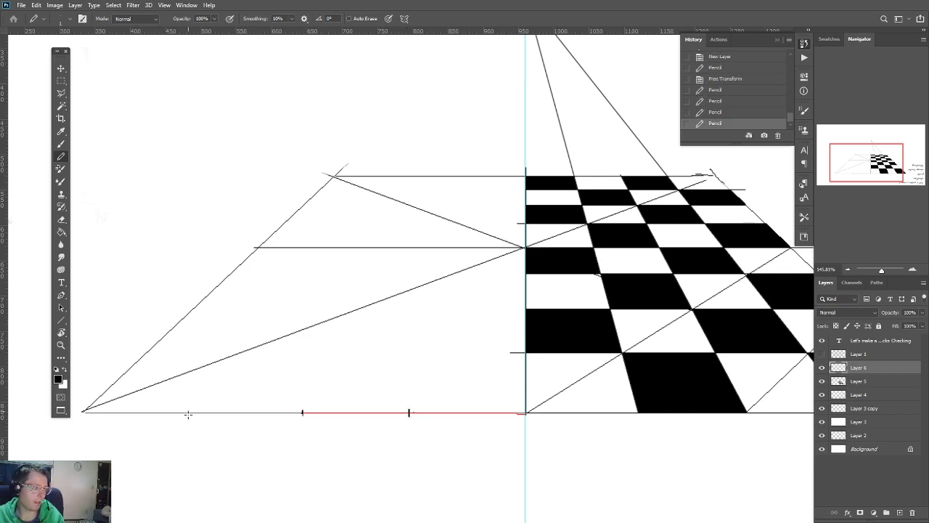
pyautogui.click(188, 414)
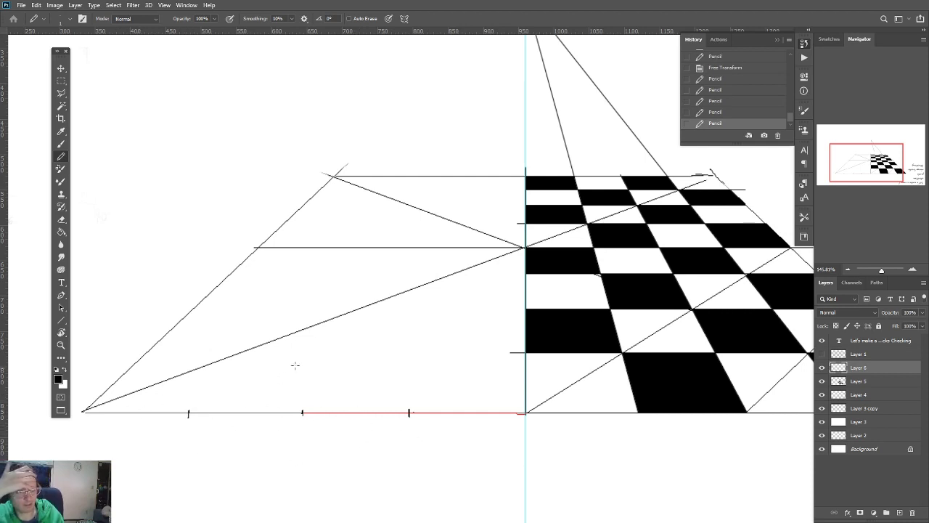
# Step: Draw three black straight lines from the vanishing point to the tick marks on the long edge with the Line tool
pyautogui.scroll(-3, 305, 403)
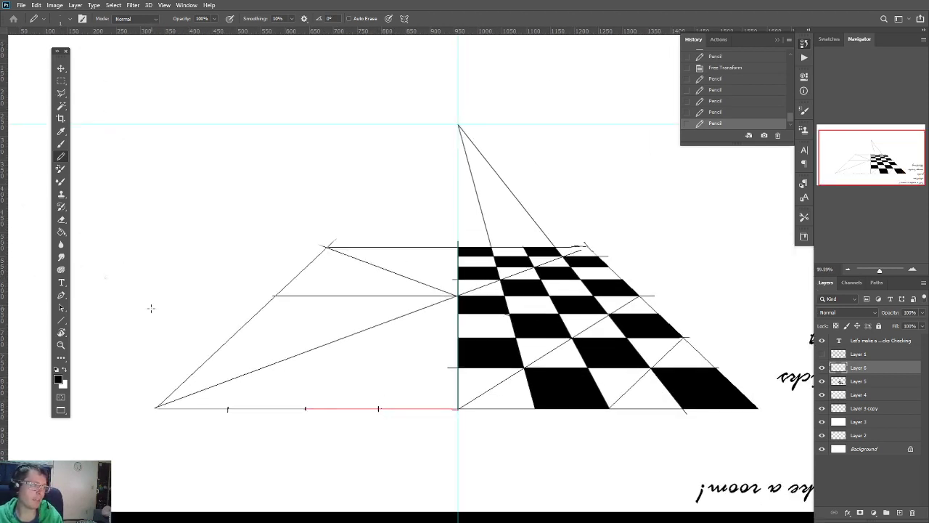
pyautogui.click(60, 320)
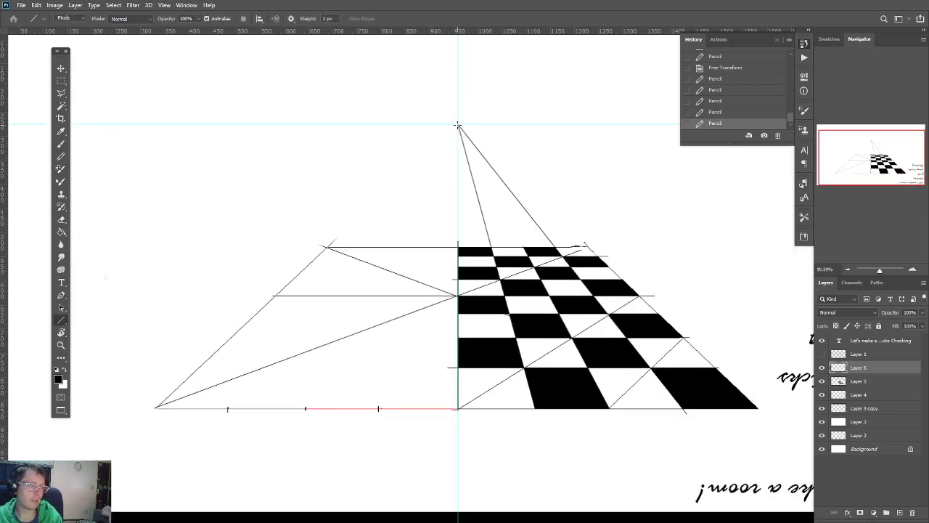
pyautogui.moveTo(457, 125); pyautogui.dragTo(378, 409)
pyautogui.moveTo(458, 125); pyautogui.dragTo(305, 409)
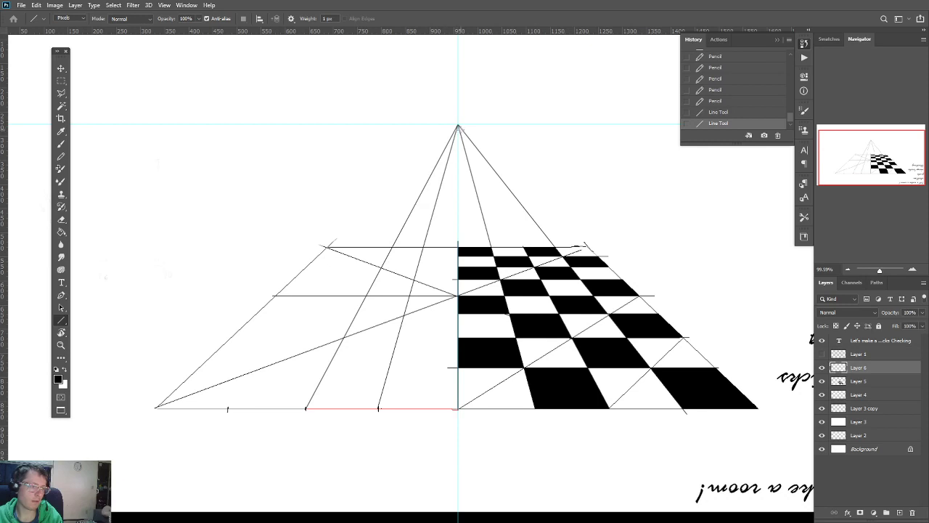
pyautogui.moveTo(457, 124); pyautogui.dragTo(227, 408)
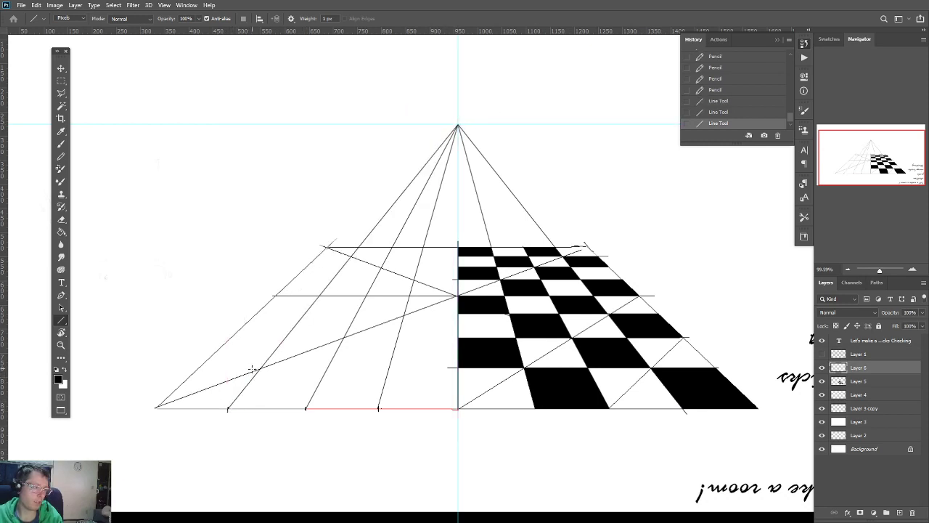
# Step: Pencil six horizontal row lines across the unfilled half through the points where the diagonals cross the converging lines
pyautogui.press('b')
pyautogui.scroll(3, 251, 401)
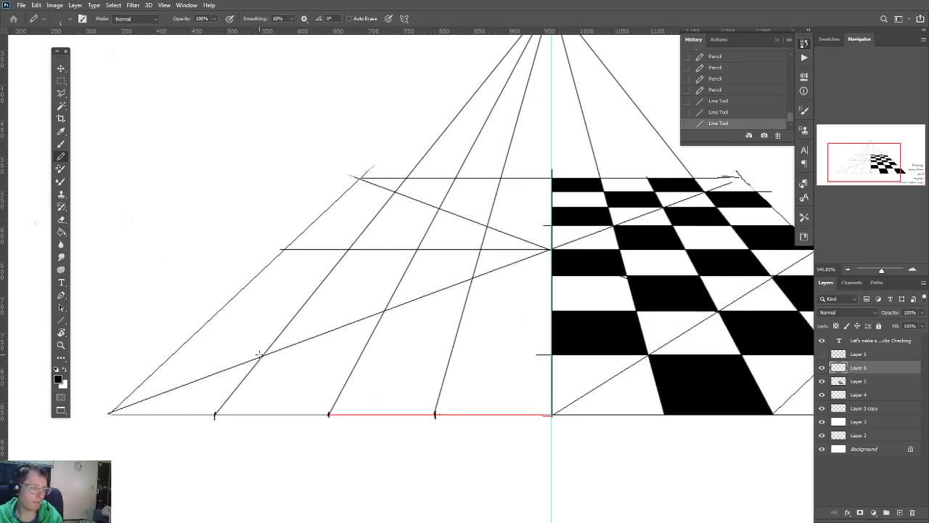
pyautogui.moveTo(262, 357)
pyautogui.mouseDown()
pyautogui.moveTo(622, 413)
pyautogui.moveTo(387, 394)
pyautogui.moveTo(239, 447)
pyautogui.moveTo(184, 438)
pyautogui.moveTo(171, 406)
pyautogui.mouseUp()
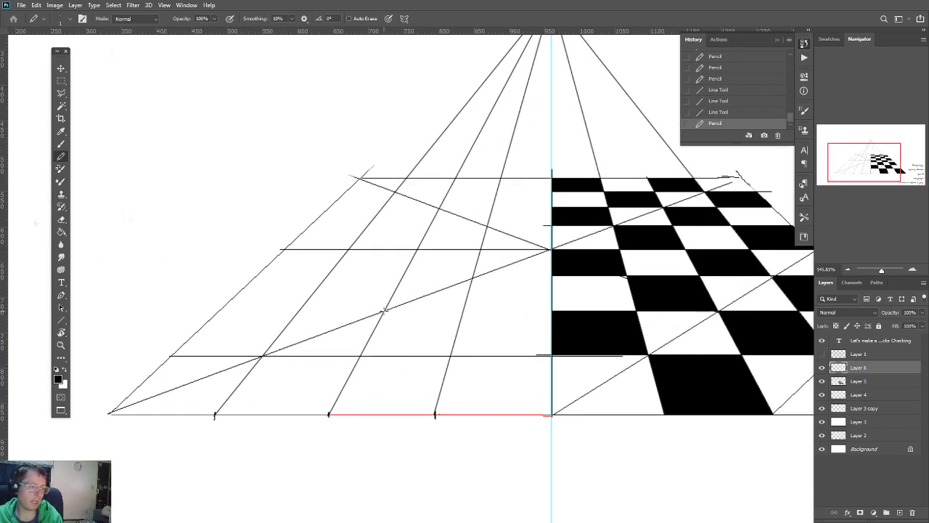
pyautogui.moveTo(384, 311)
pyautogui.mouseDown()
pyautogui.moveTo(265, 307)
pyautogui.moveTo(562, 345)
pyautogui.mouseUp()
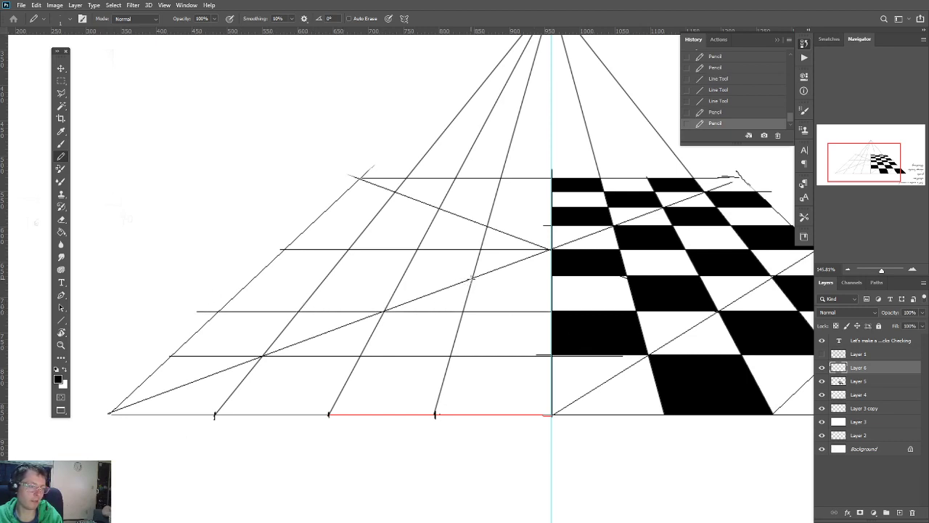
pyautogui.moveTo(474, 278); pyautogui.dragTo(562, 277)
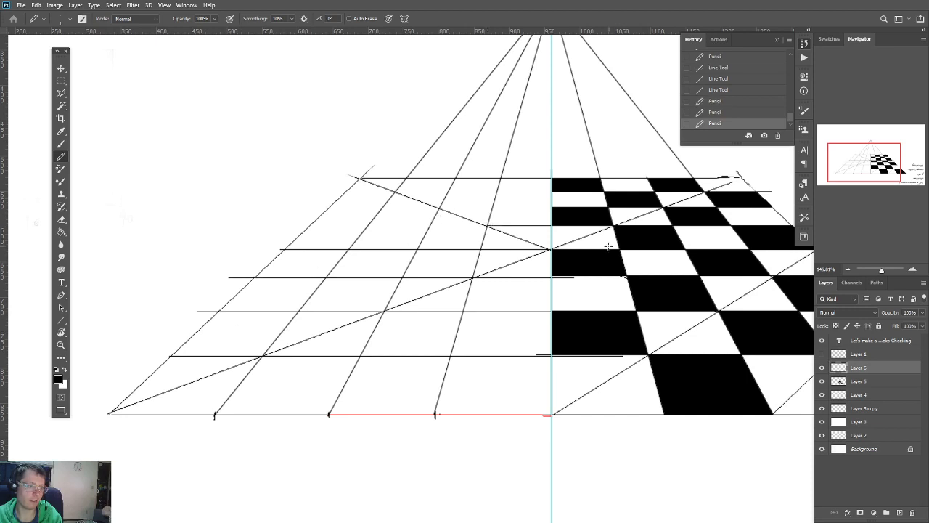
pyautogui.moveTo(275, 277); pyautogui.dragTo(275, 277)
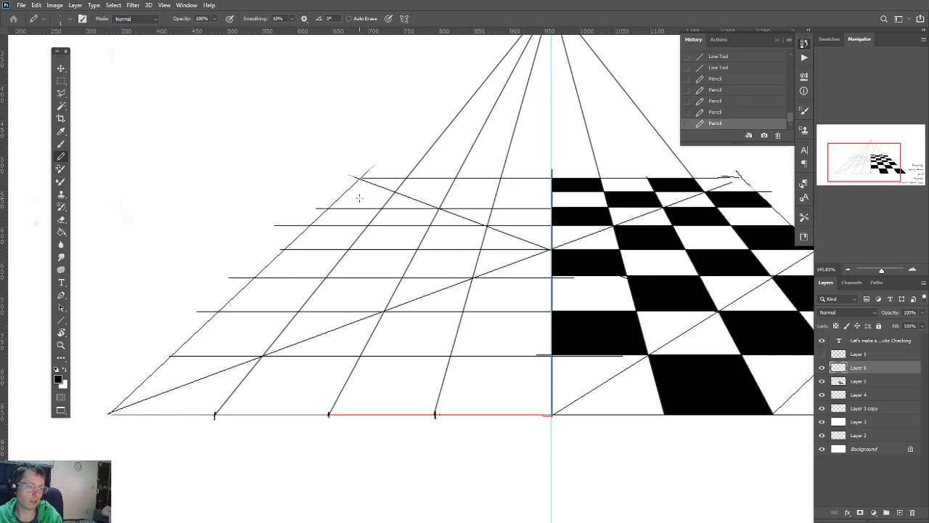
pyautogui.moveTo(394, 191)
pyautogui.mouseDown()
pyautogui.moveTo(583, 222)
pyautogui.moveTo(246, 234)
pyautogui.mouseUp()
# Step: Fill alternating tiles black in the first four rows from the long edge, in the two unfilled columns beside the centre line
pyautogui.scroll(-5, 255, 253)
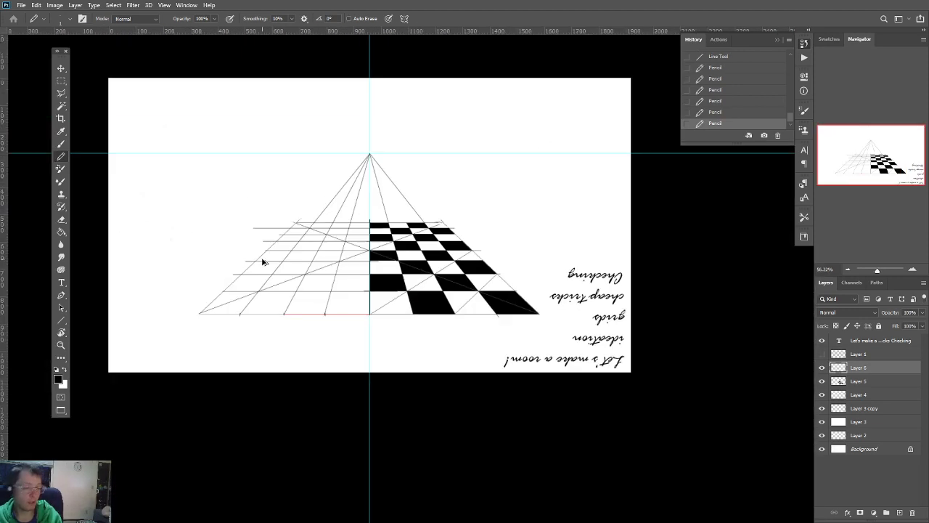
pyautogui.scroll(4, 264, 261)
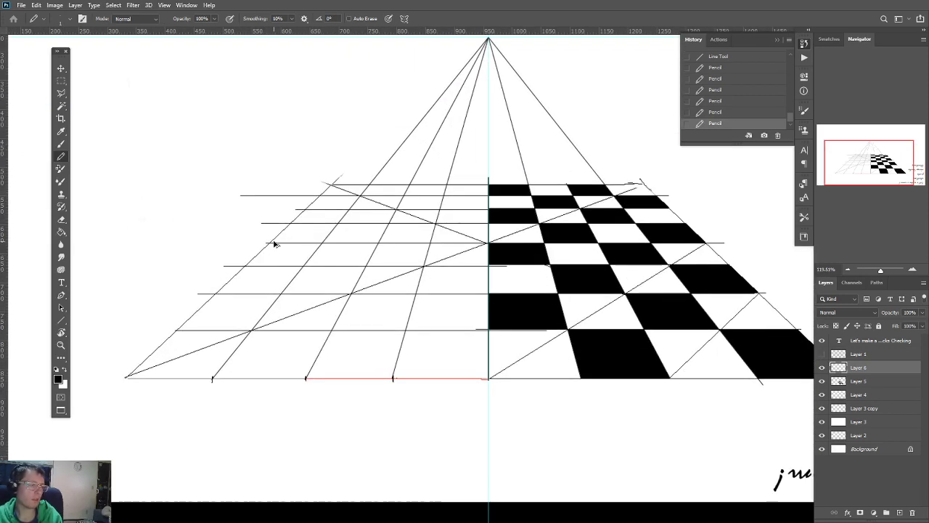
pyautogui.scroll(-3, 276, 247)
pyautogui.scroll(2, 284, 259)
pyautogui.press('g')
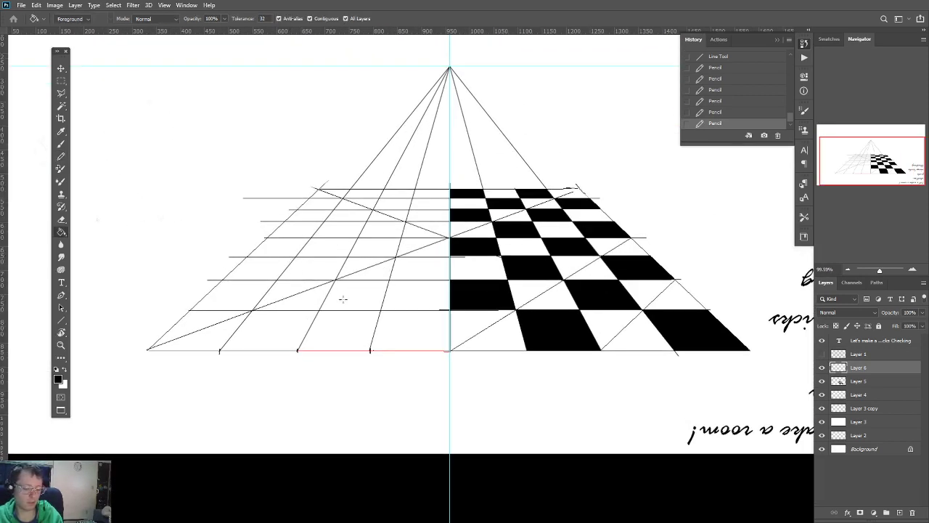
pyautogui.click(420, 328)
pyautogui.click(345, 292)
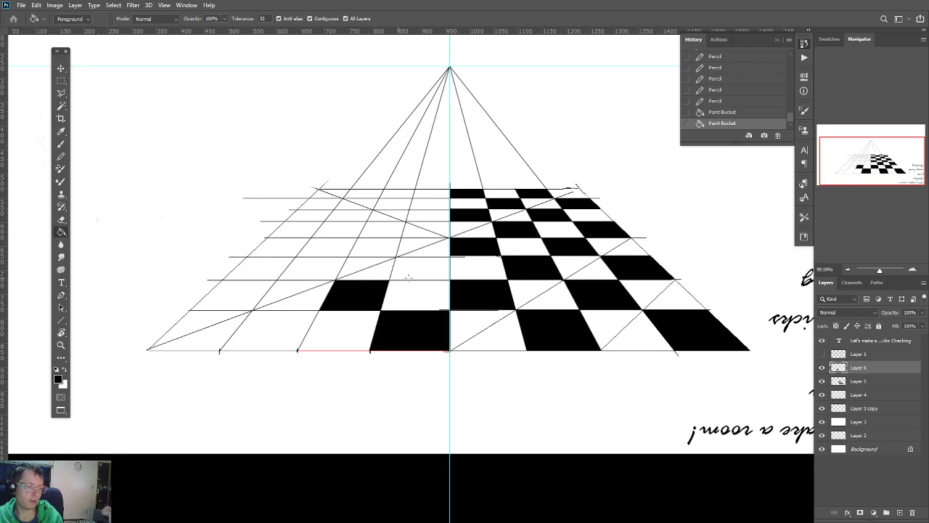
pyautogui.click(409, 274)
pyautogui.click(385, 247)
# Step: Continue the black alternating tiles in the two columns beside the centre line up to the short edge, including parts cut by the diagonal
pyautogui.click(422, 239)
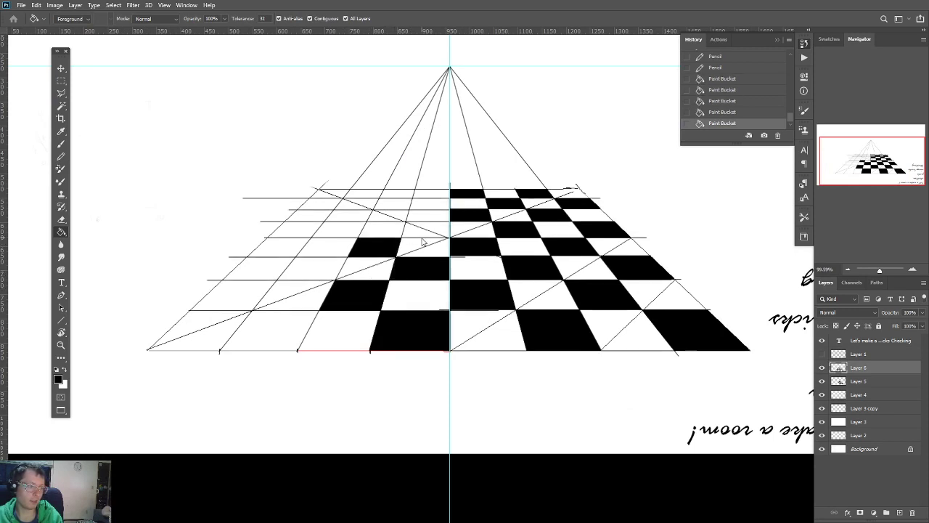
pyautogui.click(426, 231)
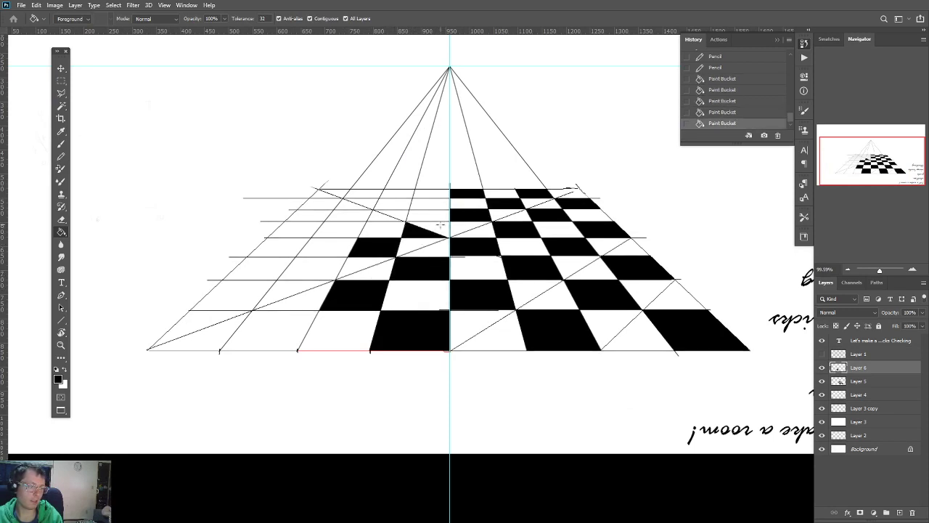
pyautogui.click(392, 212)
pyautogui.click(376, 215)
pyautogui.click(426, 204)
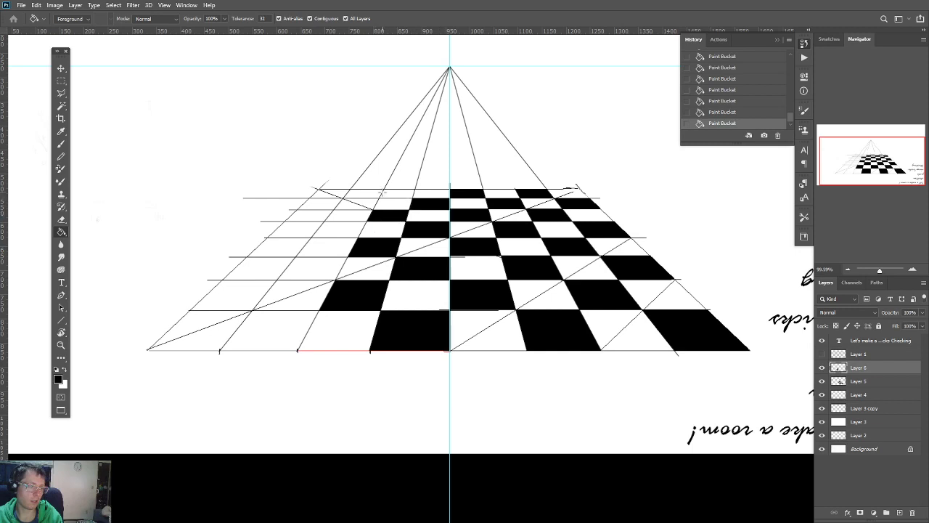
pyautogui.click(397, 196)
# Step: Fill four alternating tiles black in the third column from the centre line of the unfinished half
pyautogui.click(355, 204)
pyautogui.click(336, 229)
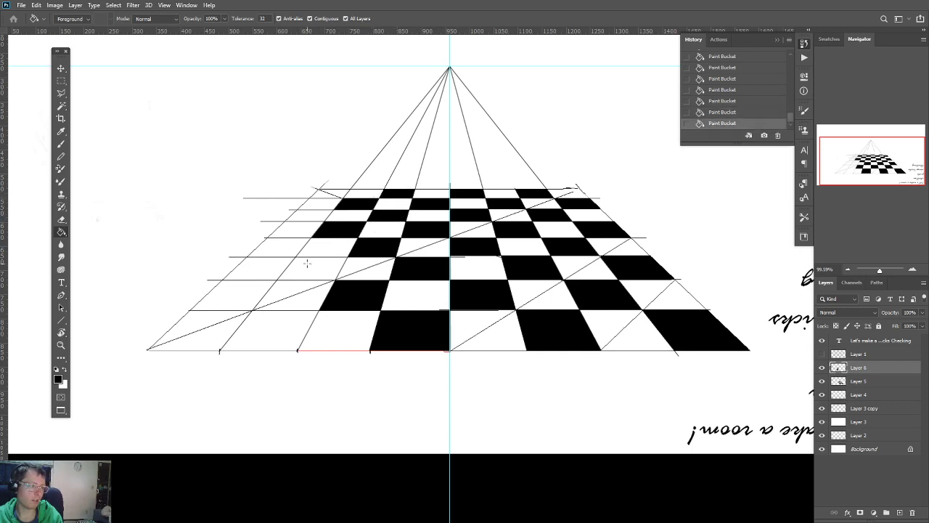
pyautogui.click(306, 267)
pyautogui.click(270, 334)
# Step: Fill four alternating tiles black in the outermost column along the slanted side, completing the checkerboard floor
pyautogui.click(247, 299)
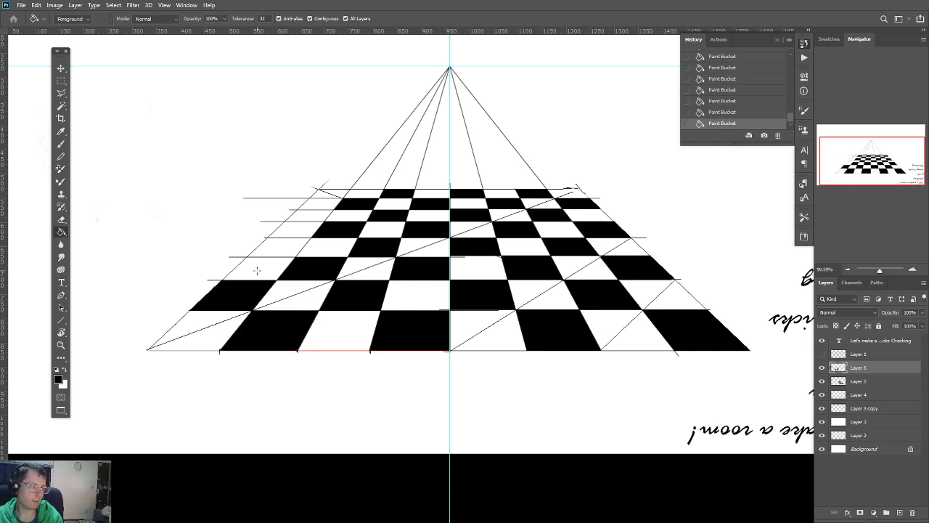
pyautogui.click(274, 250)
pyautogui.click(303, 215)
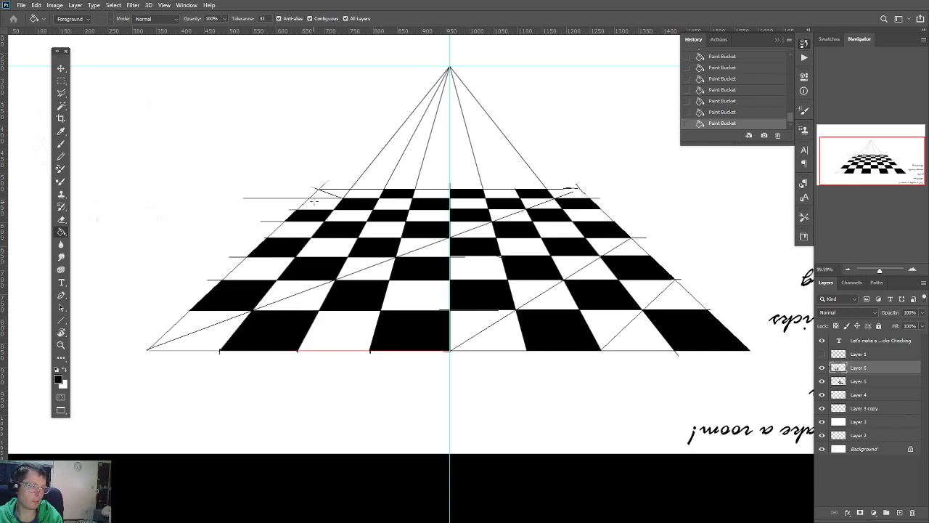
pyautogui.click(335, 195)
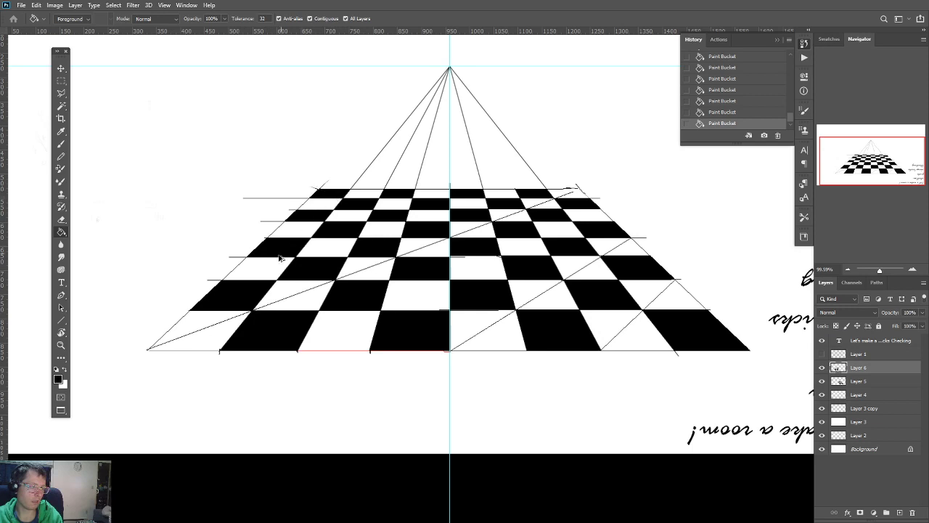
# Step: Merge the layers from Layer 1 through Background into one, leaving the lettering text layer separate
pyautogui.scroll(-3, 267, 275)
pyautogui.scroll(2, 265, 277)
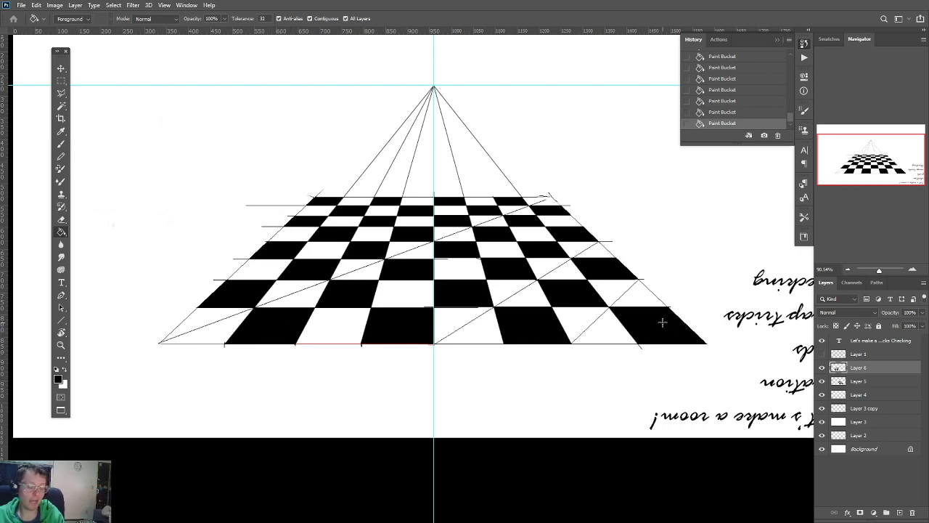
pyautogui.click(840, 355)
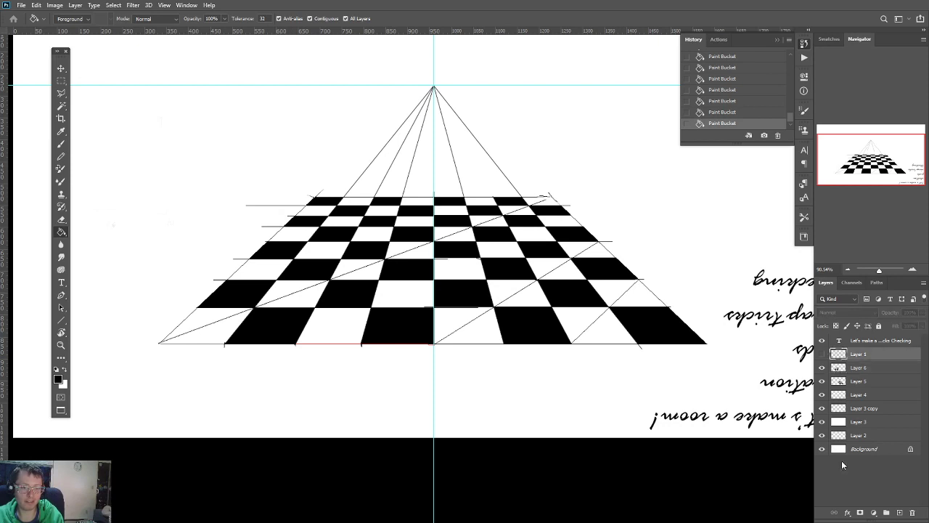
pyautogui.keyDown('shift'); pyautogui.click(843, 450); pyautogui.keyUp('shift')
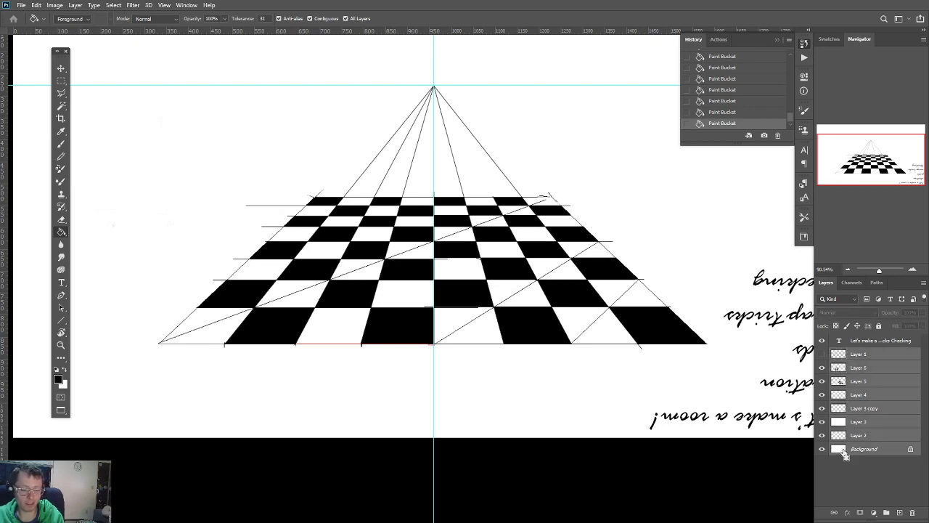
pyautogui.hotkey('ctrl', 'e')
pyautogui.rightClick(512, 308)
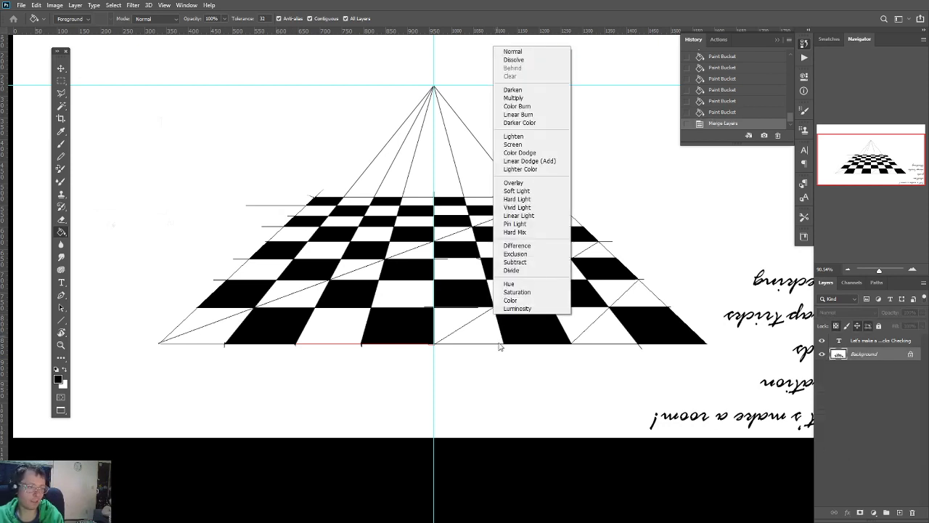
pyautogui.click(445, 161)
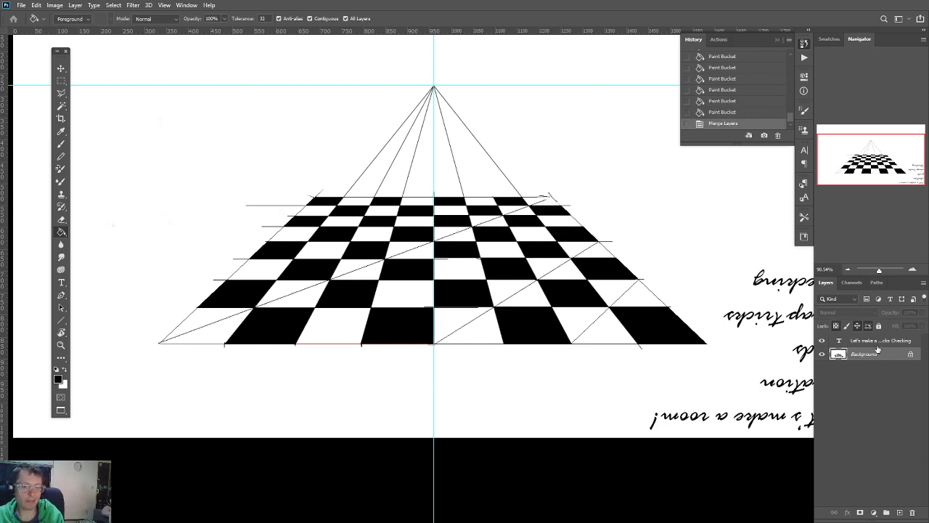
# Step: Flip the merged floor drawing horizontally with Free Transform
pyautogui.hotkey('ctrl', 't')
pyautogui.rightClick(614, 288)
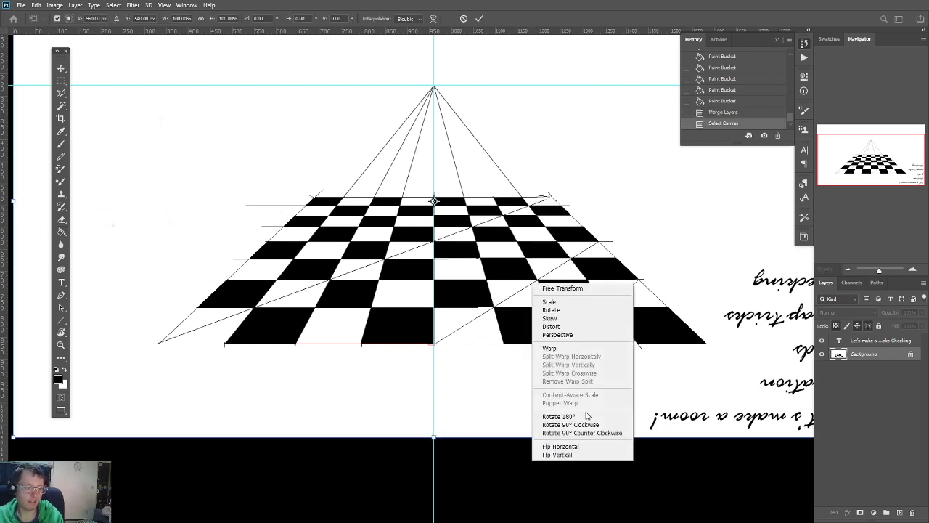
pyautogui.click(565, 446)
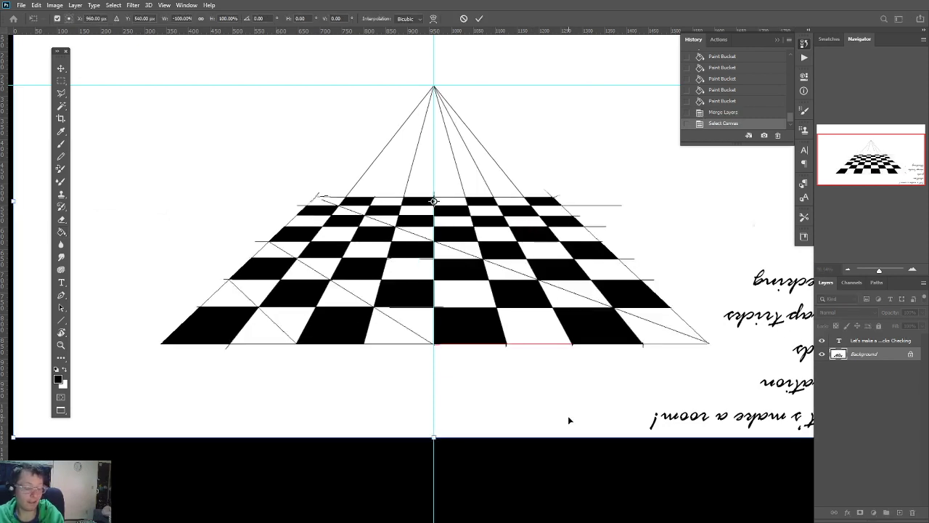
pyautogui.press('Return')
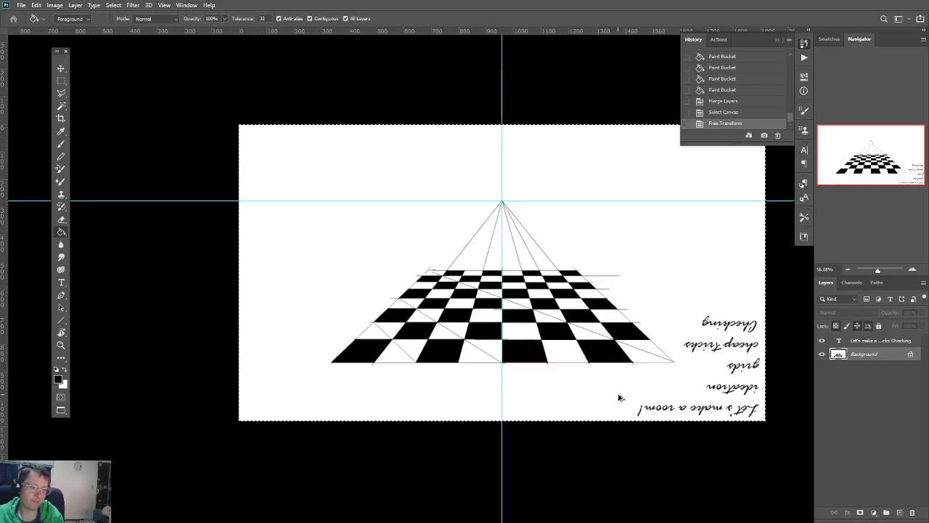
# Step: Inspect the flipped floor and the lettering, and look over the board of bedroom reference photos
pyautogui.scroll(-3, 613, 398)
pyautogui.moveTo(636, 366); pyautogui.dragTo(512, 370)
pyautogui.scroll(11, 574, 381)
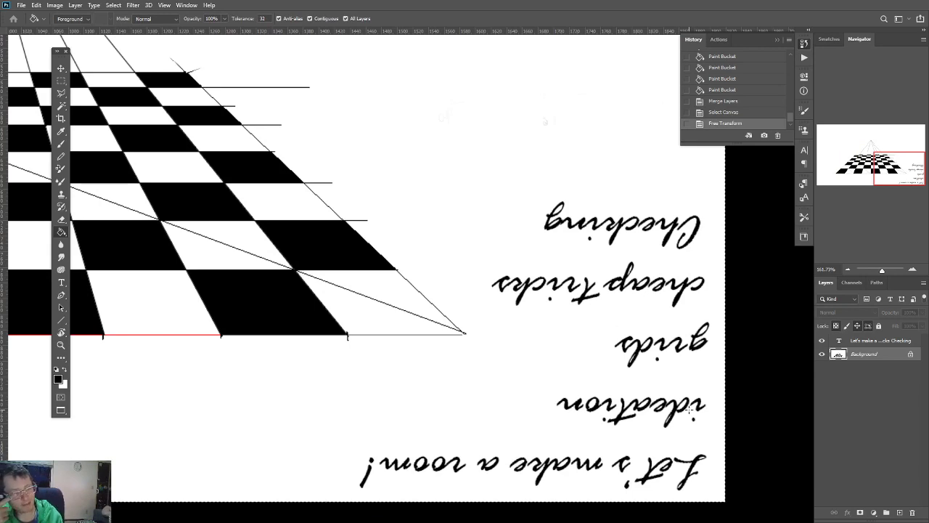
pyautogui.scroll(-5, 468, 334)
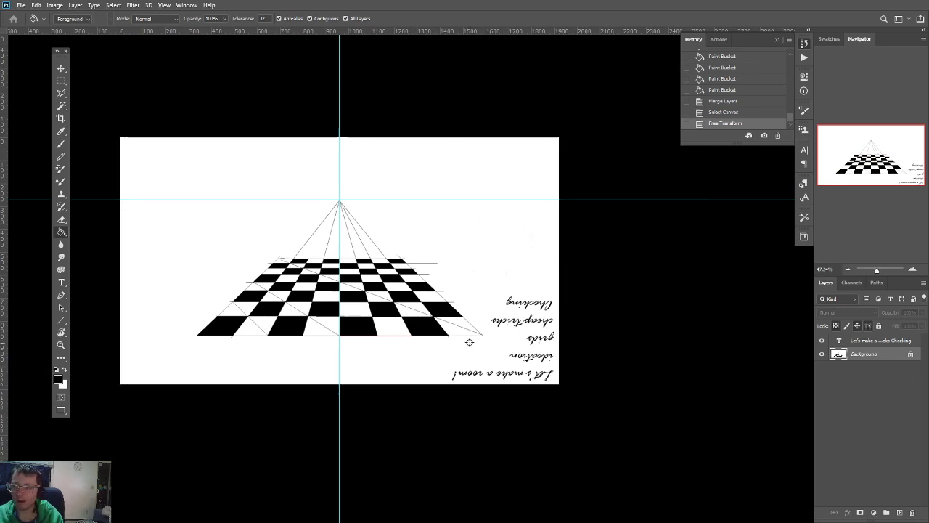
pyautogui.hotkey('alt', 'Tab')
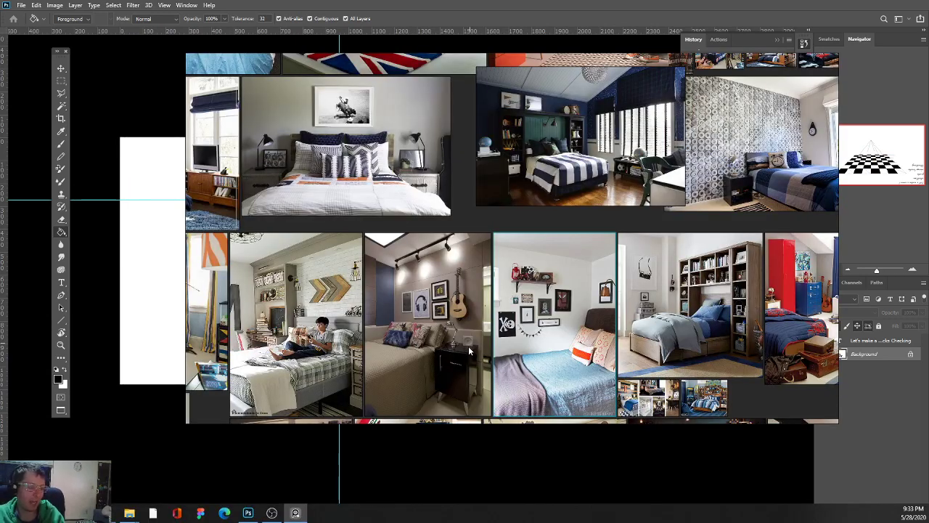
pyautogui.scroll(-1, 448, 356)
pyautogui.scroll(2, 444, 356)
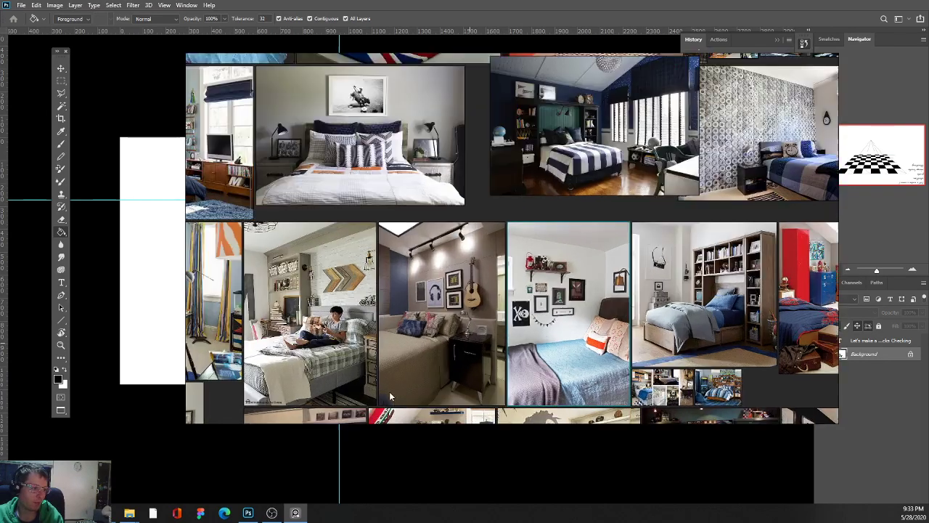
pyautogui.scroll(-2, 399, 394)
pyautogui.hotkey('alt', 'Tab')
pyautogui.scroll(3, 571, 359)
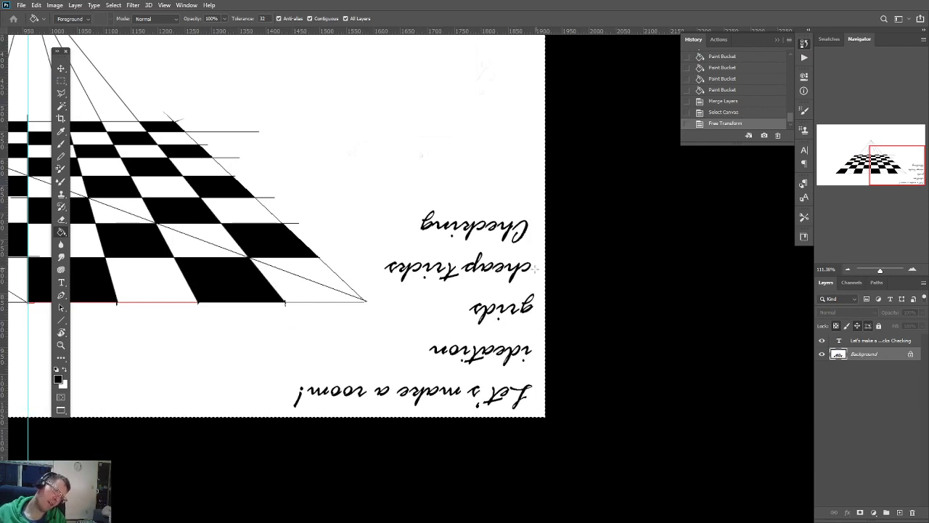
pyautogui.hotkey('alt', 'Tab')
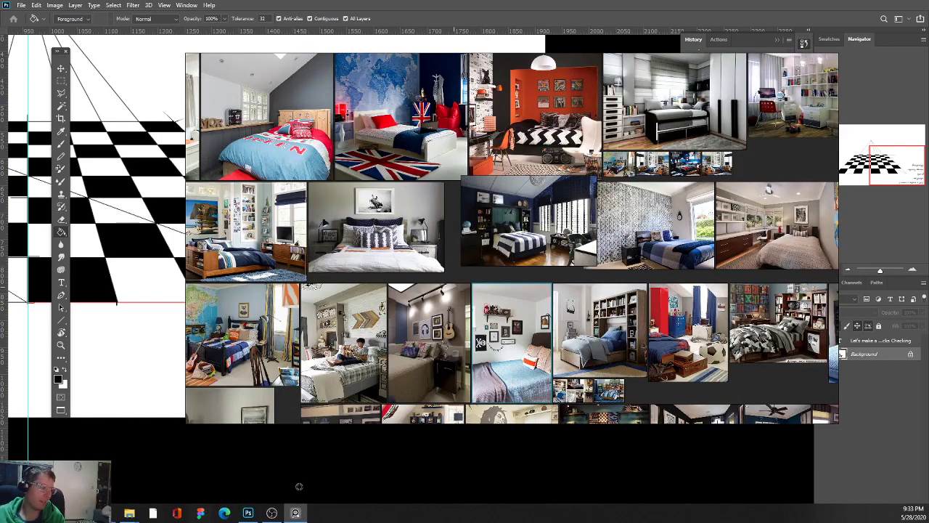
# Step: Switch to File Explorer, go up to the Downloads folder and look through its files
pyautogui.moveTo(129, 513)
pyautogui.click(143, 442)
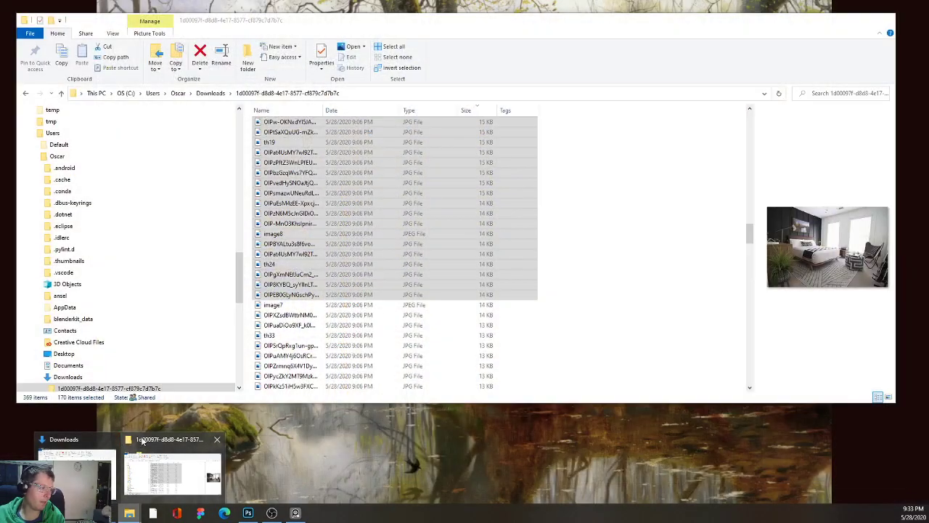
pyautogui.click(202, 94)
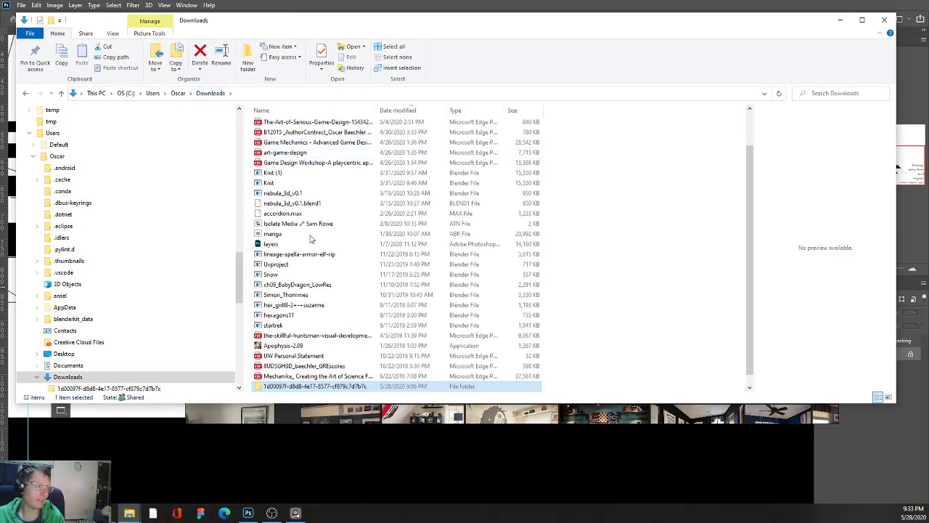
pyautogui.scroll(-1, 310, 239)
# Step: Switch to Blender and move the cube's whole mesh up 1 m along Z in Edit Mode
pyautogui.hotkey('alt', 'Tab')
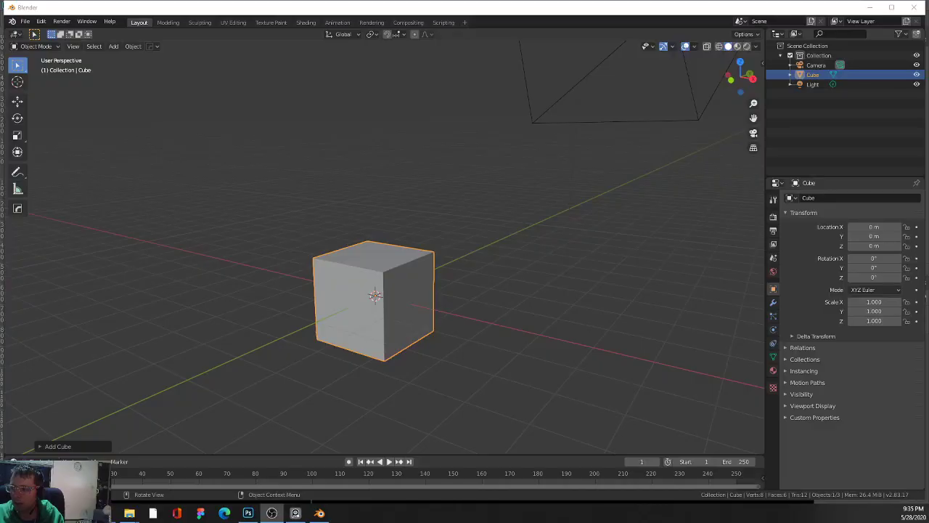
pyautogui.scroll(2, 691, 218)
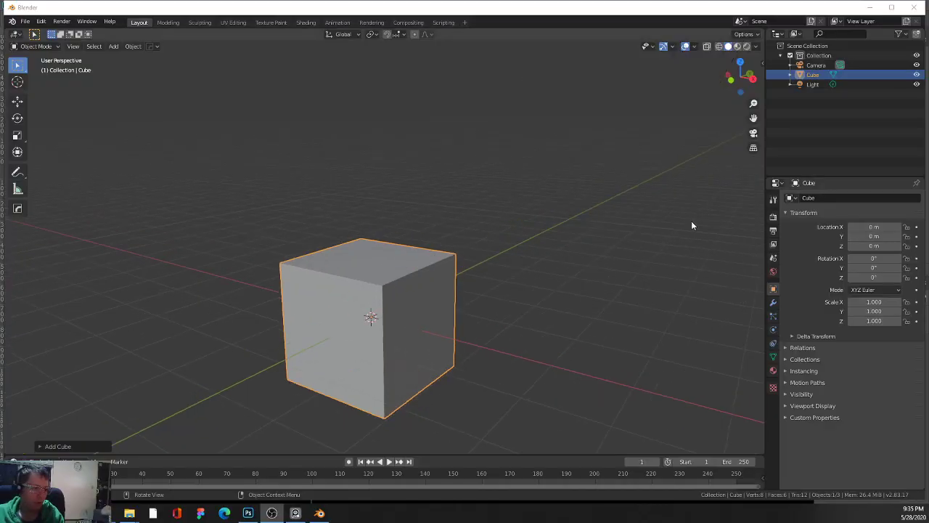
pyautogui.scroll(-4, 691, 221)
pyautogui.moveTo(691, 220); pyautogui.dragTo(620, 251)
pyautogui.scroll(4, 507, 293)
pyautogui.moveTo(507, 293); pyautogui.dragTo(508, 262)
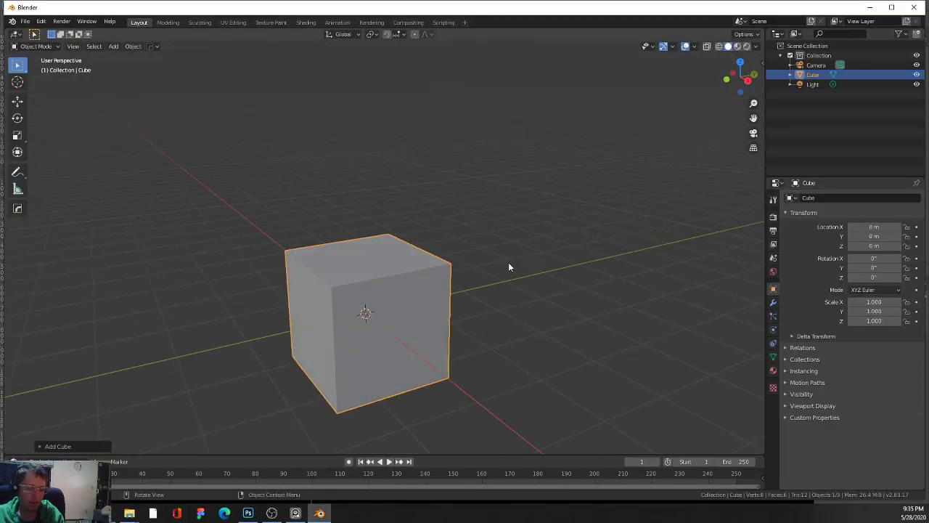
pyautogui.press('Tab')
pyautogui.press('Tab')
pyautogui.press('Tab')
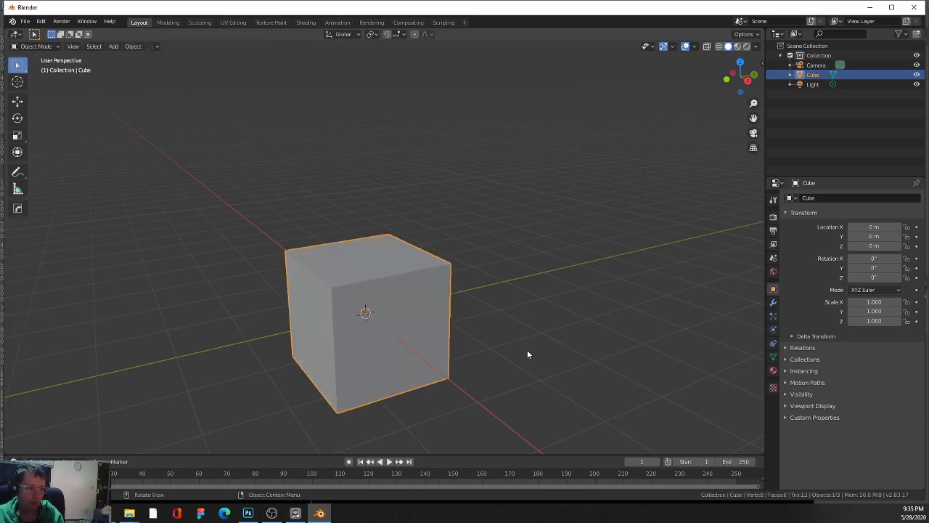
pyautogui.write('z1')
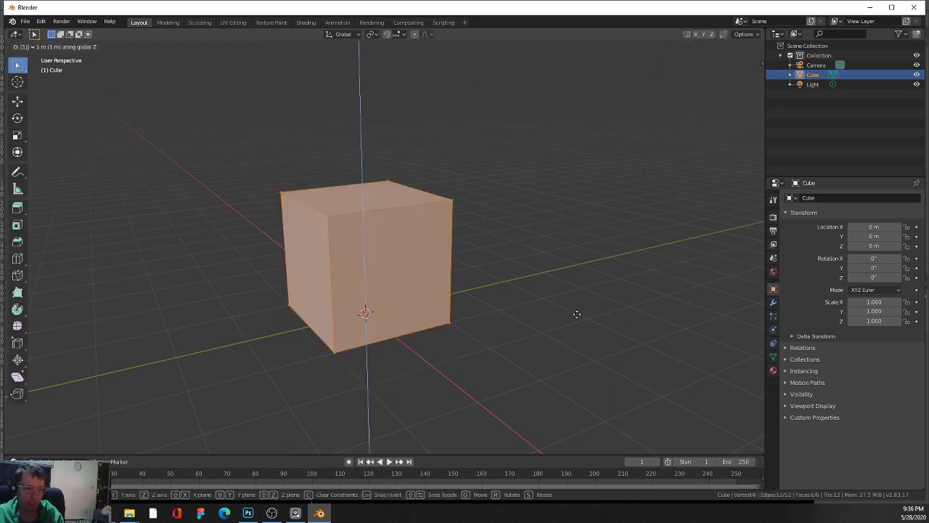
pyautogui.press('Return')
# Step: Scale the cube's mesh inward on X and Y only, making a block about a third as wide as it is tall
pyautogui.scroll(1, 577, 314)
pyautogui.scroll(-1, 577, 315)
pyautogui.press('s')
pyautogui.hotkey('shift', 'z')
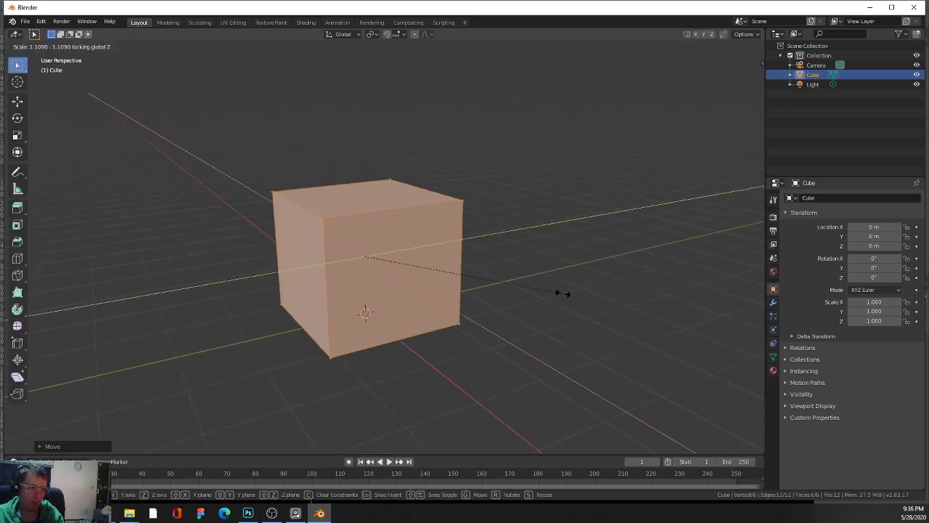
pyautogui.click(429, 262)
pyautogui.press('KP_1')
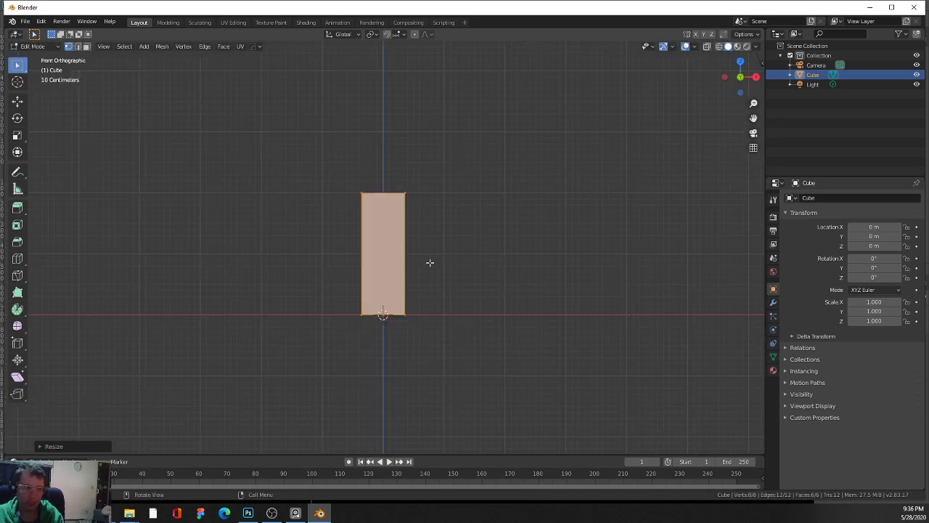
pyautogui.scroll(4, 429, 215)
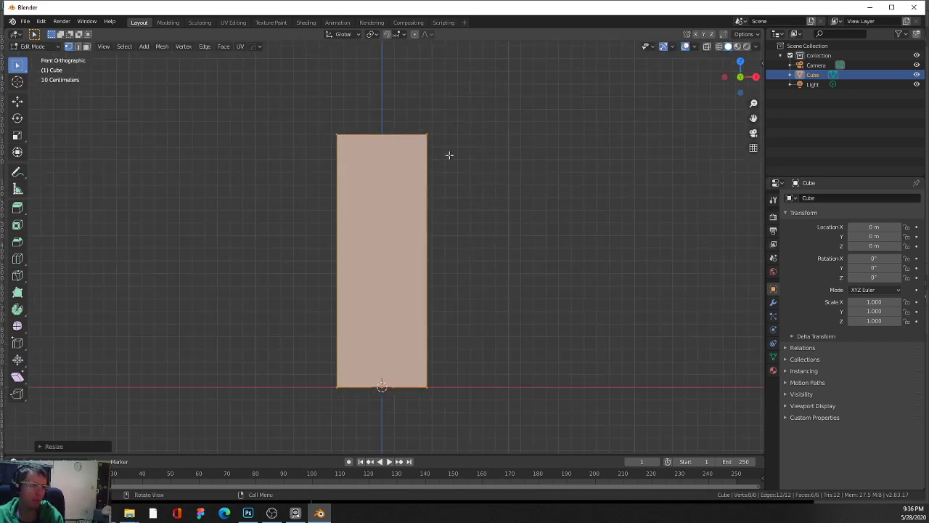
# Step: Set the pivot point to the 3D Cursor and scale the block along Z to about 0.81
pyautogui.press('s')
pyautogui.press('Escape')
pyautogui.press('.')
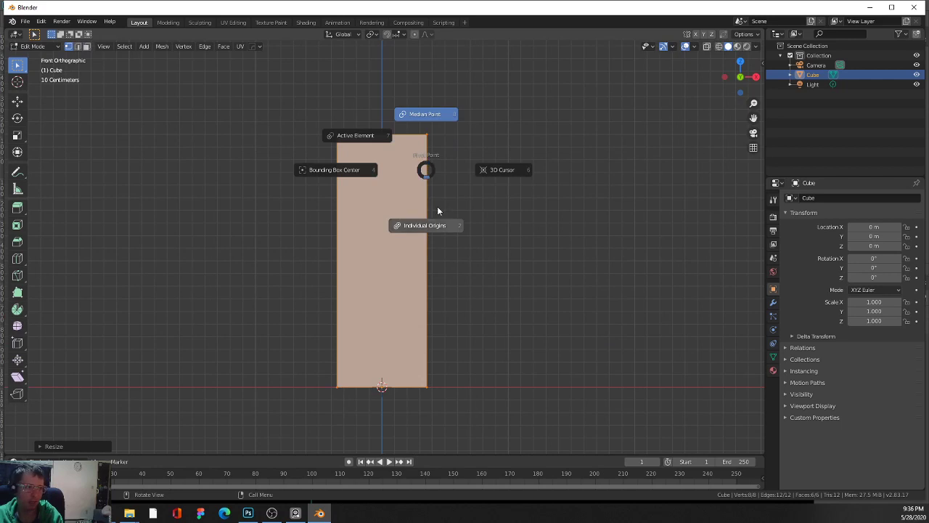
pyautogui.click(500, 171)
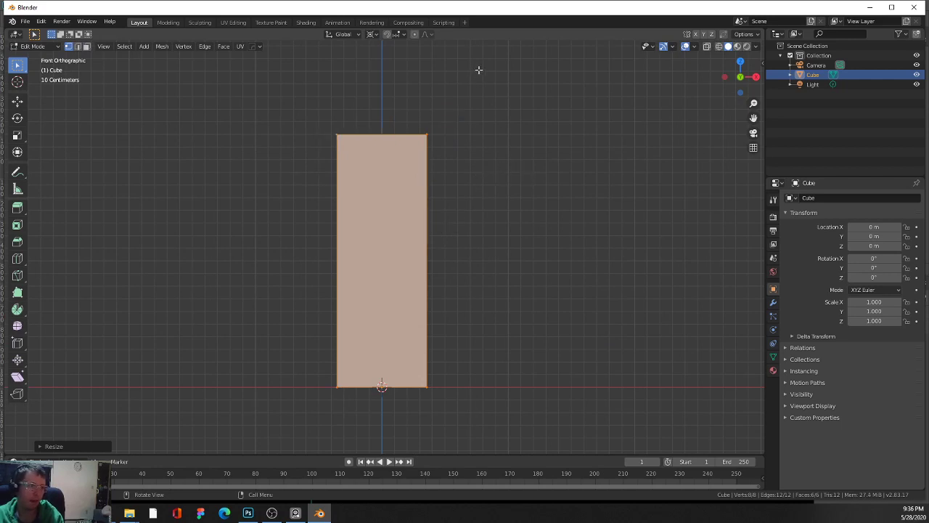
pyautogui.press('s')
pyautogui.press('z')
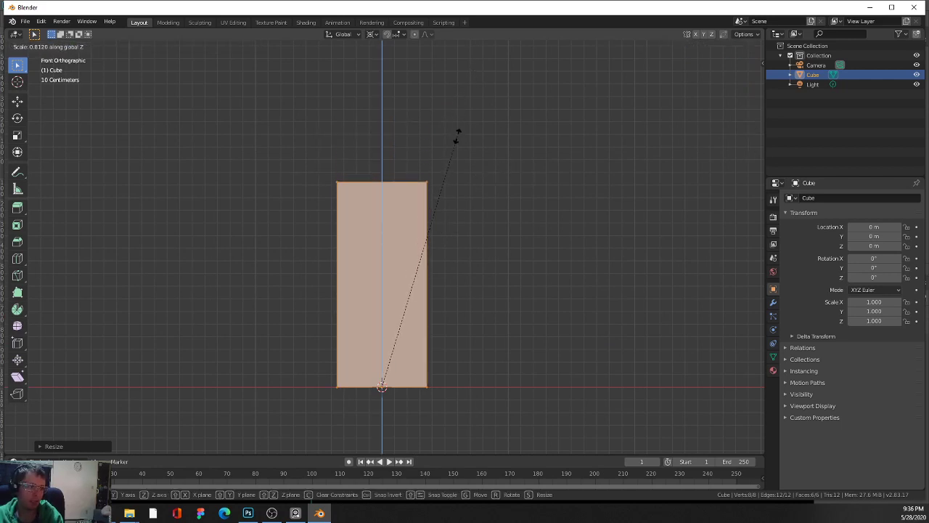
pyautogui.click(455, 140)
# Step: Scale the block along Y only, until it is about half as deep as it is wide
pyautogui.scroll(-5, 408, 160)
pyautogui.moveTo(407, 167); pyautogui.dragTo(457, 239)
pyautogui.press('s')
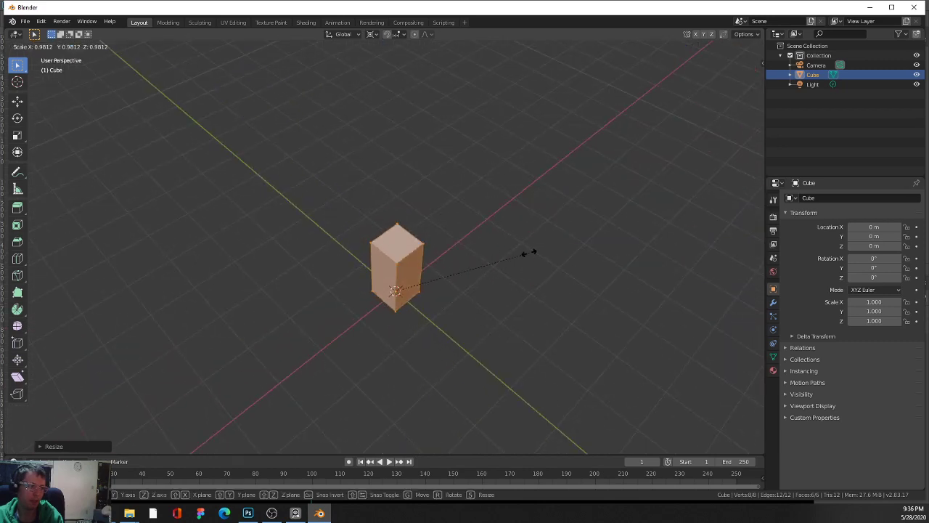
pyautogui.press('z')
pyautogui.press('z')
pyautogui.press('z')
pyautogui.press('z')
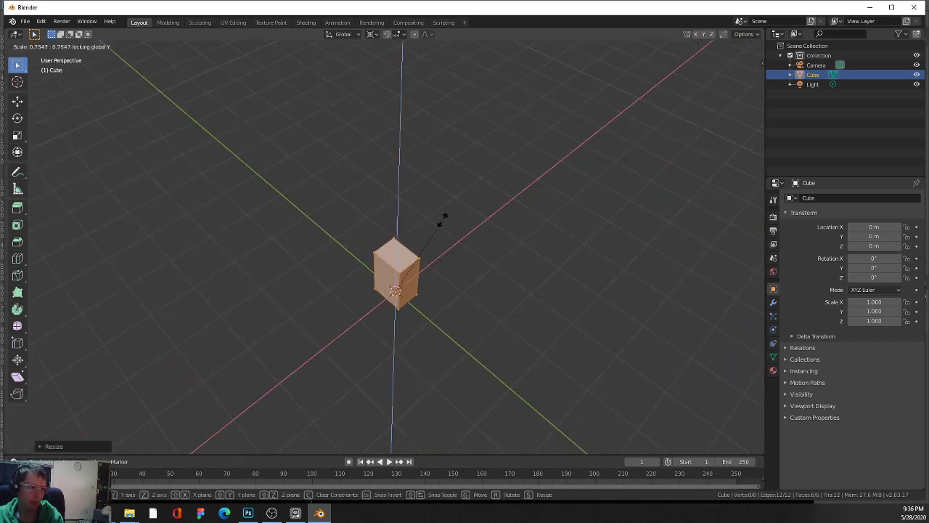
pyautogui.press('y')
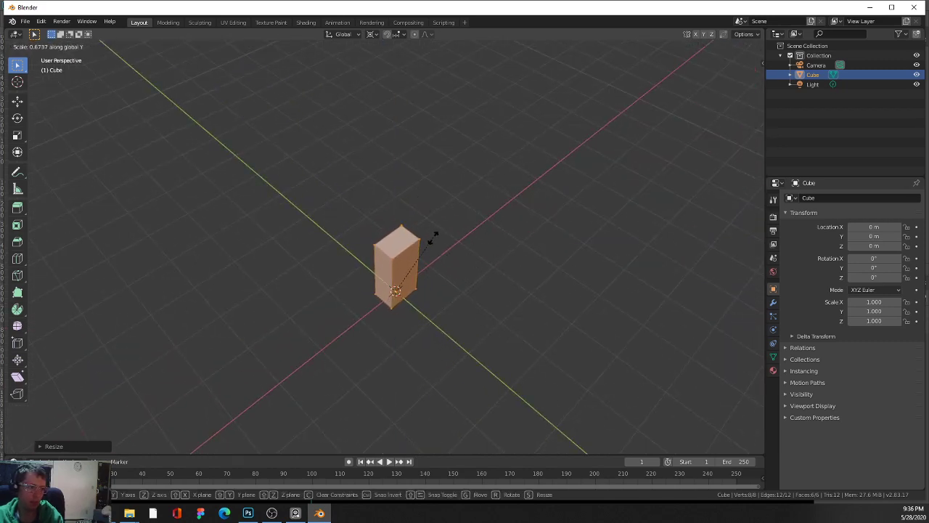
pyautogui.click(451, 268)
pyautogui.moveTo(451, 269); pyautogui.dragTo(406, 241)
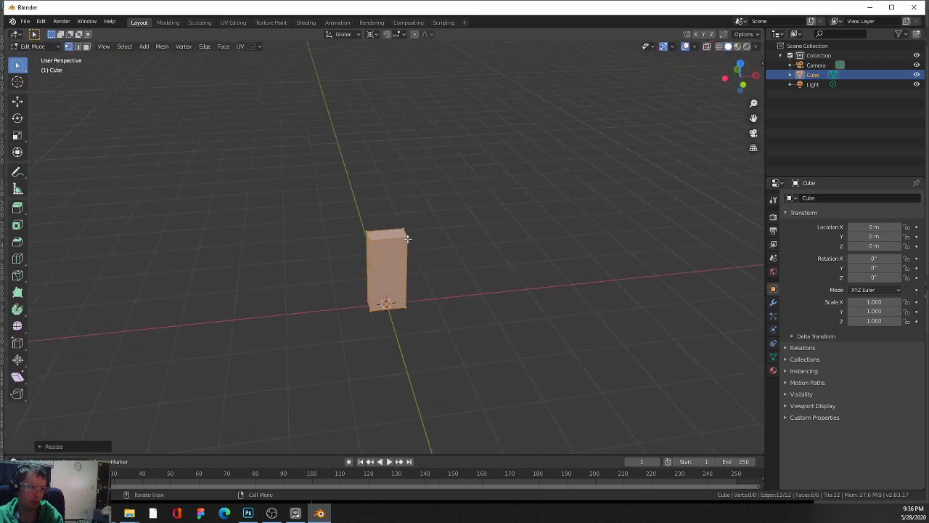
pyautogui.scroll(2, 465, 284)
pyautogui.moveTo(464, 283); pyautogui.dragTo(415, 249)
# Step: Leave Edit Mode and add a mesh plane at the base of the block
pyautogui.press('Tab')
pyautogui.hotkey('shift', 'a')
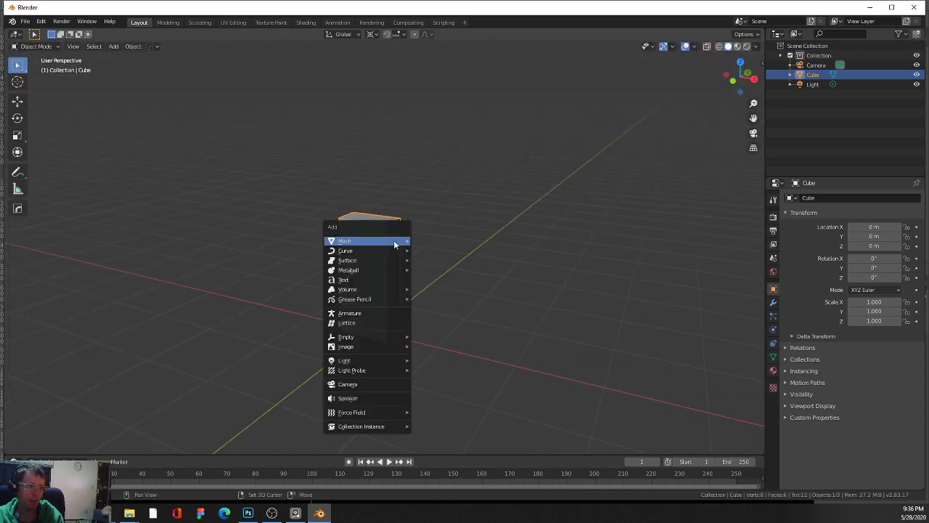
pyautogui.moveTo(393, 239)
pyautogui.click(440, 242)
pyautogui.scroll(-2, 442, 265)
# Step: Scale the plane's mesh up uniformly around the block into a square floor about 7.6 m wide
pyautogui.press('Tab')
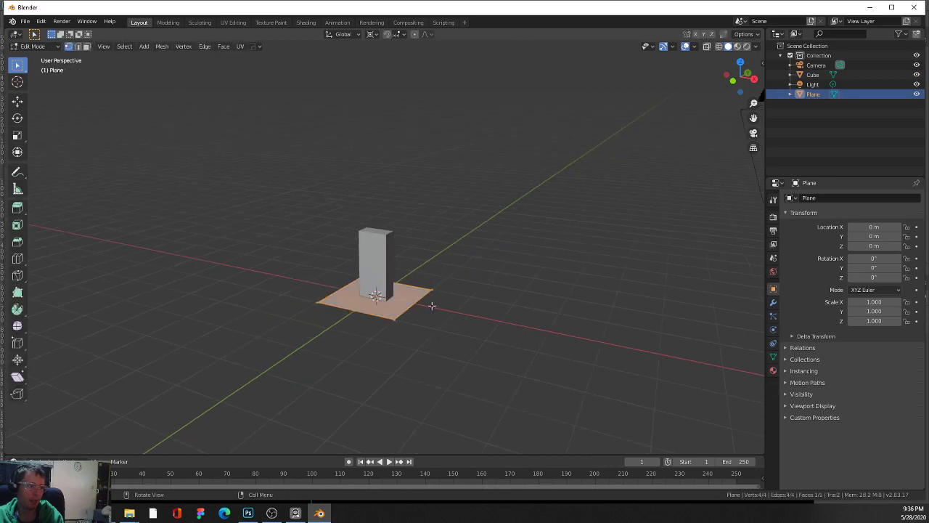
pyautogui.scroll(5, 425, 276)
pyautogui.press('KP_7')
pyautogui.scroll(-4, 413, 276)
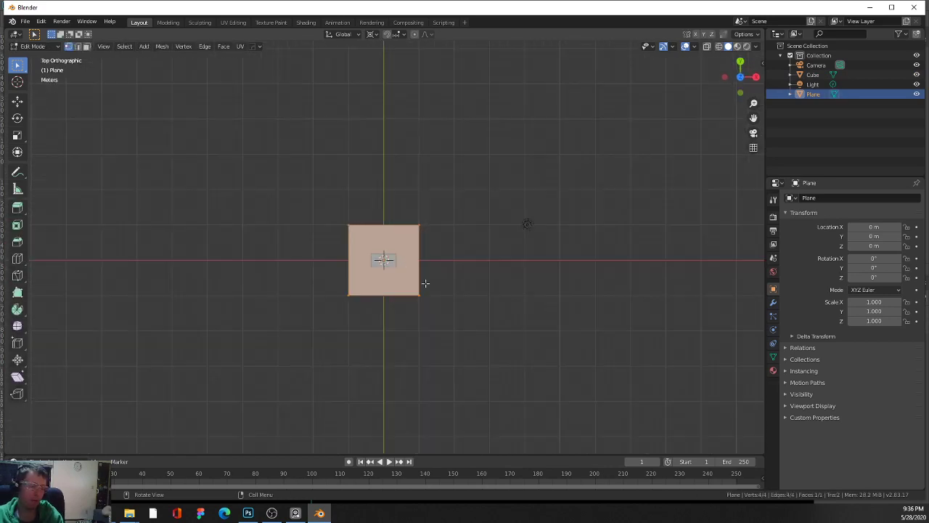
pyautogui.press('s')
pyautogui.click(573, 319)
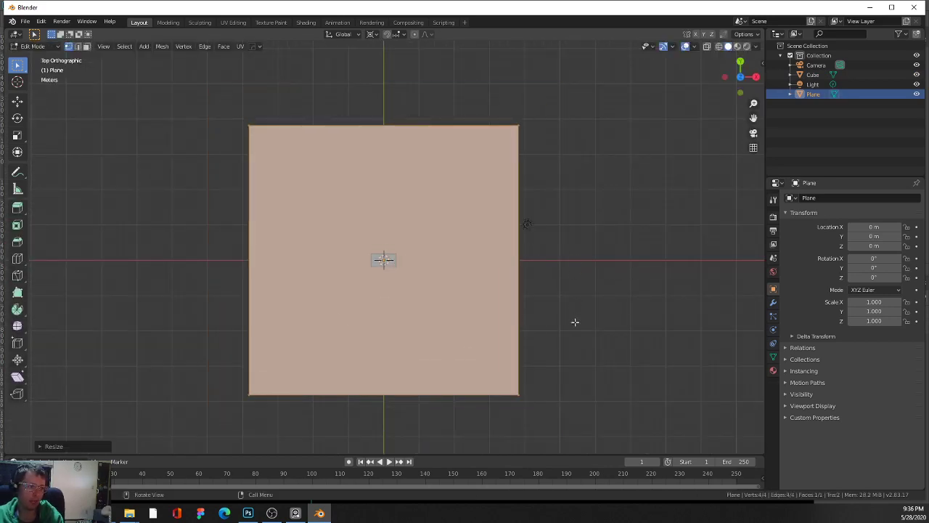
# Step: Scale the floor plane's mesh along Y only, into a rectangle about 10 m long
pyautogui.scroll(3, 552, 312)
pyautogui.scroll(-3, 523, 312)
pyautogui.scroll(2, 502, 317)
pyautogui.press('s')
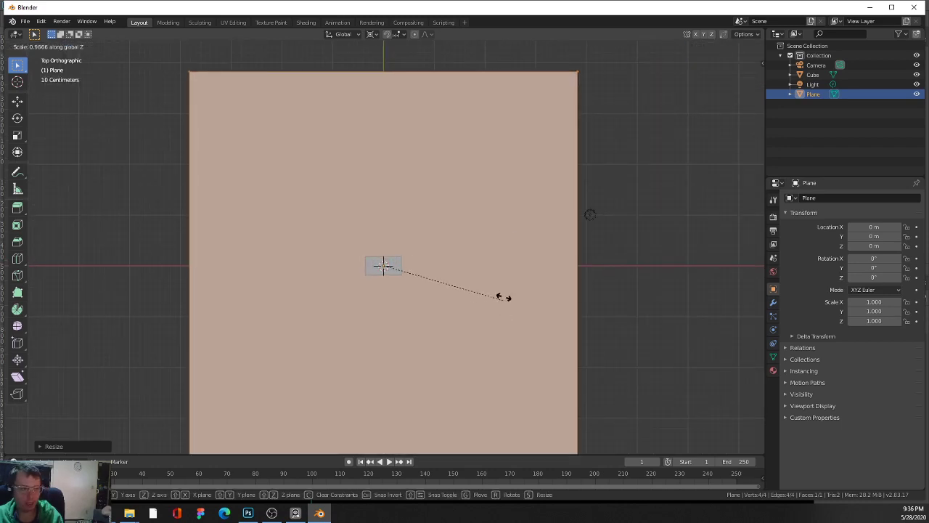
pyautogui.scroll(-5, 498, 265)
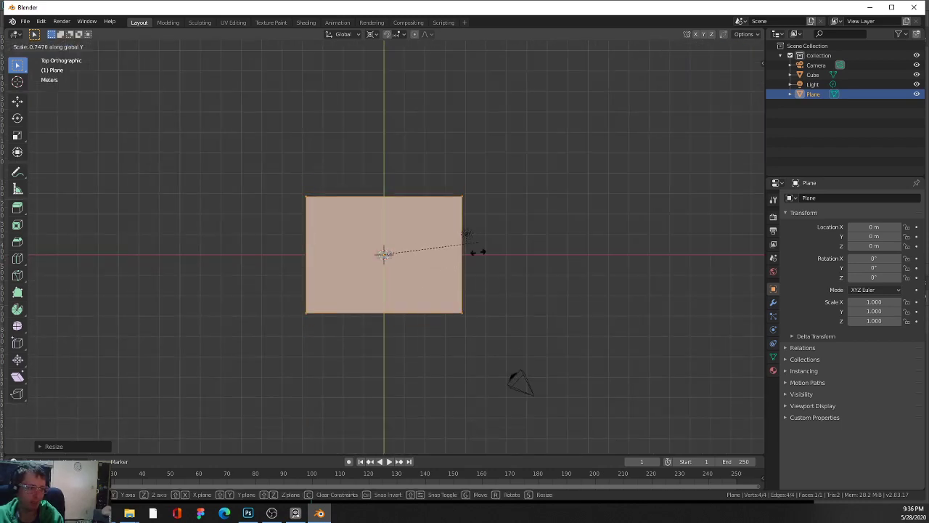
pyautogui.press('y')
pyautogui.click(504, 385)
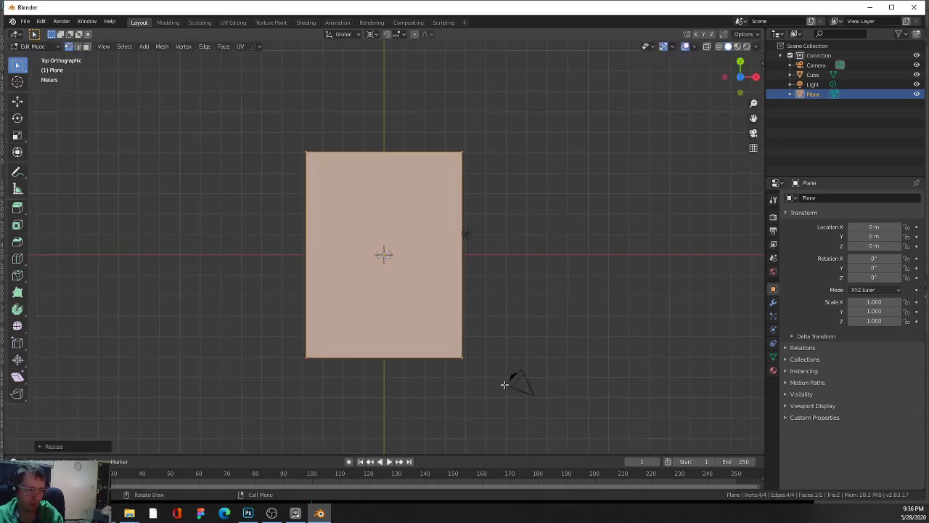
# Step: Add two loop cuts to the floor: one crosswise about 30% from the +Y end, one lengthwise slightly to the +X side of centre
pyautogui.scroll(3, 518, 294)
pyautogui.hotkey('ctrl', 'r')
pyautogui.click(517, 200)
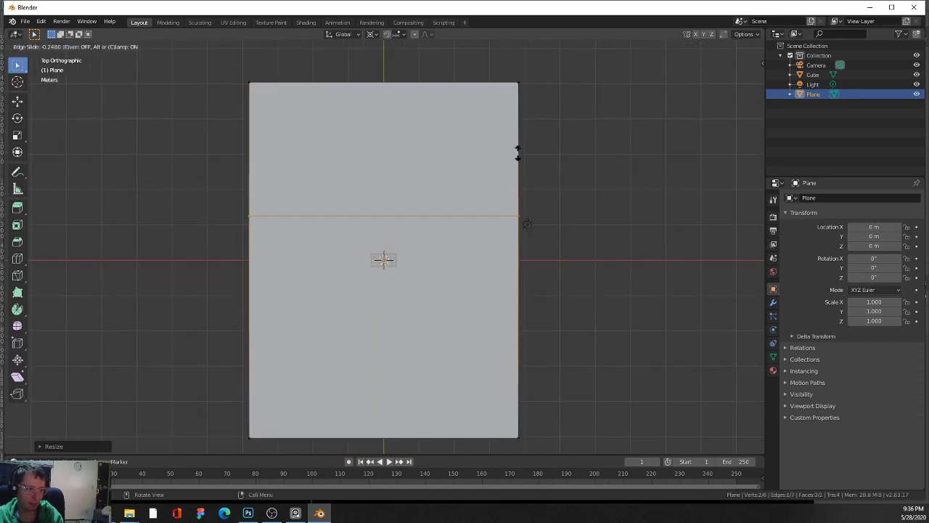
pyautogui.click(519, 131)
pyautogui.hotkey('ctrl', 'r')
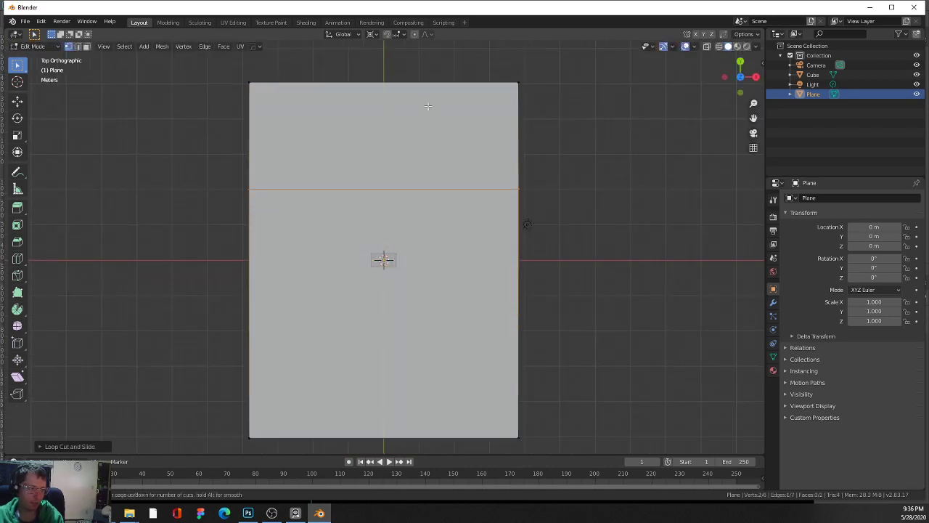
pyautogui.click(439, 91)
pyautogui.click(455, 91)
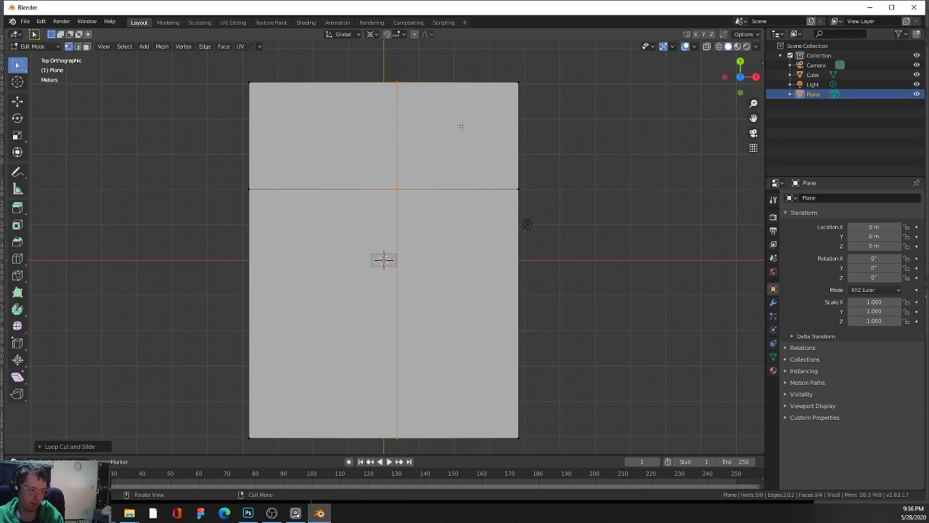
# Step: Delete the floor face in the +X, +Y corner, making the floor L-shaped
pyautogui.press('3')
pyautogui.click(484, 138)
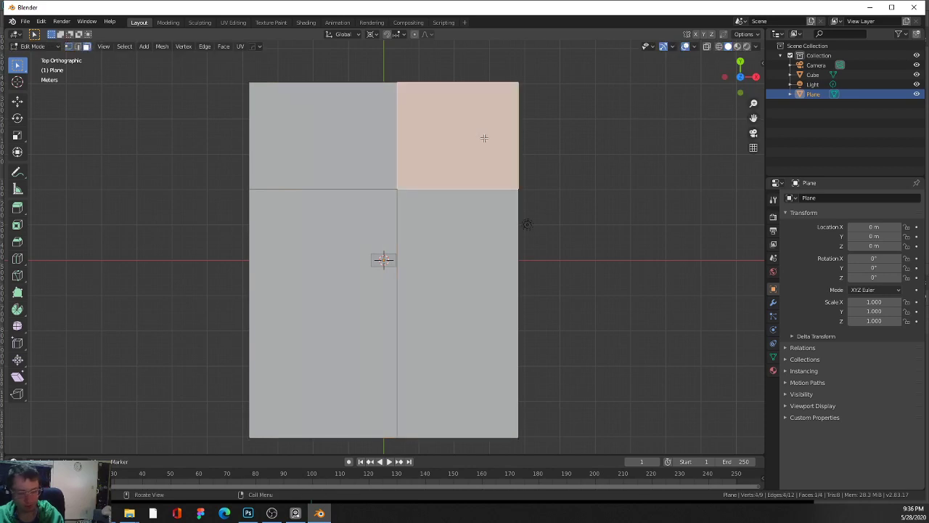
pyautogui.press('x')
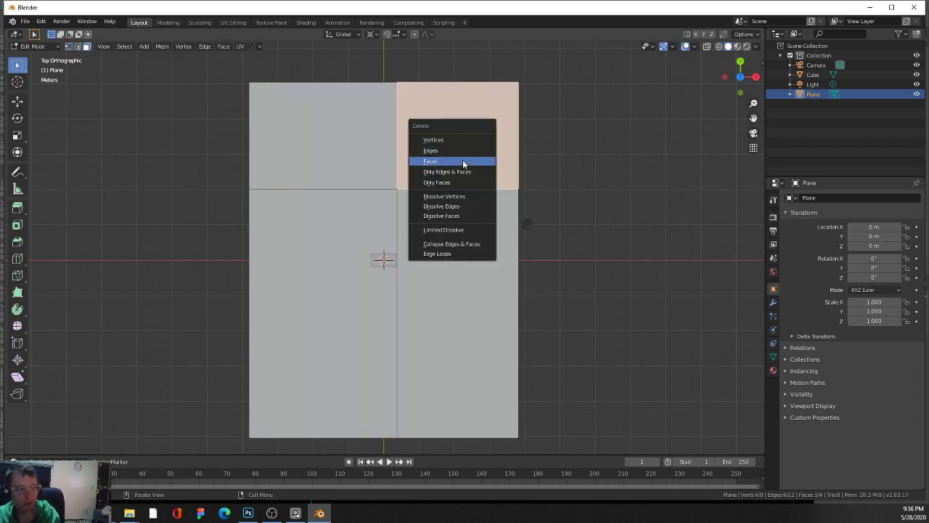
pyautogui.click(462, 159)
# Step: Return to Object Mode, add a mesh cube at the base of the upright block and enter Edit Mode on it
pyautogui.moveTo(462, 160); pyautogui.dragTo(415, 161)
pyautogui.moveTo(402, 257); pyautogui.dragTo(467, 236)
pyautogui.scroll(3, 402, 284)
pyautogui.hotkey('ctrl', 'Tab')
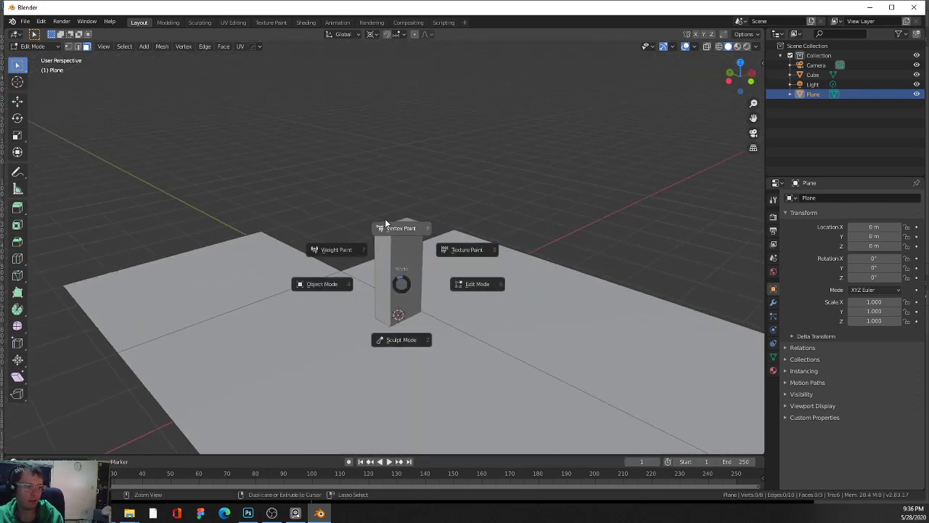
pyautogui.click(326, 284)
pyautogui.scroll(-3, 372, 288)
pyautogui.hotkey('shift', 'a')
pyautogui.moveTo(388, 276)
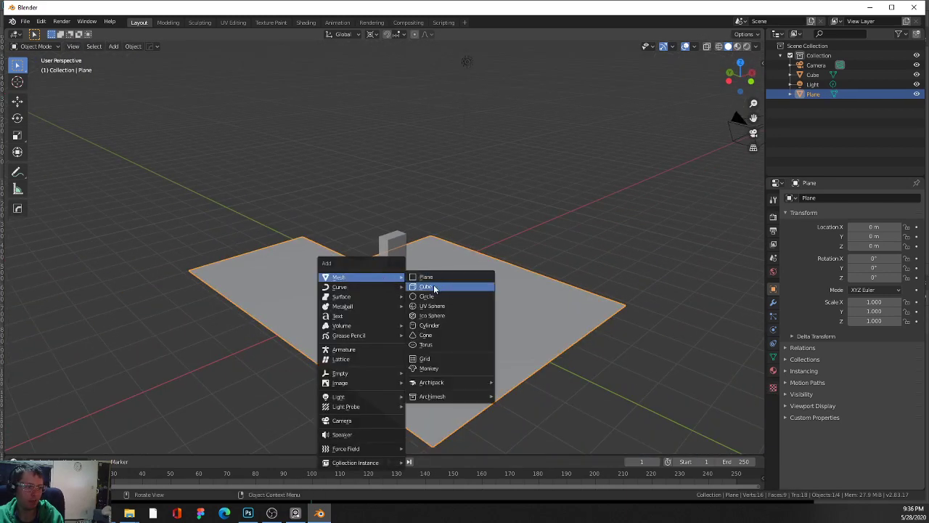
pyautogui.click(433, 284)
pyautogui.scroll(4, 432, 285)
pyautogui.scroll(-5, 515, 325)
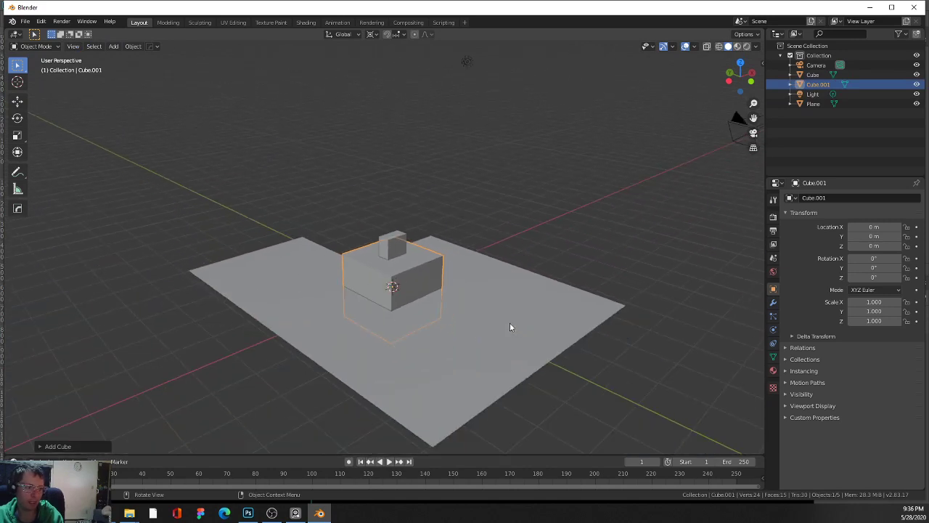
pyautogui.press('Tab')
pyautogui.scroll(2, 482, 300)
pyautogui.press('s')
pyautogui.press('z')
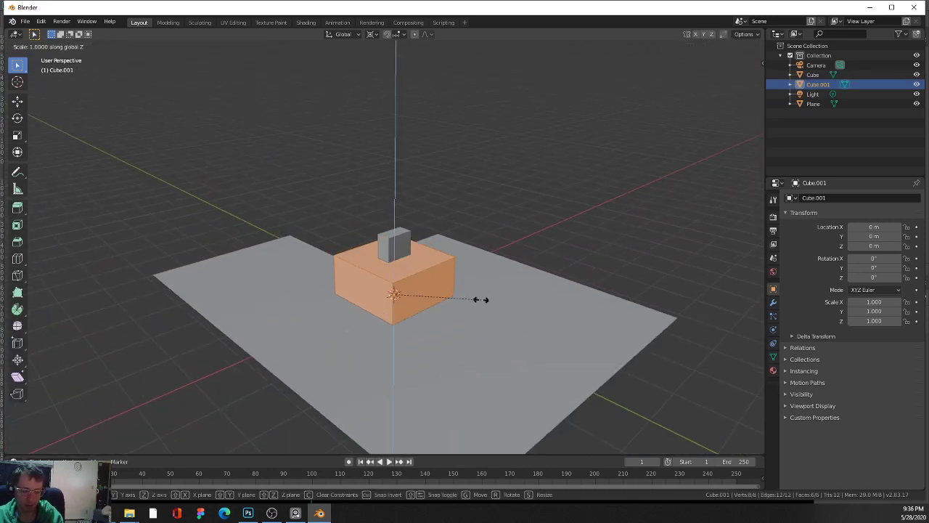
pyautogui.press('Escape')
pyautogui.press('h')
pyautogui.press('x')
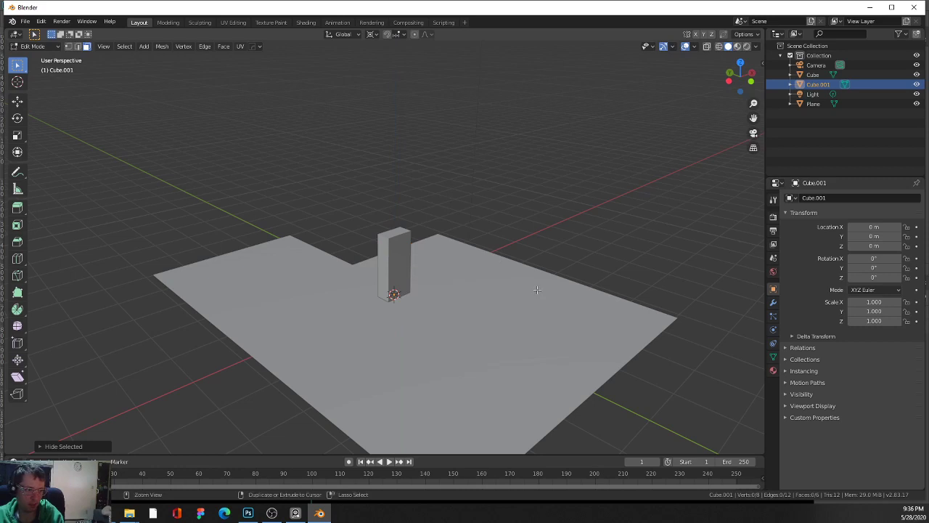
pyautogui.hotkey('ctrl', 'z')
# Step: Move the new cube's mesh up 1 m along Z so it sits on the floor
pyautogui.write('gz1')
pyautogui.press('Return')
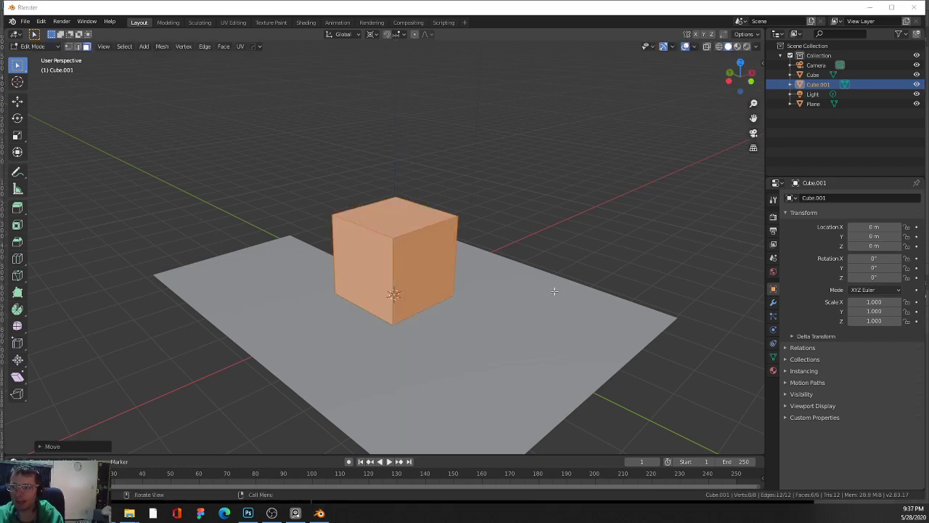
# Step: Switch to the web browser and search Google for bed sizes in a new tab
pyautogui.hotkey('alt', 'Tab')
pyautogui.hotkey('ctrl', 't')
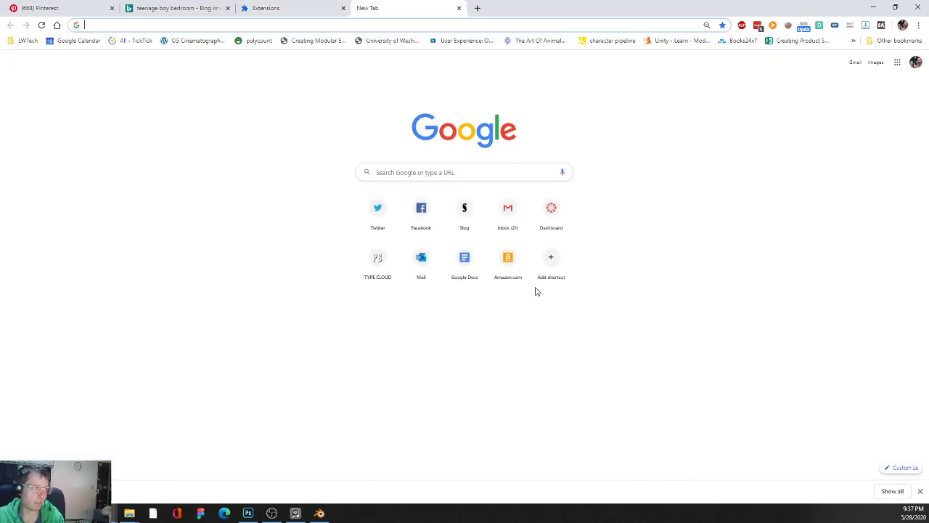
pyautogui.write('BED SIZE')
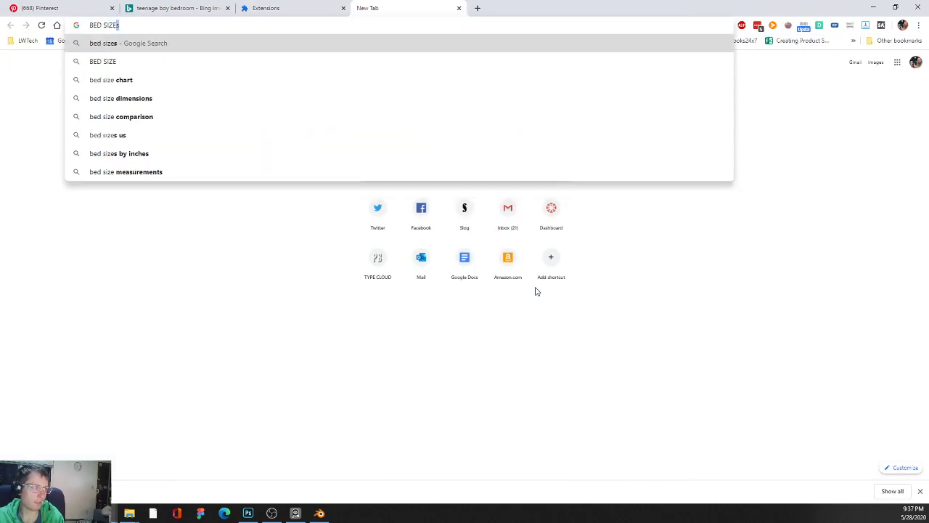
pyautogui.press('Return')
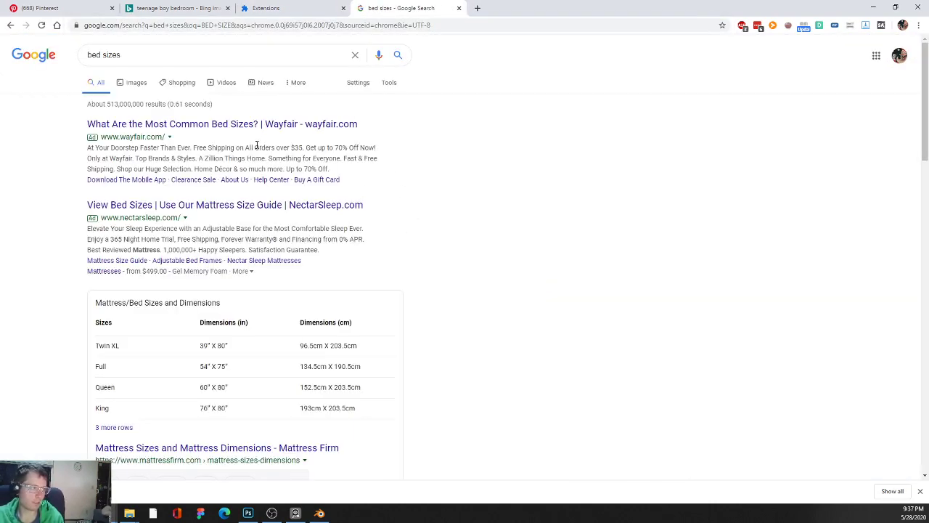
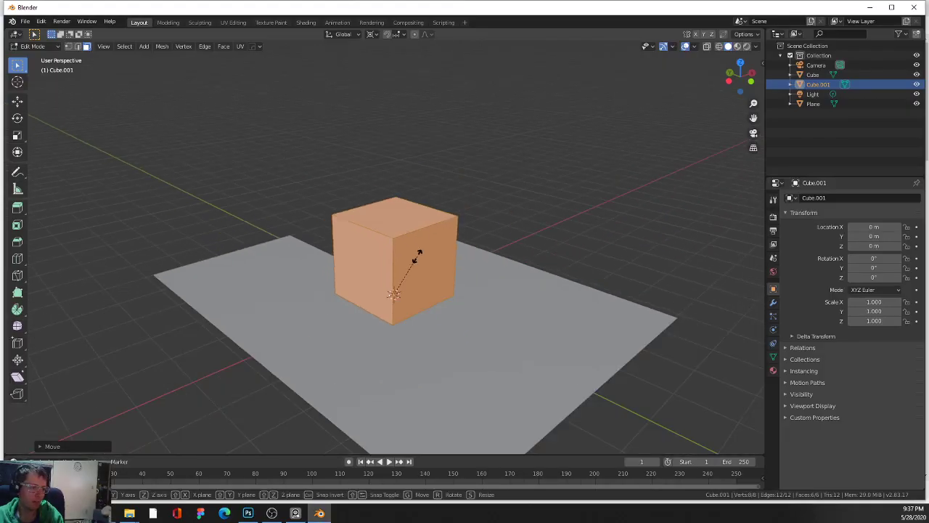
# Step: Switch back to Blender and scale the cube's mesh into a bed block about 1.4 m wide, 2.4 m long and 0.8 m high
pyautogui.press('z')
pyautogui.click(405, 285)
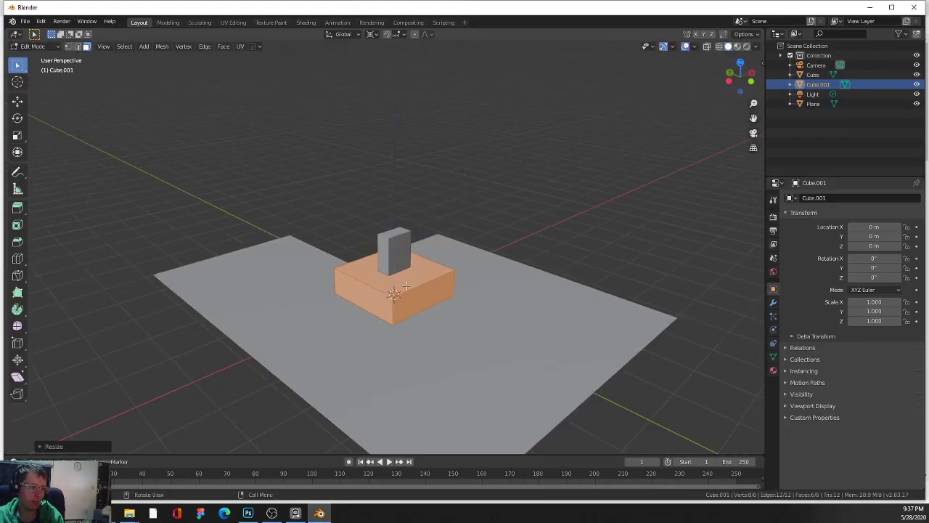
pyautogui.moveTo(434, 285); pyautogui.dragTo(392, 338)
pyautogui.moveTo(400, 251); pyautogui.dragTo(394, 302)
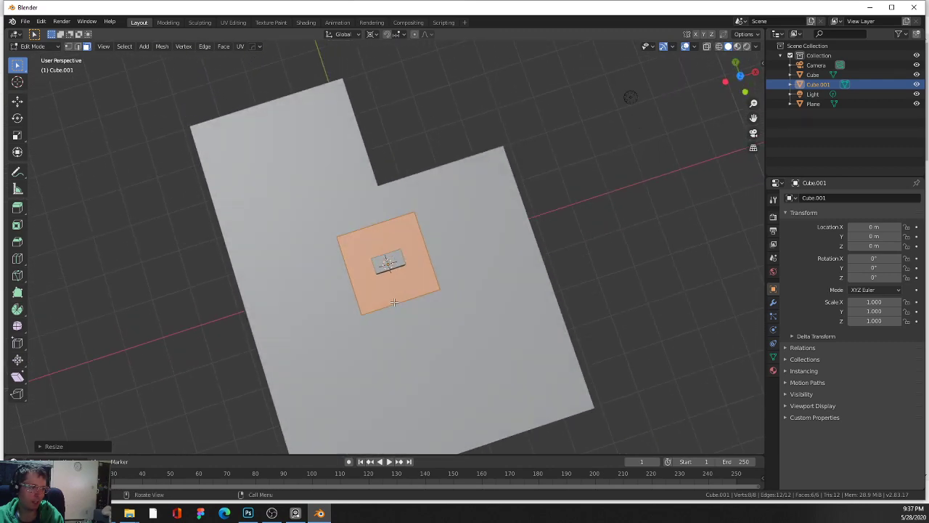
pyautogui.press('KP_7')
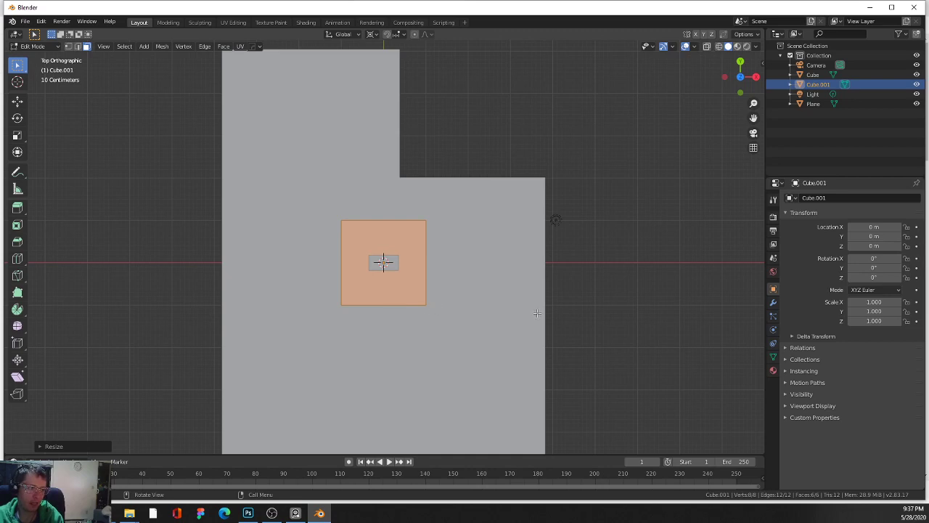
pyautogui.press('s')
pyautogui.press('x')
pyautogui.click(473, 297)
pyautogui.press('s')
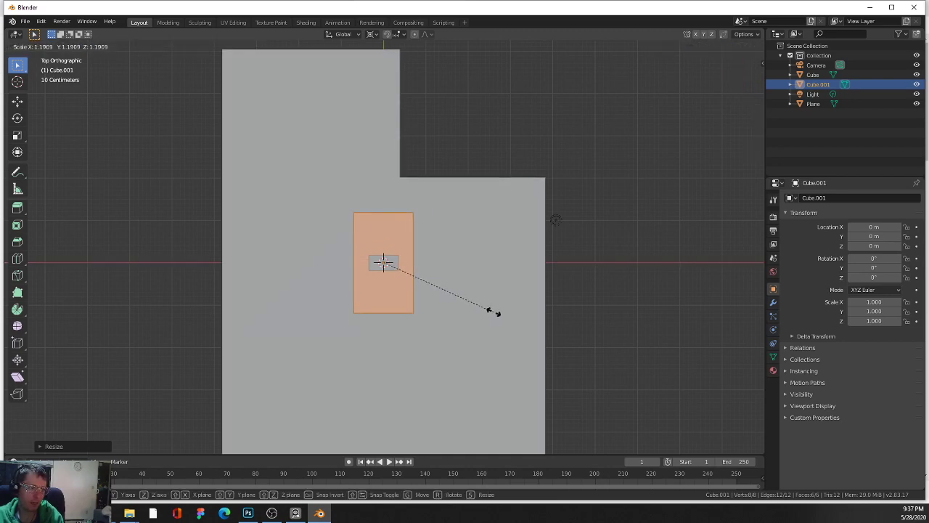
pyautogui.click(494, 313)
# Step: Leave Edit Mode and move the bed block horizontally across the floor to about X 2.24 m, Y 0.17 m
pyautogui.moveTo(477, 311); pyautogui.dragTo(514, 170)
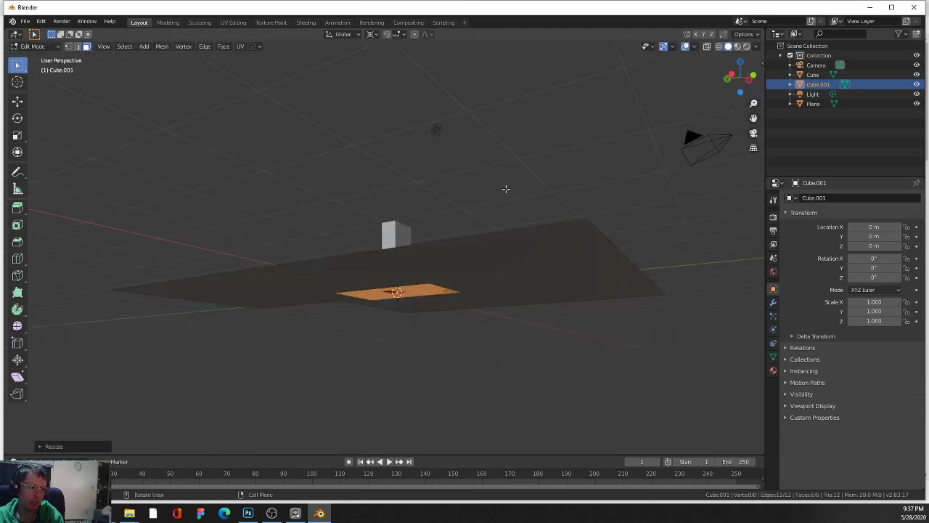
pyautogui.moveTo(445, 265); pyautogui.dragTo(424, 311)
pyautogui.press('Tab')
pyautogui.scroll(1, 423, 311)
pyautogui.press('g')
pyautogui.hotkey('shift', 'z')
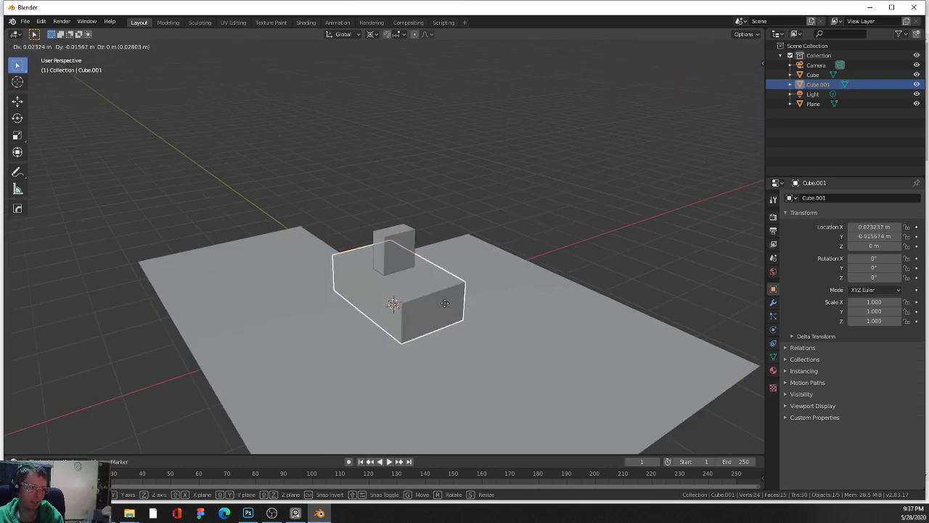
pyautogui.moveTo(516, 280); pyautogui.dragTo(493, 291)
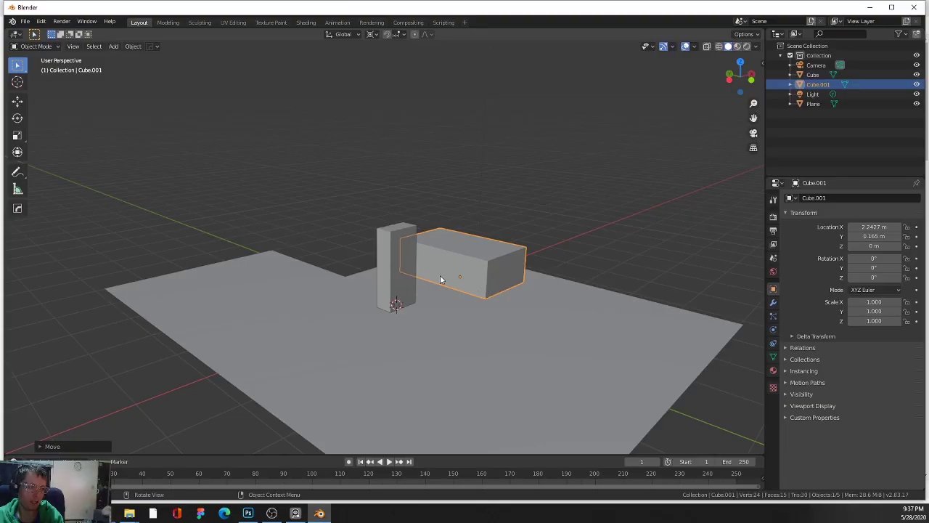
# Step: Extrude the floor's +X side edge, both notch edges and the +Y end edge upward into room walls about 3 m high
pyautogui.scroll(-4, 496, 280)
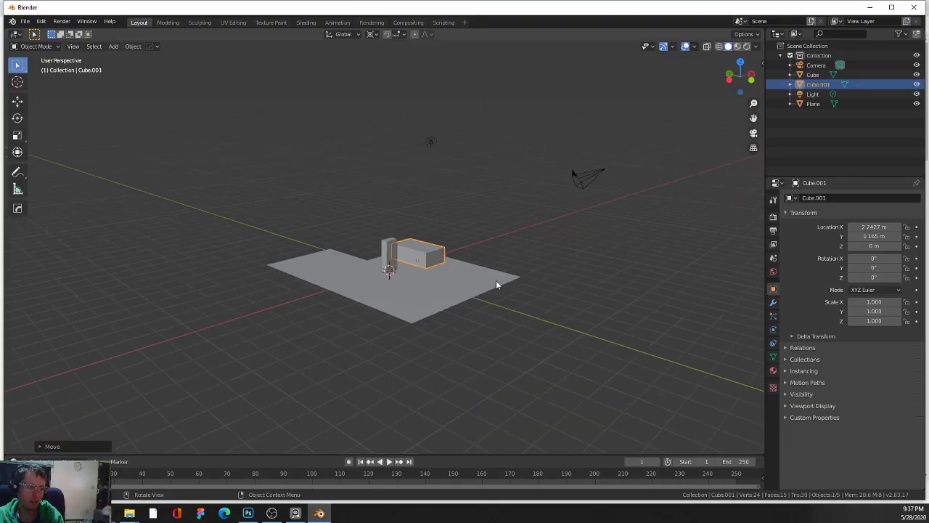
pyautogui.click(494, 281)
pyautogui.scroll(6, 499, 263)
pyautogui.press('Tab')
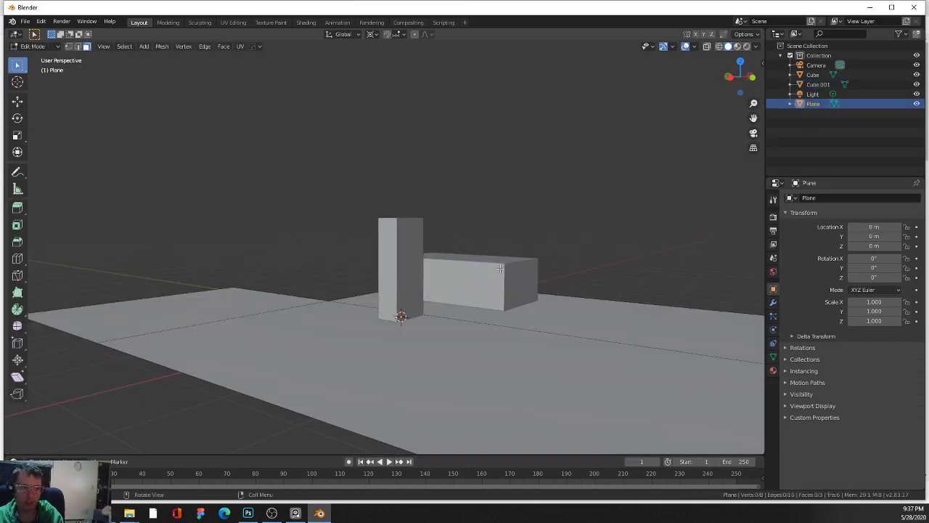
pyautogui.scroll(-4, 530, 278)
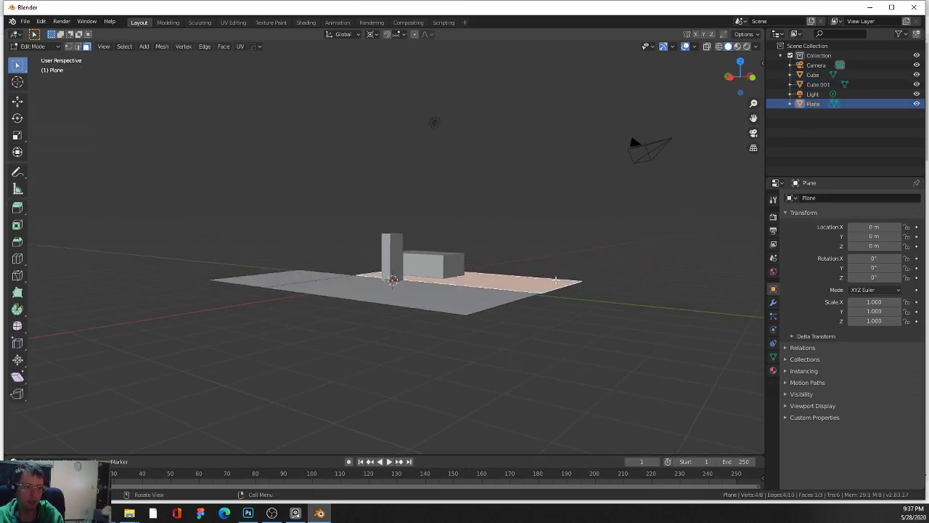
pyautogui.scroll(6, 563, 276)
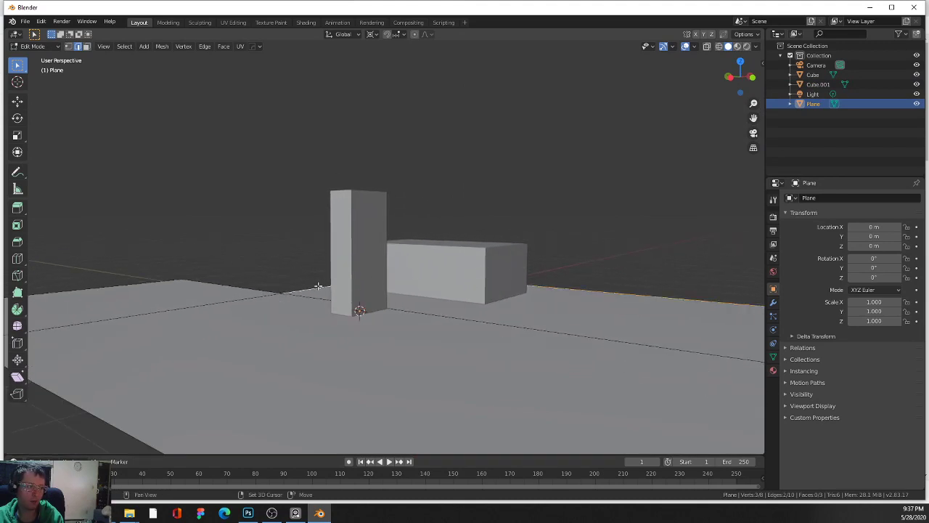
pyautogui.keyDown('shift'); pyautogui.click(154, 279); pyautogui.keyUp('shift')
pyautogui.scroll(-3, 240, 286)
pyautogui.moveTo(240, 286); pyautogui.dragTo(185, 294)
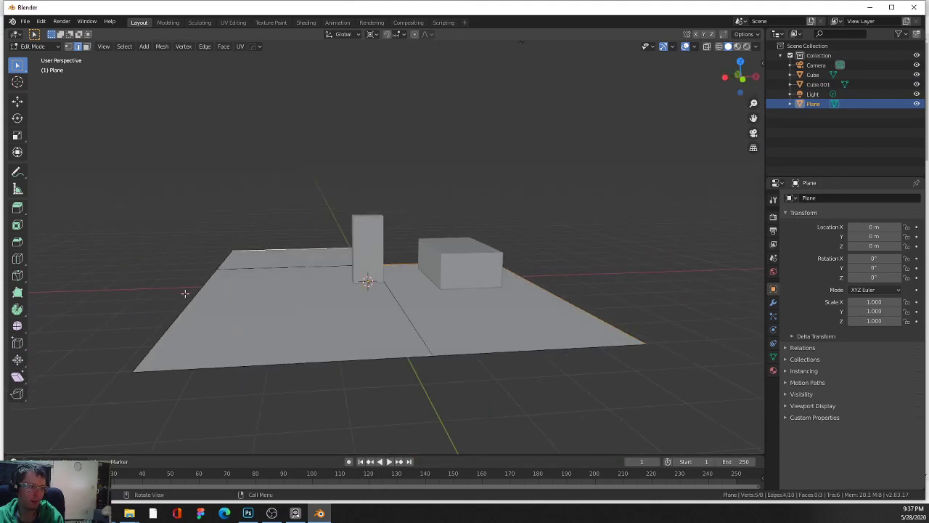
pyautogui.moveTo(239, 276); pyautogui.dragTo(290, 273)
pyautogui.scroll(2, 208, 279)
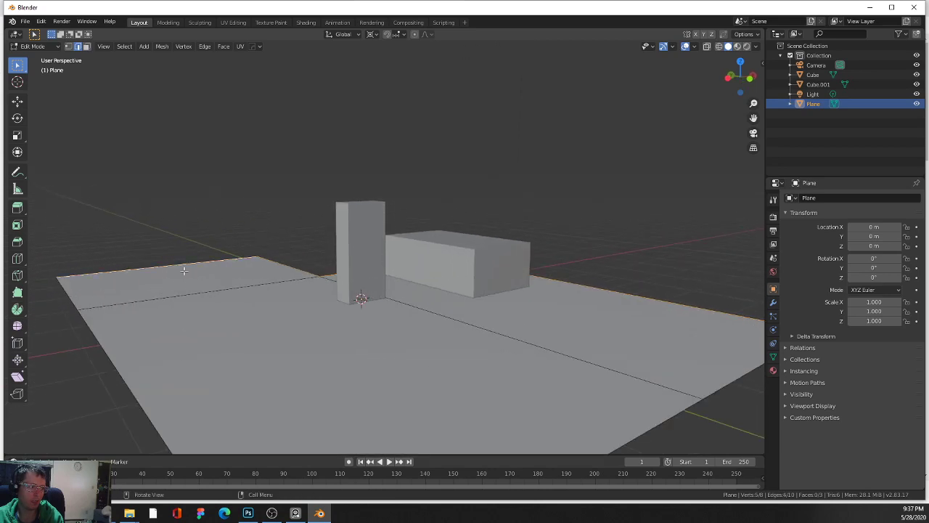
pyautogui.press('e')
pyautogui.click(242, 79)
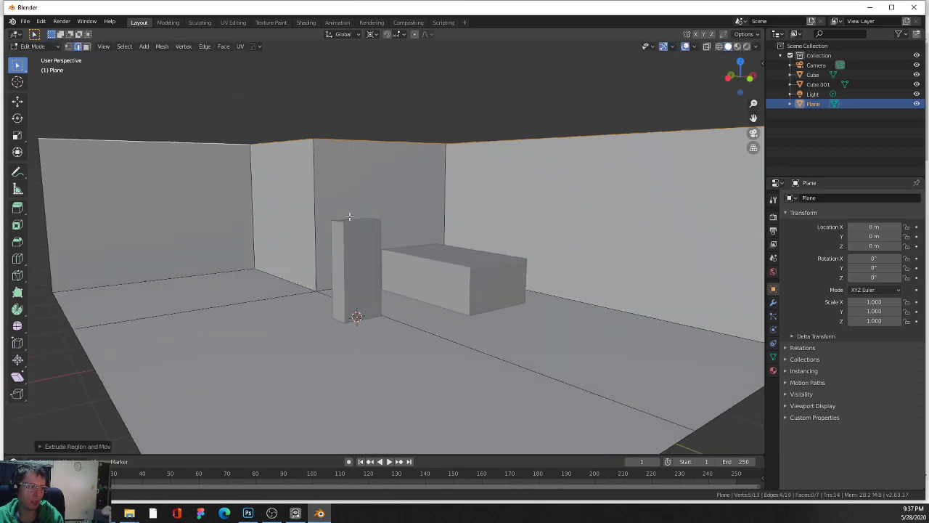
# Step: Raise the walls' top edges about 0.27 m along Z and check the room in front view
pyautogui.moveTo(349, 216); pyautogui.dragTo(388, 255)
pyautogui.scroll(2, 349, 305)
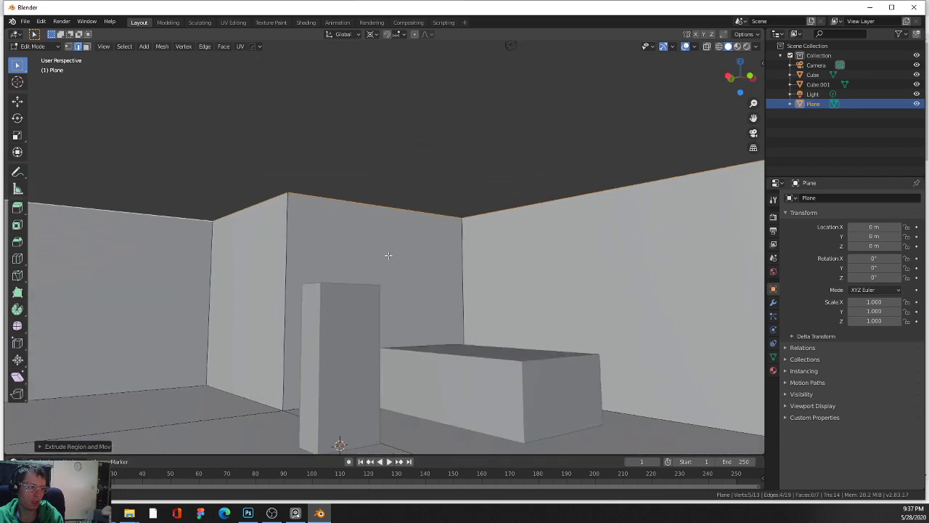
pyautogui.scroll(-3, 382, 260)
pyautogui.scroll(1, 369, 271)
pyautogui.press('g')
pyautogui.press('z')
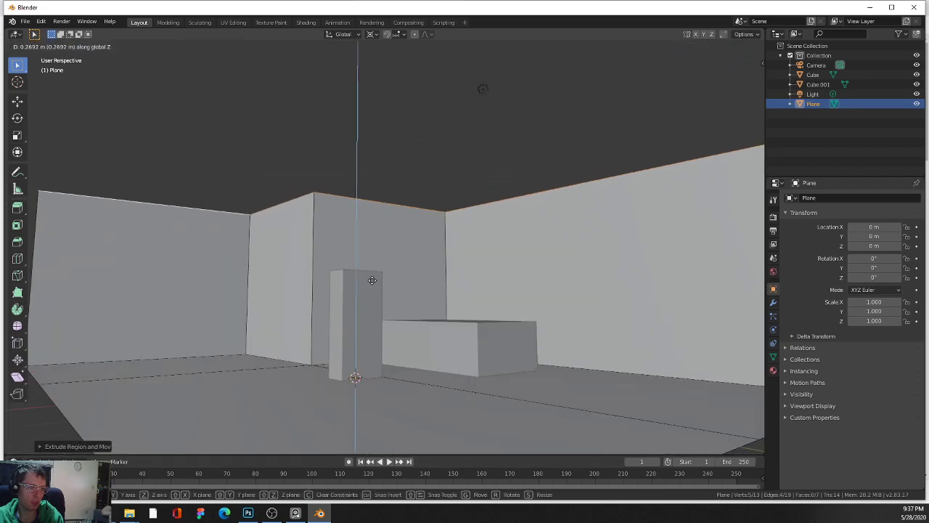
pyautogui.click(371, 280)
pyautogui.press('KP_3')
pyautogui.press('KP_1')
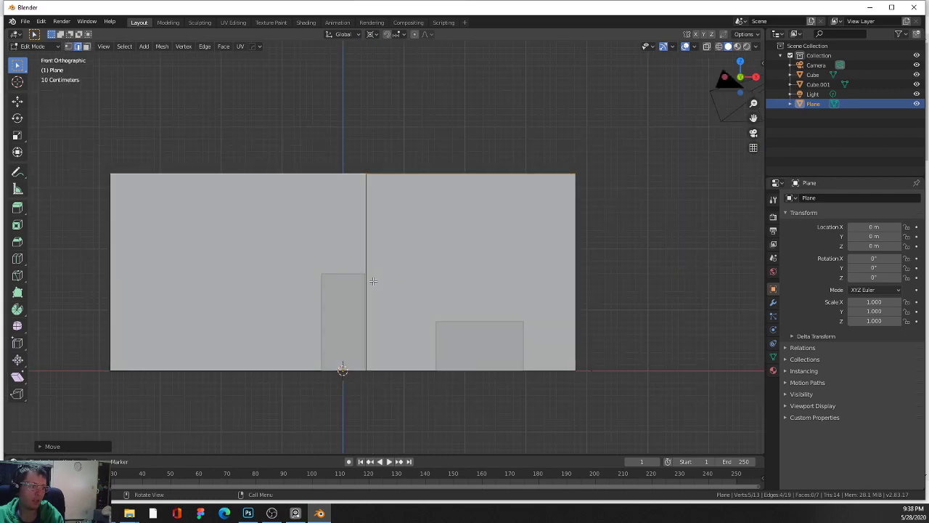
pyautogui.press('g')
pyautogui.press('z')
pyautogui.rightClick(391, 275)
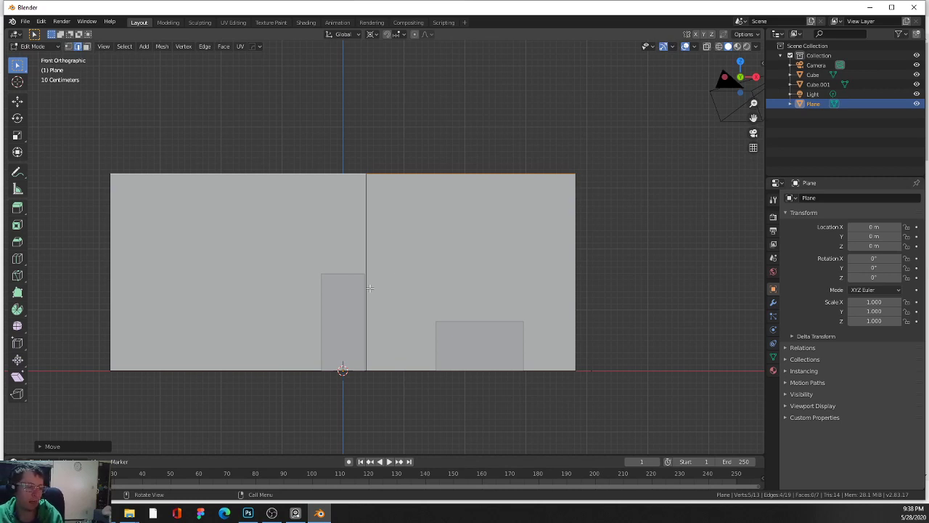
pyautogui.scroll(5, 384, 266)
pyautogui.moveTo(390, 265); pyautogui.dragTo(467, 307)
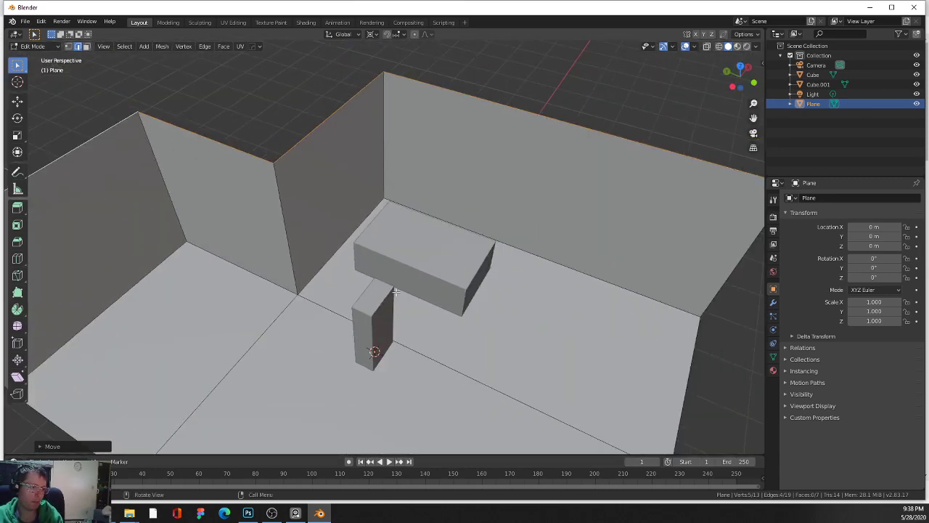
pyautogui.moveTo(396, 291); pyautogui.dragTo(403, 247)
pyautogui.scroll(3, 409, 291)
pyautogui.moveTo(409, 291); pyautogui.dragTo(373, 334)
pyautogui.scroll(1, 400, 293)
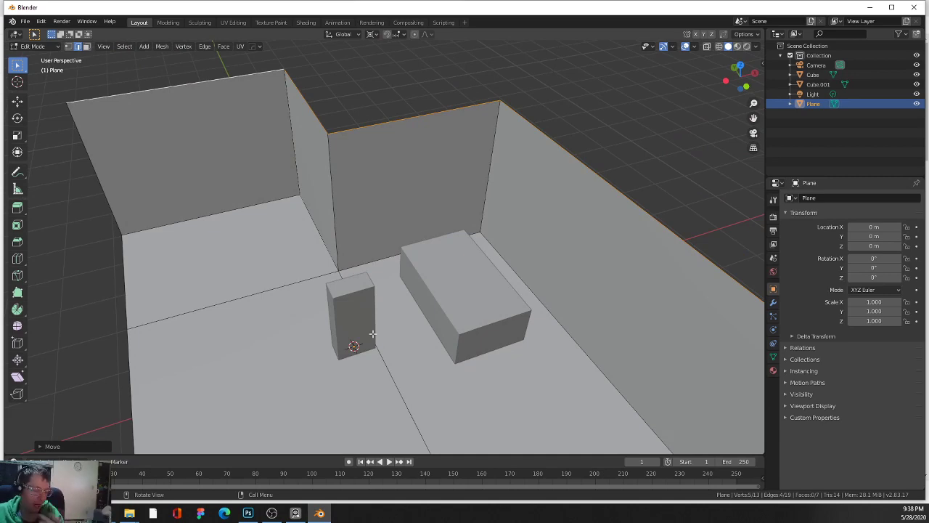
pyautogui.moveTo(307, 343); pyautogui.dragTo(340, 292)
pyautogui.press('g')
pyautogui.press('z')
pyautogui.rightClick(337, 288)
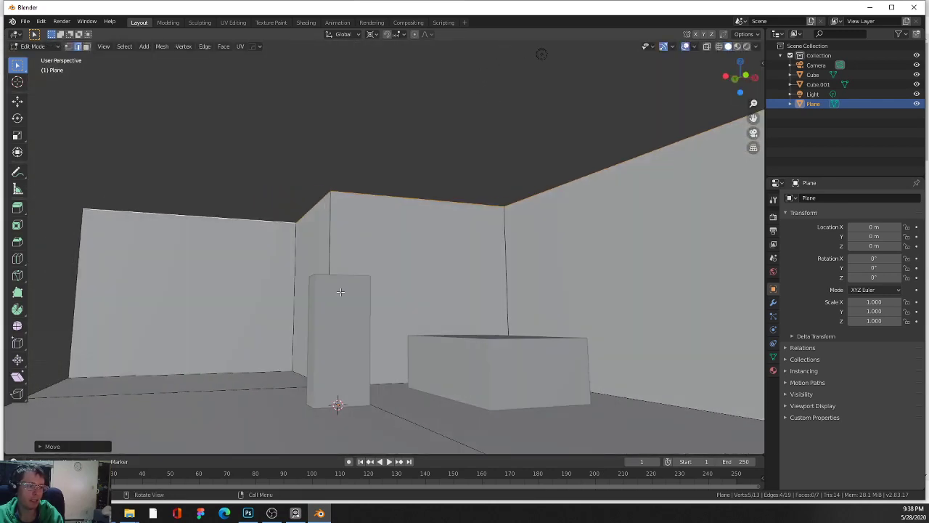
# Step: Try to shear the walls' top edges vertically from a perspective view
pyautogui.press('F3')
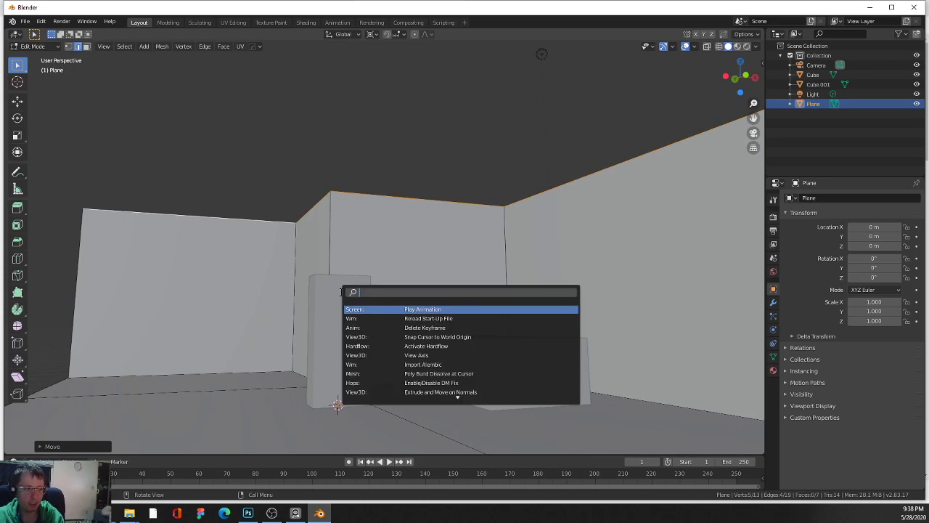
pyautogui.write('SHEAR')
pyautogui.press('Return')
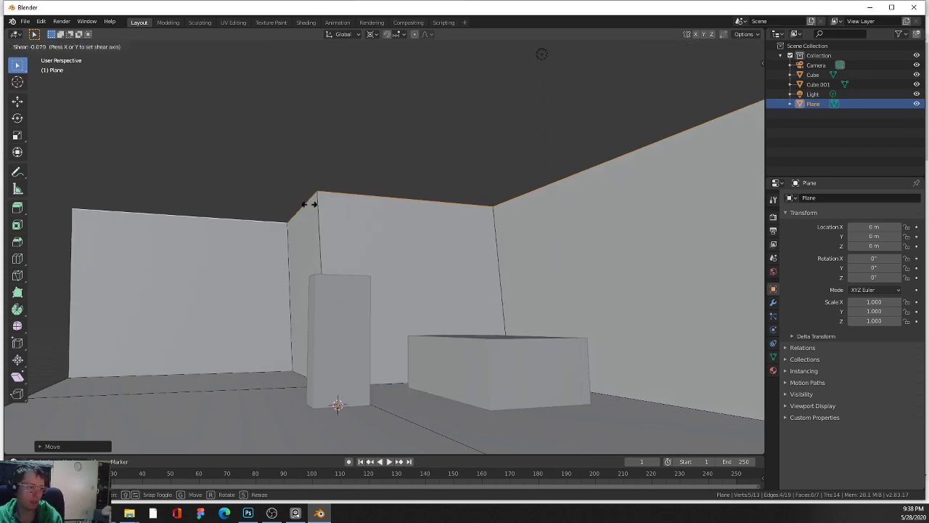
pyautogui.press('y')
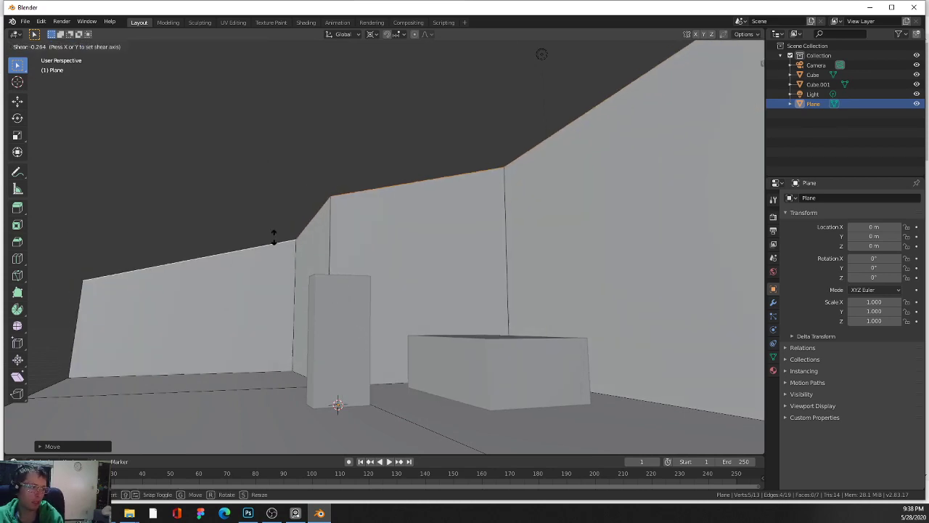
pyautogui.click(348, 373)
pyautogui.scroll(-4, 347, 357)
pyautogui.moveTo(347, 356); pyautogui.dragTo(217, 331)
pyautogui.hotkey('ctrl', 'z')
pyautogui.moveTo(114, 368); pyautogui.dragTo(194, 381)
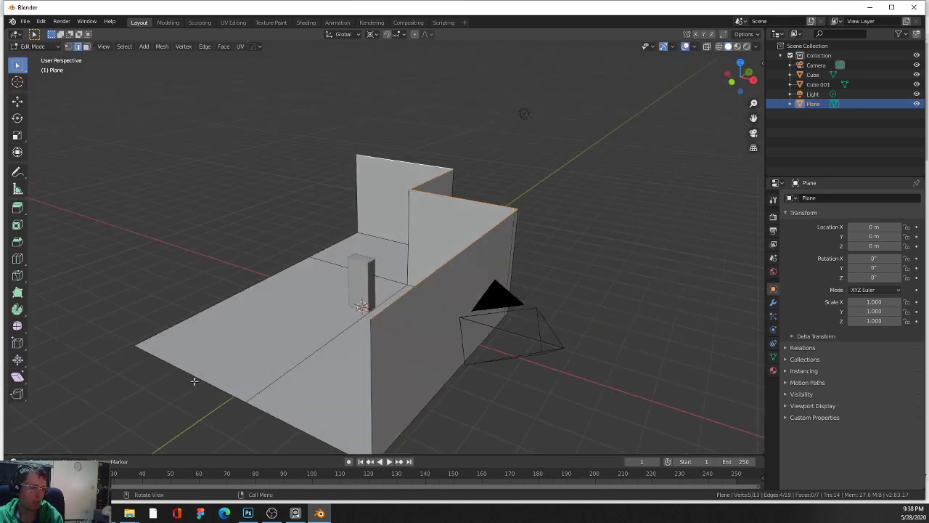
pyautogui.press('F3')
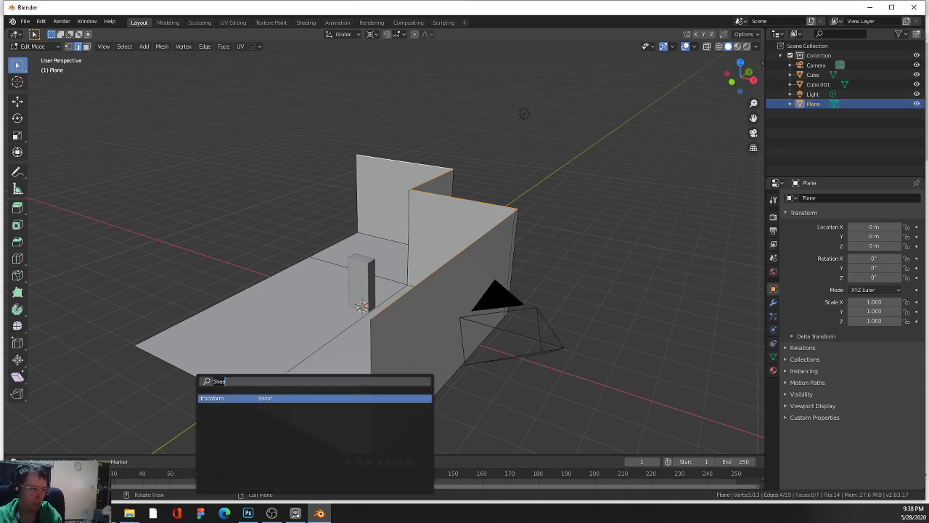
pyautogui.press('Return')
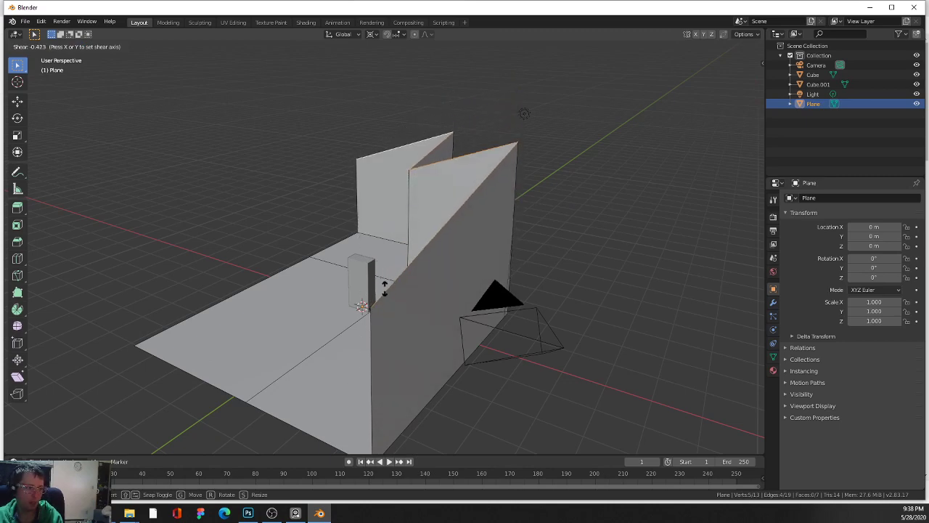
pyautogui.press('Escape')
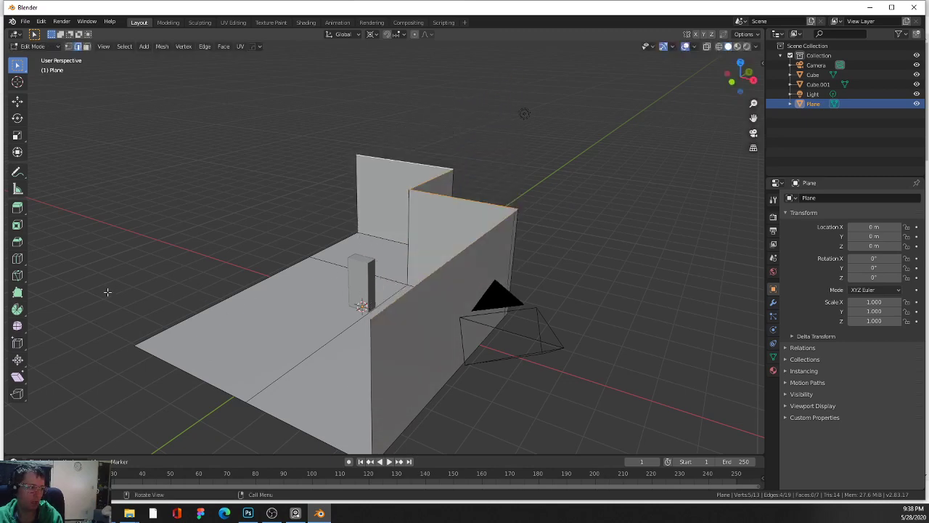
# Step: In front view, shear the walls' top edges vertically by about 0.54 into a slope descending toward the +X side
pyautogui.press('KP_1')
pyautogui.press('KP_5')
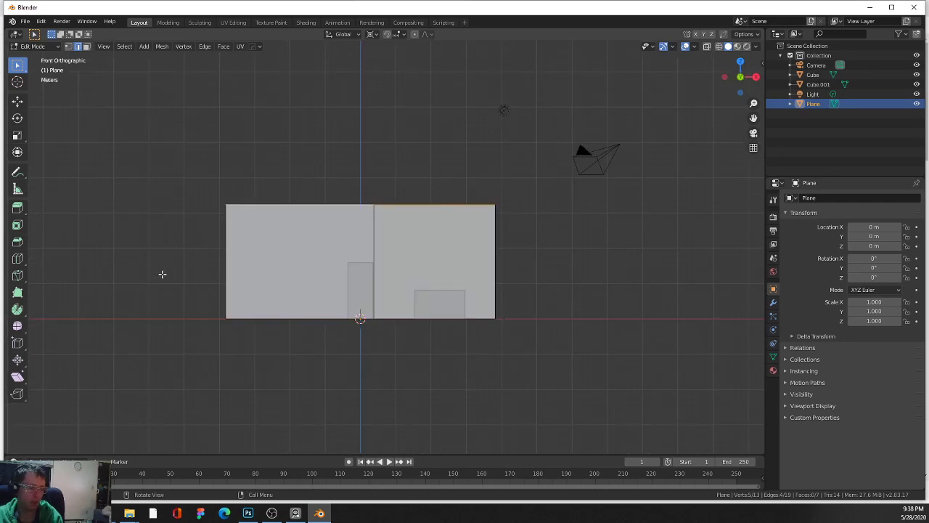
pyautogui.press('F2')
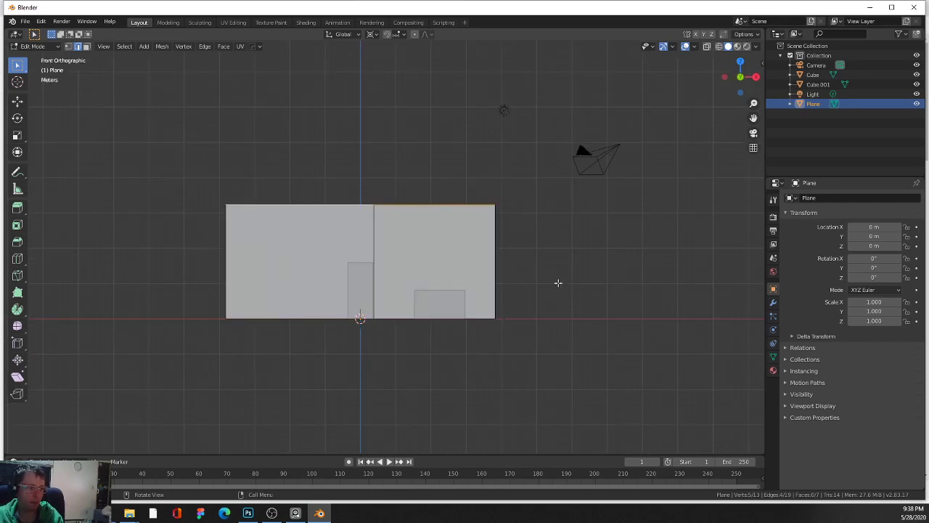
pyautogui.press('F3')
pyautogui.press('Return')
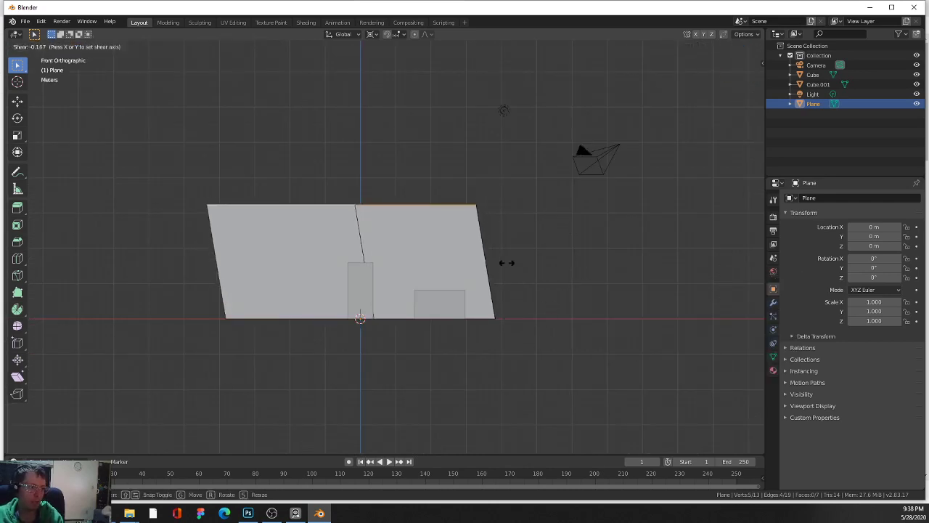
pyautogui.press('y')
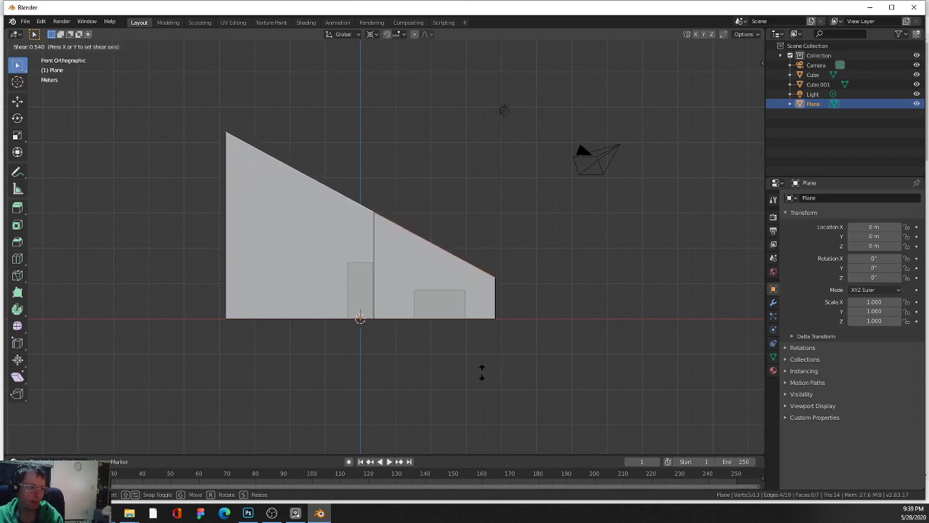
pyautogui.click(482, 372)
# Step: Raise the sloped wall tops along Z and check the room's proportions in perspective
pyautogui.press('g')
pyautogui.press('z')
pyautogui.click(509, 345)
pyautogui.moveTo(508, 345); pyautogui.dragTo(457, 300)
pyautogui.scroll(4, 464, 305)
pyautogui.scroll(-6, 440, 286)
pyautogui.scroll(4, 457, 301)
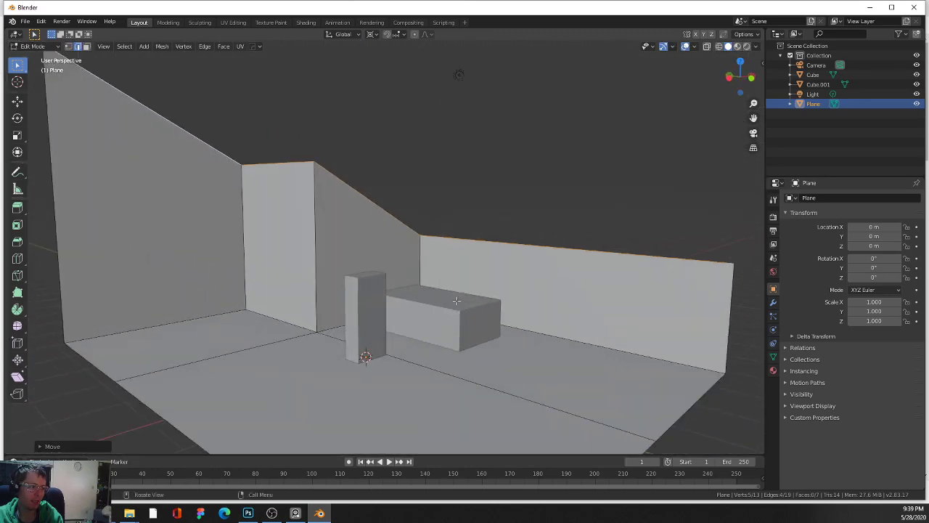
pyautogui.scroll(7, 457, 300)
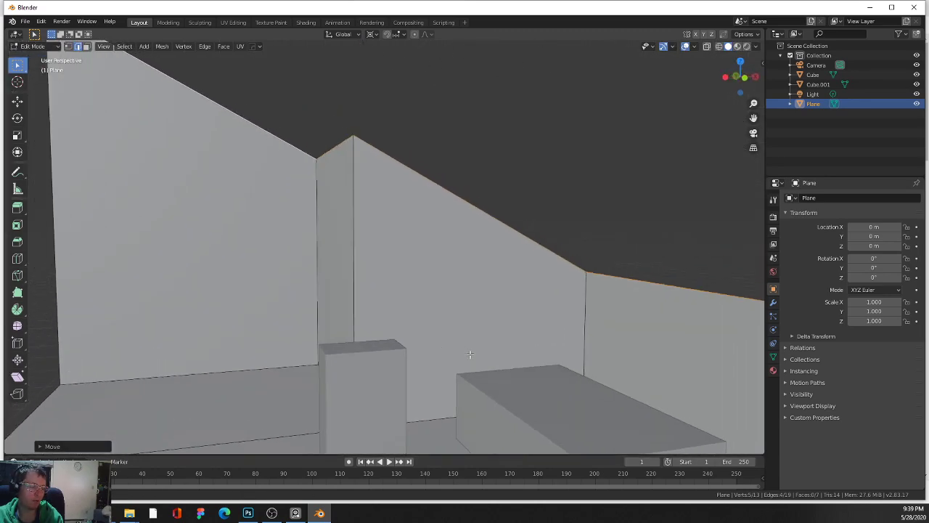
pyautogui.scroll(-5, 469, 355)
# Step: Raise the sloped wall tops slightly further along Z and leave Edit Mode
pyautogui.press('g')
pyautogui.press('z')
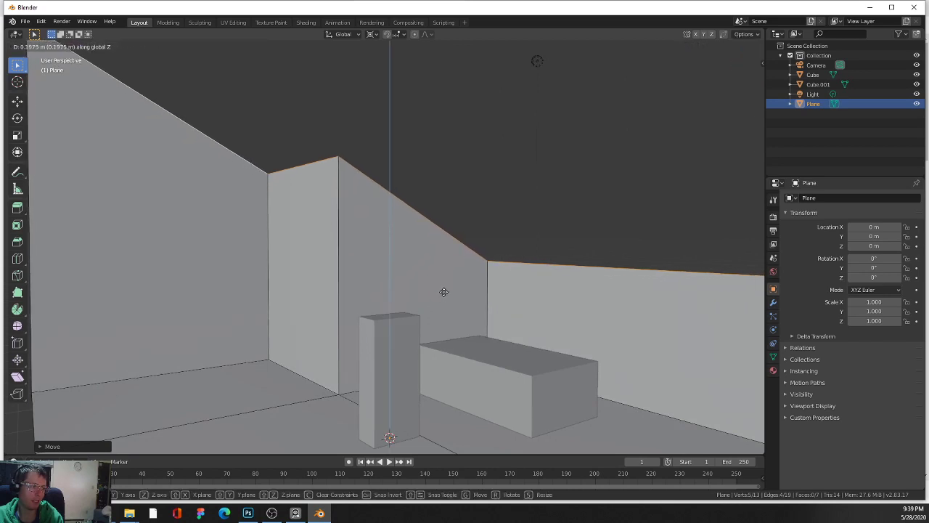
pyautogui.click(440, 302)
pyautogui.moveTo(440, 302); pyautogui.dragTo(406, 327)
pyautogui.scroll(-2, 394, 338)
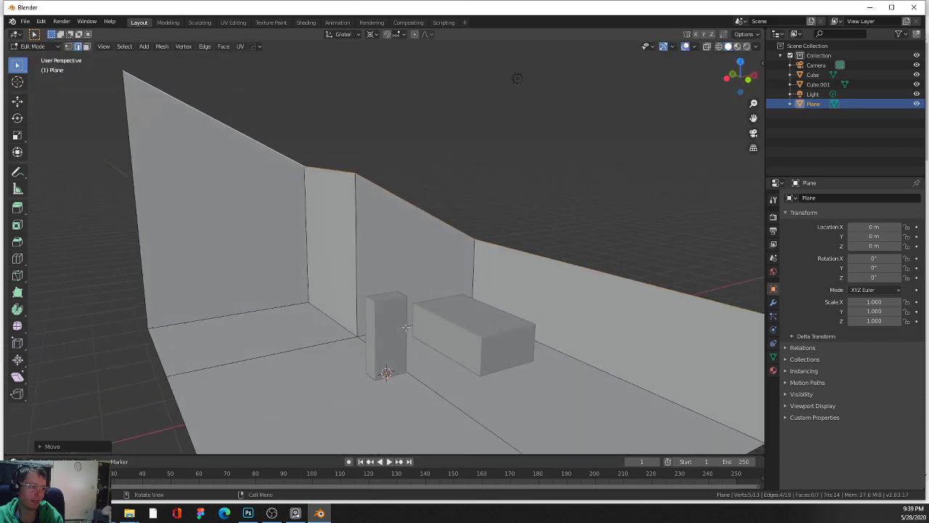
pyautogui.moveTo(346, 319); pyautogui.dragTo(345, 307)
pyautogui.press('Tab')
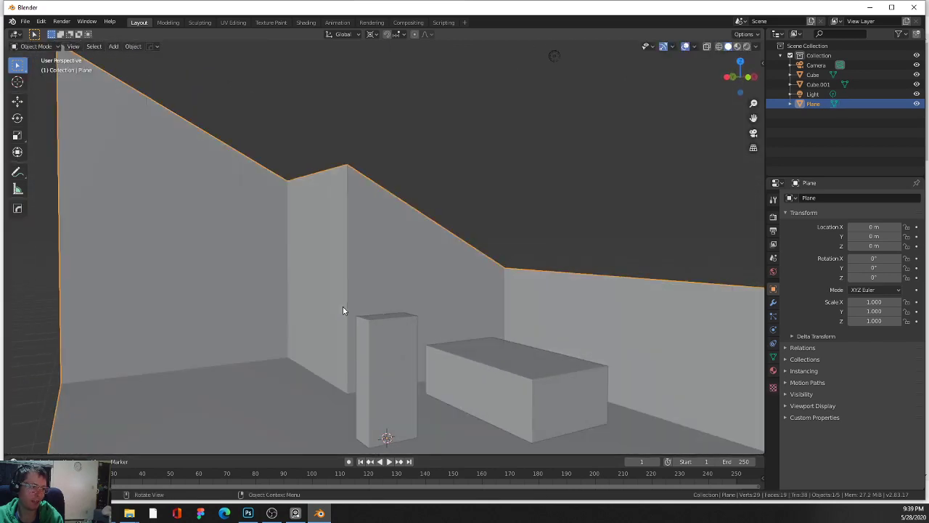
pyautogui.scroll(1, 328, 304)
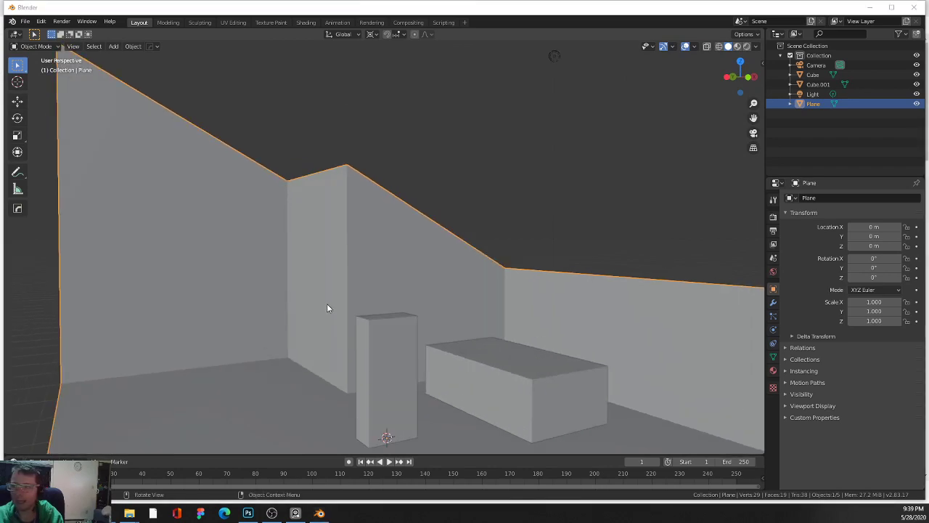
# Step: Switch to the bedroom reference board and examine the photos' wall shapes and furniture layouts
pyautogui.hotkey('alt', 'Tab')
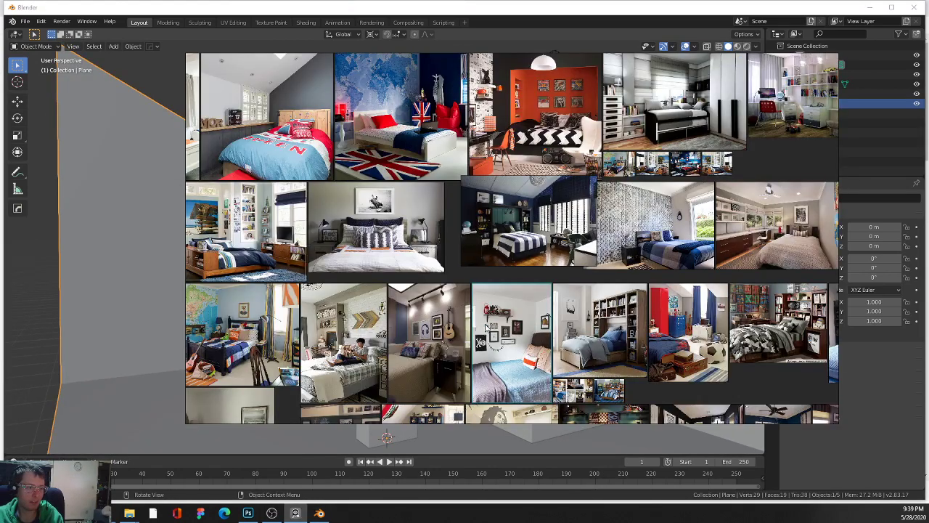
pyautogui.scroll(2, 486, 317)
pyautogui.scroll(1, 540, 165)
pyautogui.scroll(-3, 538, 174)
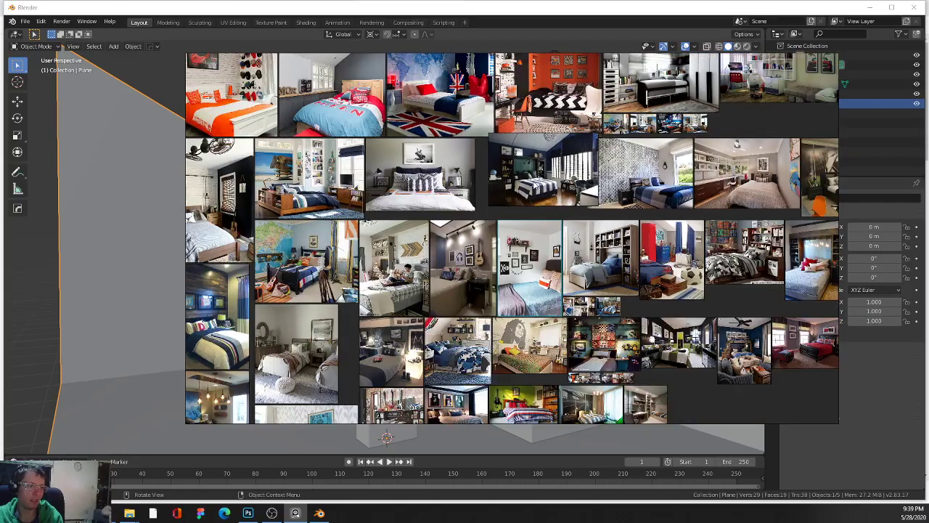
pyautogui.scroll(2, 534, 234)
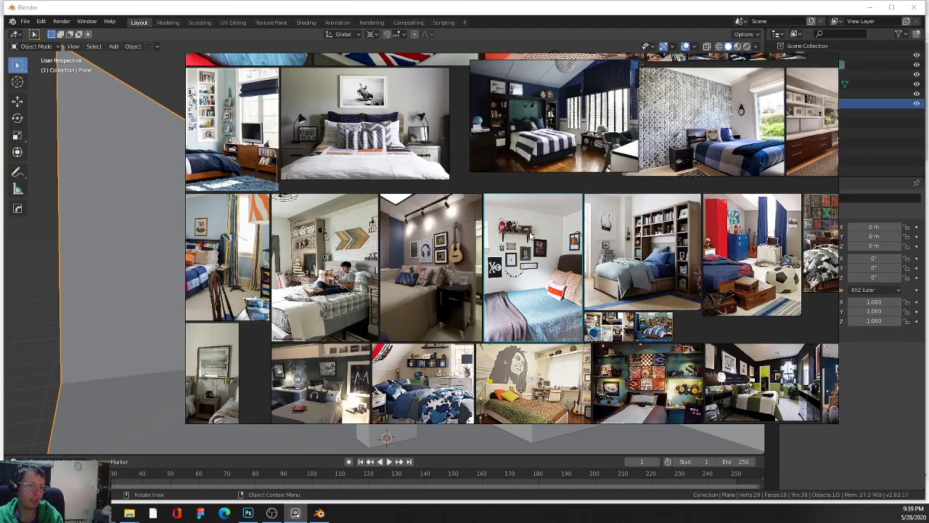
pyautogui.scroll(-3, 534, 234)
pyautogui.scroll(3, 530, 234)
pyautogui.scroll(1, 530, 234)
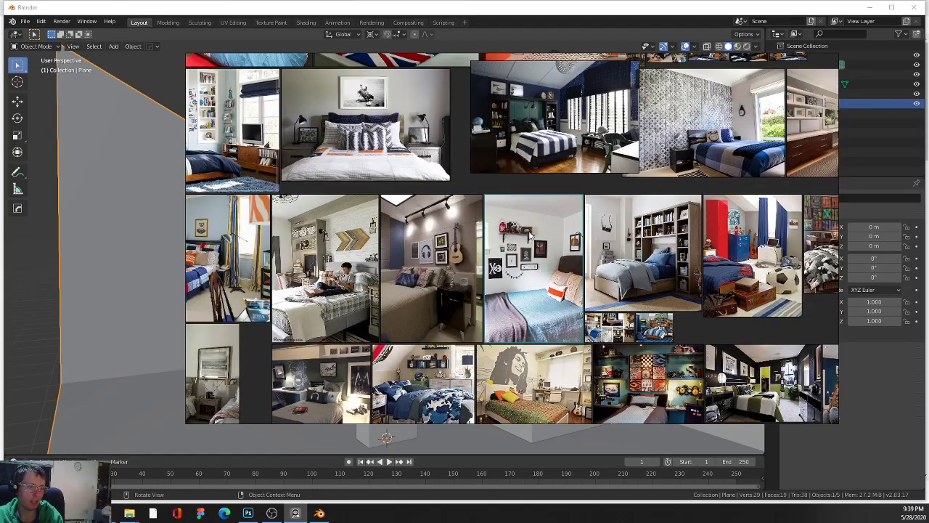
# Step: Switch back to Blender and move the tall +Y end wall face inward along Y to about the adjoining notch wall
pyautogui.hotkey('alt', 'Tab')
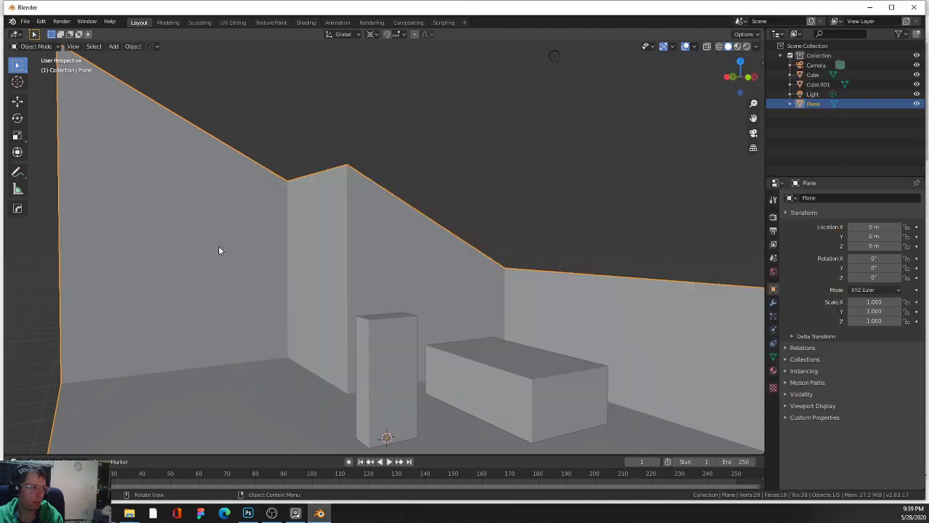
pyautogui.press('Tab')
pyautogui.press('3')
pyautogui.click(195, 266)
pyautogui.moveTo(196, 266); pyautogui.dragTo(240, 298)
pyautogui.press('g')
pyautogui.press('g')
pyautogui.rightClick(419, 338)
pyautogui.scroll(-4, 252, 302)
pyautogui.press('g')
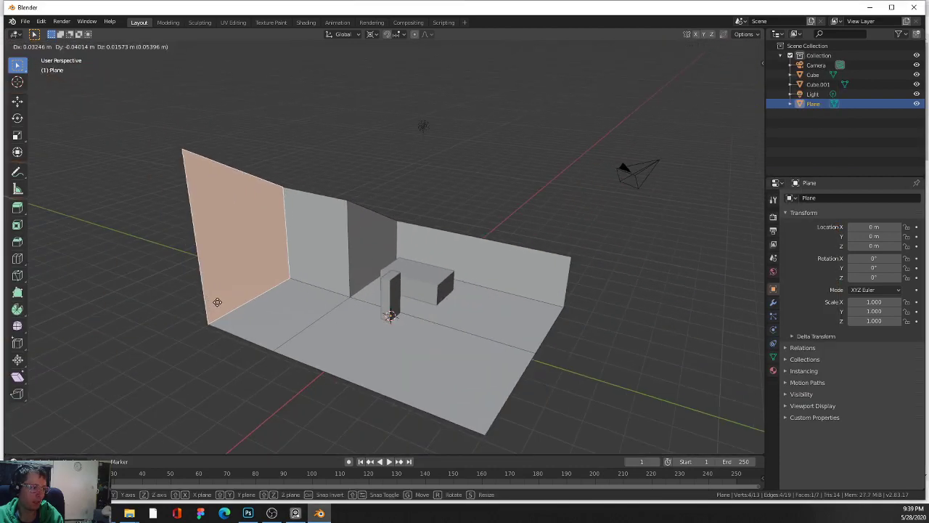
pyautogui.press('x')
pyautogui.press('y')
pyautogui.click(299, 342)
pyautogui.scroll(6, 266, 358)
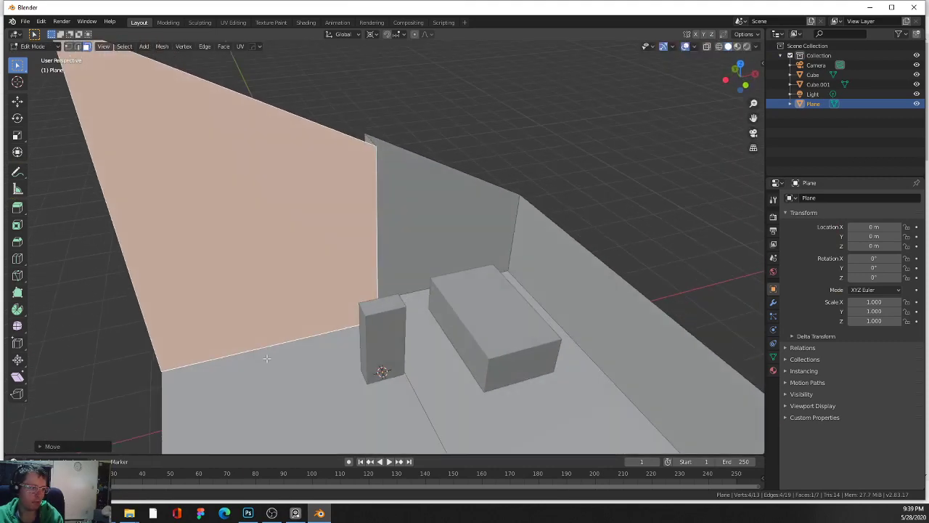
pyautogui.moveTo(267, 358); pyautogui.dragTo(324, 305)
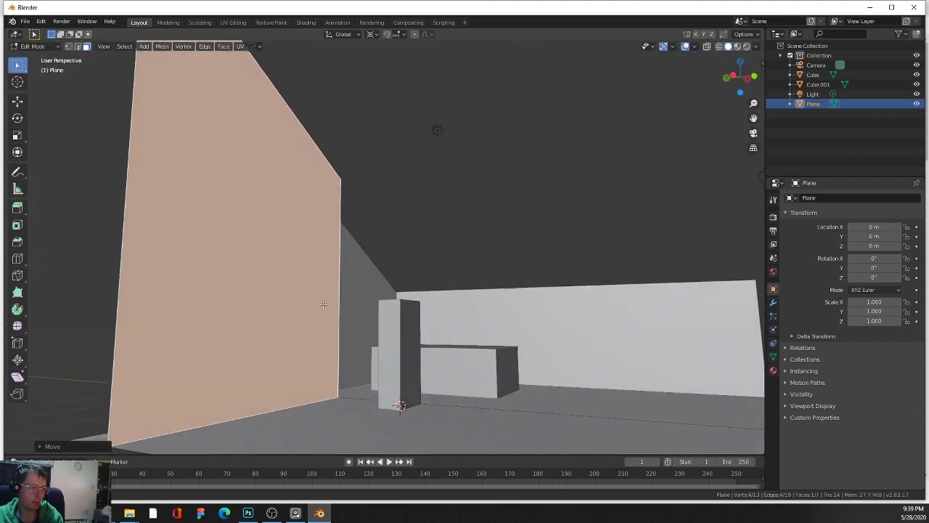
pyautogui.scroll(-4, 351, 318)
pyautogui.scroll(3, 343, 318)
# Step: Switch to the bedroom reference board and examine the photos' ceiling shapes and room layouts, including the navy bedroom with the sloped white ceiling
pyautogui.hotkey('alt', 'Tab')
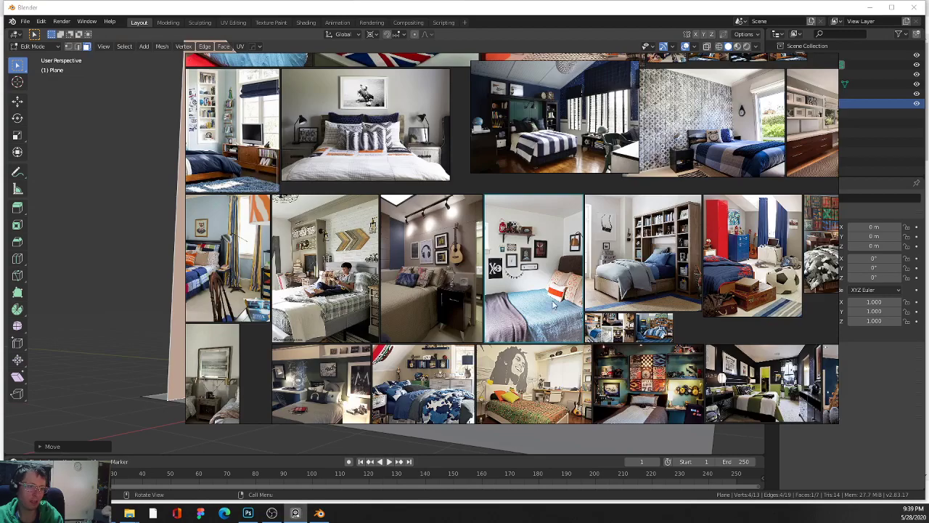
pyautogui.scroll(2, 546, 290)
pyautogui.scroll(4, 565, 161)
pyautogui.moveTo(567, 149); pyautogui.dragTo(527, 496)
pyautogui.scroll(-5, 497, 369)
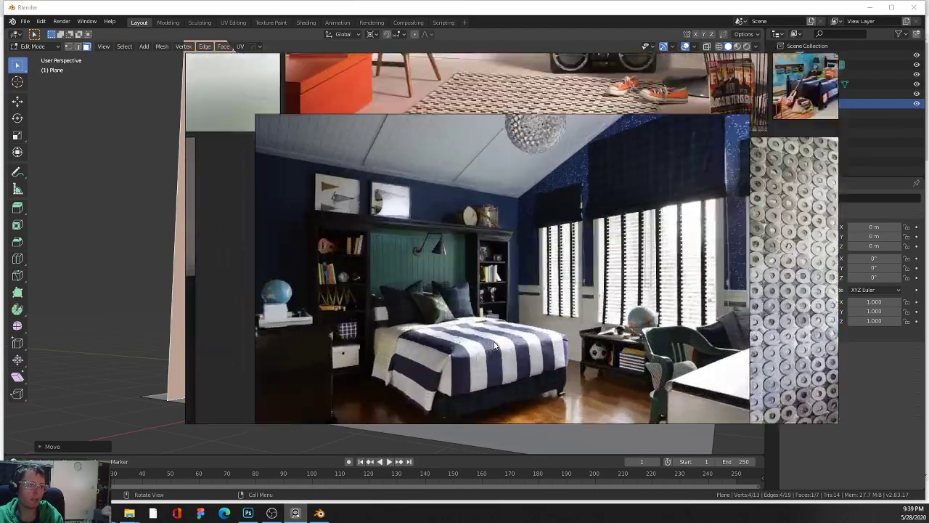
pyautogui.scroll(3, 485, 243)
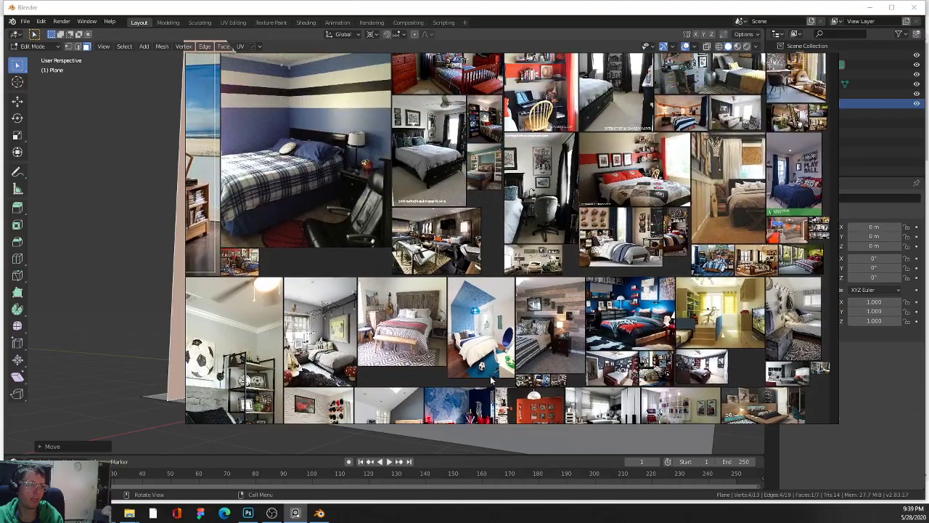
pyautogui.scroll(2, 485, 345)
pyautogui.scroll(-3, 465, 350)
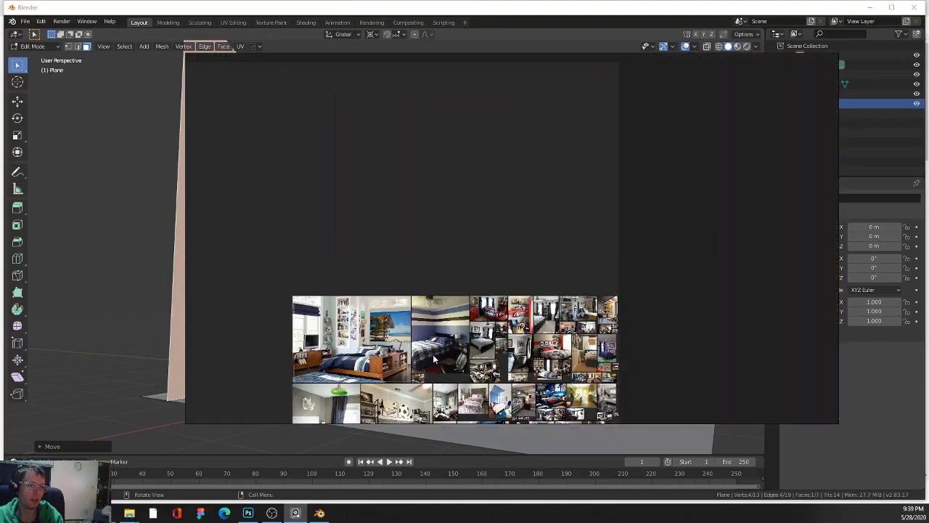
pyautogui.scroll(1, 432, 354)
pyautogui.scroll(8, 448, 265)
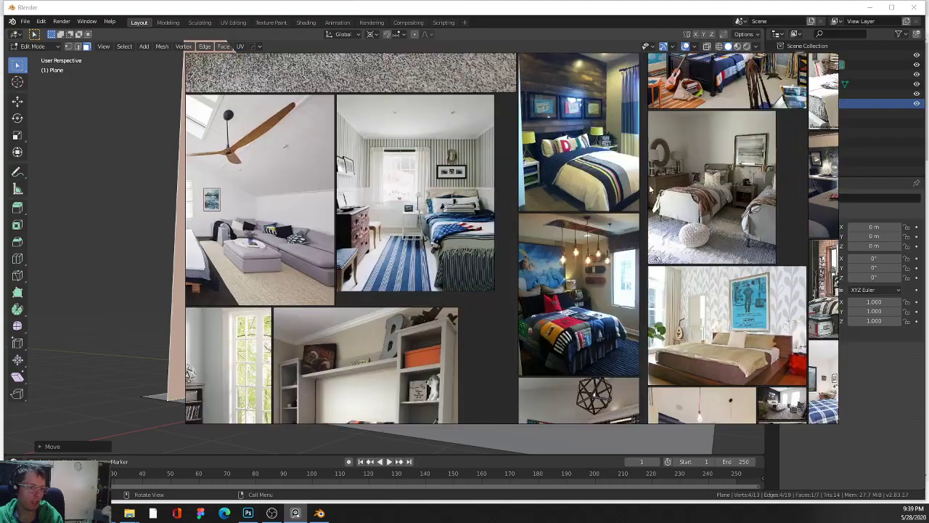
# Step: Examine more bedroom photos for bed placement and wall shapes, then study the green attic room with sloped dark walls up close
pyautogui.moveTo(835, 396); pyautogui.dragTo(544, 145)
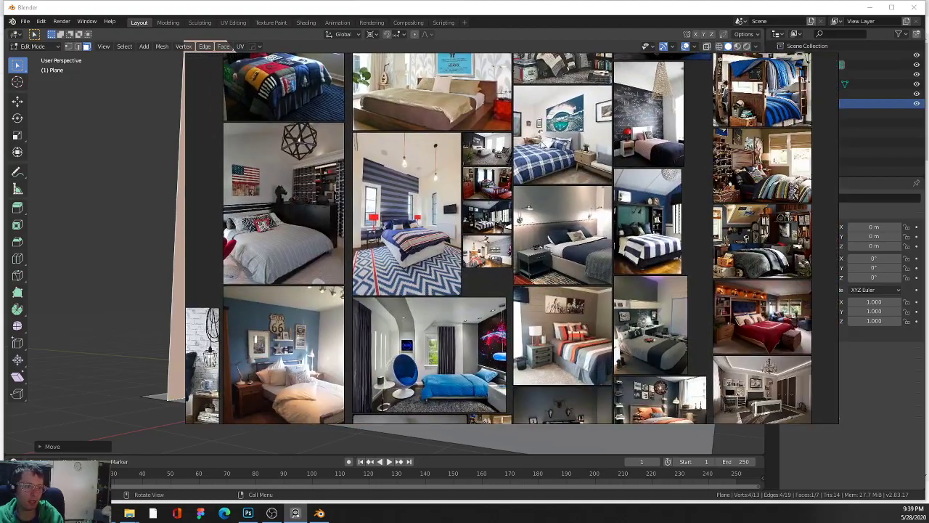
pyautogui.moveTo(710, 231); pyautogui.dragTo(562, 171)
pyautogui.scroll(3, 563, 169)
pyautogui.scroll(-2, 555, 190)
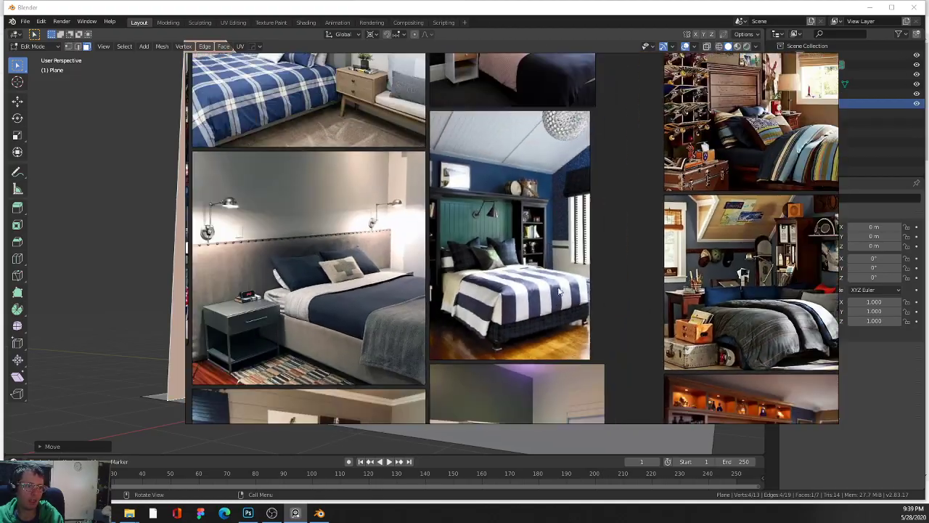
pyautogui.scroll(2, 549, 211)
pyautogui.scroll(-3, 599, 271)
pyautogui.scroll(5, 585, 207)
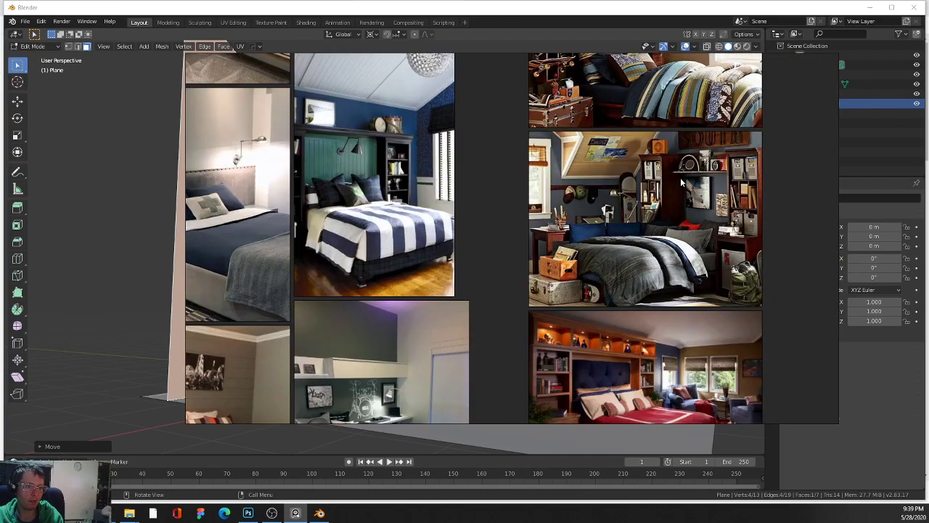
pyautogui.scroll(-3, 580, 182)
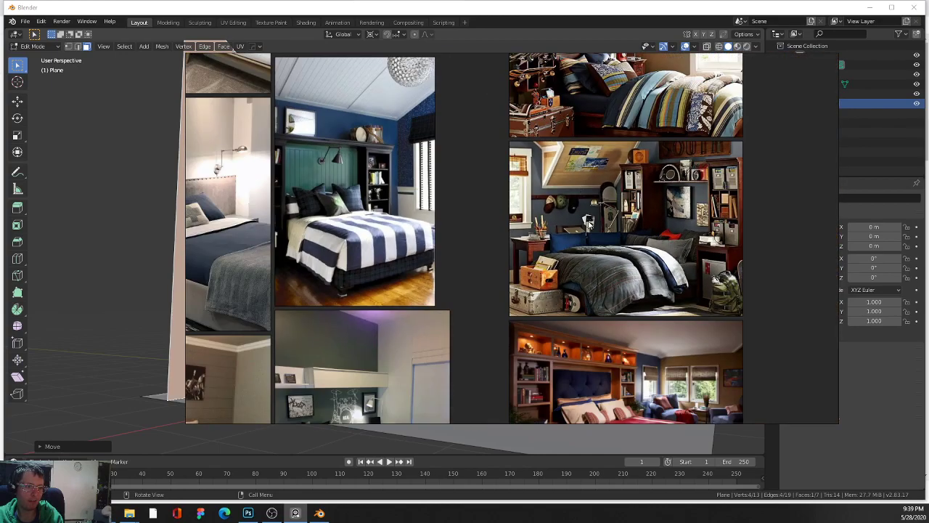
pyautogui.scroll(2, 576, 252)
pyautogui.scroll(1, 574, 265)
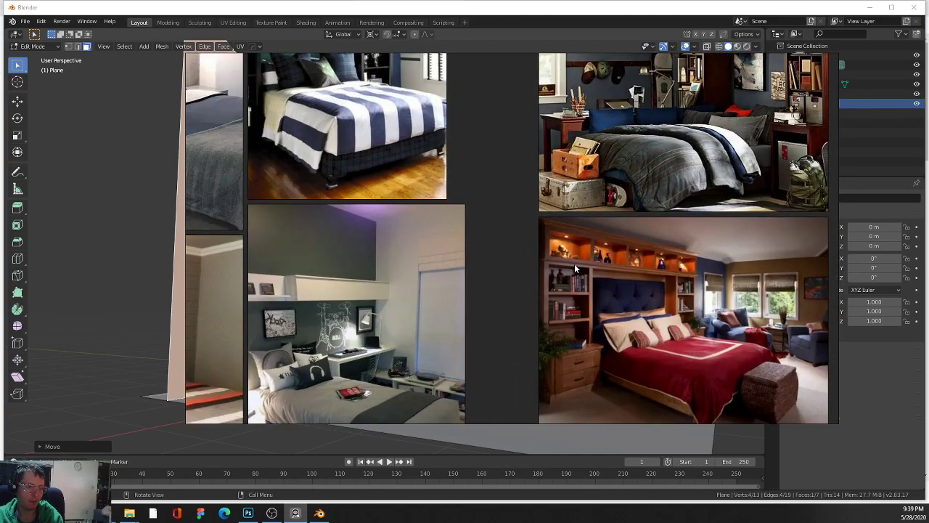
pyautogui.scroll(-2, 572, 266)
pyautogui.moveTo(520, 282); pyautogui.dragTo(764, 202)
pyautogui.scroll(-1, 762, 196)
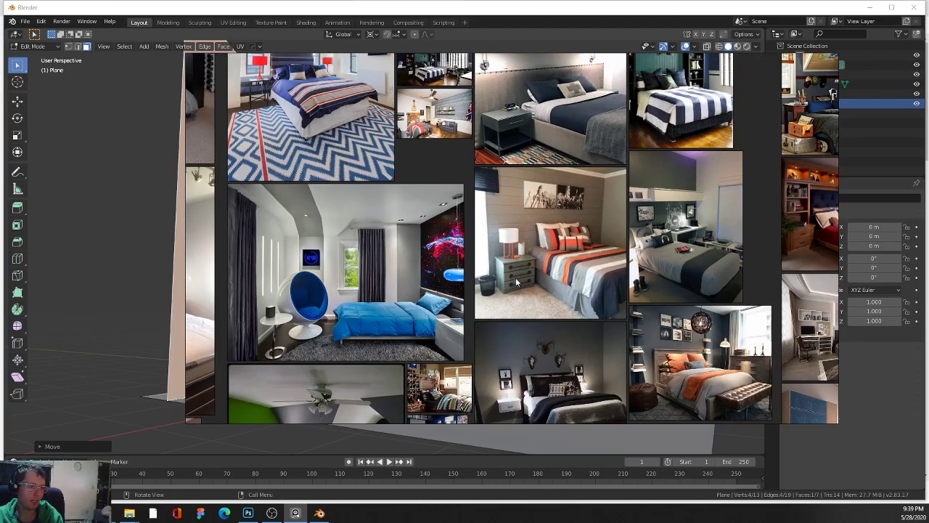
pyautogui.moveTo(491, 304); pyautogui.dragTo(529, 151)
pyautogui.moveTo(420, 211); pyautogui.dragTo(469, 121)
pyautogui.scroll(5, 445, 229)
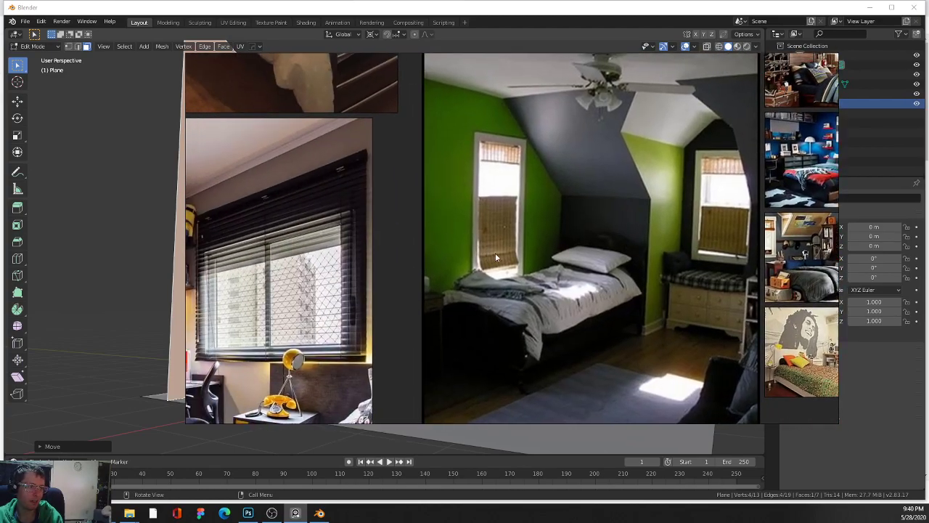
pyautogui.moveTo(495, 257); pyautogui.dragTo(545, 268)
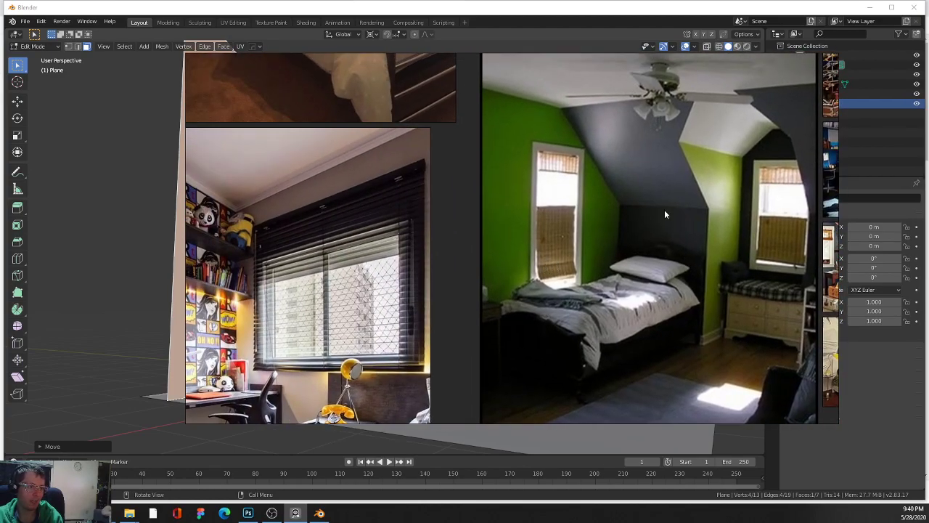
# Step: Return to Blender, move the tall end wall face outward along Y to deepen the alcove, and switch to Object Mode
pyautogui.hotkey('alt', 'Tab')
pyautogui.scroll(-3, 513, 259)
pyautogui.scroll(4, 501, 257)
pyautogui.moveTo(486, 255); pyautogui.dragTo(475, 307)
pyautogui.press('g')
pyautogui.press('y')
pyautogui.click(350, 282)
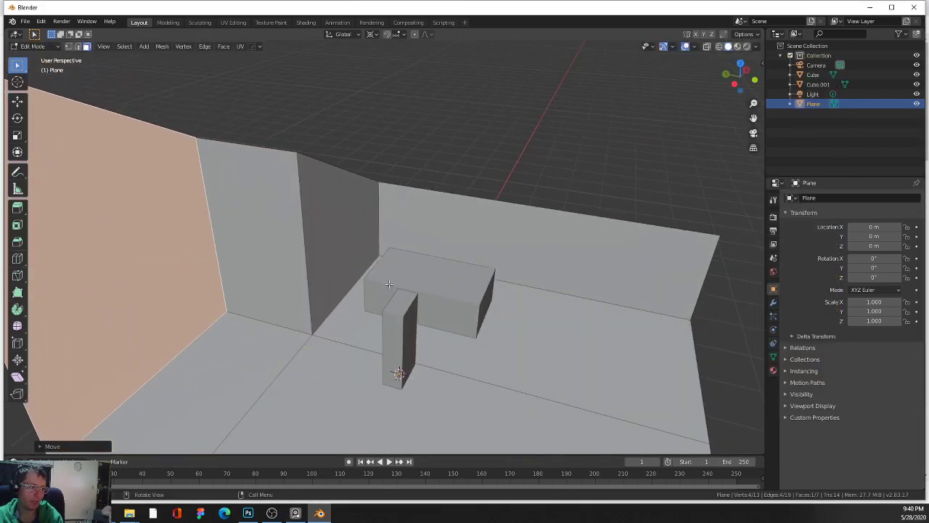
pyautogui.moveTo(389, 284); pyautogui.dragTo(416, 275)
pyautogui.hotkey('ctrl', 'Tab')
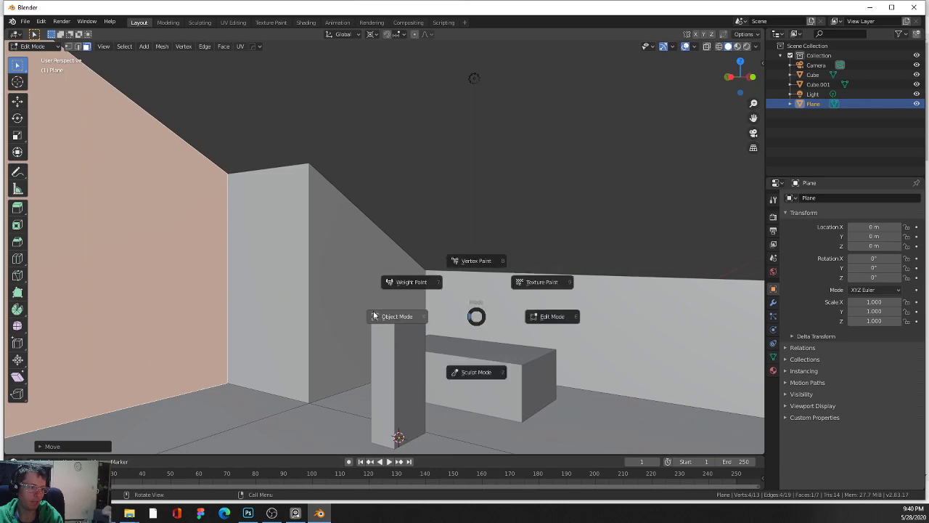
pyautogui.click(397, 317)
# Step: Glance at the green attic reference, then move the bed block toward the tall end wall, to about X -1.5 m, Y 2.7 m
pyautogui.hotkey('alt', 'Tab')
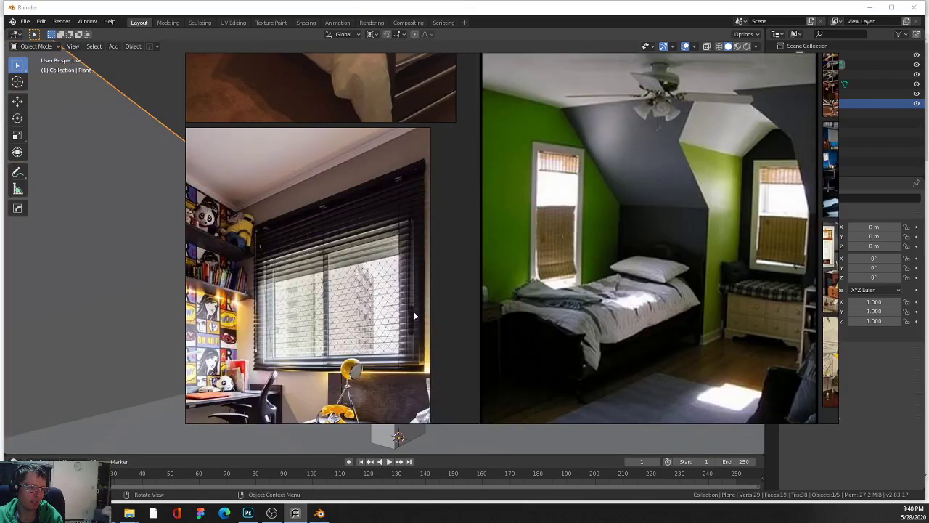
pyautogui.hotkey('alt', 'Tab')
pyautogui.click(494, 368)
pyautogui.scroll(-3, 494, 365)
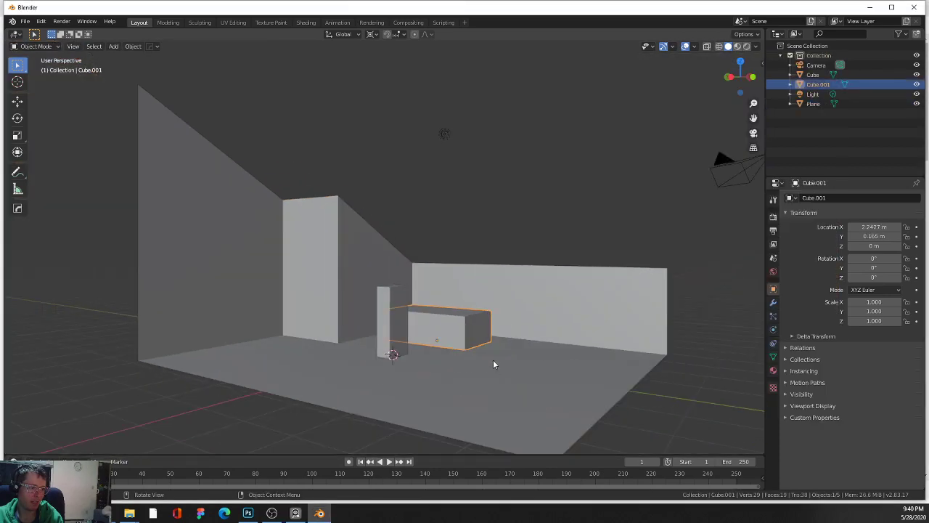
pyautogui.moveTo(493, 364); pyautogui.dragTo(442, 389)
pyautogui.press('g')
pyautogui.click(207, 314)
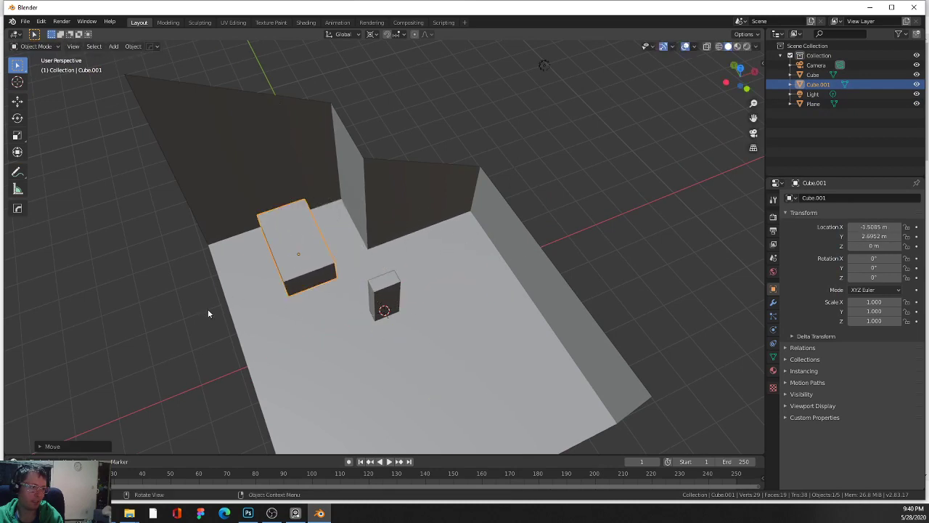
# Step: Rotate the bed block about 90.7° around the Z axis
pyautogui.press('r')
pyautogui.press('z')
pyautogui.click(356, 384)
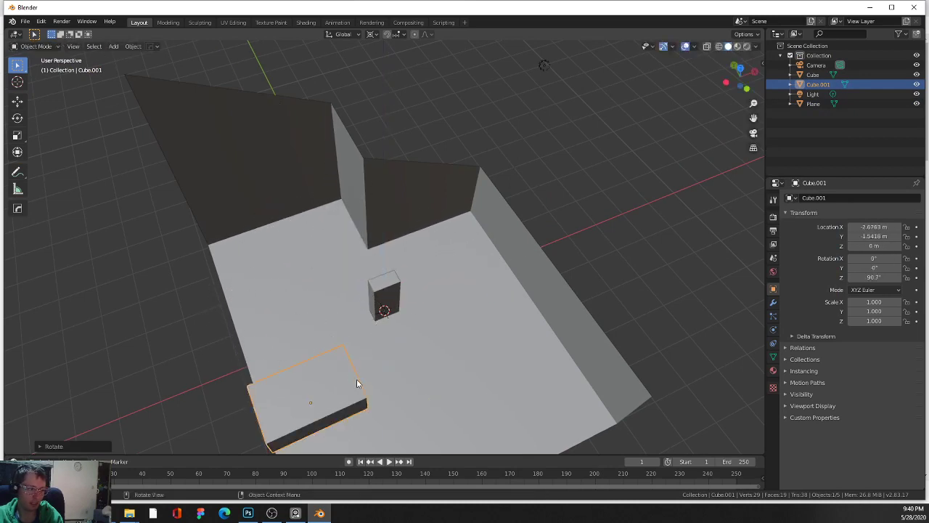
# Step: Set the pivot point to Bounding Box Center and move the bed block across the floor to about X -1.3 m, Y 3.17 m
pyautogui.press('.')
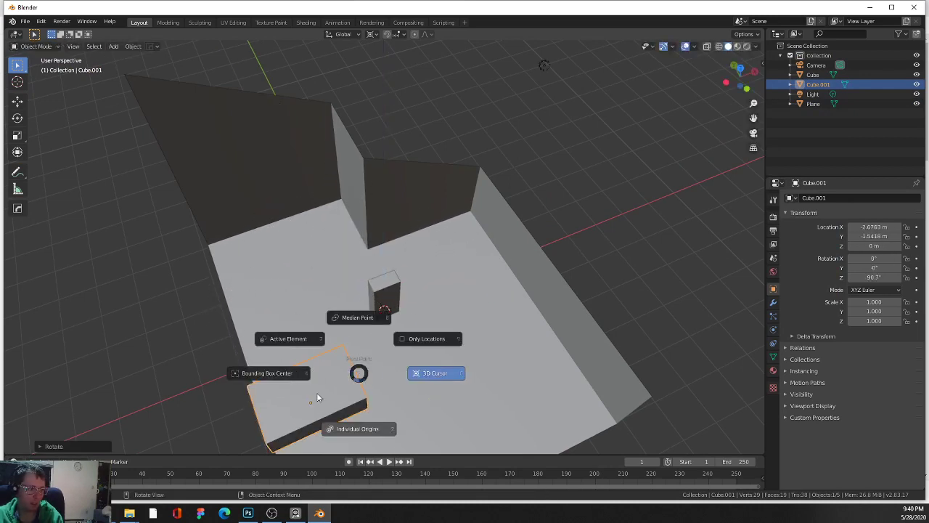
pyautogui.click(289, 381)
pyautogui.press('g')
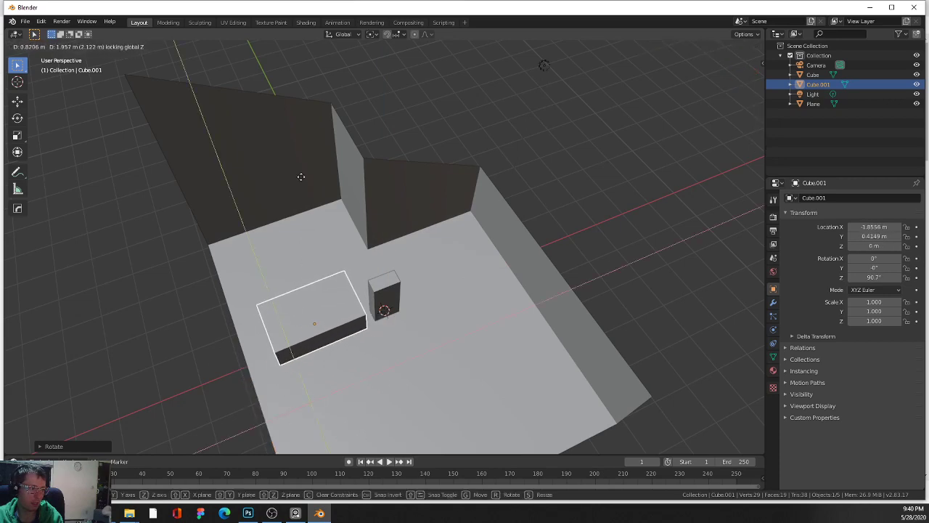
pyautogui.click(331, 180)
pyautogui.moveTo(331, 179); pyautogui.dragTo(354, 142)
pyautogui.press('KP_Decimal')
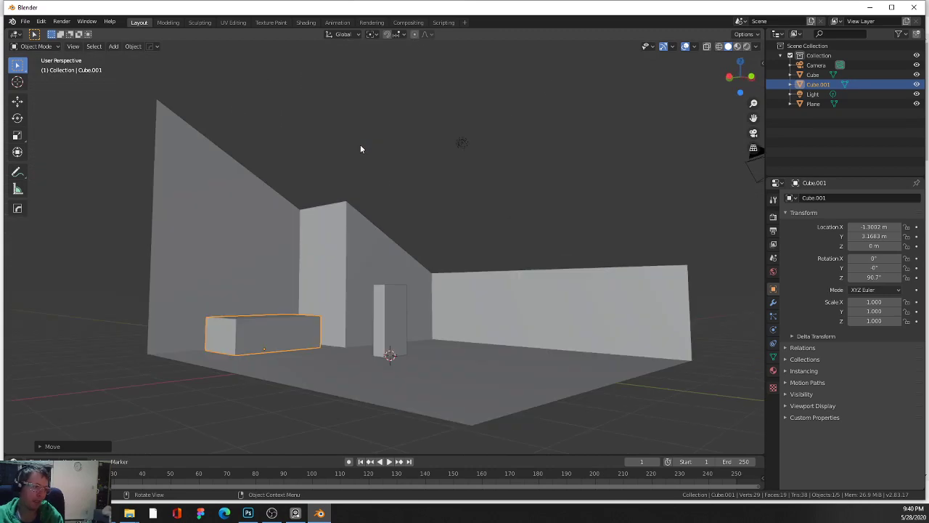
# Step: Look through the scene camera, show the transform properties in the viewport, and select the camera
pyautogui.scroll(3, 374, 163)
pyautogui.scroll(-1, 385, 180)
pyautogui.press('KP_0')
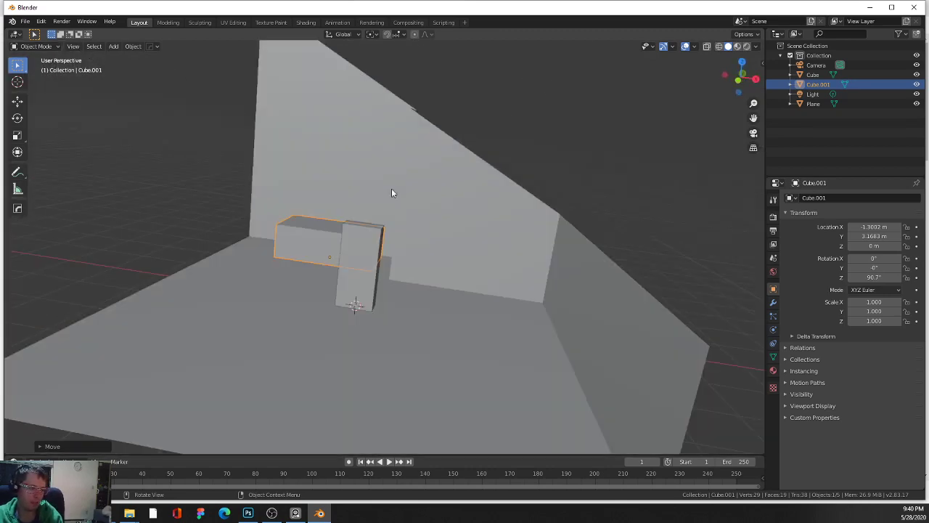
pyautogui.press('n')
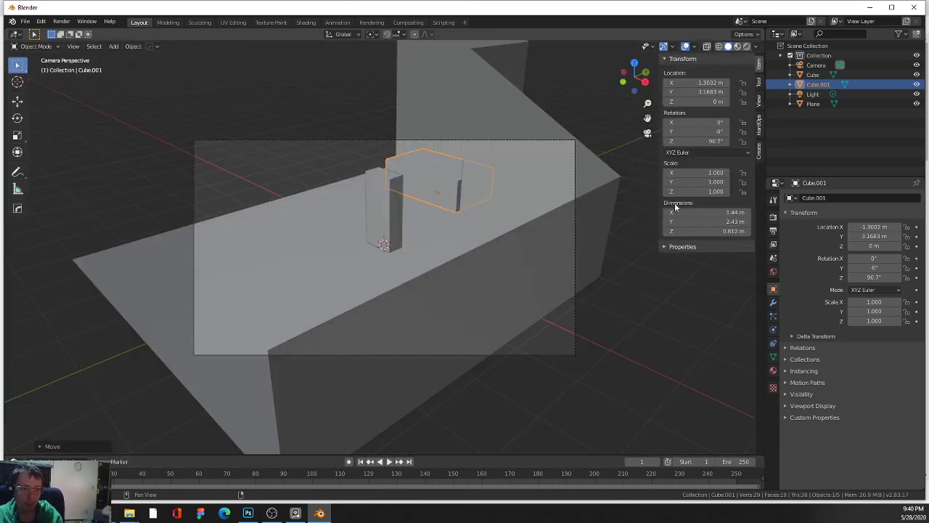
pyautogui.click(510, 139)
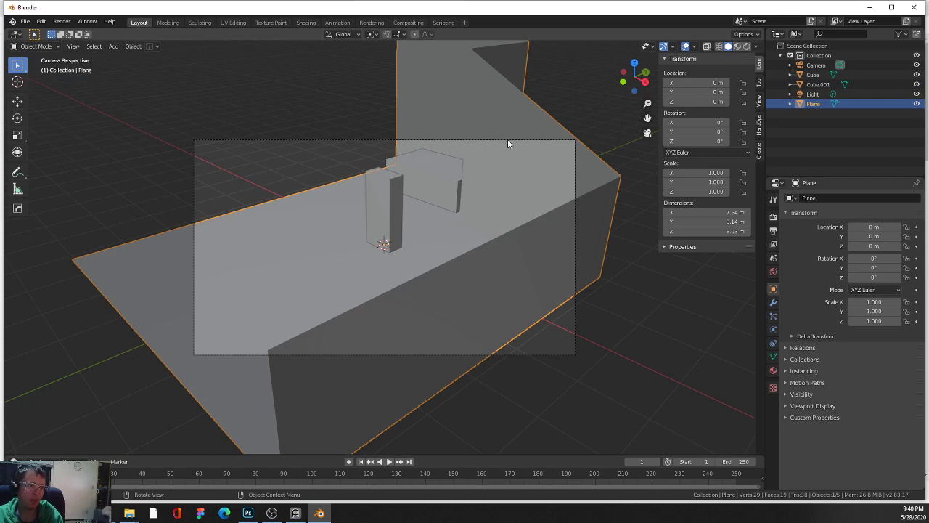
pyautogui.click(507, 141)
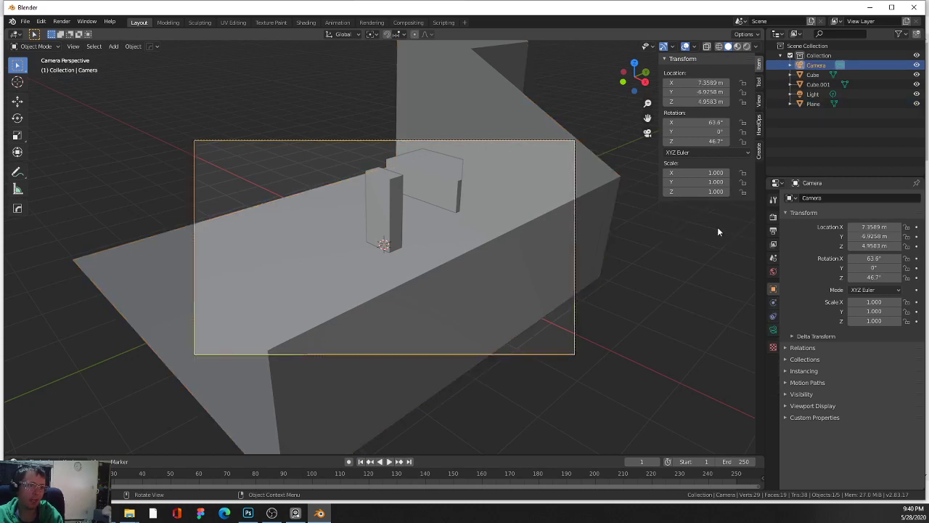
# Step: Turn off Use Local Camera and enable Lock Camera to View
pyautogui.click(760, 99)
pyautogui.click(759, 81)
pyautogui.click(760, 99)
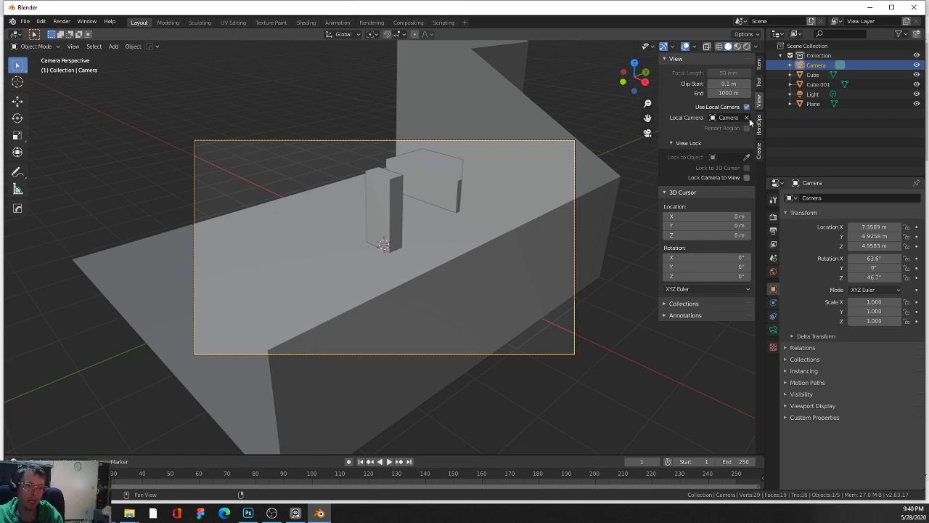
pyautogui.click(748, 107)
pyautogui.click(747, 177)
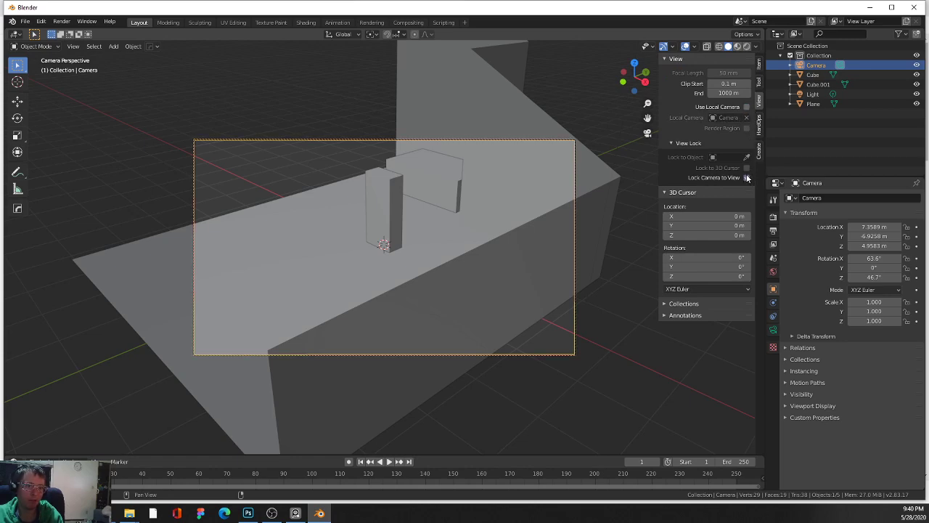
# Step: Reframe the camera on the room from a low viewpoint at about X -5.6 m, Y -6.02 m, Z 0.53 m
pyautogui.moveTo(648, 190); pyautogui.dragTo(605, 159)
pyautogui.scroll(4, 483, 163)
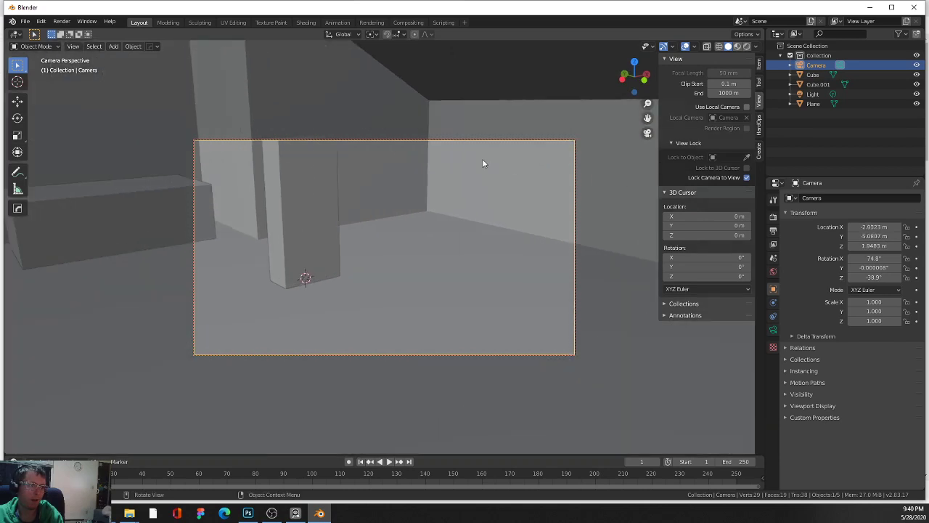
pyautogui.moveTo(424, 168); pyautogui.dragTo(474, 217)
pyautogui.scroll(2, 466, 201)
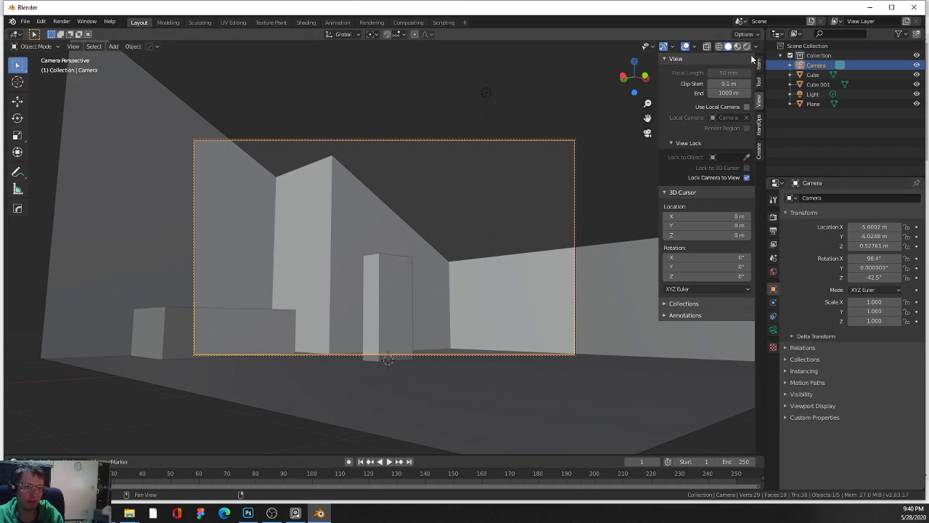
# Step: Set the camera's Z location to 0.5 m
pyautogui.click(759, 64)
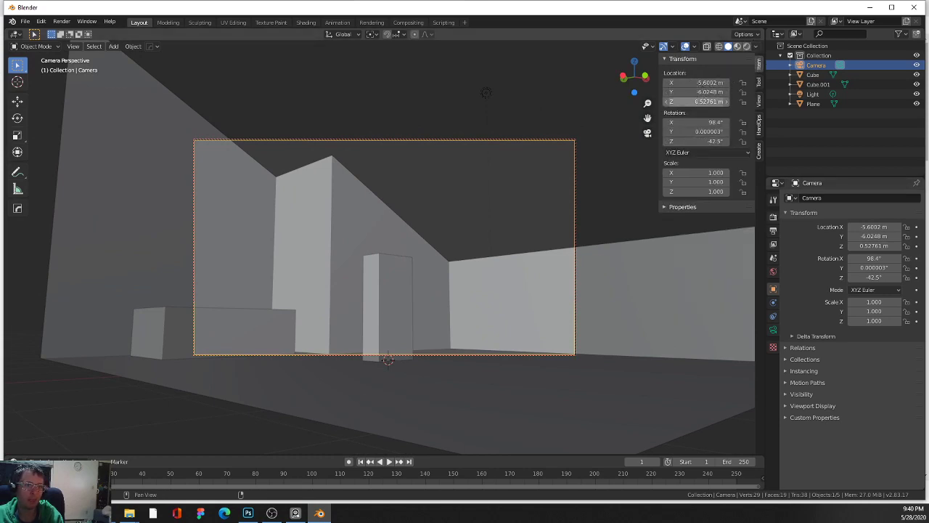
pyautogui.write('0.5')
pyautogui.press('Return')
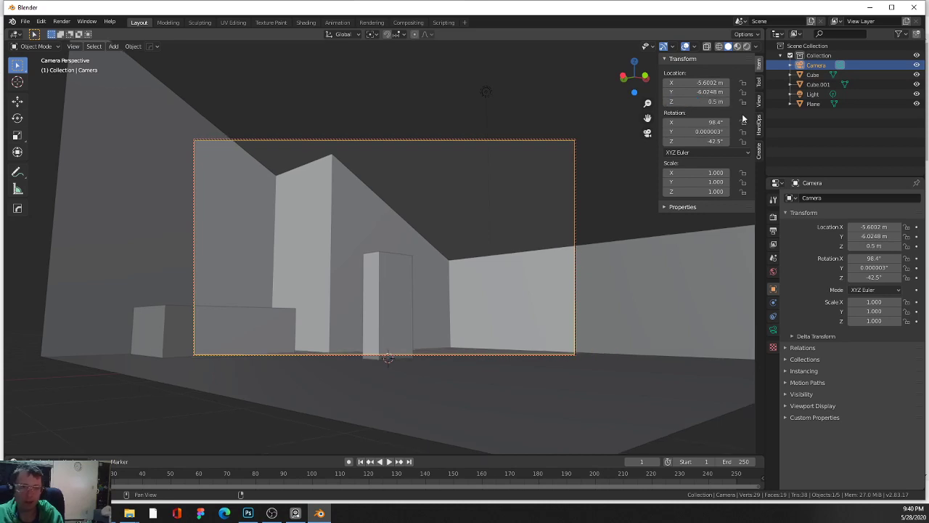
# Step: Adjust the camera's height and reframe the room at about X -5.73 m, Y -6.16 m, with rotation about 94.8° X and -43.3° Z
pyautogui.press('g')
pyautogui.press('z')
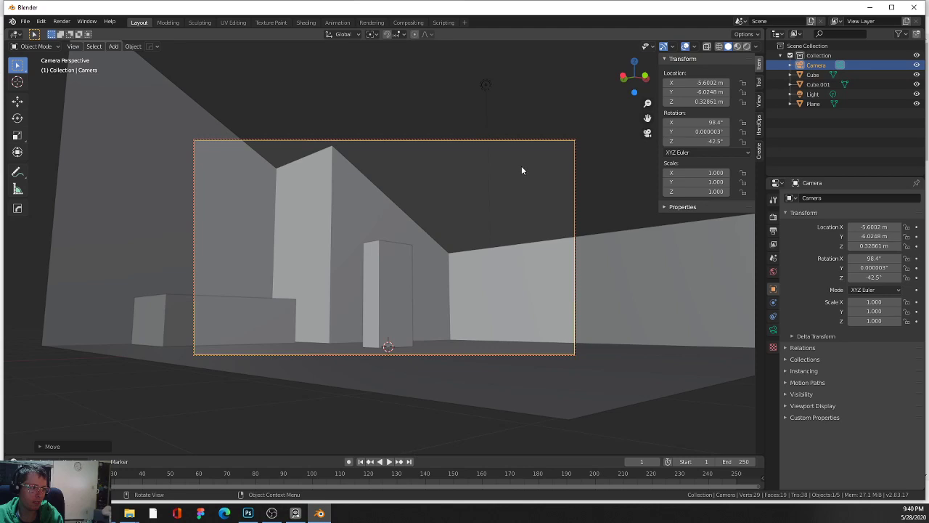
pyautogui.press('g')
pyautogui.press('z')
pyautogui.click(535, 141)
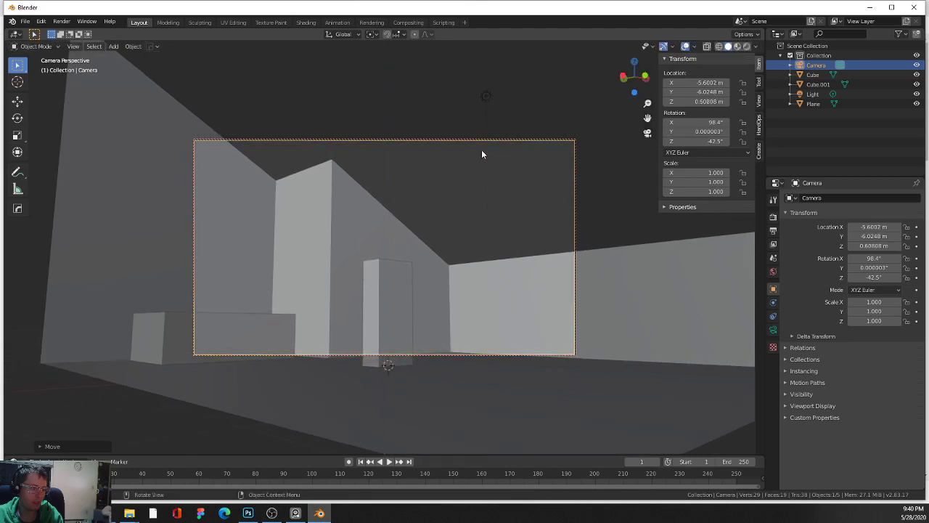
pyautogui.moveTo(461, 151); pyautogui.dragTo(451, 125)
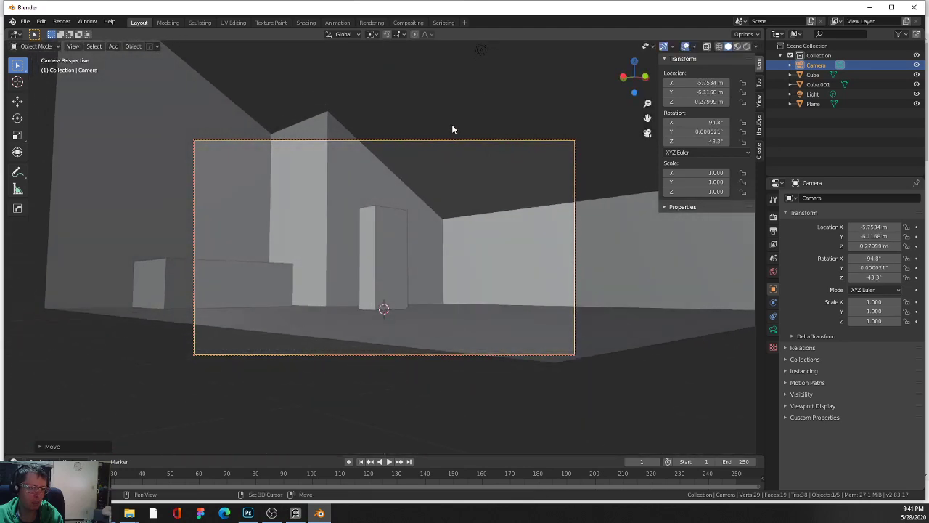
# Step: Set the camera's Z location to 0.45 m
pyautogui.click(712, 102)
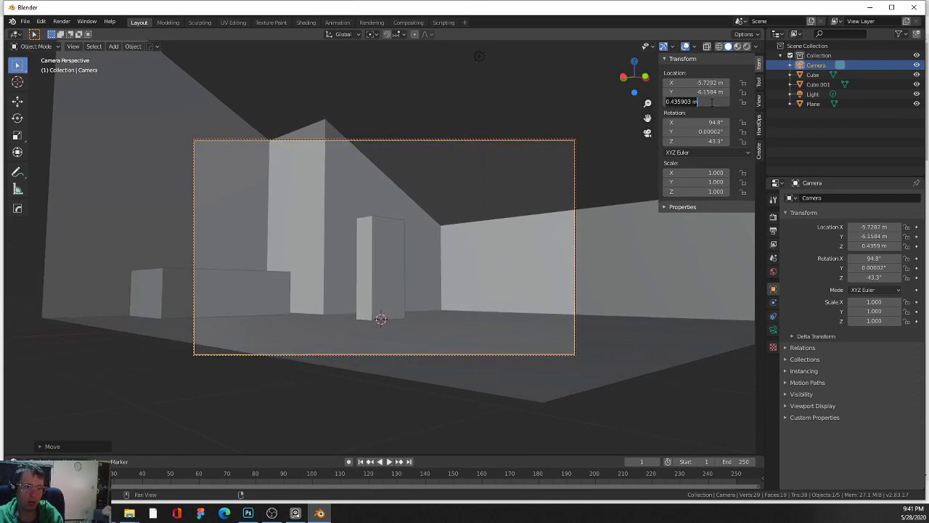
pyautogui.press('BackSpace')
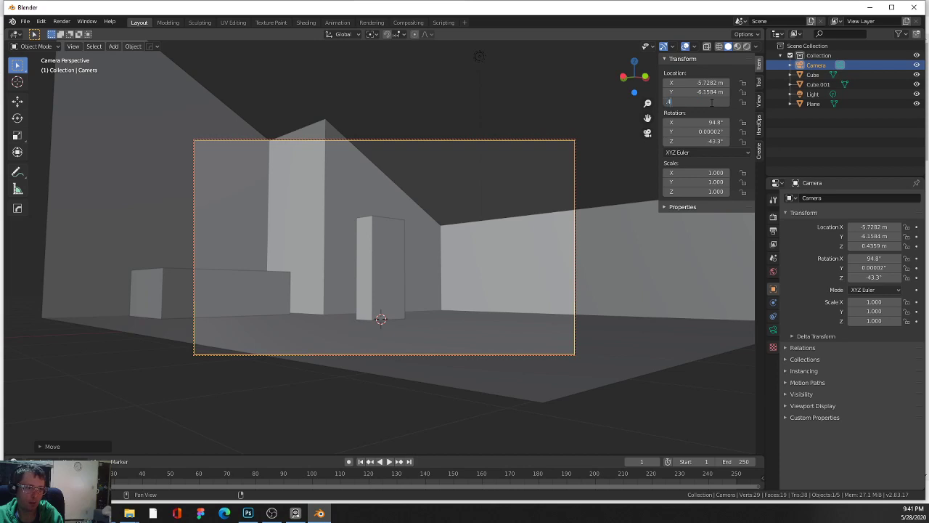
pyautogui.write('.45')
pyautogui.press('Return')
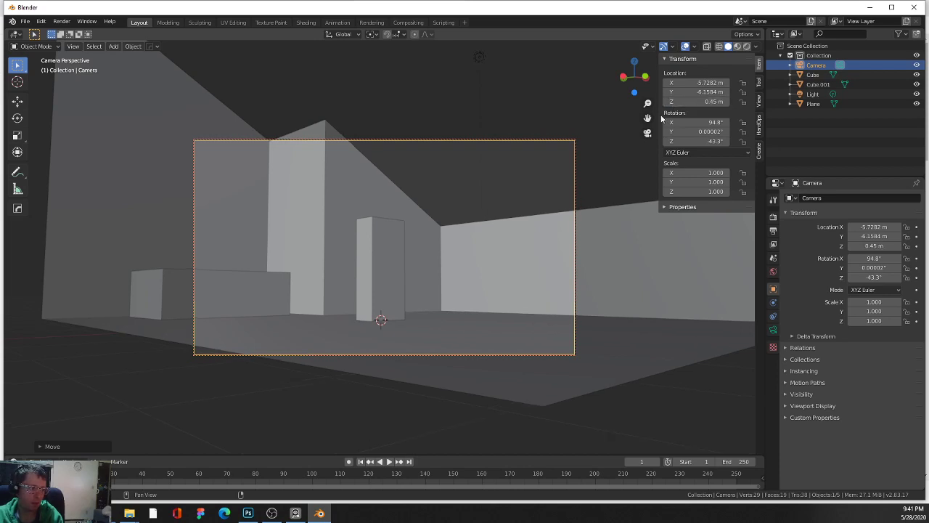
# Step: Set the camera's Z location to 1 m and rotate it freely to about 91.9° X and -40.4° Z
pyautogui.click(717, 101)
pyautogui.write('1')
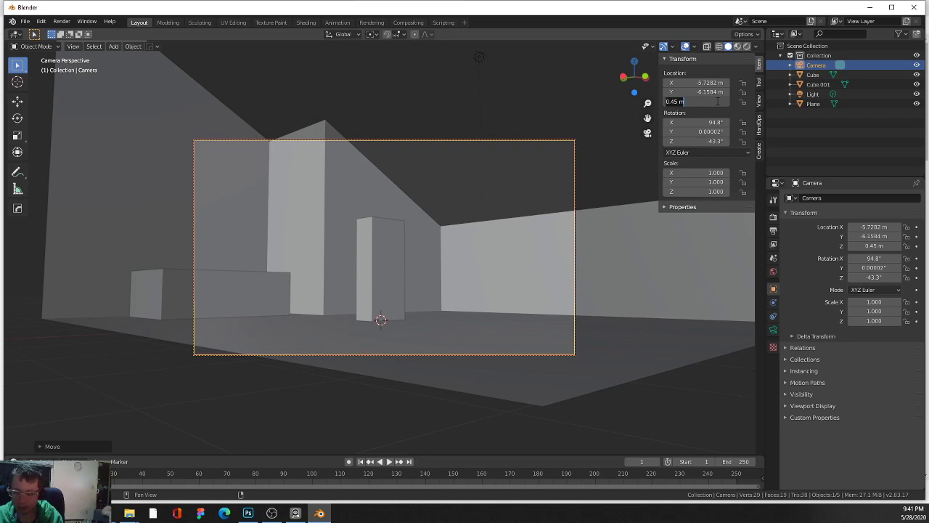
pyautogui.press('Return')
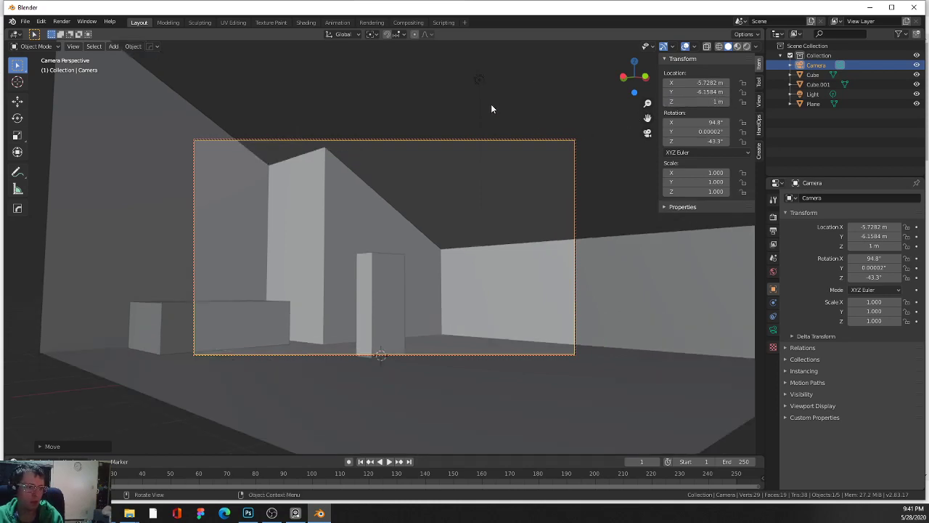
pyautogui.press('r')
pyautogui.press('r')
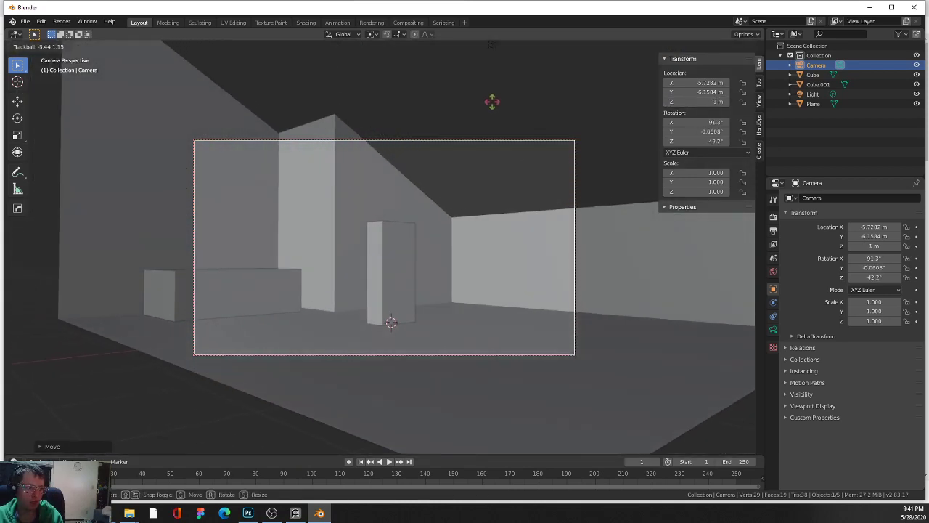
pyautogui.click(495, 106)
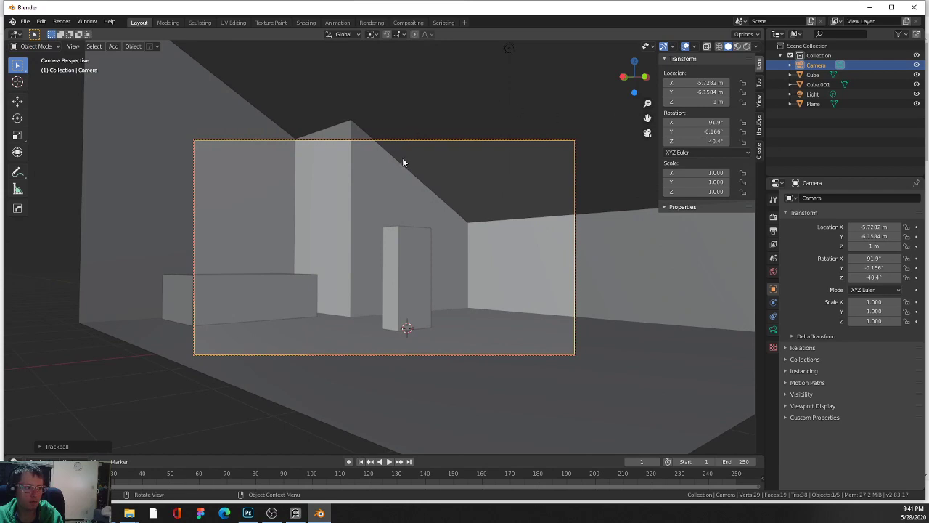
# Step: Duplicate the bed block's geometry within the same object and place the copy about 1.88 m straight above it
pyautogui.click(293, 277)
pyautogui.scroll(1, 296, 295)
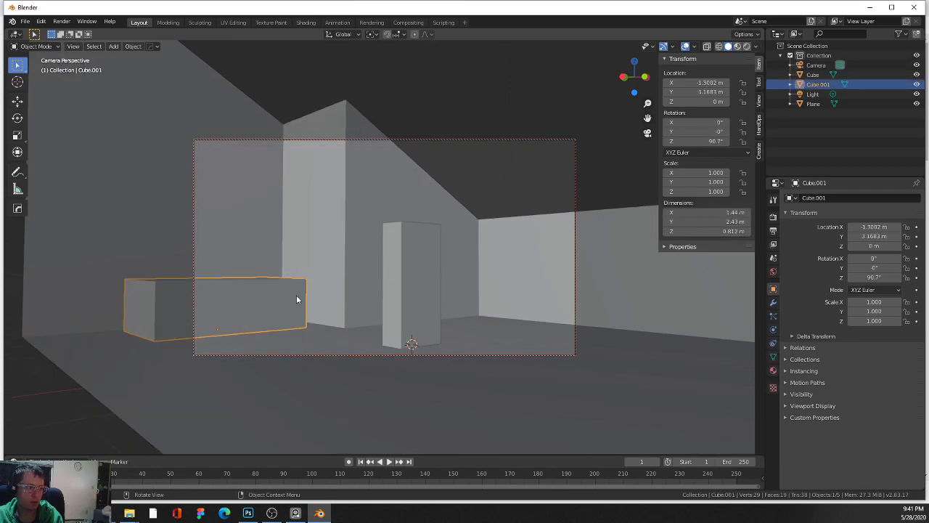
pyautogui.scroll(-2, 289, 292)
pyautogui.scroll(1, 289, 291)
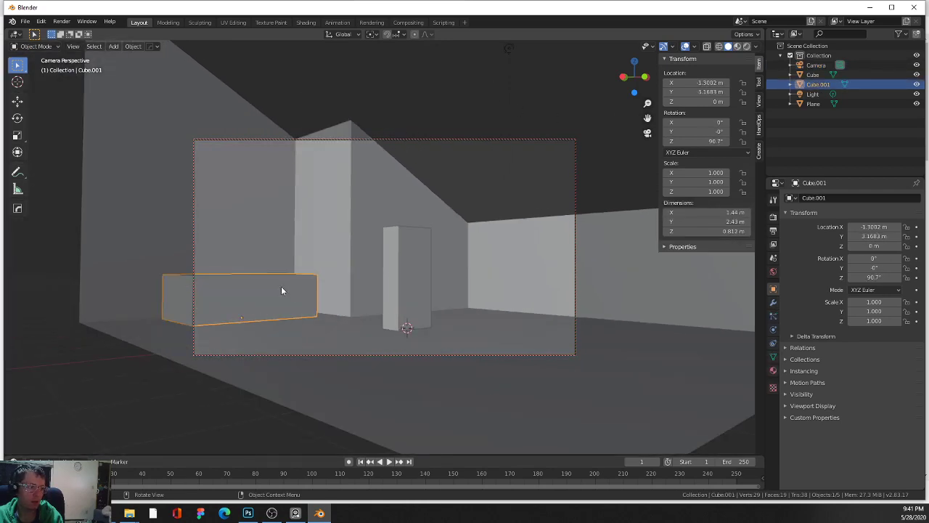
pyautogui.click(281, 286)
pyautogui.press('Tab')
pyautogui.press('Tab')
pyautogui.click(281, 286)
pyautogui.press('Tab')
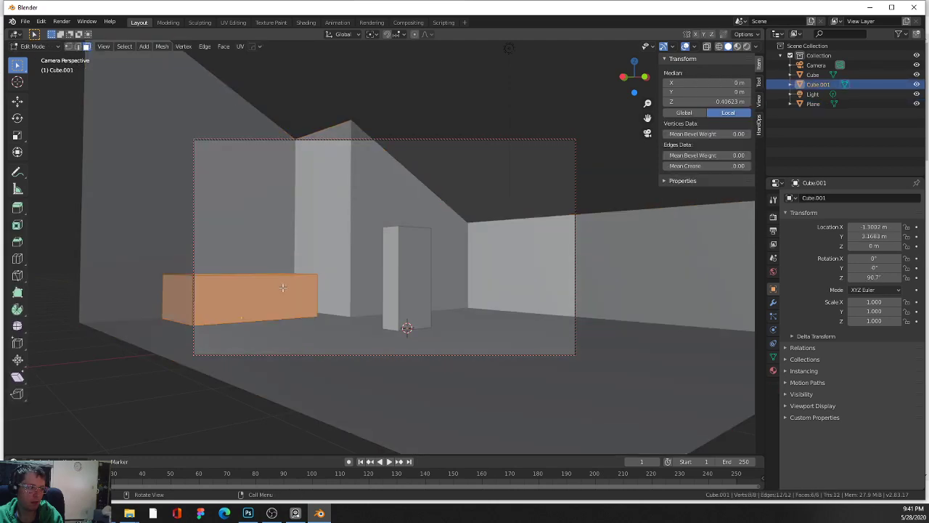
pyautogui.hotkey('shift', 'd')
pyautogui.press('z')
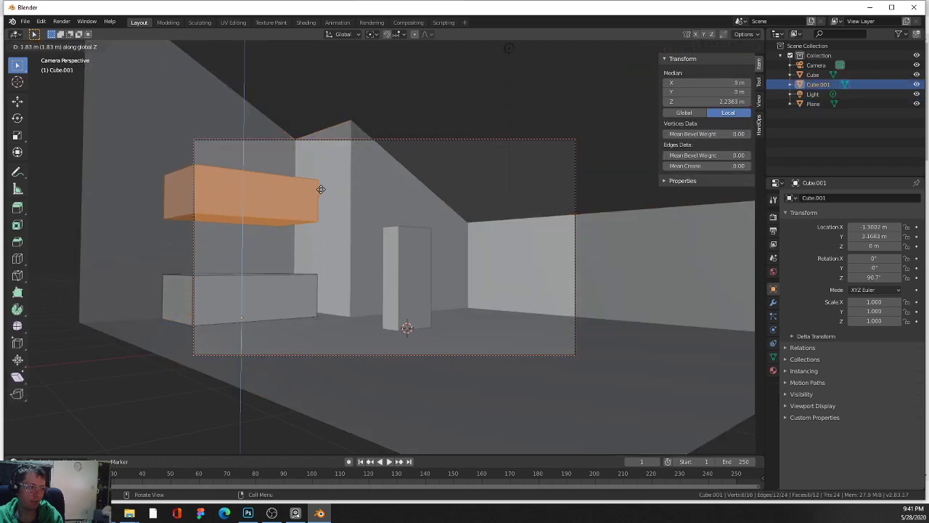
pyautogui.click(324, 191)
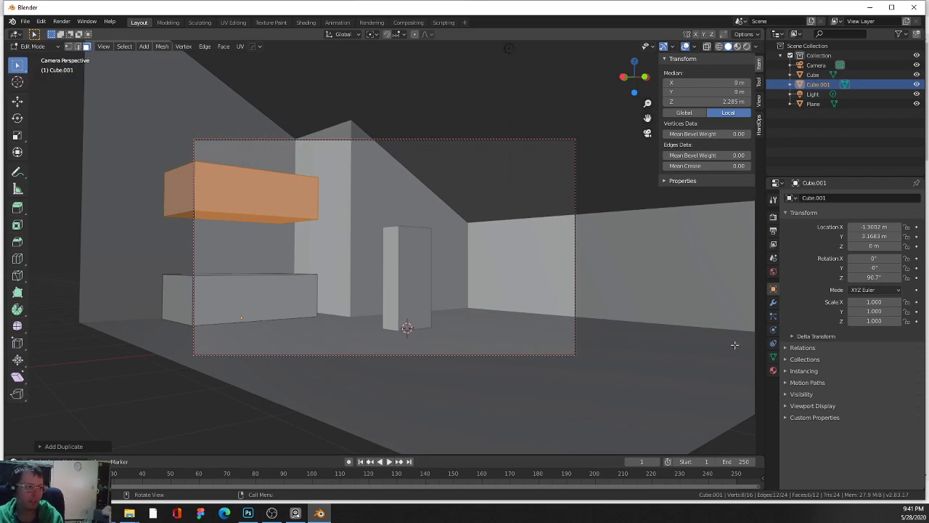
pyautogui.press('Tab')
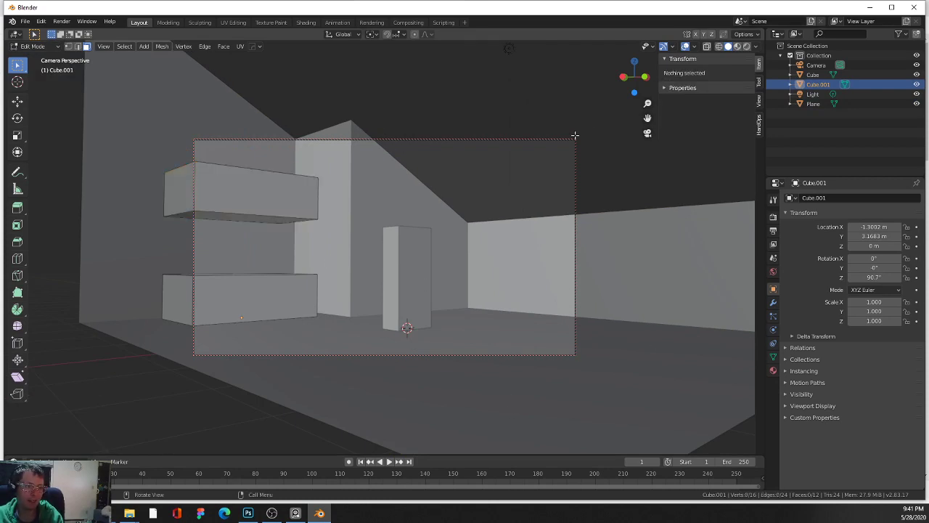
# Step: Select the camera and turn off Lock Camera to View
pyautogui.click(572, 140)
pyautogui.click(759, 124)
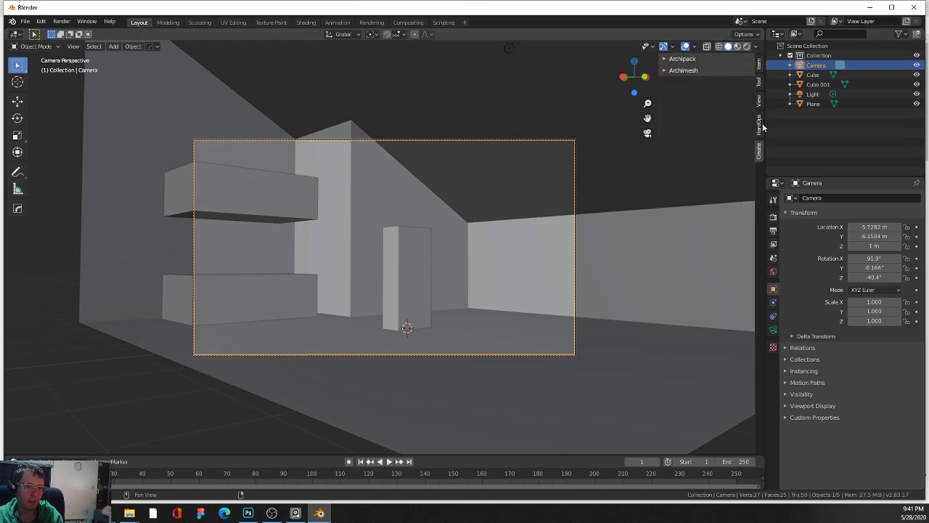
pyautogui.click(759, 82)
pyautogui.click(755, 45)
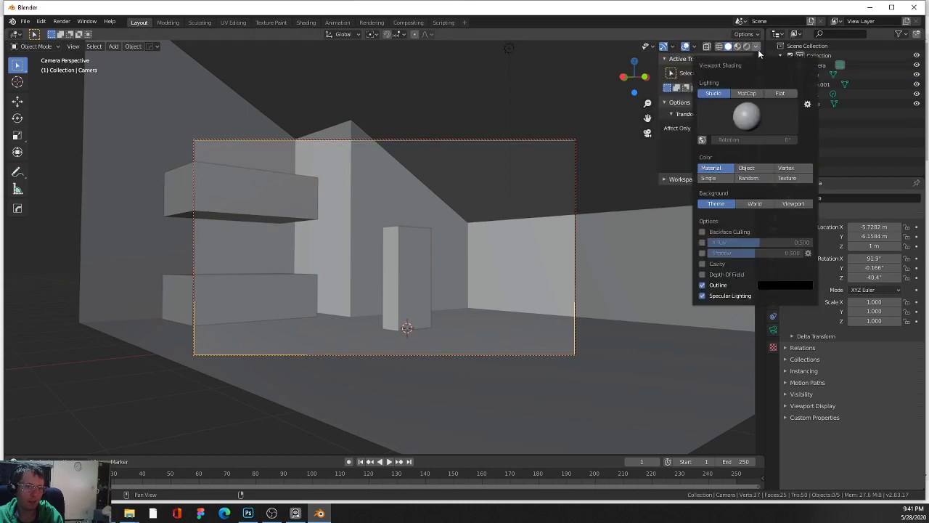
pyautogui.click(760, 99)
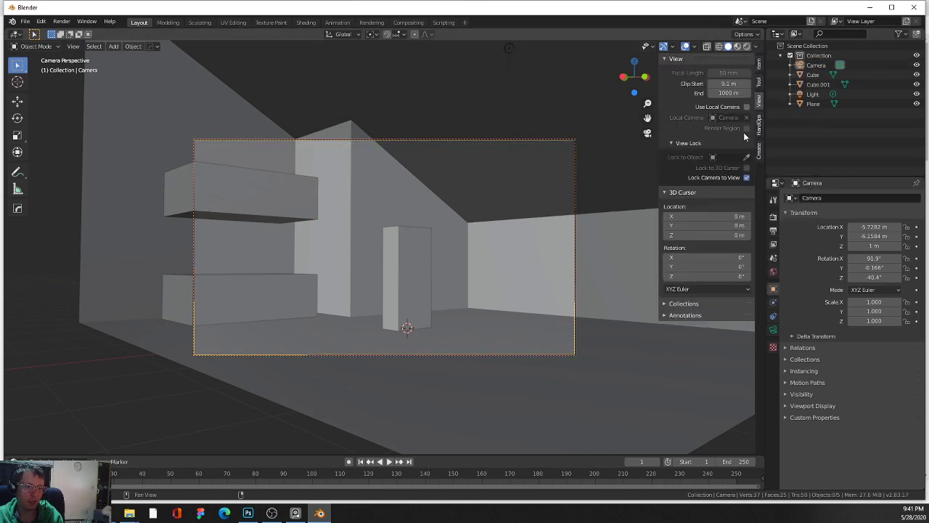
pyautogui.click(746, 178)
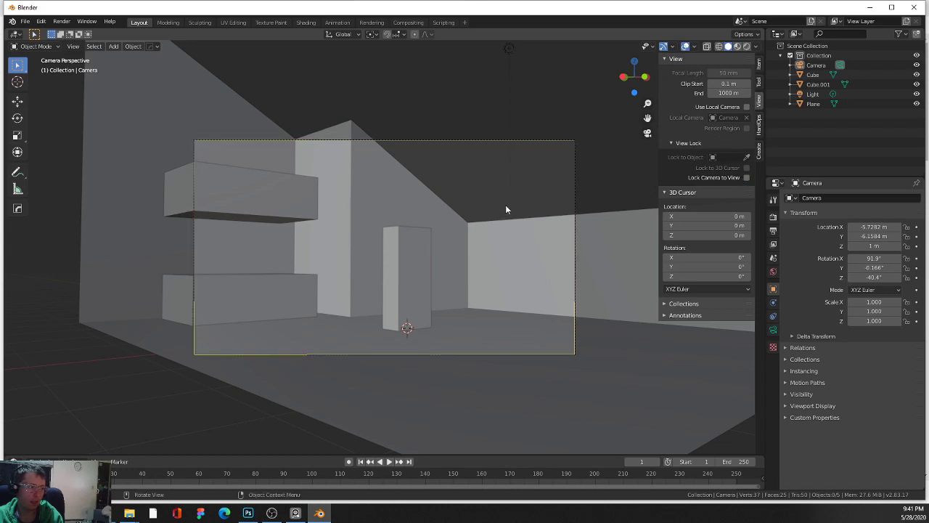
# Step: Examine the stacked bed blocks and the whole room from outside the camera, and return to the camera view
pyautogui.click(274, 202)
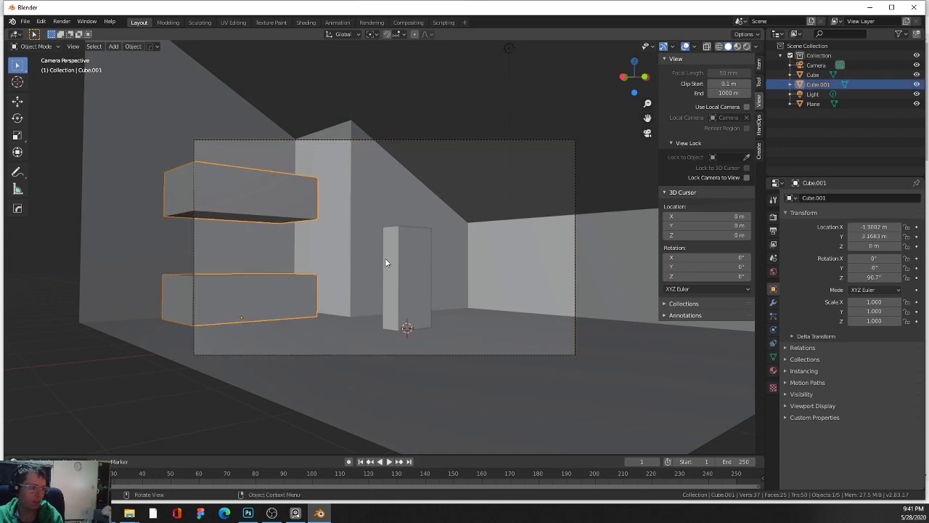
pyautogui.scroll(1, 277, 259)
pyautogui.scroll(-1, 277, 259)
pyautogui.moveTo(277, 259); pyautogui.dragTo(408, 254)
pyautogui.scroll(-7, 332, 299)
pyautogui.scroll(3, 408, 219)
pyautogui.scroll(-2, 394, 224)
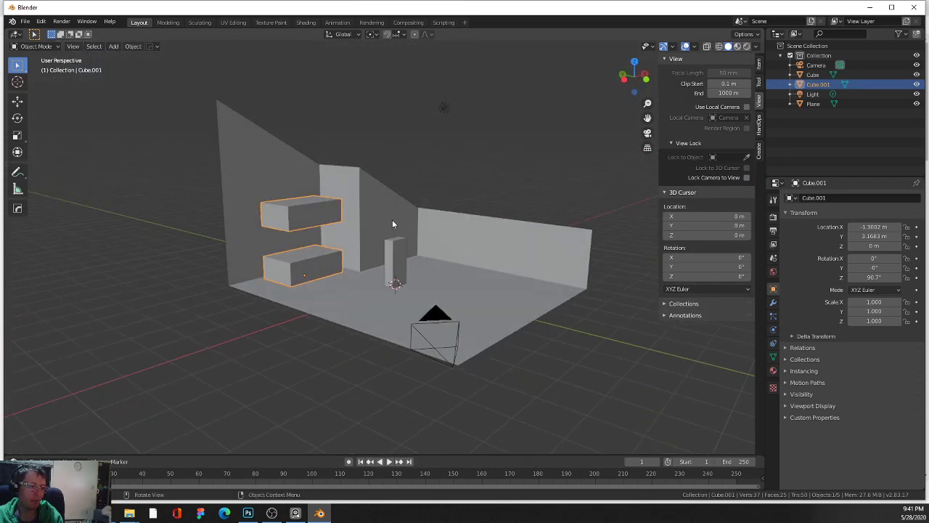
pyautogui.press('KP_0')
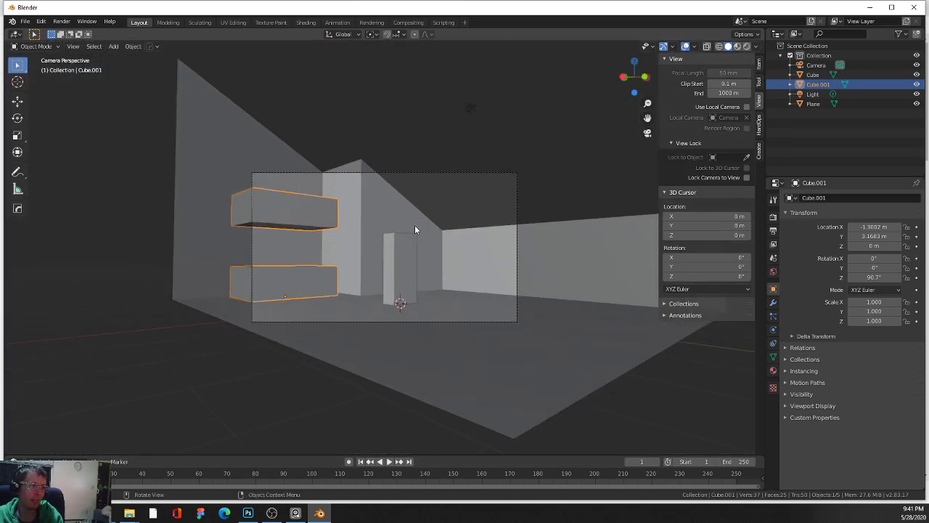
pyautogui.scroll(2, 415, 229)
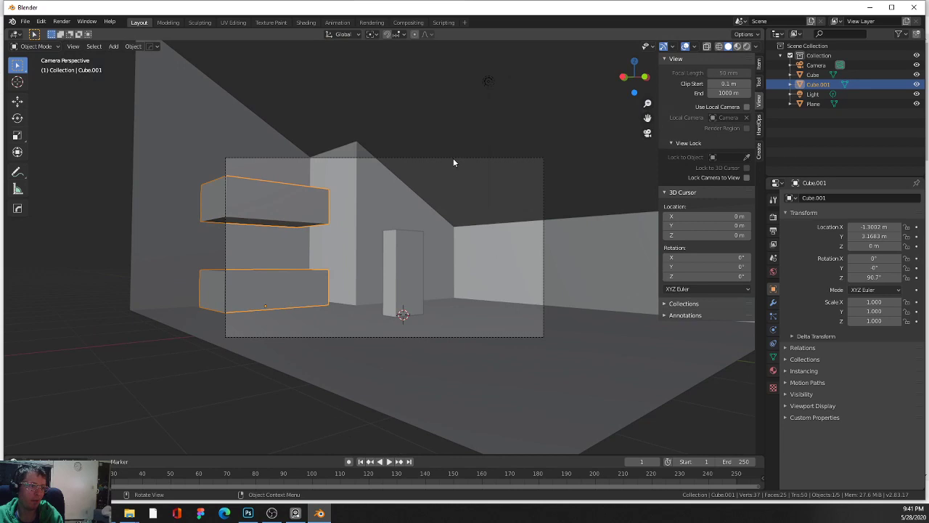
# Step: Set the camera's focal length to 18 mm and check the wider framing of the room
pyautogui.click(453, 159)
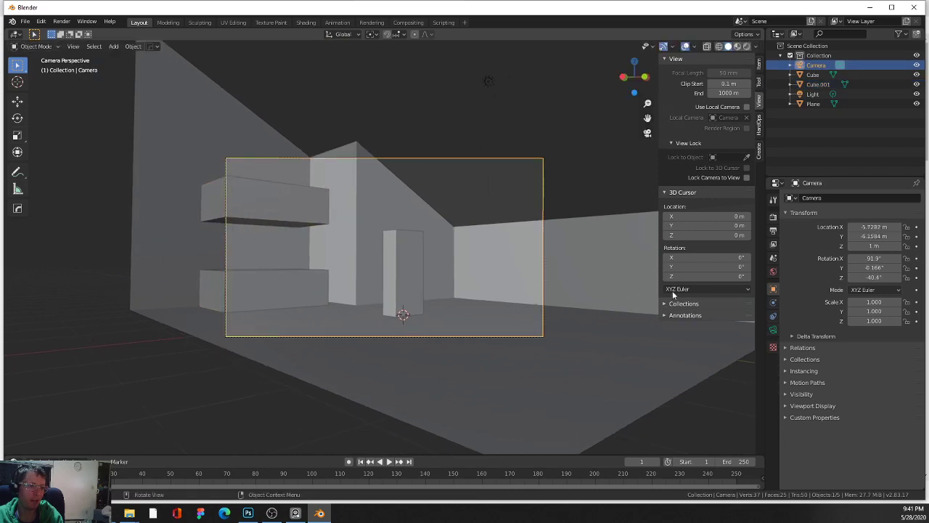
pyautogui.click(773, 331)
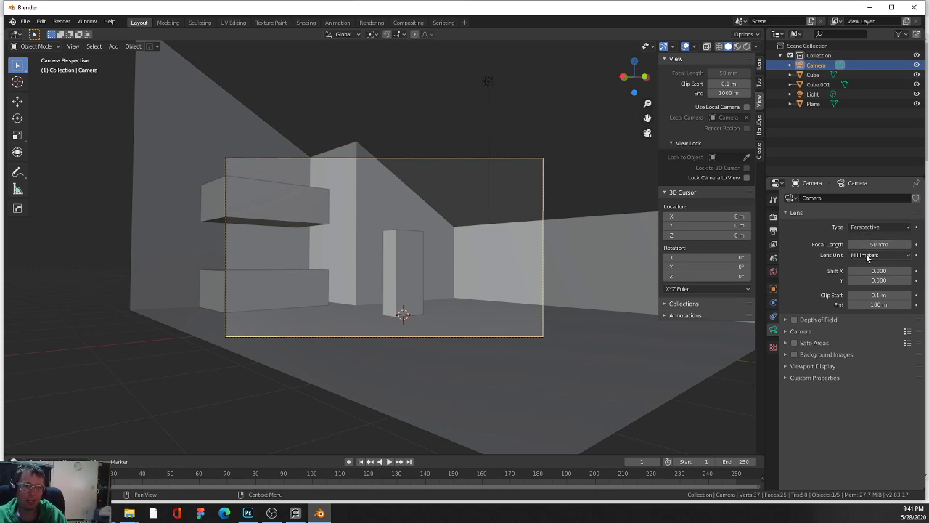
pyautogui.click(800, 331)
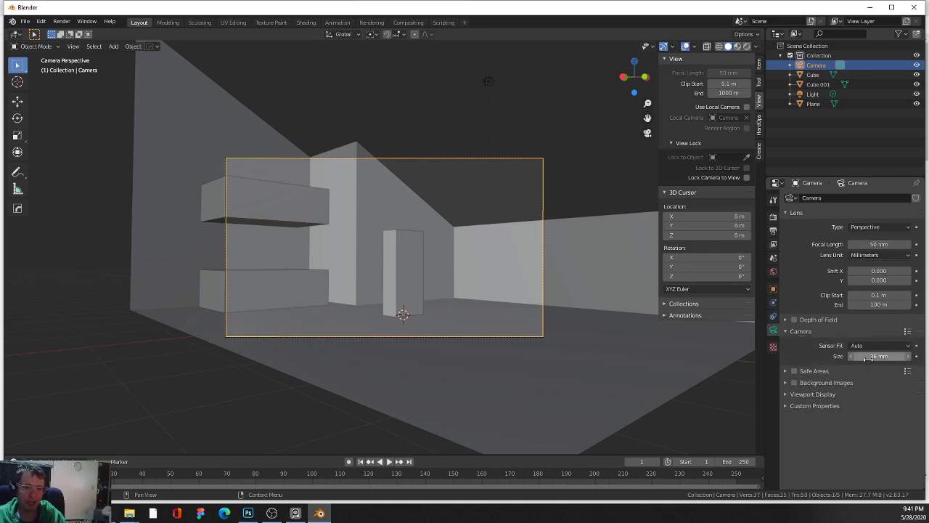
pyautogui.click(872, 244)
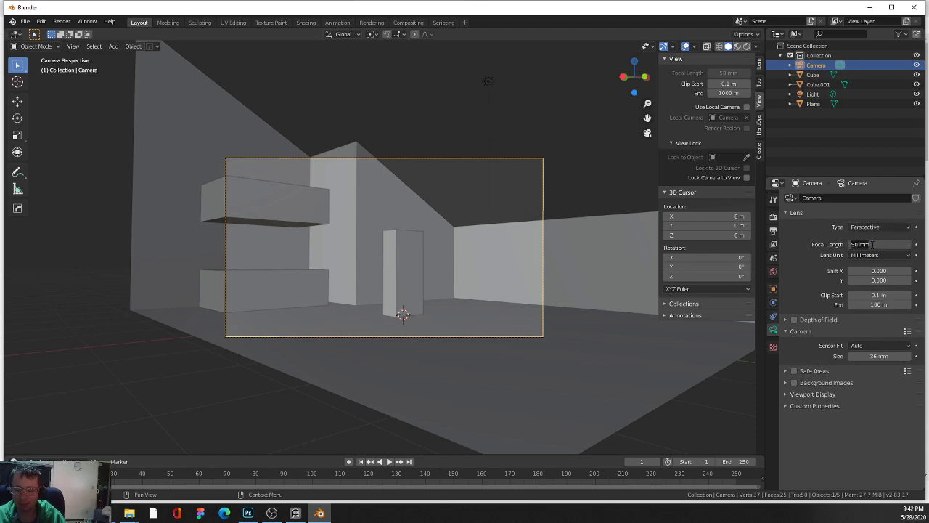
pyautogui.write('35')
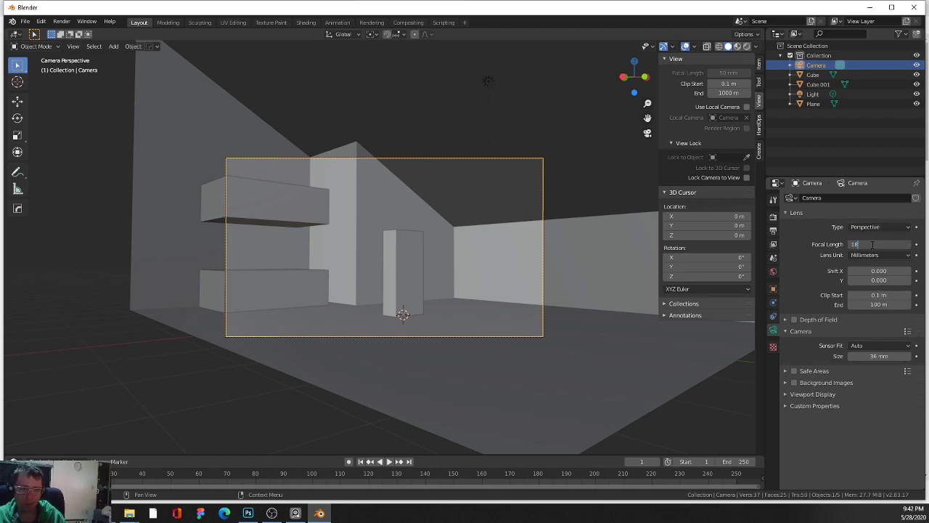
pyautogui.press('Return')
pyautogui.scroll(3, 532, 249)
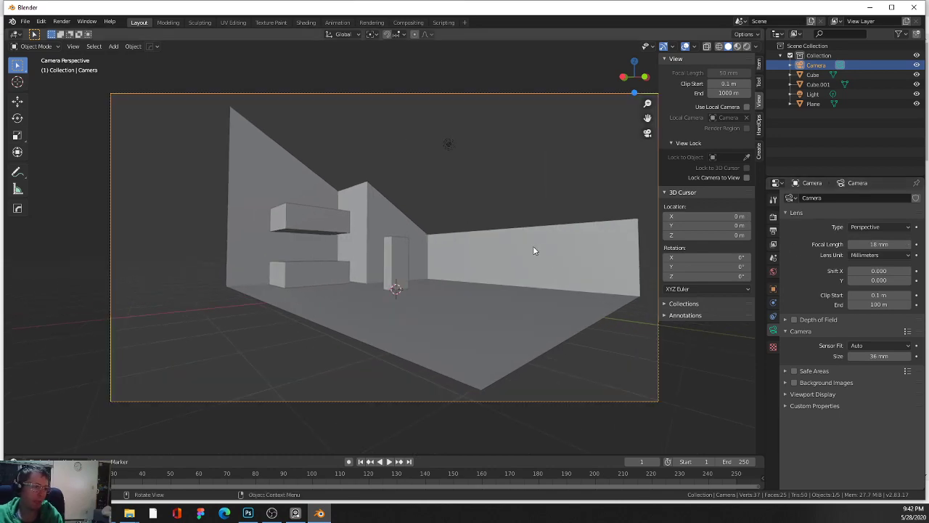
pyautogui.scroll(-3, 570, 210)
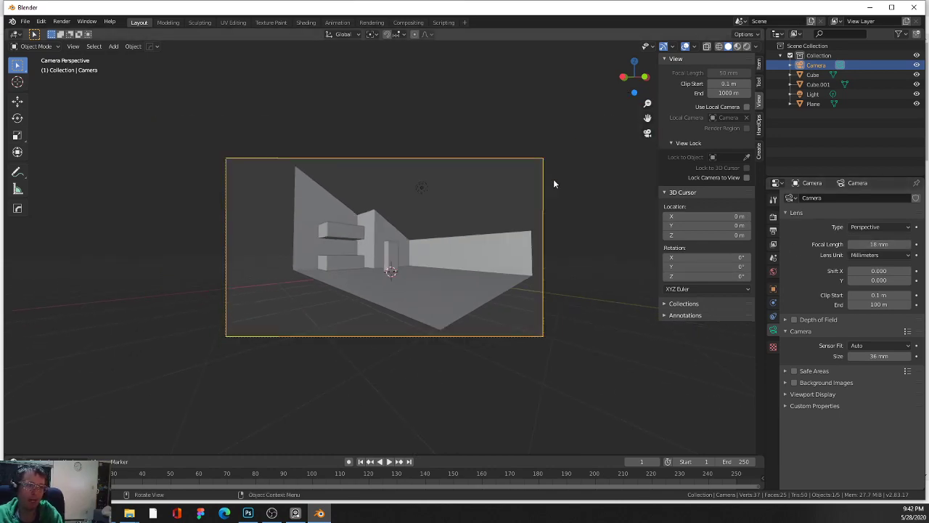
# Step: Enable Lock Camera to View and bring the camera closer, framing the stacked bed blocks, the human-scale block and the back corner
pyautogui.press('KP_0')
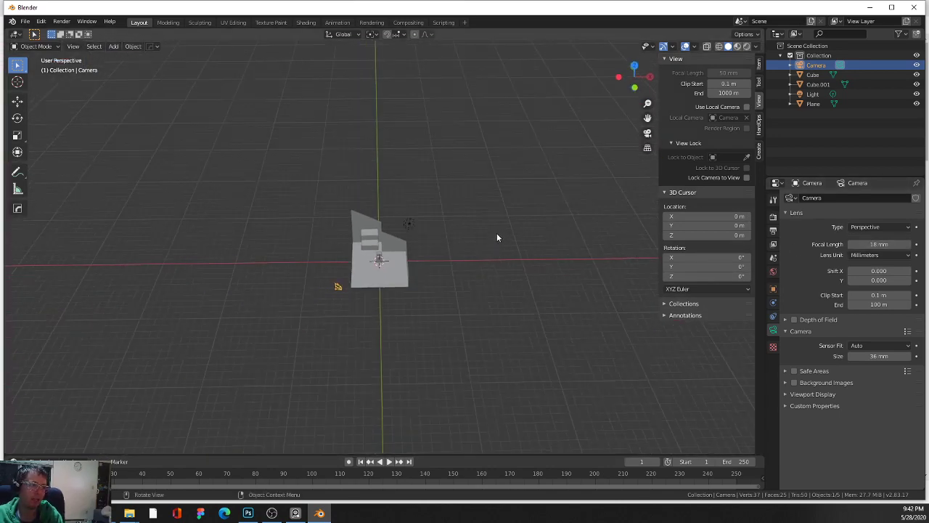
pyautogui.press('KP_0')
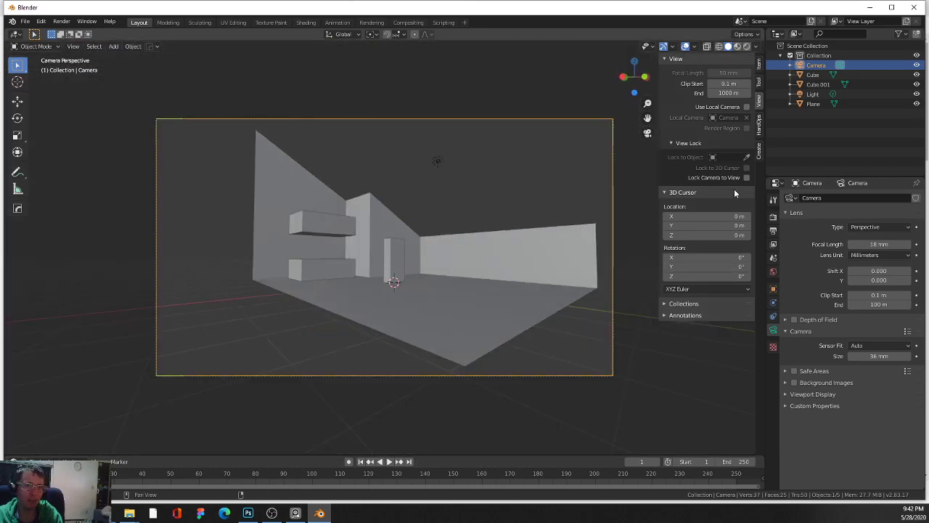
pyautogui.click(746, 177)
pyautogui.scroll(4, 423, 234)
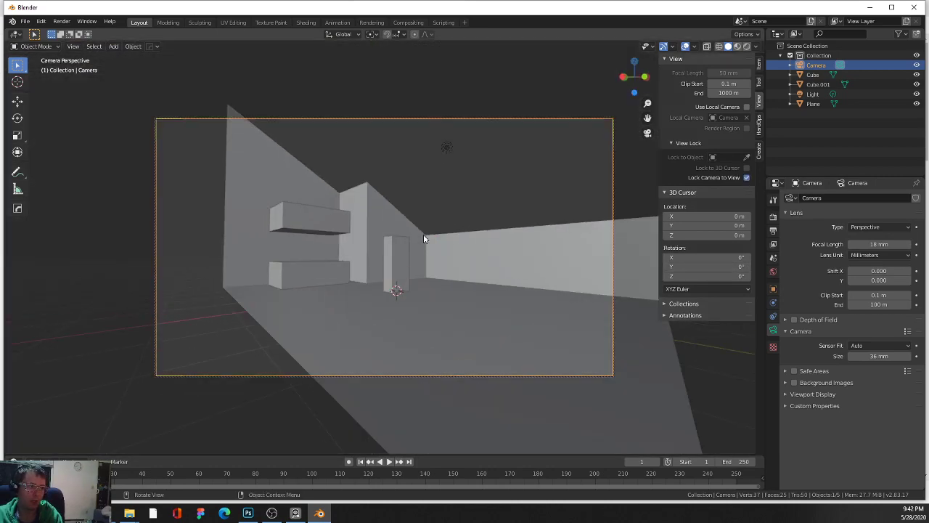
pyautogui.moveTo(431, 235); pyautogui.dragTo(423, 262)
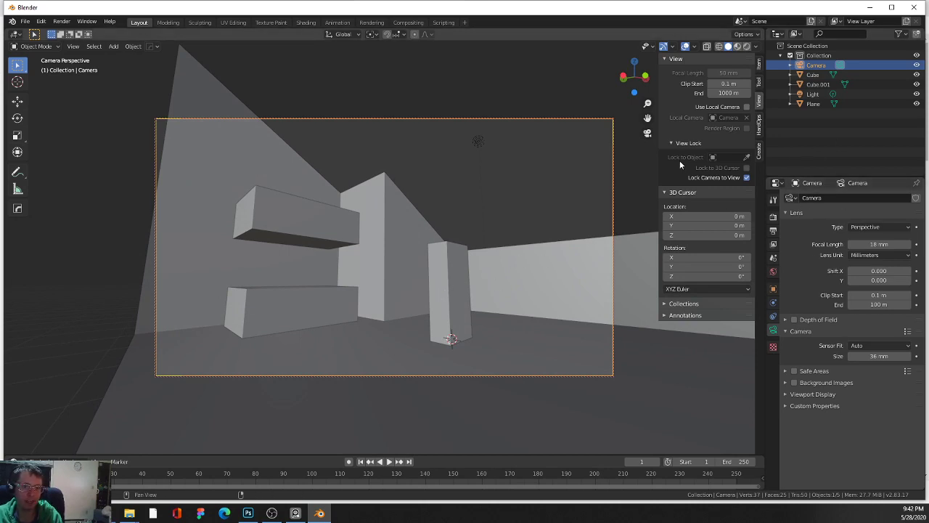
# Step: Turn off Lock Camera to View and set the camera's rotation to X 90°, Y 0° and Z -45°
pyautogui.click(746, 176)
pyautogui.scroll(2, 758, 135)
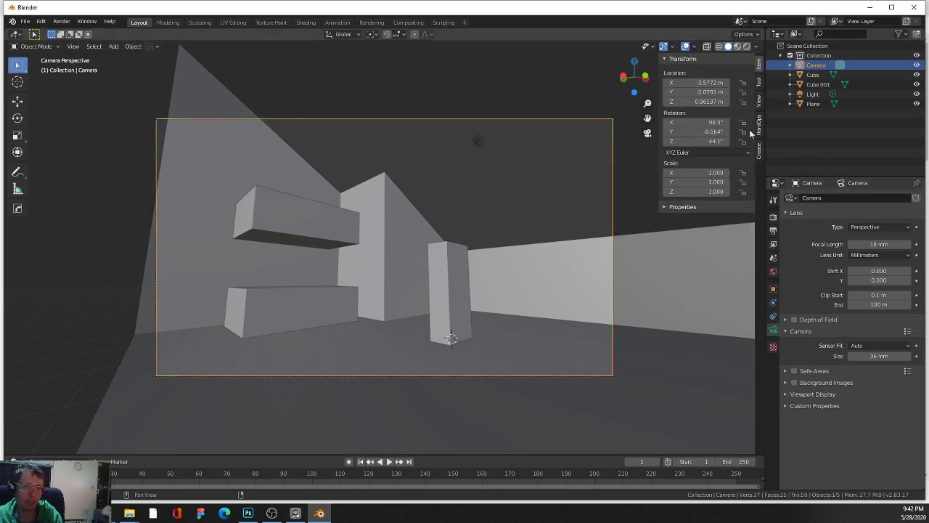
pyautogui.click(703, 138)
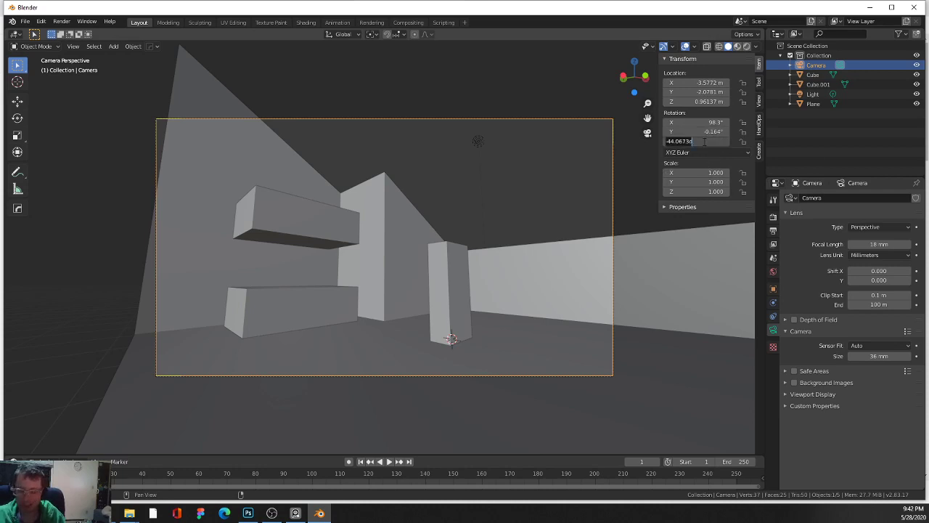
pyautogui.press('BackSpace')
pyautogui.write('-45')
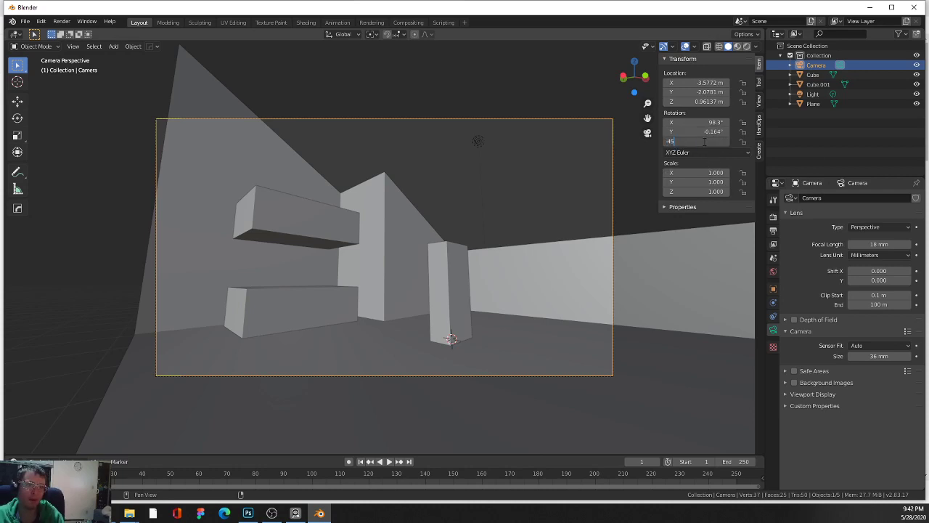
pyautogui.hotkey('shift', 'Tab')
pyautogui.write('0')
pyautogui.hotkey('shift', 'Tab')
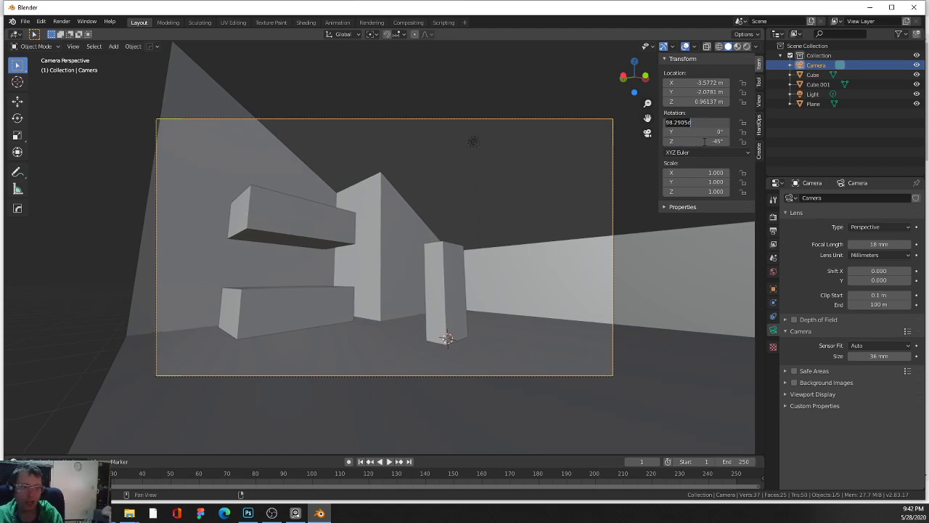
pyautogui.write('90')
pyautogui.press('Return')
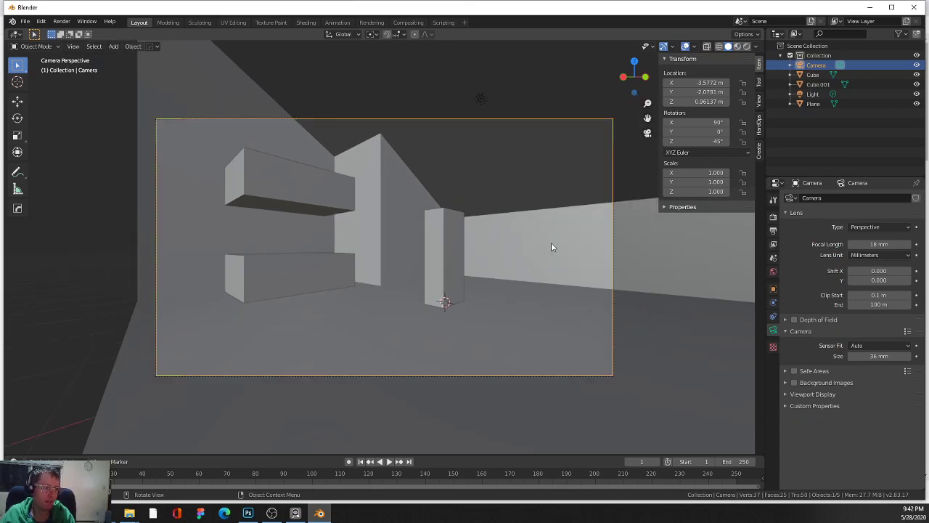
pyautogui.scroll(2, 551, 248)
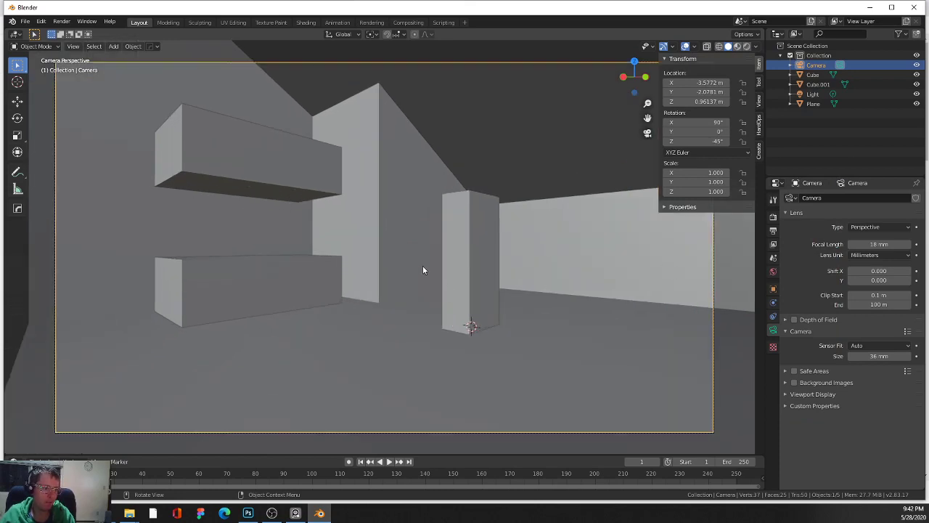
pyautogui.click(254, 276)
pyautogui.hotkey('shift', 'd')
pyautogui.rightClick(500, 282)
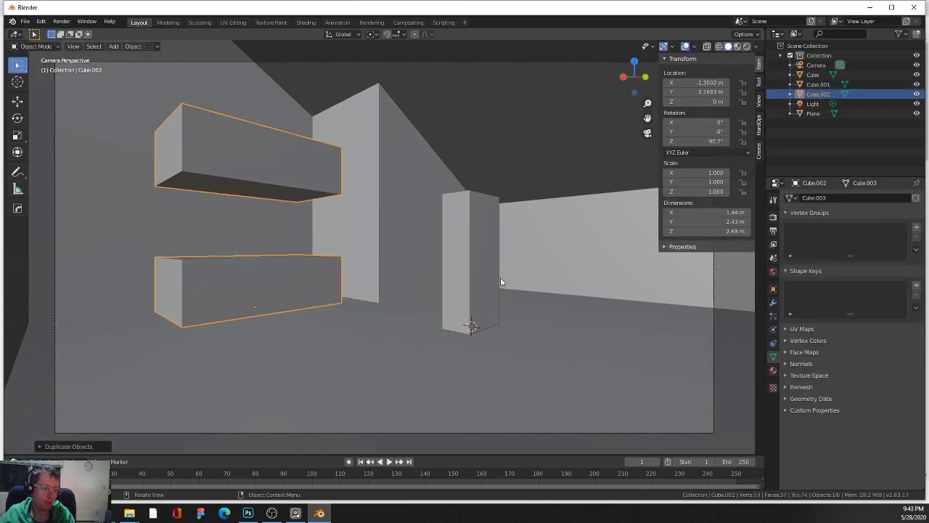
pyautogui.press('Delete')
# Step: Render the camera view, and capture the framed room from the viewport as a screenshot with the human-scale block selected and the sidebar hidden
pyautogui.click(499, 280)
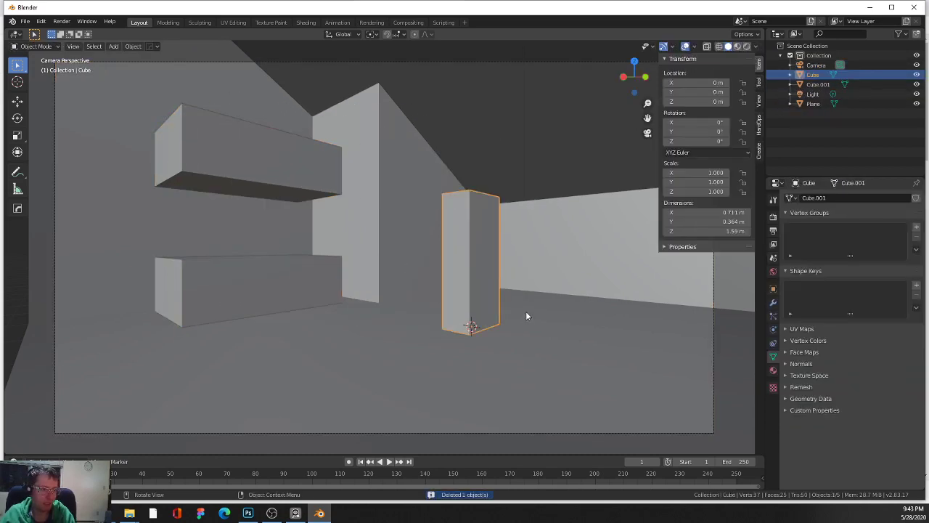
pyautogui.press('F12')
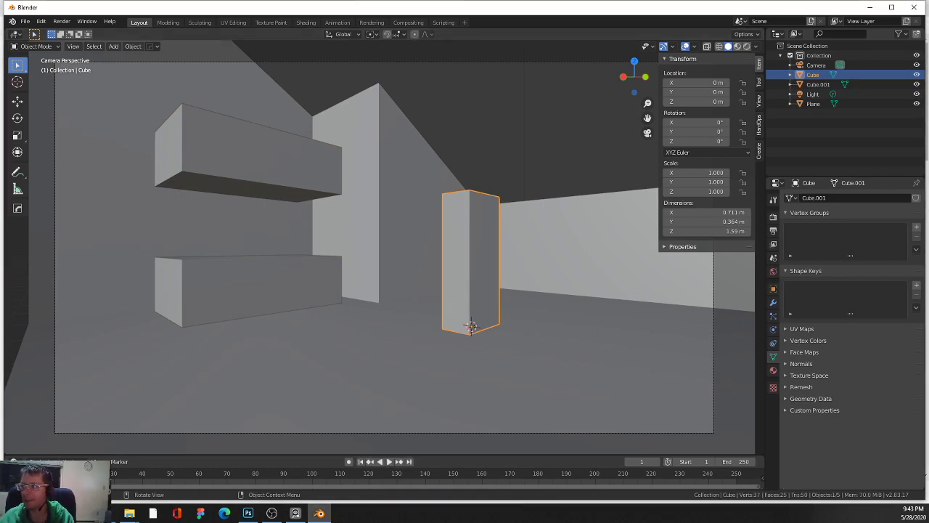
pyautogui.press('n')
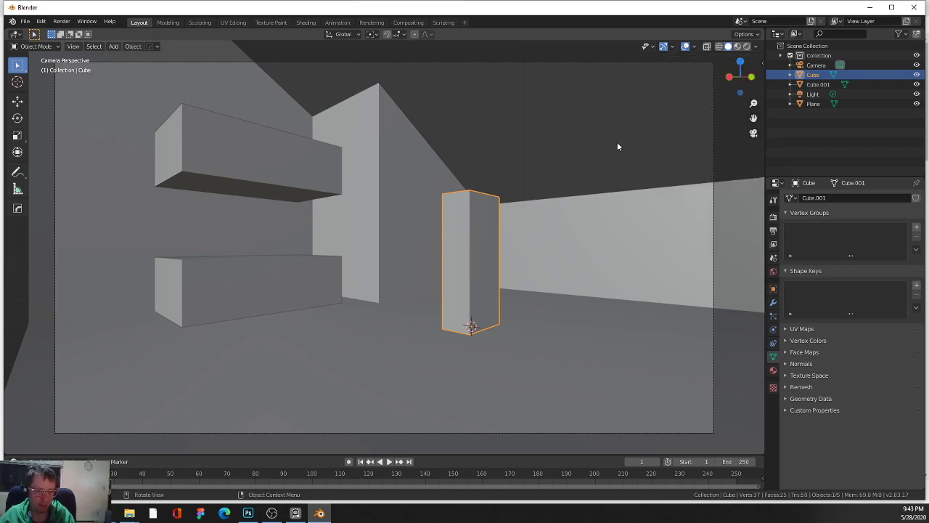
pyautogui.press('super+shift+s')
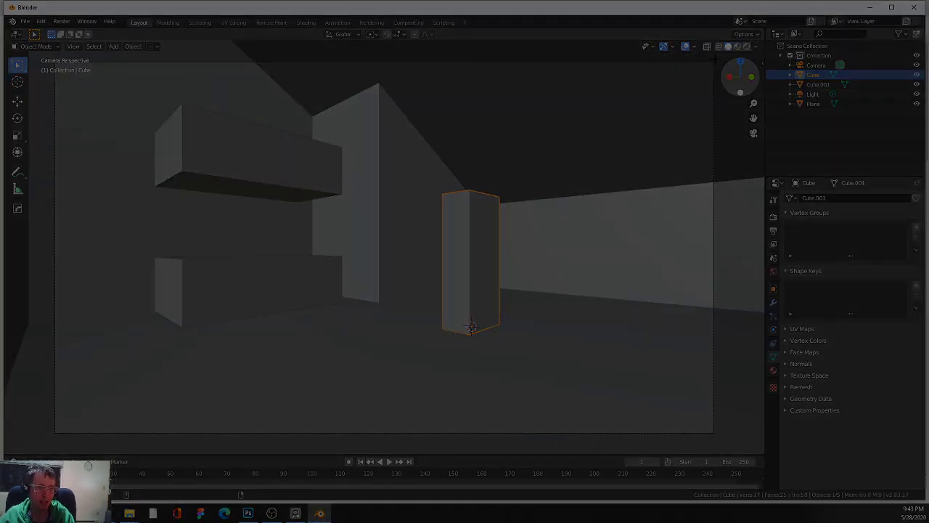
pyautogui.moveTo(718, 58); pyautogui.dragTo(51, 435)
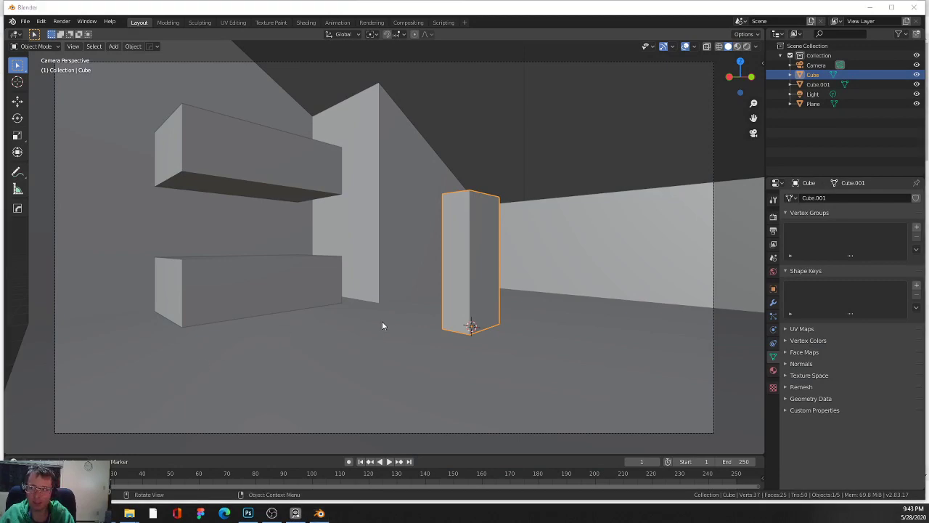
# Step: Switch to Photoshop, paste the captured room view as a new layer and scale it to 159.58%, placed to cover the whole canvas
pyautogui.hotkey('alt', 'Tab')
pyautogui.hotkey('ctrl', 'v')
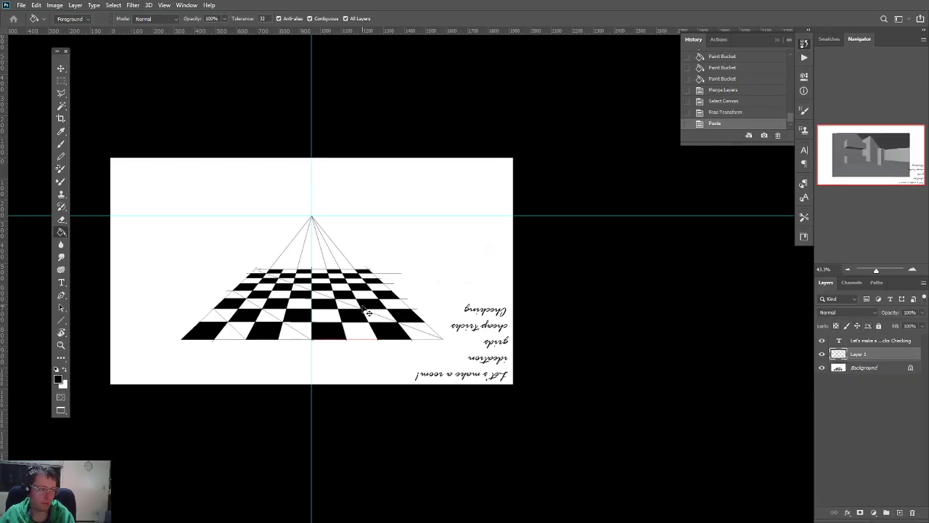
pyautogui.hotkey('ctrl', 't')
pyautogui.moveTo(455, 353); pyautogui.dragTo(626, 450)
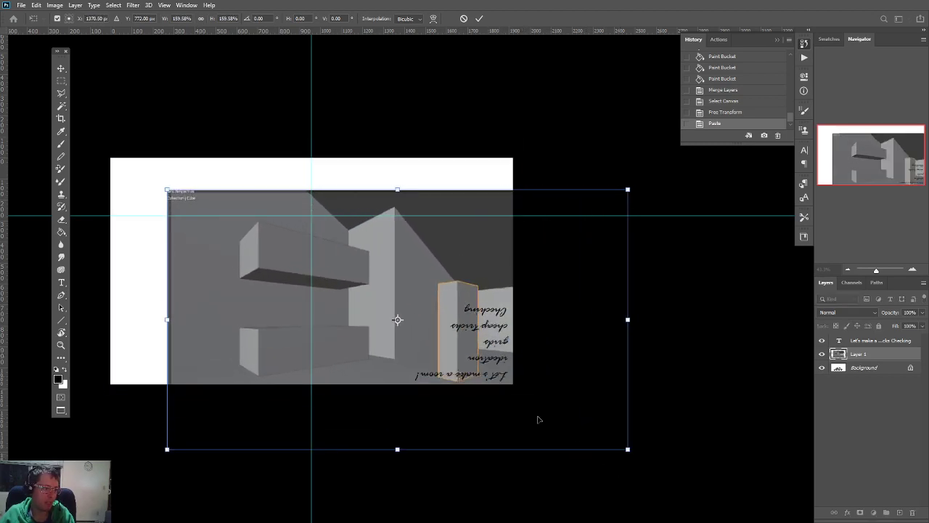
pyautogui.moveTo(475, 387); pyautogui.dragTo(433, 344)
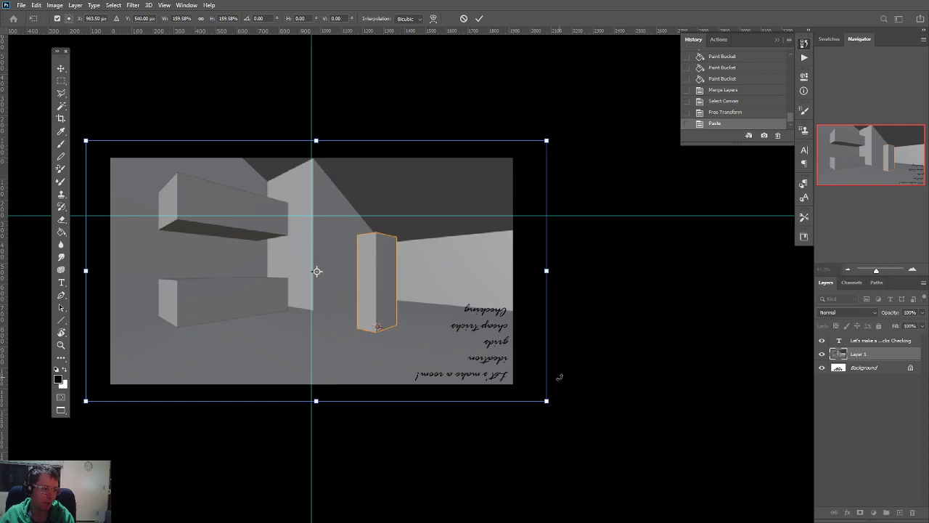
pyautogui.press('Return')
# Step: Switch to the Pencil tool and check the pasted room image with the handwritten text layer hidden and shown again
pyautogui.press('b')
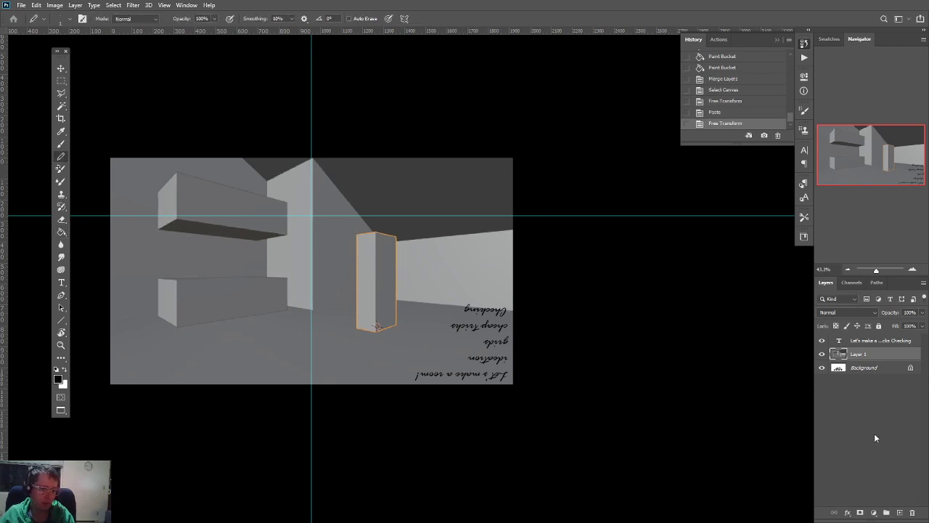
pyautogui.click(823, 340)
pyautogui.click(823, 340)
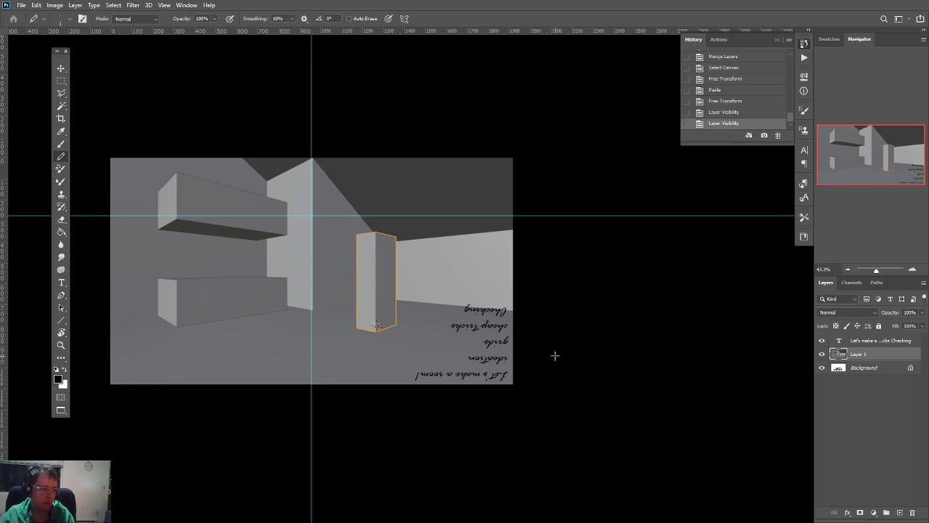
pyautogui.scroll(1, 560, 354)
pyautogui.scroll(8, 508, 319)
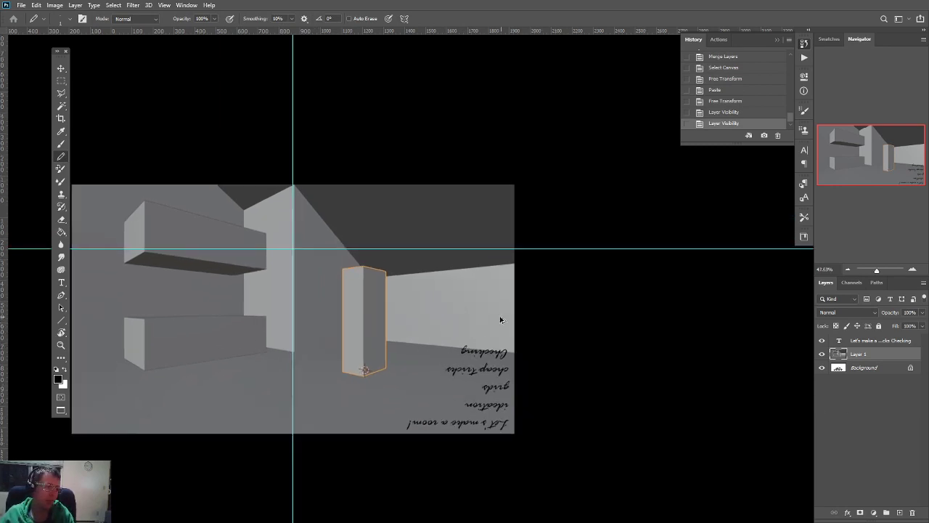
pyautogui.scroll(-4, 508, 327)
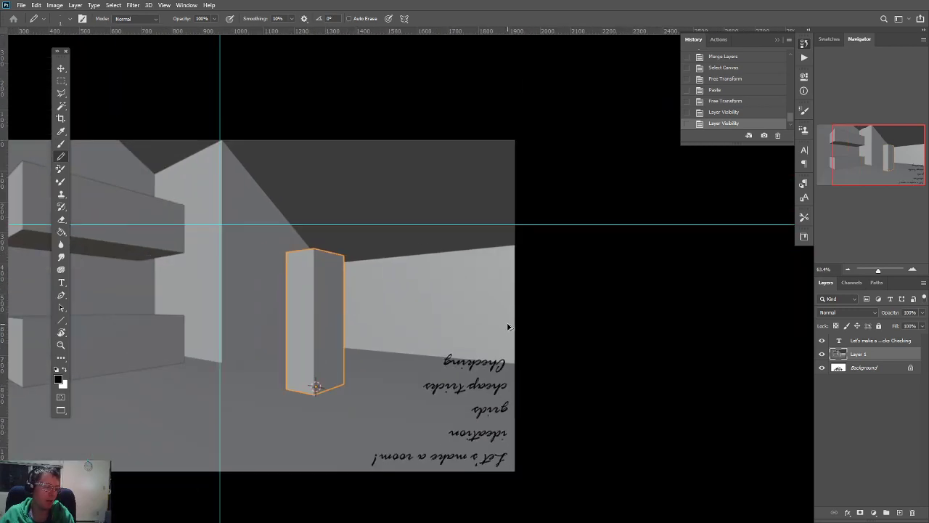
# Step: Hide the pasted room layer and leave the Background layer with the checkerboard floor shown
pyautogui.click(822, 353)
pyautogui.click(822, 367)
pyautogui.click(823, 354)
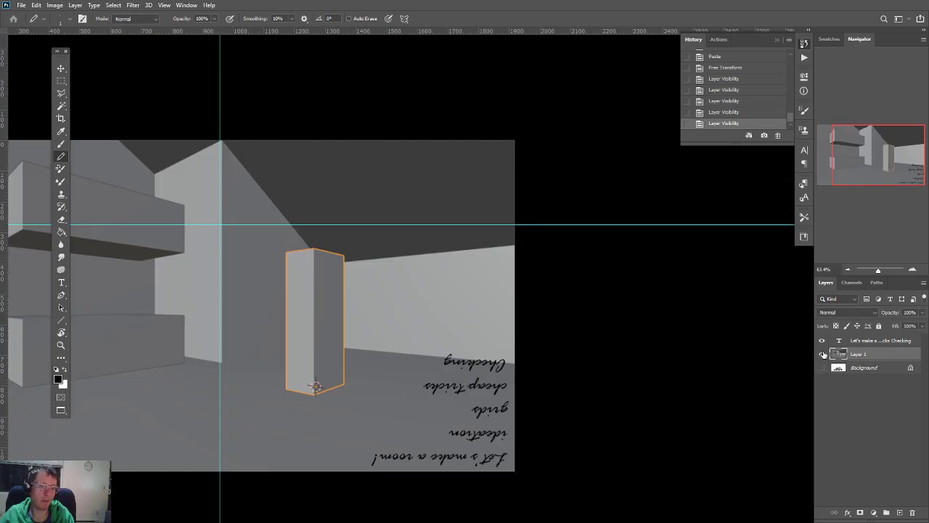
pyautogui.click(824, 354)
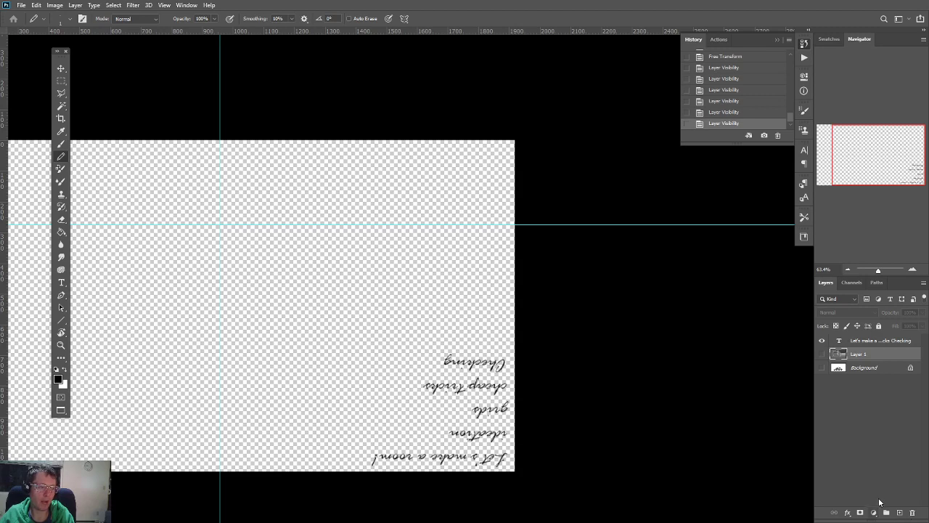
pyautogui.click(821, 367)
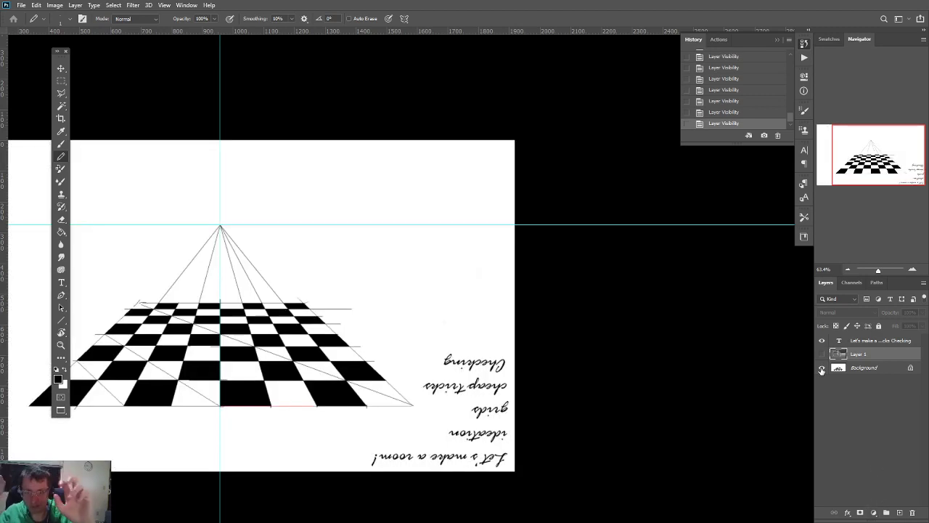
# Step: Try to fill the hidden room layer with the foreground color at 100% opacity in Normal mode
pyautogui.hotkey('shift', 'F5')
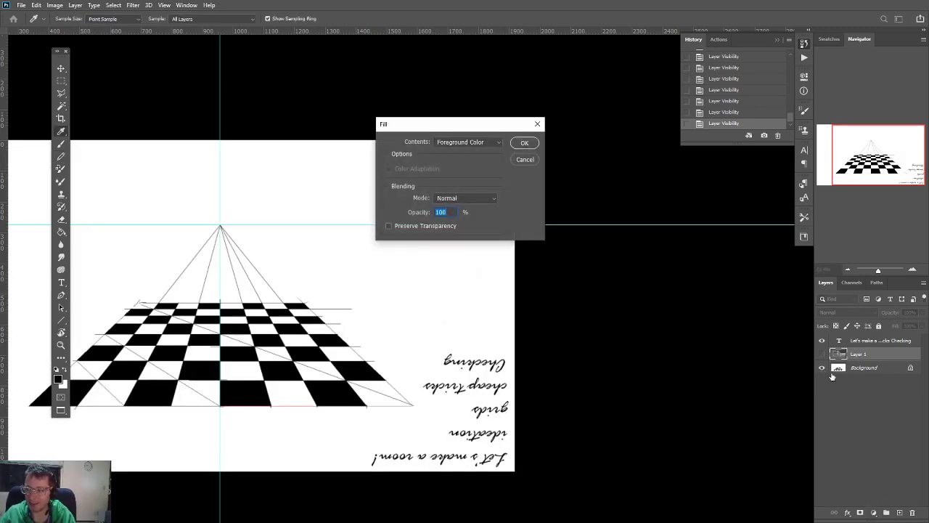
pyautogui.press('Return')
pyautogui.press('Return')
pyautogui.press('b')
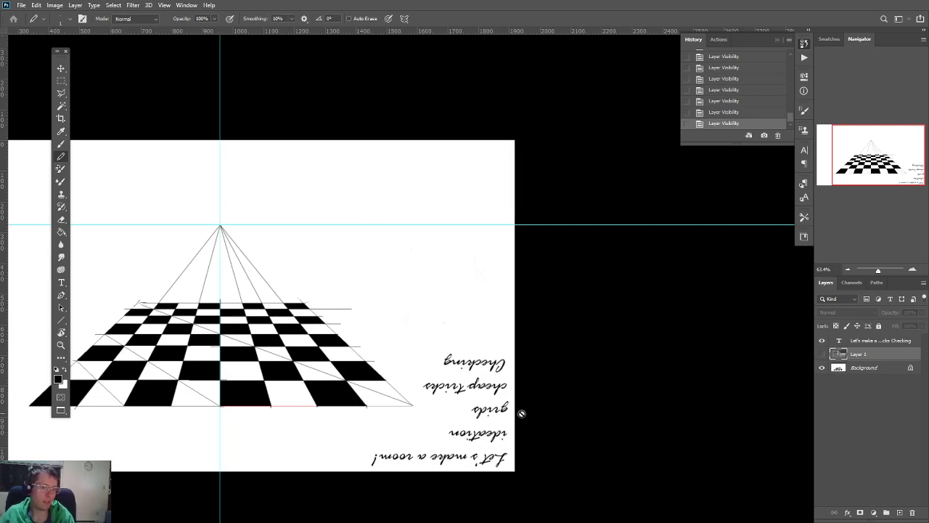
# Step: Select the Background layer holding the checkerboard floor drawing
pyautogui.click(855, 368)
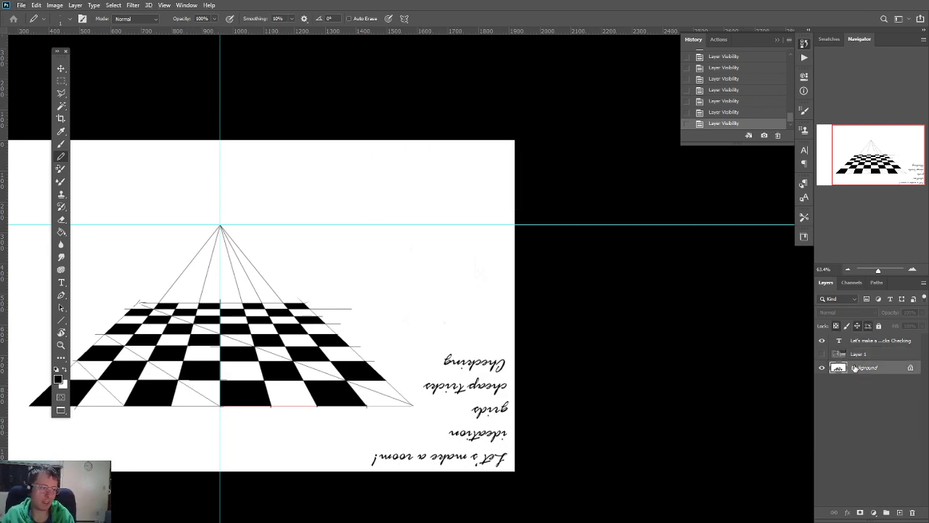
# Step: Replace the checkerboard on the Background layer with plain white and rotate the canvas 180°
pyautogui.hotkey('alt', 'BackSpace')
pyautogui.hotkey('ctrl', 'i')
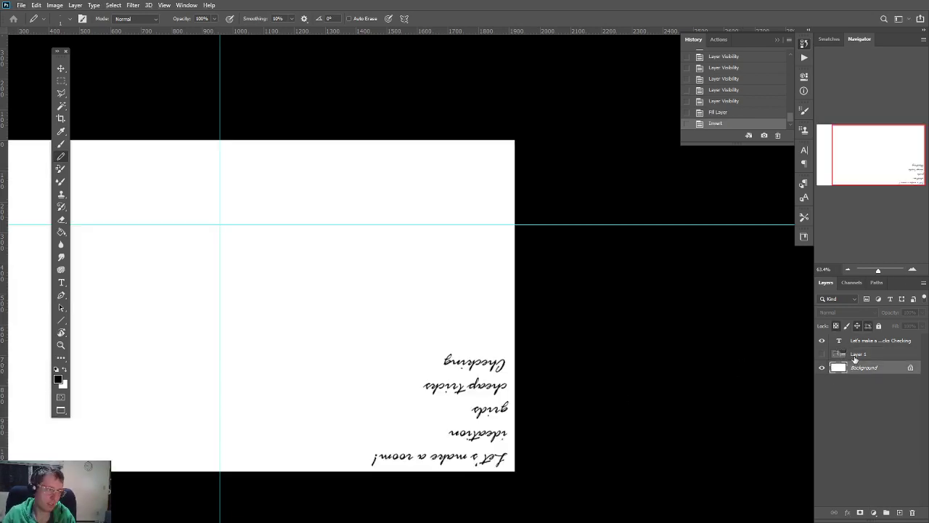
pyautogui.click(76, 5)
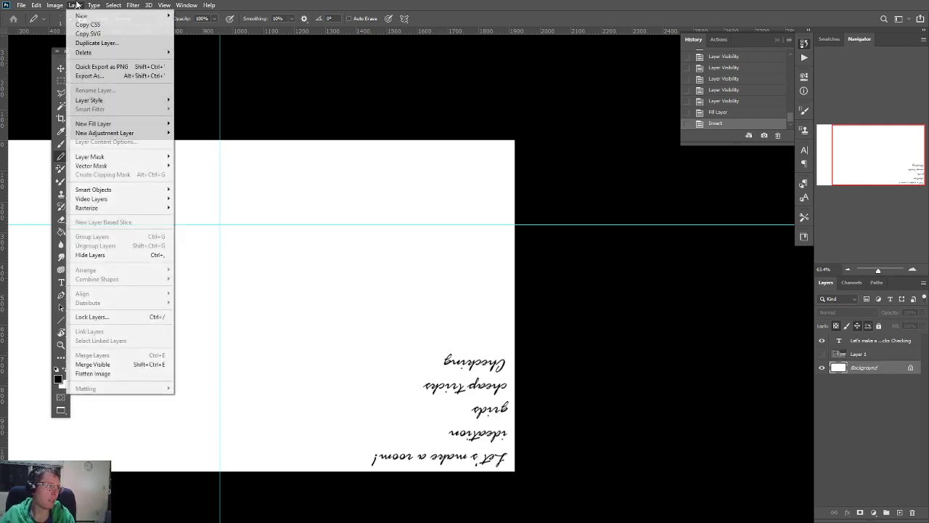
pyautogui.moveTo(54, 5)
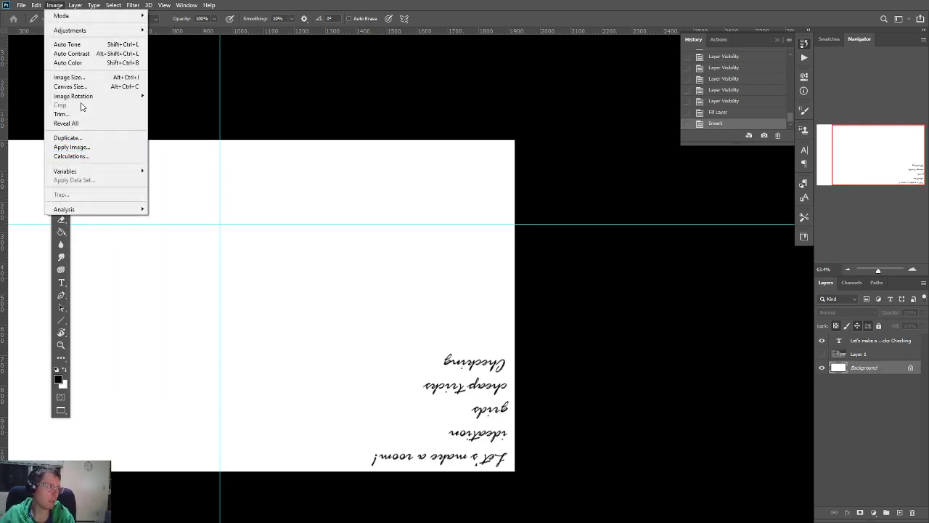
pyautogui.moveTo(85, 99)
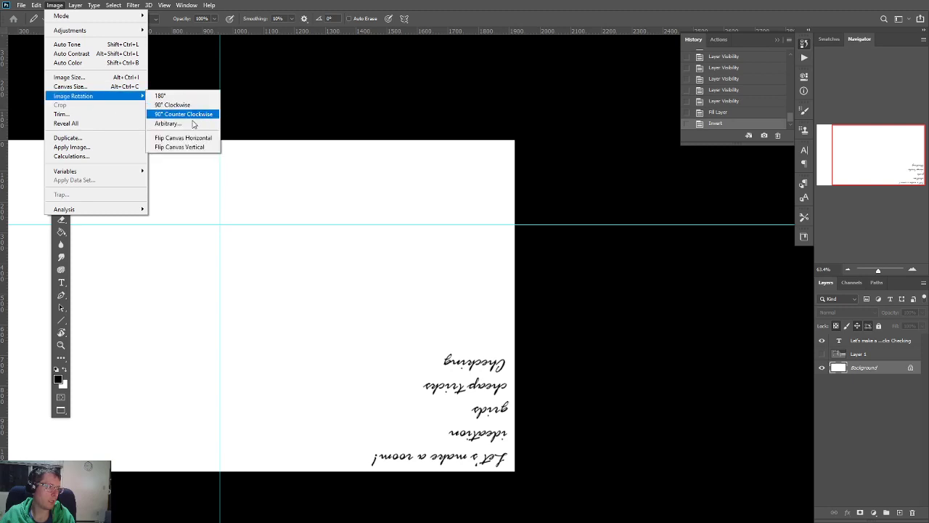
pyautogui.click(183, 95)
# Step: Mark two vanishing points with the Pencil tool where the horizontal guide meets the two side edges of the canvas
pyautogui.scroll(-3, 204, 231)
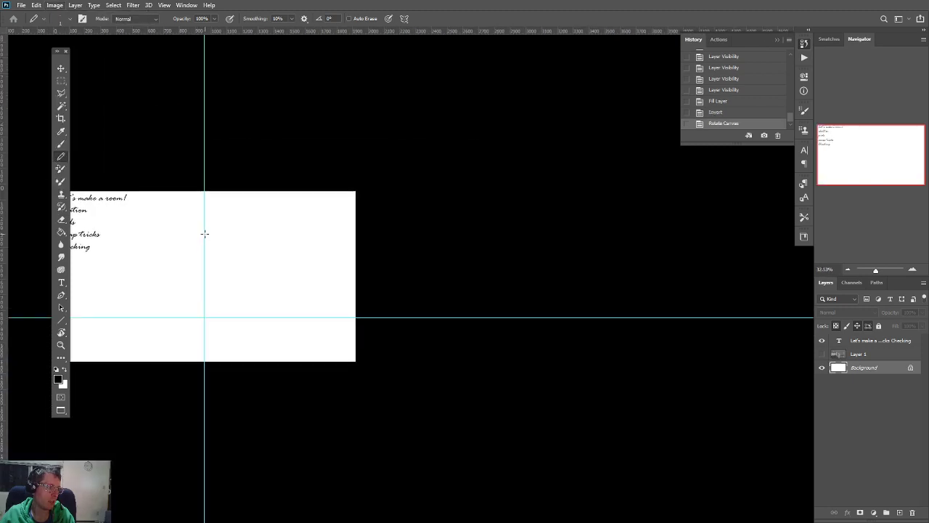
pyautogui.scroll(4, 204, 233)
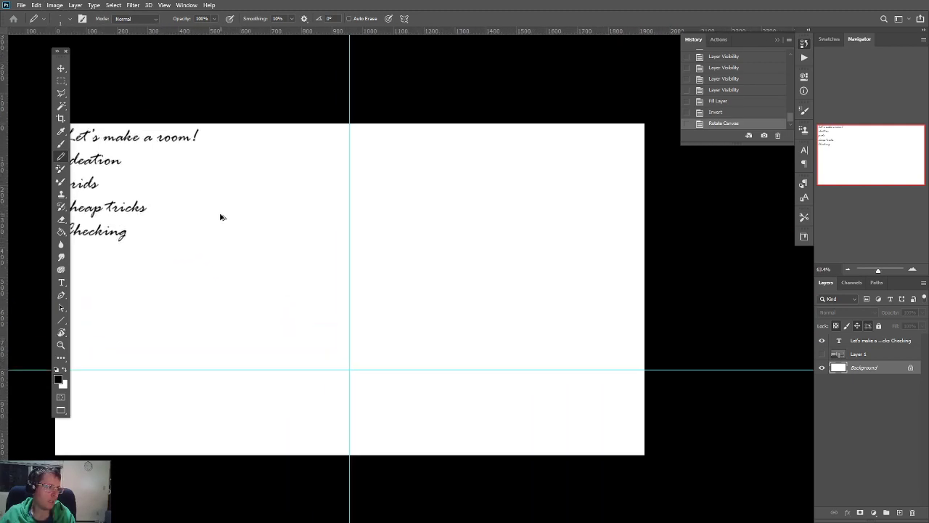
pyautogui.moveTo(141, 178); pyautogui.dragTo(245, 212)
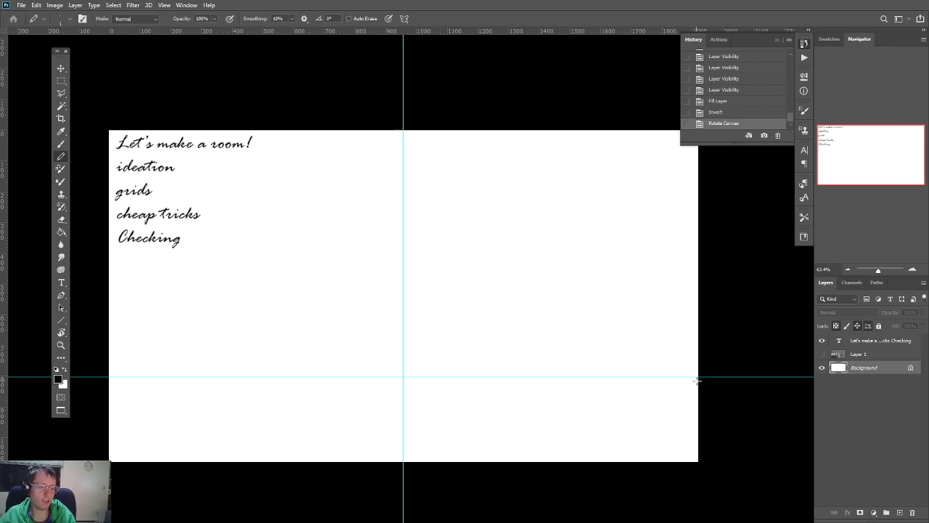
pyautogui.moveTo(694, 377)
pyautogui.mouseDown()
pyautogui.moveTo(683, 383)
pyautogui.moveTo(692, 376)
pyautogui.mouseUp()
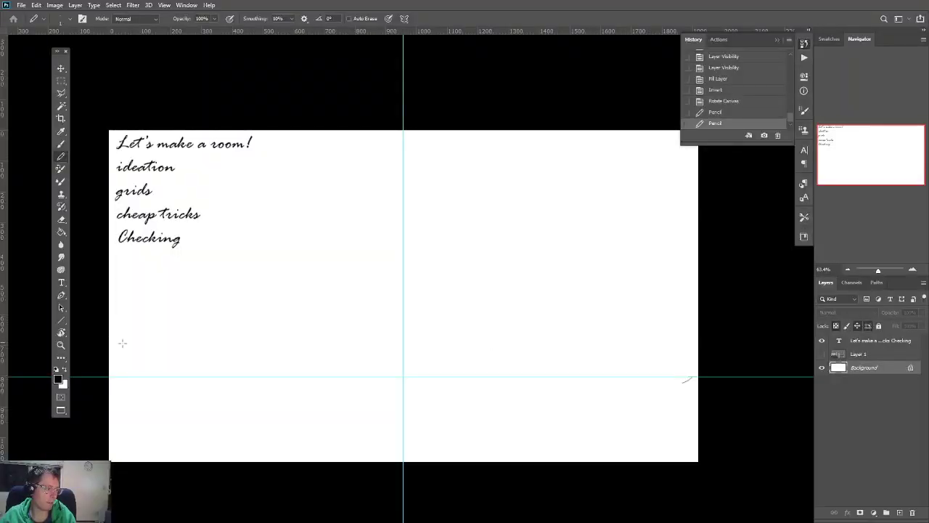
pyautogui.moveTo(120, 377); pyautogui.dragTo(125, 377)
# Step: Draw two straight pencil lines from the left vanishing point, one sloping slightly below the horizon and one rising steeply towards the canvas's upper edge
pyautogui.moveTo(282, 389); pyautogui.dragTo(356, 399)
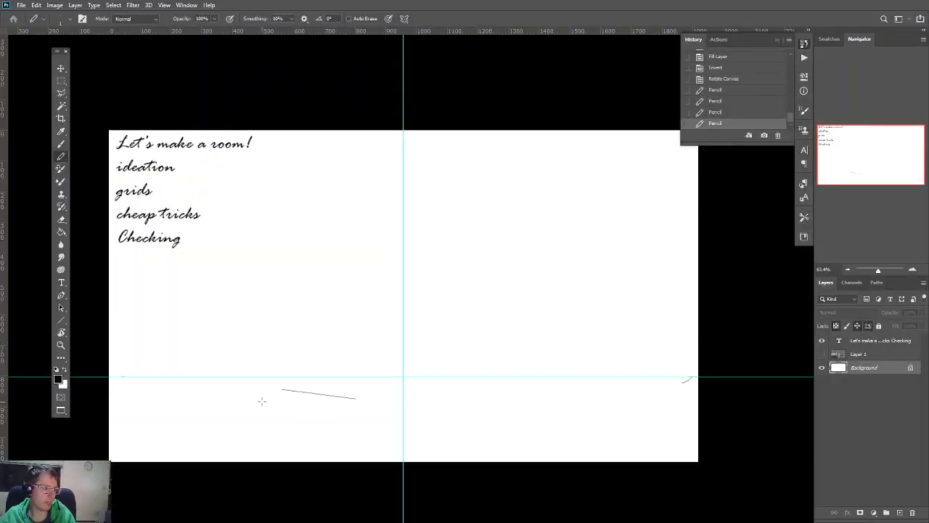
pyautogui.hotkey('ctrl', 'z')
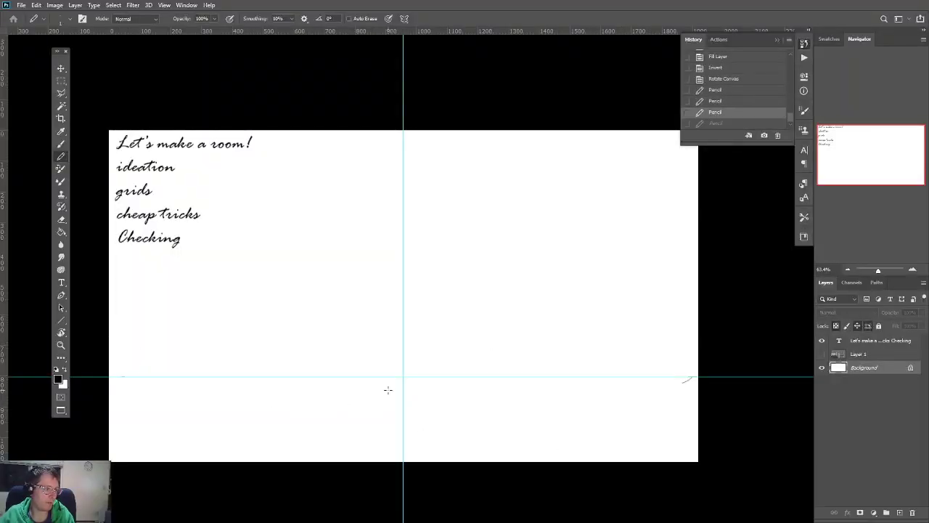
pyautogui.click(388, 389)
pyautogui.keyDown('shift'); pyautogui.click(102, 376); pyautogui.keyUp('shift')
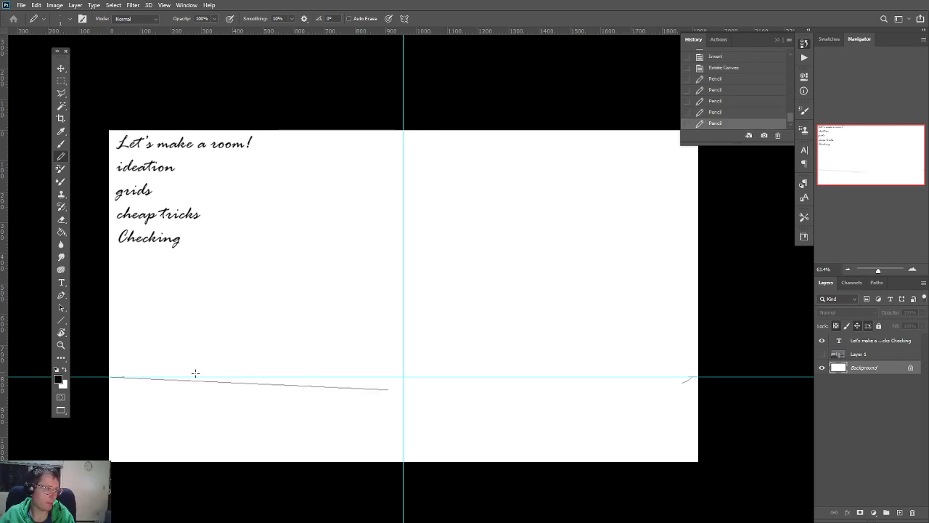
pyautogui.click(113, 377)
pyautogui.click(109, 377)
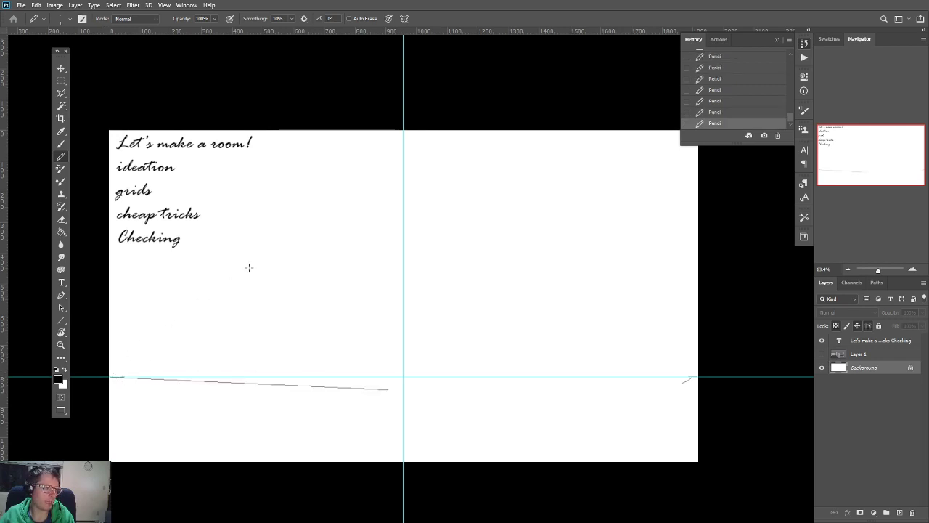
pyautogui.keyDown('shift'); pyautogui.click(383, 149); pyautogui.keyUp('shift')
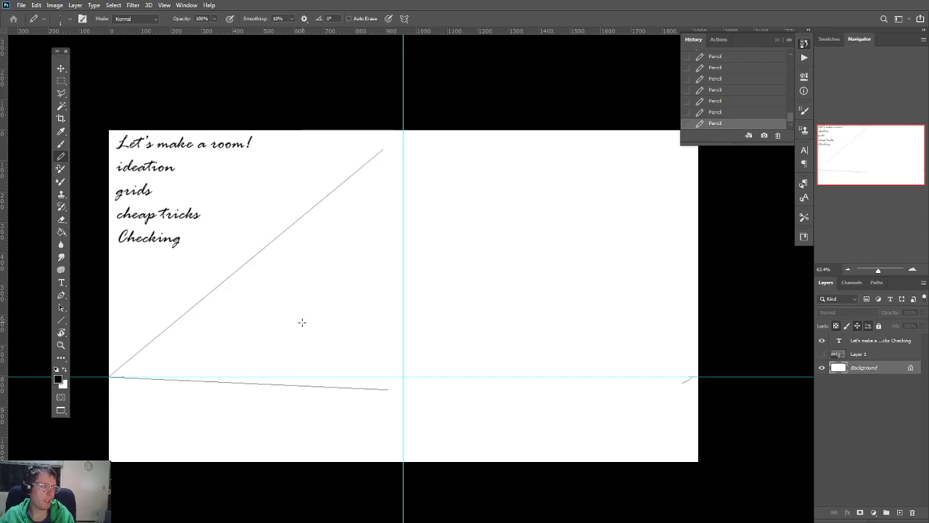
# Step: Draw two vertical pencil lines connecting the upper and lower perspective lines, a tall one near the centre guide and a shorter one further left
pyautogui.hotkey('alt', 'Tab')
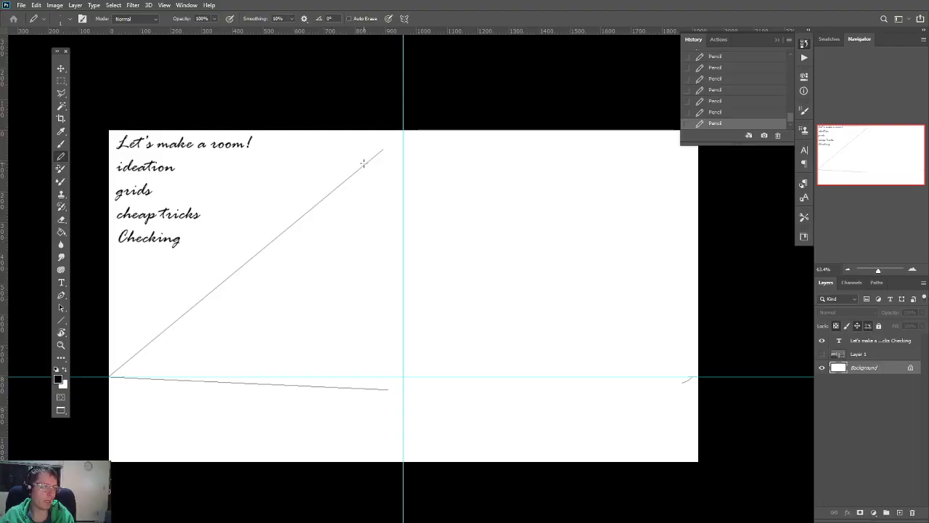
pyautogui.moveTo(363, 166); pyautogui.dragTo(362, 394)
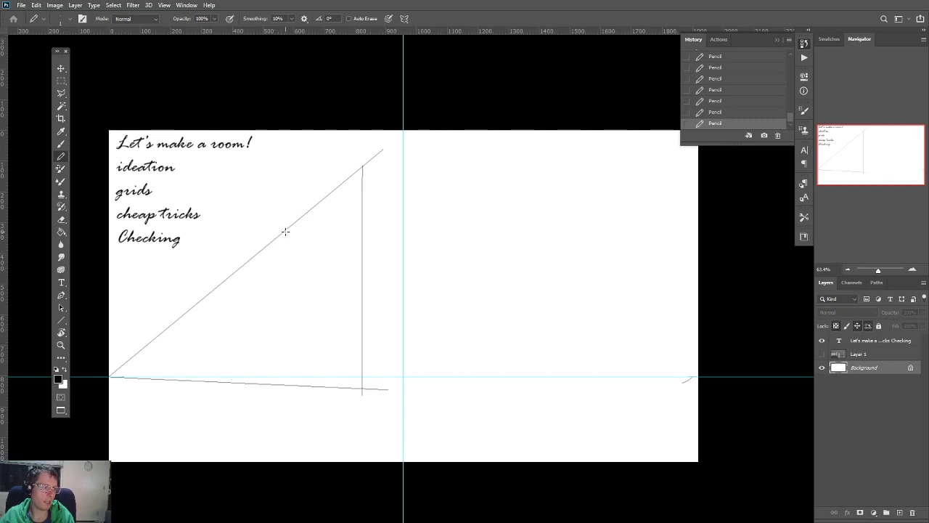
pyautogui.moveTo(287, 227); pyautogui.dragTo(290, 387)
# Step: Use the Line tool to draw lines from the right vanishing point through the shorter vertical's top and base to the canvas's left edge
pyautogui.click(61, 321)
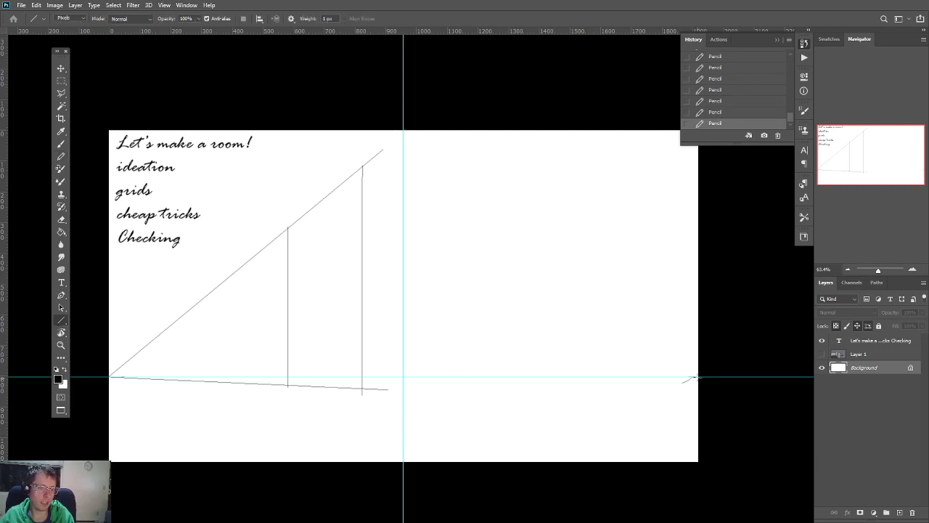
pyautogui.moveTo(695, 377); pyautogui.dragTo(213, 198)
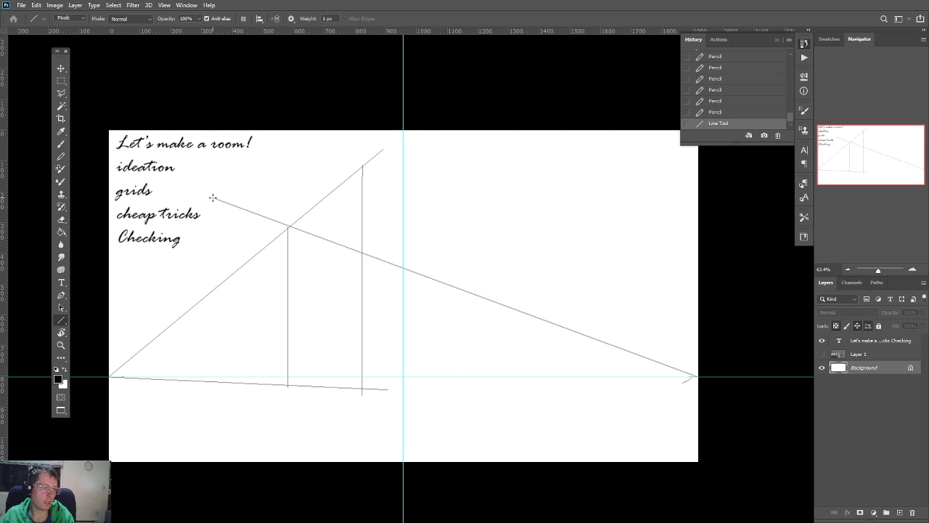
pyautogui.moveTo(695, 376); pyautogui.dragTo(93, 387)
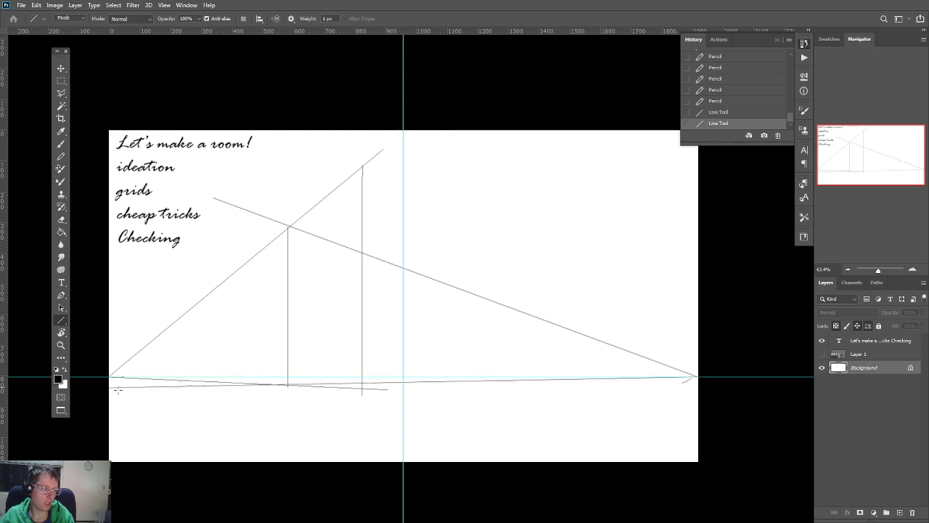
pyautogui.moveTo(692, 376); pyautogui.dragTo(69, 141)
pyautogui.hotkey('ctrl', 'z')
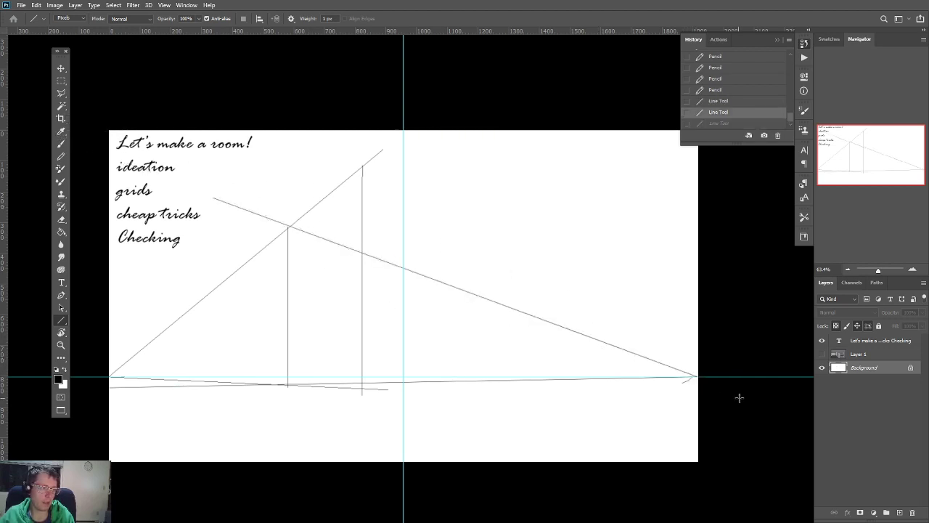
pyautogui.moveTo(696, 376); pyautogui.dragTo(101, 156)
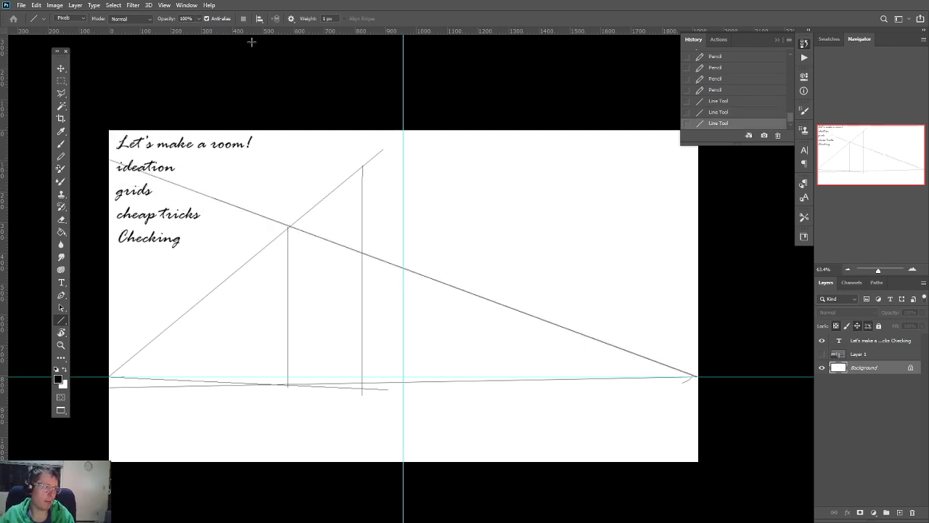
# Step: Set the Line tool's weight to 3 px and its opacity to 23%
pyautogui.press('5')
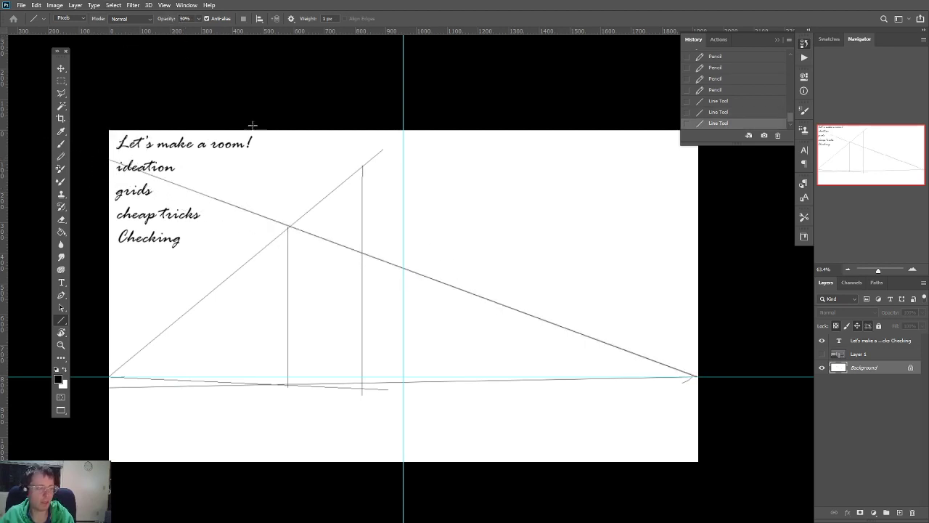
pyautogui.click(310, 20)
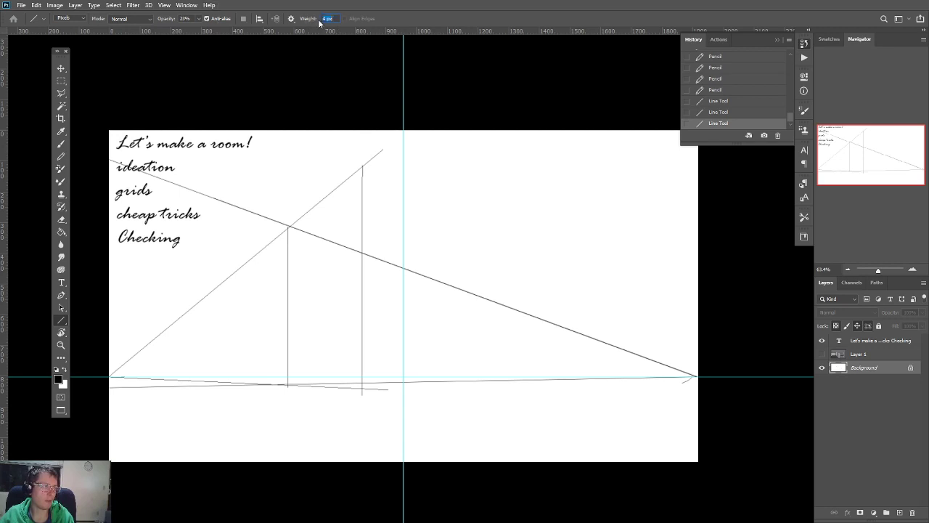
pyautogui.write('3')
pyautogui.hotkey('shift', 'Tab')
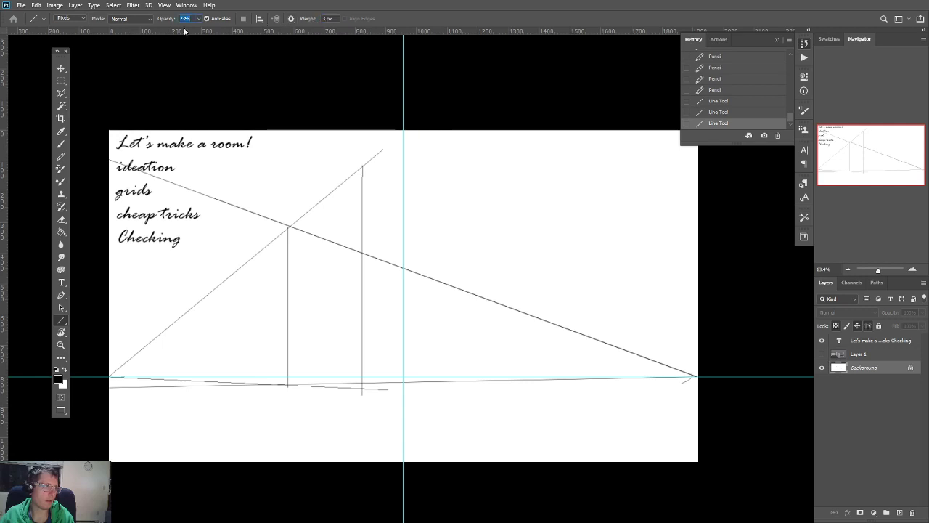
pyautogui.click(312, 81)
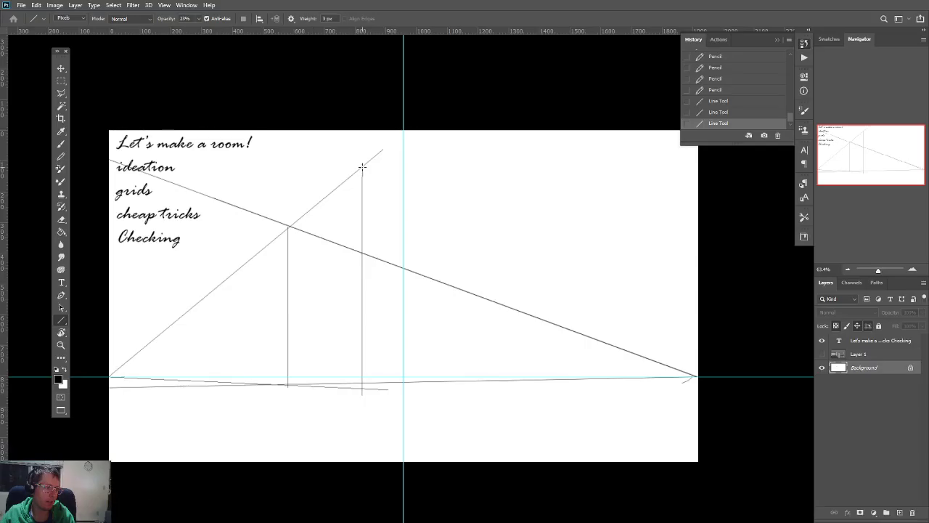
# Step: Draw a line from the tall vertical's top to the right vanishing point and a vertical from it down to the lower perspective line
pyautogui.moveTo(362, 167)
pyautogui.mouseDown()
pyautogui.moveTo(660, 379)
pyautogui.moveTo(709, 380)
pyautogui.mouseUp()
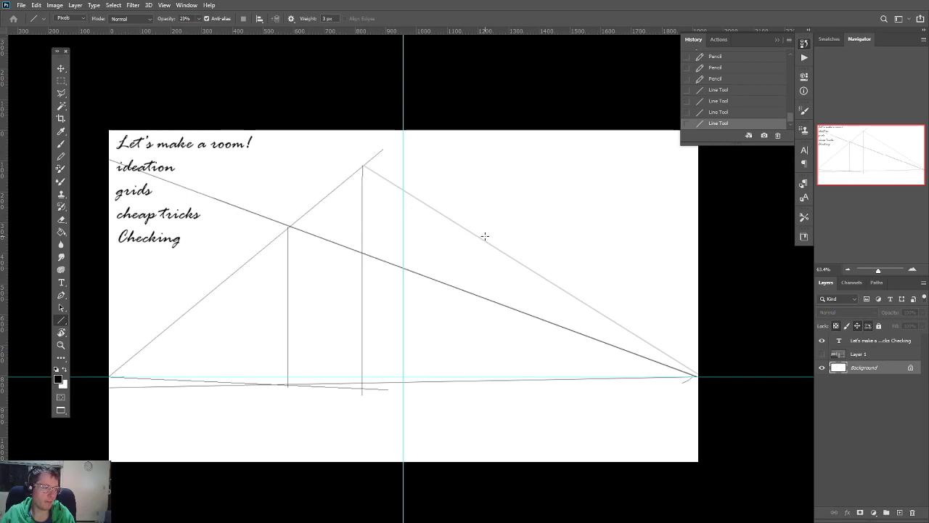
pyautogui.moveTo(485, 240); pyautogui.dragTo(485, 379)
pyautogui.scroll(3, 418, 347)
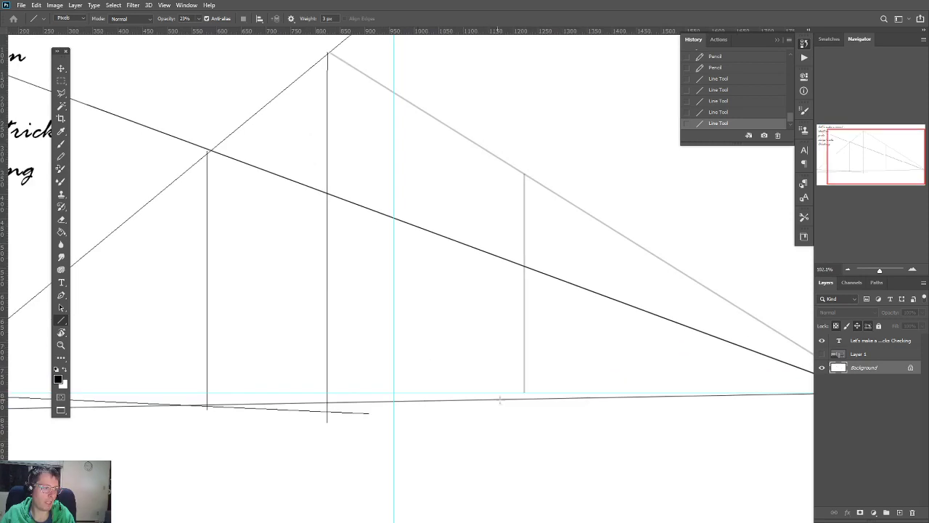
pyautogui.moveTo(524, 392); pyautogui.dragTo(522, 399)
pyautogui.hotkey('ctrl', 'z')
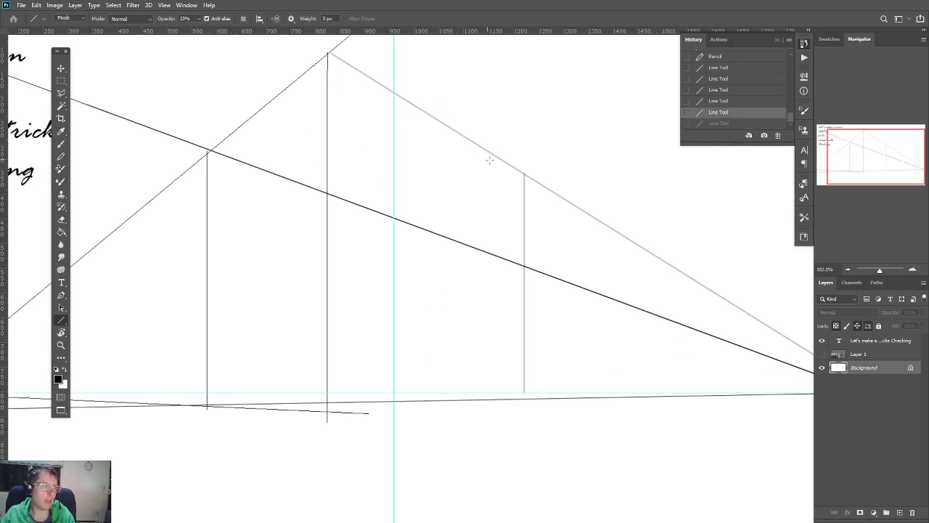
pyautogui.moveTo(524, 173); pyautogui.dragTo(525, 398)
pyautogui.hotkey('ctrl', '-')
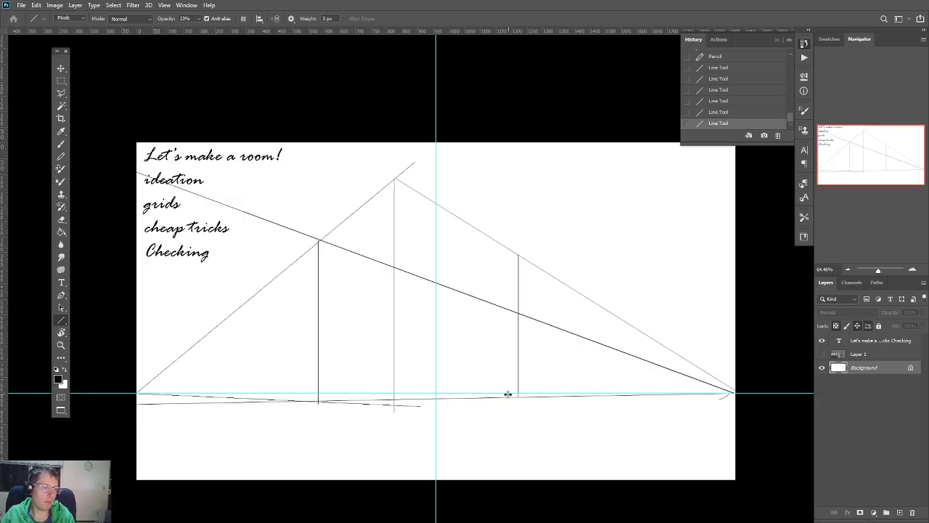
pyautogui.hotkey('ctrl', '-')
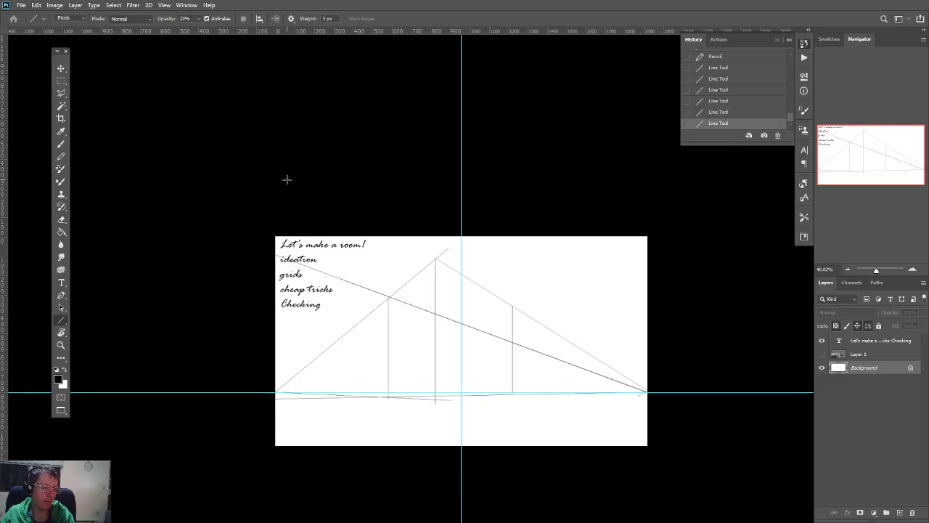
pyautogui.hotkey('ctrl', '+')
pyautogui.hotkey('ctrl', '+')
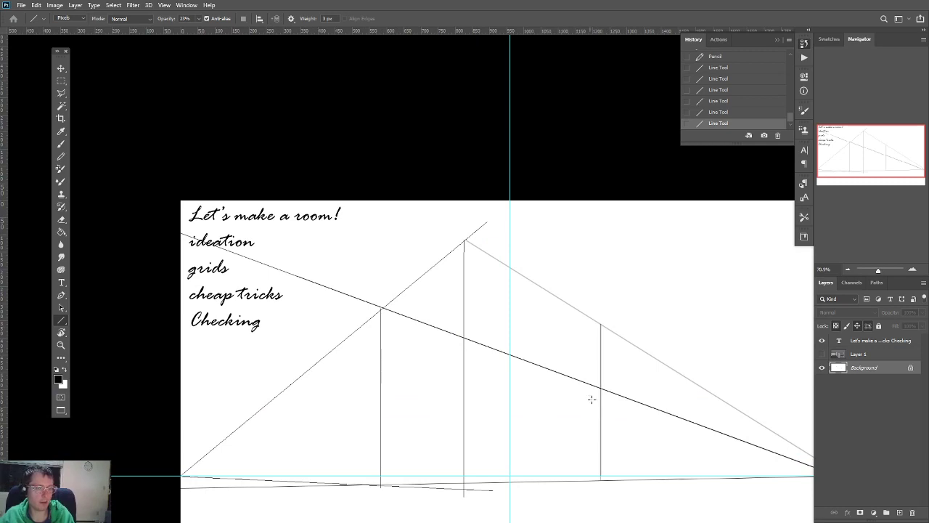
pyautogui.scroll(-3, 596, 353)
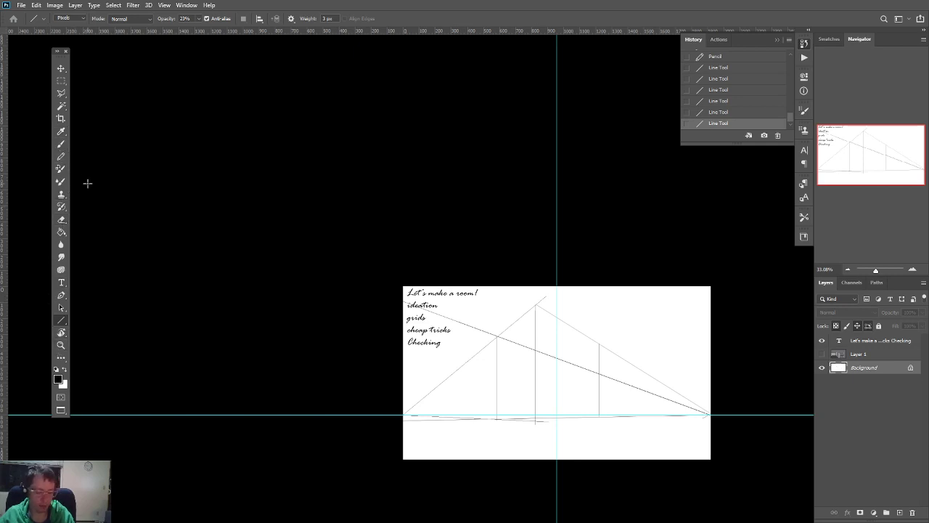
# Step: Switch to the Pencil tool and add a new empty layer directly above the Background layer
pyautogui.press('b')
pyautogui.moveTo(484, 373); pyautogui.dragTo(504, 350)
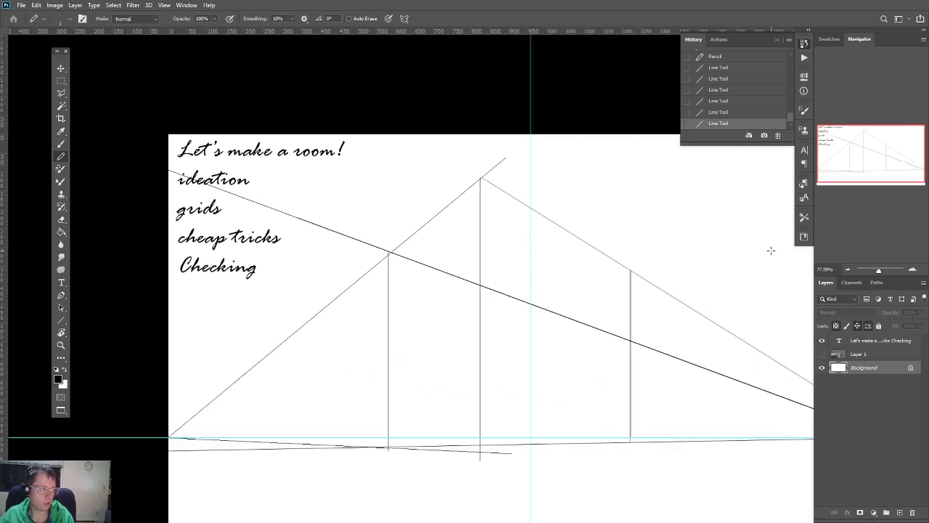
pyautogui.moveTo(747, 197); pyautogui.dragTo(748, 323)
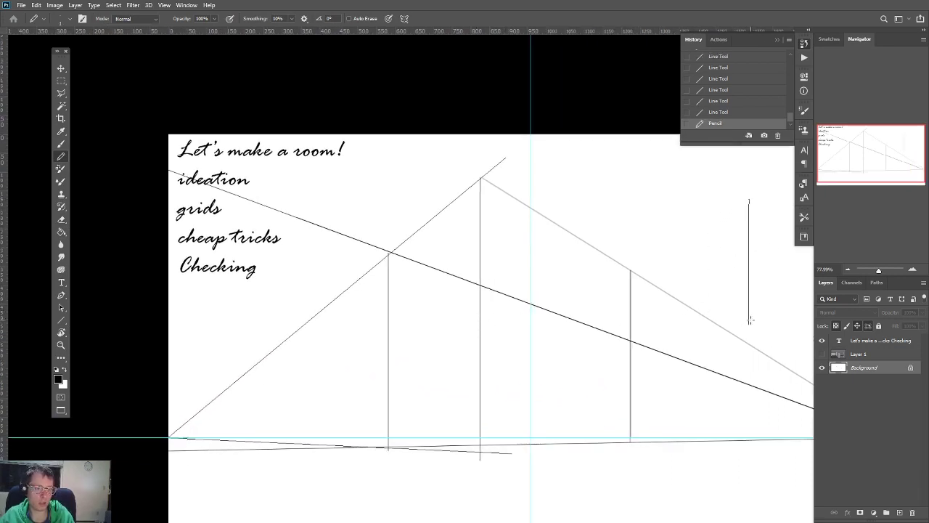
pyautogui.hotkey('ctrl', 'z')
pyautogui.hotkey('ctrl', 'shift', 'alt', 'n')
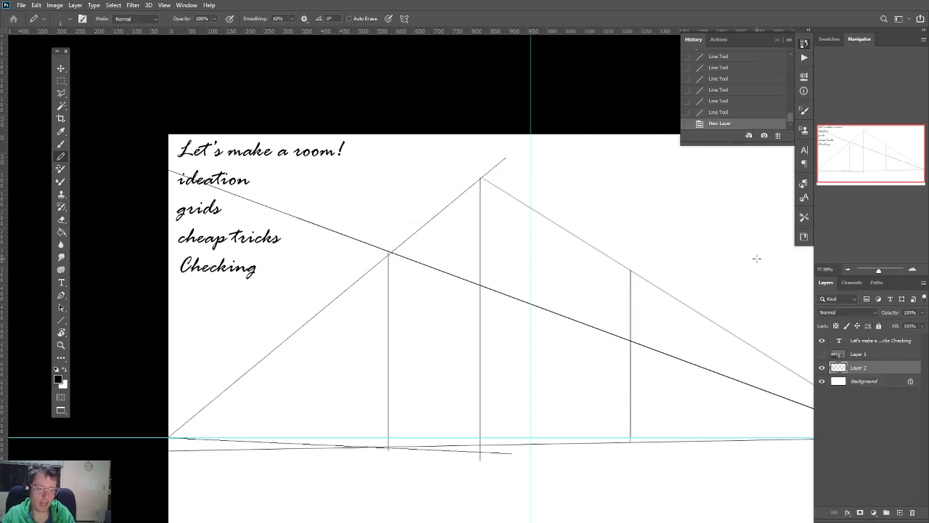
pyautogui.moveTo(722, 228); pyautogui.dragTo(602, 249)
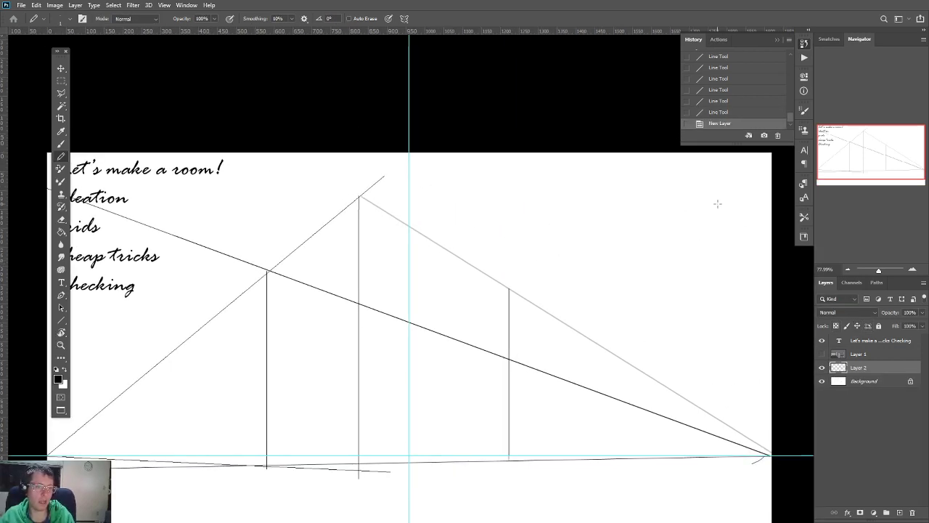
# Step: Sketch a flat wall elevation in the canvas's empty upper-right area with two verticals, a horizontal base line and a sloped top edge
pyautogui.moveTo(717, 205)
pyautogui.mouseDown()
pyautogui.moveTo(738, 353)
pyautogui.moveTo(629, 309)
pyautogui.moveTo(584, 304)
pyautogui.moveTo(603, 289)
pyautogui.moveTo(598, 181)
pyautogui.mouseUp()
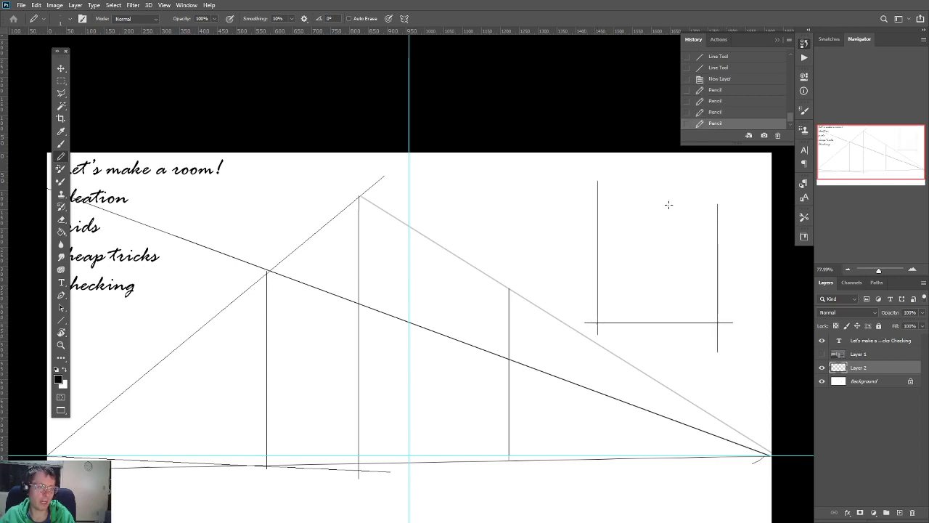
pyautogui.moveTo(726, 195); pyautogui.dragTo(725, 207)
pyautogui.click(725, 206)
pyautogui.click(717, 216)
pyautogui.keyDown('shift'); pyautogui.click(598, 182); pyautogui.keyUp('shift')
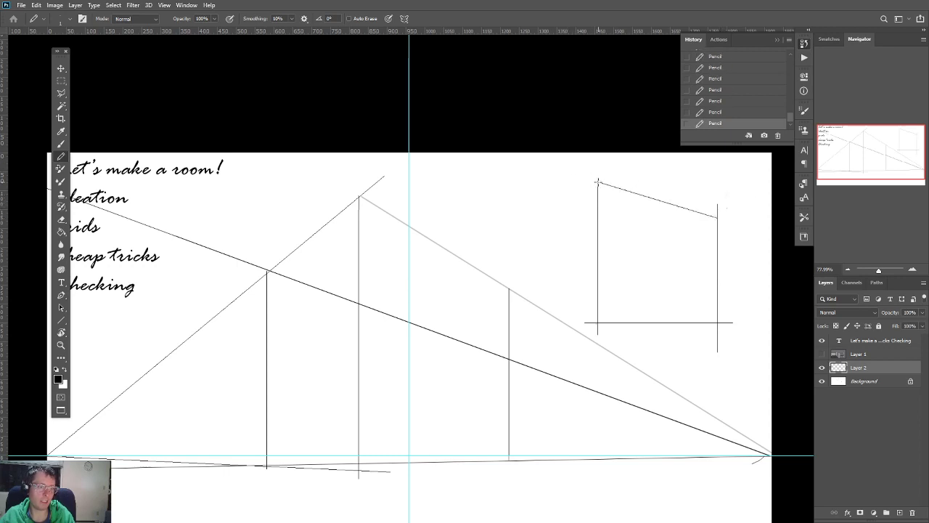
# Step: Undo the wall sketch's sloped top edge and redraw it steeper, meeting the right vertical lower down
pyautogui.scroll(2, 651, 238)
pyautogui.hotkey('ctrl', 'z')
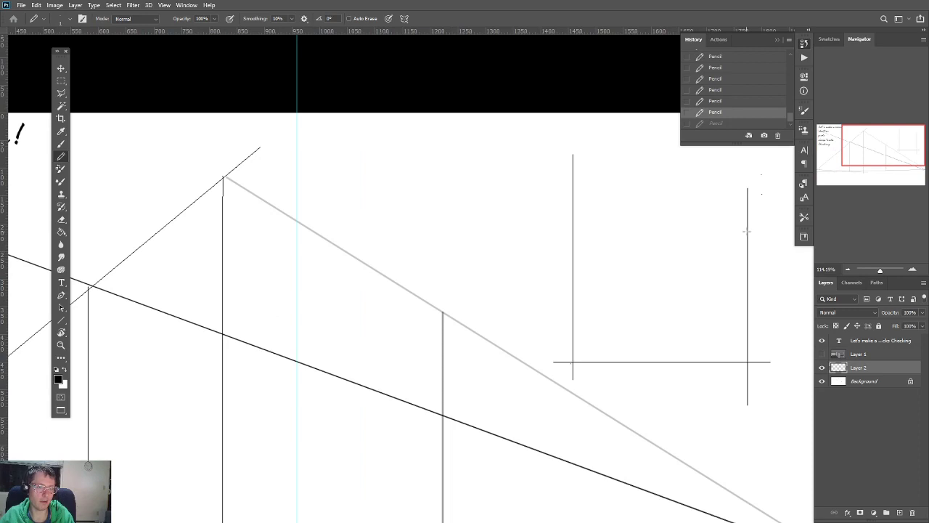
pyautogui.click(747, 230)
pyautogui.keyDown('shift'); pyautogui.click(573, 154); pyautogui.keyUp('shift')
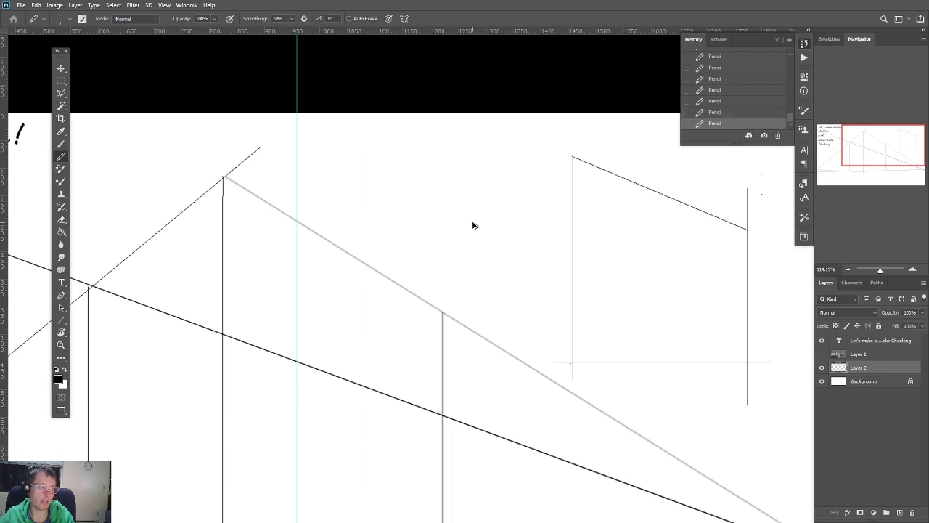
# Step: Mark the angle between the left vertical and the sloped top edge with a small arc
pyautogui.scroll(1, 473, 224)
pyautogui.moveTo(631, 185); pyautogui.dragTo(488, 194)
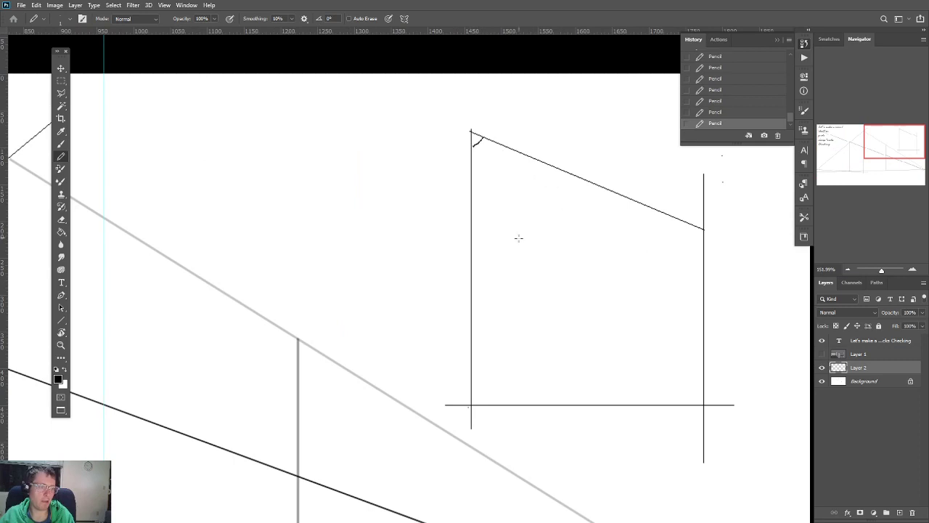
pyautogui.scroll(-1, 535, 243)
pyautogui.scroll(1, 536, 243)
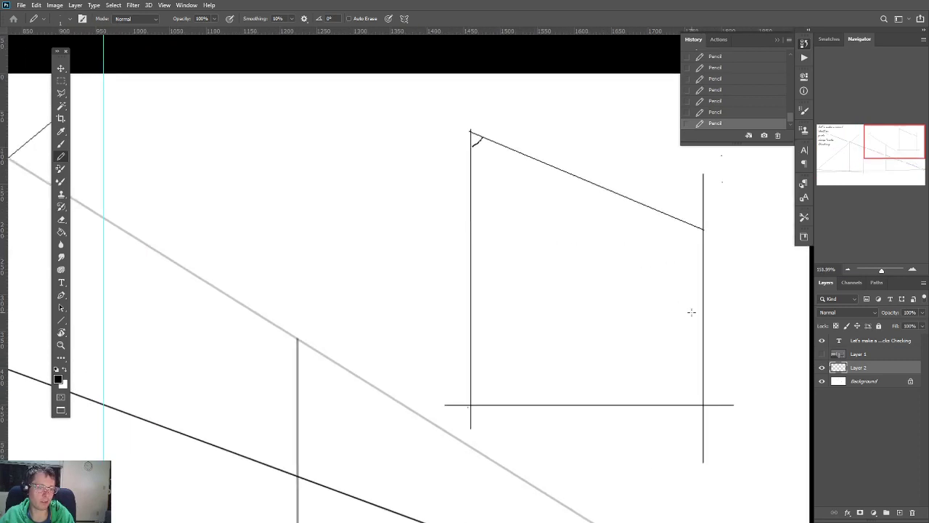
# Step: Draw a window's horizontal bottom edge and left side inside the wall sketch
pyautogui.moveTo(691, 312); pyautogui.dragTo(497, 316)
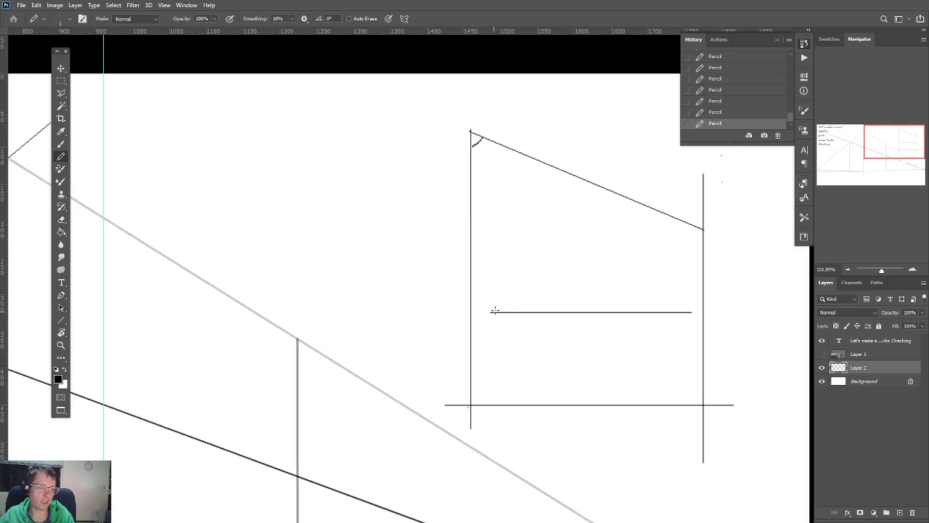
pyautogui.scroll(-1, 495, 311)
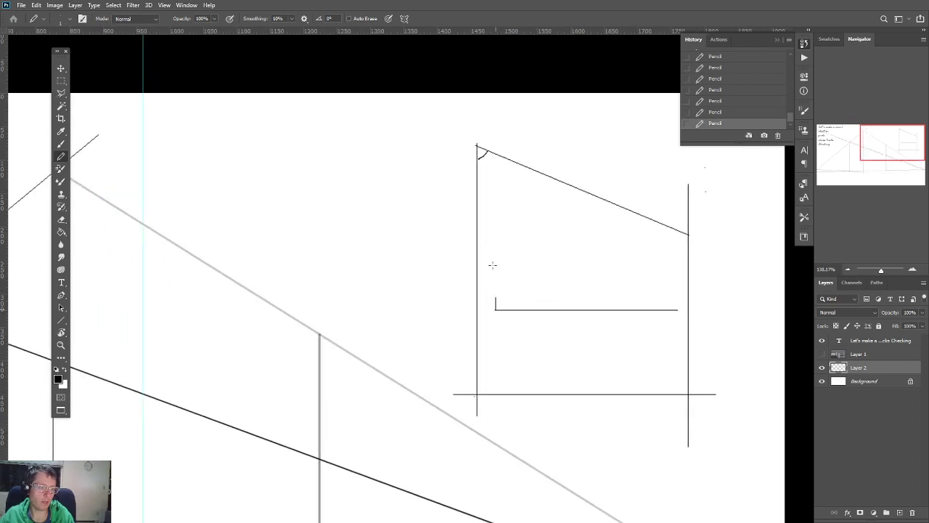
pyautogui.keyDown('shift'); pyautogui.click(495, 184); pyautogui.keyUp('shift')
# Step: Replace the hand-drawn window top with a marquee-selected copy of the wall's sloped line placed just below it, and deselect
pyautogui.keyDown('shift'); pyautogui.click(674, 240); pyautogui.keyUp('shift')
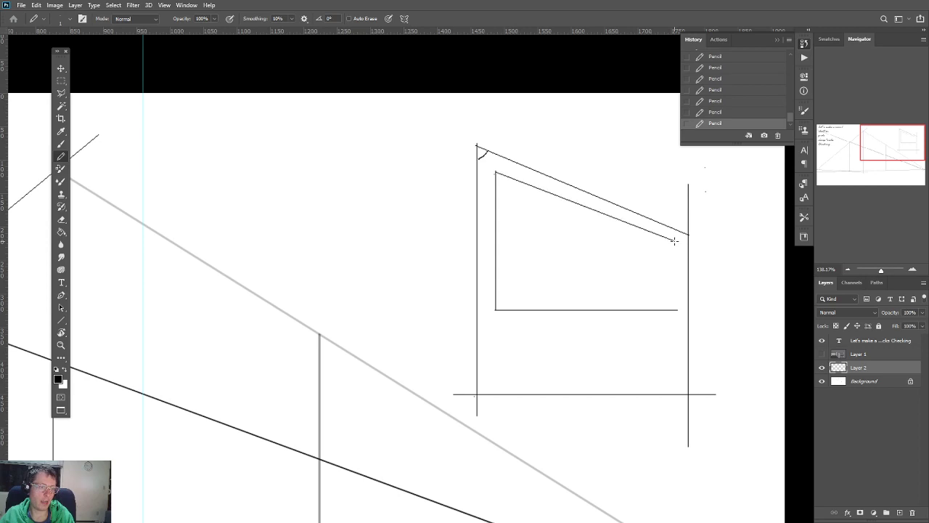
pyautogui.hotkey('ctrl', 'z')
pyautogui.press('m')
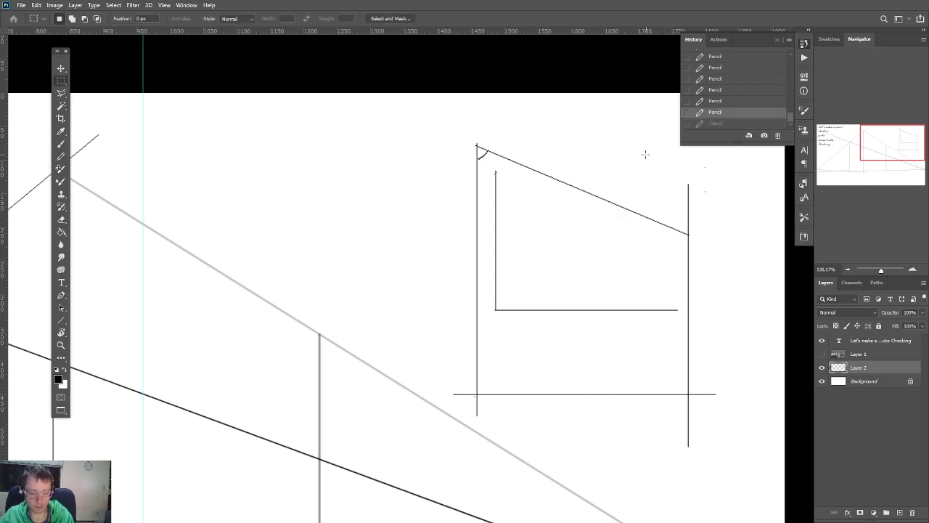
pyautogui.moveTo(673, 144)
pyautogui.mouseDown()
pyautogui.moveTo(533, 226)
pyautogui.moveTo(499, 235)
pyautogui.mouseUp()
pyautogui.press('v')
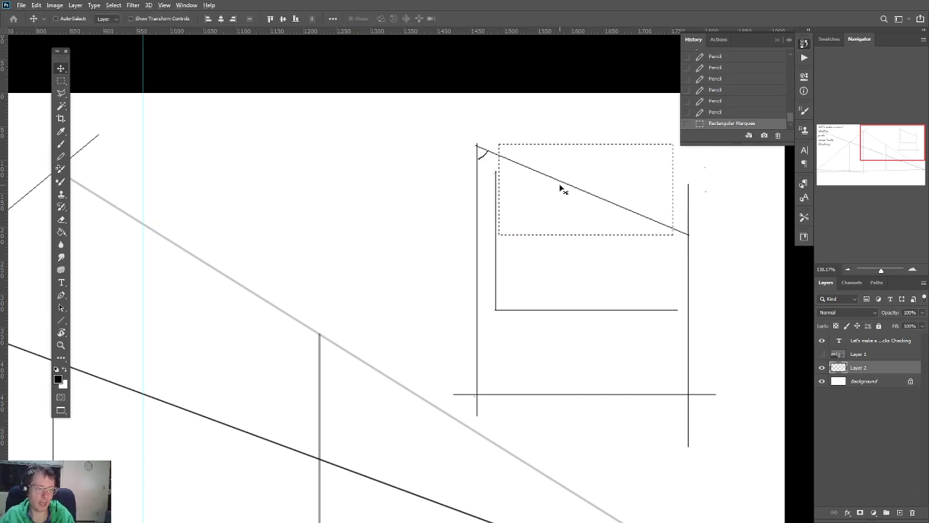
pyautogui.moveTo(560, 187); pyautogui.dragTo(558, 203)
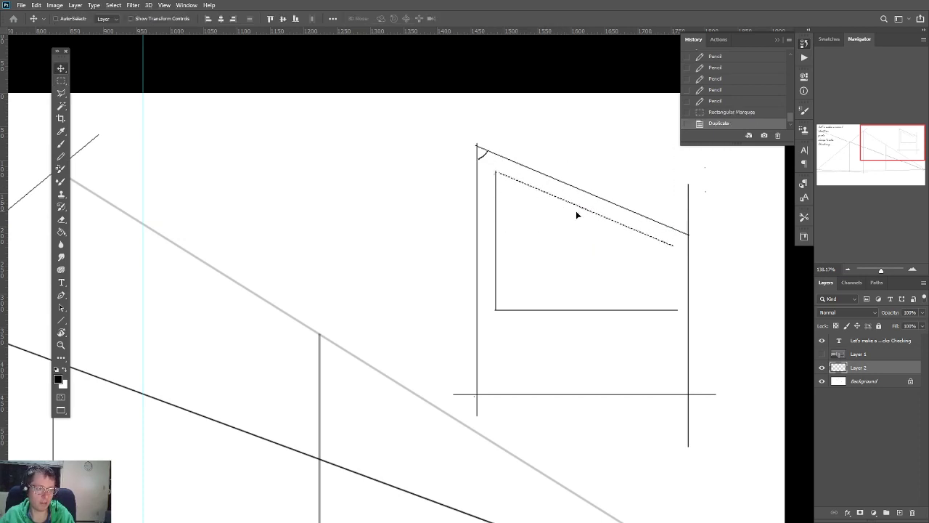
pyautogui.press('ctrl')
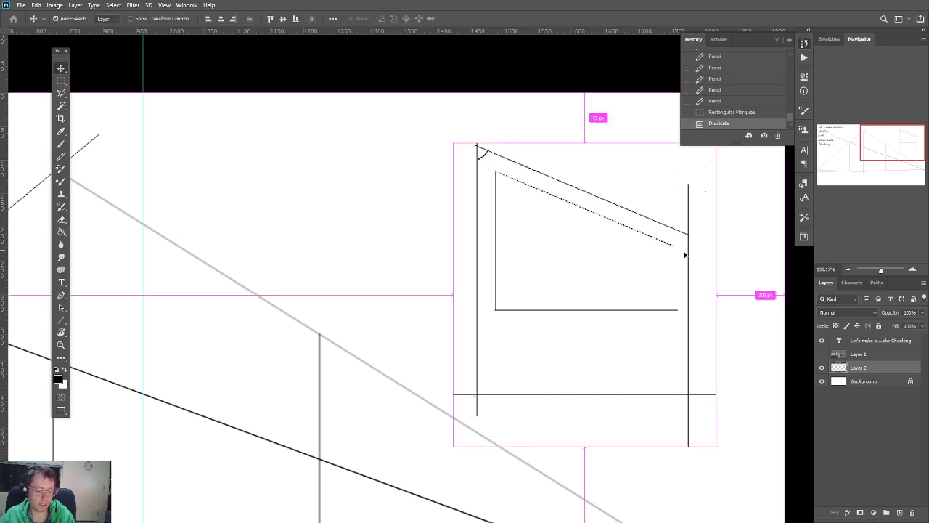
pyautogui.press('f')
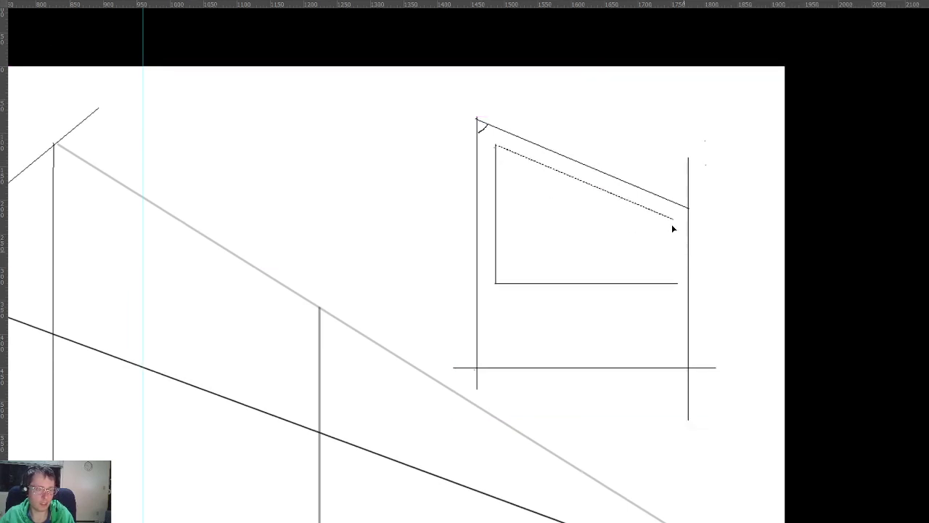
pyautogui.hotkey('ctrl', 'd')
pyautogui.press('f')
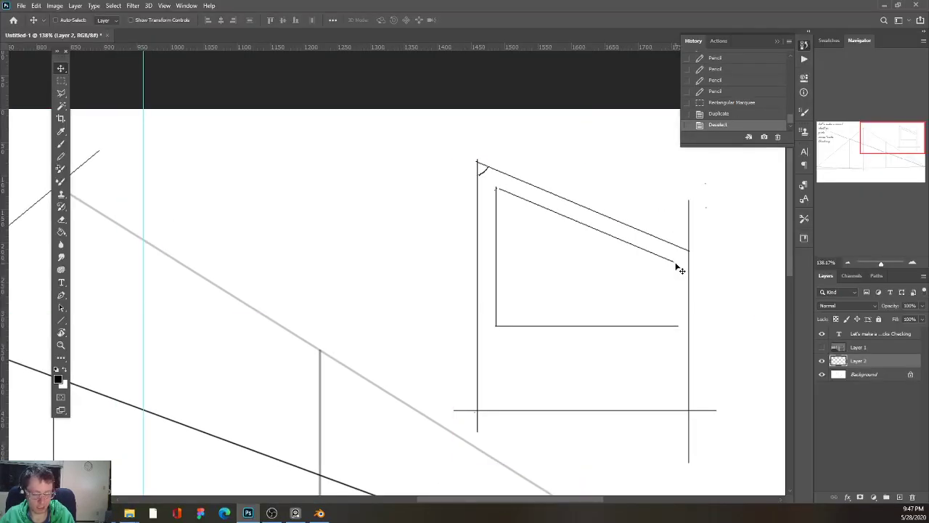
# Step: Draw the window's right side with the Pencil from the sloped top down to the bottom edge
pyautogui.press('b')
pyautogui.moveTo(671, 281); pyautogui.dragTo(673, 330)
pyautogui.scroll(-5, 618, 309)
pyautogui.scroll(2, 617, 309)
pyautogui.scroll(-2, 615, 308)
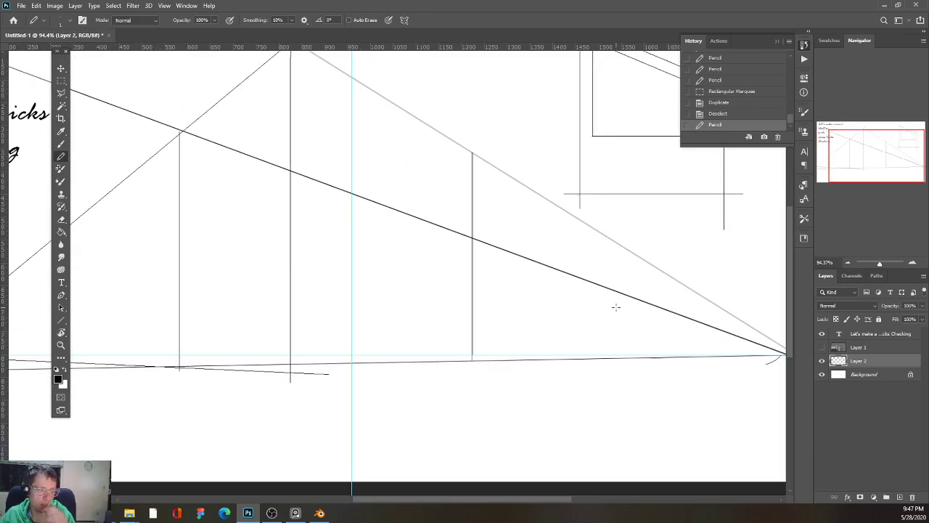
pyautogui.click(132, 5)
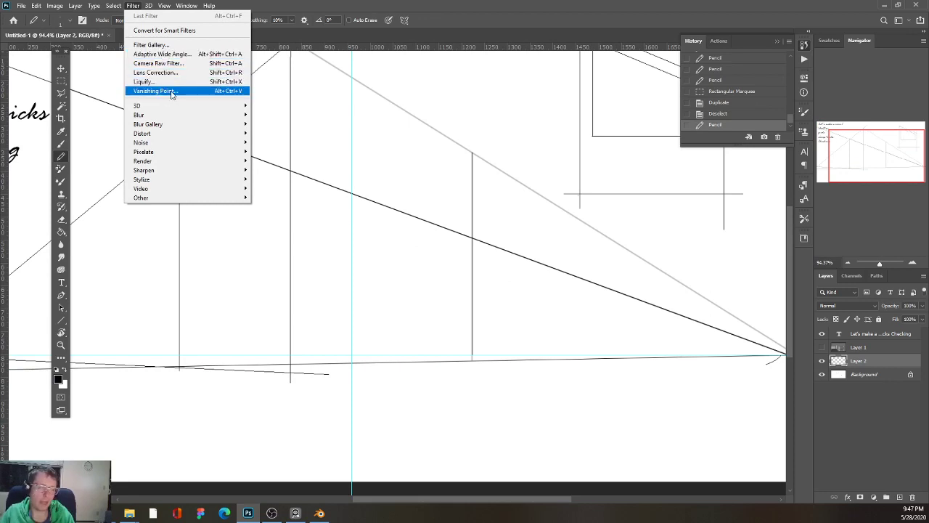
pyautogui.click(645, 217)
# Step: Draw a horizontal line from the wall sketch's upper-left corner and extend the right vertical up to it
pyautogui.moveTo(575, 168)
pyautogui.mouseDown()
pyautogui.moveTo(524, 250)
pyautogui.moveTo(497, 272)
pyautogui.mouseUp()
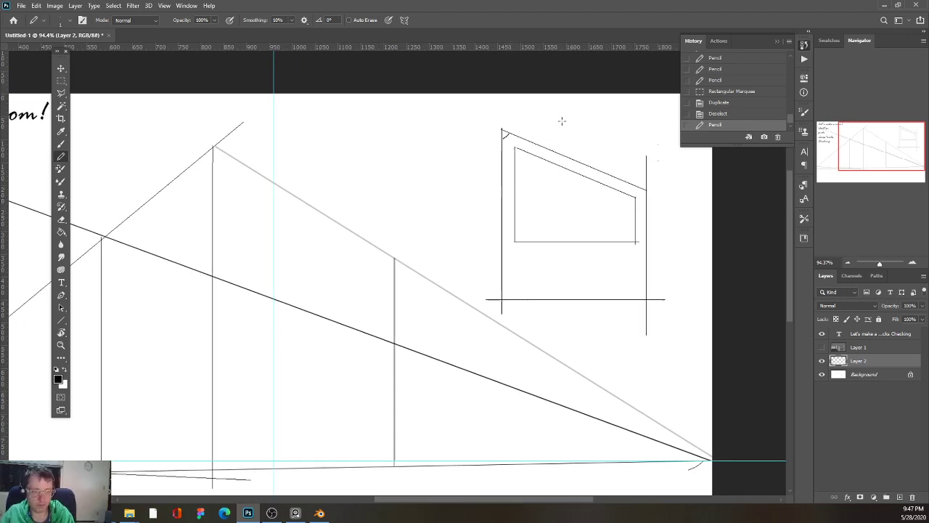
pyautogui.moveTo(502, 130)
pyautogui.mouseDown()
pyautogui.moveTo(607, 121)
pyautogui.moveTo(642, 132)
pyautogui.moveTo(652, 138)
pyautogui.moveTo(646, 172)
pyautogui.mouseUp()
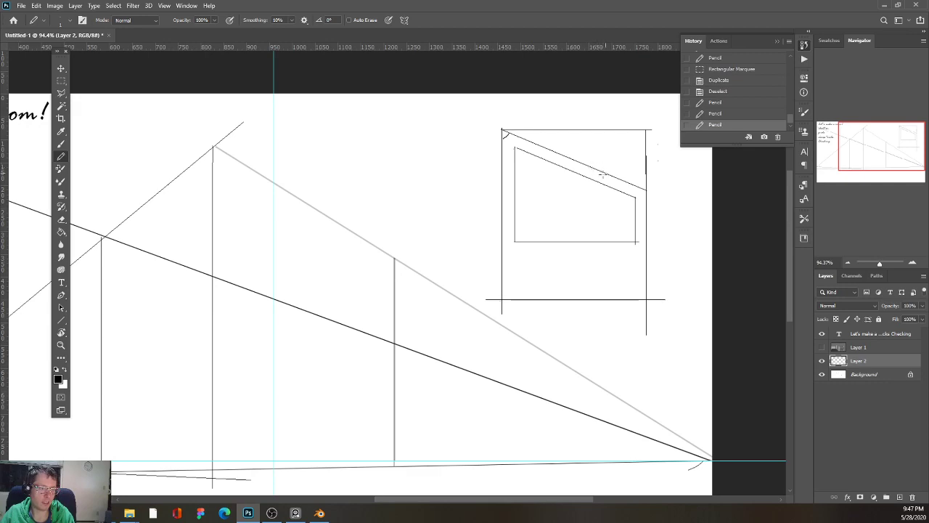
# Step: Switch to Blender to examine the room model's sloped walls, and return to the Photoshop drawing
pyautogui.scroll(-5, 386, 267)
pyautogui.hotkey('alt', 'Tab')
pyautogui.moveTo(389, 257)
pyautogui.mouseDown()
pyautogui.moveTo(362, 289)
pyautogui.moveTo(349, 258)
pyautogui.moveTo(381, 276)
pyautogui.moveTo(396, 247)
pyautogui.mouseUp()
pyautogui.scroll(-3, 349, 258)
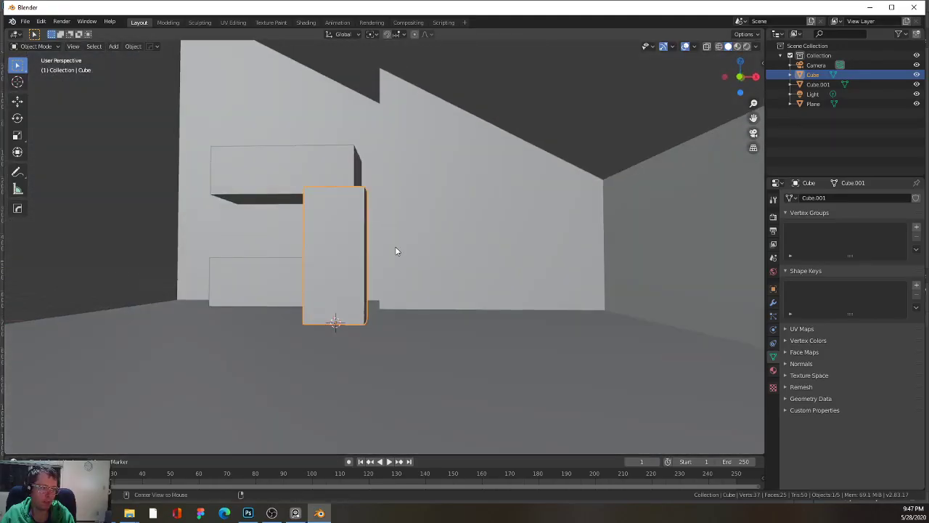
pyautogui.hotkey('alt', 'Tab')
pyautogui.scroll(3, 592, 225)
pyautogui.scroll(-2, 603, 216)
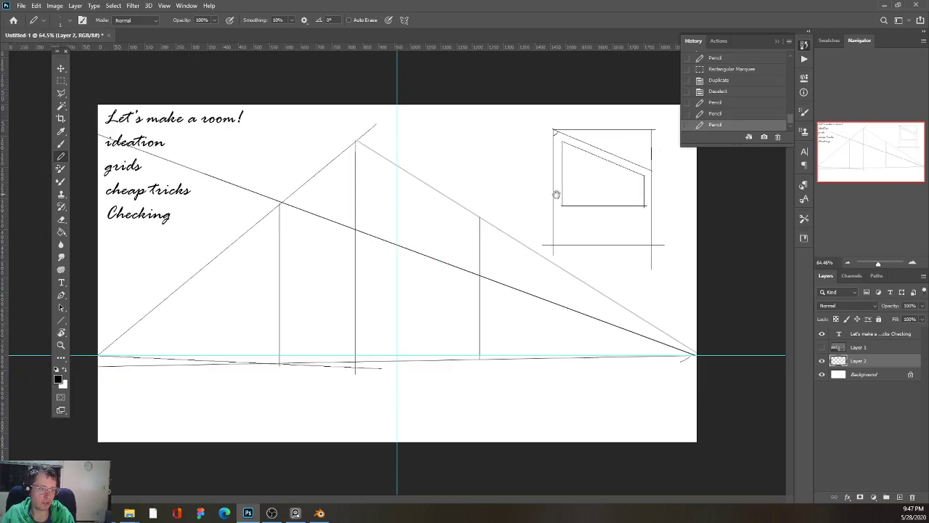
# Step: Divide the window with a central vertical bar and a horizontal crossbar across its lower part
pyautogui.scroll(3, 577, 189)
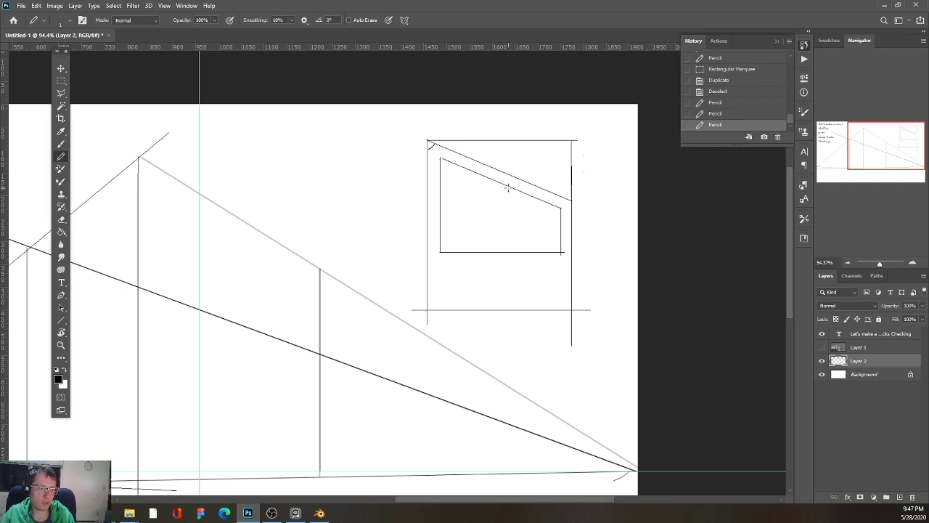
pyautogui.moveTo(502, 185); pyautogui.dragTo(502, 253)
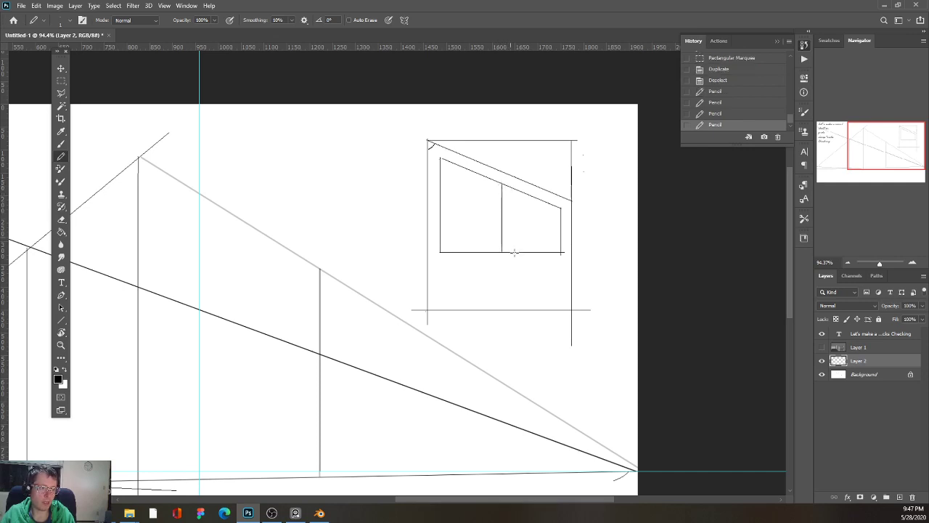
pyautogui.click(560, 231)
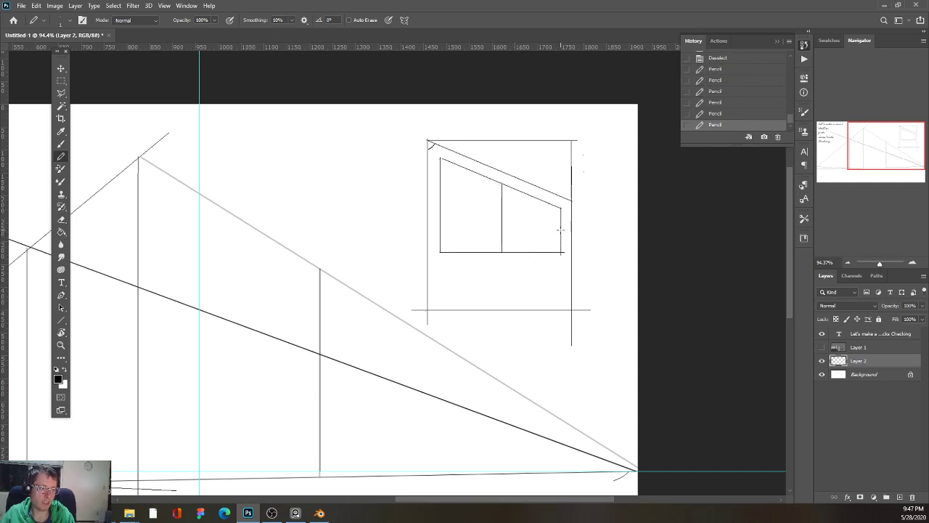
pyautogui.moveTo(561, 228); pyautogui.dragTo(442, 228)
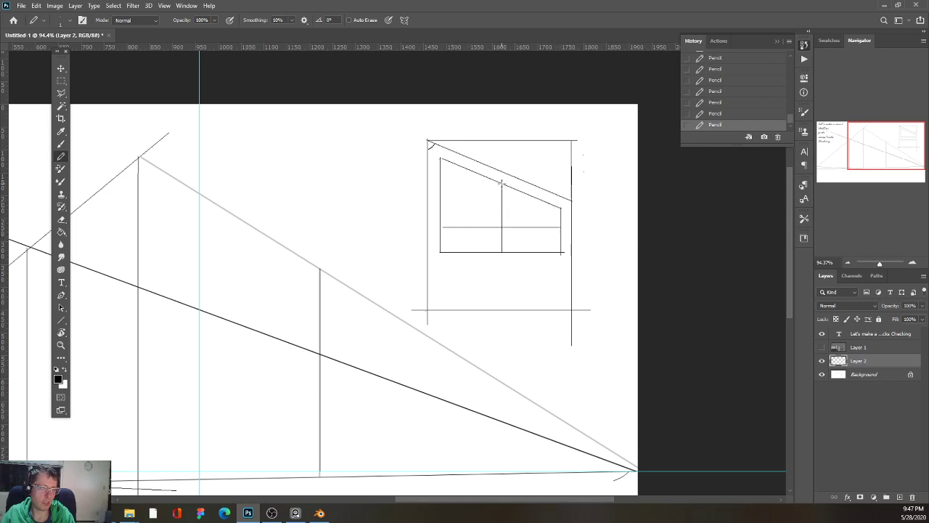
pyautogui.hotkey('ctrl', 'z')
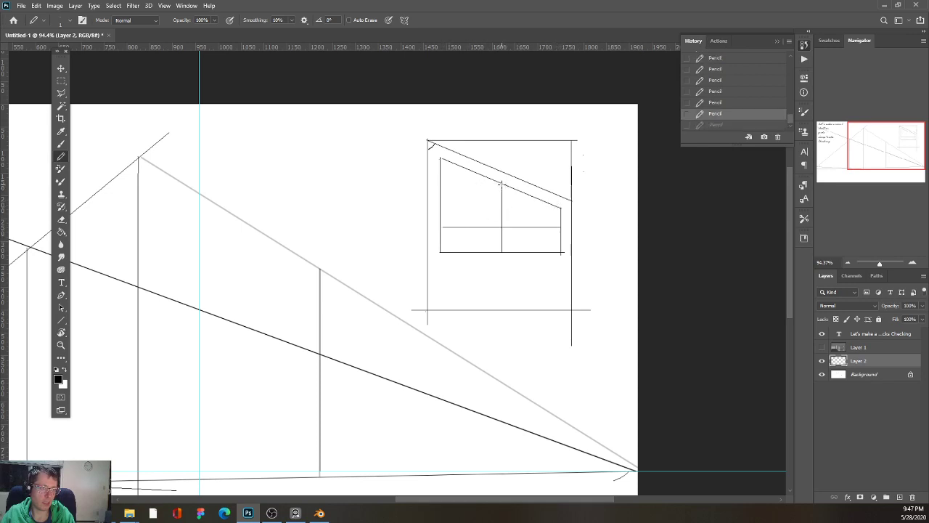
pyautogui.moveTo(501, 184); pyautogui.dragTo(432, 183)
pyautogui.hotkey('ctrl', 'z')
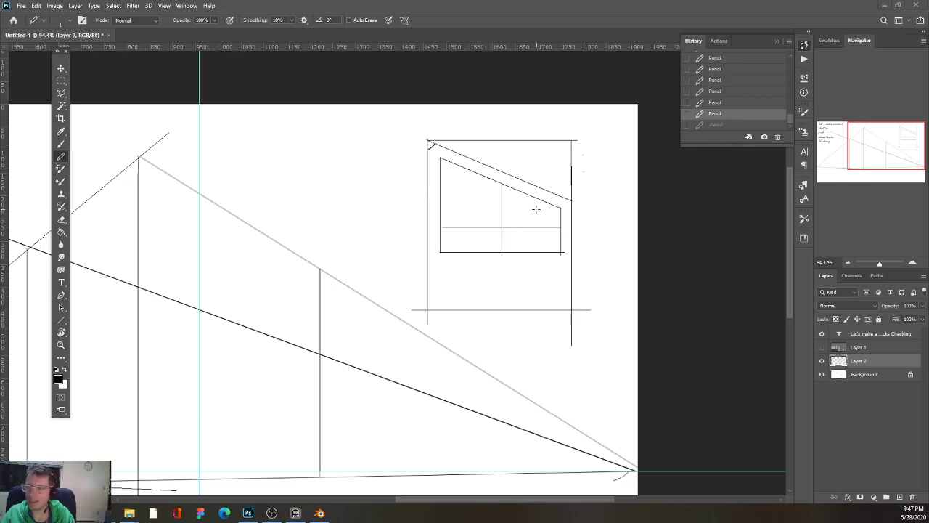
# Step: Switch to the reference image board and examine the windows and sloped ceilings in the bedroom photos
pyautogui.hotkey('alt', 'Tab')
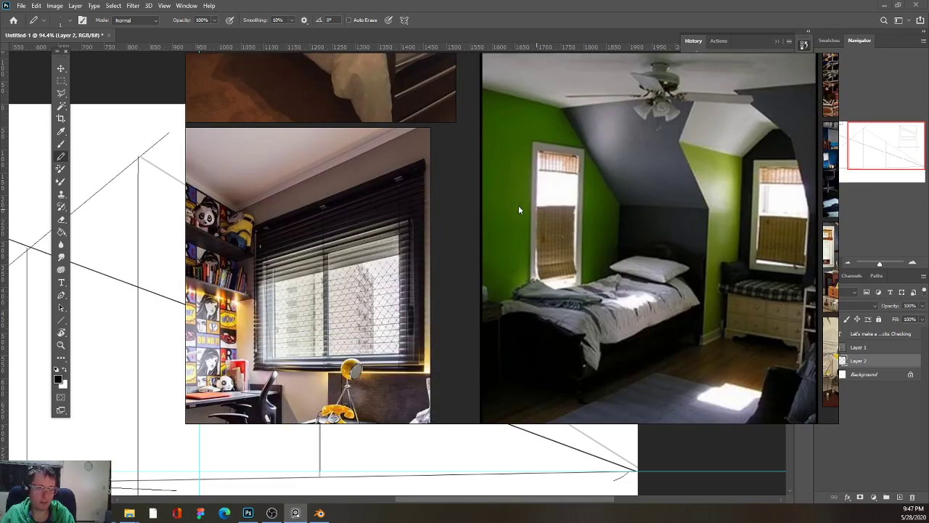
pyautogui.scroll(-3, 376, 271)
pyautogui.scroll(-2, 376, 271)
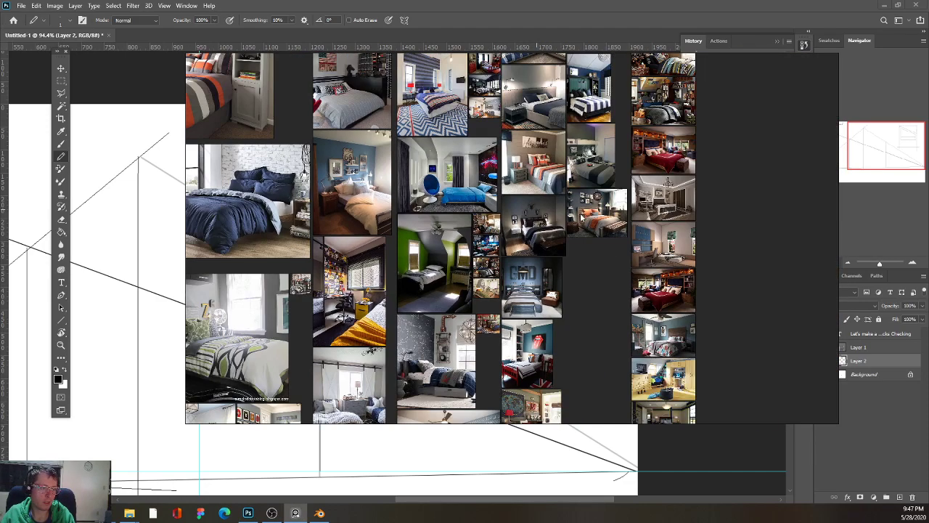
pyautogui.moveTo(581, 216); pyautogui.dragTo(585, 385)
pyautogui.scroll(3, 493, 191)
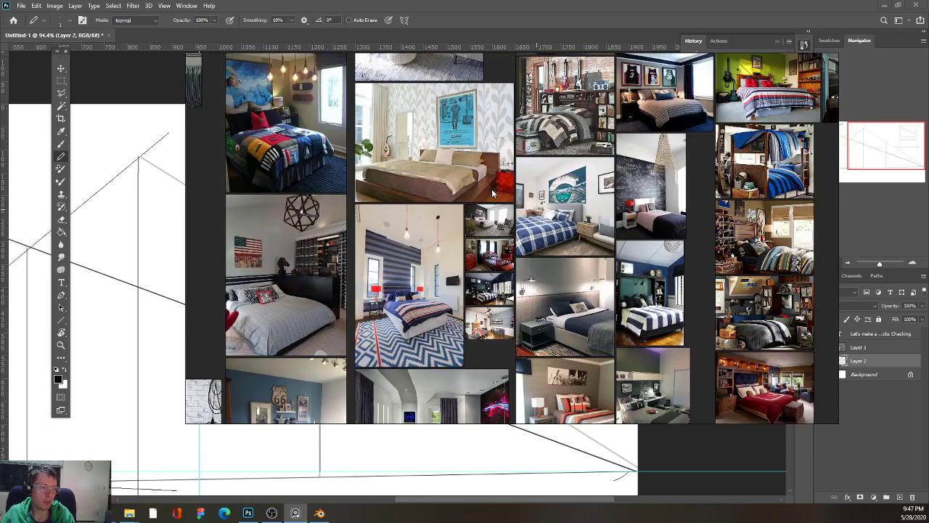
pyautogui.scroll(-4, 492, 193)
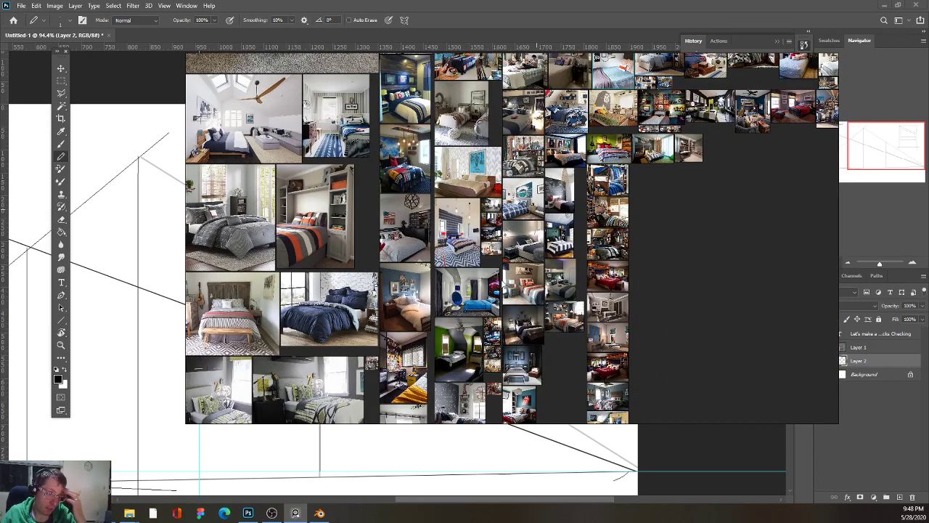
pyautogui.scroll(2, 500, 293)
pyautogui.moveTo(371, 325); pyautogui.dragTo(453, 212)
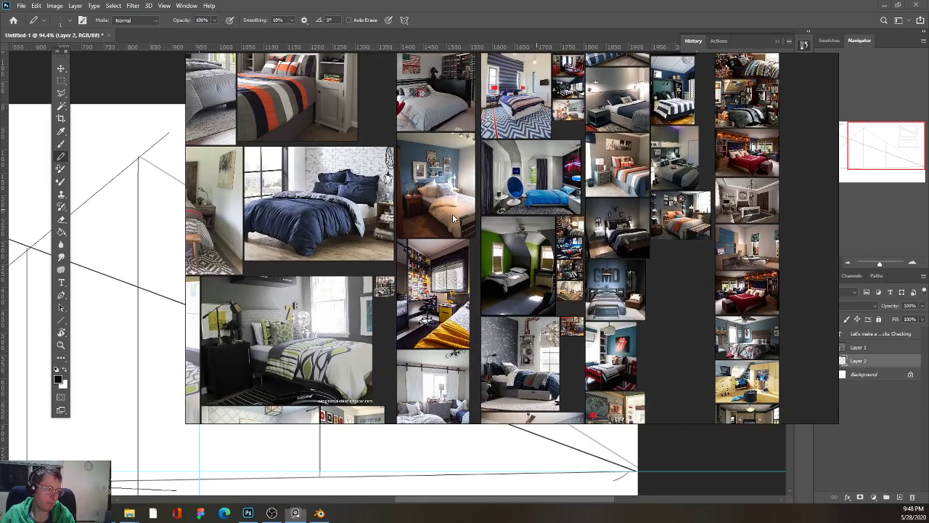
# Step: Return to the Photoshop drawing and fill a tall rectangle with black over the window's lower-left part, then deselect it
pyautogui.hotkey('alt', 'Tab')
pyautogui.scroll(2, 453, 255)
pyautogui.scroll(3, 492, 266)
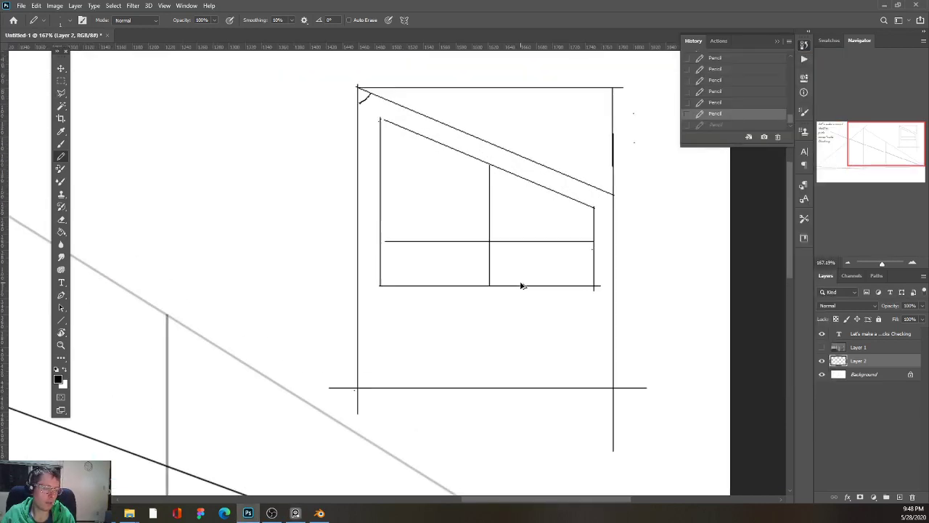
pyautogui.press('m')
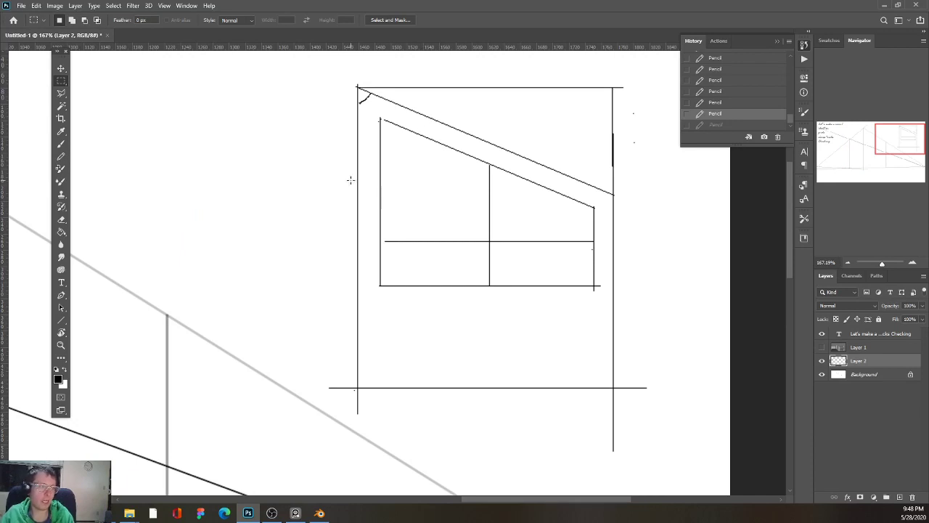
pyautogui.moveTo(377, 201); pyautogui.dragTo(458, 317)
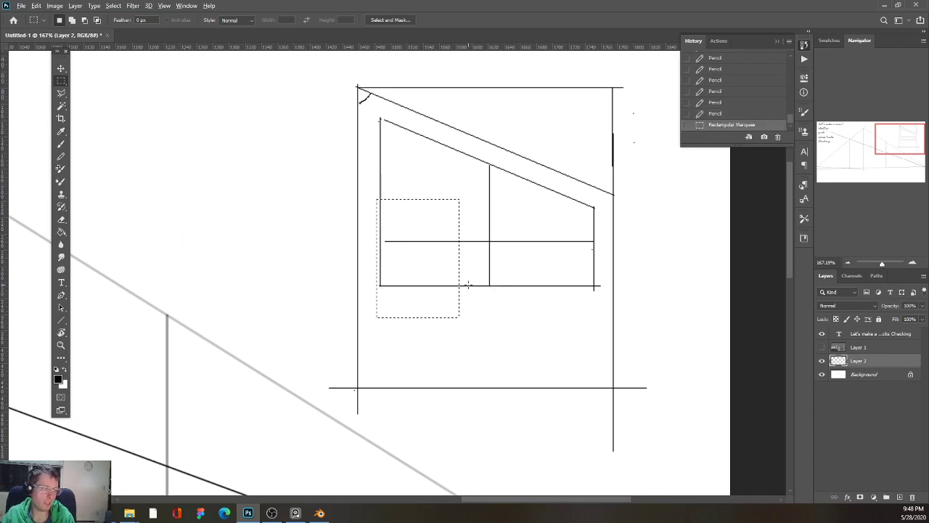
pyautogui.hotkey('alt', 'BackSpace')
pyautogui.hotkey('ctrl', 'd')
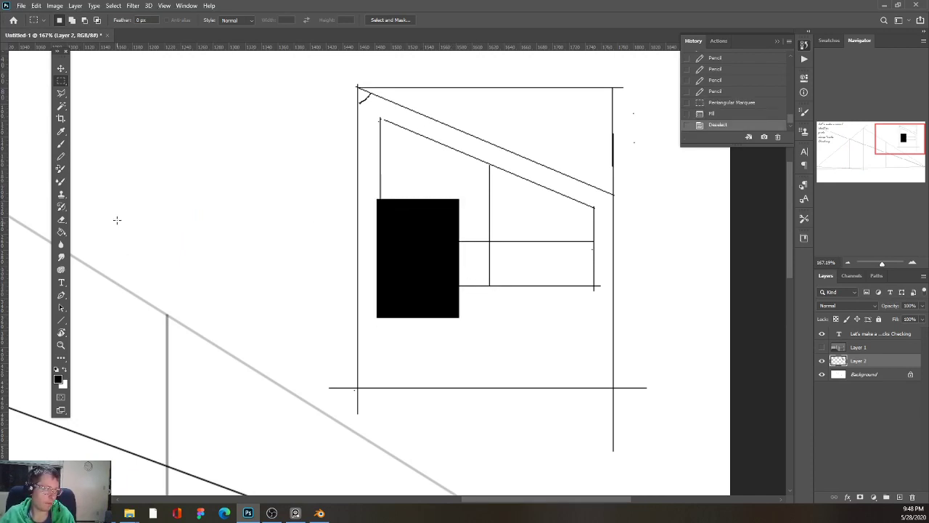
# Step: Draw a large rectangle and several small ones at 23% opacity with the Rectangle tool, beside the black rectangle on the wall sketch
pyautogui.click(64, 322)
pyautogui.rightClick(64, 322)
pyautogui.click(102, 319)
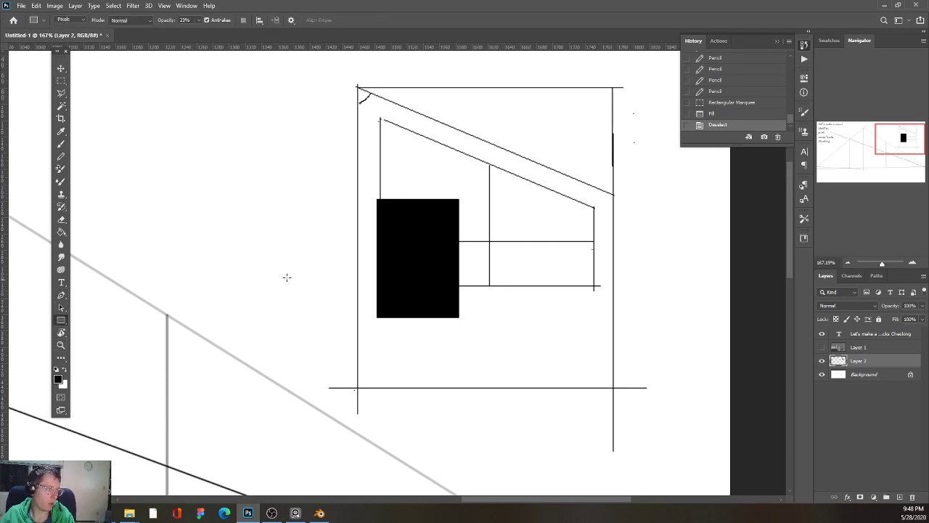
pyautogui.moveTo(574, 213); pyautogui.dragTo(502, 317)
pyautogui.moveTo(485, 195)
pyautogui.mouseDown()
pyautogui.moveTo(473, 247)
pyautogui.moveTo(458, 238)
pyautogui.moveTo(459, 224)
pyautogui.mouseUp()
pyautogui.moveTo(477, 226); pyautogui.dragTo(462, 247)
pyautogui.moveTo(501, 247)
pyautogui.mouseDown()
pyautogui.moveTo(467, 290)
pyautogui.moveTo(473, 253)
pyautogui.moveTo(460, 271)
pyautogui.mouseUp()
pyautogui.moveTo(521, 198); pyautogui.dragTo(495, 225)
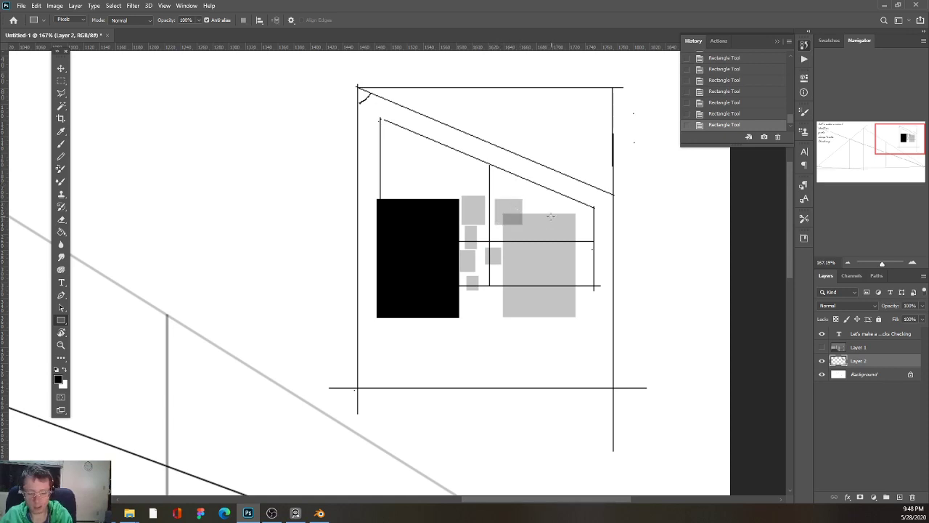
# Step: Draw a long, thin blue banner at 100% opacity above the black rectangle, using the blue swatch
pyautogui.press('0')
pyautogui.keyDown('alt'); pyautogui.click(528, 222); pyautogui.keyUp('alt')
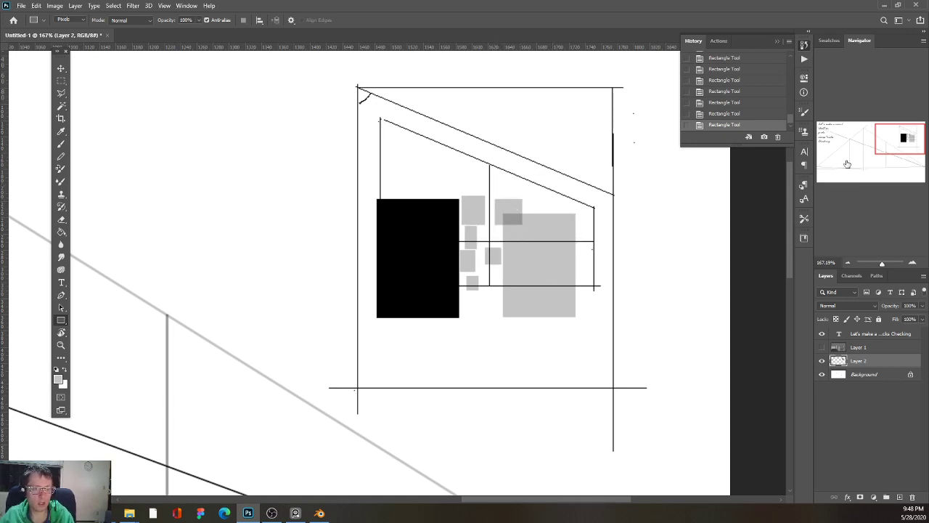
pyautogui.click(829, 41)
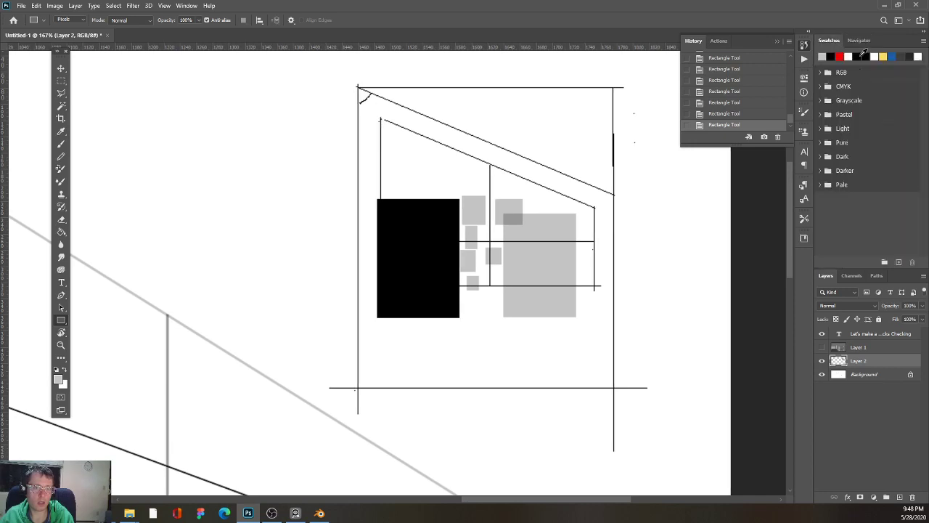
pyautogui.click(893, 57)
pyautogui.moveTo(436, 158); pyautogui.dragTo(490, 171)
pyautogui.hotkey('ctrl', 'z')
pyautogui.moveTo(382, 175); pyautogui.dragTo(500, 190)
pyautogui.scroll(1, 365, 223)
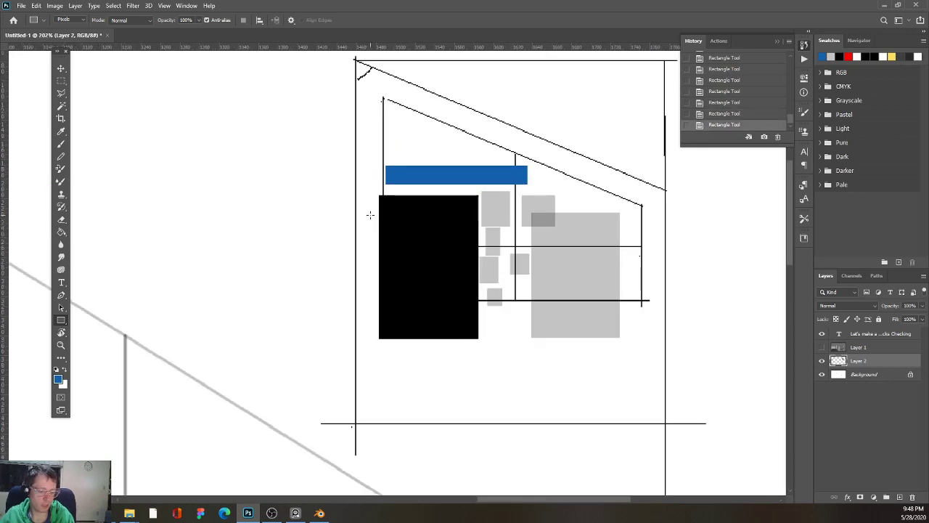
# Step: Add the yellow text "Go Sports Team" at the blue banner
pyautogui.press('t')
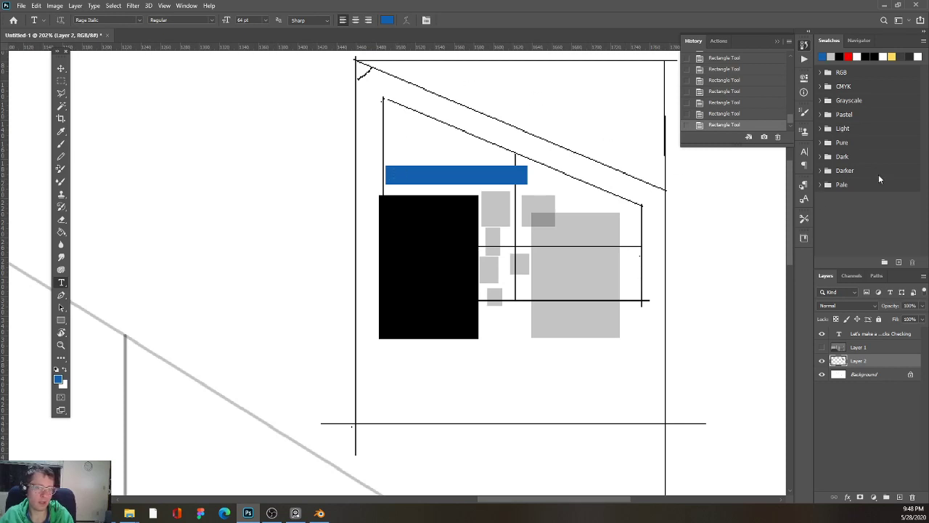
pyautogui.click(892, 57)
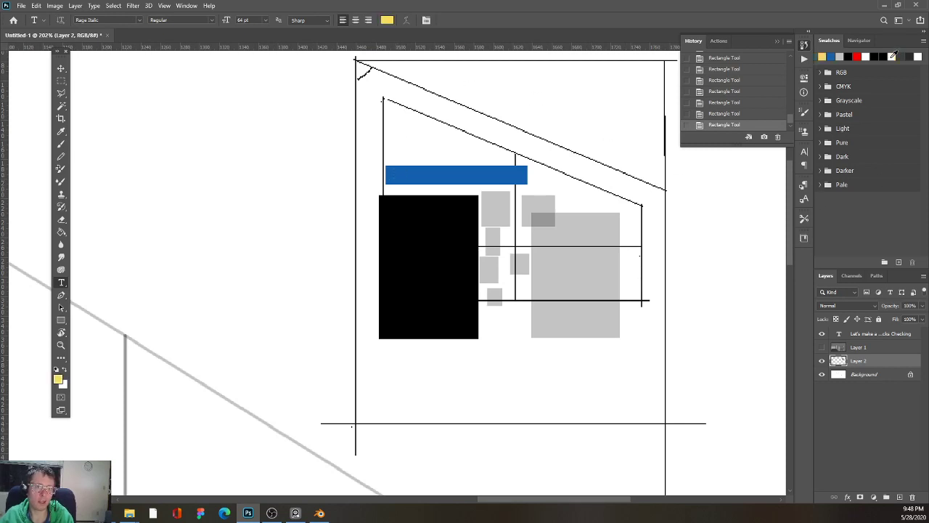
pyautogui.click(390, 173)
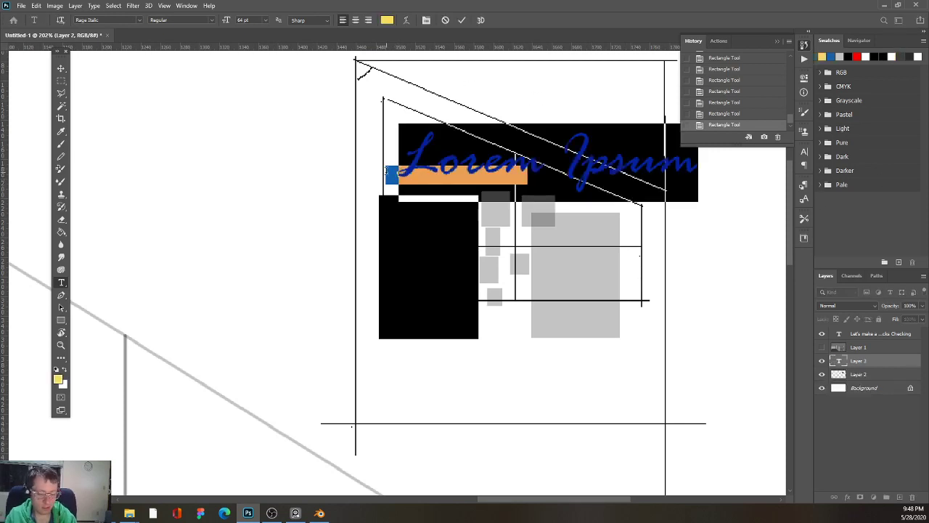
pyautogui.write('gO SPOR')
pyautogui.hotkey('ctrl', 'a')
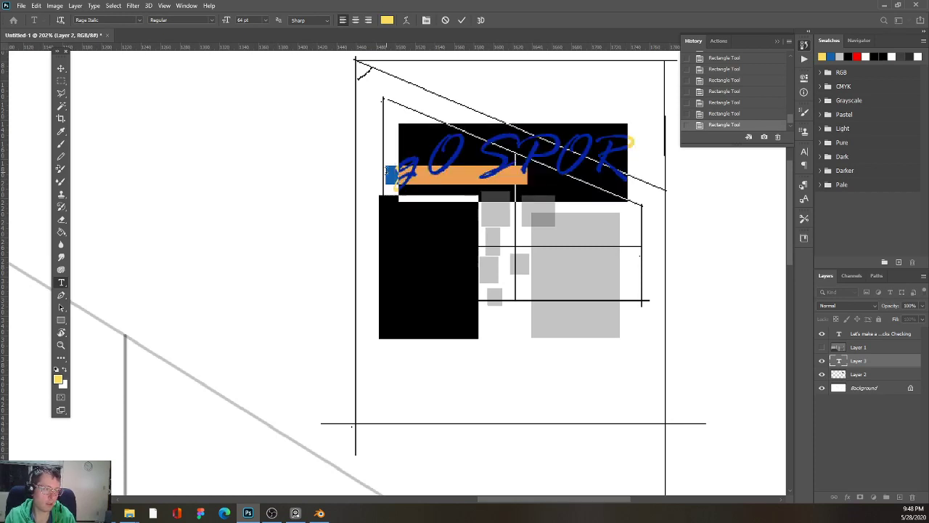
pyautogui.write('Go S')
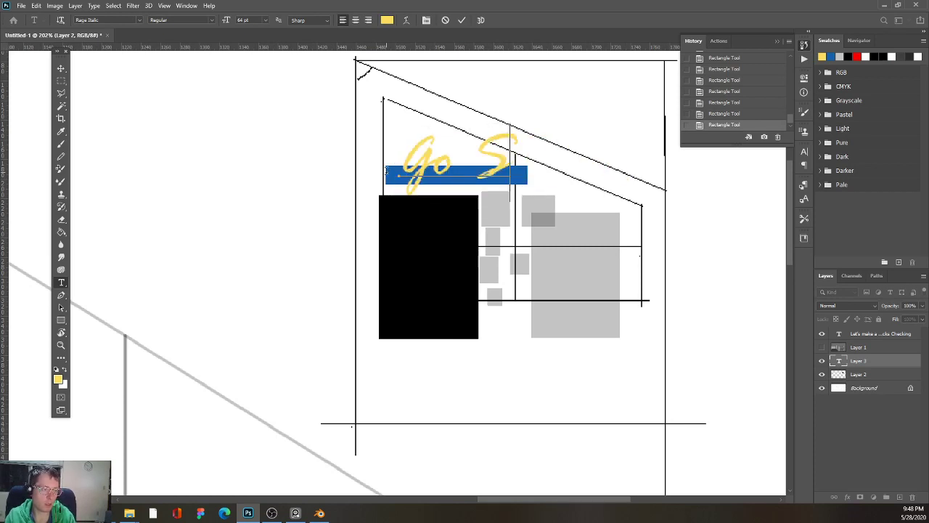
pyautogui.write('ports Team')
# Step: Reduce the banner text to 20 pt and centre it on the blue banner
pyautogui.hotkey('ctrl', 'a')
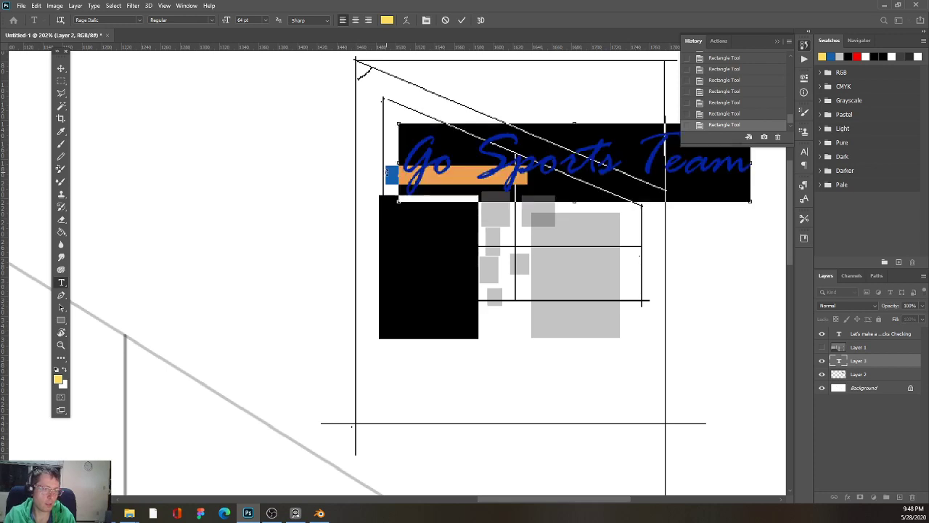
pyautogui.moveTo(227, 20)
pyautogui.mouseDown()
pyautogui.moveTo(214, 25)
pyautogui.moveTo(222, 24)
pyautogui.mouseUp()
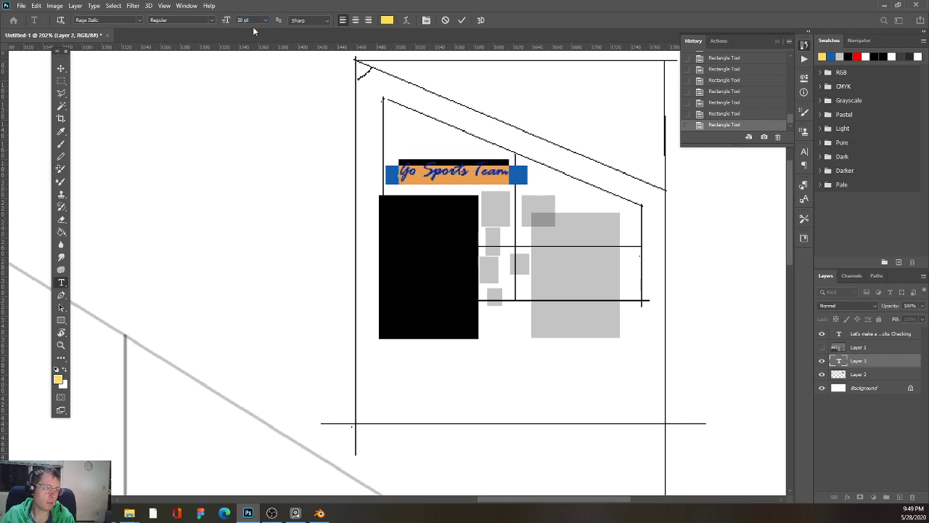
pyautogui.hotkey('ctrl', 'Return')
pyautogui.press('v')
pyautogui.moveTo(449, 186); pyautogui.dragTo(448, 189)
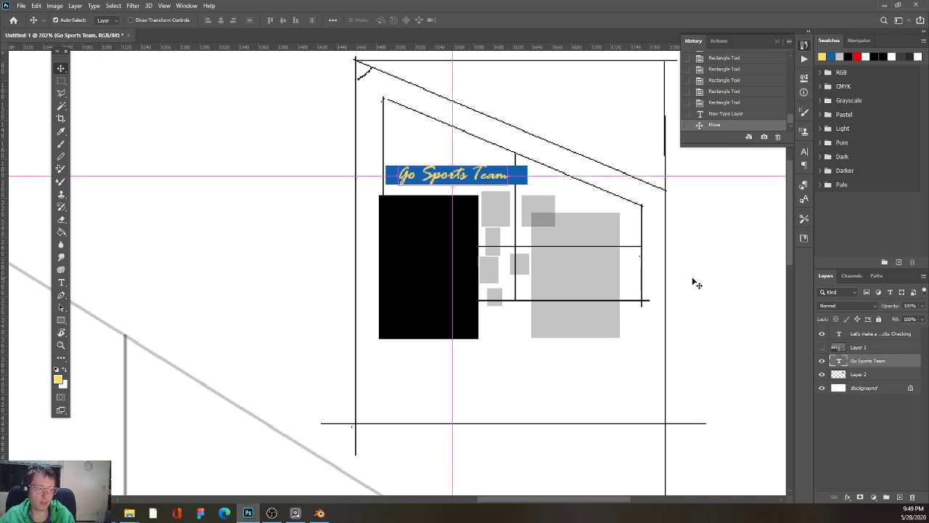
# Step: Paste the poster image, scale it to about 26%, and fit it over the large grey rectangle
pyautogui.hotkey('ctrl', 'v')
pyautogui.hotkey('ctrl', 't')
pyautogui.scroll(-2, 517, 288)
pyautogui.scroll(-1, 517, 288)
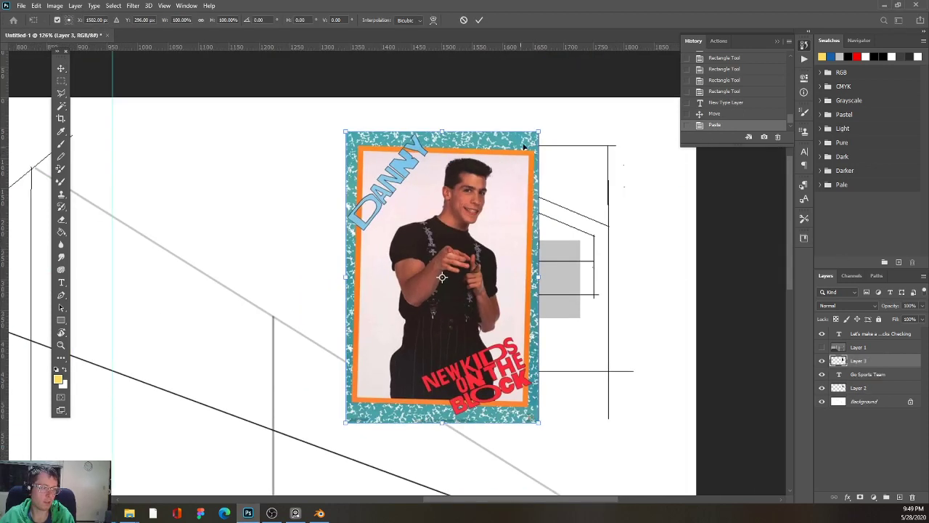
pyautogui.moveTo(539, 131); pyautogui.dragTo(585, 266)
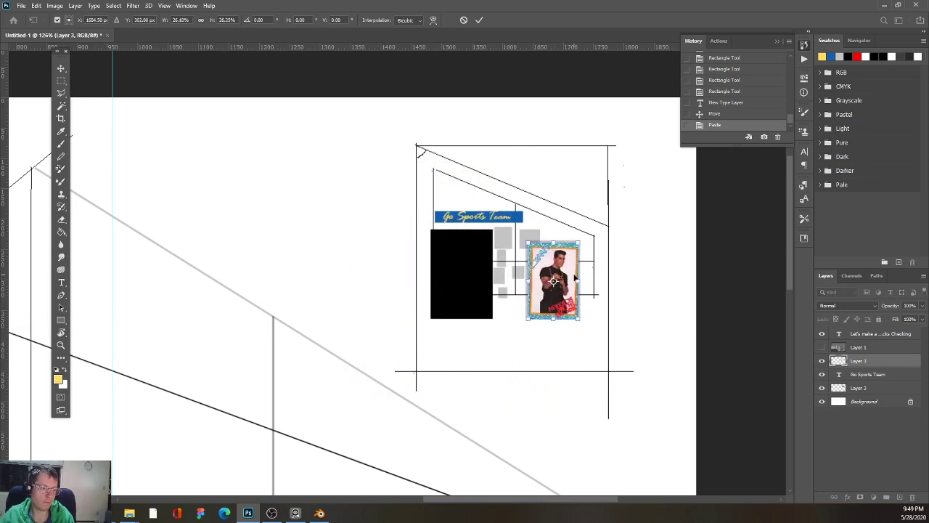
pyautogui.press('Return')
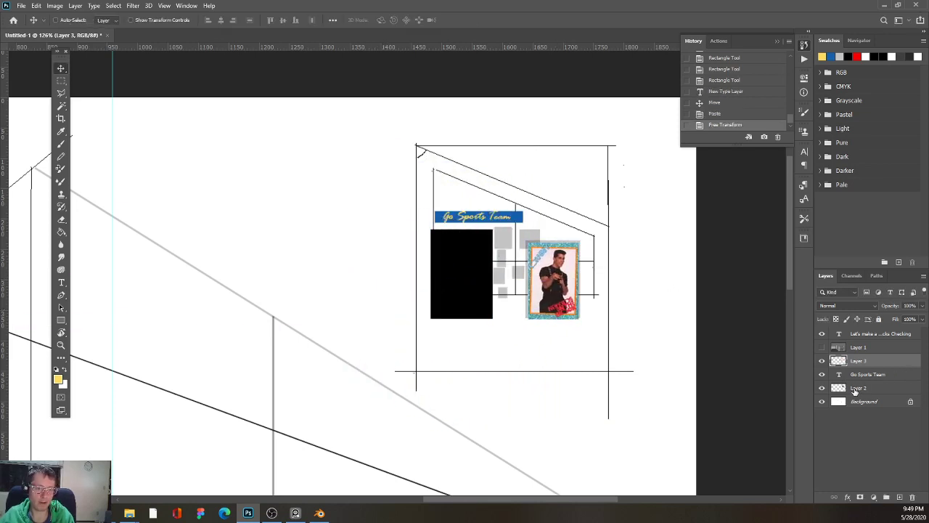
# Step: Merge the poster, text and wall sketch layers into one, and toggle the merged layer's visibility to check it
pyautogui.scroll(-2, 778, 384)
pyautogui.keyDown('shift'); pyautogui.click(833, 387); pyautogui.keyUp('shift')
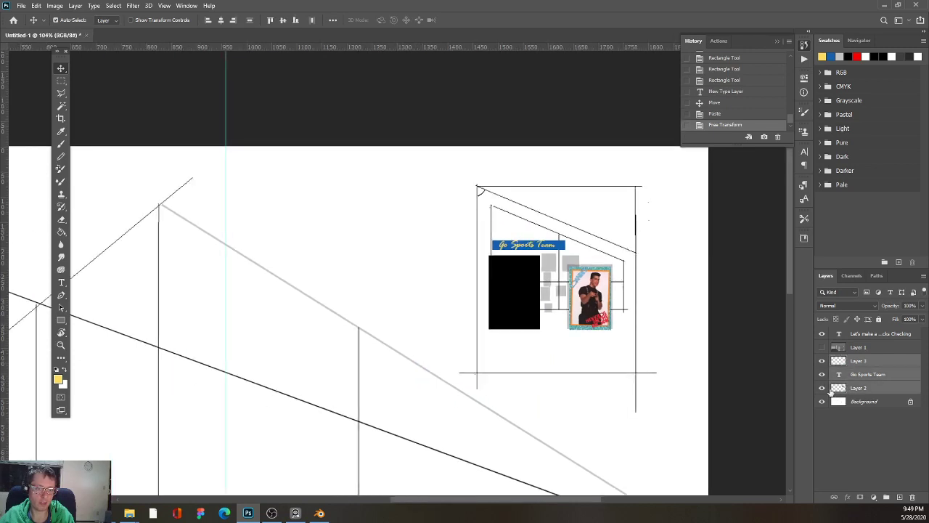
pyautogui.hotkey('ctrl', 'e')
pyautogui.click(821, 360)
pyautogui.click(820, 360)
pyautogui.scroll(-2, 678, 328)
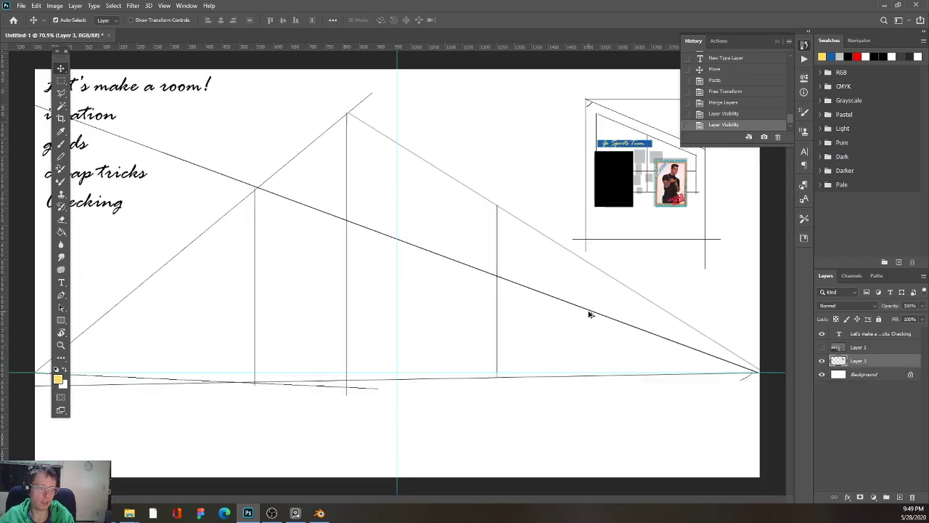
# Step: Free-transform the merged wall sketch and move it onto the perspective wall just right of the tall corner line
pyautogui.hotkey('ctrl', 't')
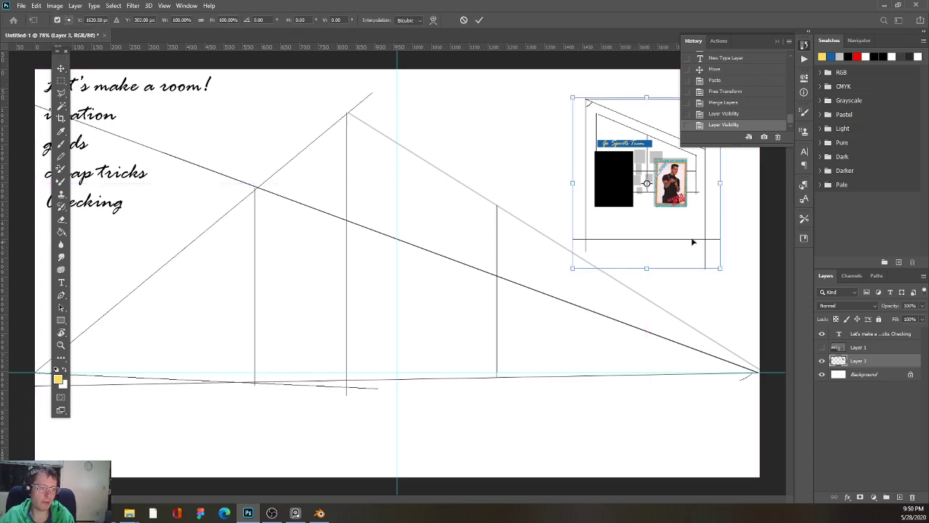
pyautogui.moveTo(686, 213); pyautogui.dragTo(458, 316)
pyautogui.rightClick(458, 315)
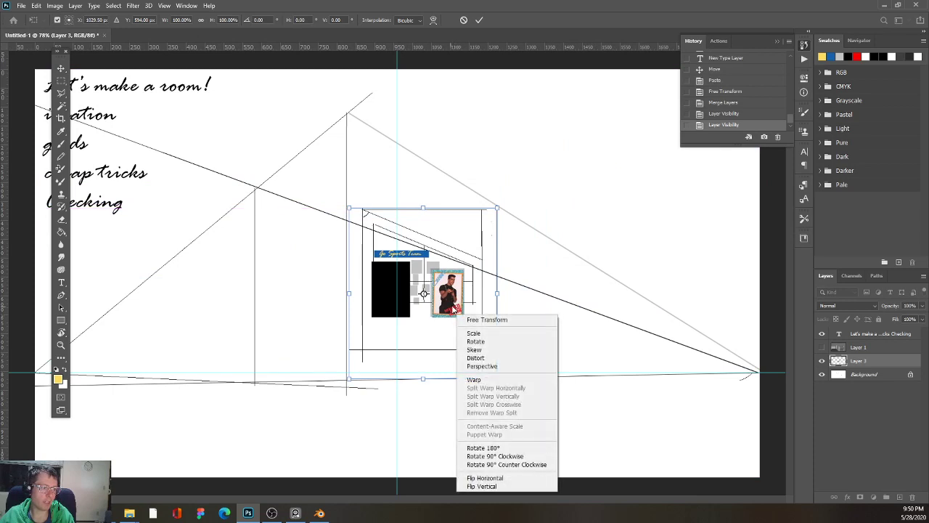
pyautogui.click(474, 379)
pyautogui.rightClick(434, 356)
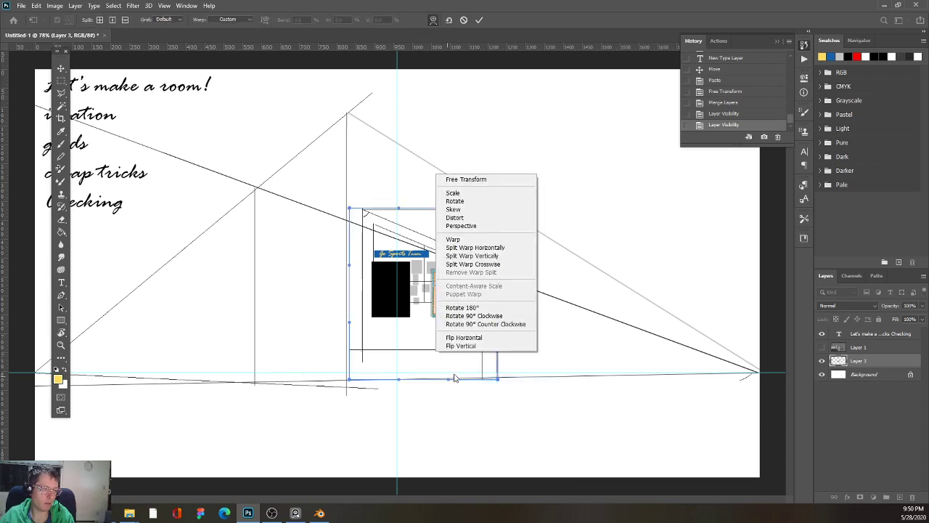
# Step: Distort the wall sketch so its corners match the perspective wall's top and bottom lines, and apply the transform
pyautogui.click(462, 218)
pyautogui.moveTo(348, 385); pyautogui.dragTo(346, 384)
pyautogui.moveTo(349, 211); pyautogui.dragTo(348, 114)
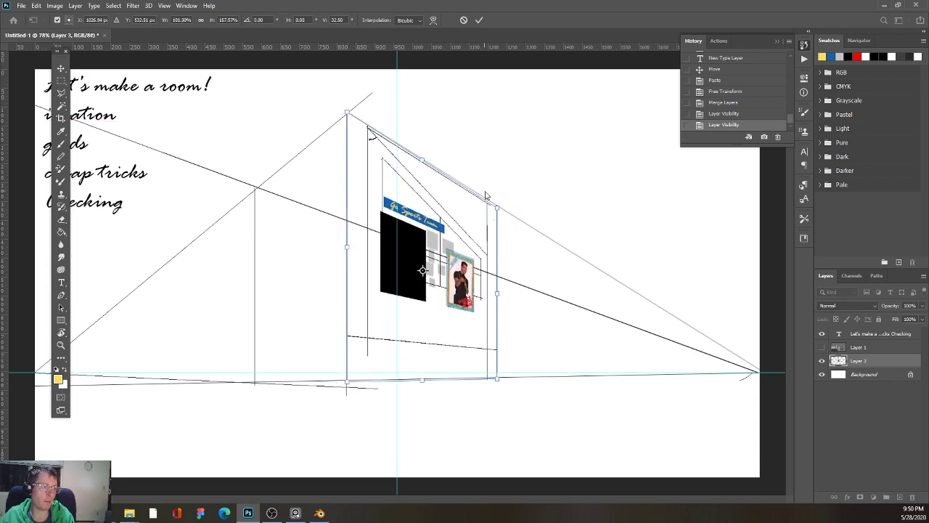
pyautogui.moveTo(497, 209)
pyautogui.mouseDown()
pyautogui.moveTo(502, 202)
pyautogui.moveTo(506, 214)
pyautogui.mouseUp()
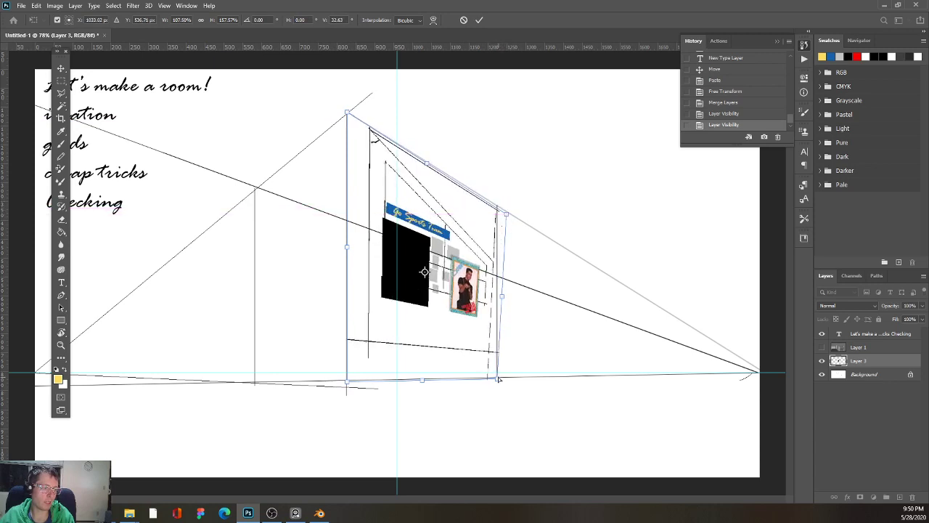
pyautogui.moveTo(498, 378); pyautogui.dragTo(507, 380)
pyautogui.press('Return')
pyautogui.scroll(1, 444, 293)
pyautogui.scroll(-5, 464, 305)
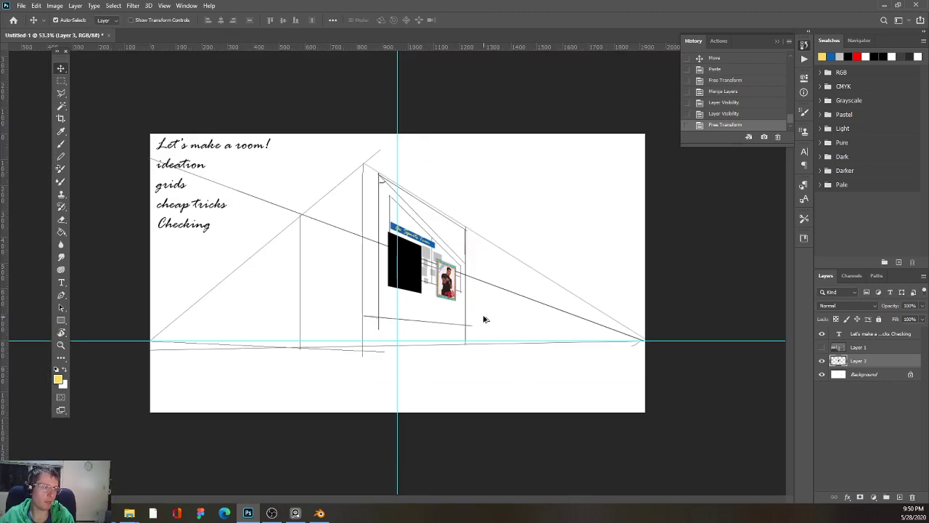
# Step: Examine the perspective drawing and toggle the visibility of Layer 1 to compare it with the grey 3D room render
pyautogui.scroll(2, 397, 273)
pyautogui.press('b')
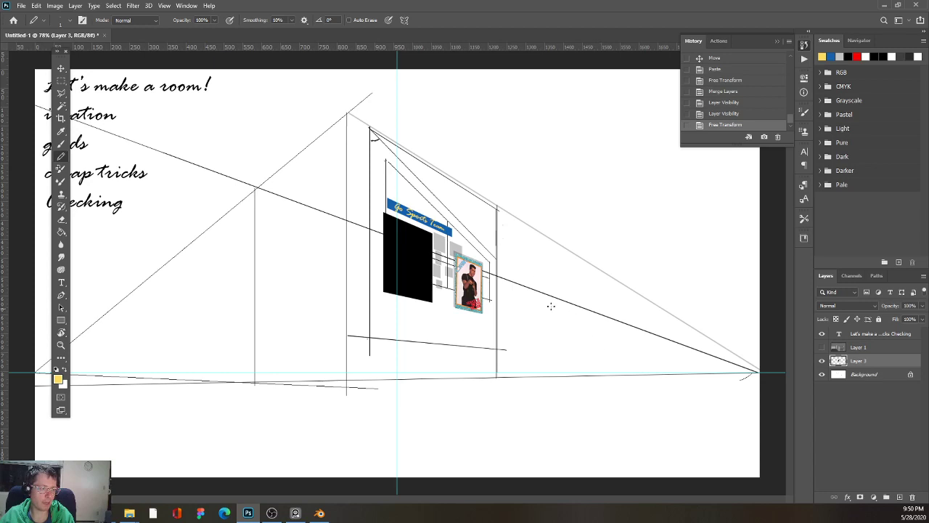
pyautogui.scroll(-2, 493, 344)
pyautogui.scroll(3, 494, 344)
pyautogui.scroll(-3, 494, 344)
pyautogui.scroll(1, 494, 344)
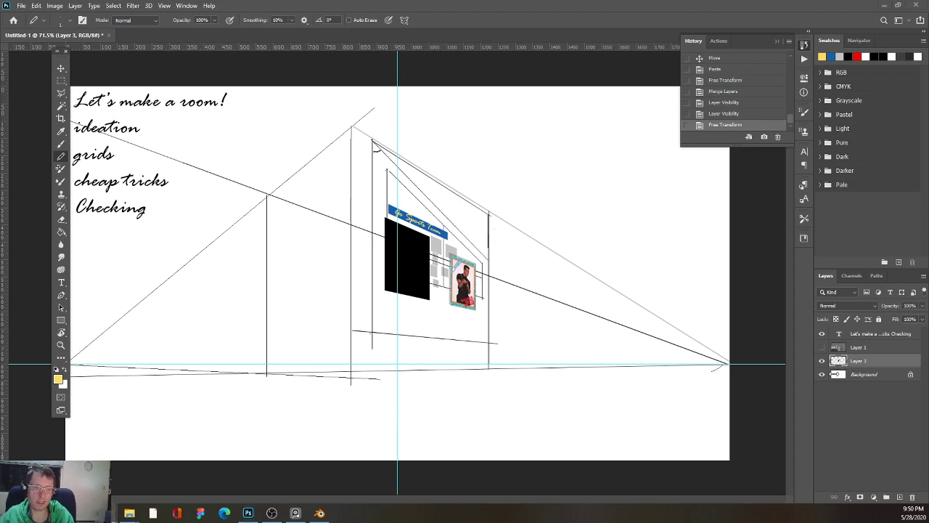
pyautogui.click(822, 347)
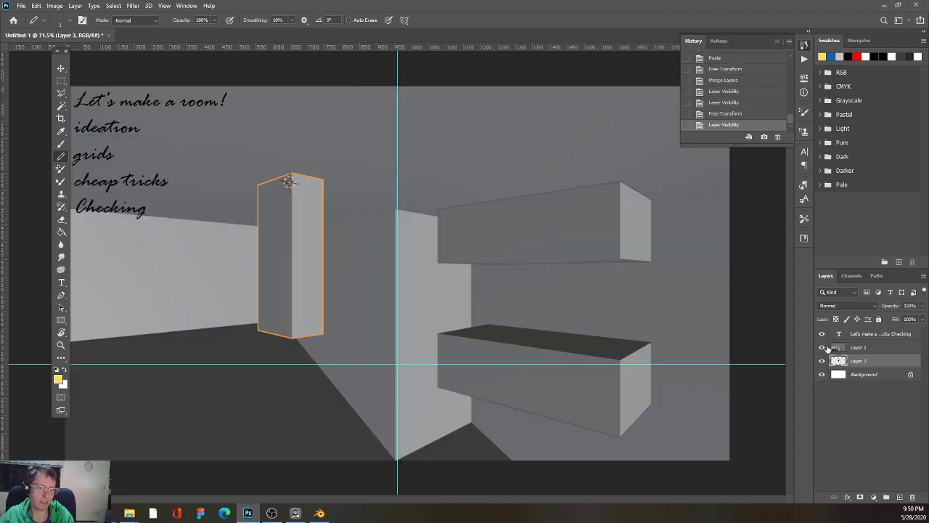
pyautogui.click(822, 347)
pyautogui.click(823, 347)
pyautogui.click(823, 347)
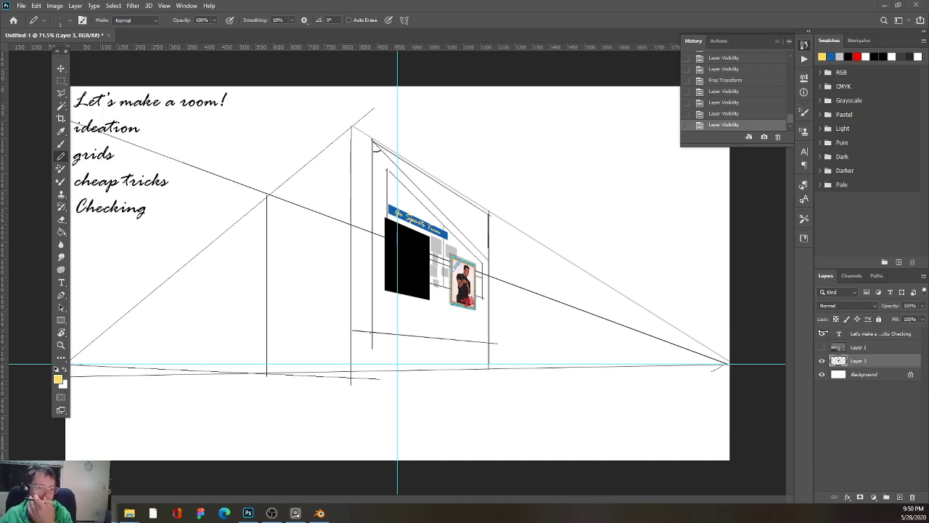
# Step: Sketch loose yellow pencil guide strokes fanning from the left vanishing point across the room and over the right side
pyautogui.scroll(-5, 559, 359)
pyautogui.scroll(3, 530, 354)
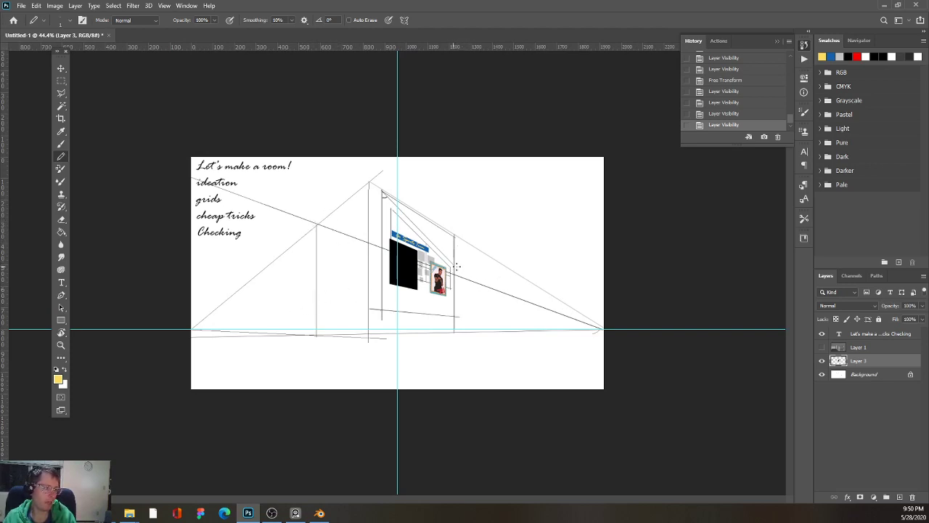
pyautogui.moveTo(462, 263); pyautogui.dragTo(545, 255)
pyautogui.moveTo(514, 259); pyautogui.dragTo(575, 249)
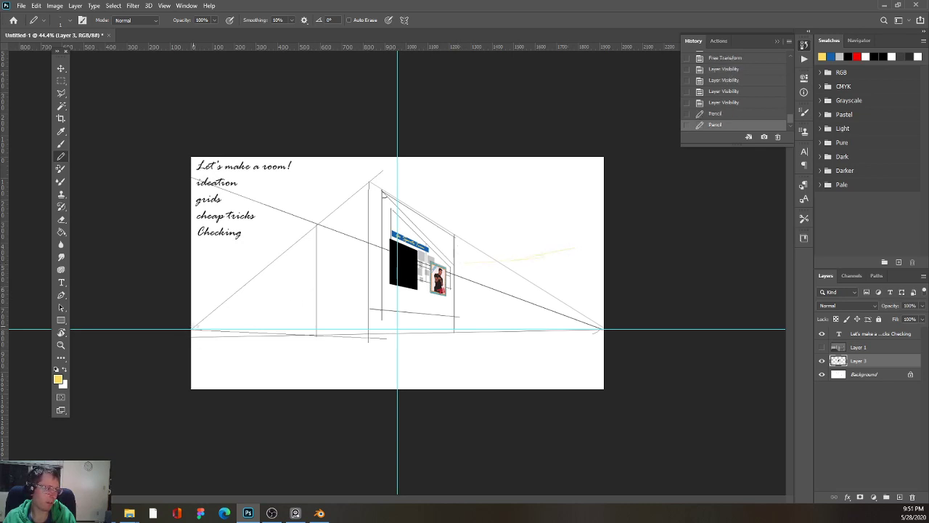
pyautogui.moveTo(195, 327); pyautogui.dragTo(289, 302)
pyautogui.moveTo(521, 248); pyautogui.dragTo(578, 248)
pyautogui.moveTo(537, 255); pyautogui.dragTo(599, 245)
pyautogui.moveTo(269, 324); pyautogui.dragTo(359, 293)
pyautogui.moveTo(476, 272); pyautogui.dragTo(535, 261)
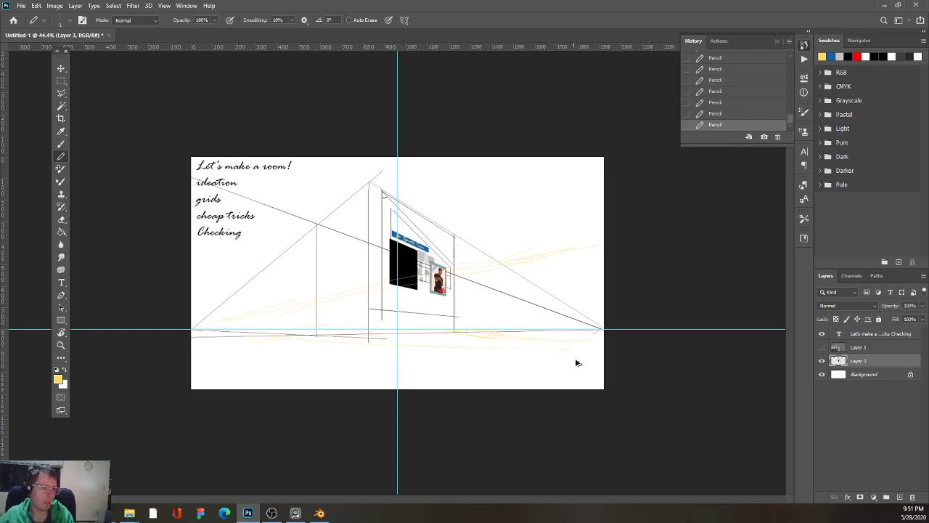
# Step: With the Line tool, draw yellow perspective lines fanning from the right vanishing point down across the floor
pyautogui.hotkey('ctrl', '+')
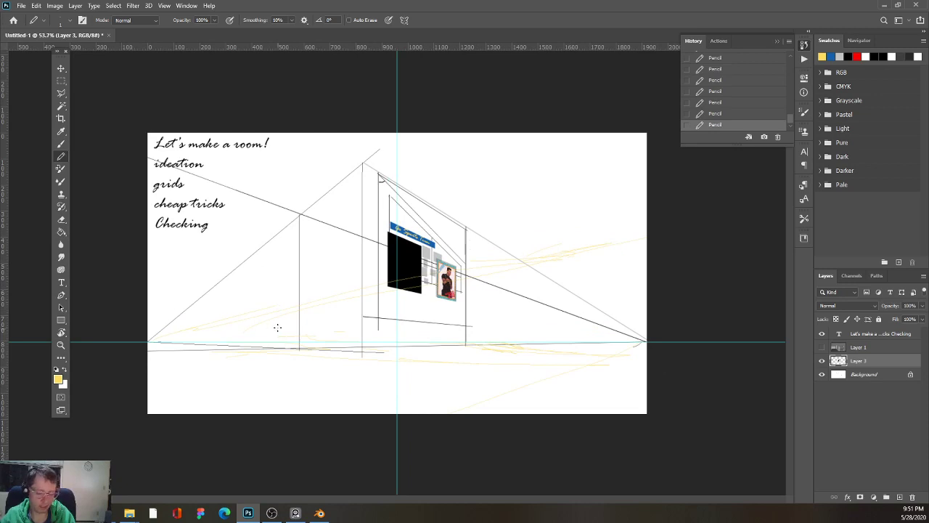
pyautogui.press('s')
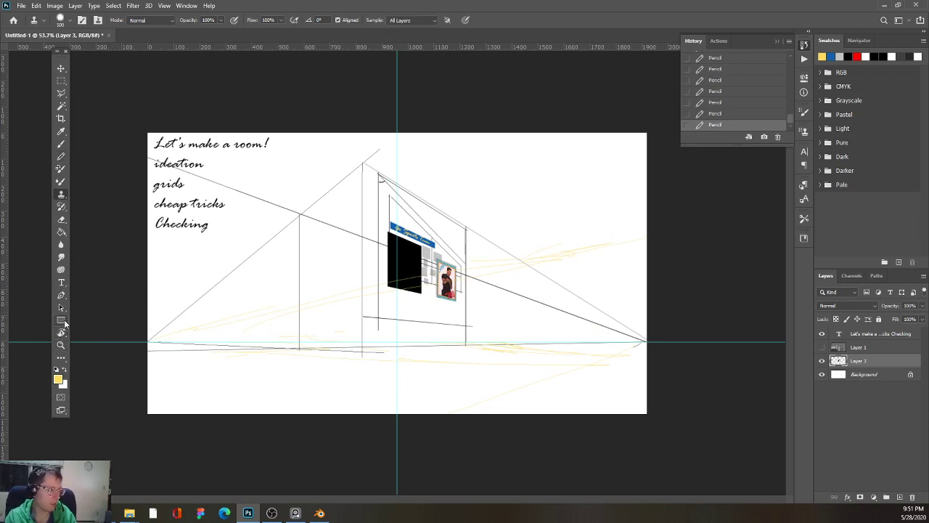
pyautogui.click(61, 320)
pyautogui.click(82, 358)
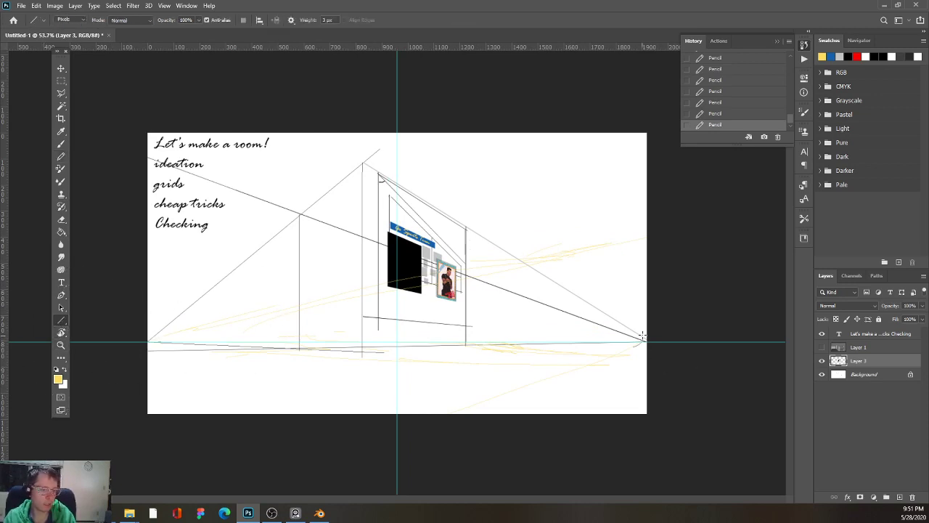
pyautogui.moveTo(643, 343)
pyautogui.mouseDown()
pyautogui.moveTo(514, 414)
pyautogui.moveTo(548, 443)
pyautogui.moveTo(573, 357)
pyautogui.moveTo(321, 377)
pyautogui.mouseUp()
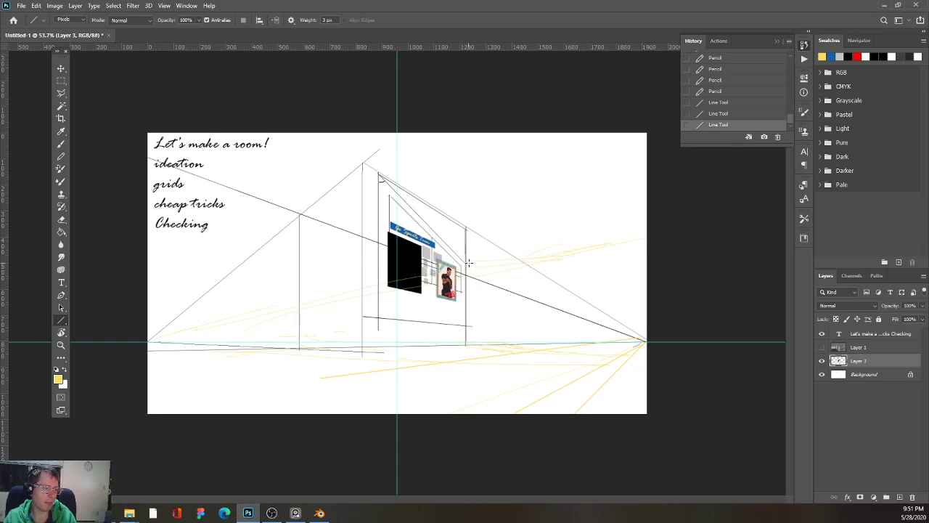
# Step: Draw yellow lines from the left vanishing point across the room's right side and up to the wall's top corner, reinforcing the ceiling edge
pyautogui.moveTo(669, 218); pyautogui.dragTo(145, 341)
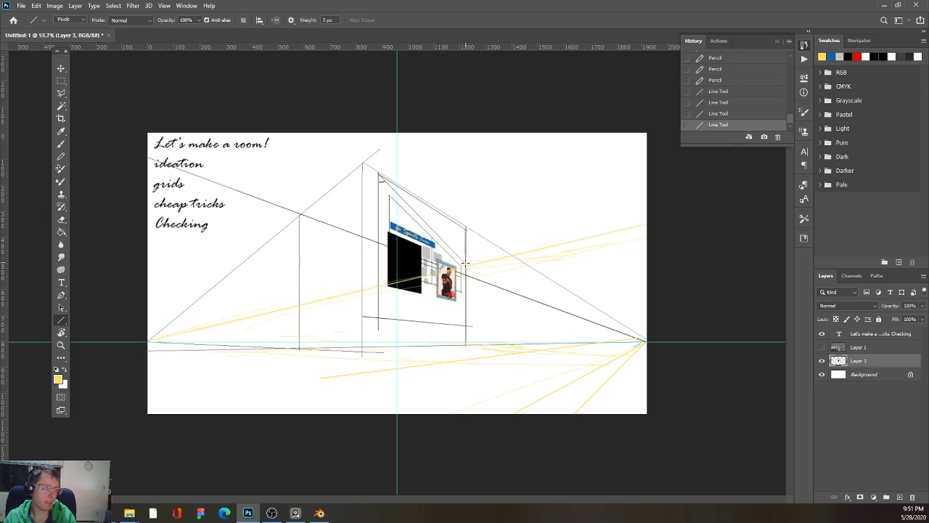
pyautogui.moveTo(469, 260); pyautogui.dragTo(645, 220)
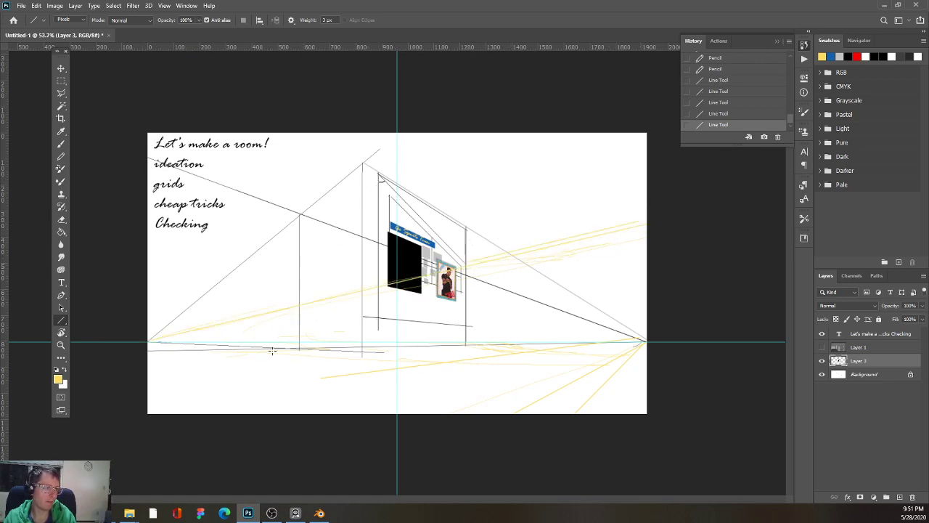
pyautogui.moveTo(148, 341); pyautogui.dragTo(452, 108)
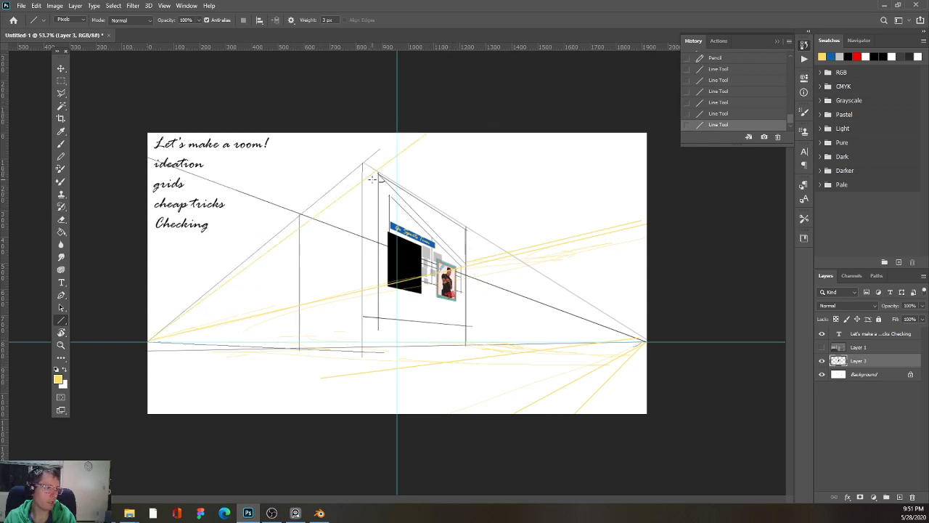
pyautogui.moveTo(376, 177); pyautogui.dragTo(313, 220)
pyautogui.moveTo(373, 179); pyautogui.dragTo(307, 224)
# Step: Draw short yellow verticals beside the left wall's edge and several yellow lines from the right vanishing point across the left wall
pyautogui.moveTo(322, 347); pyautogui.dragTo(321, 255)
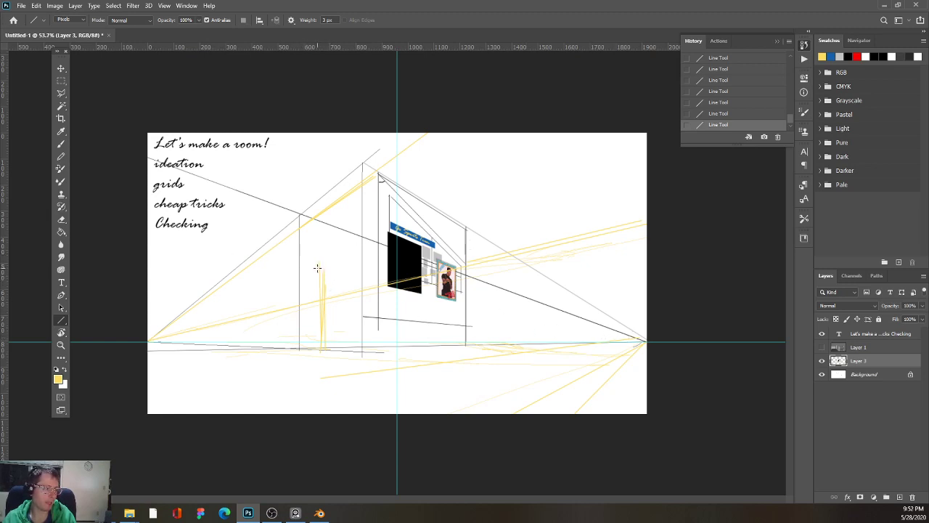
pyautogui.moveTo(643, 341); pyautogui.dragTo(124, 224)
pyautogui.moveTo(642, 341); pyautogui.dragTo(89, 314)
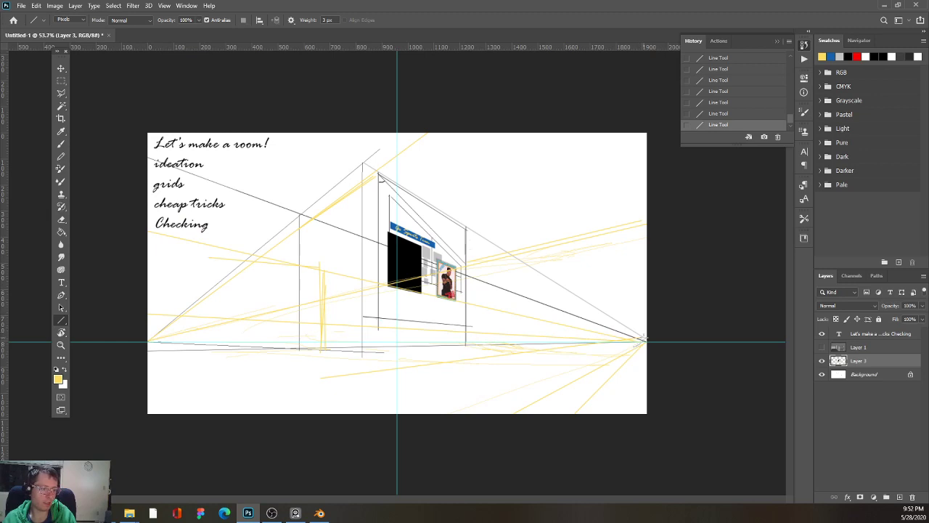
pyautogui.moveTo(642, 339); pyautogui.dragTo(81, 295)
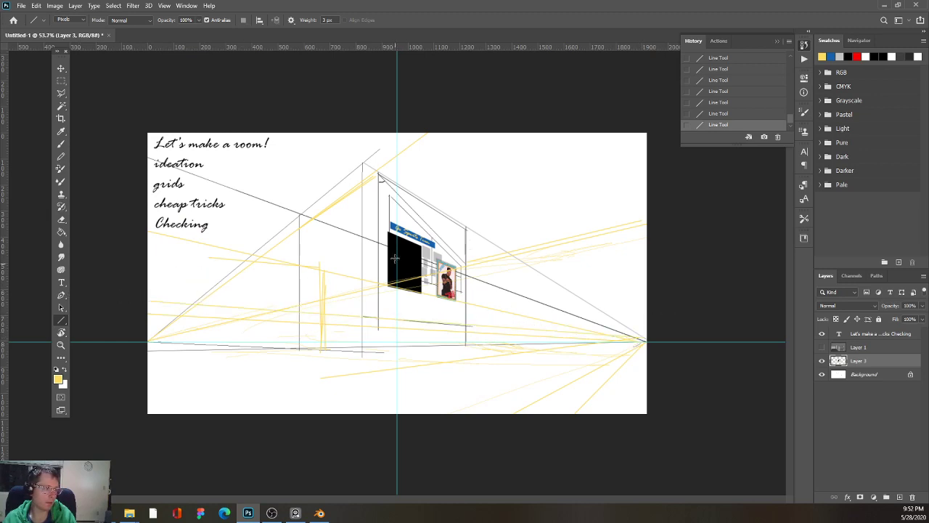
pyautogui.moveTo(646, 342); pyautogui.dragTo(116, 186)
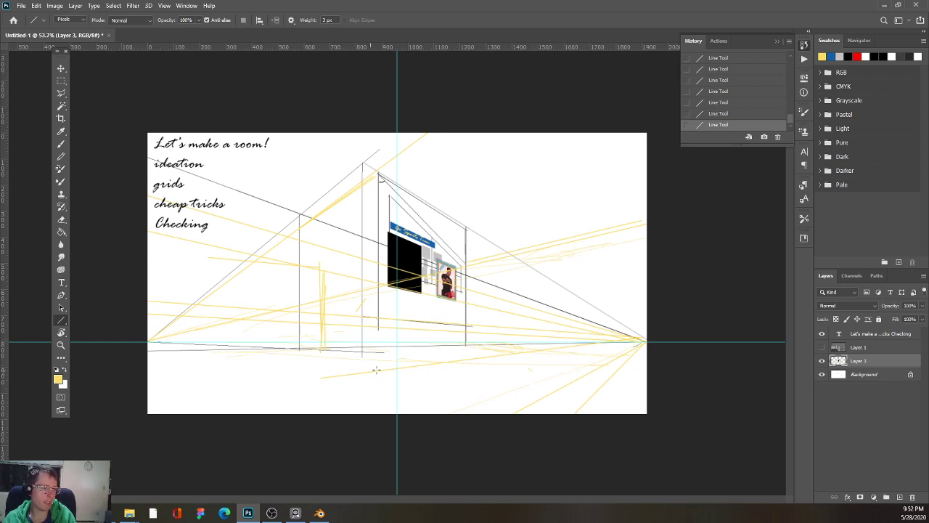
# Step: Add near-horizontal yellow lines across the foreground floor and a short vertical line near their right end
pyautogui.moveTo(494, 375)
pyautogui.mouseDown()
pyautogui.moveTo(345, 363)
pyautogui.moveTo(405, 379)
pyautogui.moveTo(358, 375)
pyautogui.moveTo(448, 379)
pyautogui.moveTo(298, 380)
pyautogui.mouseUp()
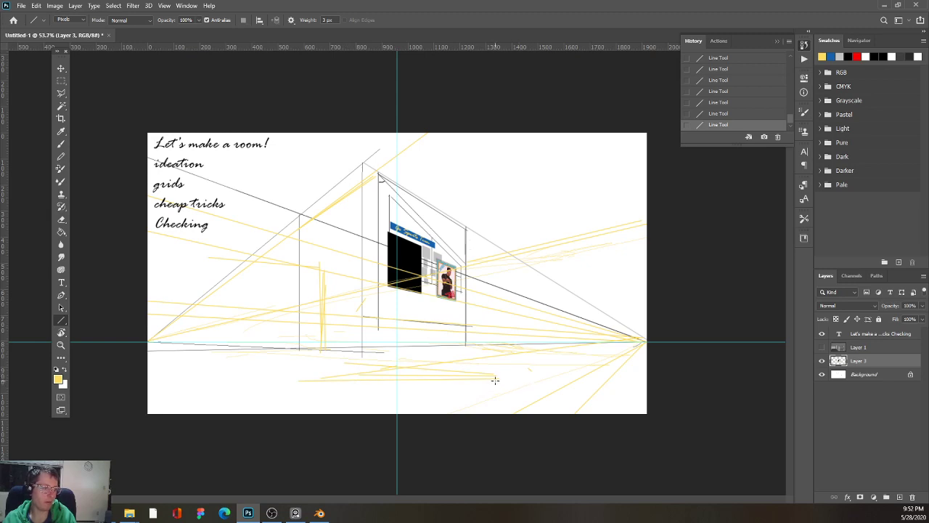
pyautogui.moveTo(572, 391); pyautogui.dragTo(218, 389)
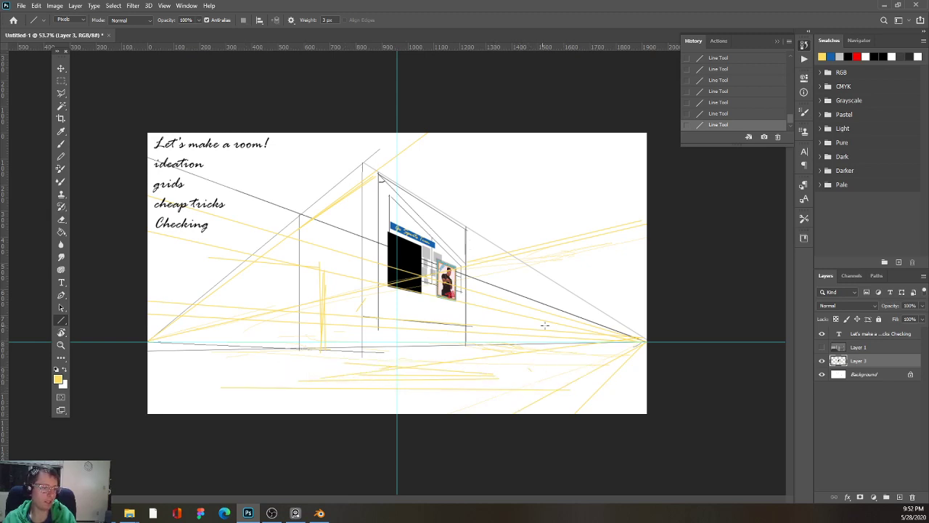
pyautogui.moveTo(553, 339); pyautogui.dragTo(511, 343)
pyautogui.moveTo(526, 390)
pyautogui.mouseDown()
pyautogui.moveTo(529, 342)
pyautogui.moveTo(518, 341)
pyautogui.mouseUp()
# Step: Rough in a crouching figure's curved back and head with the yellow Pencil on the right foreground floor
pyautogui.press('b')
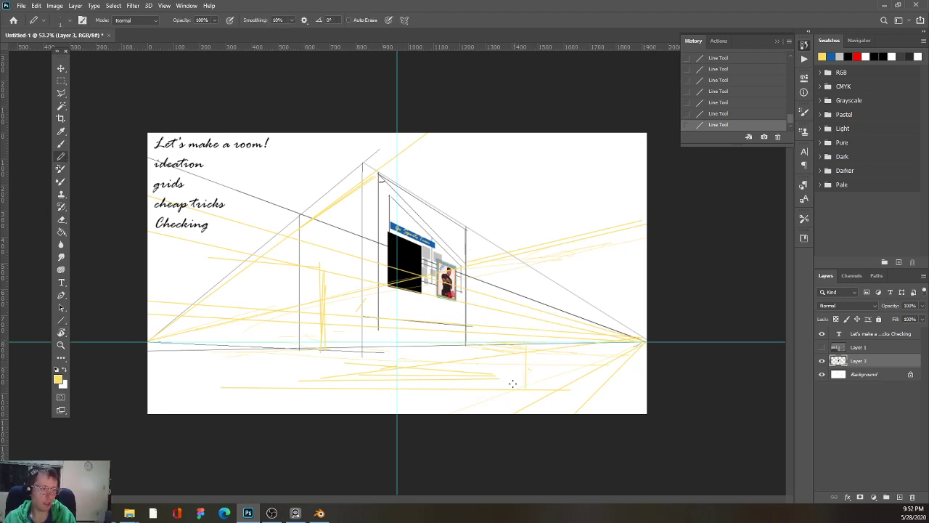
pyautogui.moveTo(535, 381)
pyautogui.mouseDown()
pyautogui.moveTo(591, 373)
pyautogui.moveTo(580, 399)
pyautogui.mouseUp()
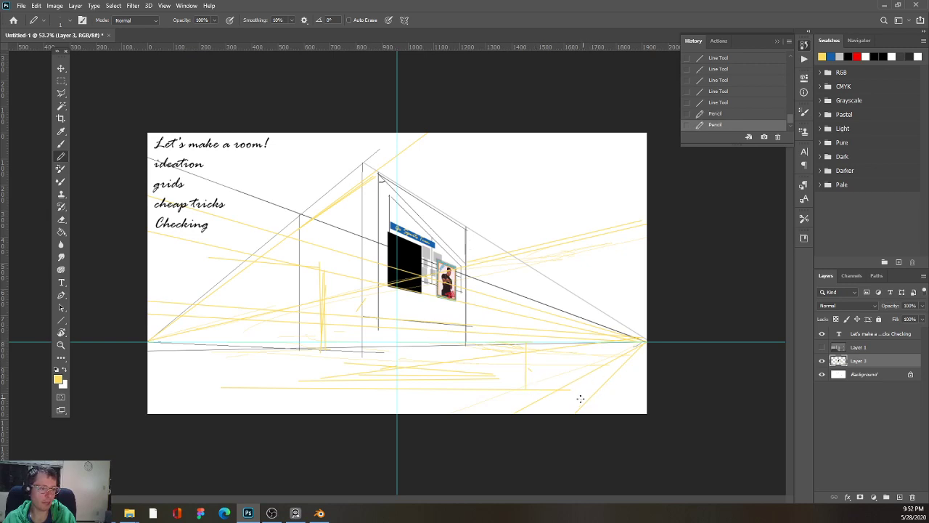
pyautogui.click(570, 391)
pyautogui.click(571, 386)
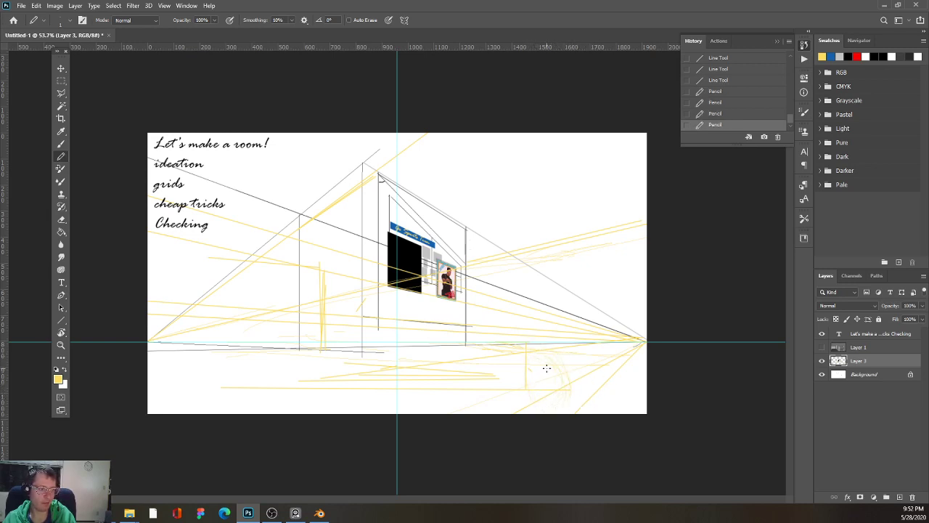
pyautogui.click(546, 368)
pyautogui.click(536, 349)
pyautogui.click(528, 348)
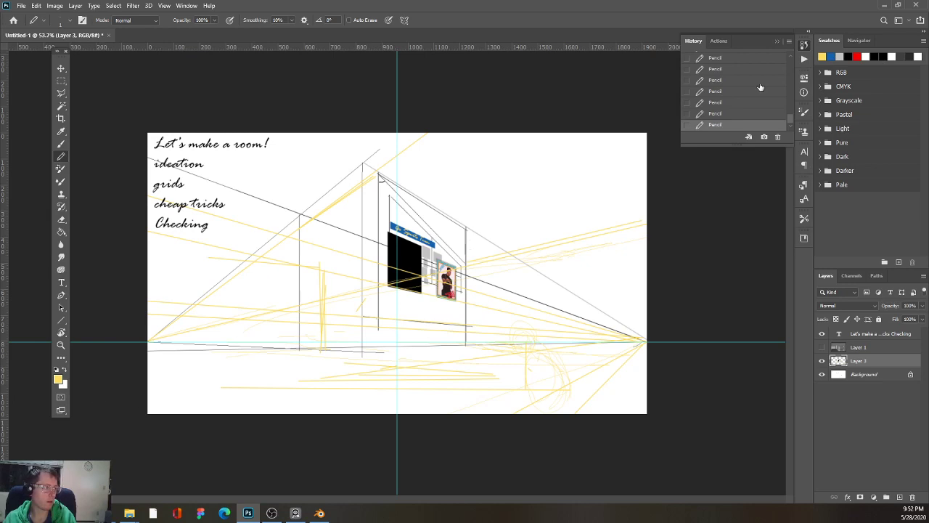
# Step: Pick the dark brown swatch from the Darker group and sketch the crouching figure over its yellow rough
pyautogui.click(821, 73)
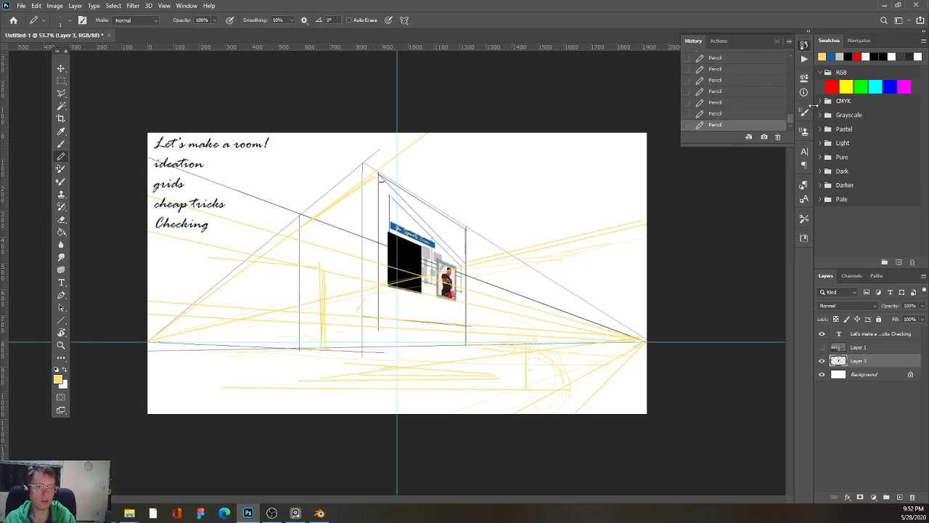
pyautogui.click(820, 101)
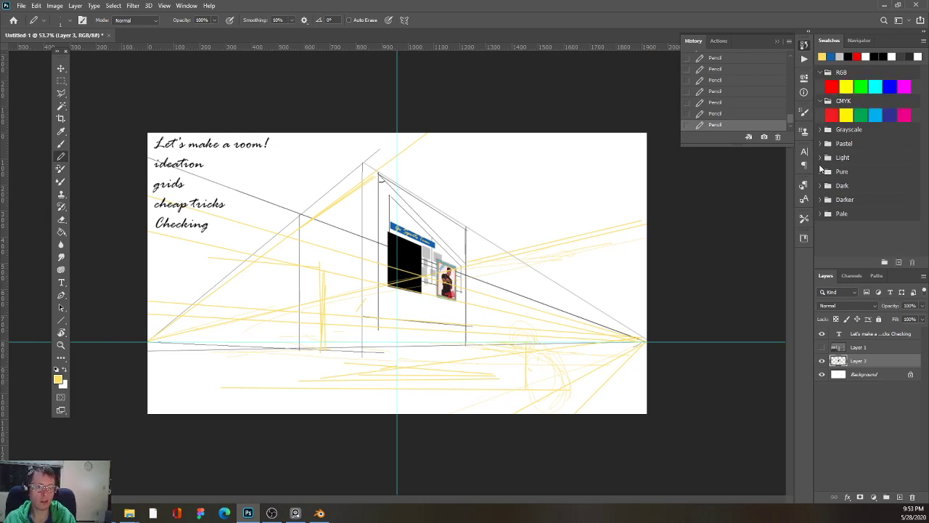
pyautogui.click(821, 200)
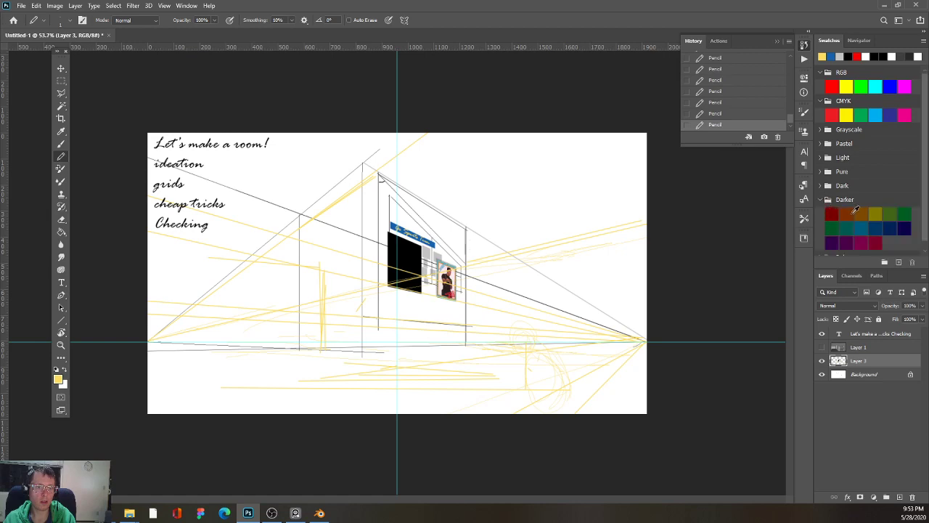
pyautogui.click(849, 214)
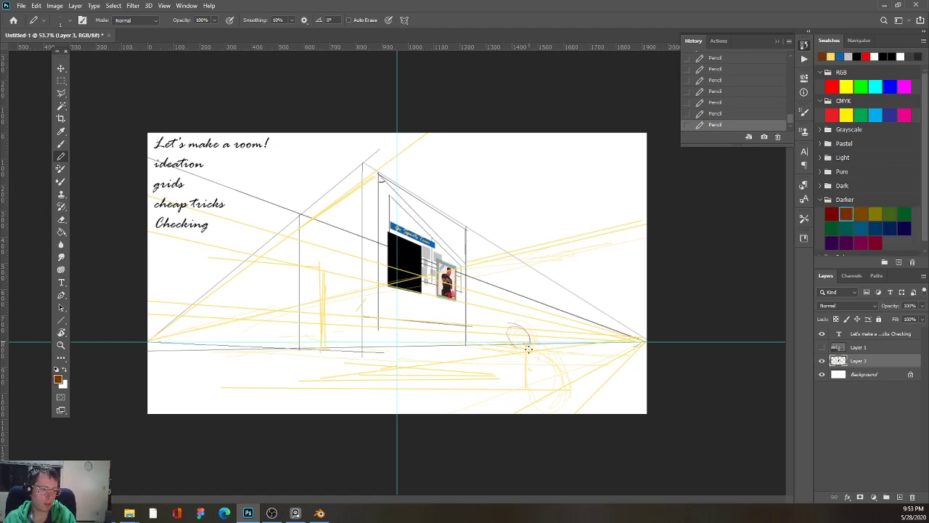
pyautogui.moveTo(528, 349)
pyautogui.mouseDown()
pyautogui.moveTo(511, 328)
pyautogui.moveTo(563, 383)
pyautogui.moveTo(543, 359)
pyautogui.moveTo(524, 367)
pyautogui.moveTo(530, 355)
pyautogui.moveTo(514, 382)
pyautogui.moveTo(533, 375)
pyautogui.moveTo(545, 396)
pyautogui.moveTo(529, 382)
pyautogui.moveTo(543, 395)
pyautogui.moveTo(547, 365)
pyautogui.moveTo(557, 397)
pyautogui.moveTo(544, 353)
pyautogui.moveTo(530, 357)
pyautogui.moveTo(537, 330)
pyautogui.moveTo(527, 338)
pyautogui.moveTo(518, 329)
pyautogui.moveTo(515, 384)
pyautogui.moveTo(535, 378)
pyautogui.moveTo(525, 353)
pyautogui.moveTo(505, 384)
pyautogui.moveTo(490, 369)
pyautogui.moveTo(504, 366)
pyautogui.moveTo(504, 384)
pyautogui.moveTo(527, 377)
pyautogui.moveTo(521, 388)
pyautogui.moveTo(521, 379)
pyautogui.moveTo(552, 400)
pyautogui.moveTo(497, 396)
pyautogui.moveTo(501, 389)
pyautogui.moveTo(516, 407)
pyautogui.moveTo(561, 392)
pyautogui.mouseUp()
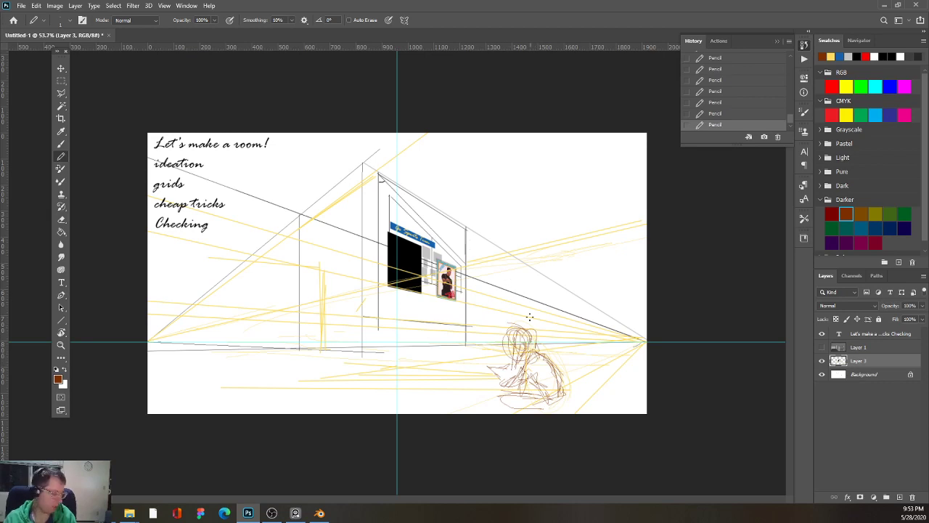
pyautogui.moveTo(529, 406); pyautogui.dragTo(522, 402)
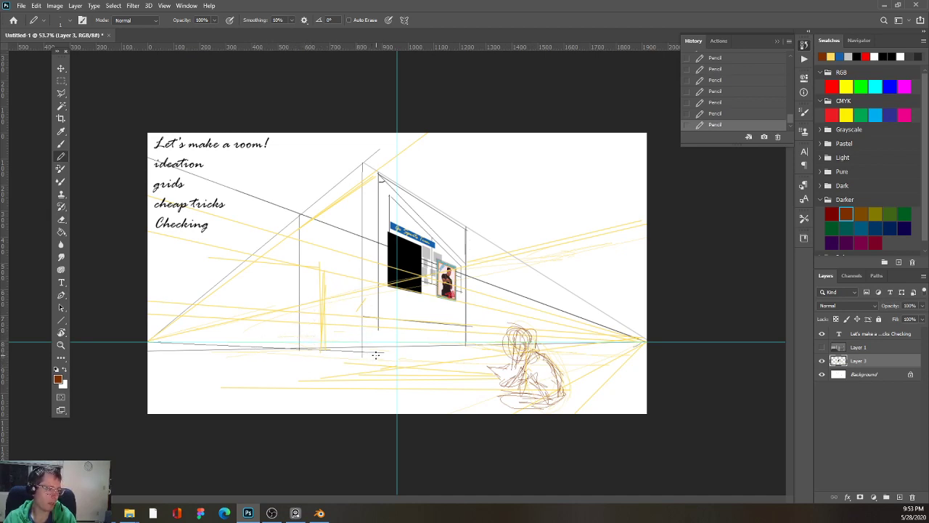
# Step: Pencil brown strokes at the base of the tall corner line and sketch a standing figure behind the crouching one
pyautogui.moveTo(363, 350)
pyautogui.mouseDown()
pyautogui.moveTo(365, 325)
pyautogui.moveTo(376, 327)
pyautogui.mouseUp()
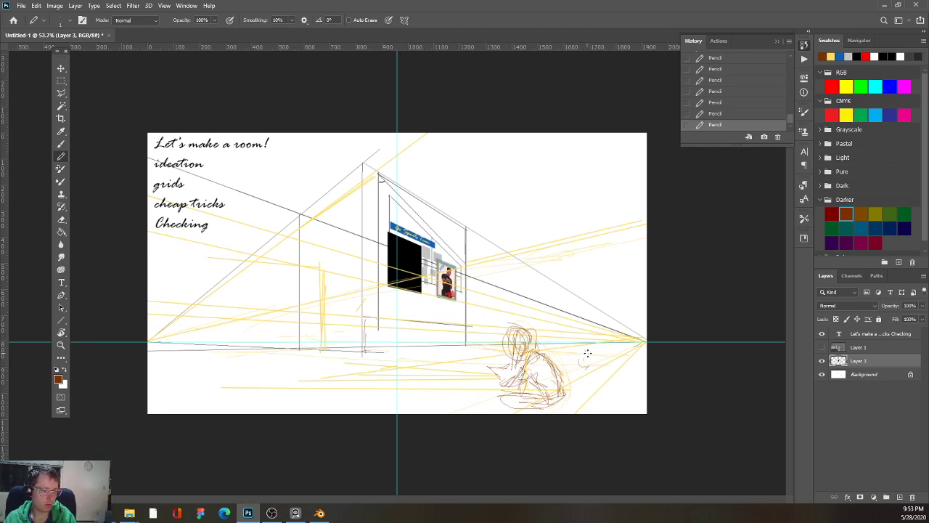
pyautogui.moveTo(589, 338)
pyautogui.mouseDown()
pyautogui.moveTo(583, 367)
pyautogui.moveTo(597, 377)
pyautogui.moveTo(590, 354)
pyautogui.mouseUp()
pyautogui.moveTo(599, 309)
pyautogui.mouseDown()
pyautogui.moveTo(597, 341)
pyautogui.moveTo(605, 330)
pyautogui.mouseUp()
pyautogui.moveTo(602, 291)
pyautogui.mouseDown()
pyautogui.moveTo(602, 320)
pyautogui.moveTo(581, 298)
pyautogui.moveTo(598, 299)
pyautogui.moveTo(591, 272)
pyautogui.moveTo(586, 286)
pyautogui.mouseUp()
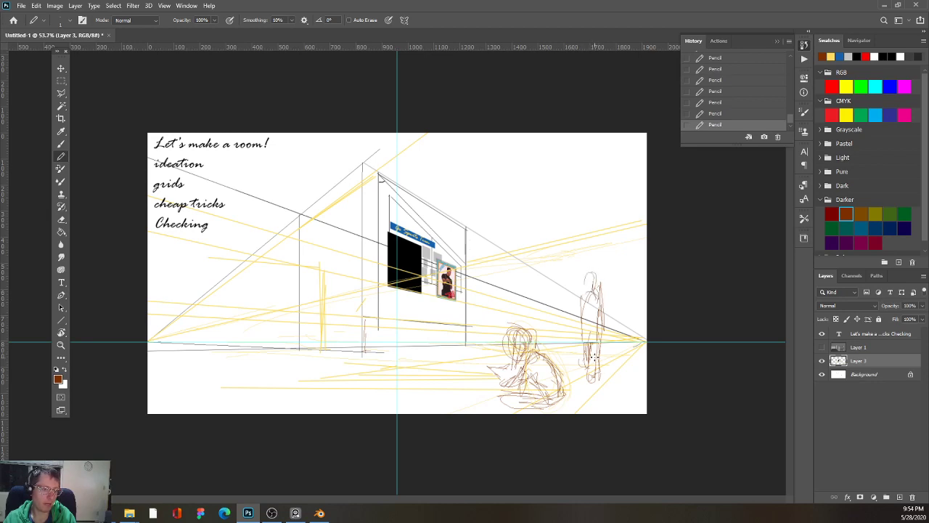
pyautogui.moveTo(594, 275)
pyautogui.mouseDown()
pyautogui.moveTo(589, 263)
pyautogui.moveTo(593, 289)
pyautogui.mouseUp()
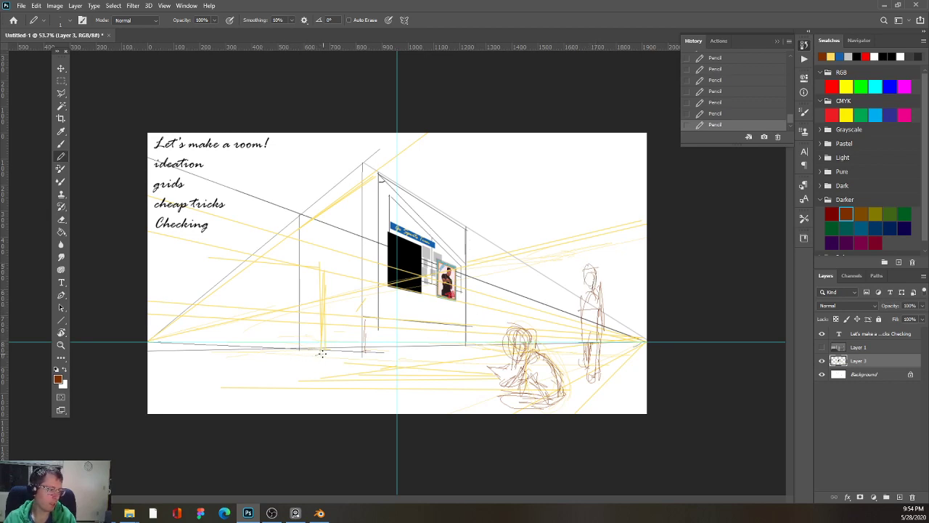
# Step: Sketch a brown shelf-like box around the left wall's vertical edge, with its top lines following the right vanishing point
pyautogui.moveTo(322, 354); pyautogui.dragTo(318, 319)
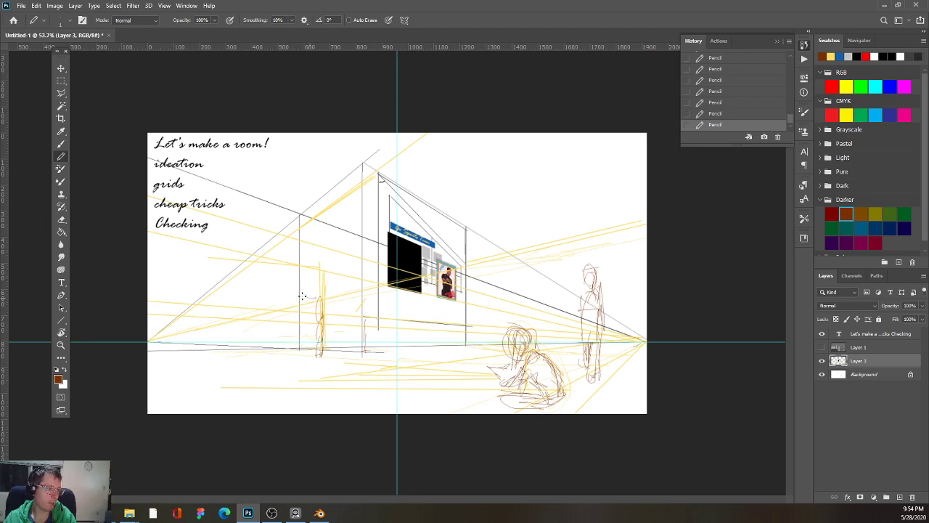
pyautogui.moveTo(302, 297)
pyautogui.mouseDown()
pyautogui.moveTo(257, 294)
pyautogui.moveTo(313, 305)
pyautogui.moveTo(245, 277)
pyautogui.moveTo(308, 300)
pyautogui.moveTo(208, 280)
pyautogui.mouseUp()
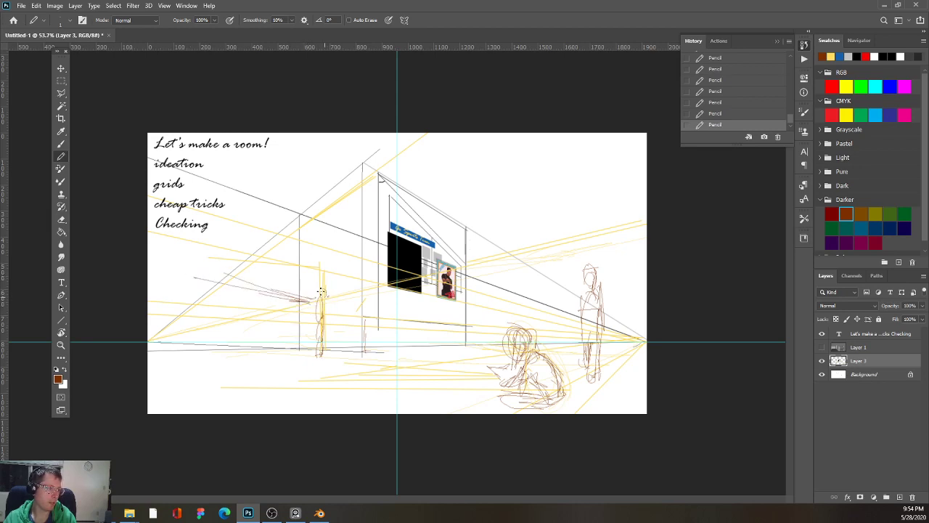
pyautogui.moveTo(294, 276)
pyautogui.mouseDown()
pyautogui.moveTo(291, 352)
pyautogui.moveTo(321, 351)
pyautogui.moveTo(287, 356)
pyautogui.moveTo(332, 357)
pyautogui.moveTo(295, 351)
pyautogui.moveTo(310, 338)
pyautogui.moveTo(300, 337)
pyautogui.moveTo(317, 333)
pyautogui.moveTo(287, 329)
pyautogui.moveTo(315, 328)
pyautogui.moveTo(292, 329)
pyautogui.moveTo(309, 308)
pyautogui.mouseUp()
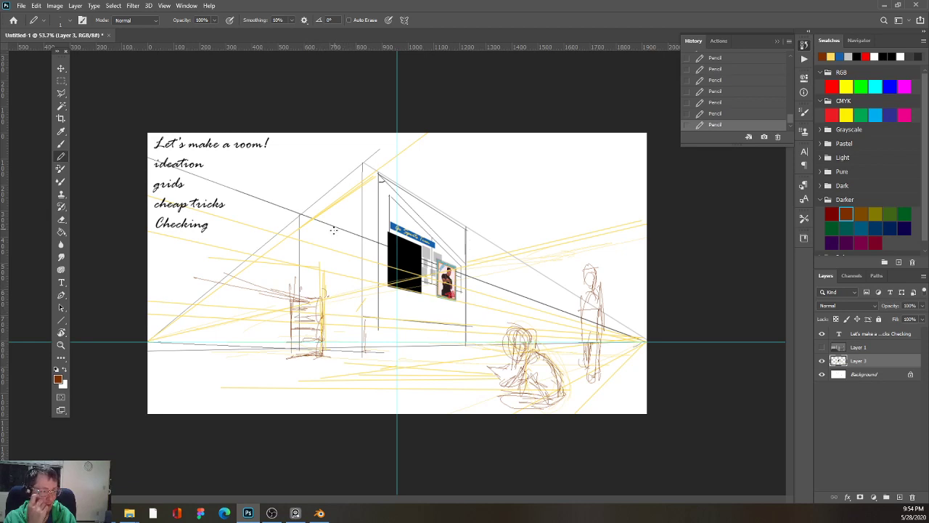
pyautogui.moveTo(310, 294); pyautogui.dragTo(316, 346)
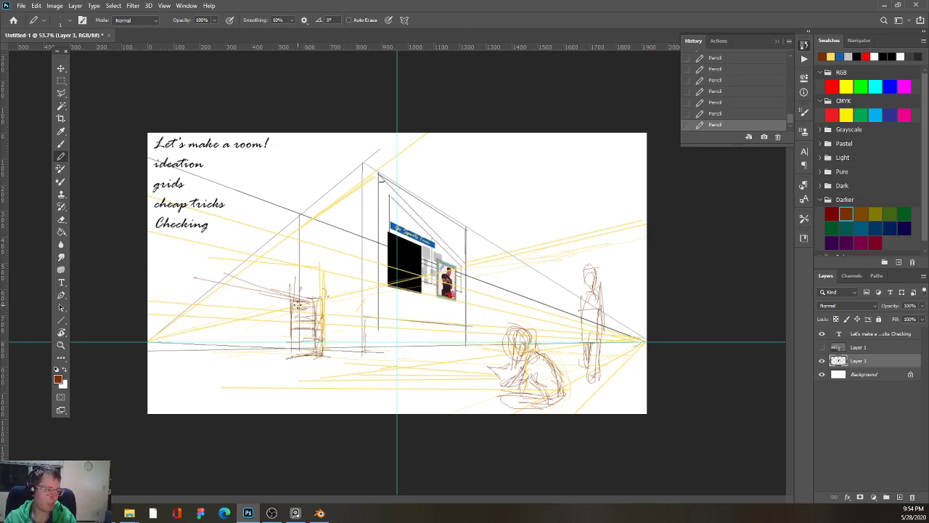
pyautogui.moveTo(295, 303); pyautogui.dragTo(295, 350)
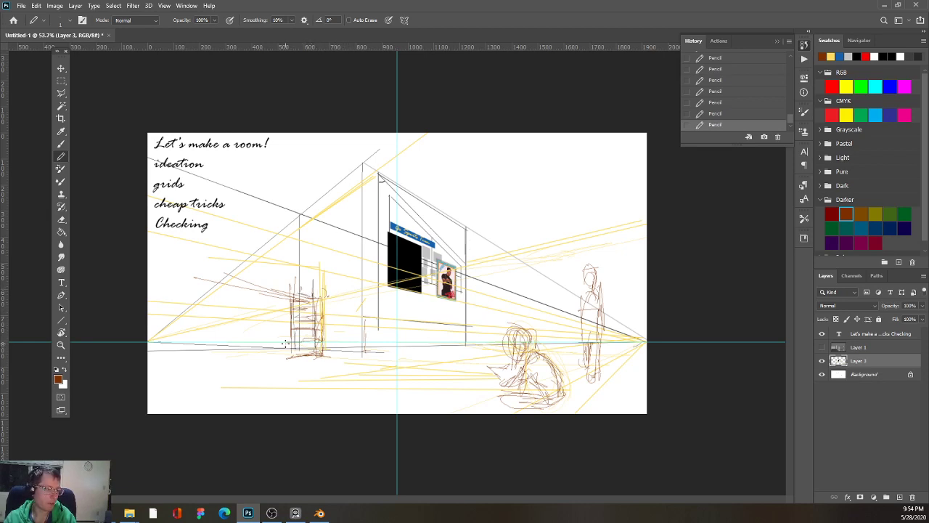
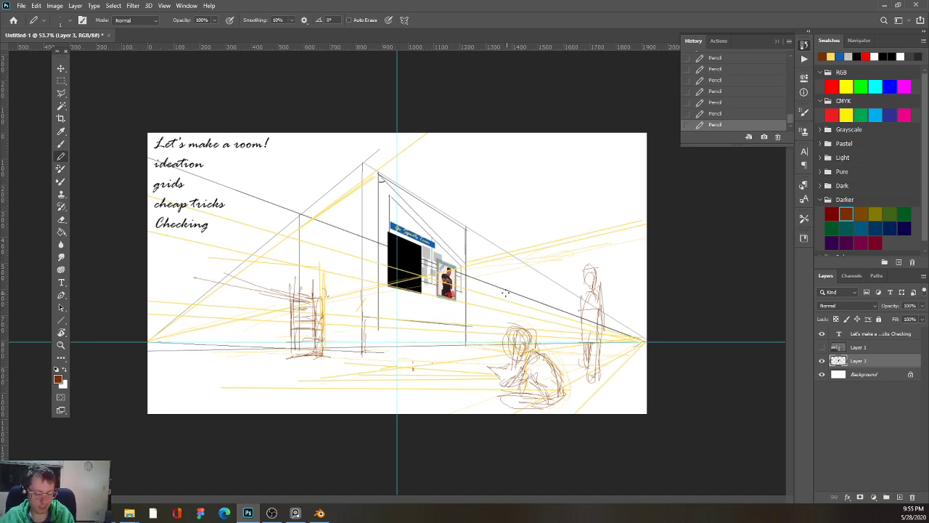
# Step: Show Layer 1 with the 3D room render and rotate it 180 degrees with Free Transform
pyautogui.press('m')
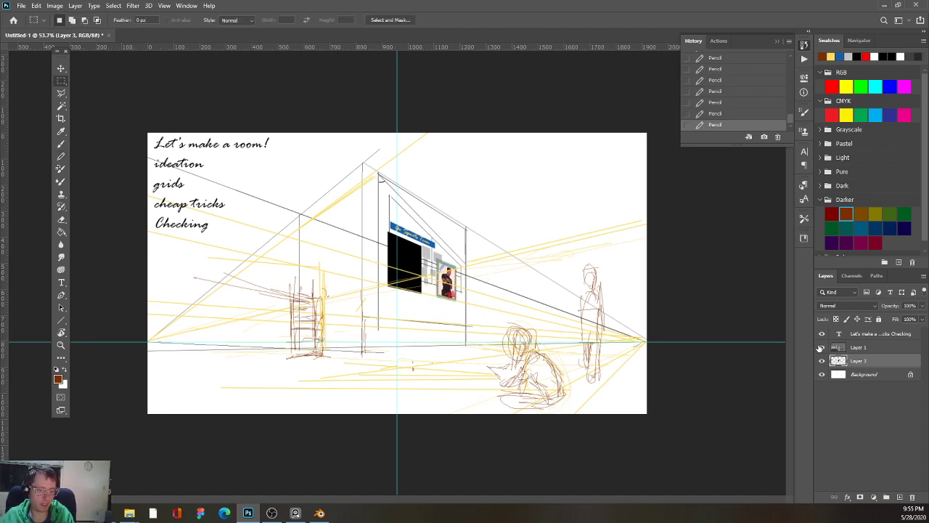
pyautogui.click(822, 347)
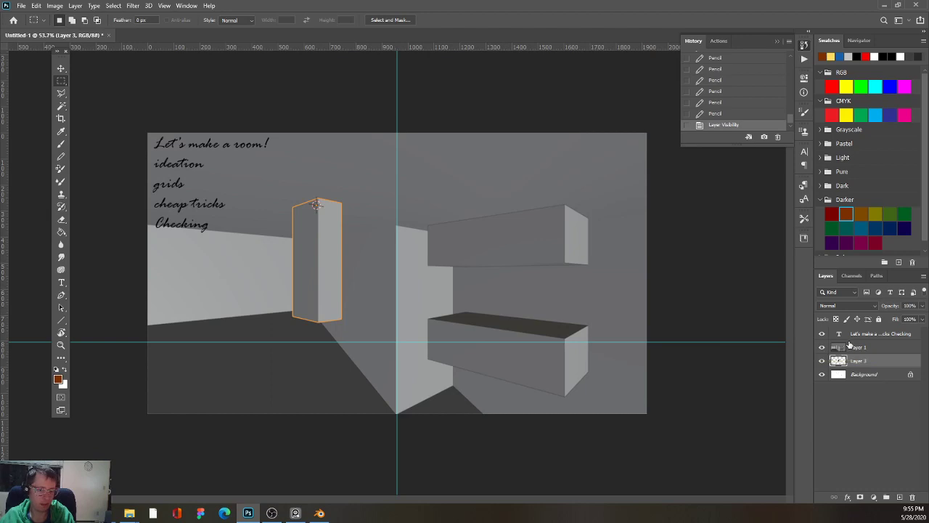
pyautogui.click(849, 336)
pyautogui.click(845, 349)
pyautogui.hotkey('ctrl', 't')
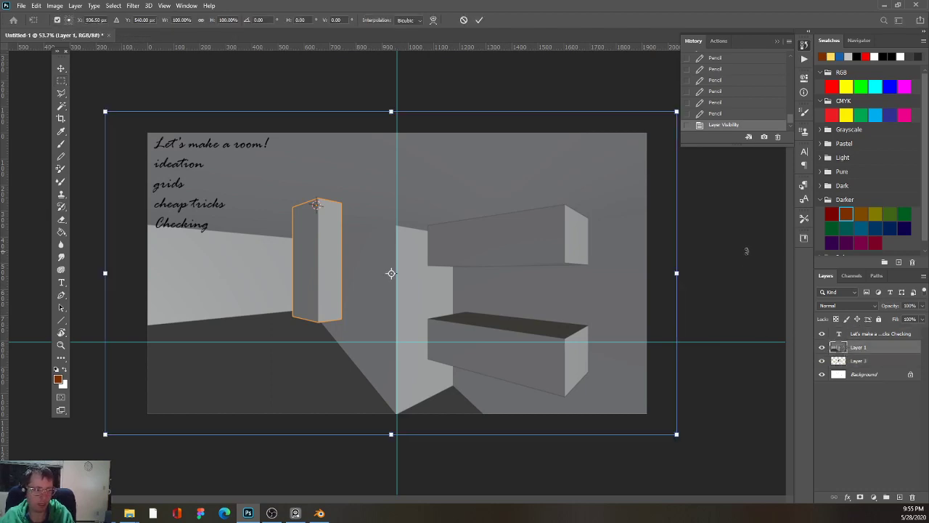
pyautogui.moveTo(746, 253); pyautogui.dragTo(169, 292)
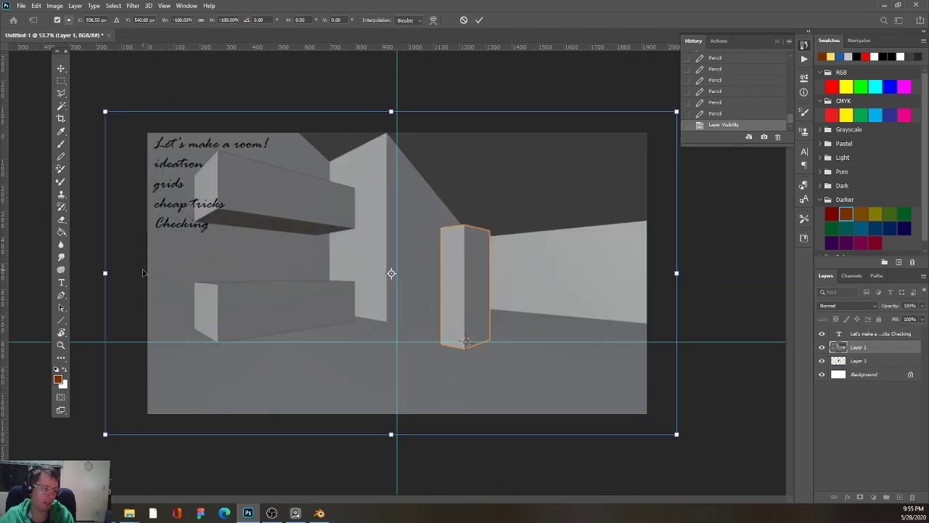
pyautogui.press('Return')
pyautogui.hotkey('ctrl', '+')
pyautogui.hotkey('ctrl', '-')
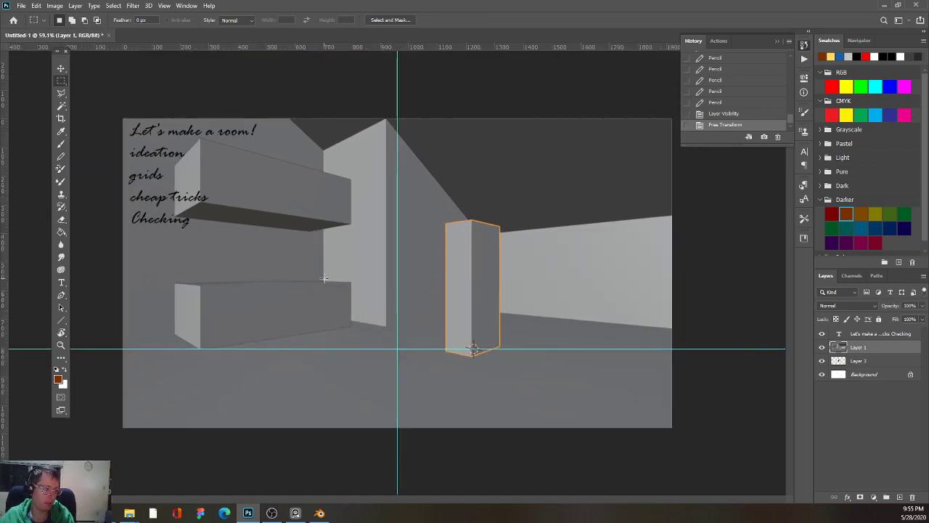
# Step: Try a horizontal brown Pencil line across the rotated render at its eye level, and undo it
pyautogui.moveTo(323, 278); pyautogui.dragTo(338, 293)
pyautogui.hotkey('ctrl', 'z')
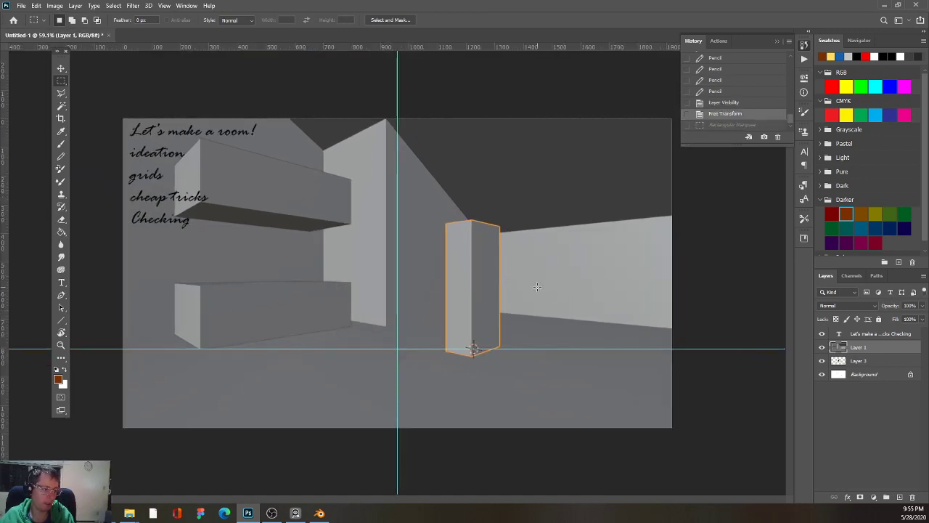
pyautogui.press('b')
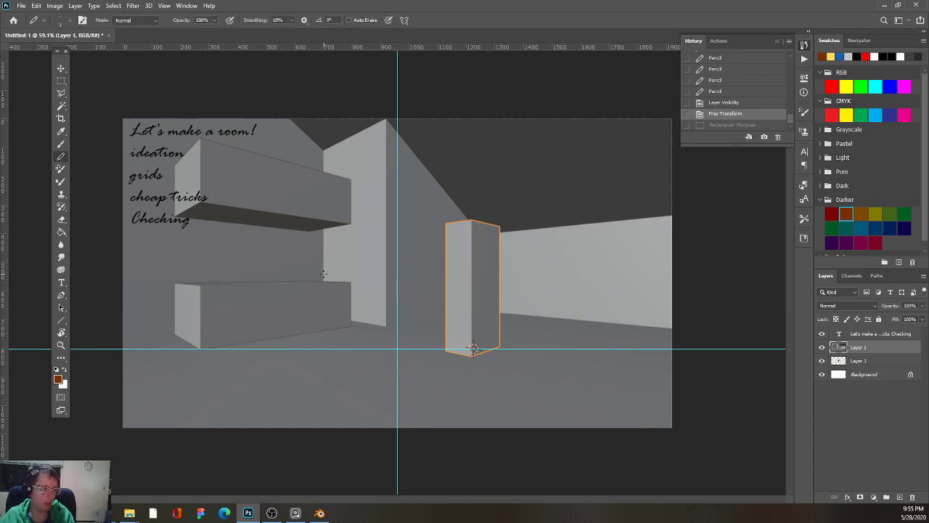
pyautogui.moveTo(324, 274)
pyautogui.mouseDown()
pyautogui.moveTo(678, 294)
pyautogui.moveTo(93, 304)
pyautogui.mouseUp()
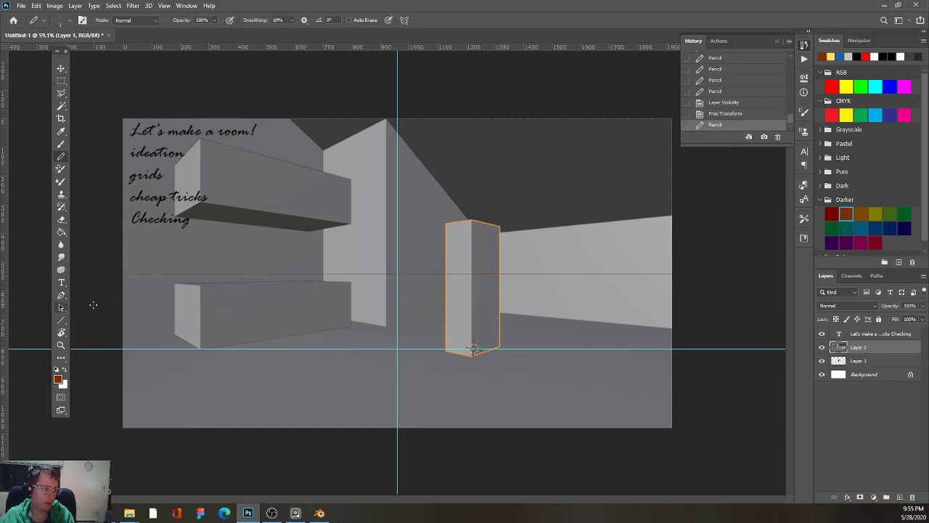
pyautogui.hotkey('ctrl', 'z')
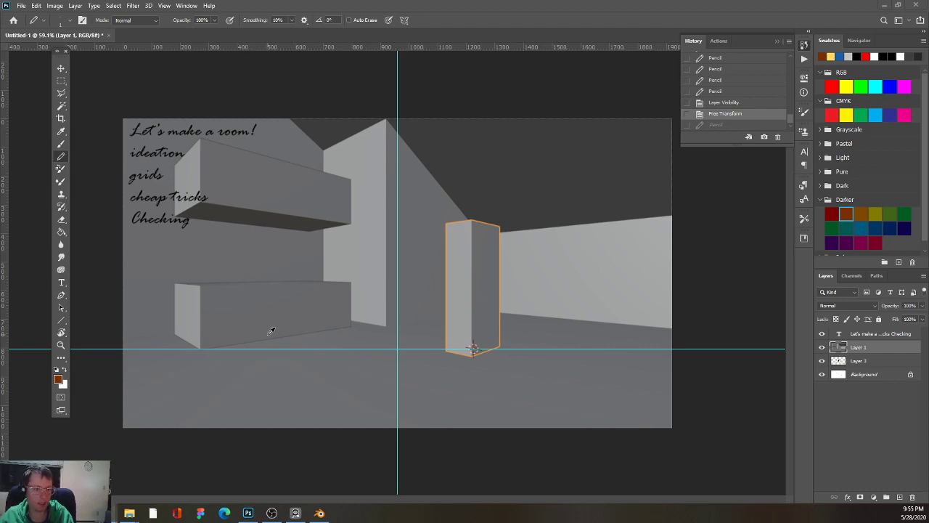
# Step: Hide Layer 1 and, on Layer 3, extend the brown strokes at the tall corner line's base below the horizon guide
pyautogui.click(822, 347)
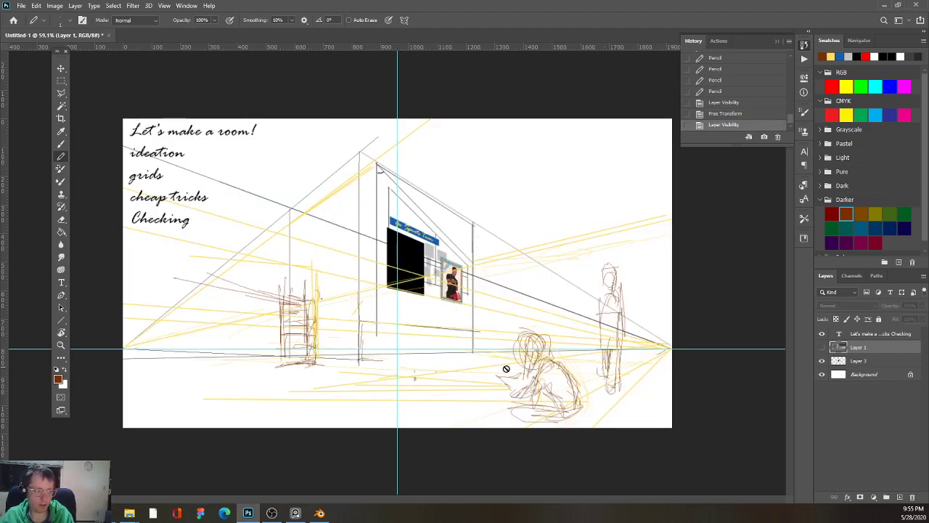
pyautogui.click(830, 367)
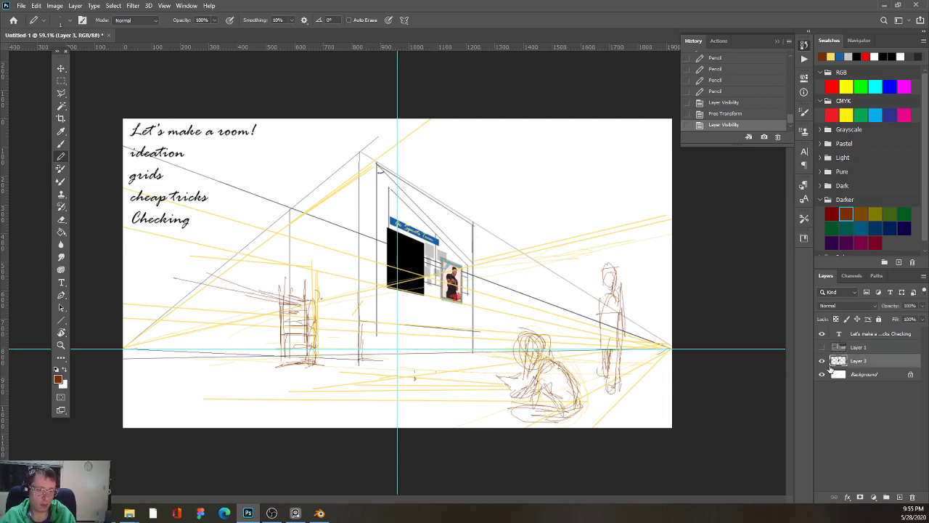
pyautogui.moveTo(356, 365)
pyautogui.mouseDown()
pyautogui.moveTo(357, 355)
pyautogui.moveTo(360, 363)
pyautogui.mouseUp()
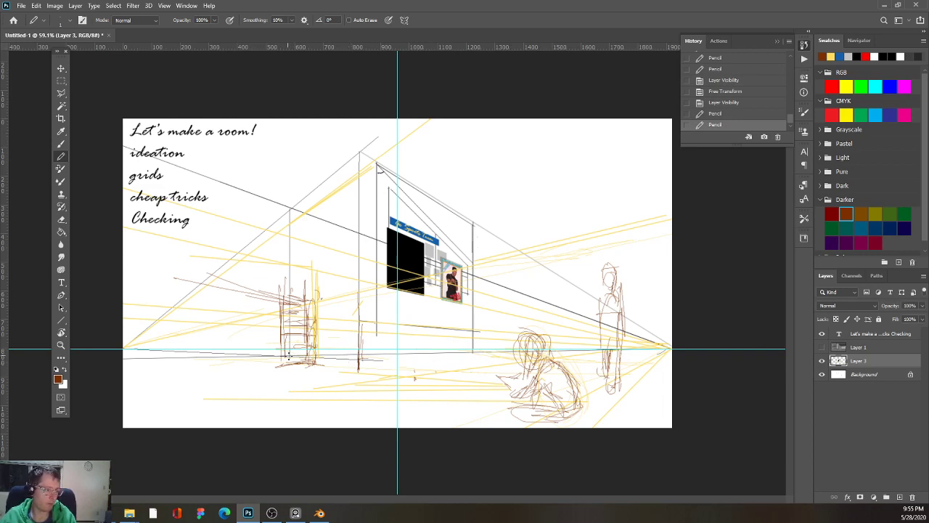
pyautogui.moveTo(359, 379); pyautogui.dragTo(358, 369)
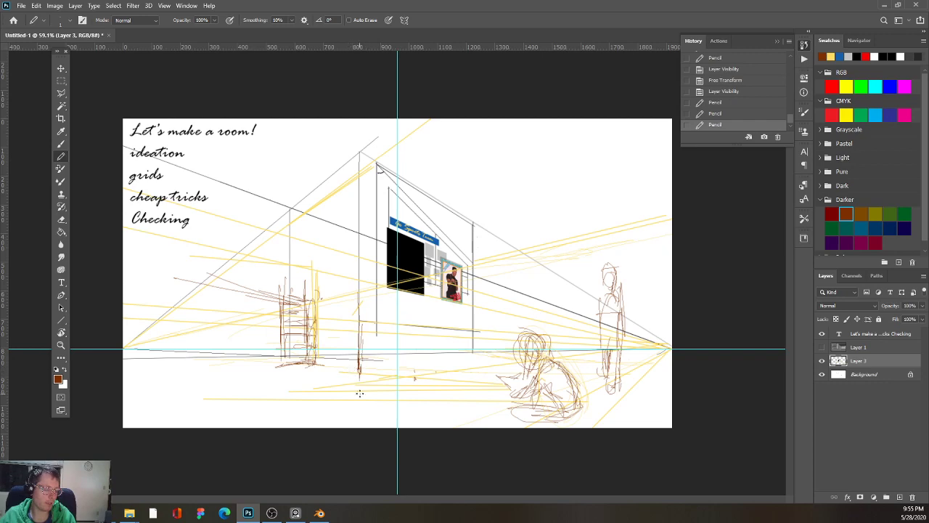
# Step: Pencil small brown marks beside the poster wall's far edge and beside the upper part of the tall corner line
pyautogui.click(473, 253)
pyautogui.hotkey('alt', 'Tab')
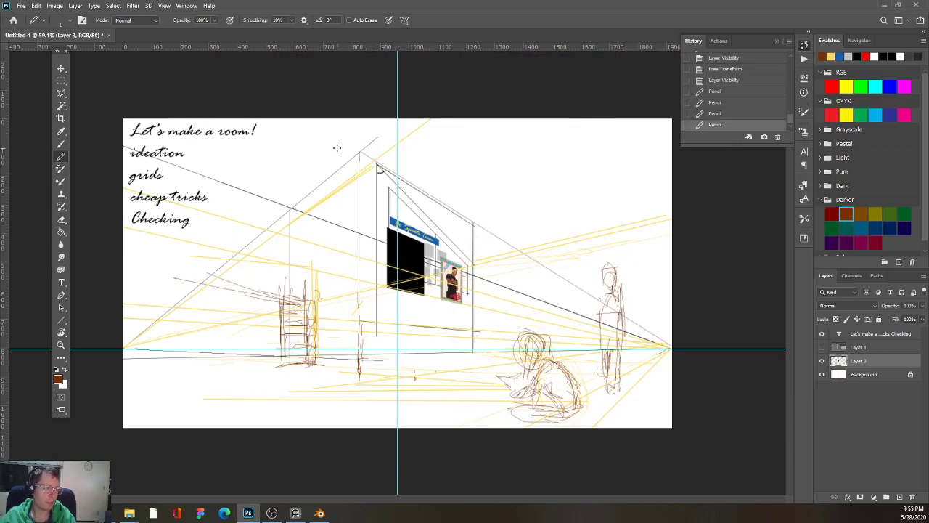
pyautogui.click(356, 193)
pyautogui.click(355, 190)
pyautogui.click(347, 203)
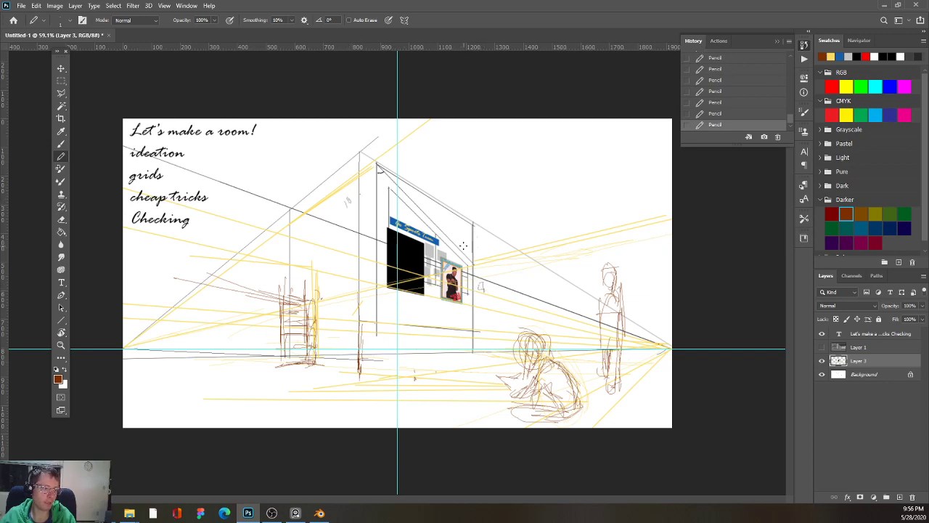
# Step: Switch to the reference image board and examine the bedroom photos for bed, wall and shelf arrangements
pyautogui.hotkey('alt', 'Tab')
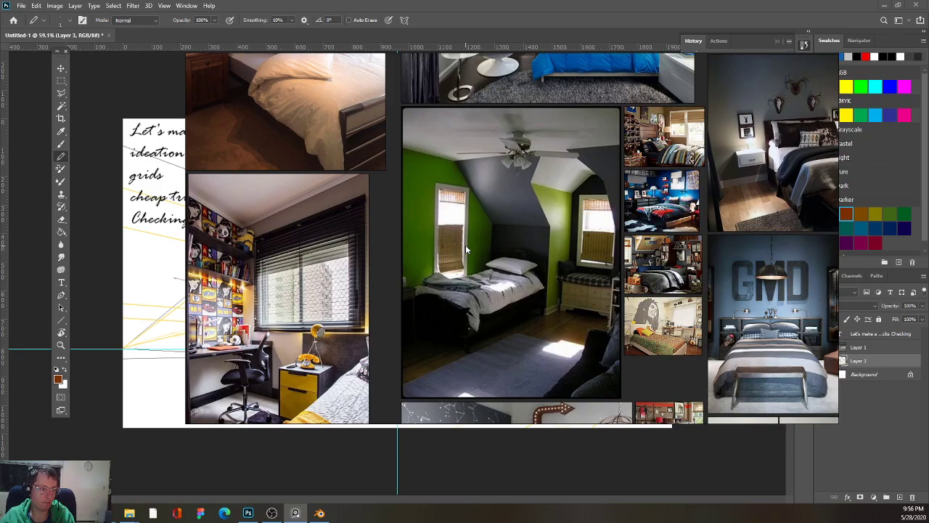
pyautogui.scroll(-4, 466, 244)
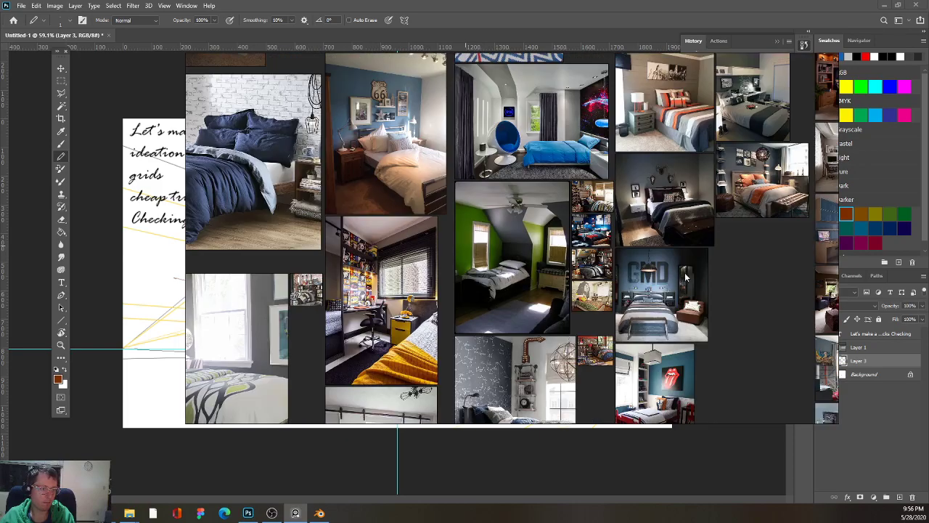
pyautogui.scroll(4, 661, 347)
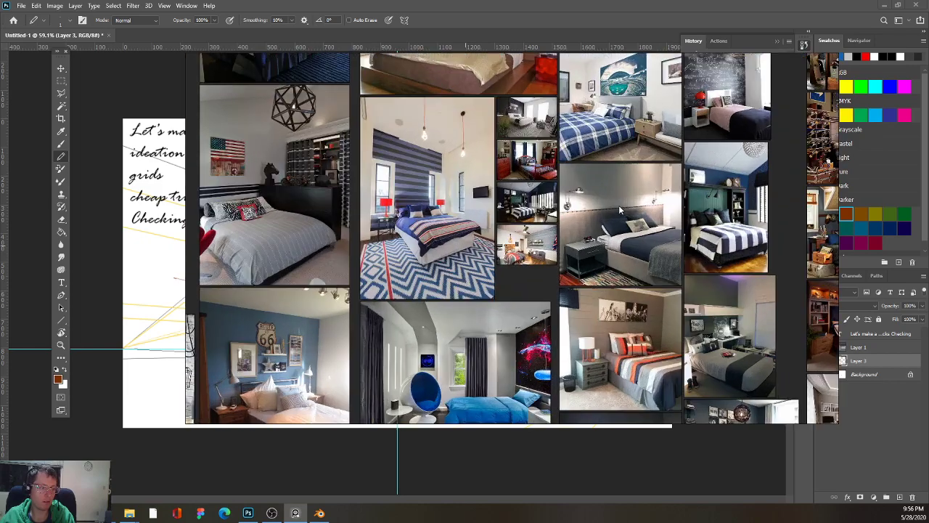
pyautogui.hotkey('alt', 'Tab')
pyautogui.hotkey('alt', 'Tab')
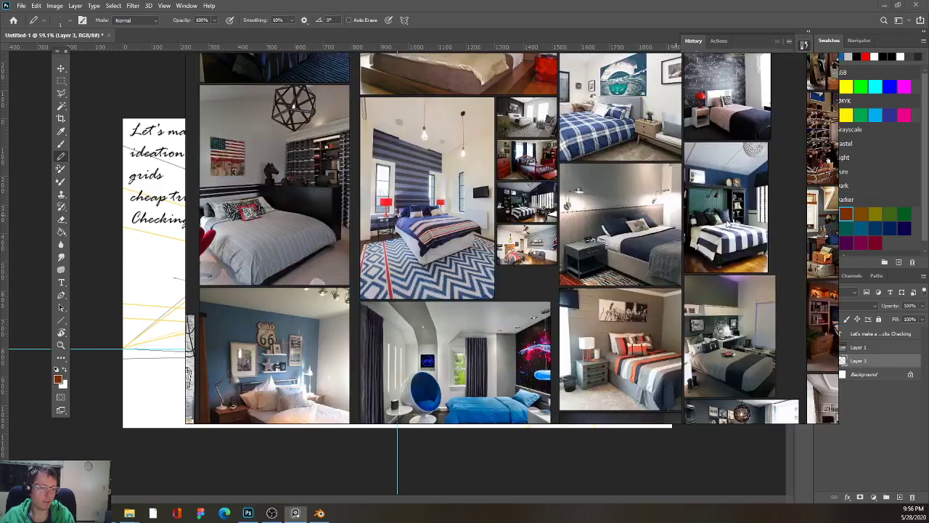
pyautogui.scroll(5, 730, 197)
pyautogui.scroll(-2, 745, 204)
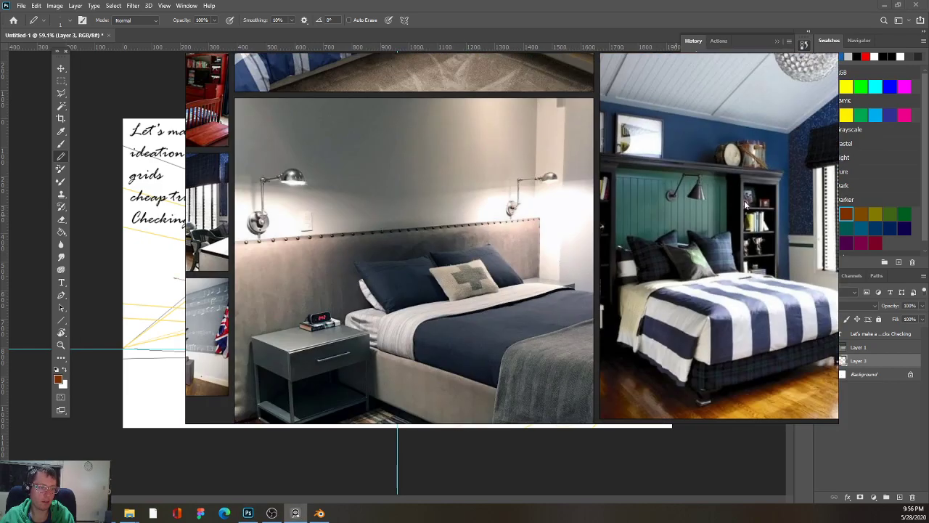
pyautogui.hotkey('alt', 'Tab')
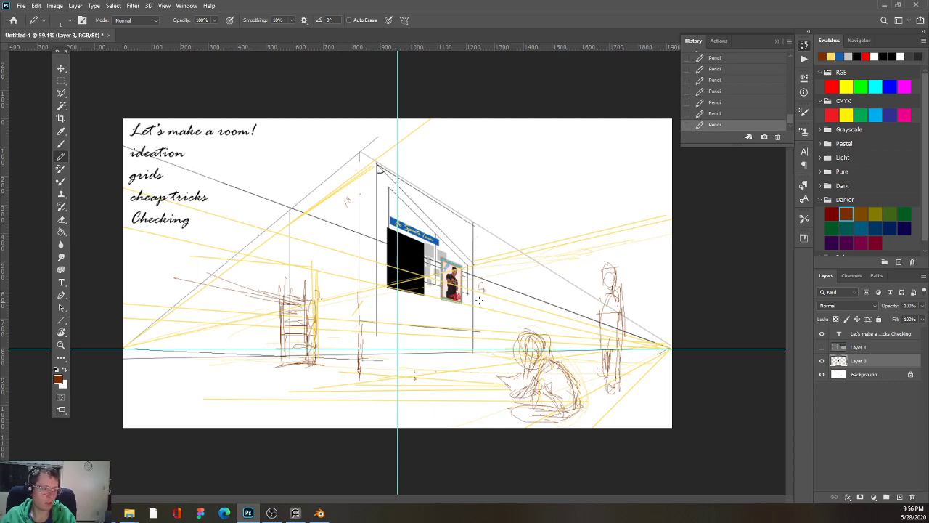
# Step: Sketch a brown standing figure at the poster wall's far vertical edge, plus a line sloping across the wall toward its head
pyautogui.scroll(1, 499, 276)
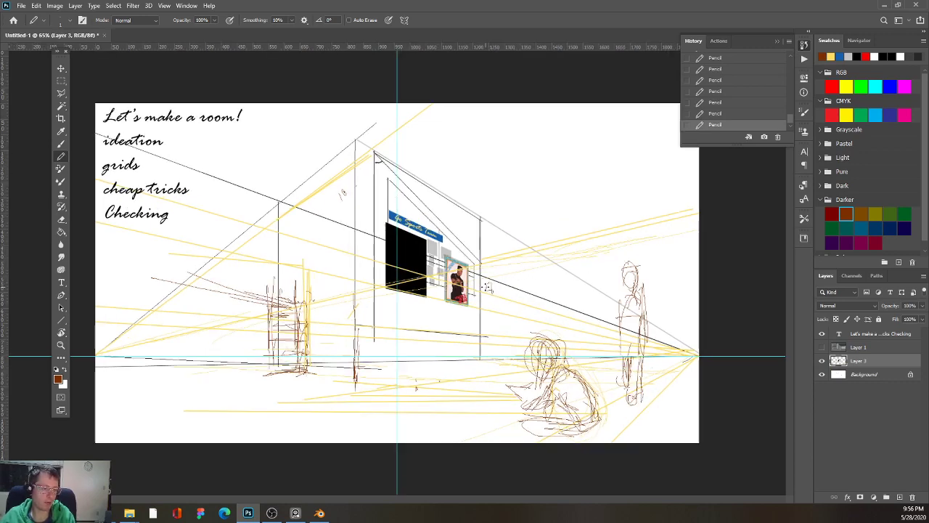
pyautogui.hotkey('alt', 'Tab')
pyautogui.hotkey('alt', 'Tab')
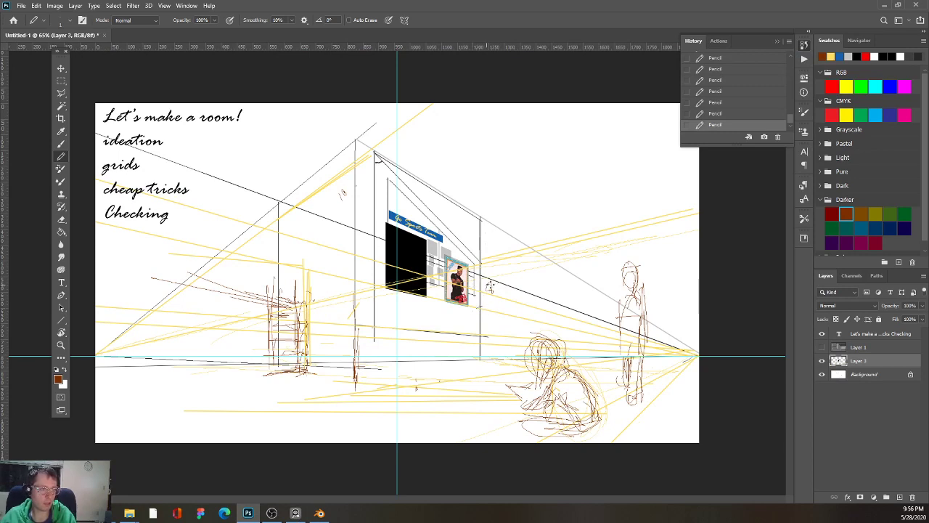
pyautogui.moveTo(484, 284); pyautogui.dragTo(497, 283)
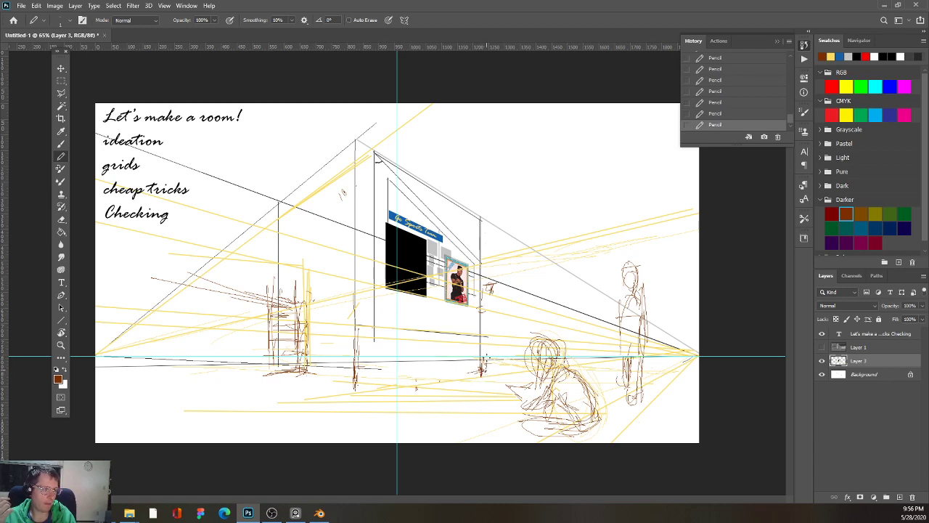
pyautogui.moveTo(490, 311)
pyautogui.mouseDown()
pyautogui.moveTo(488, 347)
pyautogui.moveTo(478, 320)
pyautogui.moveTo(480, 352)
pyautogui.mouseUp()
pyautogui.moveTo(484, 288); pyautogui.dragTo(476, 300)
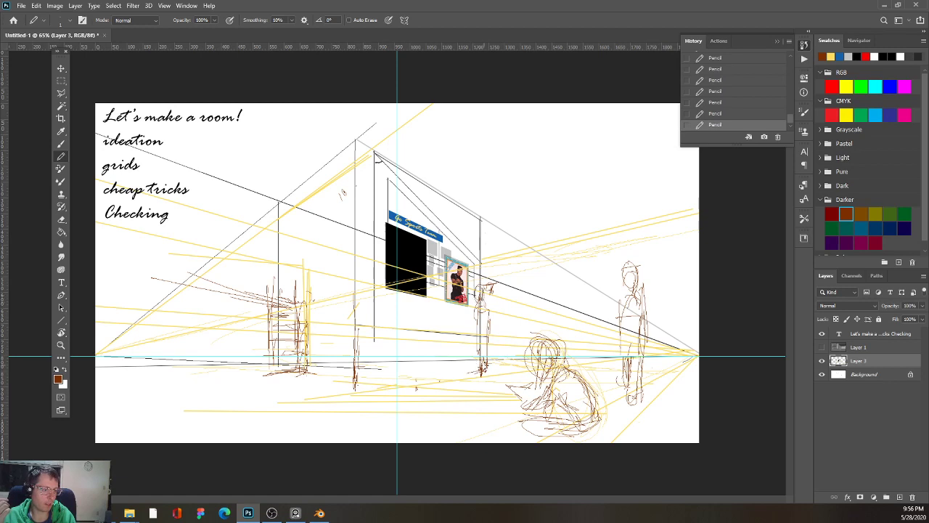
pyautogui.moveTo(485, 383)
pyautogui.mouseDown()
pyautogui.moveTo(476, 367)
pyautogui.moveTo(479, 376)
pyautogui.moveTo(487, 306)
pyautogui.moveTo(468, 277)
pyautogui.mouseUp()
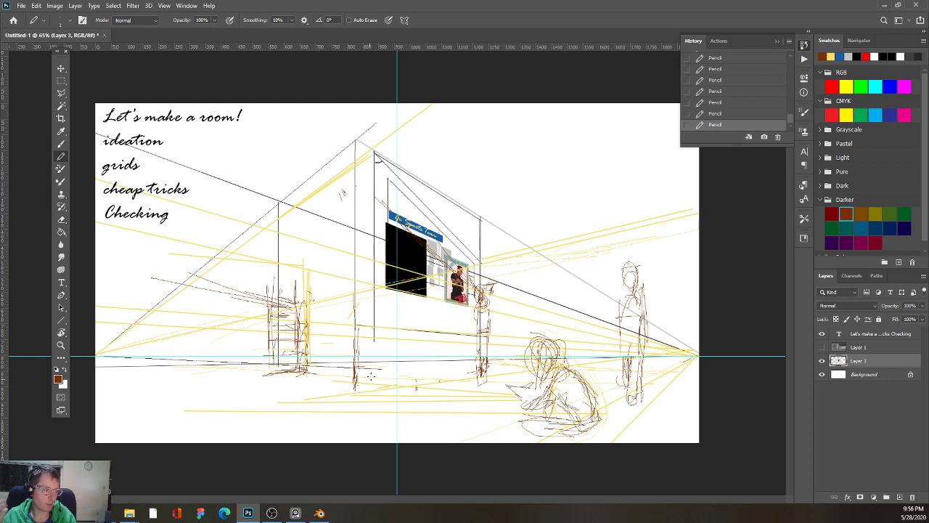
# Step: Sketch a brown figure at the base of the tall corner line and stack elongated oval shapes above it along the line
pyautogui.moveTo(374, 302); pyautogui.dragTo(374, 326)
pyautogui.moveTo(358, 310); pyautogui.dragTo(360, 350)
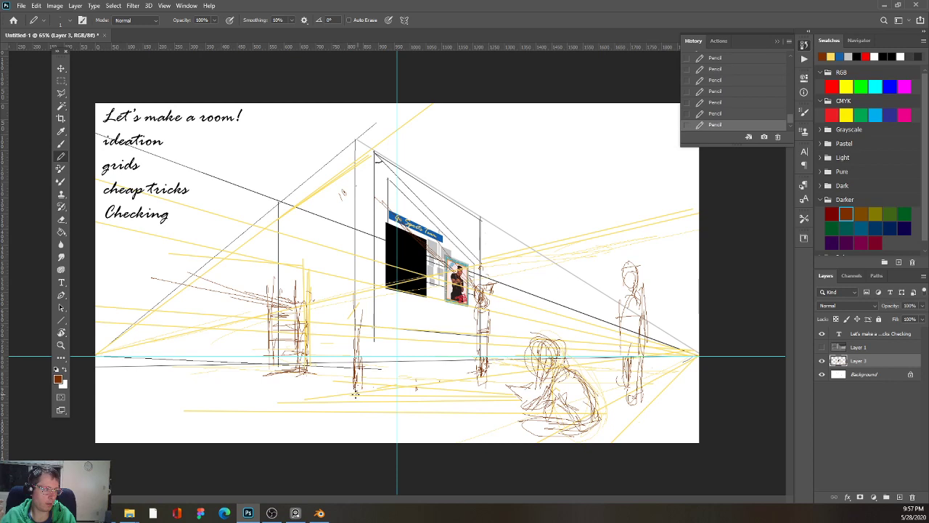
pyautogui.moveTo(357, 360)
pyautogui.mouseDown()
pyautogui.moveTo(357, 211)
pyautogui.moveTo(350, 250)
pyautogui.mouseUp()
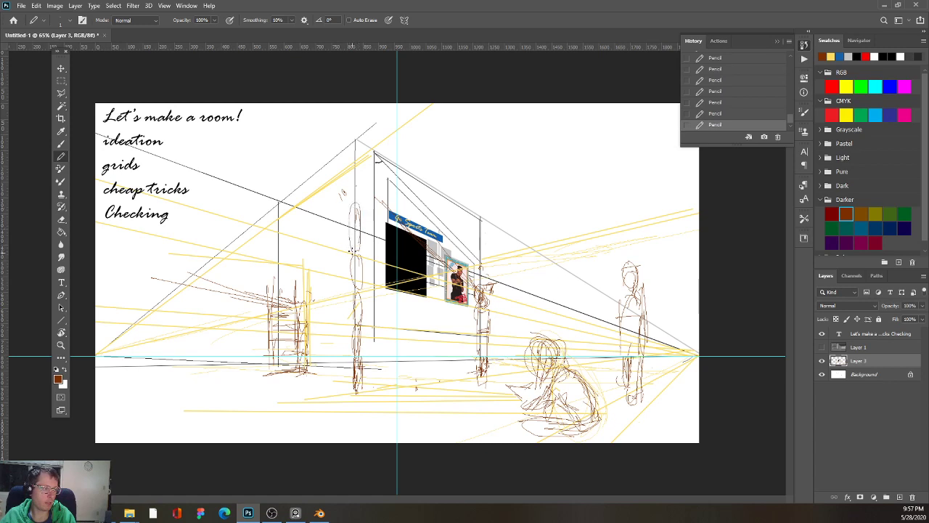
# Step: Sketch brown upper wall edges receding both ways from above the stacked ovals, and a floor edge from their base to the shelf
pyautogui.moveTo(427, 241); pyautogui.dragTo(477, 270)
pyautogui.moveTo(346, 180)
pyautogui.mouseDown()
pyautogui.moveTo(482, 276)
pyautogui.moveTo(459, 263)
pyautogui.mouseUp()
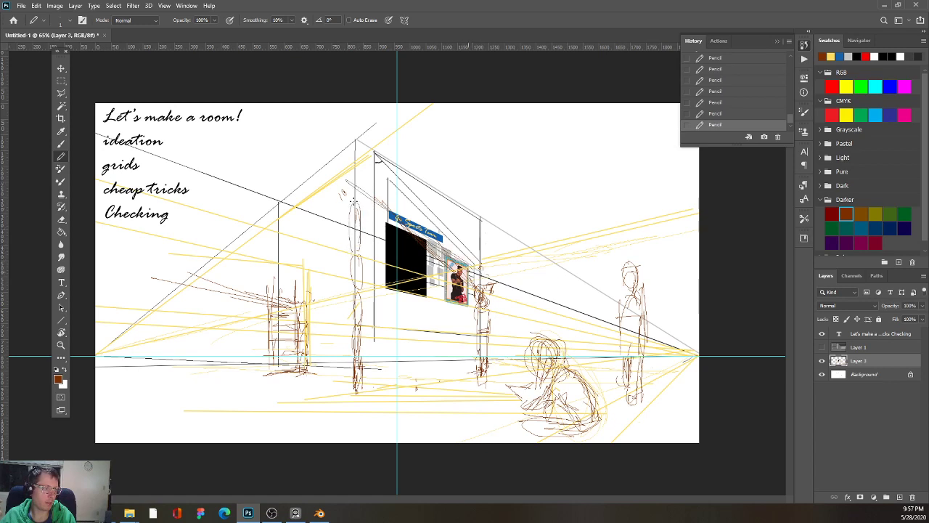
pyautogui.moveTo(350, 199); pyautogui.dragTo(409, 231)
pyautogui.moveTo(355, 388); pyautogui.dragTo(294, 374)
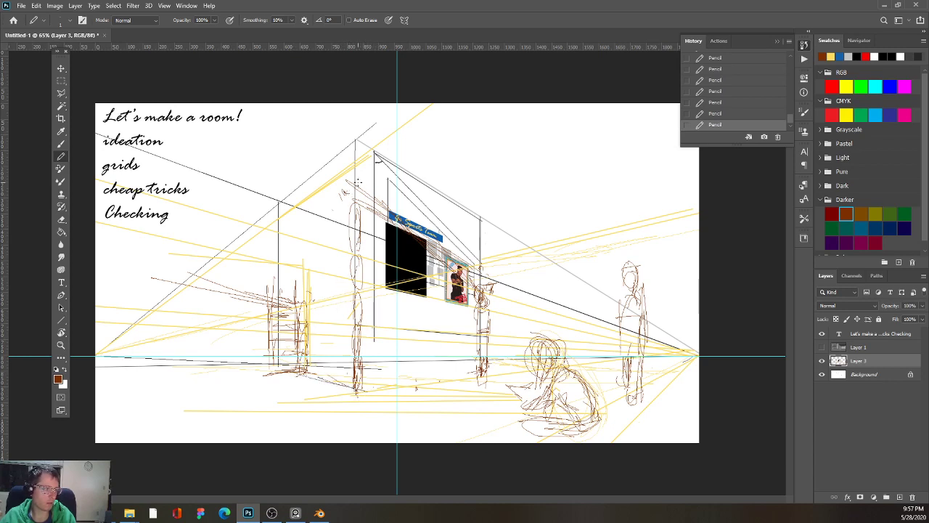
pyautogui.moveTo(349, 184)
pyautogui.mouseDown()
pyautogui.moveTo(273, 229)
pyautogui.moveTo(296, 221)
pyautogui.mouseUp()
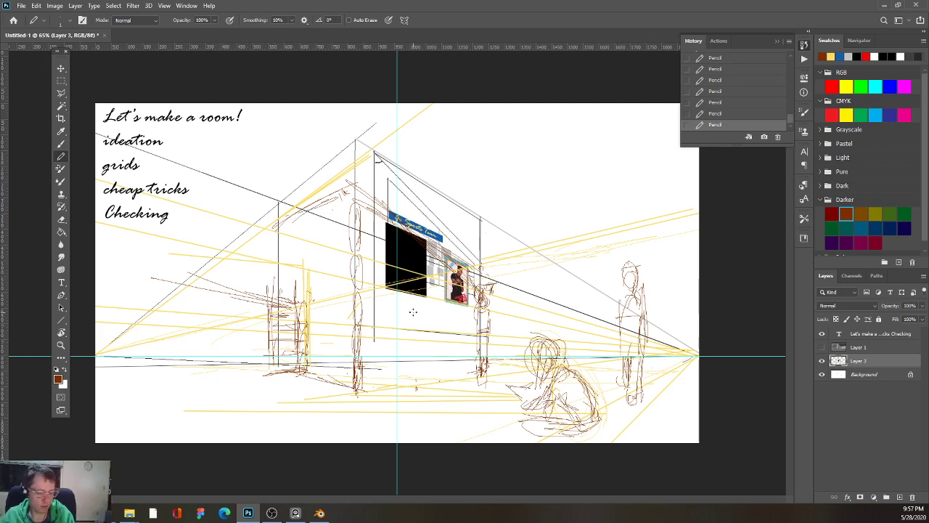
# Step: Switch the document to full screen mode with the menu bar and reposition the drawing in the view
pyautogui.press('f')
pyautogui.moveTo(372, 338); pyautogui.dragTo(461, 331)
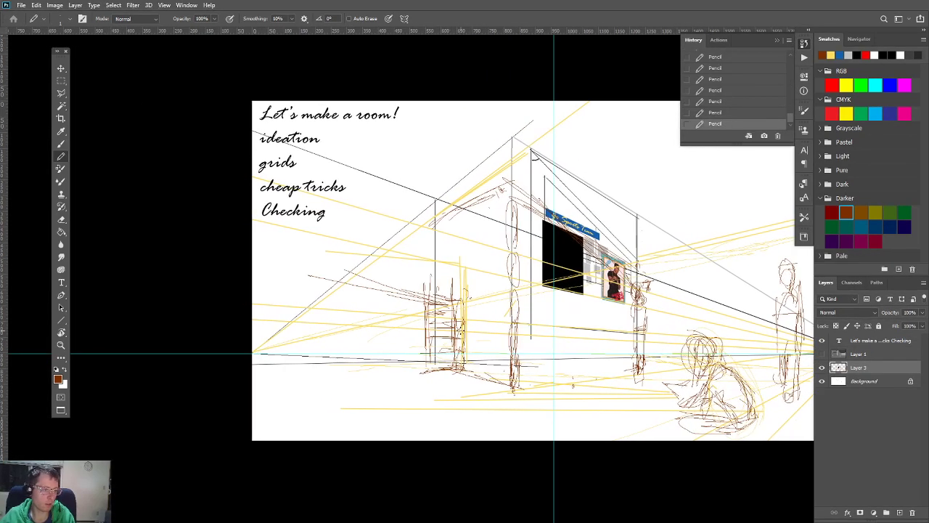
pyautogui.hotkey('alt', 'Tab')
pyautogui.hotkey('alt', 'Tab')
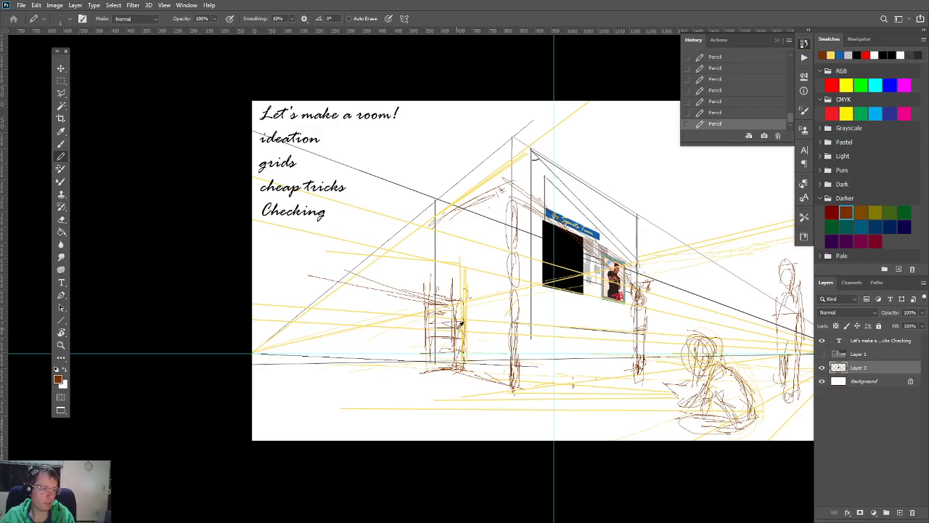
pyautogui.hotkey('alt', 'Tab')
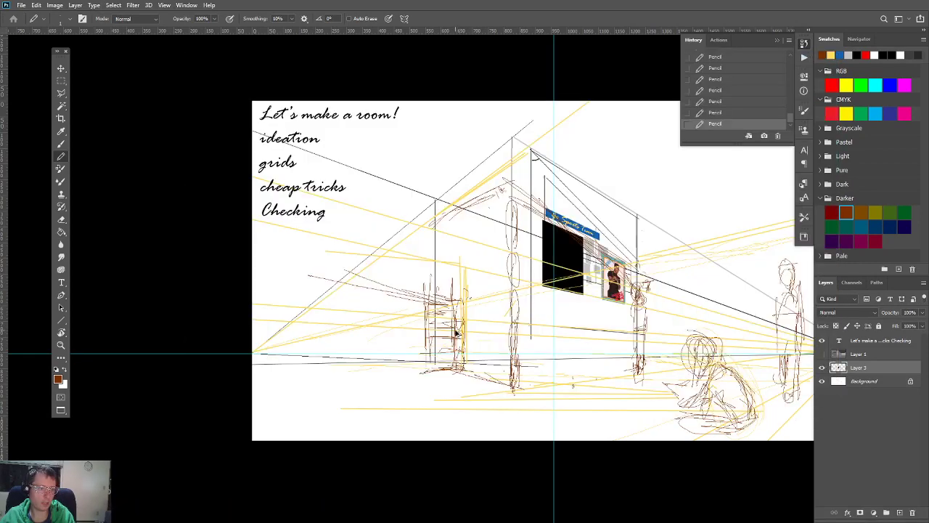
pyautogui.scroll(-3, 456, 333)
pyautogui.scroll(2, 456, 333)
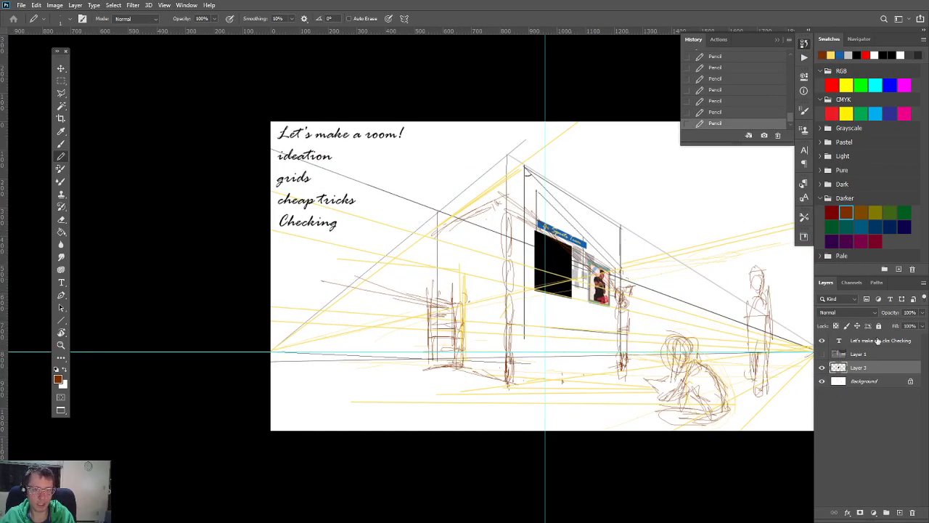
# Step: Merge Layer 3 into the background and erase the middle of the room drawing, including the wall decorations and tall corner
pyautogui.click(822, 367)
pyautogui.click(822, 367)
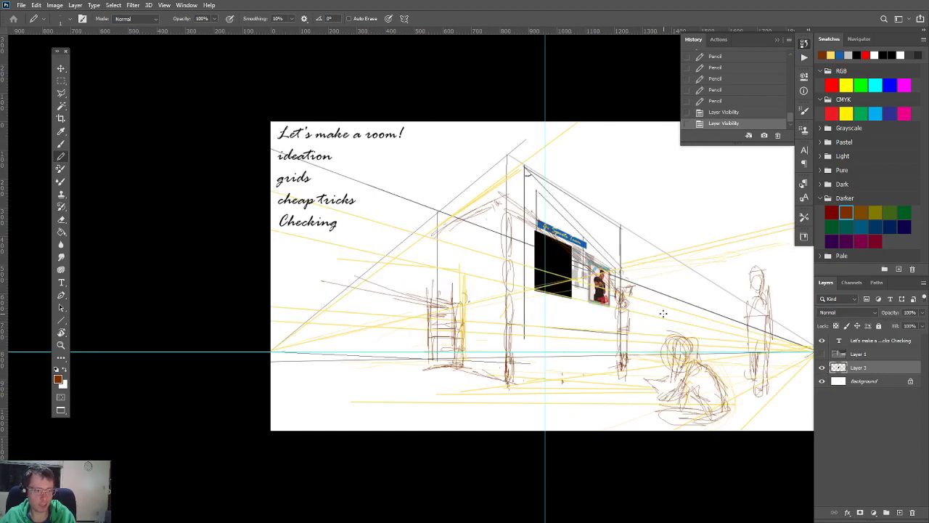
pyautogui.press('m')
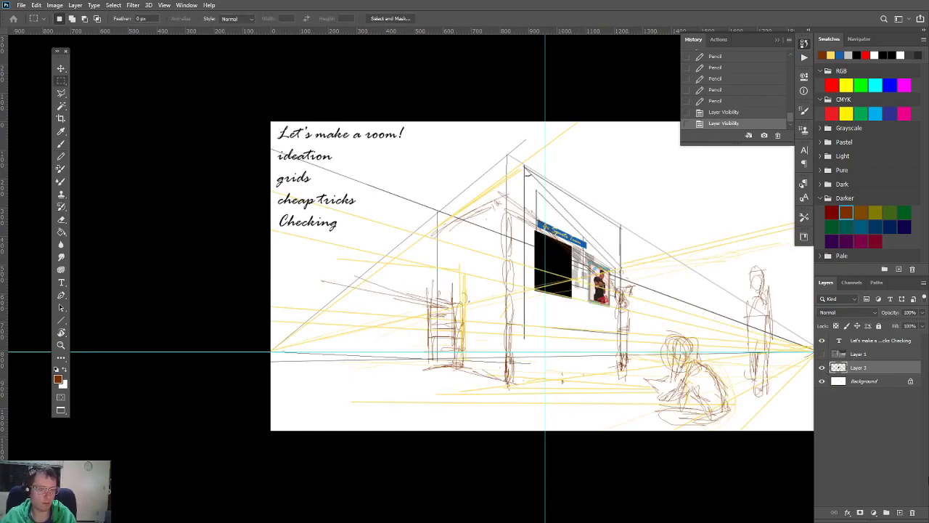
pyautogui.hotkey('ctrl', 'e')
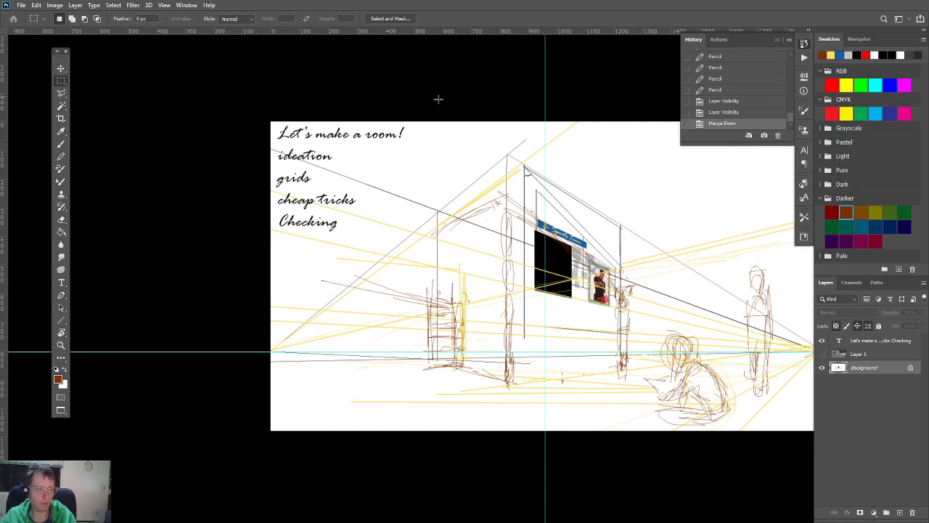
pyautogui.press('e')
pyautogui.moveTo(591, 253)
pyautogui.mouseDown()
pyautogui.moveTo(632, 328)
pyautogui.moveTo(621, 234)
pyautogui.moveTo(565, 304)
pyautogui.moveTo(516, 214)
pyautogui.moveTo(506, 93)
pyautogui.moveTo(512, 383)
pyautogui.moveTo(513, 268)
pyautogui.moveTo(623, 202)
pyautogui.moveTo(587, 215)
pyautogui.moveTo(551, 291)
pyautogui.moveTo(540, 241)
pyautogui.moveTo(596, 270)
pyautogui.moveTo(570, 321)
pyautogui.moveTo(607, 341)
pyautogui.moveTo(549, 373)
pyautogui.moveTo(573, 392)
pyautogui.mouseUp()
# Step: Write a height in feet beside the crouching figure, then draw a height line beside the standing figure and label it 6 ft
pyautogui.press('b')
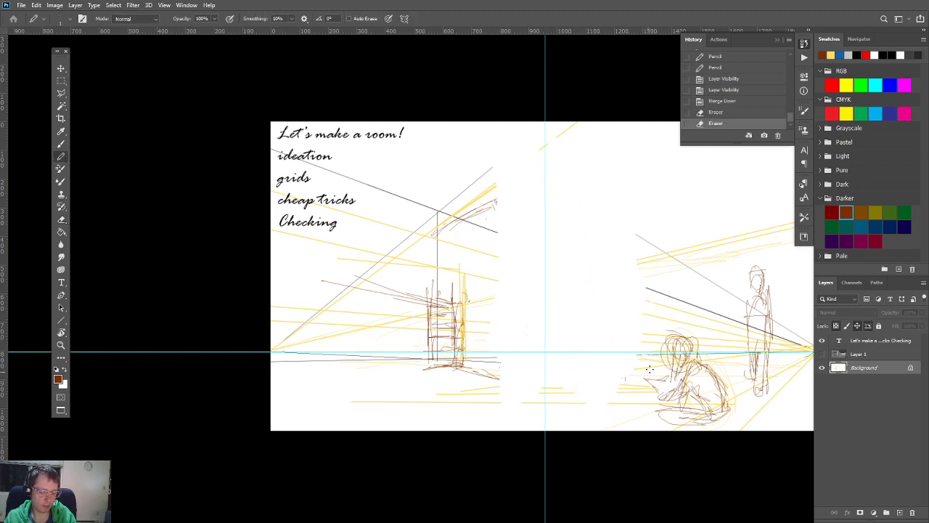
pyautogui.moveTo(695, 371)
pyautogui.mouseDown()
pyautogui.moveTo(690, 349)
pyautogui.moveTo(708, 350)
pyautogui.mouseUp()
pyautogui.moveTo(713, 338); pyautogui.dragTo(715, 349)
pyautogui.moveTo(713, 344); pyautogui.dragTo(718, 343)
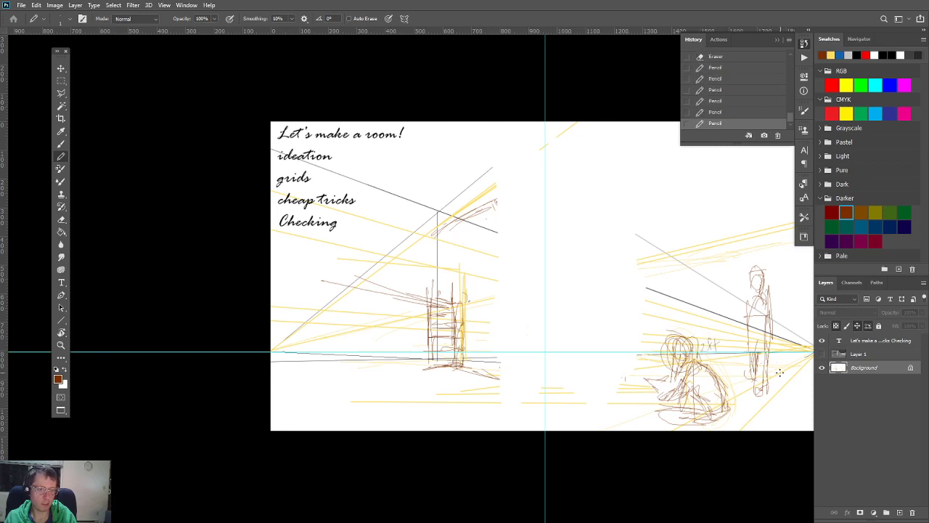
pyautogui.moveTo(769, 378); pyautogui.dragTo(782, 270)
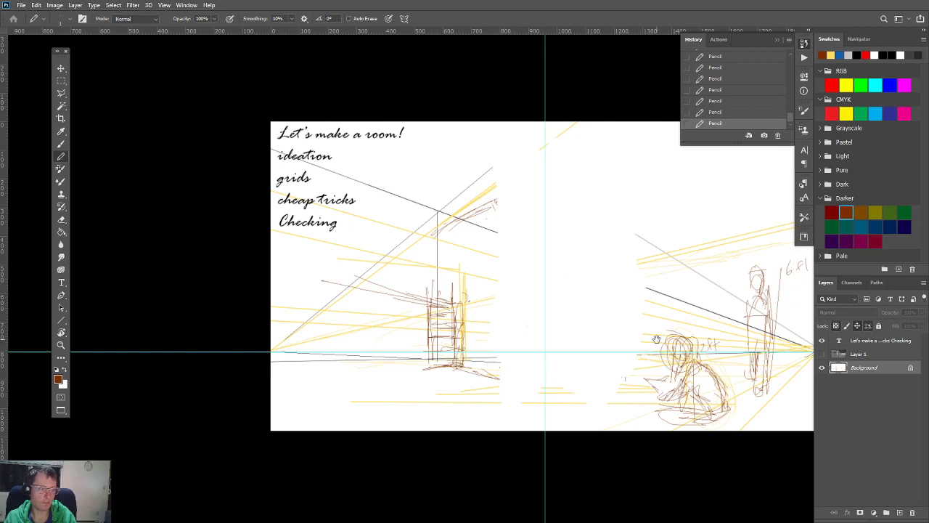
# Step: Sketch a brown vertical edge crossing the horizon between the left vanishing point and the shelf, redoing the first stroke
pyautogui.moveTo(553, 370); pyautogui.dragTo(681, 323)
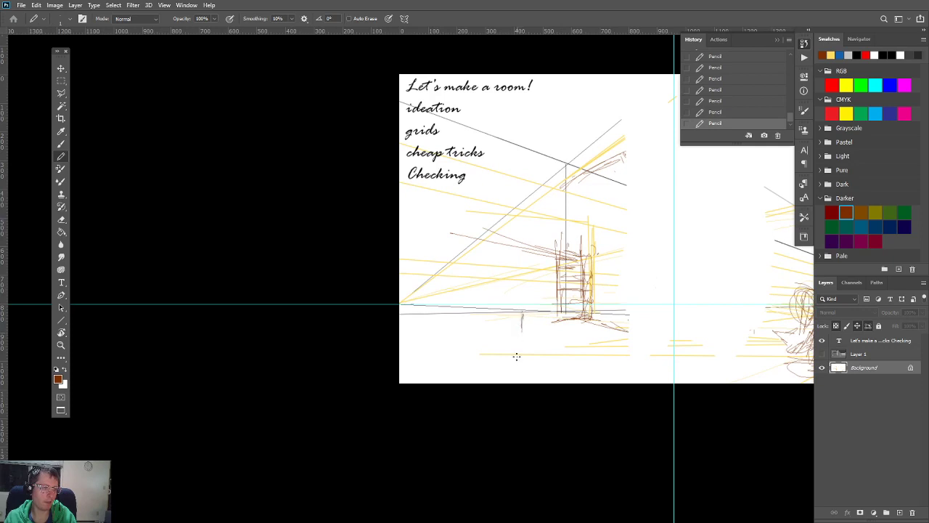
pyautogui.hotkey('ctrl', 'z')
pyautogui.hotkey('ctrl', 'z')
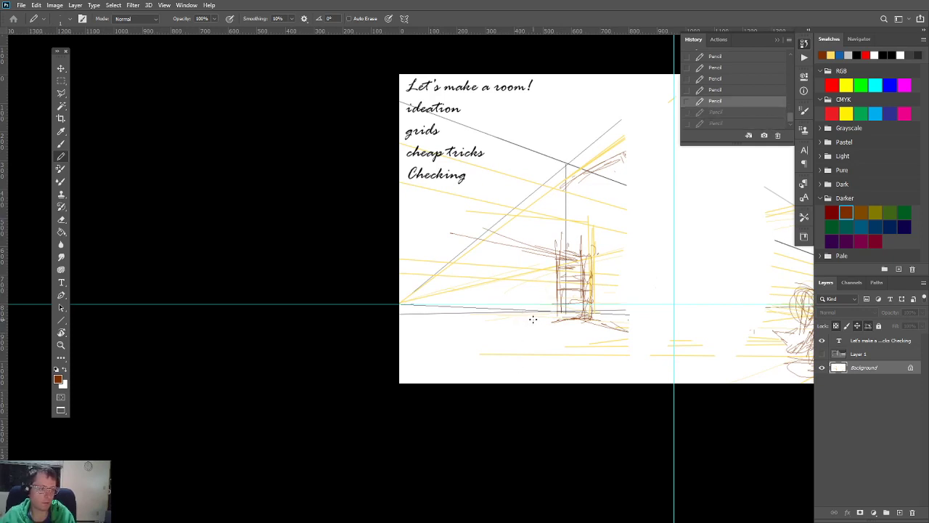
pyautogui.hotkey('ctrl', 'shift', 'z')
pyautogui.hotkey('ctrl', 'shift', 'z')
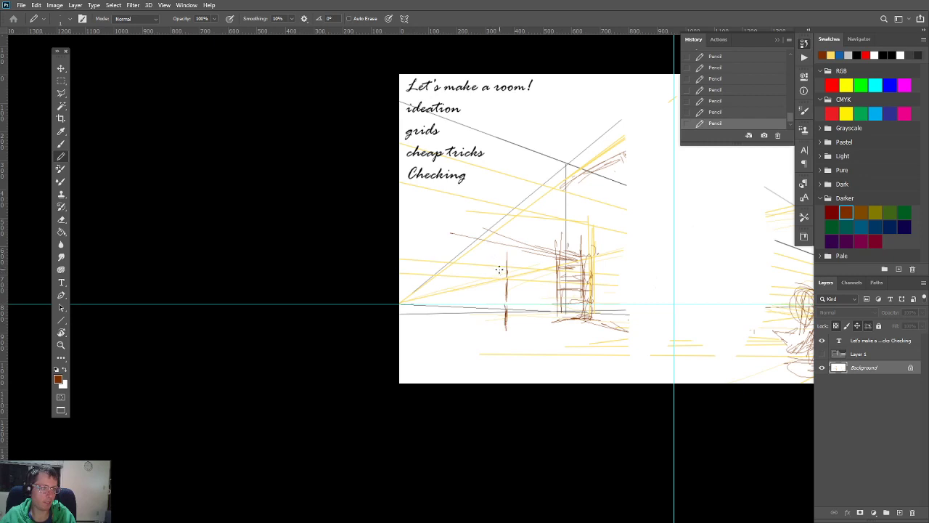
# Step: Sketch brown edges running from the top and bottom of the new vertical edge toward the canvas's left border
pyautogui.scroll(-1, 499, 269)
pyautogui.keyDown('alt'); pyautogui.click(533, 277); pyautogui.keyUp('alt')
pyautogui.moveTo(526, 260); pyautogui.dragTo(403, 273)
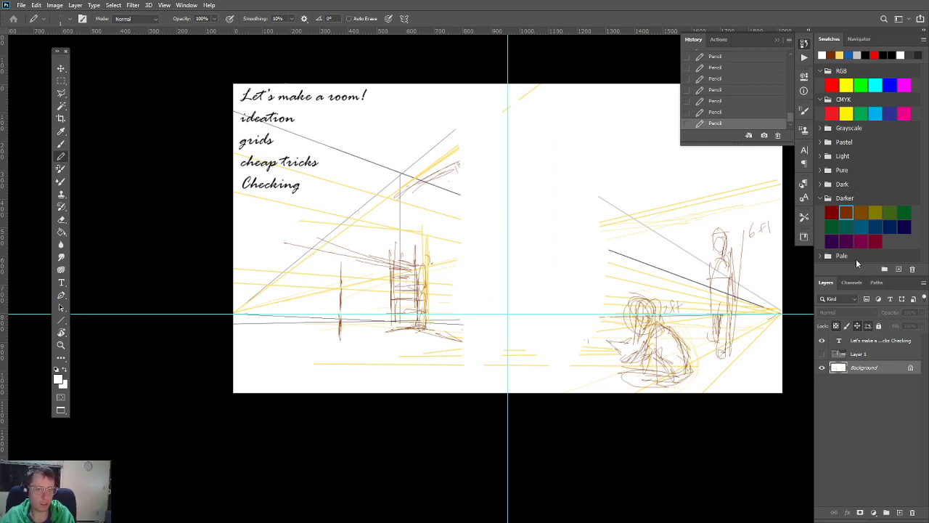
pyautogui.click(848, 212)
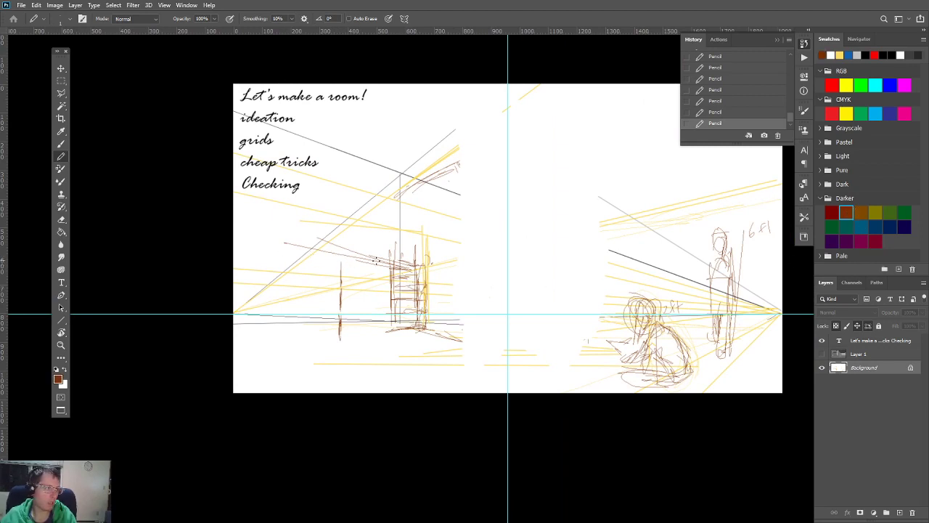
pyautogui.moveTo(352, 258)
pyautogui.mouseDown()
pyautogui.moveTo(307, 251)
pyautogui.moveTo(374, 266)
pyautogui.moveTo(249, 254)
pyautogui.moveTo(337, 265)
pyautogui.moveTo(252, 246)
pyautogui.mouseUp()
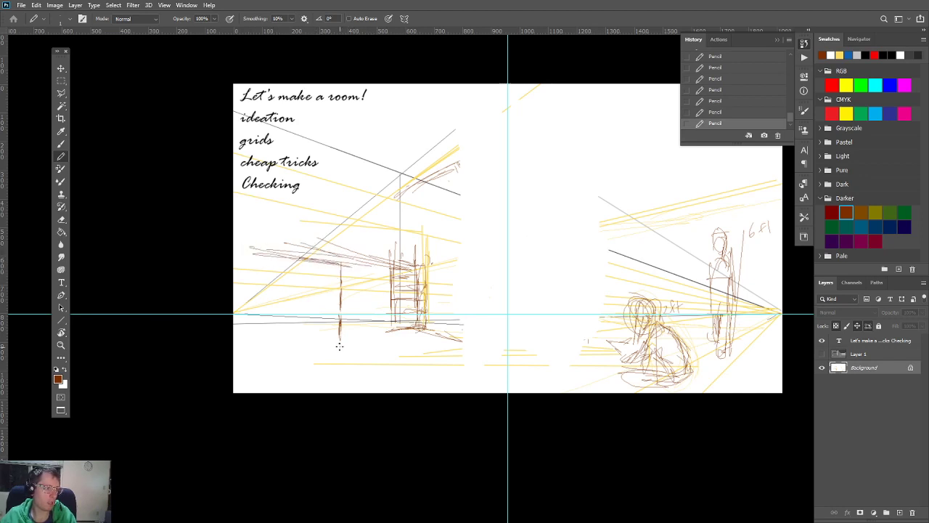
pyautogui.moveTo(341, 340); pyautogui.dragTo(286, 344)
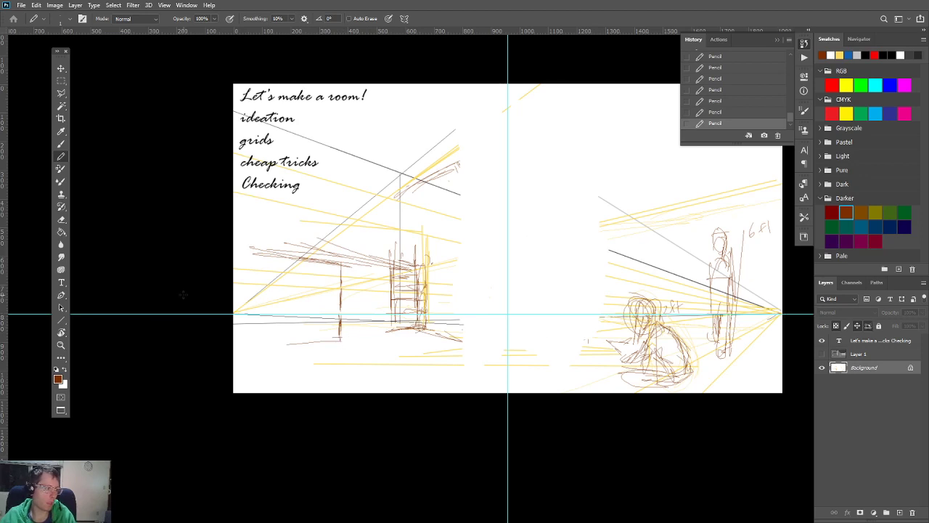
# Step: Draw straight brown Line tool edges from the vertical edge's top and bottom out to the canvas's left border
pyautogui.click(60, 319)
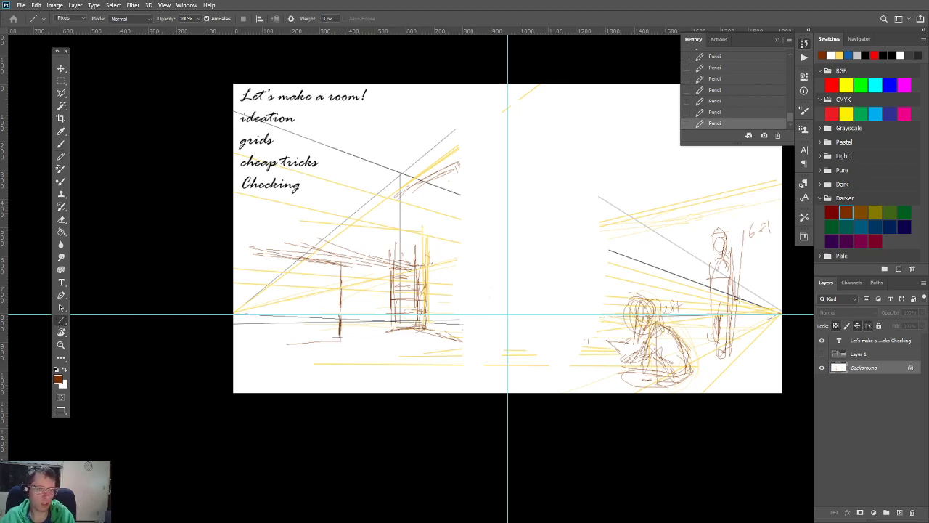
pyautogui.moveTo(779, 314); pyautogui.dragTo(173, 349)
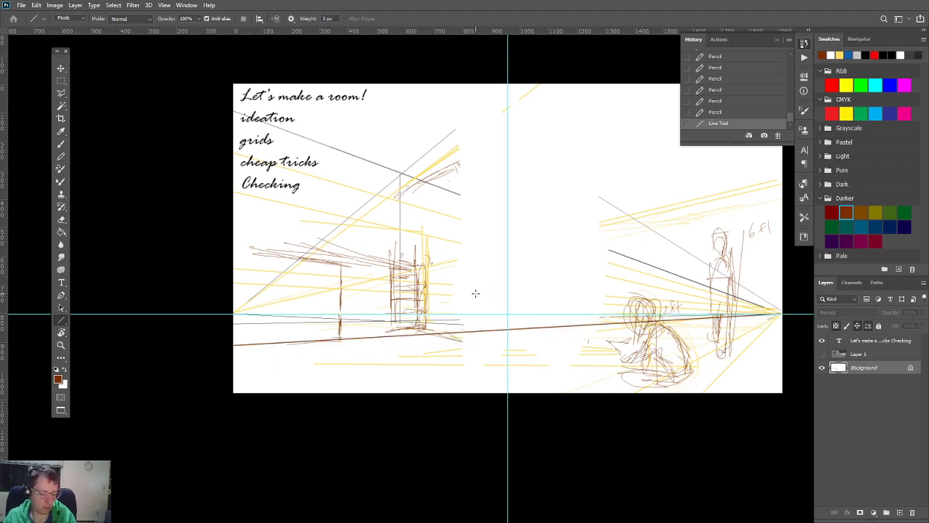
pyautogui.hotkey('ctrl', 'z')
pyautogui.moveTo(339, 338); pyautogui.dragTo(216, 340)
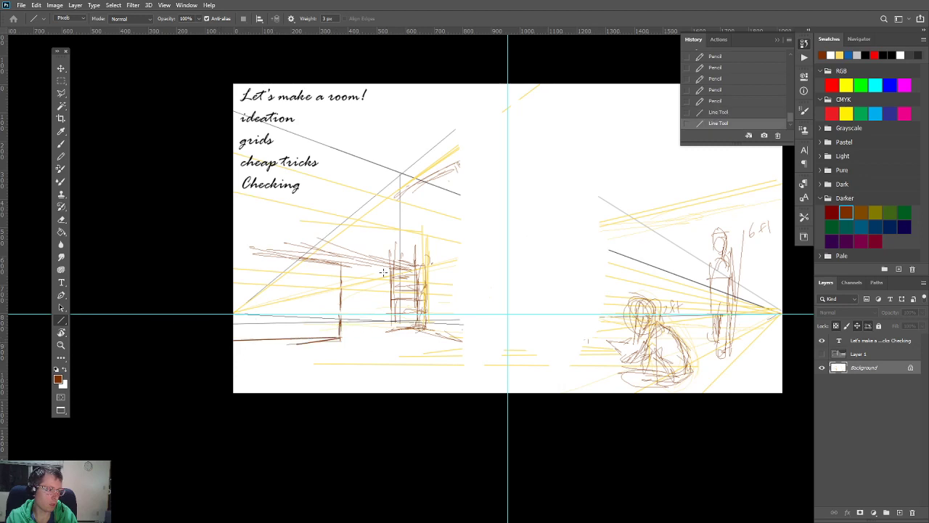
pyautogui.moveTo(341, 262); pyautogui.dragTo(218, 245)
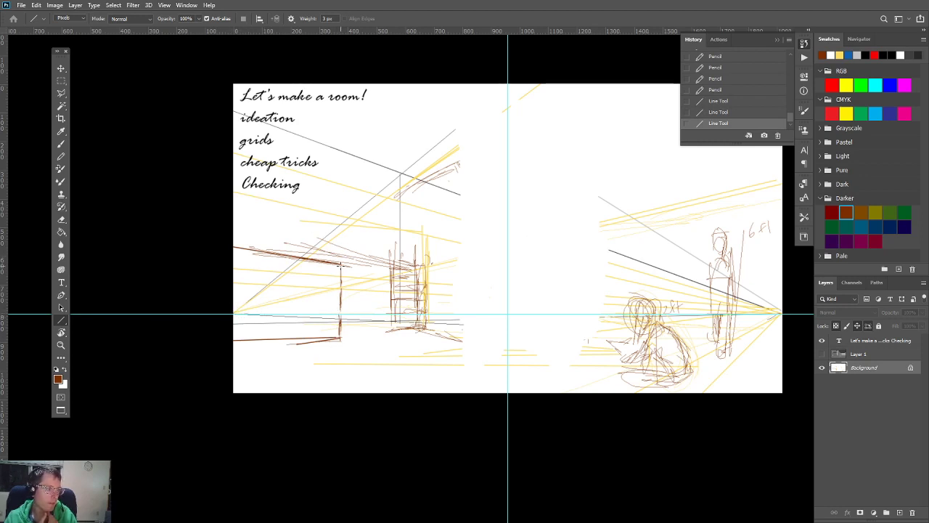
# Step: Draw a line from the vertical edge's top to the left vanishing point, plus a taller vertical behind it with upper edges along perspective lines
pyautogui.moveTo(340, 265); pyautogui.dragTo(331, 268)
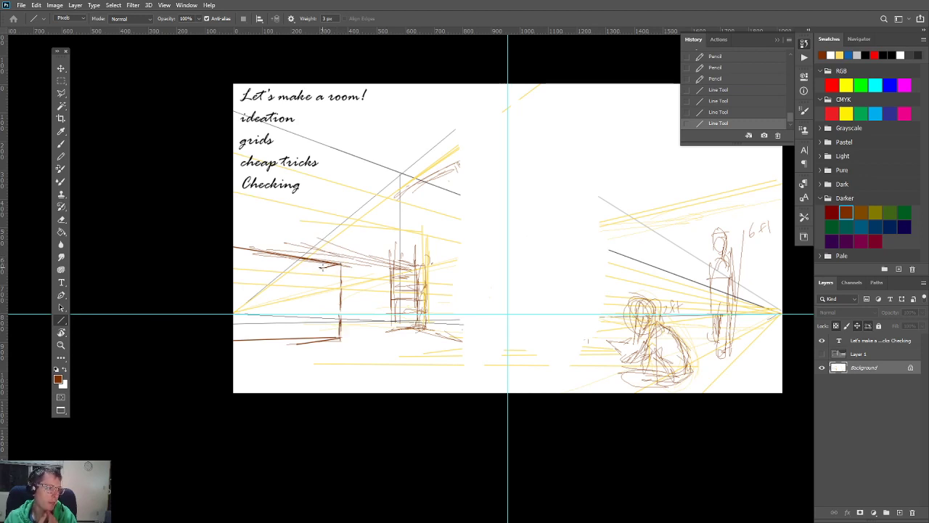
pyautogui.moveTo(336, 262); pyautogui.dragTo(233, 314)
pyautogui.moveTo(310, 277); pyautogui.dragTo(309, 340)
pyautogui.moveTo(309, 277); pyautogui.dragTo(234, 313)
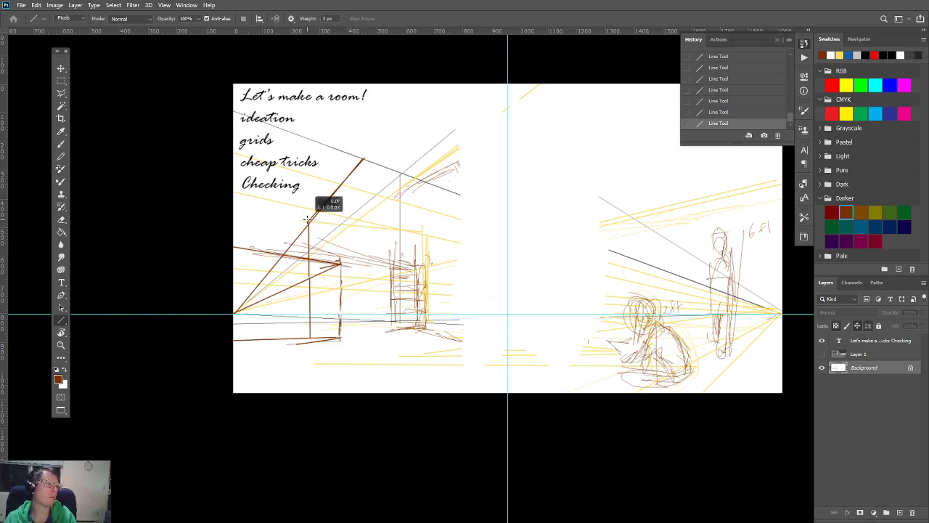
pyautogui.moveTo(220, 200); pyautogui.dragTo(308, 222)
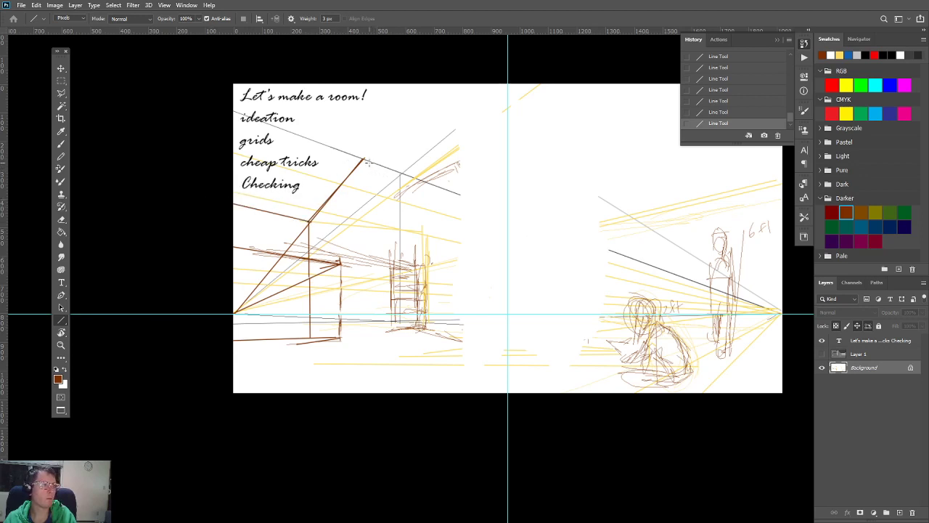
# Step: Draw the room's tall corner line and connect its ceiling and floor edges to the left and right vanishing points
pyautogui.moveTo(367, 162); pyautogui.dragTo(366, 355)
pyautogui.moveTo(234, 314); pyautogui.dragTo(365, 334)
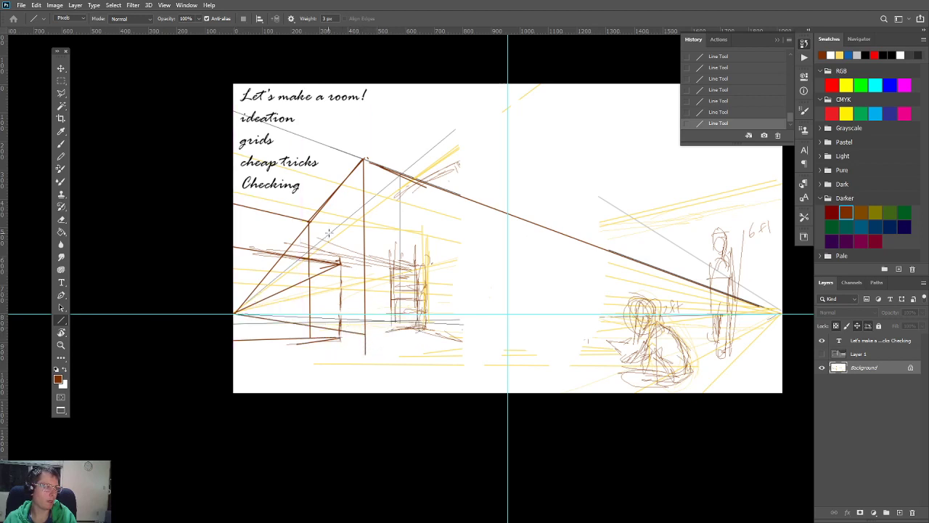
pyautogui.moveTo(311, 253); pyautogui.dragTo(312, 240)
pyautogui.moveTo(366, 334); pyautogui.dragTo(780, 314)
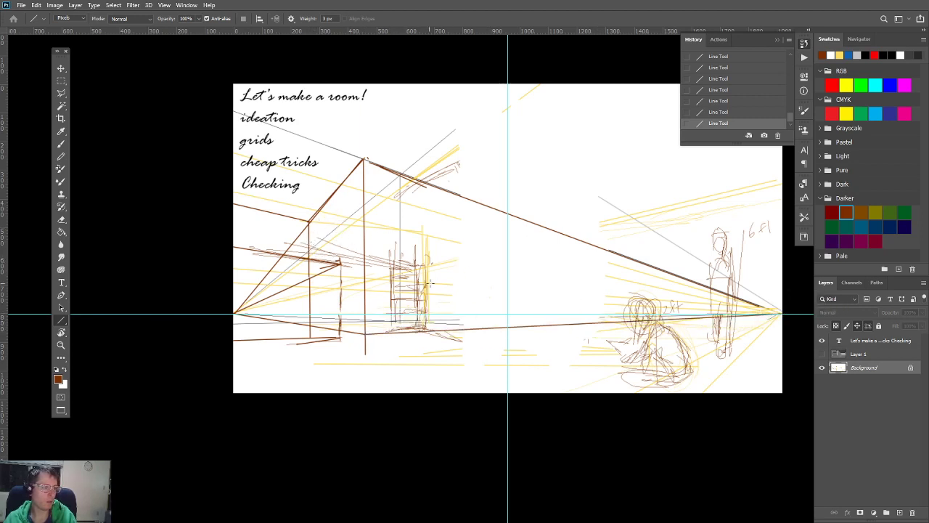
# Step: Draw the long wall's far vertical edge between floor and ceiling lines, plus a ceiling edge rising from it to the right border
pyautogui.moveTo(459, 292); pyautogui.dragTo(396, 289)
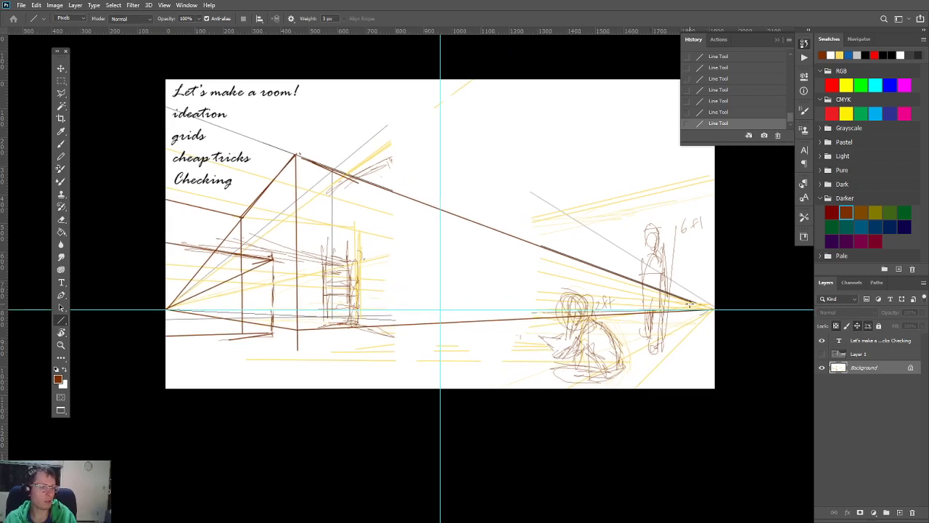
pyautogui.moveTo(714, 309)
pyautogui.mouseDown()
pyautogui.moveTo(324, 314)
pyautogui.moveTo(294, 298)
pyautogui.moveTo(251, 308)
pyautogui.moveTo(334, 290)
pyautogui.moveTo(596, 282)
pyautogui.moveTo(716, 309)
pyautogui.mouseUp()
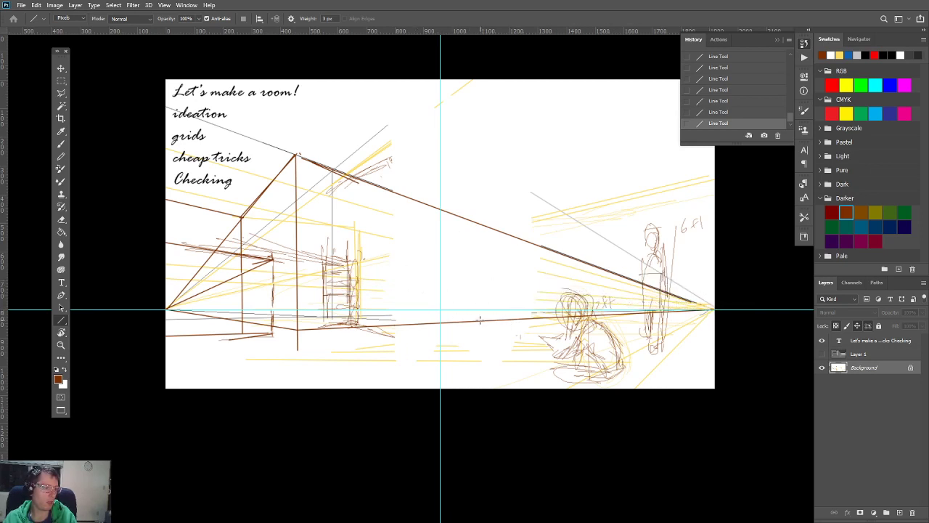
pyautogui.moveTo(479, 319); pyautogui.dragTo(482, 223)
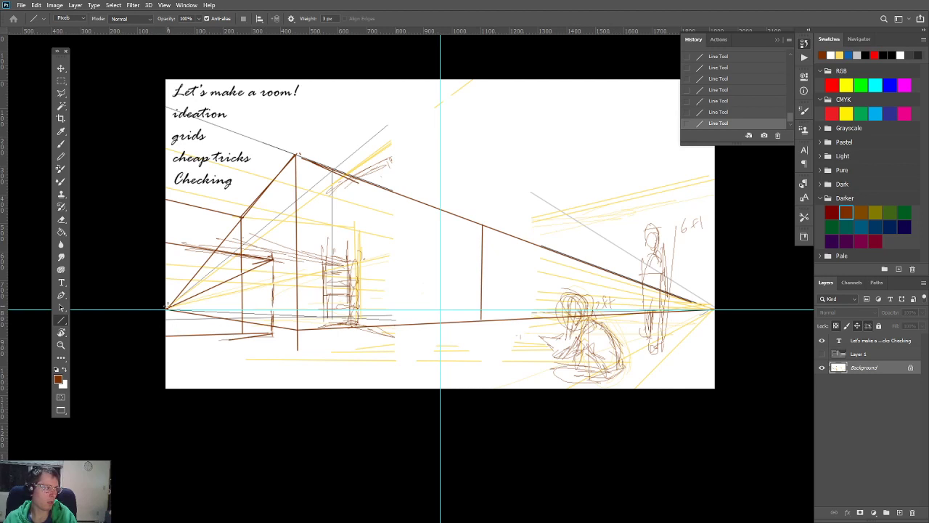
pyautogui.moveTo(483, 224); pyautogui.dragTo(748, 136)
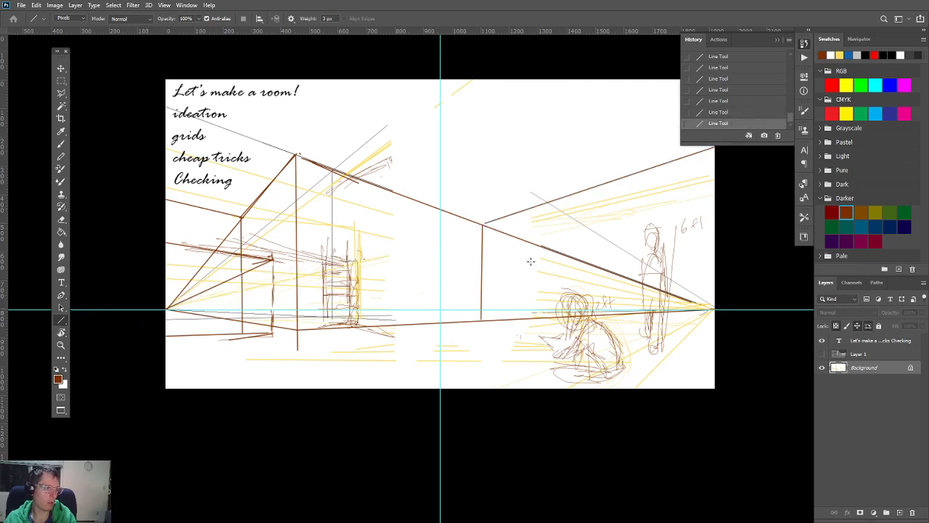
# Step: Set the line opacity to 40% and draw faint guides from the left vanishing point through the far wall edge's top and bottom
pyautogui.moveTo(541, 294); pyautogui.dragTo(498, 366)
pyautogui.press('4')
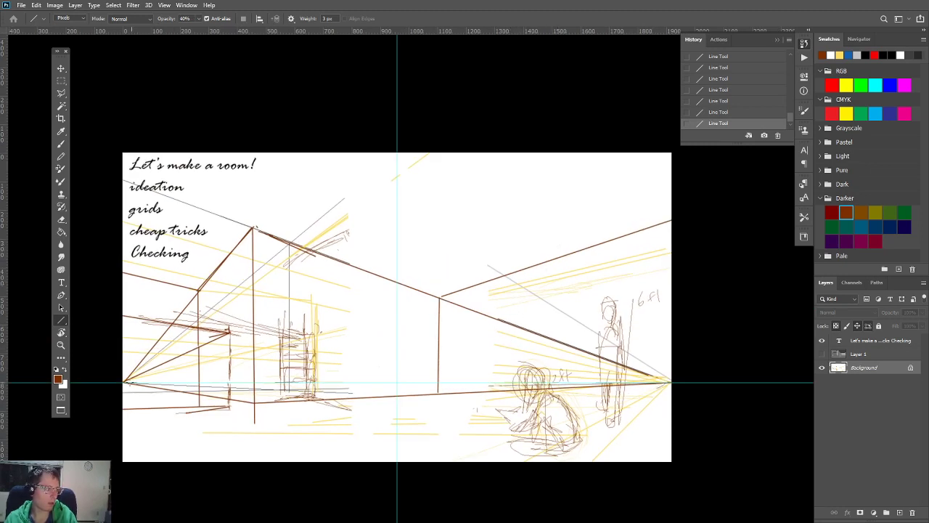
pyautogui.moveTo(123, 381); pyautogui.dragTo(666, 236)
pyautogui.moveTo(122, 380); pyautogui.dragTo(699, 230)
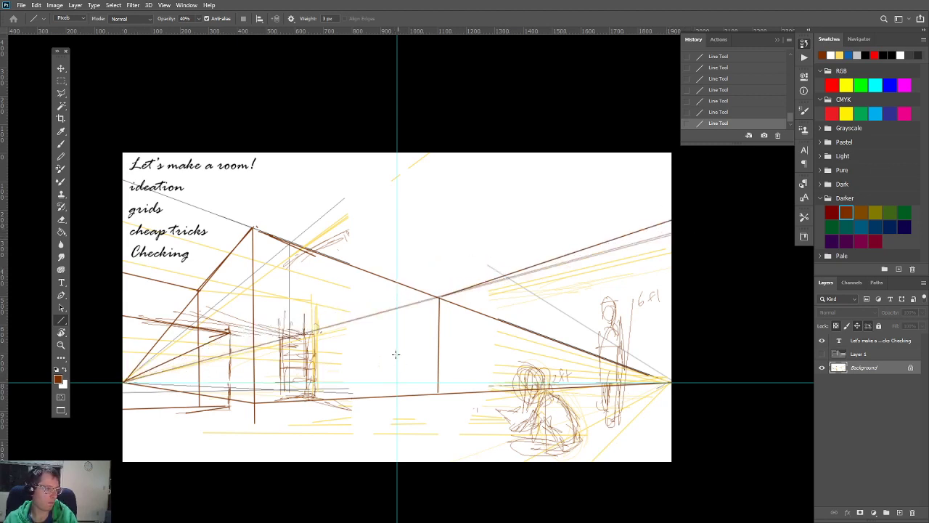
pyautogui.moveTo(124, 381); pyautogui.dragTo(713, 398)
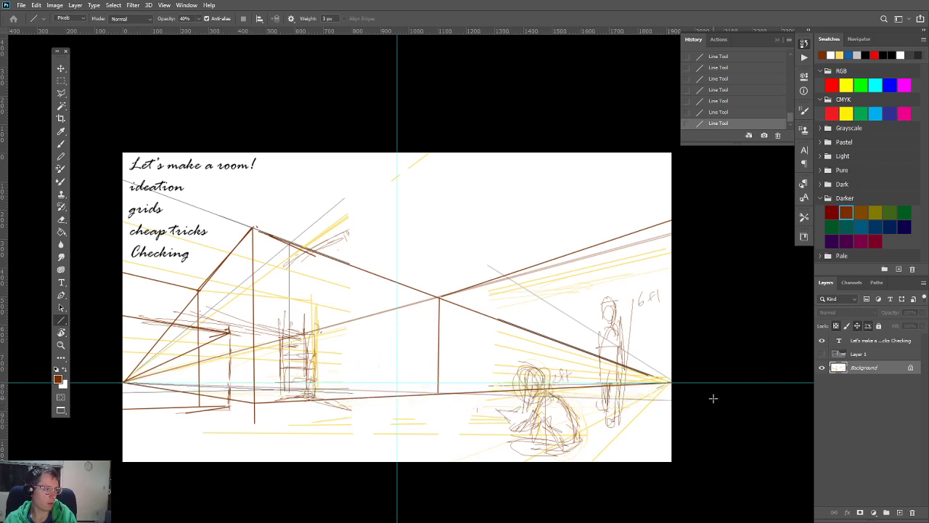
pyautogui.moveTo(308, 373); pyautogui.dragTo(380, 369)
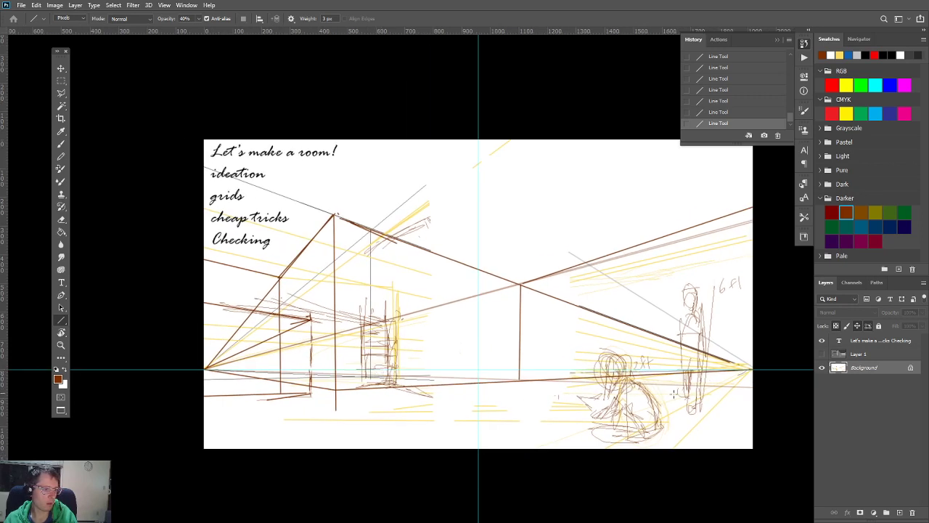
pyautogui.moveTo(757, 388); pyautogui.dragTo(188, 379)
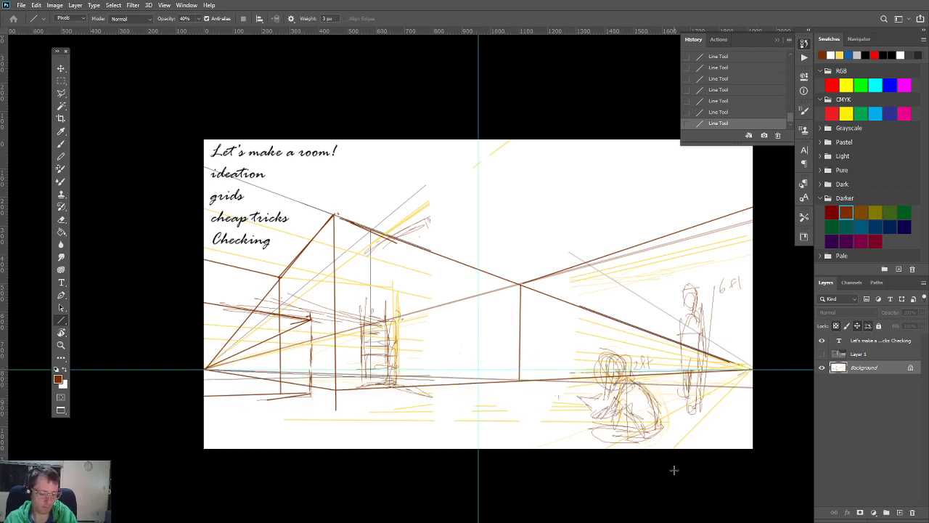
# Step: Convert the background into a regular layer named Layer 0 and lower its opacity so the construction lines are faded
pyautogui.press('v')
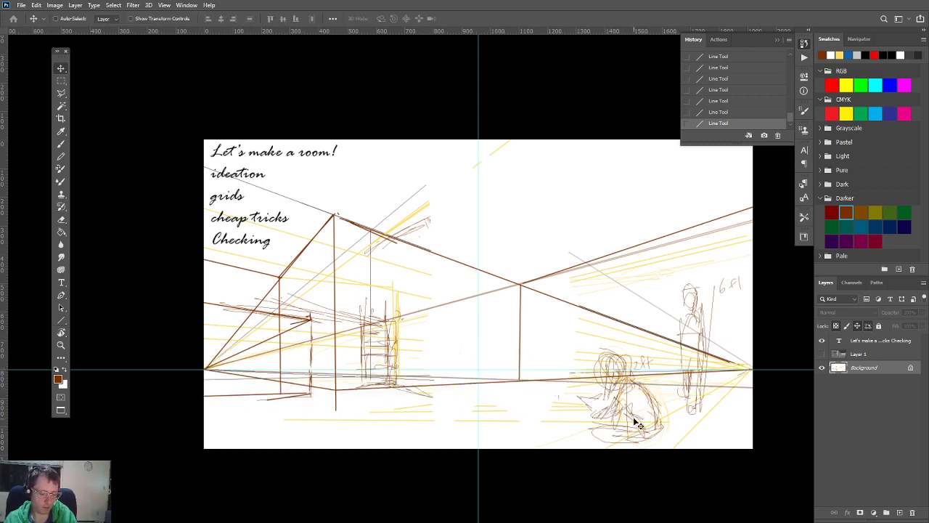
pyautogui.doubleClick(865, 368)
pyautogui.press('Return')
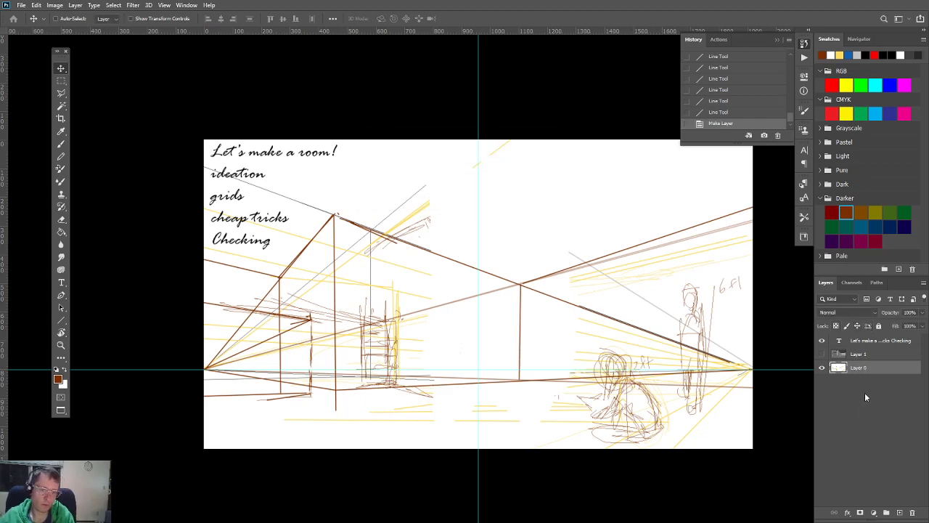
pyautogui.moveTo(893, 313)
pyautogui.mouseDown()
pyautogui.moveTo(858, 313)
pyautogui.moveTo(905, 314)
pyautogui.mouseUp()
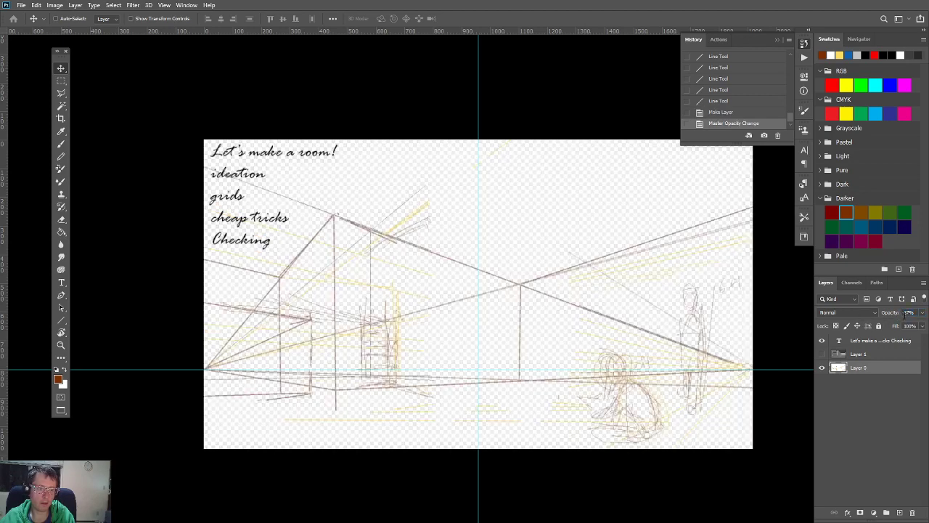
# Step: Add a new layer filled with white and send it beneath Layer 0 as a backdrop for the faded construction lines
pyautogui.click(900, 512)
pyautogui.hotkey('alt', 'BackSpace')
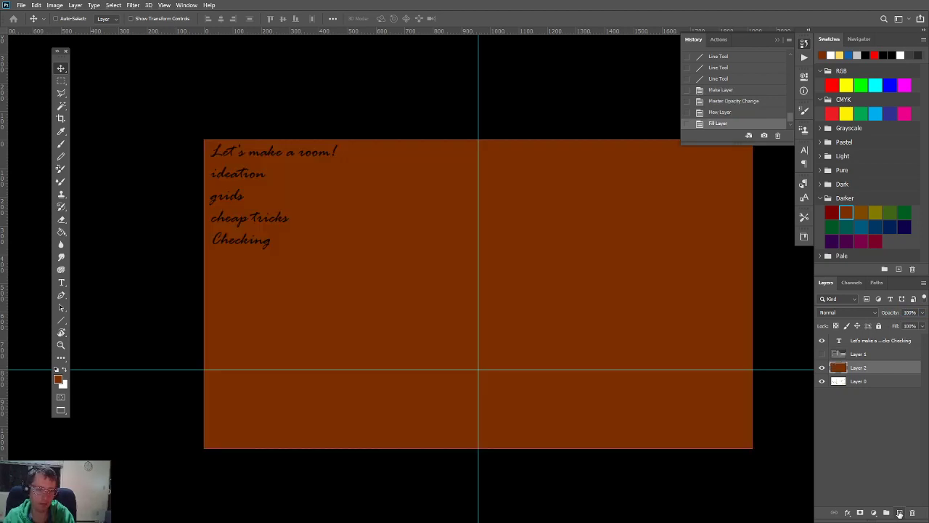
pyautogui.press('f')
pyautogui.press('f')
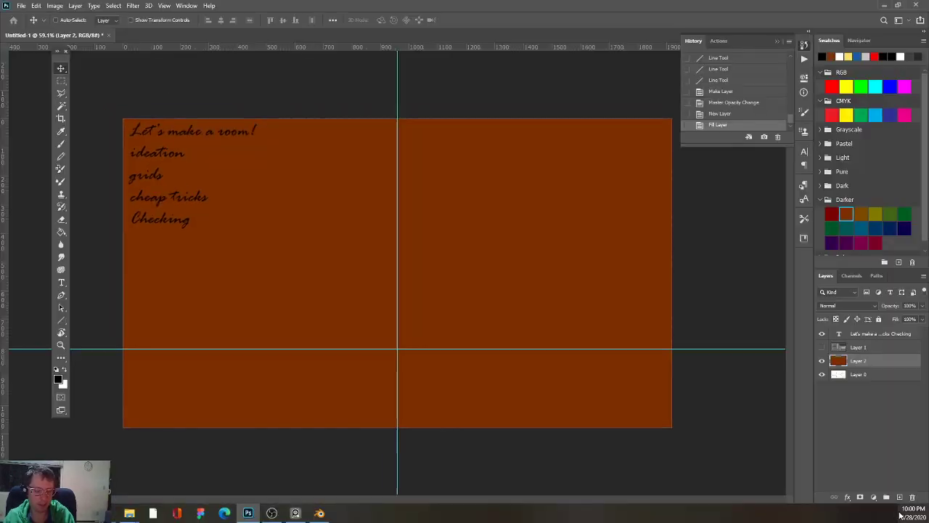
pyautogui.hotkey('shift', 'BackSpace')
pyautogui.press('Return')
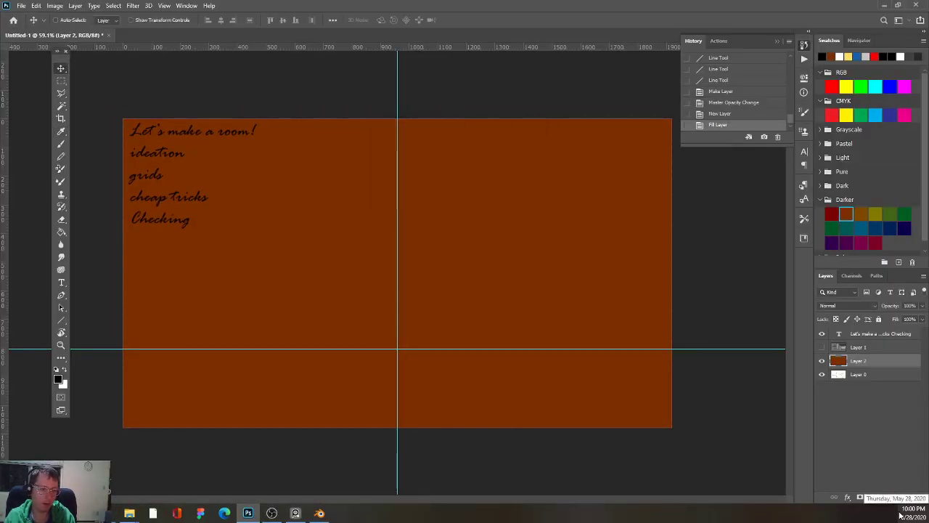
pyautogui.hotkey('ctrl', 'i')
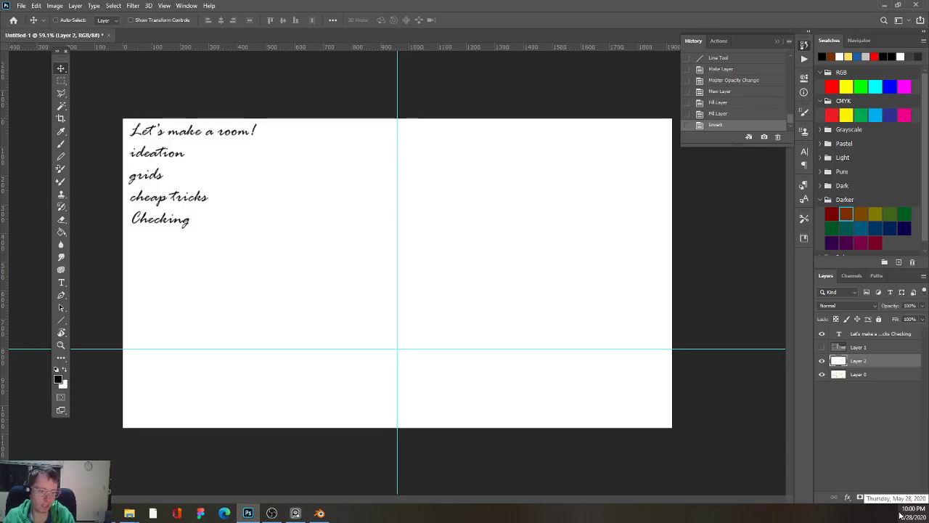
pyautogui.hotkey('ctrl', '[')
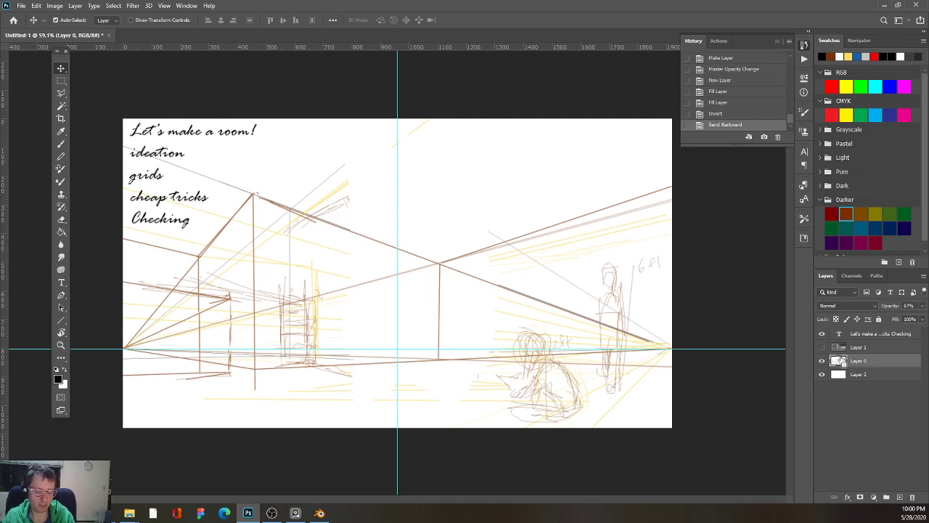
# Step: Create a new layer named Layer 3 above the faded sketch and pencil a black framed doorway on the right wall beside the corner
pyautogui.hotkey('ctrl', 'shift', 'n')
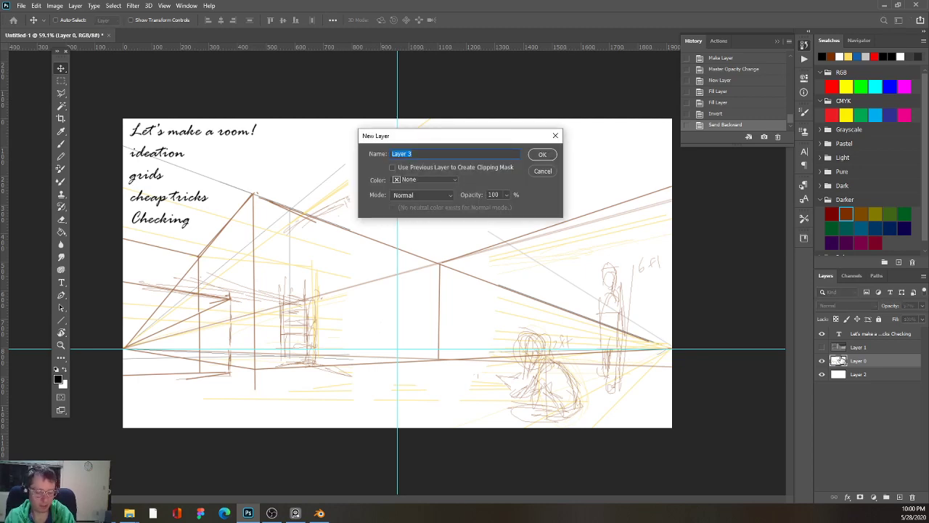
pyautogui.press('Return')
pyautogui.press('b')
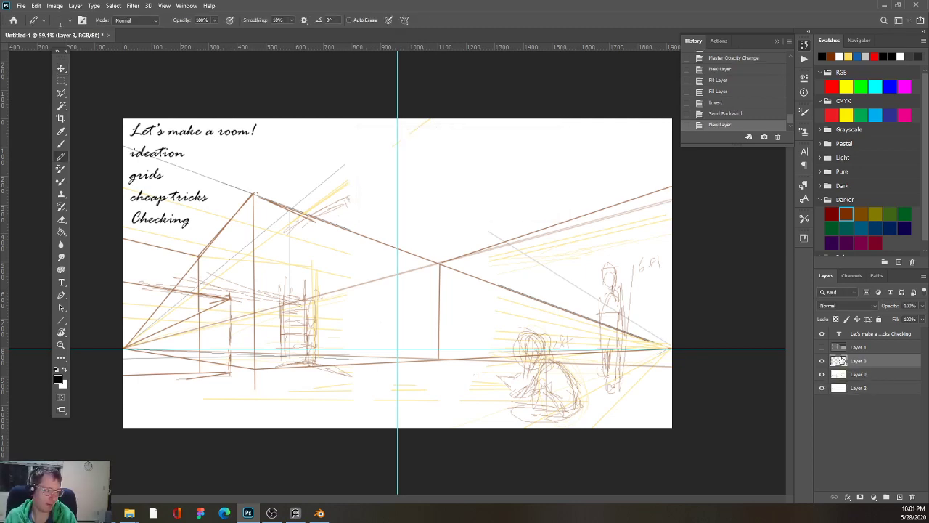
pyautogui.press('f')
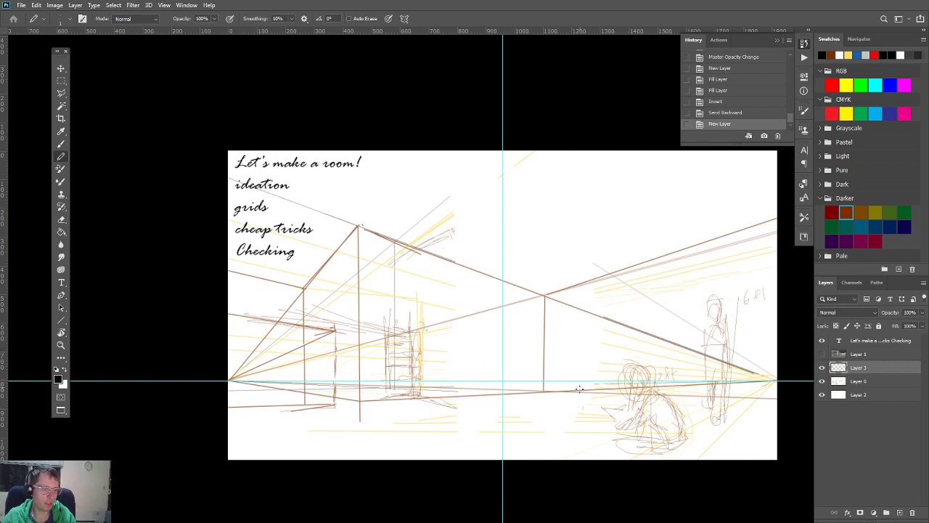
pyautogui.moveTo(562, 390)
pyautogui.mouseDown()
pyautogui.moveTo(566, 318)
pyautogui.moveTo(561, 390)
pyautogui.moveTo(578, 311)
pyautogui.mouseUp()
pyautogui.moveTo(578, 311); pyautogui.dragTo(604, 306)
pyautogui.moveTo(589, 308)
pyautogui.mouseDown()
pyautogui.moveTo(600, 307)
pyautogui.moveTo(600, 387)
pyautogui.mouseUp()
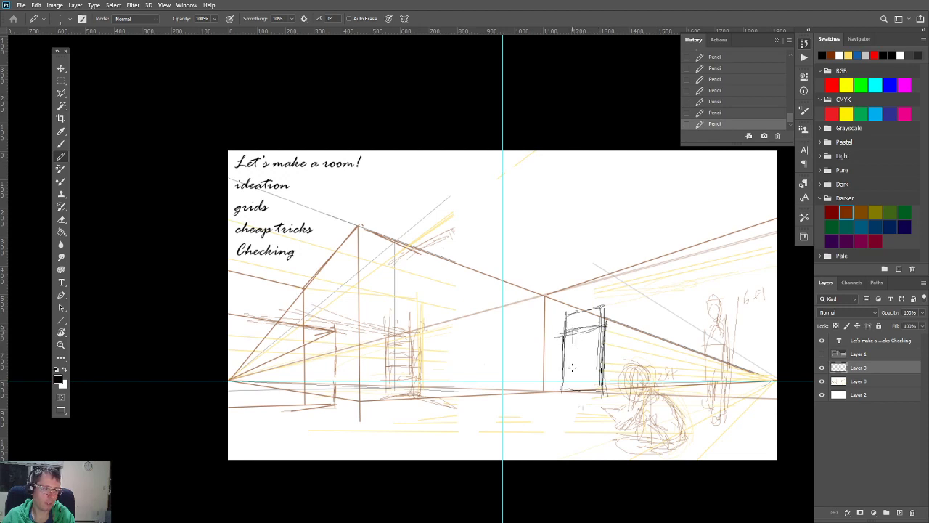
pyautogui.moveTo(573, 369); pyautogui.dragTo(572, 386)
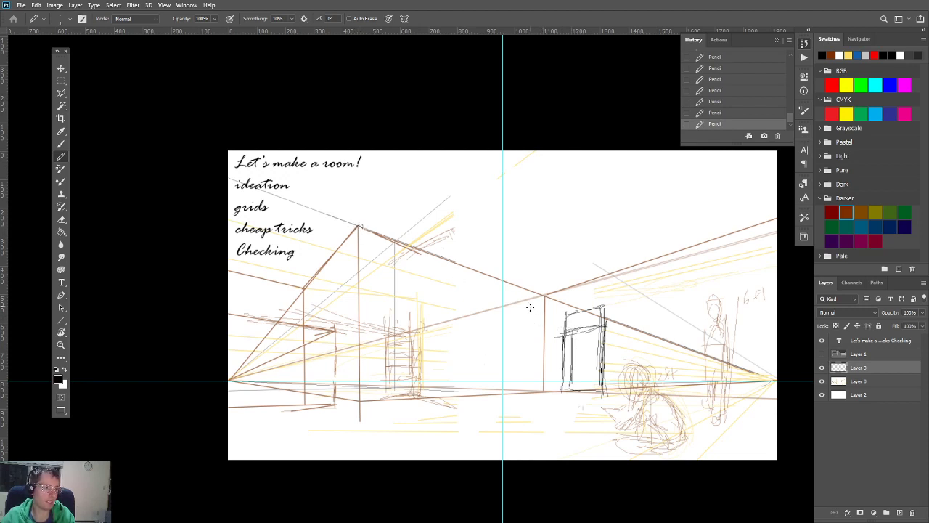
# Step: Draw straight black lines just below the ceiling edge, from the tall corner to the far wall edge and from there to the right border
pyautogui.keyDown('shift'); pyautogui.click(544, 316); pyautogui.keyUp('shift')
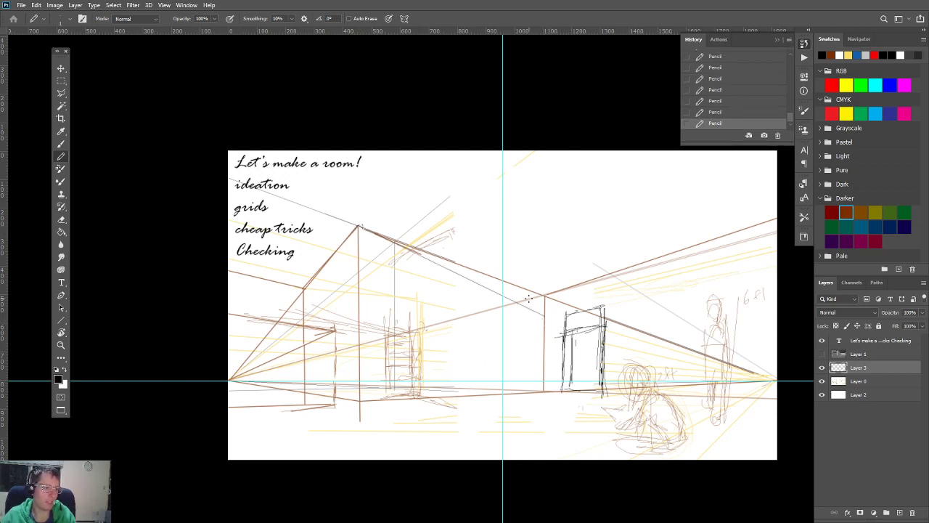
pyautogui.hotkey('ctrl', 'z')
pyautogui.click(361, 227)
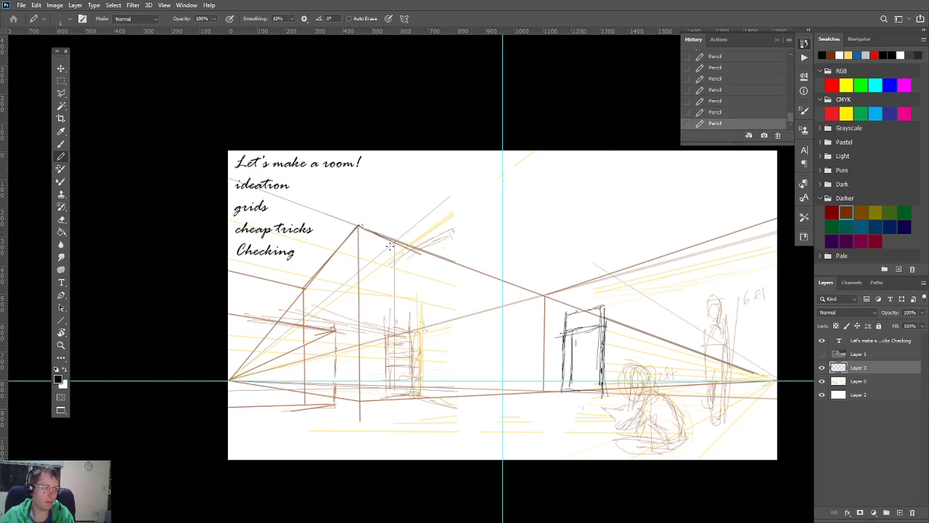
pyautogui.keyDown('shift'); pyautogui.click(544, 323); pyautogui.keyUp('shift')
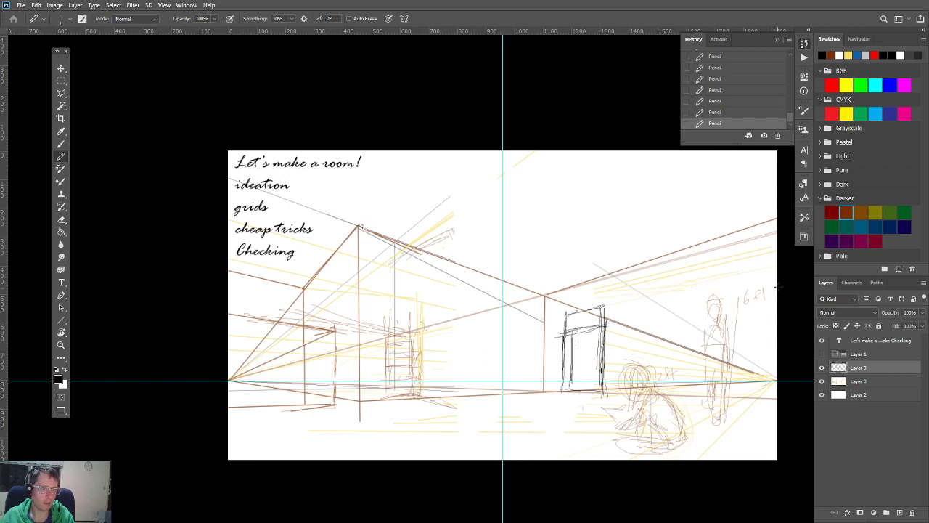
pyautogui.keyDown('shift'); pyautogui.click(779, 277); pyautogui.keyUp('shift')
pyautogui.hotkey('ctrl', 'z')
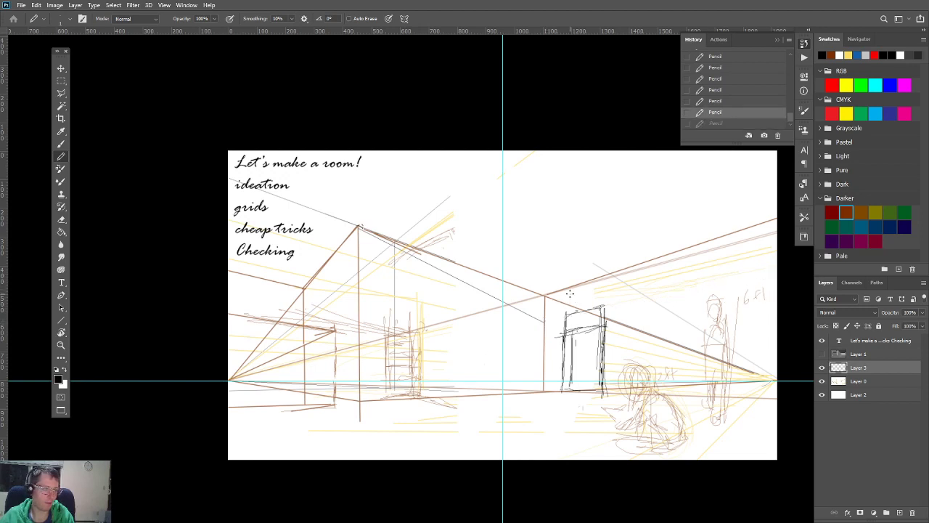
pyautogui.click(784, 284)
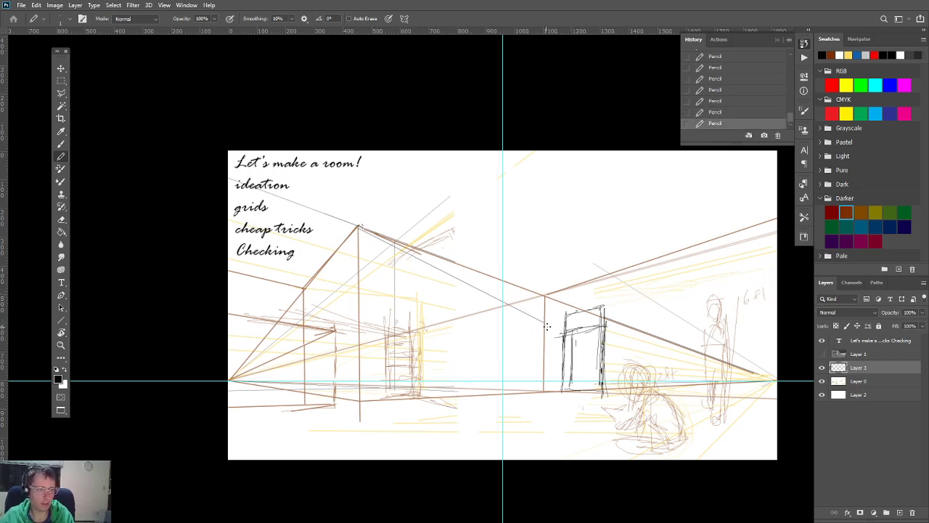
pyautogui.keyDown('shift'); pyautogui.click(548, 322); pyautogui.keyUp('shift')
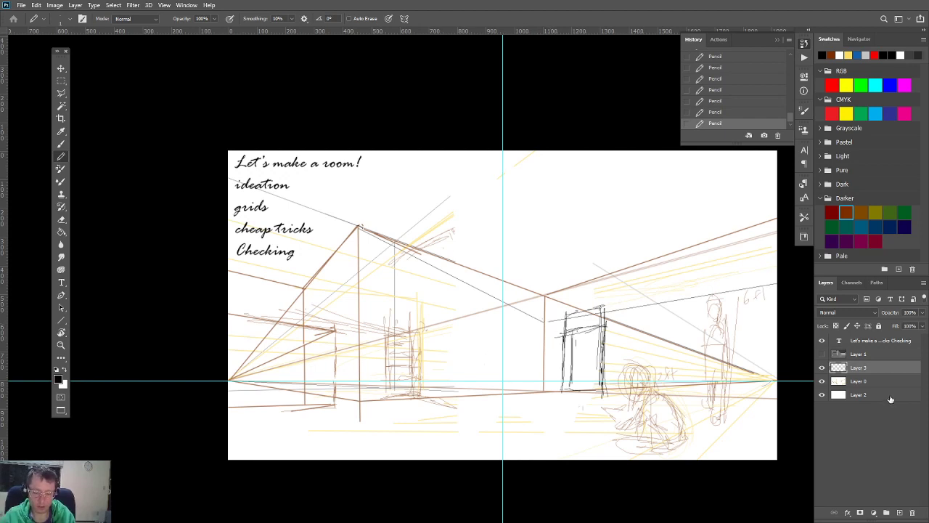
# Step: Pick the darker cyan-blue swatch and shade the area above the walls with wide pencil strokes at 10% opacity
pyautogui.hotkey('ctrl', '-')
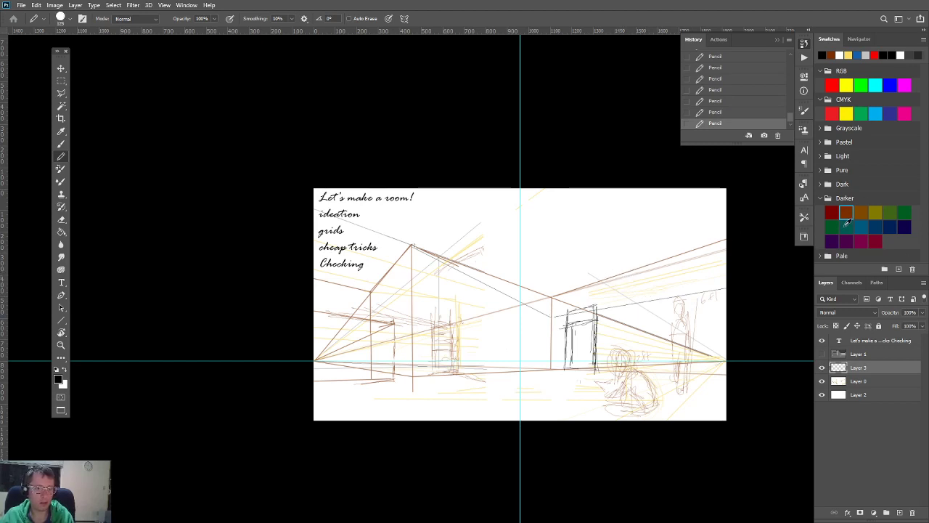
pyautogui.click(844, 225)
pyautogui.click(863, 225)
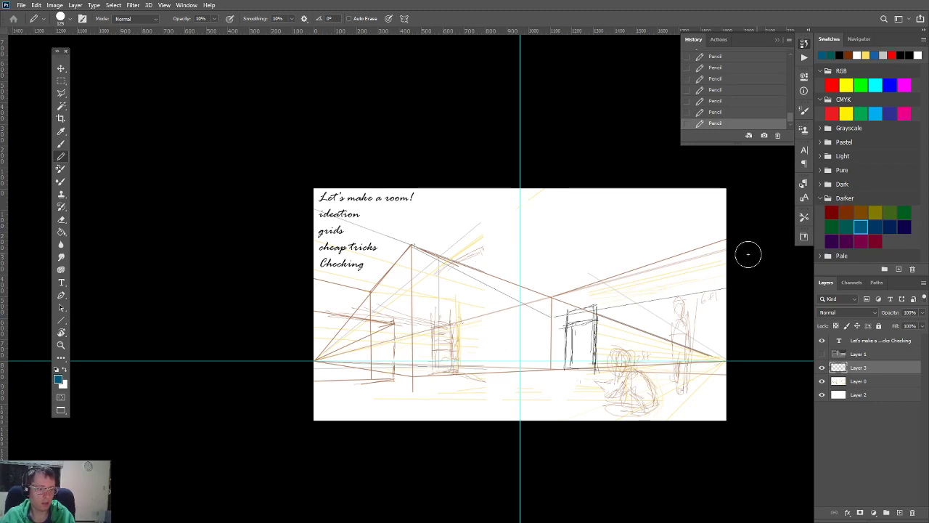
pyautogui.moveTo(735, 256)
pyautogui.mouseDown()
pyautogui.moveTo(620, 223)
pyautogui.moveTo(609, 235)
pyautogui.moveTo(630, 283)
pyautogui.moveTo(599, 288)
pyautogui.moveTo(467, 244)
pyautogui.moveTo(533, 279)
pyautogui.moveTo(522, 261)
pyautogui.moveTo(570, 283)
pyautogui.moveTo(575, 268)
pyautogui.moveTo(630, 271)
pyautogui.moveTo(630, 280)
pyautogui.moveTo(569, 262)
pyautogui.moveTo(552, 233)
pyautogui.mouseUp()
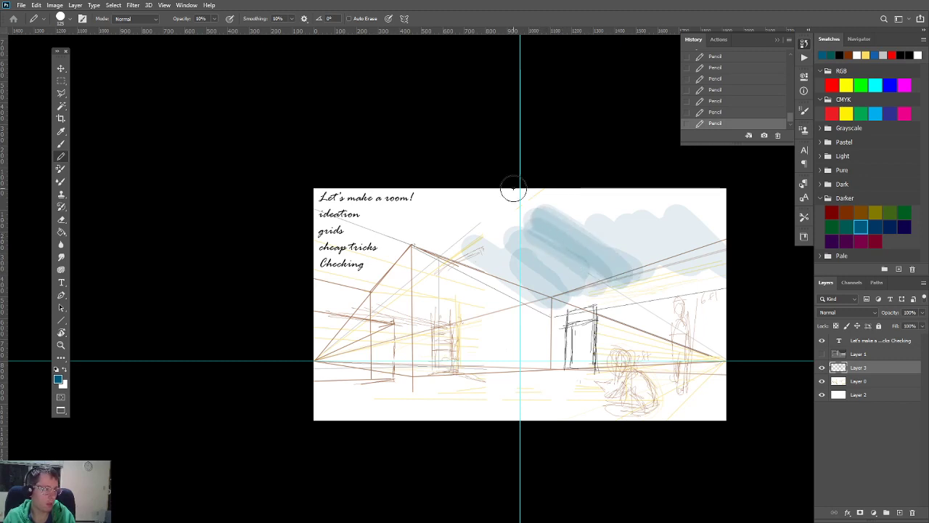
# Step: Set the pencil opacity to 100% and fill the area above the long and right walls solid blue, edging it with straight strokes
pyautogui.press('0')
pyautogui.moveTo(476, 229)
pyautogui.mouseDown()
pyautogui.moveTo(566, 260)
pyautogui.moveTo(551, 298)
pyautogui.moveTo(531, 290)
pyautogui.mouseUp()
pyautogui.hotkey('ctrl', 'z')
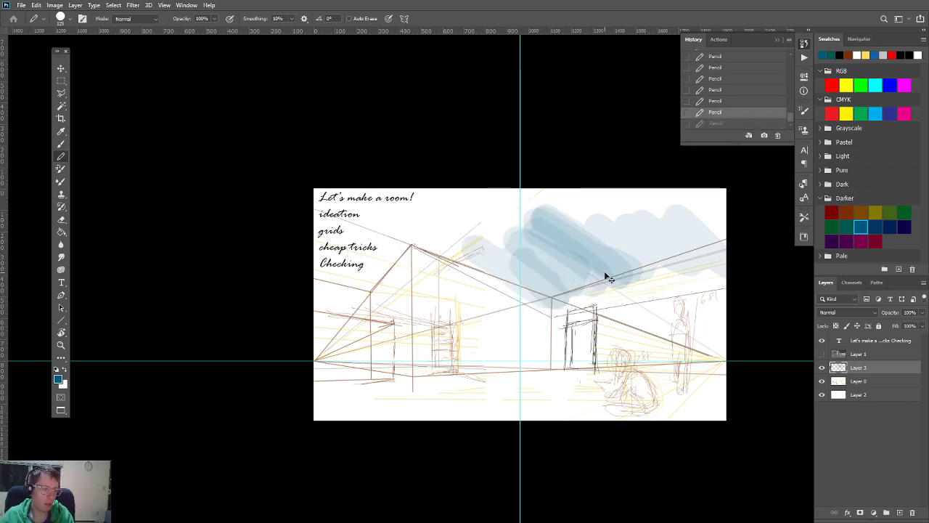
pyautogui.click(717, 275)
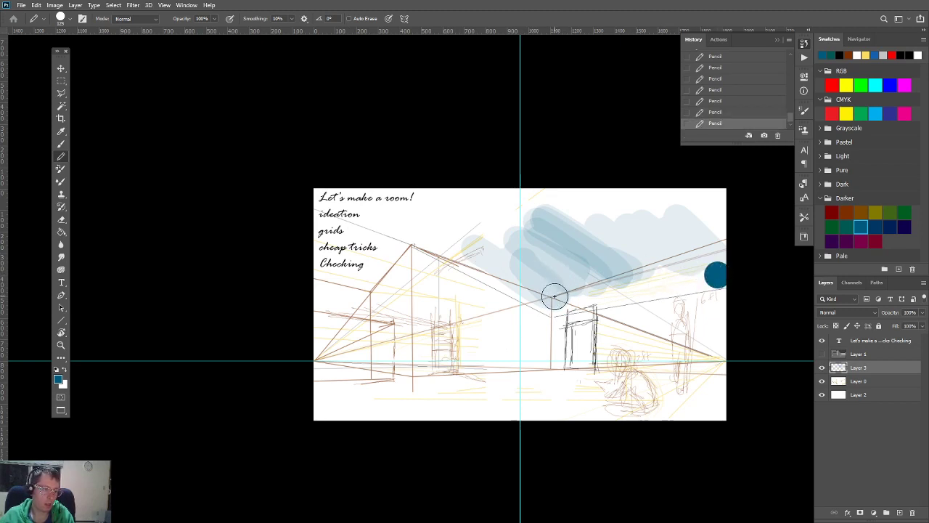
pyautogui.keyDown('shift'); pyautogui.click(553, 295); pyautogui.keyUp('shift')
pyautogui.keyDown('shift'); pyautogui.click(423, 233); pyautogui.keyUp('shift')
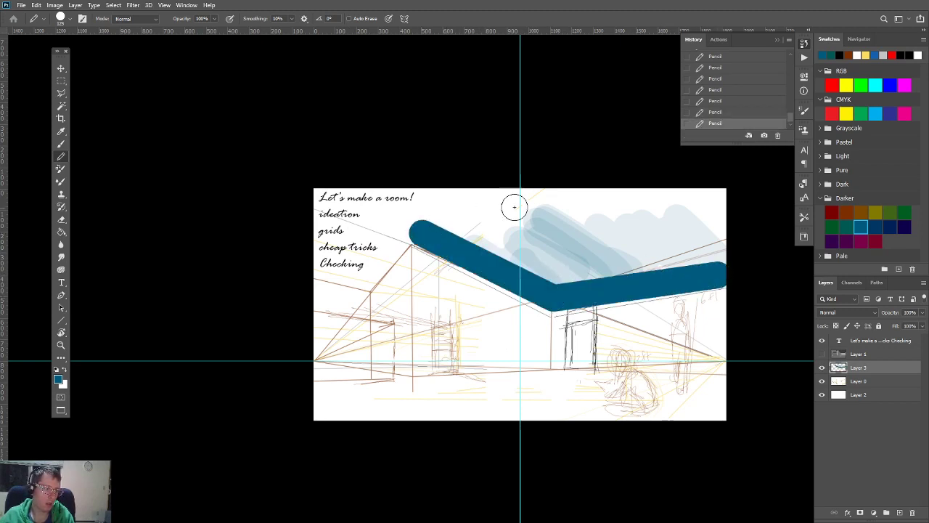
pyautogui.keyDown('shift'); pyautogui.click(629, 168); pyautogui.keyUp('shift')
pyautogui.moveTo(733, 226)
pyautogui.mouseDown()
pyautogui.moveTo(706, 256)
pyautogui.moveTo(646, 240)
pyautogui.moveTo(477, 240)
pyautogui.moveTo(501, 233)
pyautogui.moveTo(531, 266)
pyautogui.moveTo(671, 263)
pyautogui.moveTo(604, 248)
pyautogui.moveTo(524, 262)
pyautogui.moveTo(467, 217)
pyautogui.moveTo(606, 227)
pyautogui.moveTo(566, 193)
pyautogui.moveTo(643, 194)
pyautogui.moveTo(681, 248)
pyautogui.moveTo(710, 227)
pyautogui.moveTo(728, 173)
pyautogui.moveTo(628, 221)
pyautogui.moveTo(693, 196)
pyautogui.moveTo(726, 202)
pyautogui.moveTo(552, 279)
pyautogui.mouseUp()
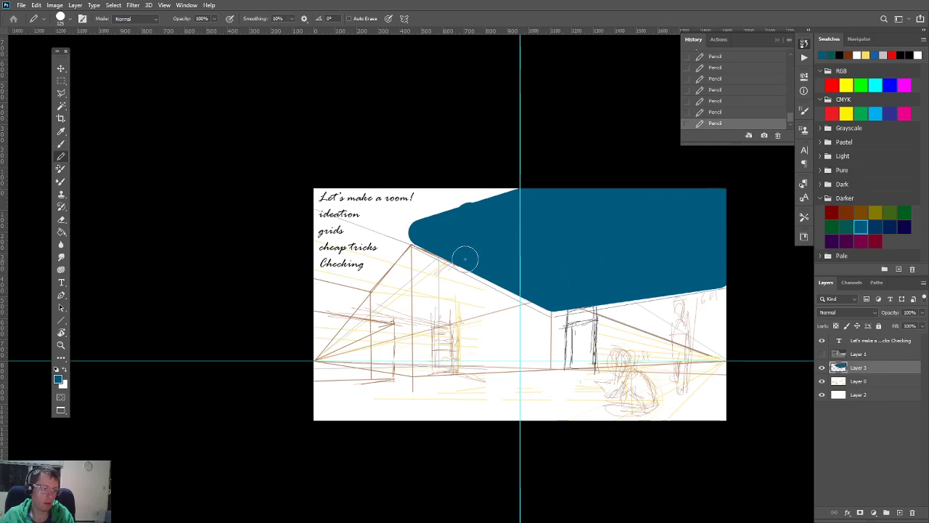
# Step: Extend the solid blue fill across the upper left of the canvas, behind the text and down to the left wall's top
pyautogui.scroll(4, 417, 230)
pyautogui.scroll(-5, 417, 230)
pyautogui.moveTo(420, 233); pyautogui.dragTo(551, 320)
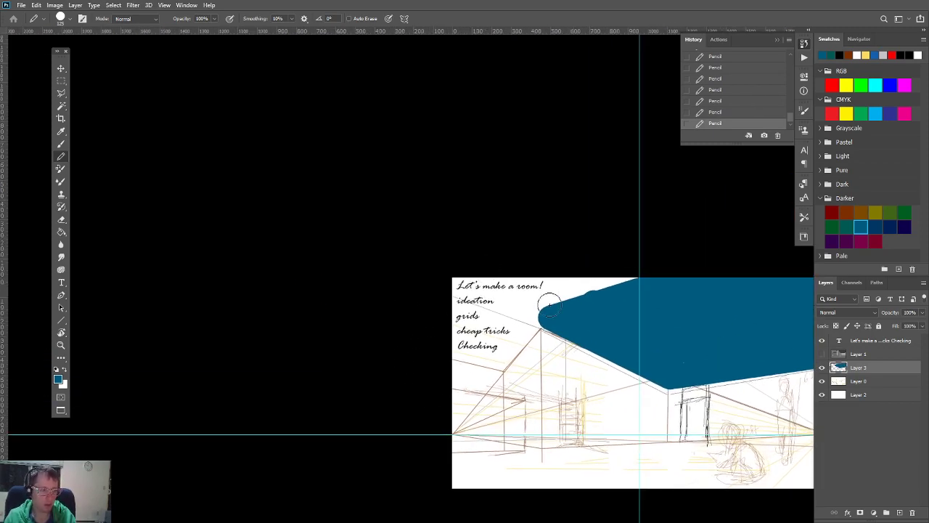
pyautogui.moveTo(556, 268)
pyautogui.mouseDown()
pyautogui.moveTo(505, 352)
pyautogui.moveTo(508, 334)
pyautogui.moveTo(484, 314)
pyautogui.moveTo(453, 327)
pyautogui.moveTo(469, 267)
pyautogui.moveTo(501, 311)
pyautogui.moveTo(507, 277)
pyautogui.moveTo(536, 269)
pyautogui.moveTo(652, 271)
pyautogui.moveTo(593, 278)
pyautogui.moveTo(499, 340)
pyautogui.moveTo(549, 318)
pyautogui.moveTo(468, 343)
pyautogui.moveTo(490, 353)
pyautogui.moveTo(454, 363)
pyautogui.mouseUp()
pyautogui.moveTo(522, 411)
pyautogui.mouseDown()
pyautogui.moveTo(467, 332)
pyautogui.moveTo(433, 323)
pyautogui.mouseUp()
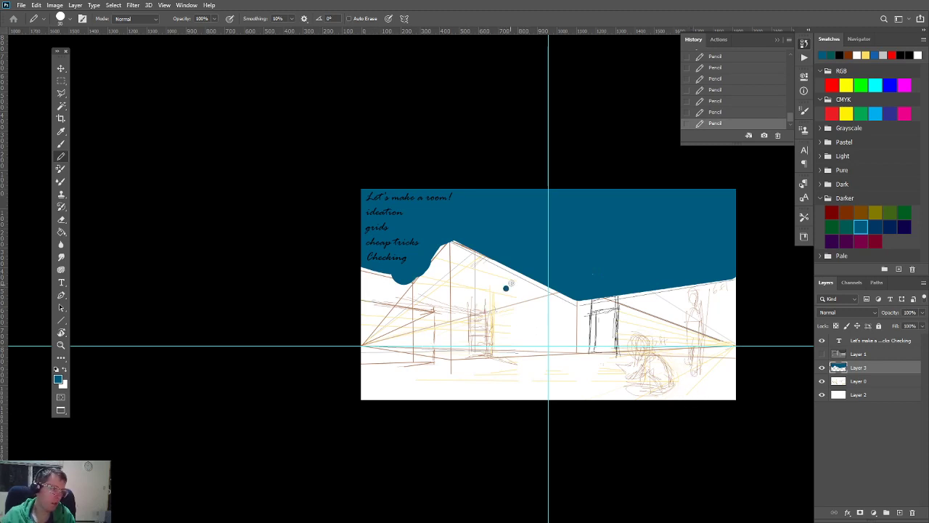
# Step: Shrink the pencil tip and outline a blue window in perspective on the long wall near the far corner
pyautogui.scroll(3, 546, 297)
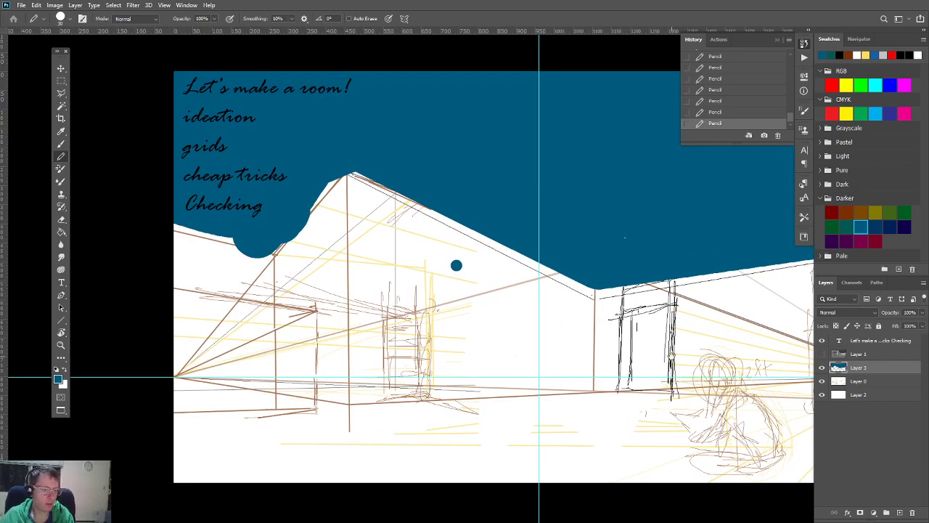
pyautogui.moveTo(646, 355); pyautogui.dragTo(605, 370)
pyautogui.moveTo(432, 323); pyautogui.dragTo(506, 347)
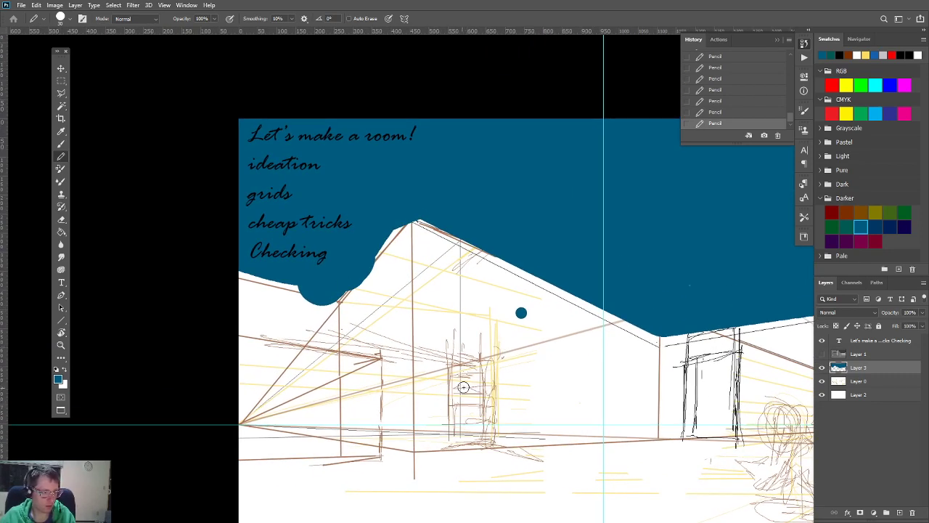
pyautogui.press('[')
pyautogui.press('[')
pyautogui.press('[')
pyautogui.press('[')
pyautogui.press('[')
pyautogui.press('[')
pyautogui.press('[')
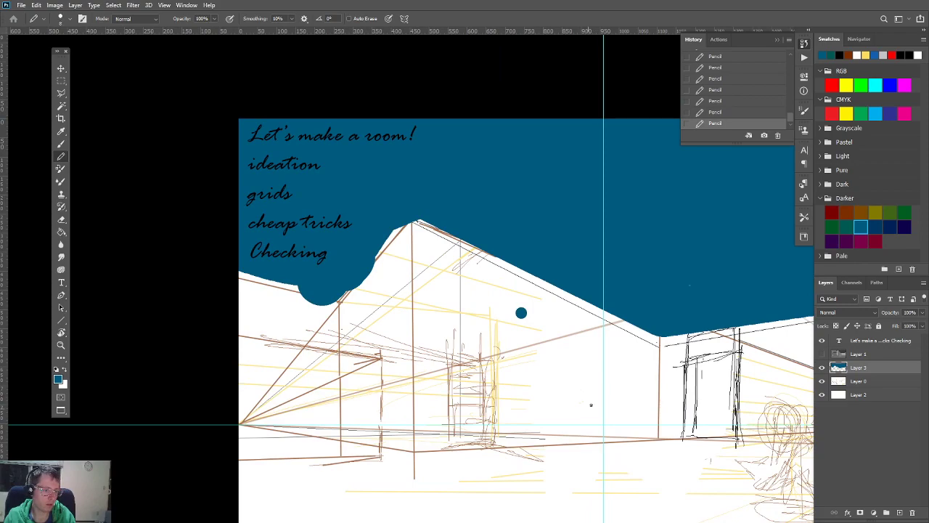
pyautogui.moveTo(689, 285)
pyautogui.mouseDown()
pyautogui.moveTo(606, 298)
pyautogui.moveTo(485, 262)
pyautogui.mouseUp()
pyautogui.moveTo(490, 338); pyautogui.dragTo(369, 274)
pyautogui.moveTo(446, 334)
pyautogui.mouseDown()
pyautogui.moveTo(447, 359)
pyautogui.moveTo(399, 355)
pyautogui.moveTo(424, 329)
pyautogui.moveTo(380, 303)
pyautogui.moveTo(381, 351)
pyautogui.moveTo(362, 379)
pyautogui.moveTo(448, 420)
pyautogui.mouseUp()
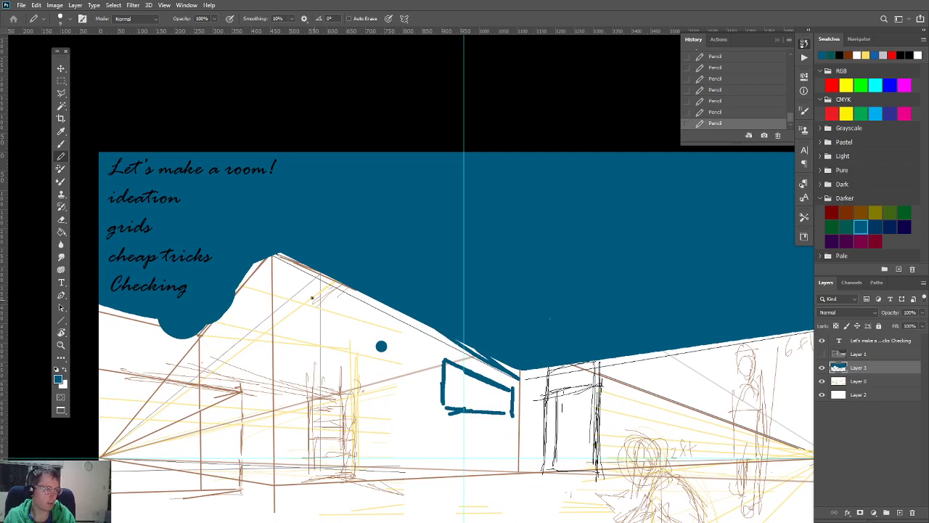
# Step: Draw a blue ladder-like shelf at the end of the low left structure, with two uprights and several rungs
pyautogui.hscroll(-5, 368, 371)
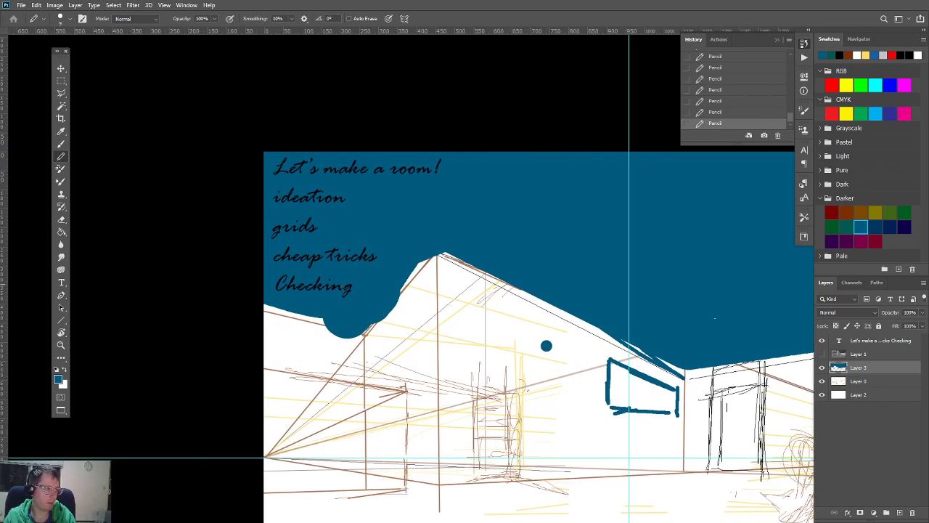
pyautogui.scroll(-2, 341, 380)
pyautogui.hscroll(-2, 341, 380)
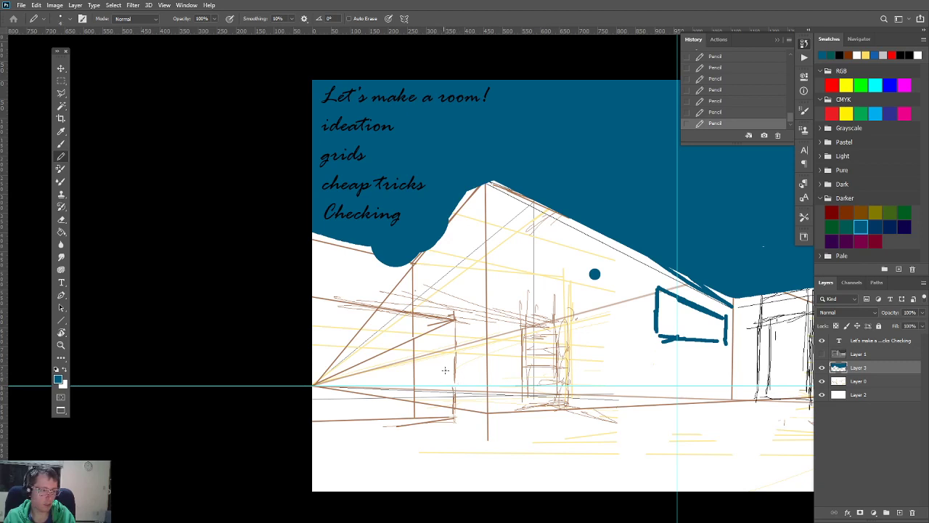
pyautogui.moveTo(453, 332); pyautogui.dragTo(449, 400)
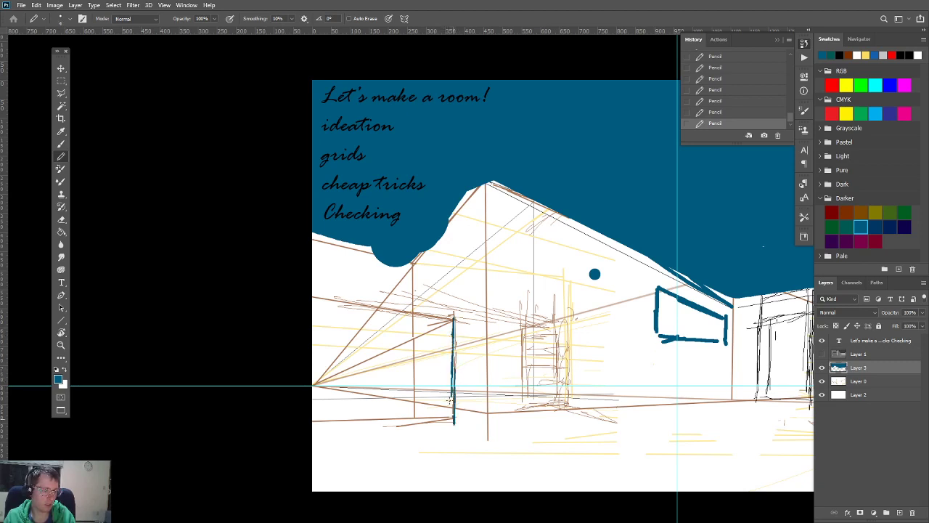
pyautogui.moveTo(419, 341); pyautogui.dragTo(421, 403)
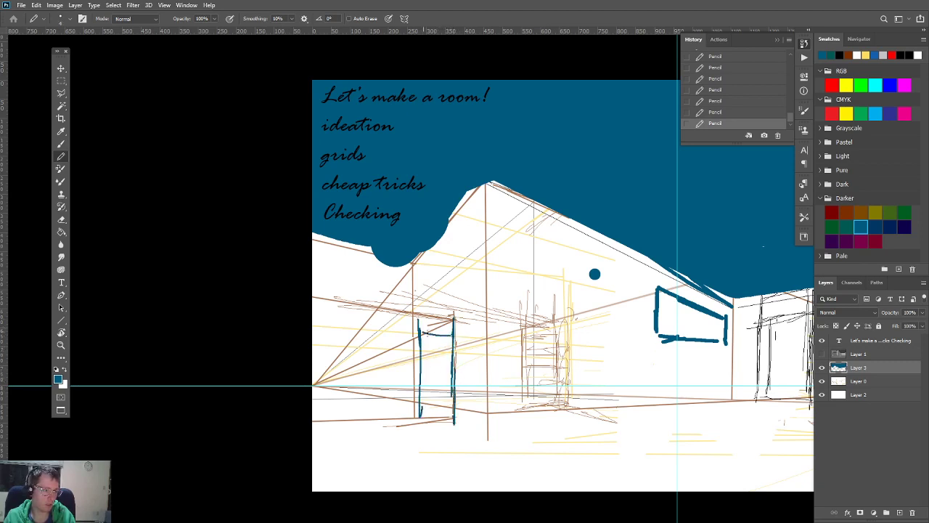
pyautogui.moveTo(414, 370); pyautogui.dragTo(448, 369)
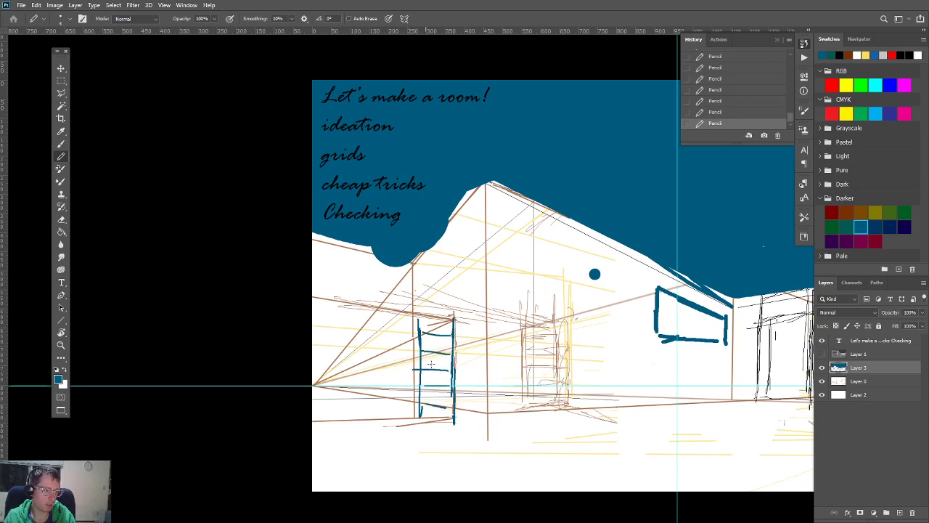
# Step: Scribble blue items on top of the shelf and trace two receding lines along the low structure's upper edge to the left border
pyautogui.moveTo(450, 304); pyautogui.dragTo(454, 325)
pyautogui.moveTo(395, 308)
pyautogui.mouseDown()
pyautogui.moveTo(416, 303)
pyautogui.moveTo(379, 302)
pyautogui.moveTo(421, 314)
pyautogui.moveTo(312, 292)
pyautogui.mouseUp()
pyautogui.moveTo(404, 313); pyautogui.dragTo(312, 300)
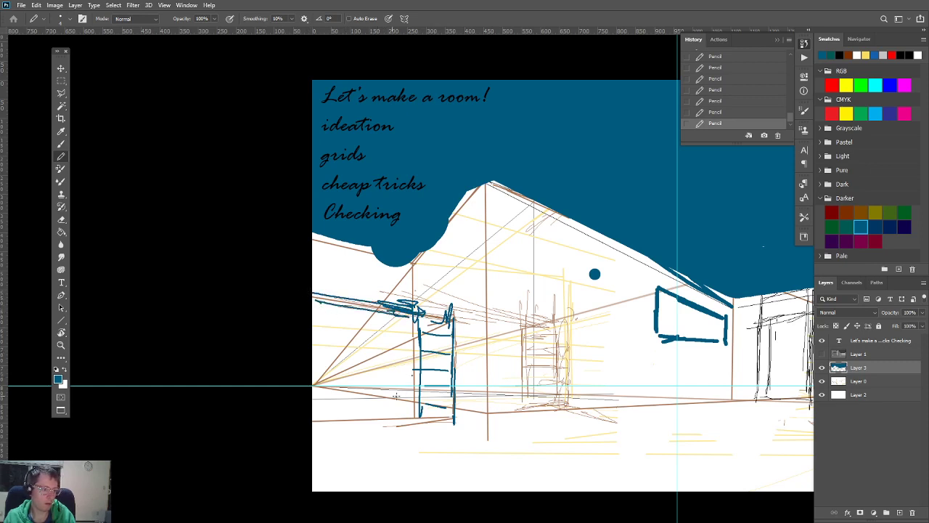
# Step: Trace blue receding lines along the low left structure's base and upper edge, and add second uprights beside the ladder posts
pyautogui.moveTo(410, 388); pyautogui.dragTo(341, 388)
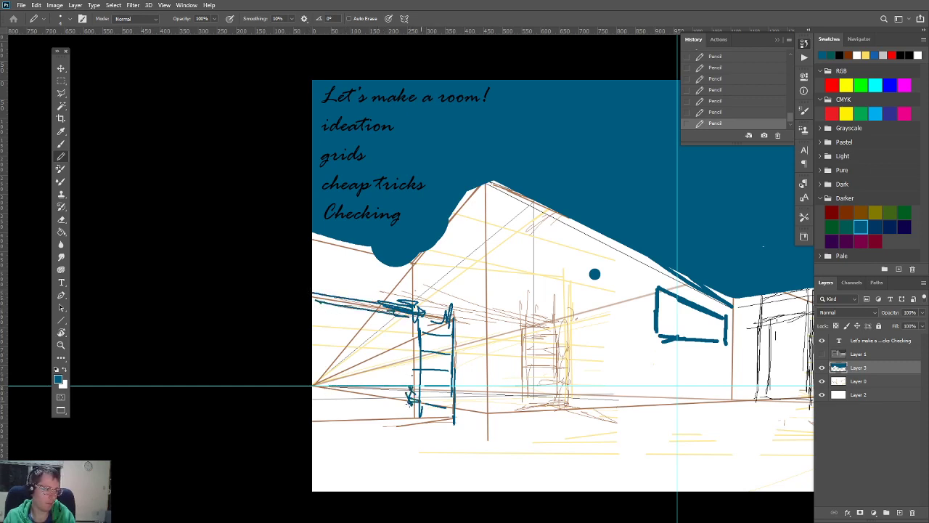
pyautogui.moveTo(411, 398)
pyautogui.mouseDown()
pyautogui.moveTo(321, 399)
pyautogui.moveTo(389, 399)
pyautogui.mouseUp()
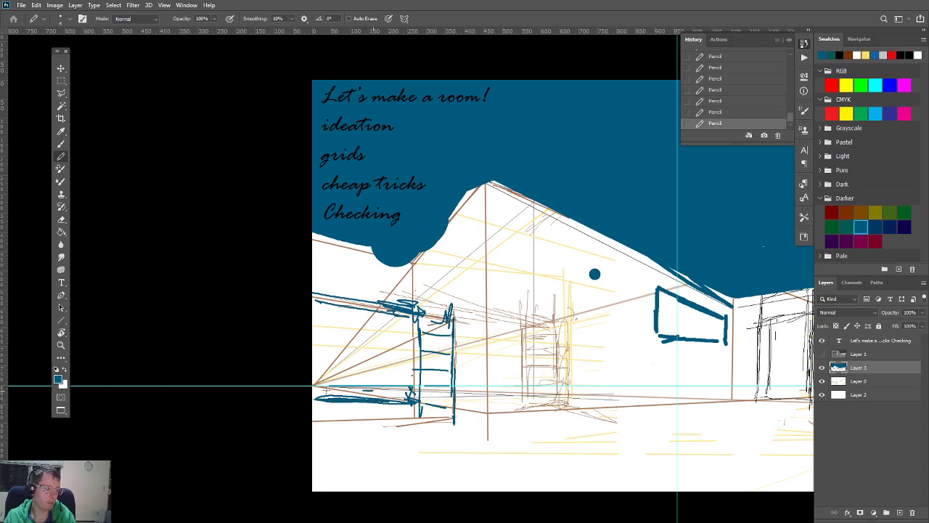
pyautogui.moveTo(410, 312)
pyautogui.mouseDown()
pyautogui.moveTo(400, 329)
pyautogui.moveTo(305, 312)
pyautogui.mouseUp()
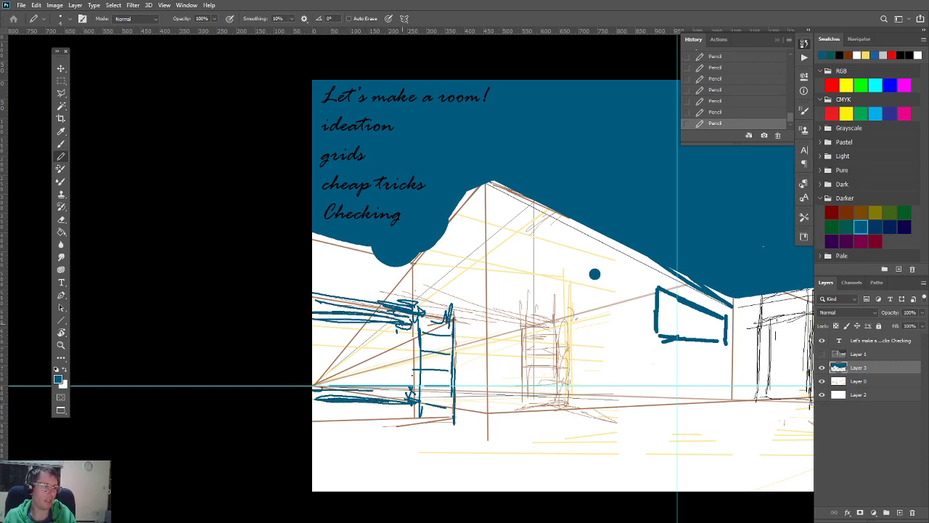
pyautogui.moveTo(403, 325); pyautogui.dragTo(404, 395)
pyautogui.moveTo(465, 315); pyautogui.dragTo(458, 423)
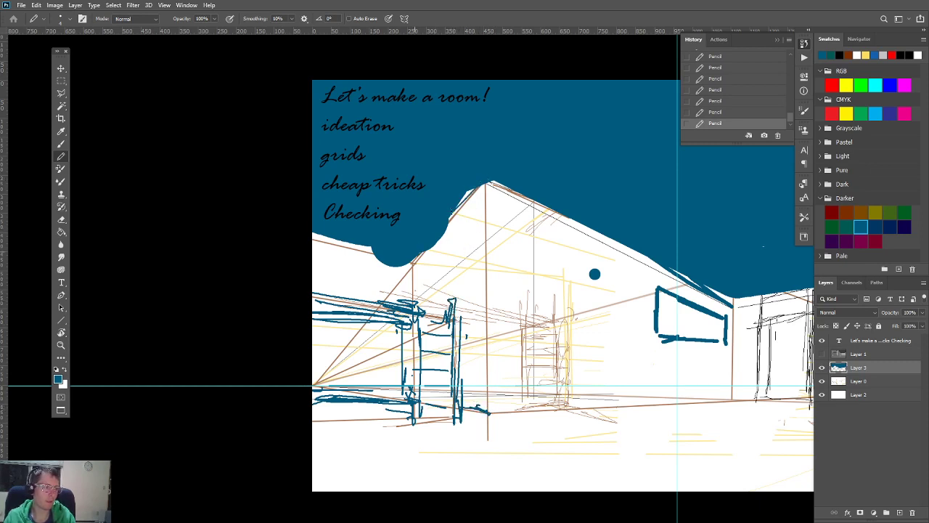
# Step: Touch up the blue fill's edge along the left wall's top and draw the tall wall corner as a blue vertical line
pyautogui.moveTo(374, 254)
pyautogui.mouseDown()
pyautogui.moveTo(339, 241)
pyautogui.moveTo(390, 252)
pyautogui.mouseUp()
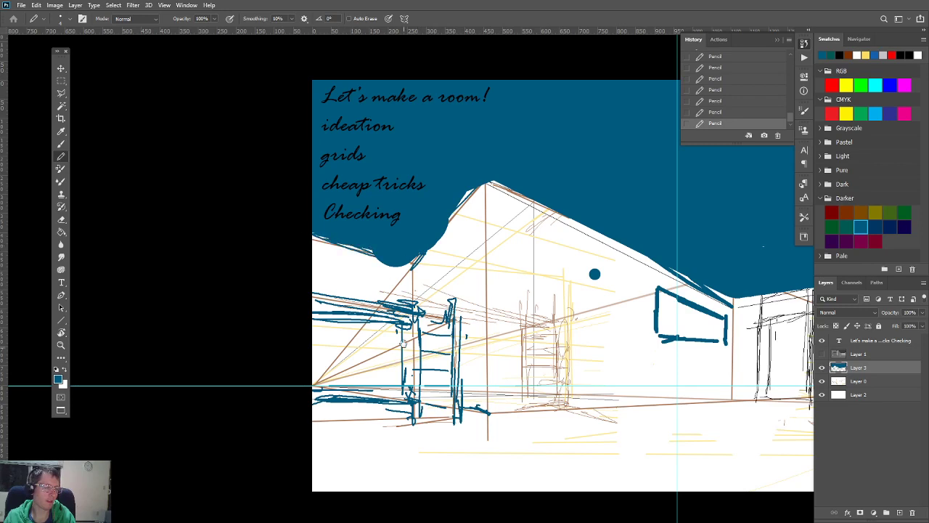
pyautogui.moveTo(480, 239); pyautogui.dragTo(430, 237)
pyautogui.moveTo(438, 181); pyautogui.dragTo(432, 369)
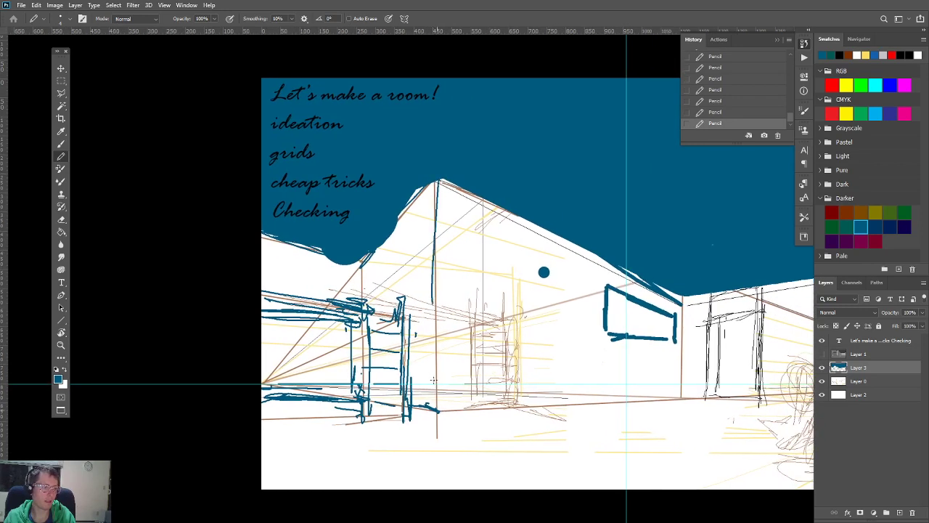
pyautogui.moveTo(436, 231); pyautogui.dragTo(438, 410)
pyautogui.moveTo(431, 265)
pyautogui.mouseDown()
pyautogui.moveTo(439, 360)
pyautogui.moveTo(400, 256)
pyautogui.mouseUp()
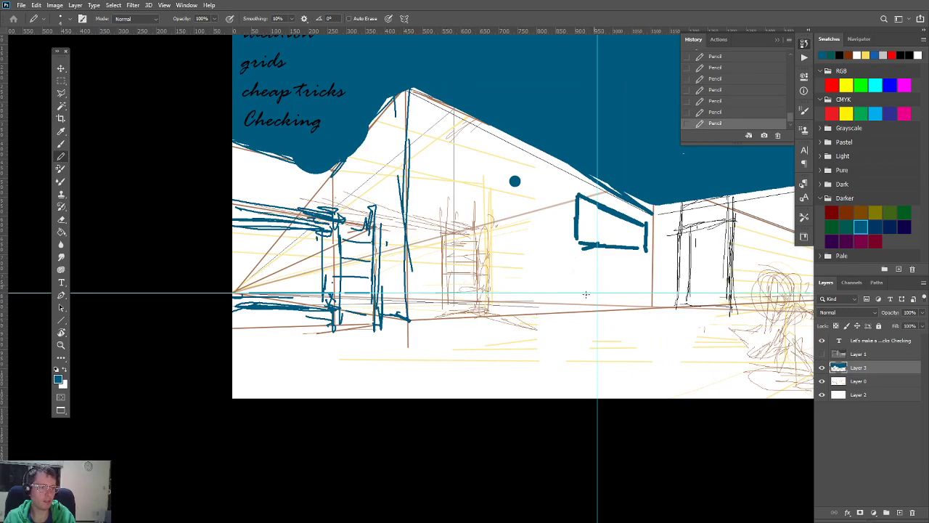
# Step: Choose the CMYK cyan swatch and scribble a few cyan strokes on the right wall
pyautogui.moveTo(540, 261)
pyautogui.mouseDown()
pyautogui.moveTo(451, 385)
pyautogui.moveTo(356, 249)
pyautogui.moveTo(349, 329)
pyautogui.moveTo(392, 344)
pyautogui.mouseUp()
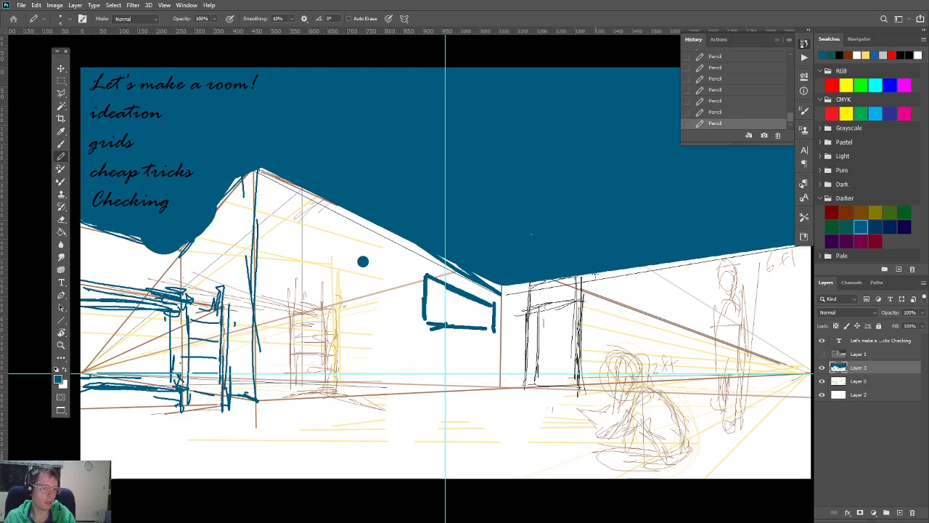
pyautogui.click(830, 112)
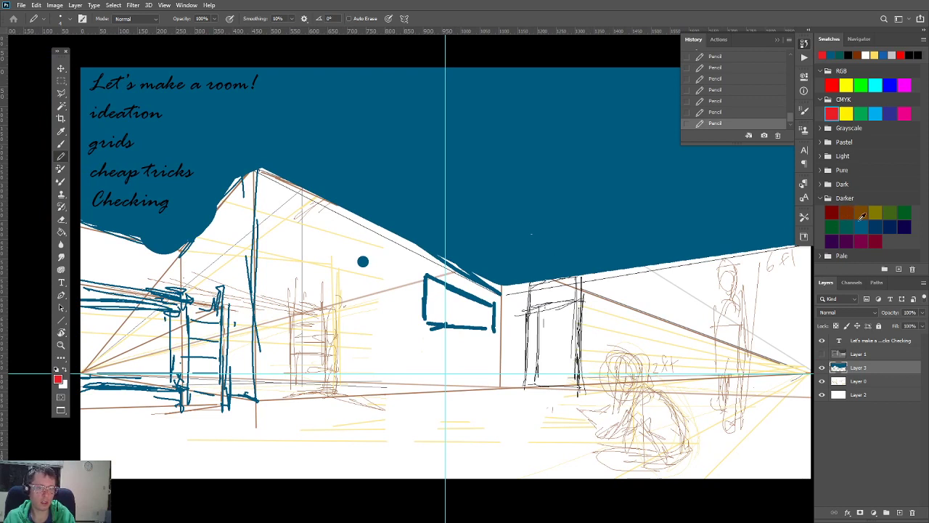
pyautogui.click(866, 226)
pyautogui.click(876, 113)
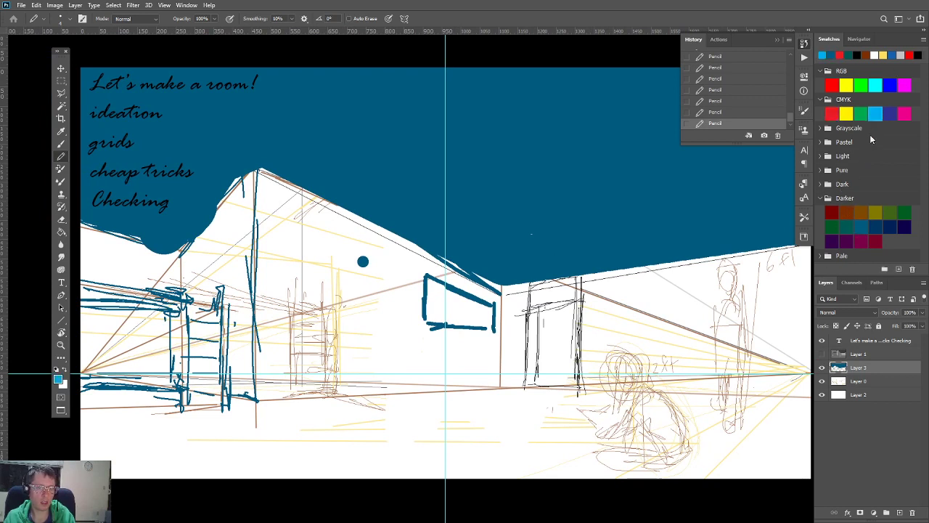
pyautogui.moveTo(670, 330)
pyautogui.mouseDown()
pyautogui.moveTo(676, 292)
pyautogui.moveTo(654, 275)
pyautogui.moveTo(667, 361)
pyautogui.moveTo(649, 310)
pyautogui.mouseUp()
# Step: Block in the right wall with solid cyan around the doorway and the two sketched figures, adjusting the pencil tip size
pyautogui.press(']')
pyautogui.press(']')
pyautogui.press(']')
pyautogui.press(']')
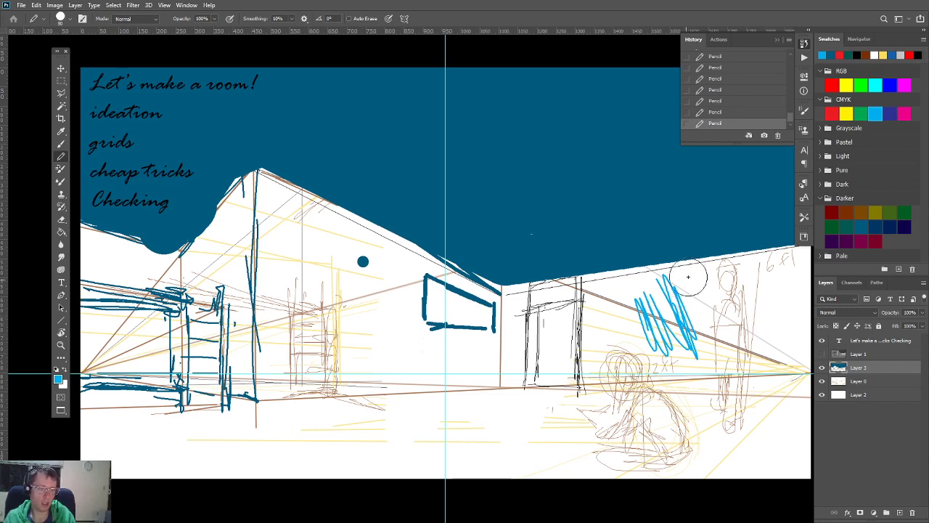
pyautogui.moveTo(688, 274)
pyautogui.mouseDown()
pyautogui.moveTo(687, 350)
pyautogui.moveTo(663, 295)
pyautogui.moveTo(616, 308)
pyautogui.moveTo(542, 286)
pyautogui.moveTo(581, 289)
pyautogui.moveTo(530, 297)
pyautogui.moveTo(510, 319)
pyautogui.moveTo(510, 395)
pyautogui.mouseUp()
pyautogui.press('[')
pyautogui.press('[')
pyautogui.press('[')
pyautogui.press('[')
pyautogui.press('[')
pyautogui.press('[')
pyautogui.press('[')
pyautogui.press('[')
pyautogui.moveTo(604, 331)
pyautogui.mouseDown()
pyautogui.moveTo(591, 374)
pyautogui.moveTo(656, 360)
pyautogui.moveTo(646, 344)
pyautogui.mouseUp()
pyautogui.moveTo(807, 323); pyautogui.dragTo(711, 345)
pyautogui.moveTo(712, 269)
pyautogui.mouseDown()
pyautogui.moveTo(703, 382)
pyautogui.moveTo(672, 376)
pyautogui.moveTo(665, 394)
pyautogui.moveTo(729, 401)
pyautogui.moveTo(710, 396)
pyautogui.moveTo(702, 381)
pyautogui.moveTo(587, 388)
pyautogui.mouseUp()
pyautogui.moveTo(681, 291)
pyautogui.mouseDown()
pyautogui.moveTo(692, 324)
pyautogui.moveTo(669, 275)
pyautogui.moveTo(659, 311)
pyautogui.mouseUp()
pyautogui.moveTo(701, 284)
pyautogui.mouseDown()
pyautogui.moveTo(674, 280)
pyautogui.moveTo(673, 254)
pyautogui.moveTo(607, 289)
pyautogui.moveTo(611, 347)
pyautogui.moveTo(626, 266)
pyautogui.mouseUp()
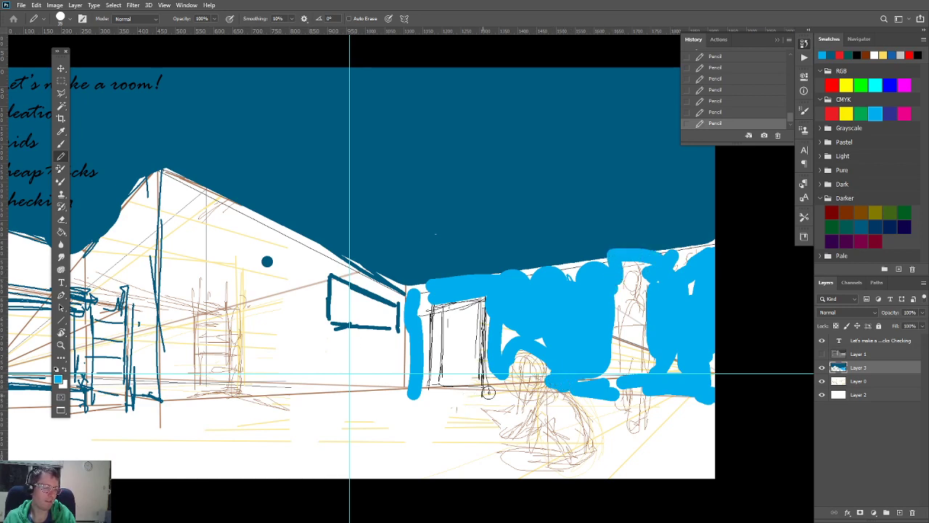
# Step: Switch to the reference board and examine the bedroom photos for beds, shelving and room layouts
pyautogui.moveTo(374, 419); pyautogui.dragTo(573, 402)
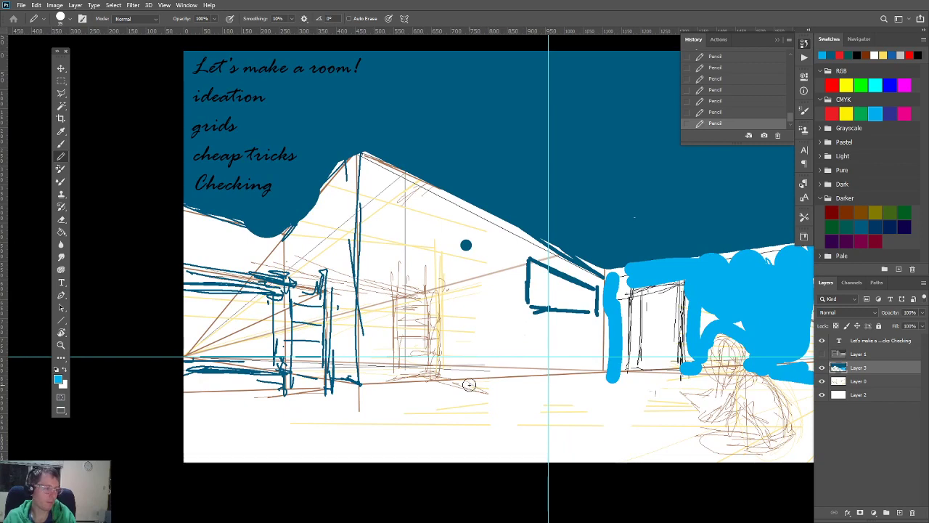
pyautogui.scroll(-3, 485, 404)
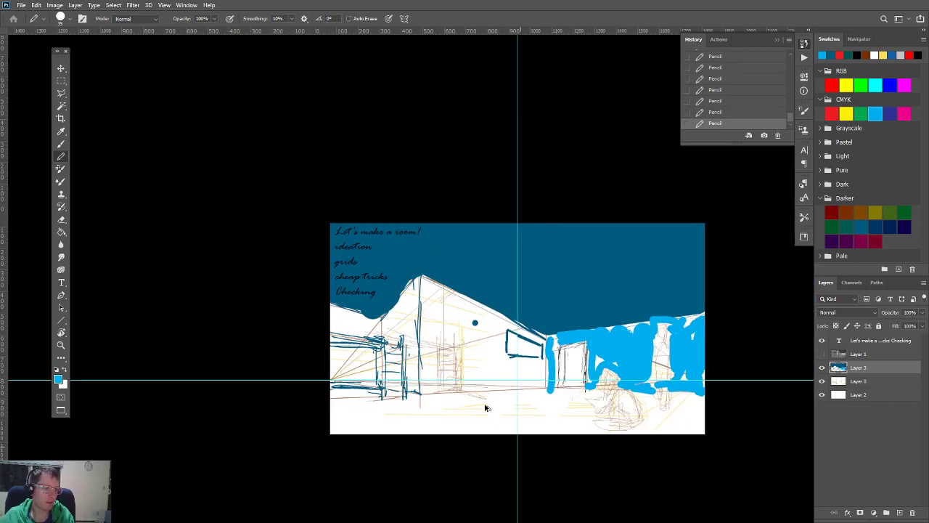
pyautogui.hotkey('alt', 'Tab')
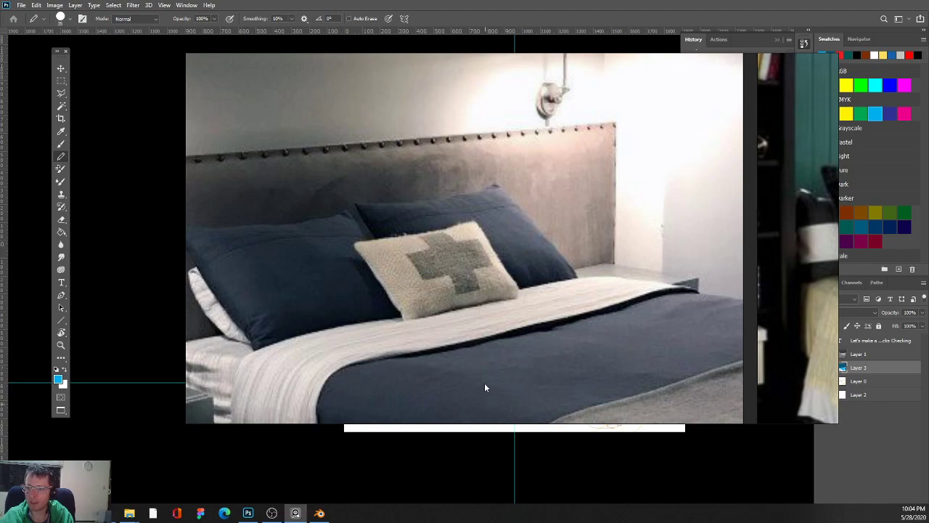
pyautogui.scroll(-5, 484, 382)
pyautogui.scroll(5, 484, 323)
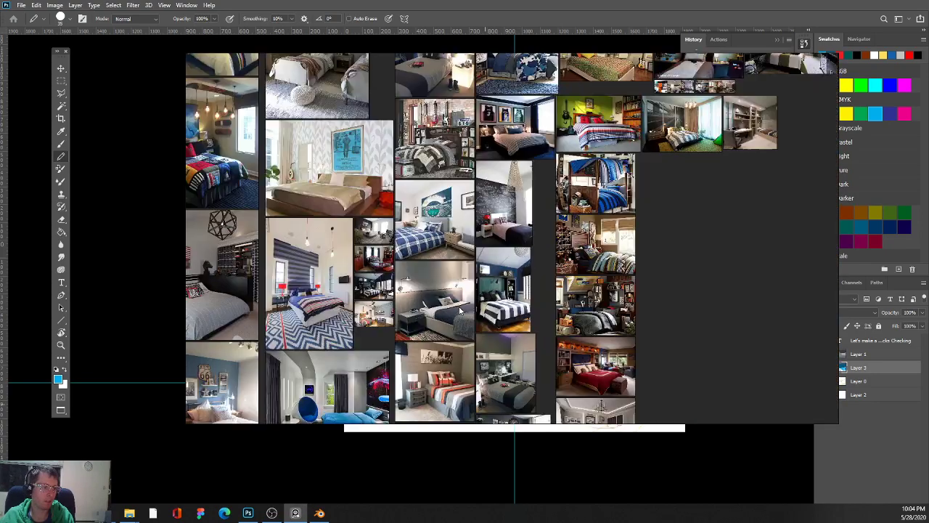
pyautogui.scroll(-3, 484, 324)
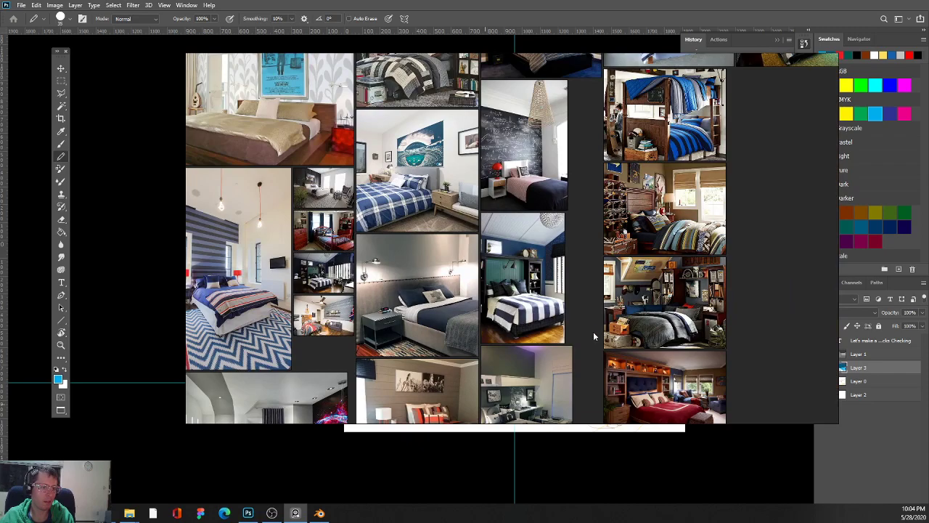
pyautogui.scroll(-1, 593, 336)
pyautogui.scroll(5, 727, 277)
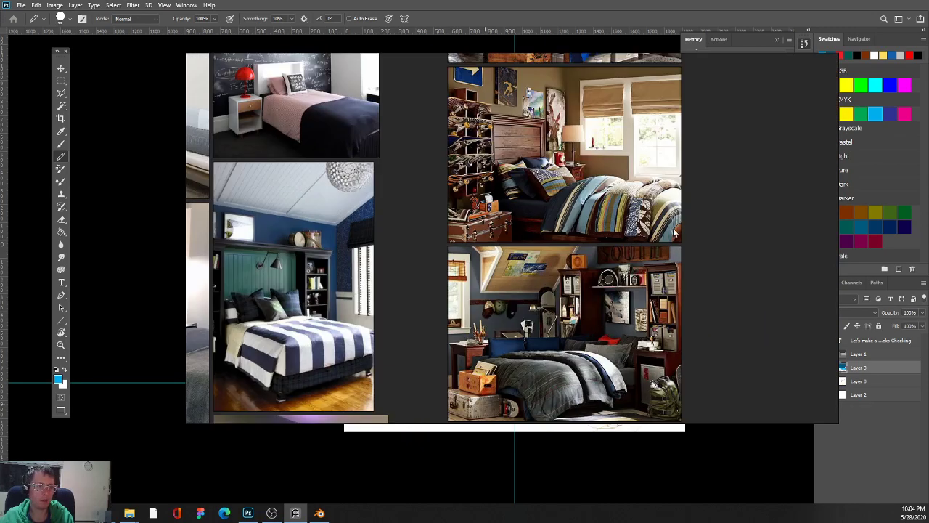
pyautogui.scroll(-5, 660, 332)
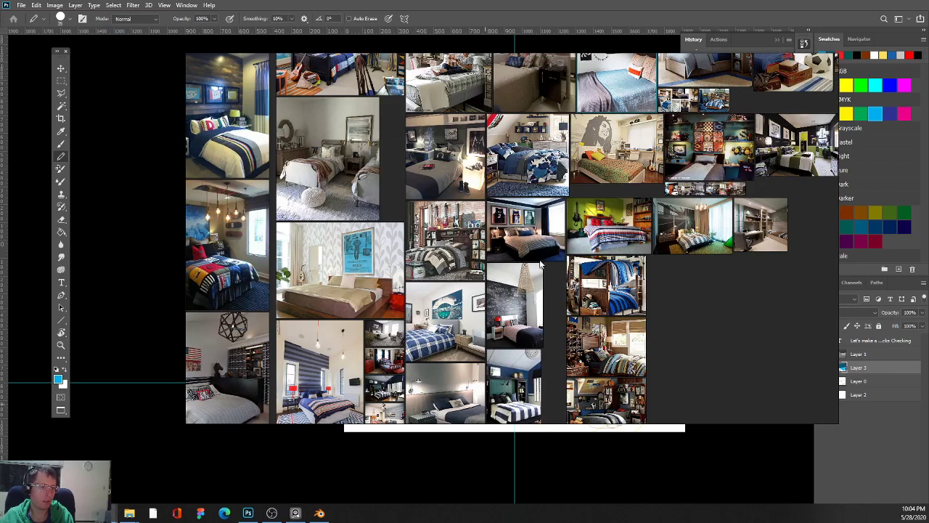
pyautogui.scroll(1, 558, 354)
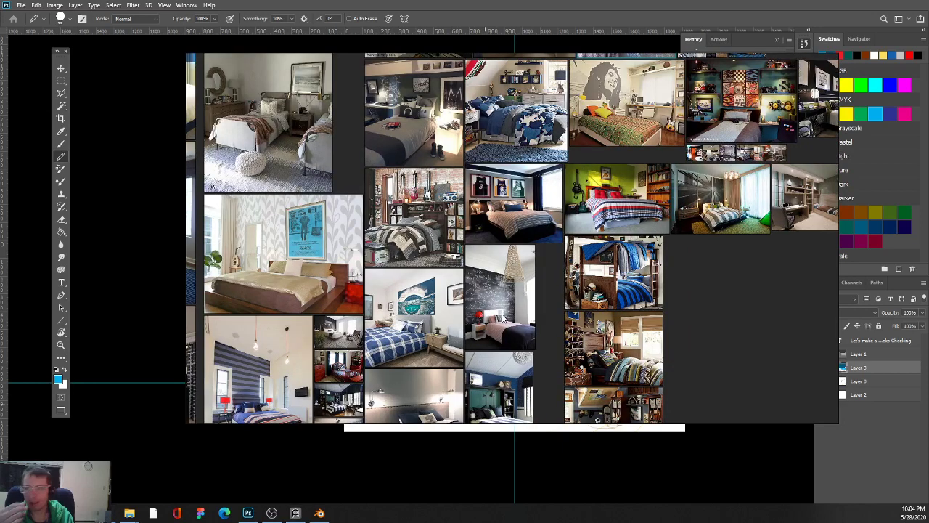
# Step: Return to Photoshop and fill the active drawing layer with the white background colour
pyautogui.hotkey('alt', 'Tab')
pyautogui.hotkey('ctrl', 'BackSpace')
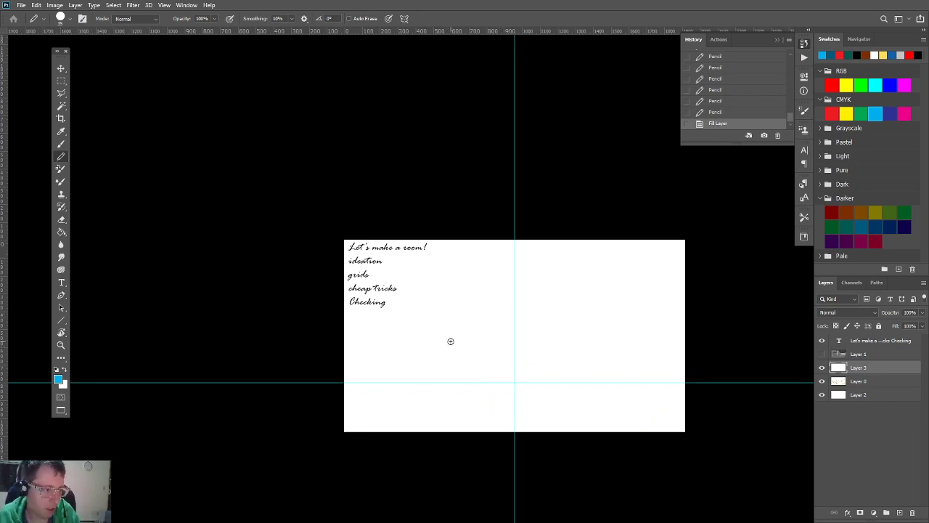
pyautogui.scroll(-3, 467, 400)
pyautogui.scroll(4, 465, 407)
pyautogui.scroll(3, 457, 398)
# Step: Consult the bedroom references again, and draw a thin straight cyan line from the horizontal guide's left canvas end to the lower centre
pyautogui.hotkey('alt', 'Tab')
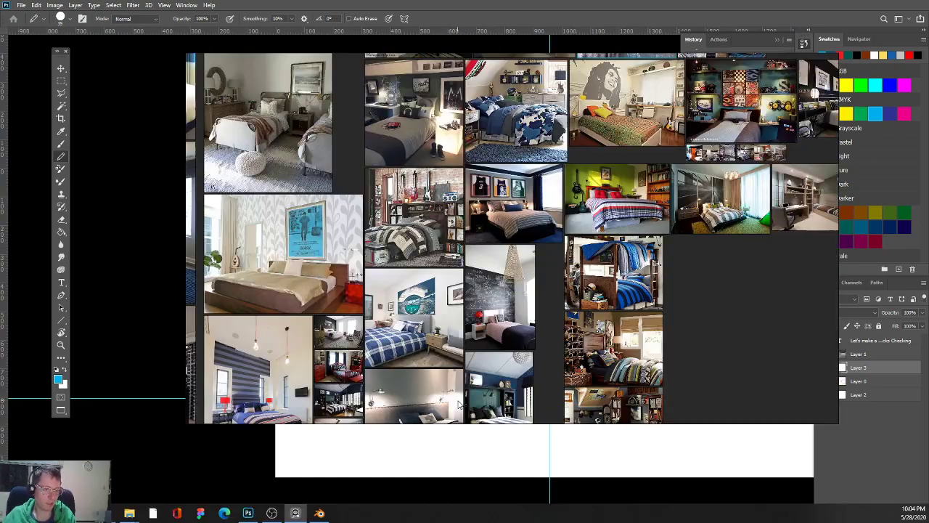
pyautogui.scroll(2, 626, 334)
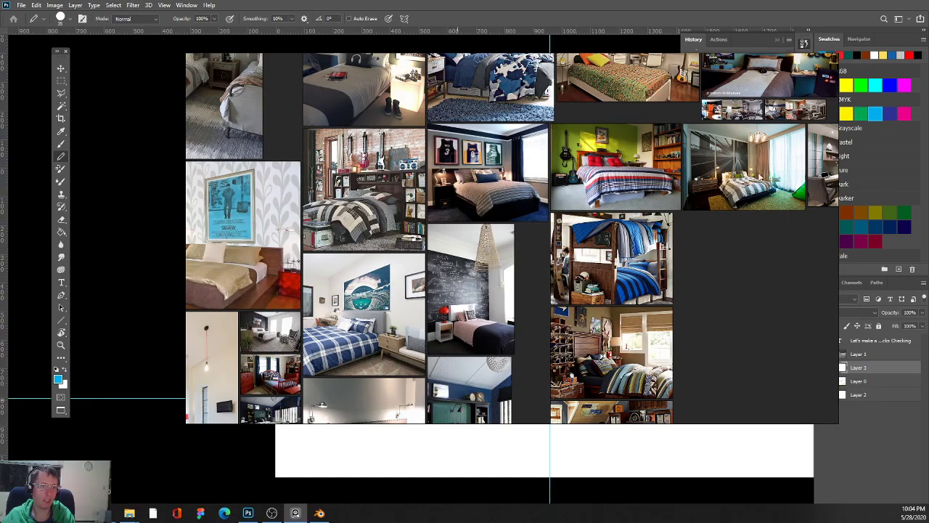
pyautogui.scroll(2, 626, 183)
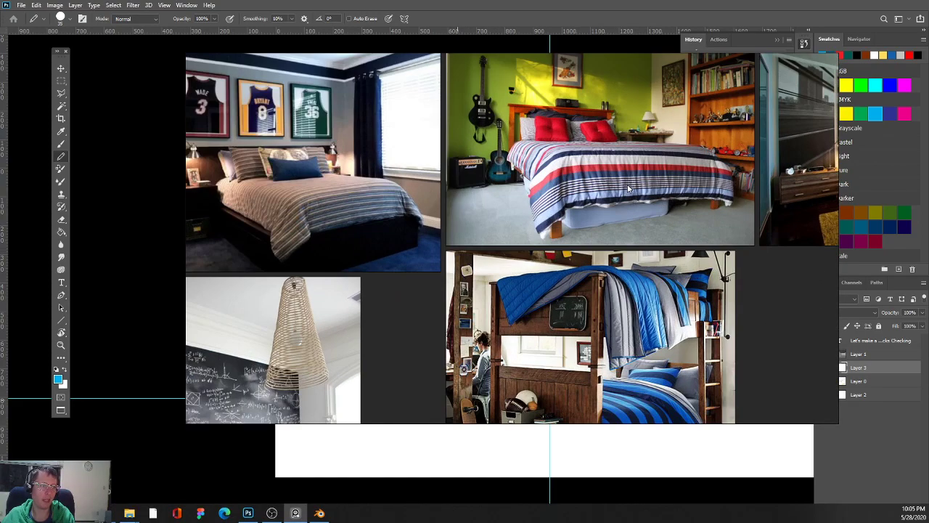
pyautogui.scroll(-4, 275, 185)
pyautogui.press('Escape')
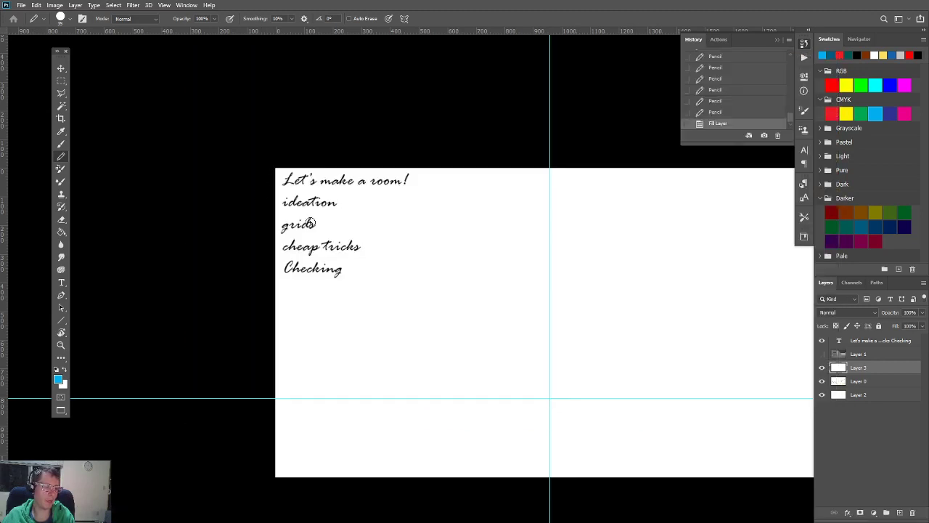
pyautogui.scroll(-3, 494, 350)
pyautogui.moveTo(496, 351); pyautogui.dragTo(326, 358)
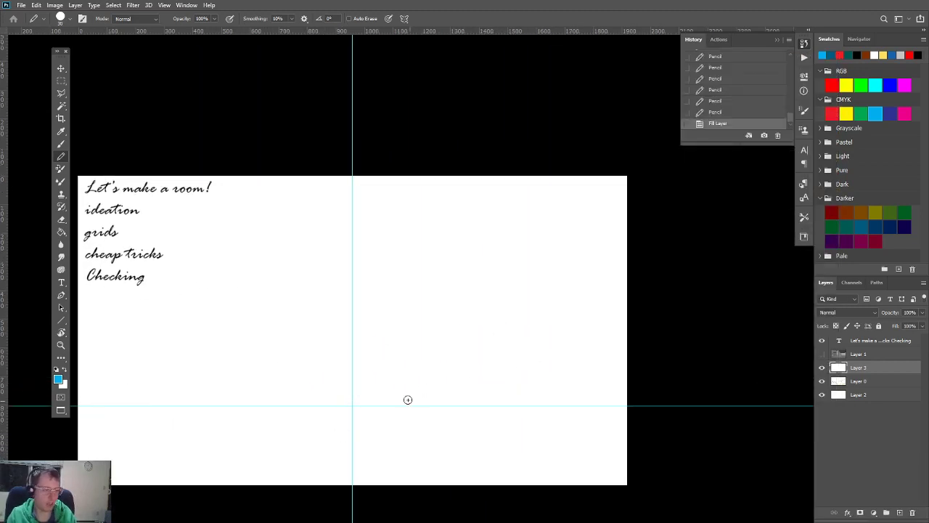
pyautogui.press('[')
pyautogui.moveTo(304, 365); pyautogui.dragTo(413, 353)
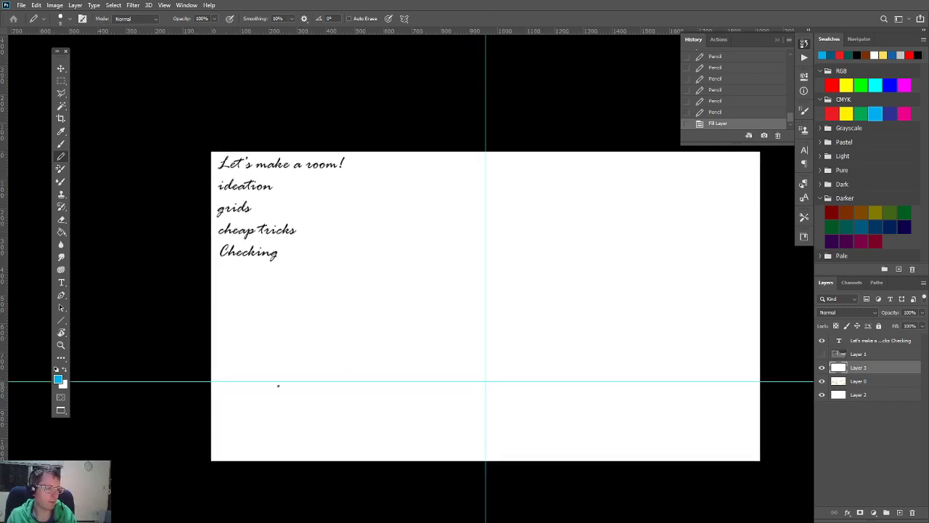
pyautogui.click(215, 381)
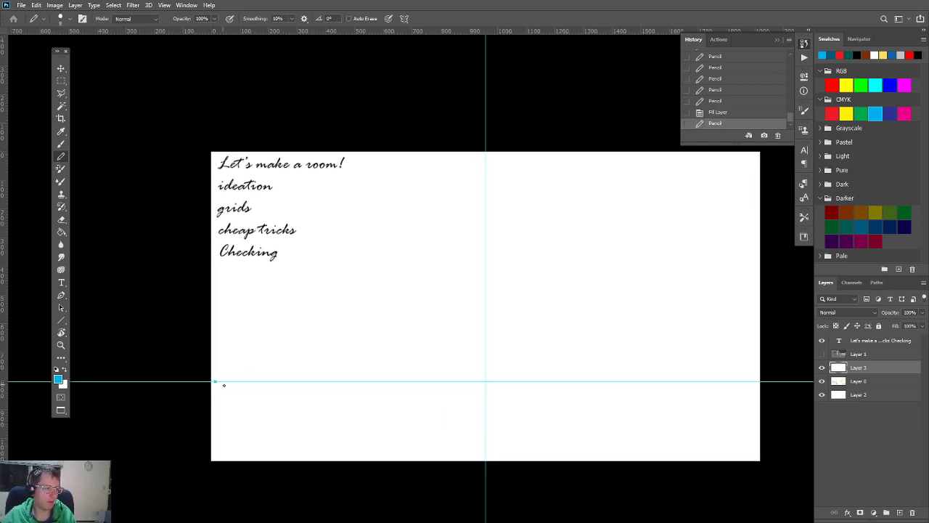
pyautogui.keyDown('shift'); pyautogui.click(465, 408); pyautogui.keyUp('shift')
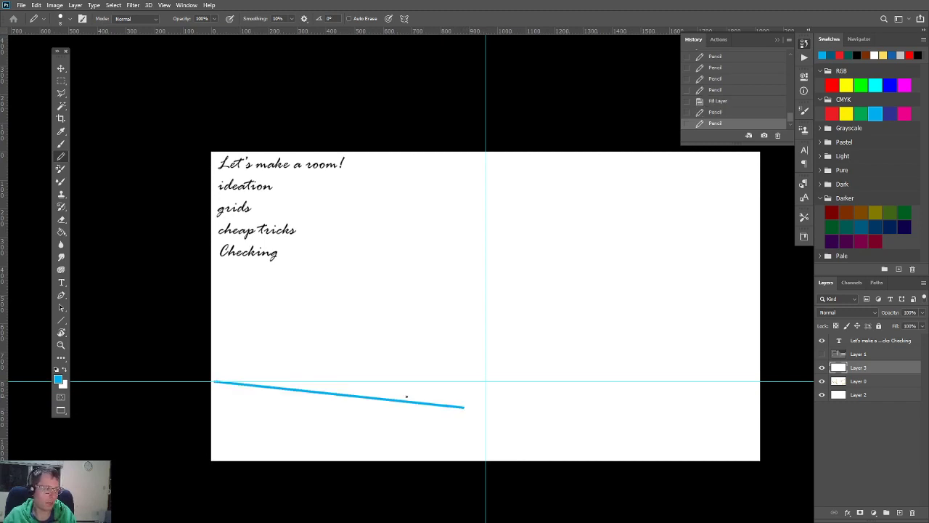
# Step: Try a short upright stroke from the cyan line's right end and recheck the bedroom references
pyautogui.moveTo(464, 407); pyautogui.dragTo(461, 358)
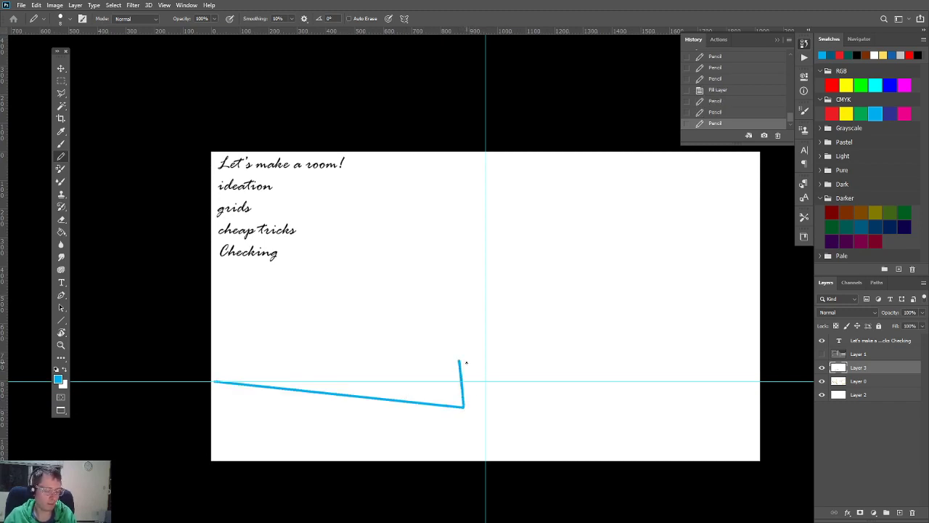
pyautogui.hotkey('ctrl', 'z')
pyautogui.hotkey('alt', 'Tab')
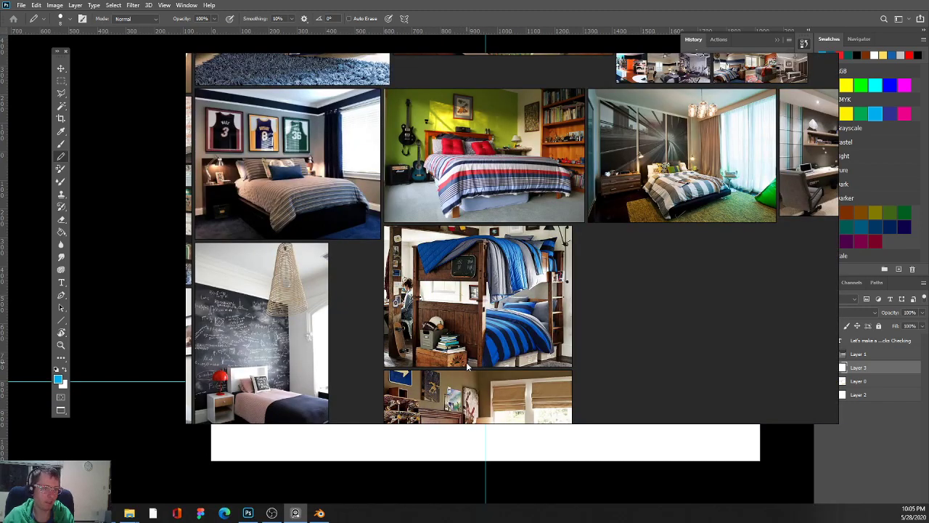
pyautogui.hotkey('alt', 'Tab')
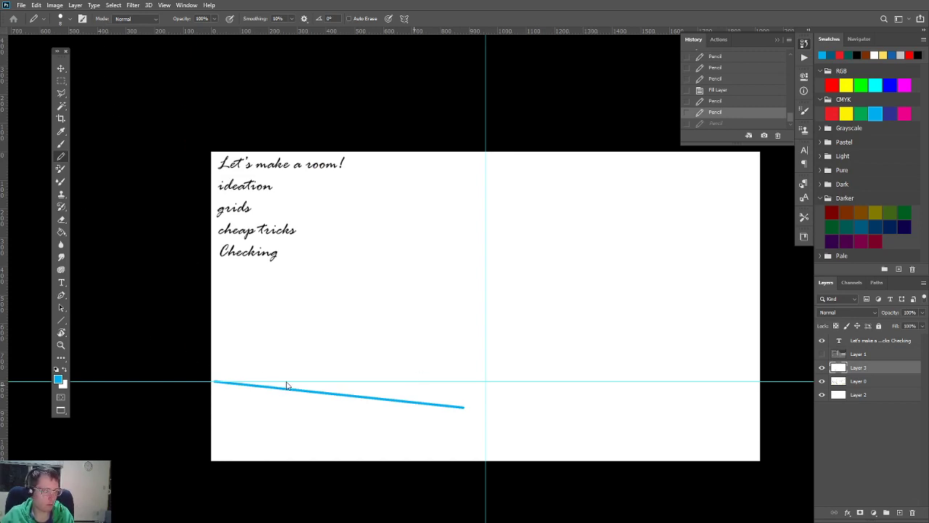
# Step: Raise the horizontal guide to the canvas's mid-height and return to the Pencil tool
pyautogui.press('v')
pyautogui.moveTo(289, 382)
pyautogui.mouseDown()
pyautogui.moveTo(300, 311)
pyautogui.moveTo(297, 322)
pyautogui.moveTo(316, 306)
pyautogui.moveTo(320, 280)
pyautogui.moveTo(320, 305)
pyautogui.mouseUp()
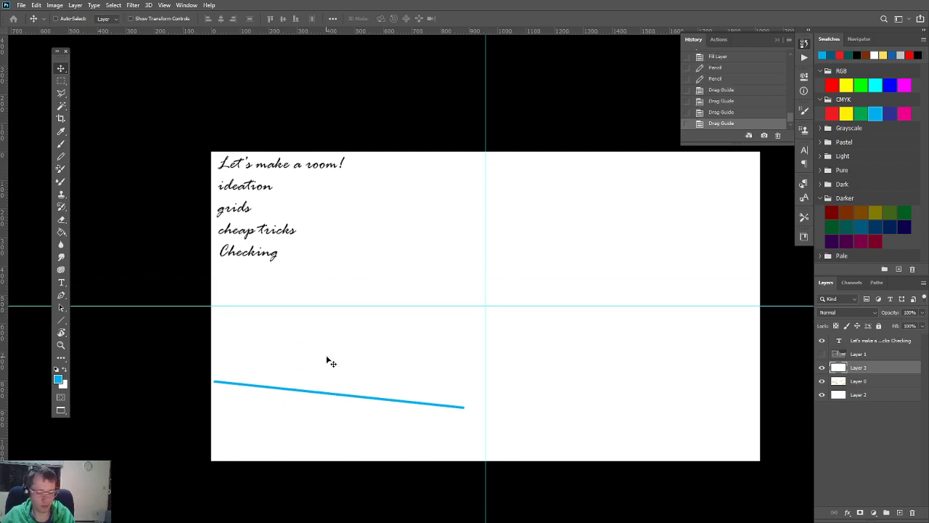
pyautogui.press('b')
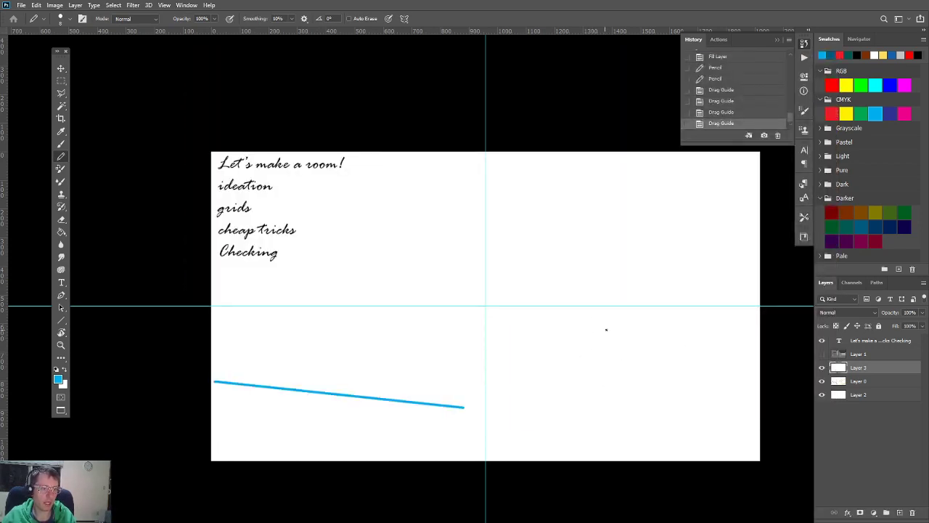
# Step: Sketch a small seated figure with its head on the horizontal guide in the canvas's right part, consulting the bunk bed reference
pyautogui.moveTo(615, 306)
pyautogui.mouseDown()
pyautogui.moveTo(632, 329)
pyautogui.moveTo(620, 324)
pyautogui.moveTo(623, 336)
pyautogui.moveTo(607, 291)
pyautogui.mouseUp()
pyautogui.hotkey('alt', 'Tab')
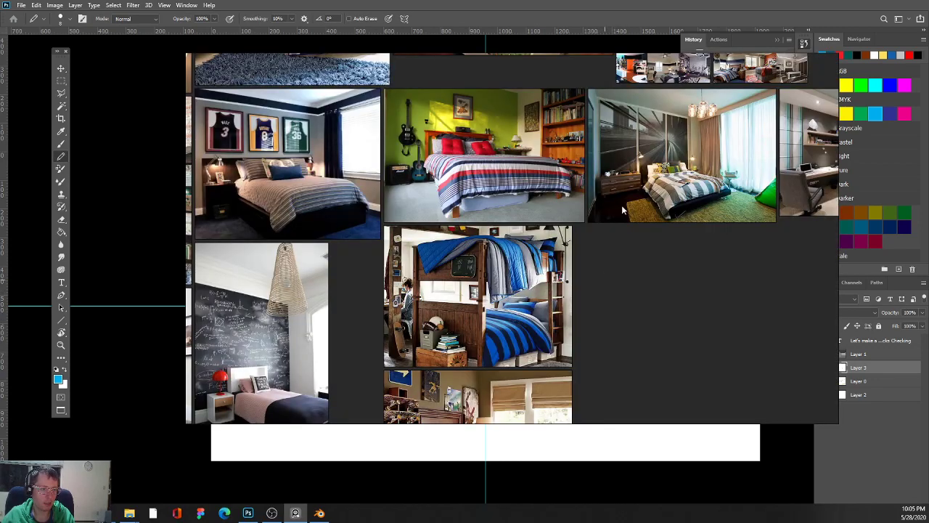
pyautogui.scroll(2, 498, 255)
pyautogui.scroll(-2, 498, 255)
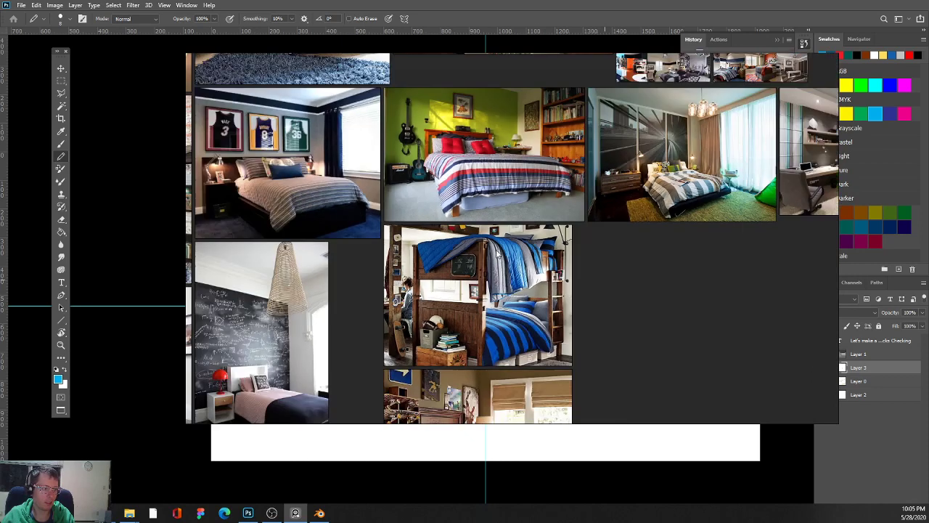
pyautogui.hotkey('alt', 'Tab')
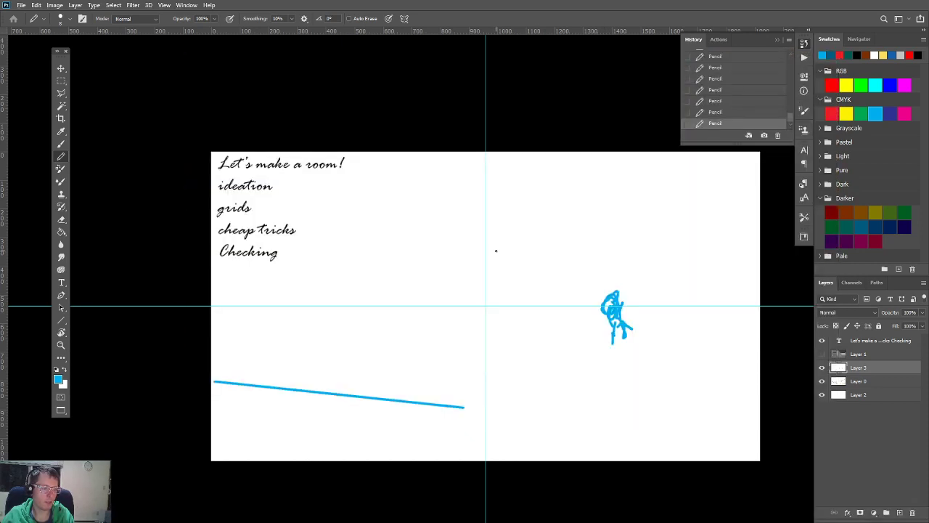
pyautogui.hotkey('alt', 'Tab')
pyautogui.hotkey('alt', 'Tab')
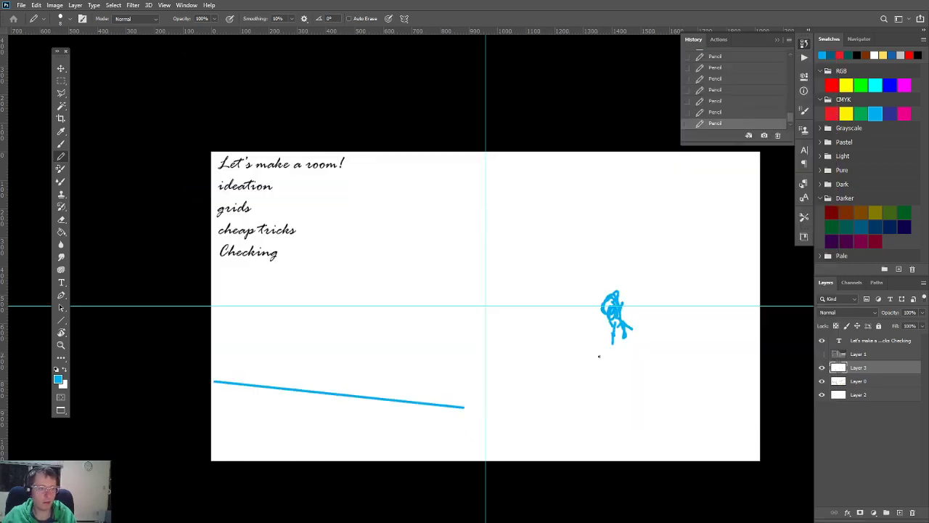
pyautogui.moveTo(609, 295)
pyautogui.mouseDown()
pyautogui.moveTo(614, 334)
pyautogui.moveTo(591, 365)
pyautogui.moveTo(612, 364)
pyautogui.moveTo(615, 334)
pyautogui.moveTo(613, 361)
pyautogui.moveTo(604, 347)
pyautogui.moveTo(623, 335)
pyautogui.moveTo(623, 369)
pyautogui.moveTo(631, 362)
pyautogui.moveTo(618, 380)
pyautogui.moveTo(628, 364)
pyautogui.moveTo(642, 376)
pyautogui.moveTo(644, 367)
pyautogui.moveTo(617, 379)
pyautogui.moveTo(589, 367)
pyautogui.mouseUp()
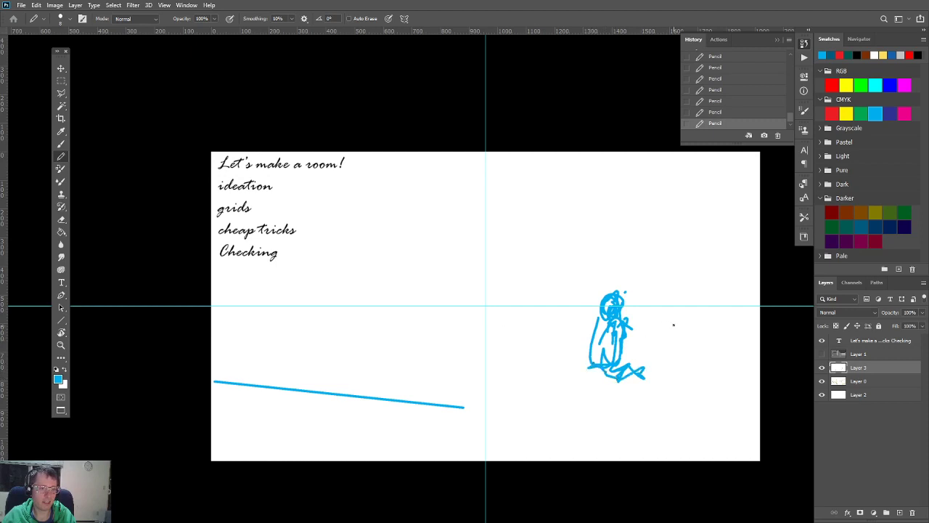
# Step: Write "4 ft" beside the seated figure and consult the bedroom references again
pyautogui.moveTo(657, 324)
pyautogui.mouseDown()
pyautogui.moveTo(662, 349)
pyautogui.moveTo(678, 324)
pyautogui.mouseUp()
pyautogui.moveTo(673, 326); pyautogui.dragTo(672, 343)
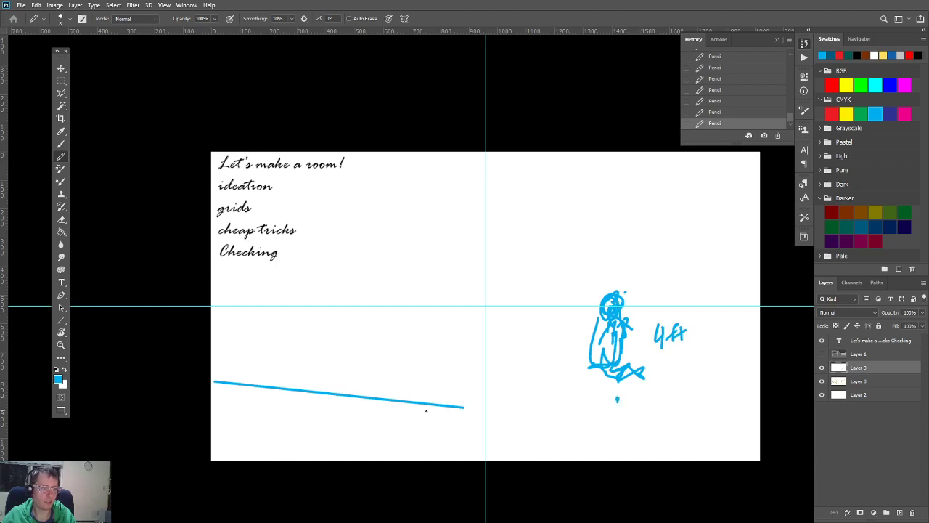
pyautogui.hotkey('alt', 'Tab')
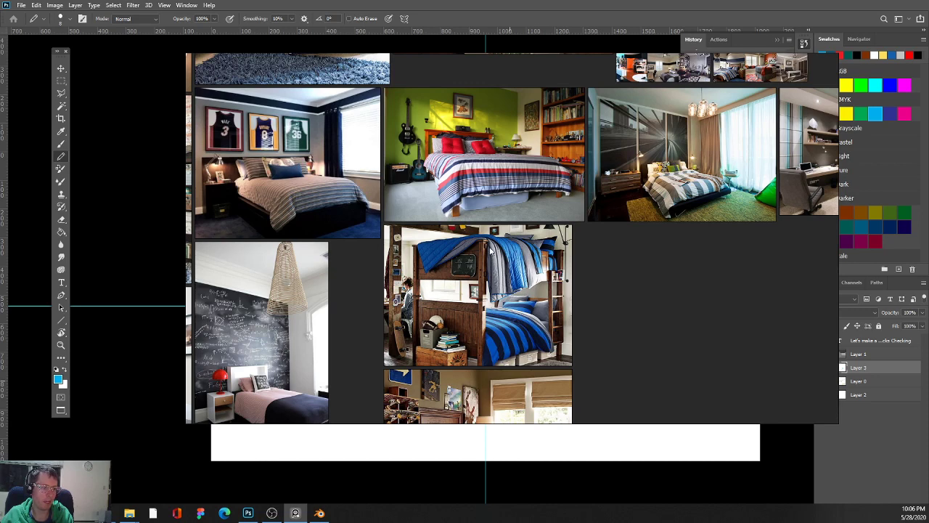
pyautogui.hotkey('alt', 'Tab')
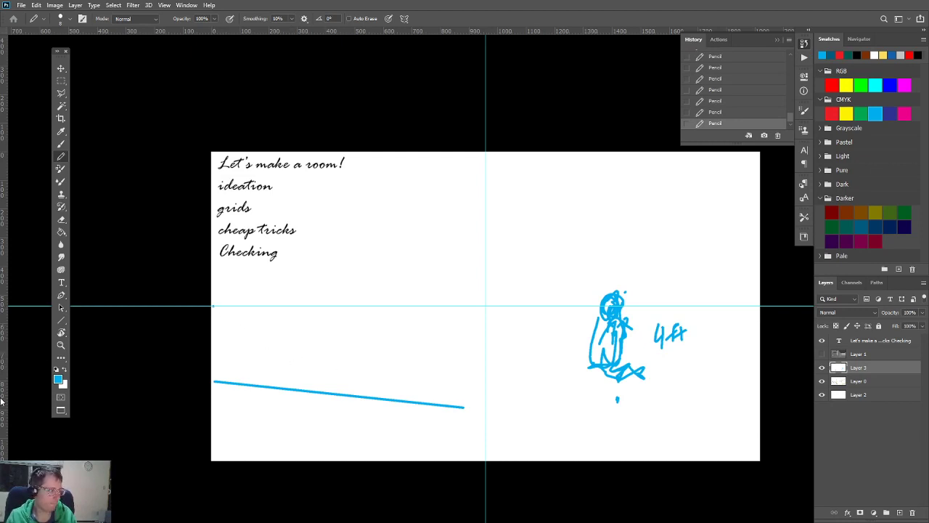
# Step: With the Line tool, draw the bed's near corner post with bottom and top edges converging on the guide's left canvas end
pyautogui.click(61, 320)
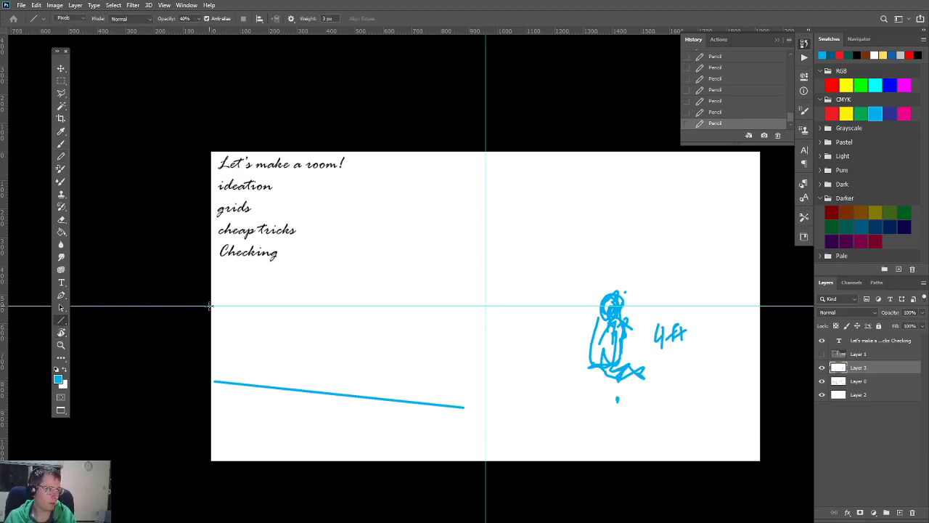
pyautogui.moveTo(212, 306); pyautogui.dragTo(430, 423)
pyautogui.hotkey('ctrl', 'z')
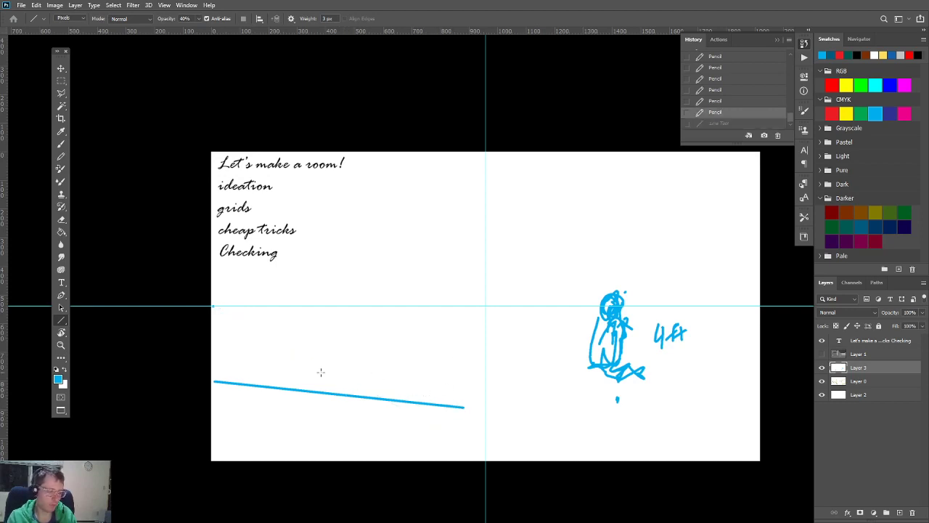
pyautogui.moveTo(212, 307); pyautogui.dragTo(382, 453)
pyautogui.moveTo(379, 254); pyautogui.dragTo(216, 297)
pyautogui.moveTo(386, 257)
pyautogui.mouseDown()
pyautogui.moveTo(369, 387)
pyautogui.moveTo(381, 412)
pyautogui.mouseUp()
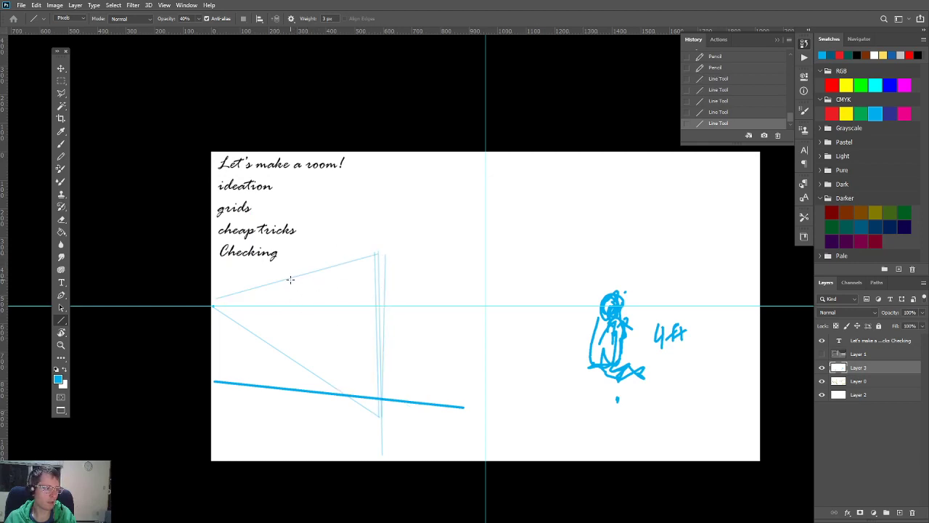
# Step: Draw the bed's left upright, and run top and bottom edges from the near corner to the guide's right canvas end
pyautogui.moveTo(280, 279); pyautogui.dragTo(279, 352)
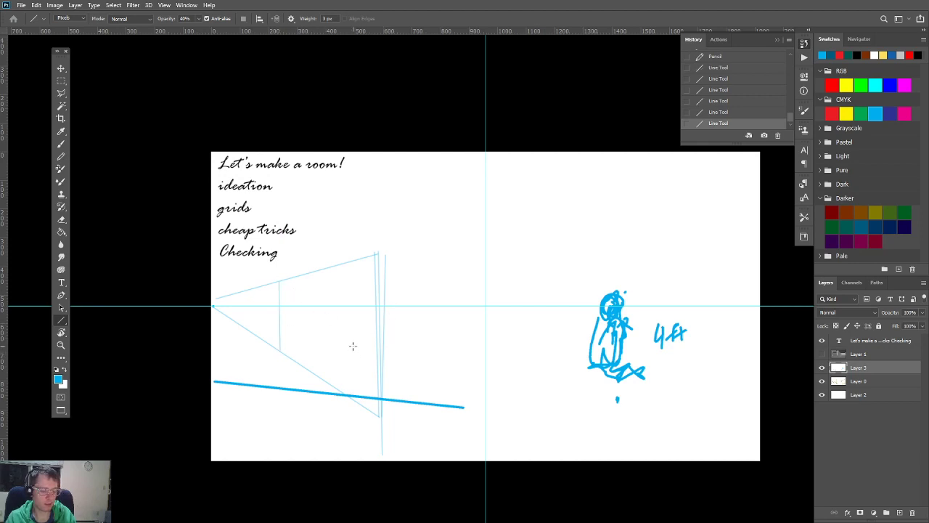
pyautogui.hotkey('ctrl', 'z')
pyautogui.moveTo(307, 277); pyautogui.dragTo(310, 375)
pyautogui.moveTo(379, 415); pyautogui.dragTo(775, 303)
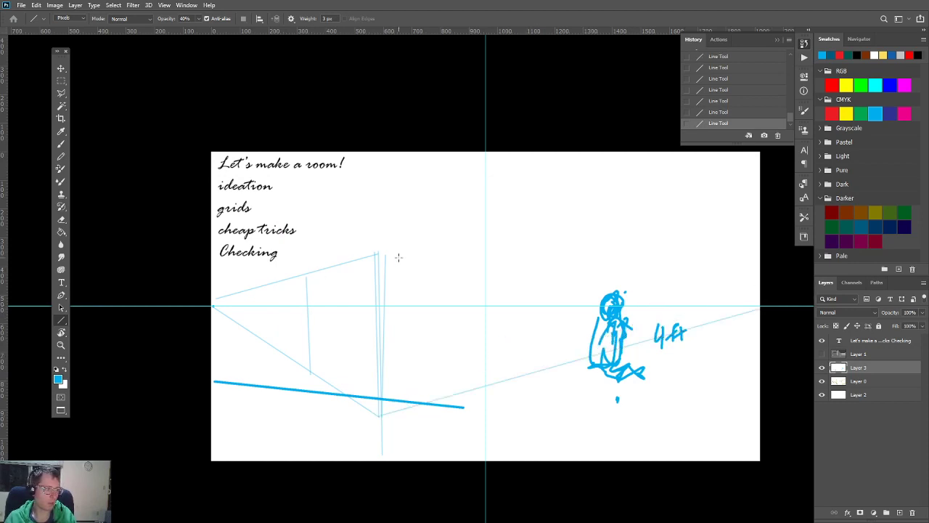
pyautogui.moveTo(379, 253); pyautogui.dragTo(760, 307)
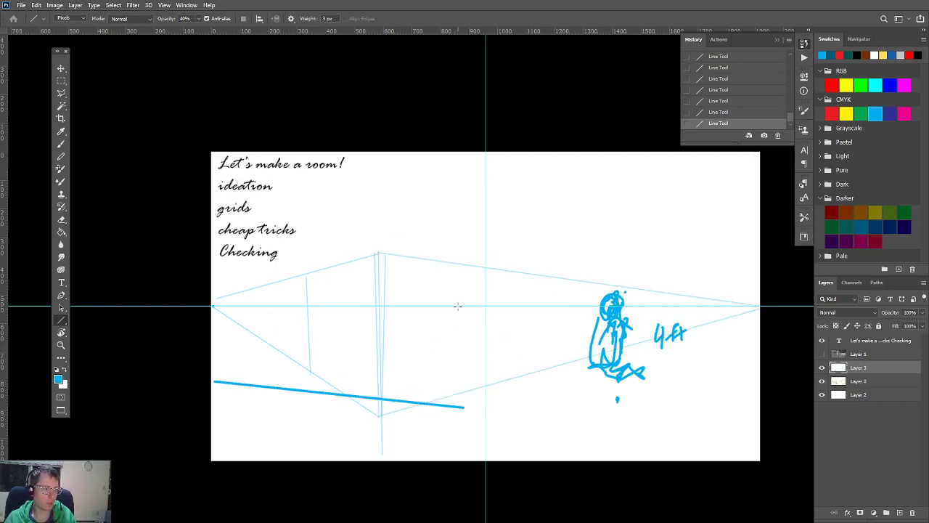
# Step: Draw the bed's right corner post and add upper and lower inner rails along the bed's two visible sides
pyautogui.moveTo(538, 281); pyautogui.dragTo(536, 319)
pyautogui.moveTo(535, 279); pyautogui.dragTo(530, 385)
pyautogui.moveTo(534, 268); pyautogui.dragTo(533, 369)
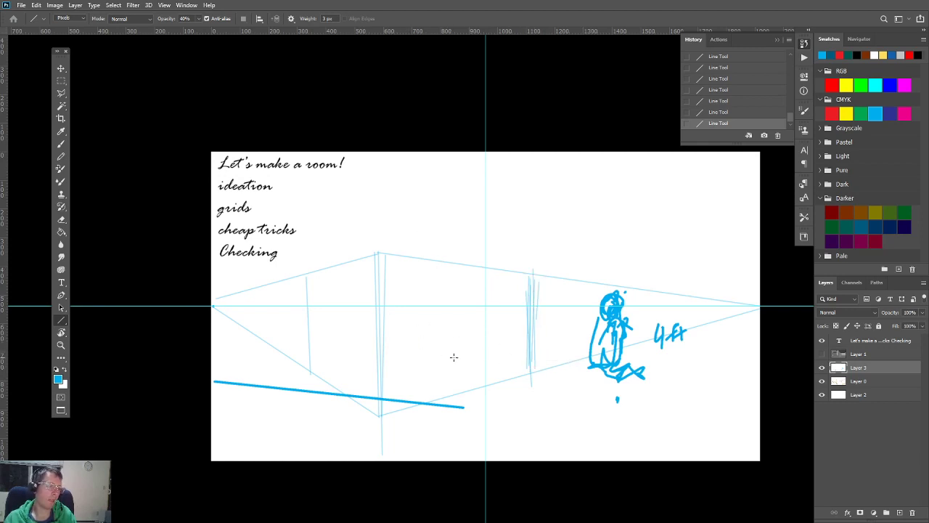
pyautogui.moveTo(524, 287); pyautogui.dragTo(375, 262)
pyautogui.moveTo(522, 357); pyautogui.dragTo(311, 347)
pyautogui.moveTo(377, 381); pyautogui.dragTo(317, 358)
pyautogui.moveTo(350, 366); pyautogui.dragTo(359, 353)
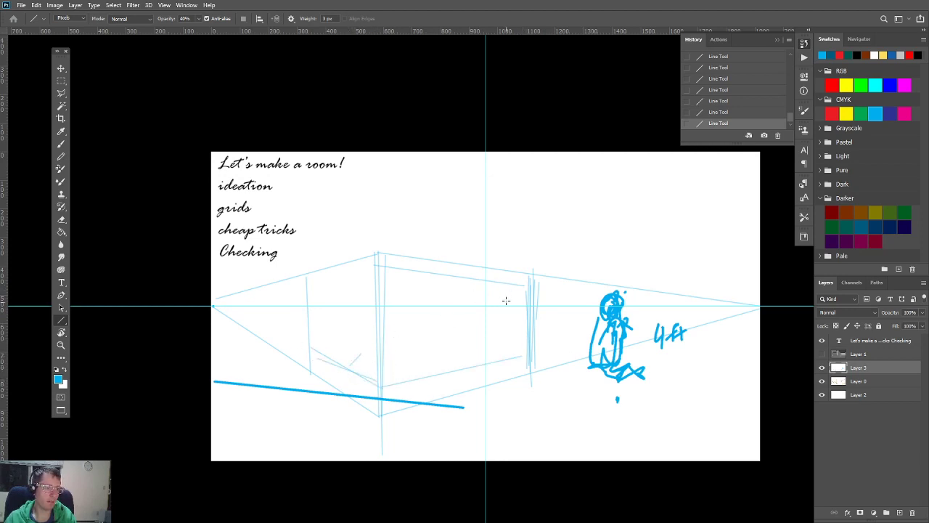
# Step: Draw a ladder with two uprights and several rungs just inside the bed's right corner post
pyautogui.moveTo(506, 283); pyautogui.dragTo(506, 379)
pyautogui.moveTo(492, 280)
pyautogui.mouseDown()
pyautogui.moveTo(493, 396)
pyautogui.moveTo(508, 383)
pyautogui.moveTo(496, 382)
pyautogui.mouseUp()
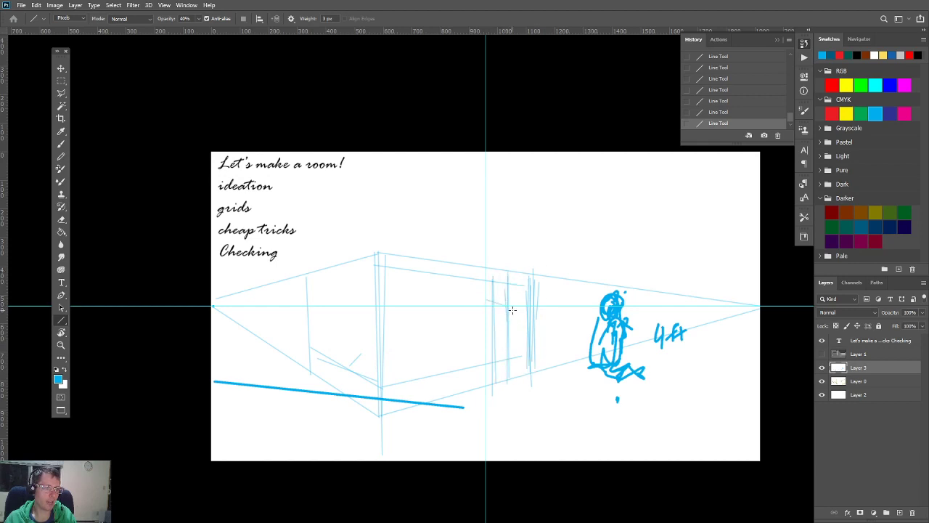
pyautogui.moveTo(508, 323); pyautogui.dragTo(491, 322)
pyautogui.moveTo(510, 333); pyautogui.dragTo(497, 333)
pyautogui.moveTo(508, 341); pyautogui.dragTo(485, 352)
pyautogui.moveTo(508, 358); pyautogui.dragTo(487, 363)
pyautogui.moveTo(507, 373); pyautogui.dragTo(485, 374)
pyautogui.moveTo(502, 381); pyautogui.dragTo(469, 379)
# Step: Try capping the near corner post with thick Pencil strokes, and undo those strokes
pyautogui.moveTo(379, 259); pyautogui.dragTo(383, 233)
pyautogui.press('b')
pyautogui.moveTo(383, 233); pyautogui.dragTo(378, 244)
pyautogui.moveTo(377, 248)
pyautogui.mouseDown()
pyautogui.moveTo(377, 262)
pyautogui.moveTo(379, 230)
pyautogui.moveTo(379, 258)
pyautogui.mouseUp()
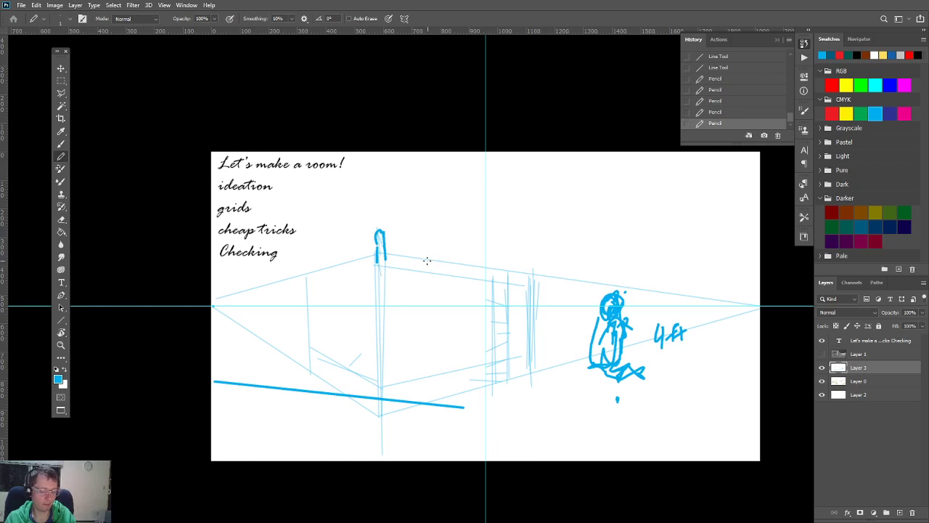
pyautogui.hotkey('ctrl', 'z')
pyautogui.hotkey('ctrl', 'z')
pyautogui.hotkey('ctrl', 'z')
pyautogui.hotkey('ctrl', 'z')
pyautogui.hotkey('ctrl', 'z')
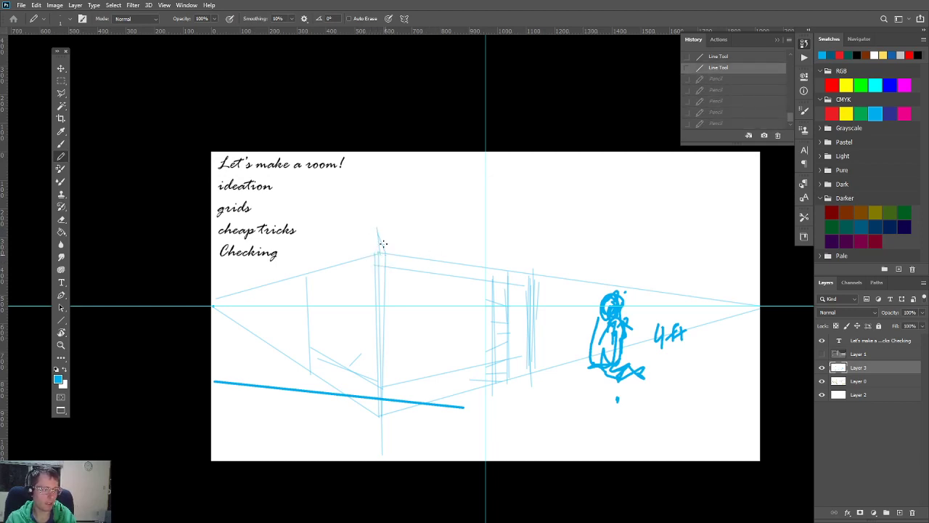
# Step: With a thinner Pencil, cap the three visible bedposts, add the left side's upper rail and label the near post "6 ft"
pyautogui.hotkey('ctrl', 'shift', 'z')
pyautogui.hotkey('ctrl', 'shift', 'z')
pyautogui.hotkey('ctrl', 'shift', 'z')
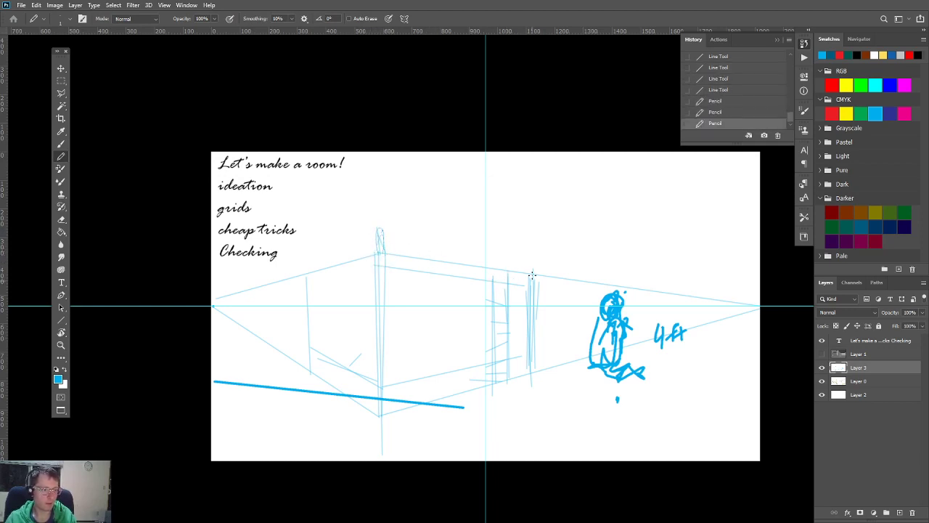
pyautogui.moveTo(527, 267); pyautogui.dragTo(531, 280)
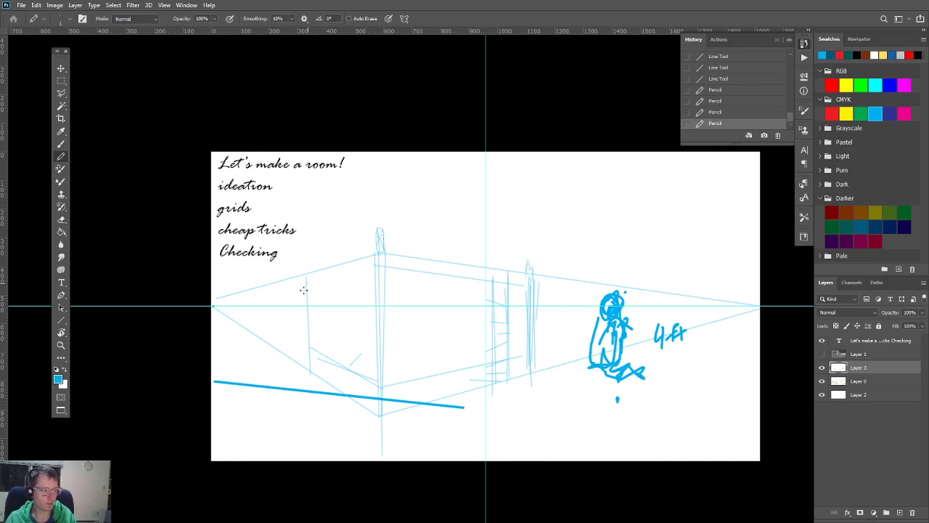
pyautogui.moveTo(306, 285); pyautogui.dragTo(307, 277)
pyautogui.moveTo(377, 266); pyautogui.dragTo(304, 280)
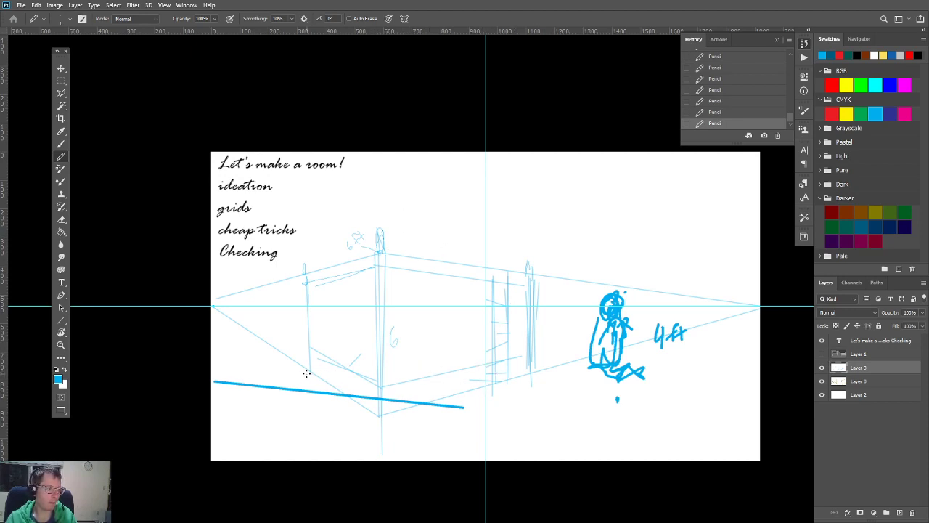
# Step: Draw the bed's rear base lines from the side posts to the opposite vanishing points, and add an upright inside the left post
pyautogui.keyDown('shift'); pyautogui.click(760, 308); pyautogui.keyUp('shift')
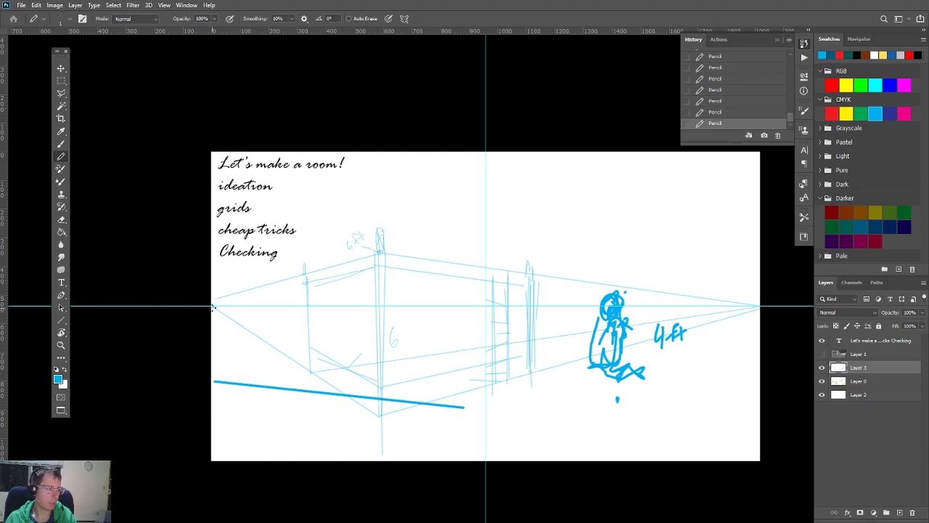
pyautogui.moveTo(213, 308); pyautogui.dragTo(441, 355)
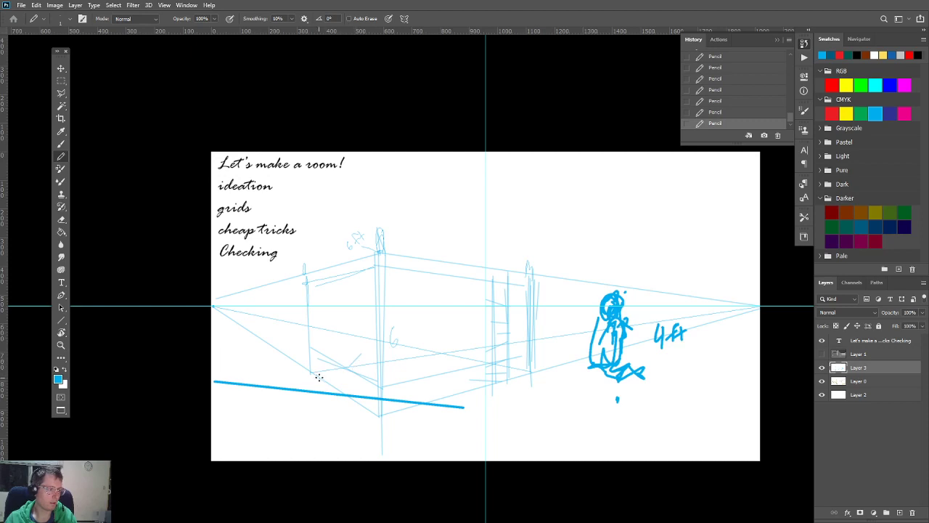
pyautogui.moveTo(323, 379); pyautogui.dragTo(325, 293)
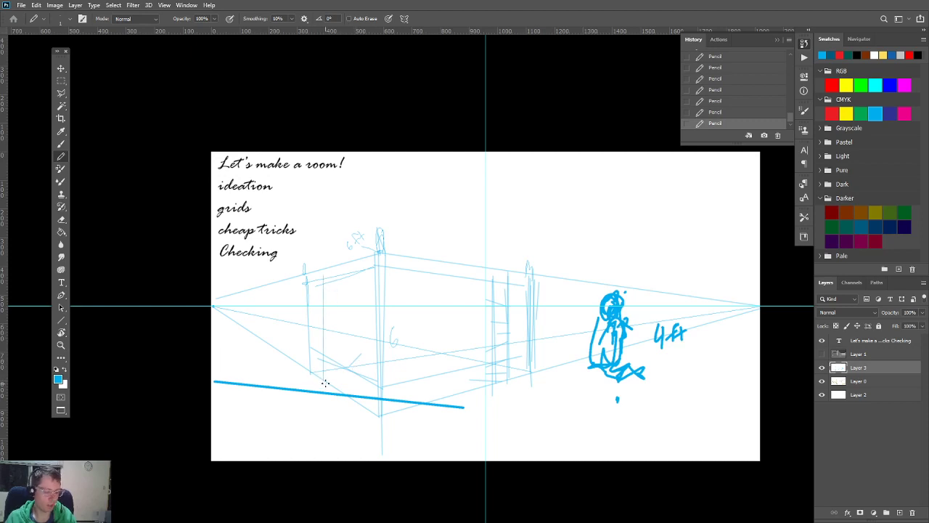
pyautogui.hotkey('ctrl', 'z')
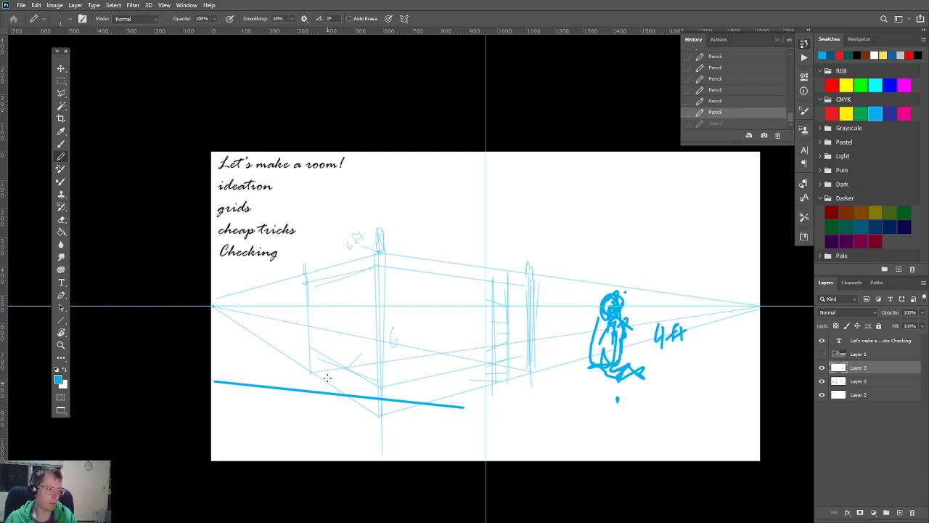
pyautogui.moveTo(327, 377); pyautogui.dragTo(329, 273)
pyautogui.click(327, 287)
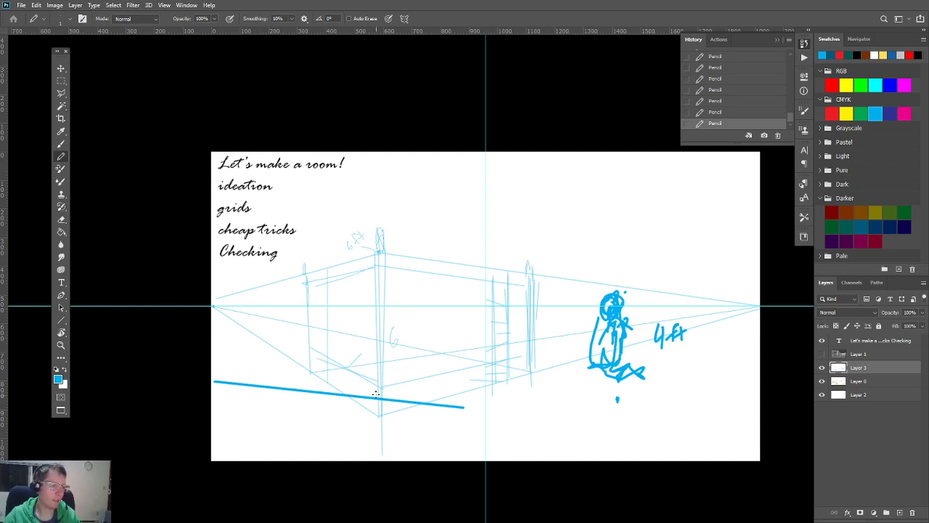
# Step: Run the inner upright's base line to the right vanishing point, and draw the rear bedpost with a top edge toward the left vanishing point
pyautogui.moveTo(327, 380); pyautogui.dragTo(455, 374)
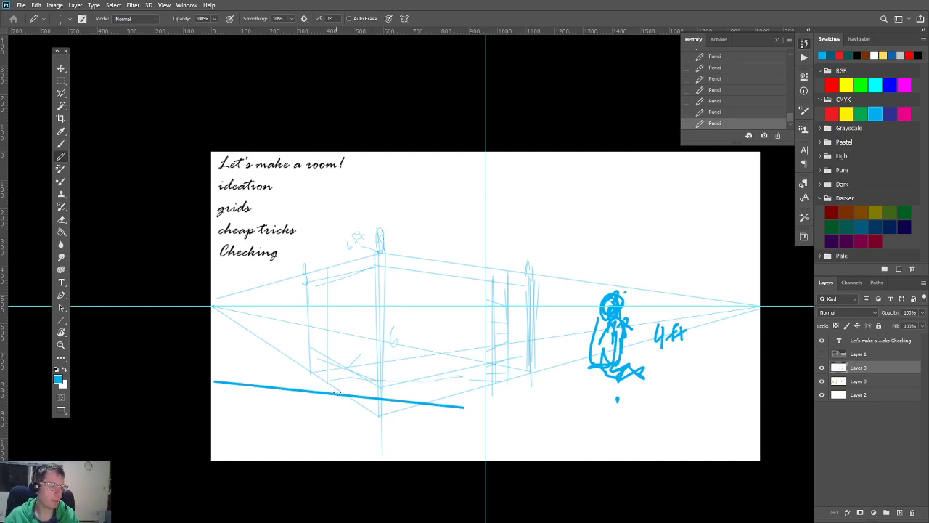
pyautogui.hotkey('ctrl', 'z')
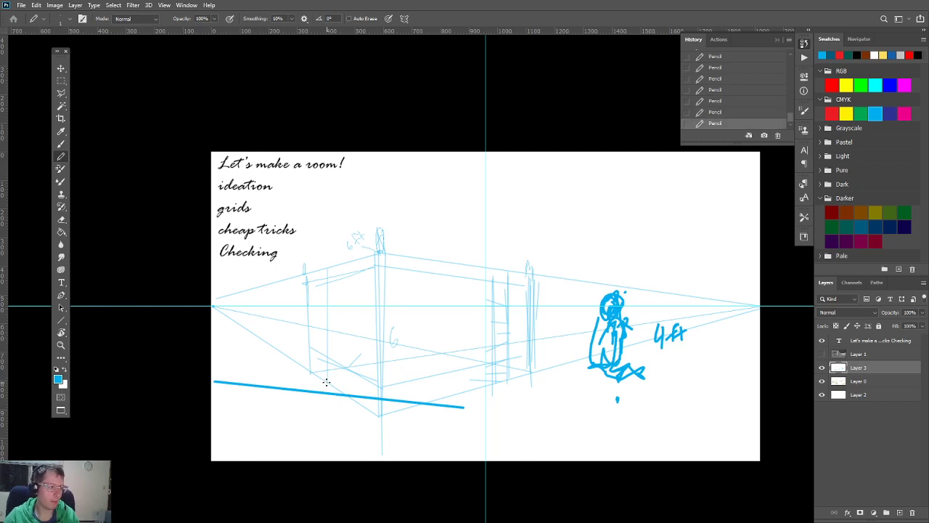
pyautogui.keyDown('shift'); pyautogui.click(757, 307); pyautogui.keyUp('shift')
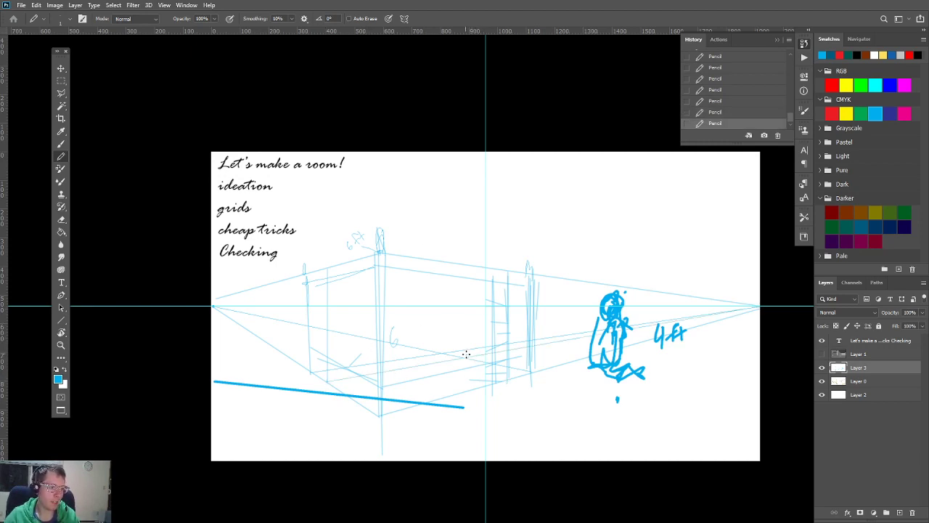
pyautogui.moveTo(466, 325); pyautogui.dragTo(464, 344)
pyautogui.moveTo(464, 264); pyautogui.dragTo(464, 356)
pyautogui.keyDown('shift'); pyautogui.click(210, 308); pyautogui.keyUp('shift')
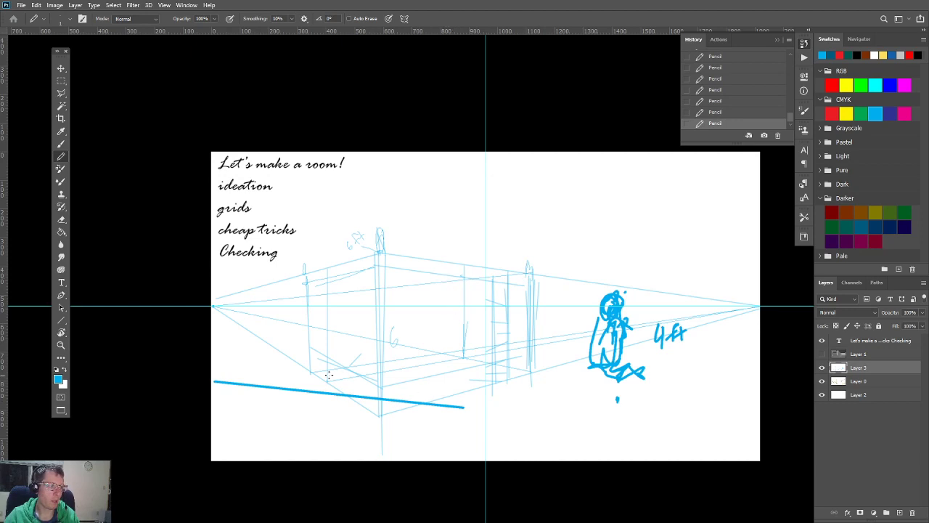
# Step: Try removing the thick slanted cyan line with the Eraser, and undo the erasing
pyautogui.press('e')
pyautogui.moveTo(319, 410); pyautogui.dragTo(222, 380)
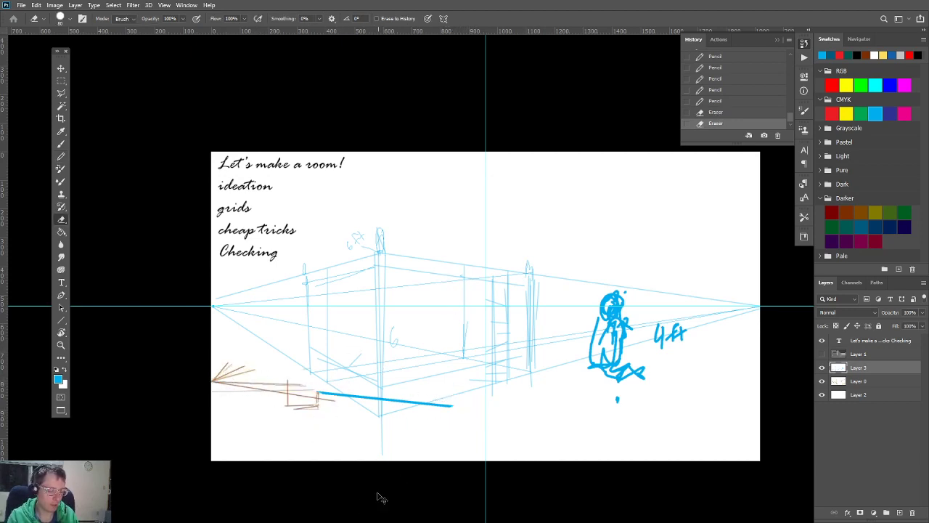
pyautogui.hotkey('ctrl', 'z')
pyautogui.hotkey('ctrl', 'z')
# Step: With an enlarged white Pencil, paint over the thick slanted cyan line across the bed's lower corner
pyautogui.press('b')
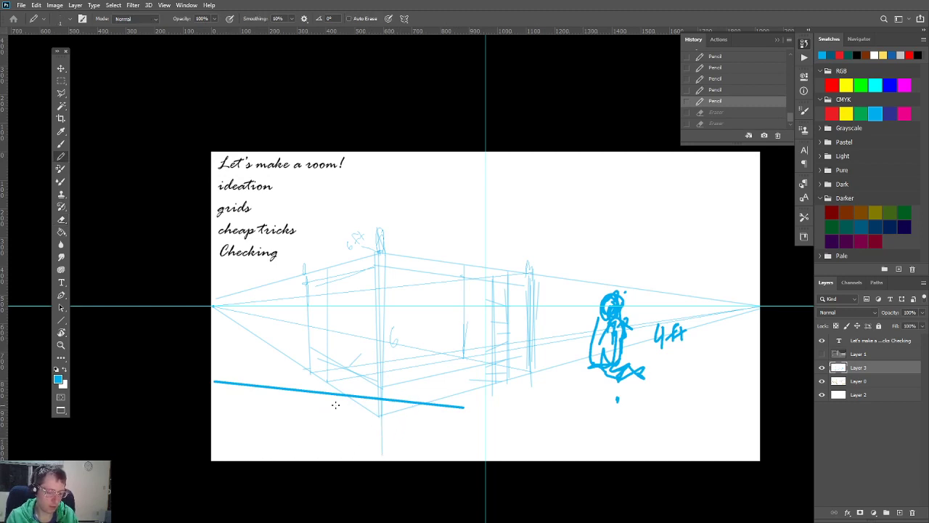
pyautogui.press('x')
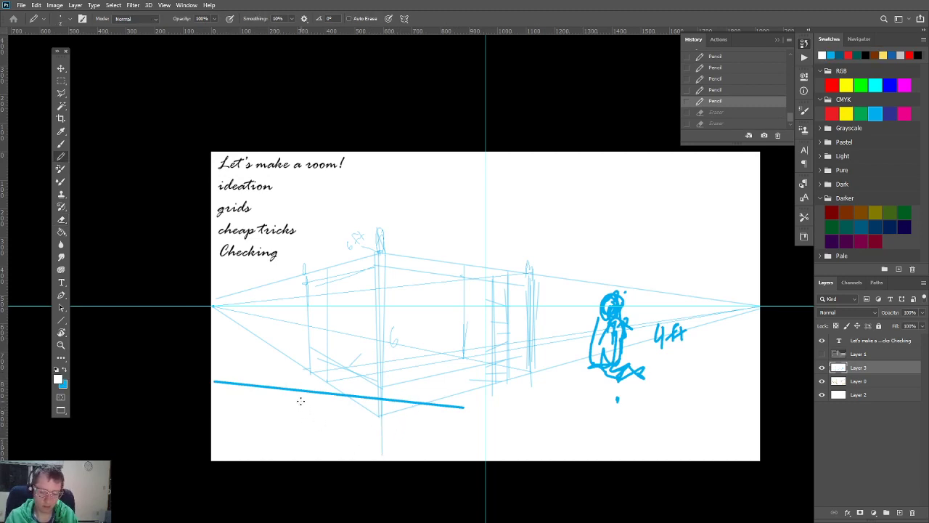
pyautogui.press(']')
pyautogui.press(']')
pyautogui.press(']')
pyautogui.moveTo(326, 402)
pyautogui.mouseDown()
pyautogui.moveTo(272, 377)
pyautogui.moveTo(222, 379)
pyautogui.mouseUp()
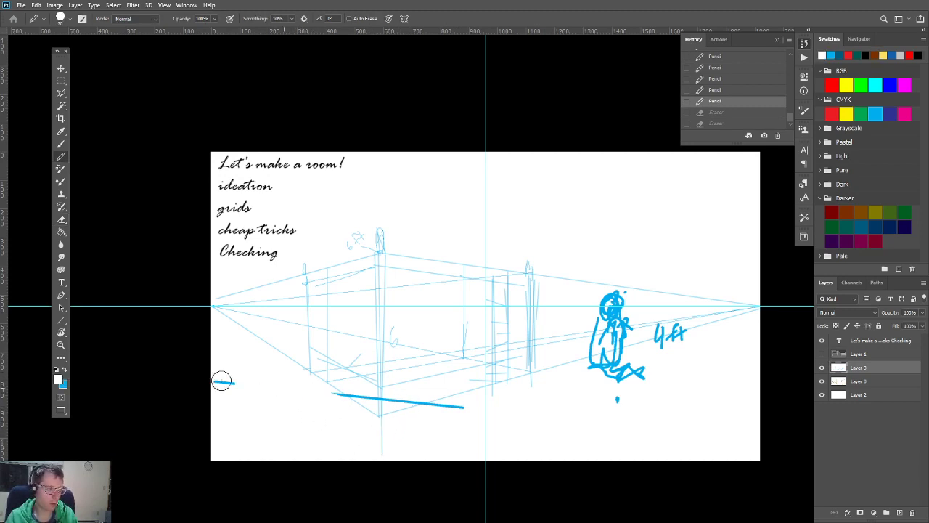
pyautogui.click(361, 392)
pyautogui.moveTo(473, 411)
pyautogui.mouseDown()
pyautogui.moveTo(423, 413)
pyautogui.moveTo(390, 398)
pyautogui.moveTo(425, 398)
pyautogui.mouseUp()
pyautogui.moveTo(323, 397); pyautogui.dragTo(347, 401)
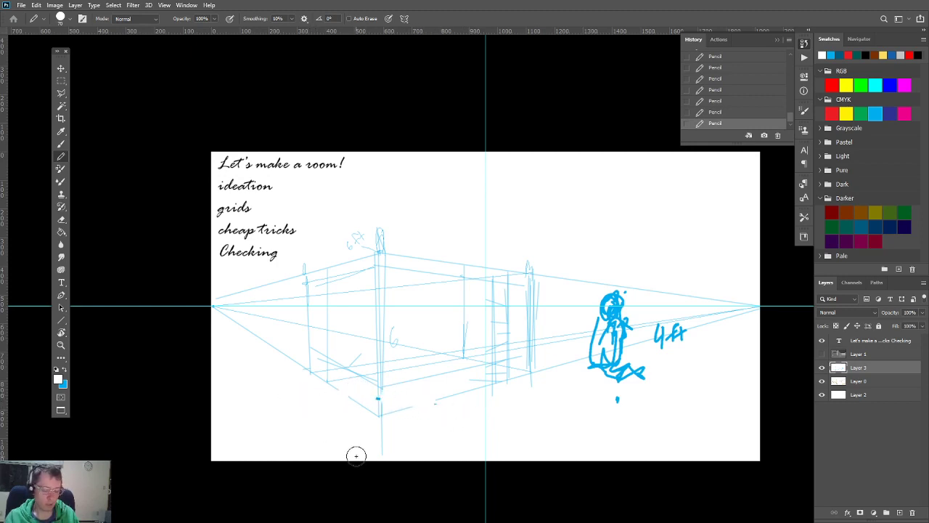
# Step: With a thin cyan Pencil, strengthen the right bedpost and the near post, and retrace the upper rail between them
pyautogui.press('[')
pyautogui.press('[')
pyautogui.press('[')
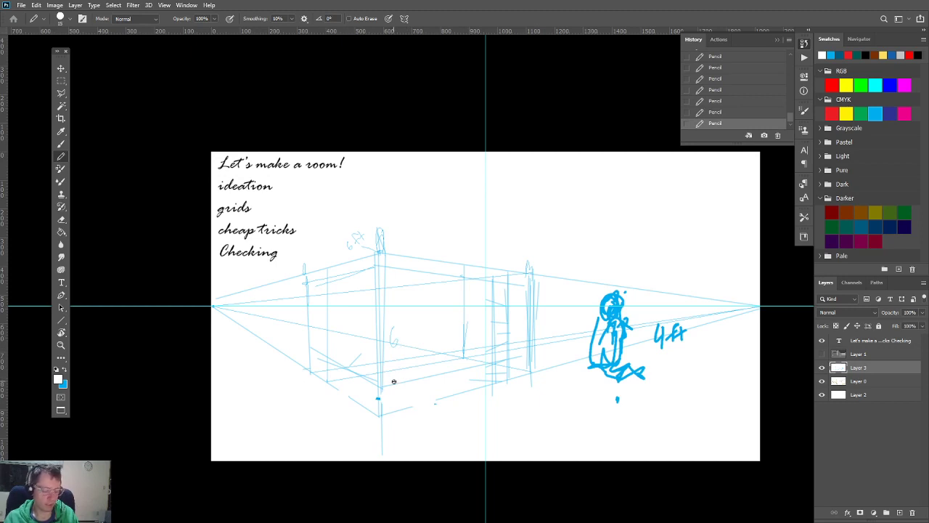
pyautogui.press('x')
pyautogui.press('[')
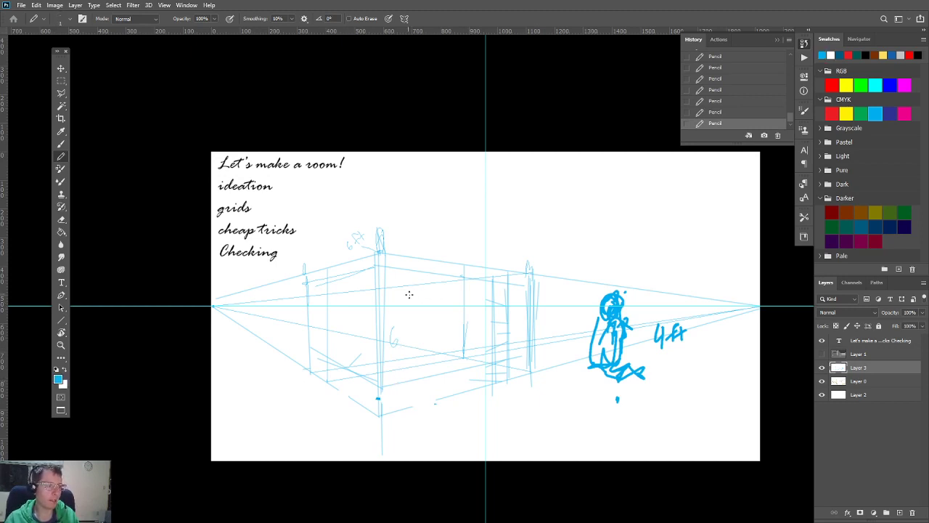
pyautogui.moveTo(531, 273); pyautogui.dragTo(533, 379)
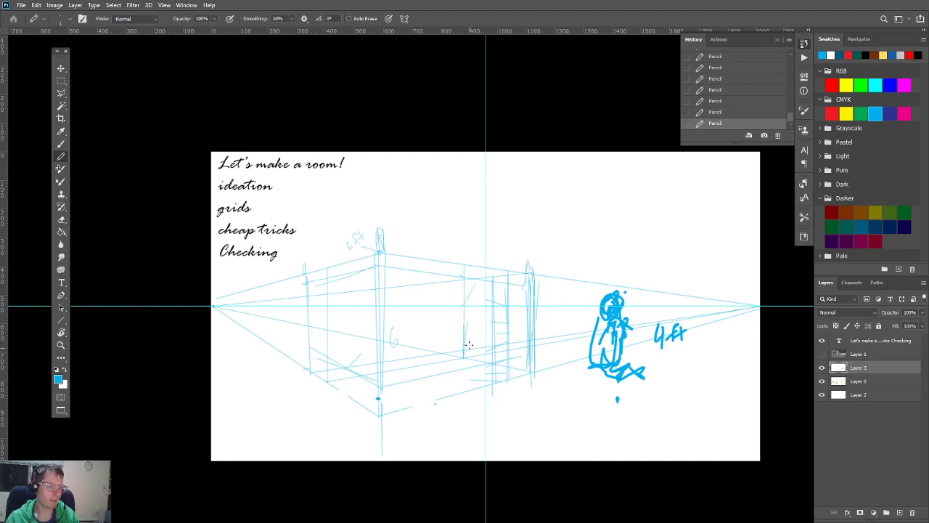
pyautogui.moveTo(471, 276); pyautogui.dragTo(516, 270)
pyautogui.moveTo(379, 255)
pyautogui.mouseDown()
pyautogui.moveTo(458, 268)
pyautogui.moveTo(402, 421)
pyautogui.mouseUp()
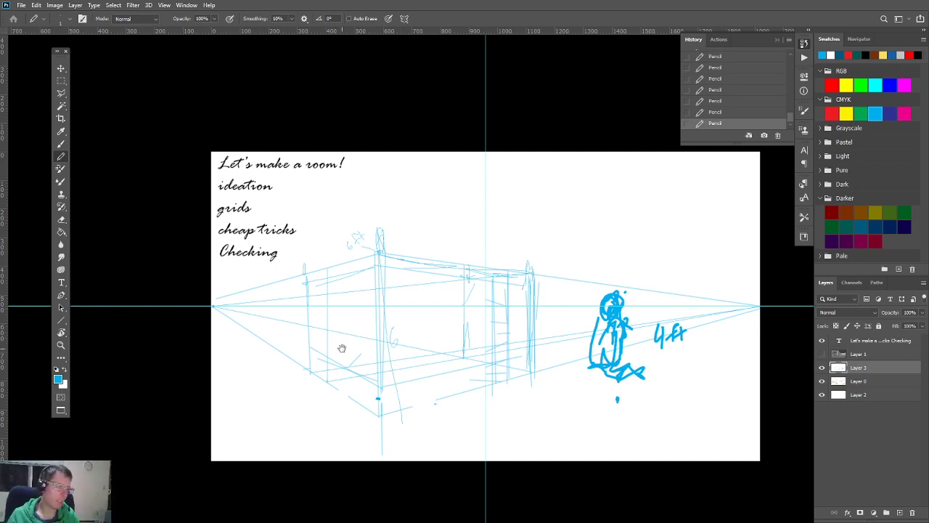
# Step: Sketch the bed's lower rails along both near sides, and darken the rear post, extending it above the upper rail
pyautogui.moveTo(342, 319)
pyautogui.mouseDown()
pyautogui.moveTo(359, 382)
pyautogui.moveTo(371, 373)
pyautogui.mouseUp()
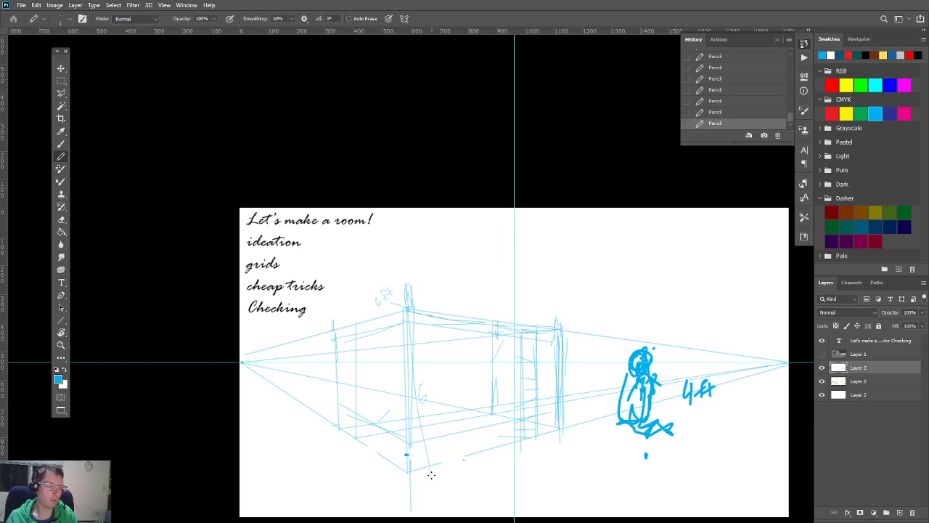
pyautogui.moveTo(556, 399)
pyautogui.mouseDown()
pyautogui.moveTo(428, 428)
pyautogui.moveTo(530, 411)
pyautogui.moveTo(427, 428)
pyautogui.mouseUp()
pyautogui.moveTo(557, 422); pyautogui.dragTo(417, 456)
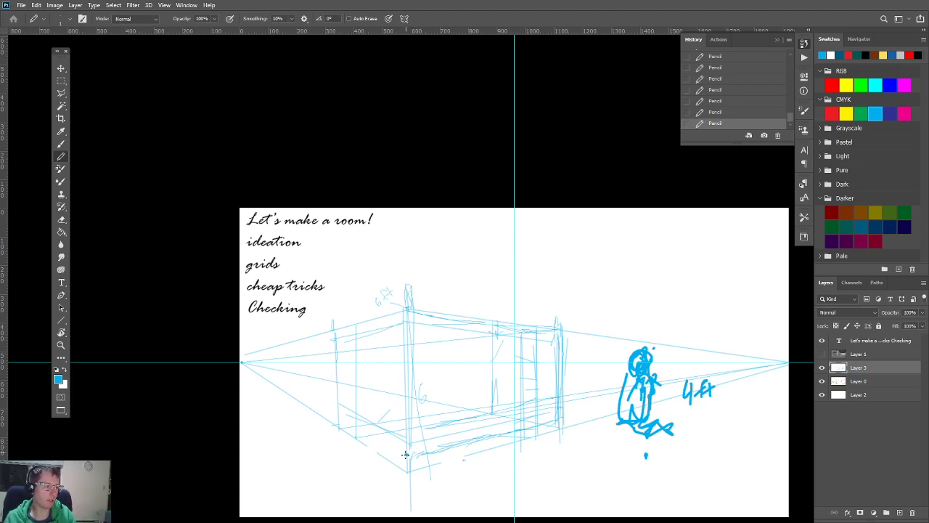
pyautogui.moveTo(405, 454); pyautogui.dragTo(351, 434)
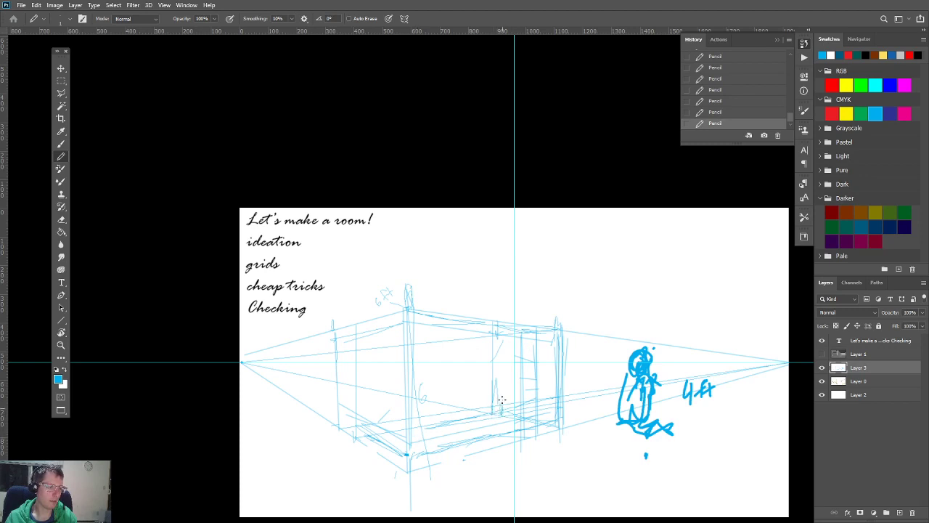
pyautogui.moveTo(501, 400); pyautogui.dragTo(502, 332)
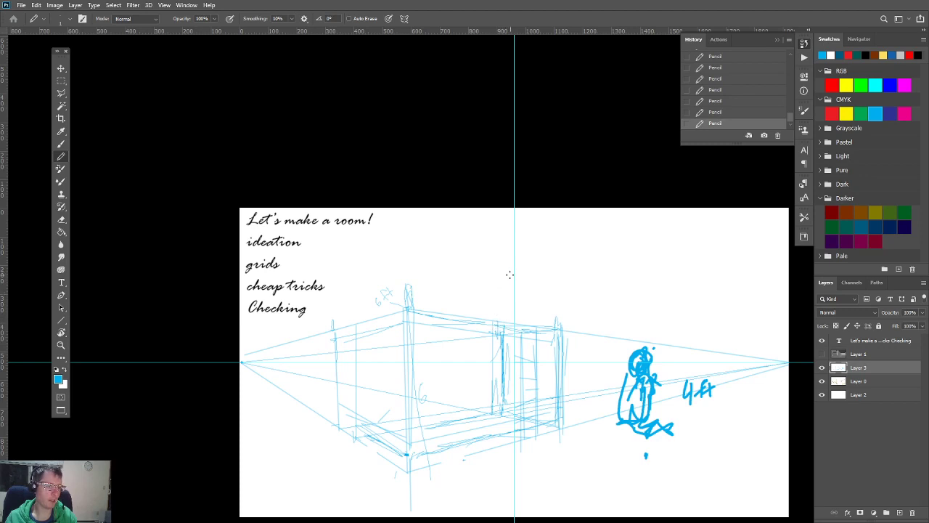
pyautogui.moveTo(503, 276)
pyautogui.mouseDown()
pyautogui.moveTo(501, 334)
pyautogui.moveTo(501, 307)
pyautogui.mouseUp()
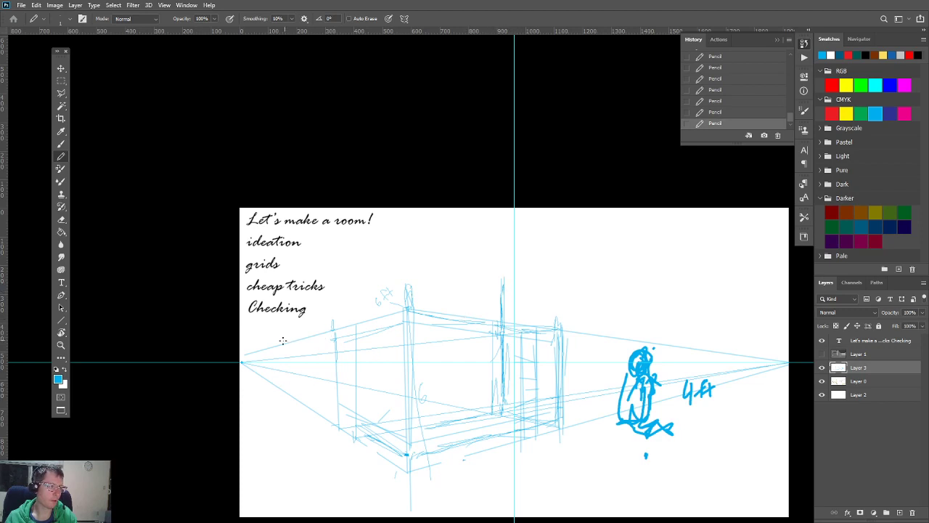
# Step: With a greatly enlarged white Pencil, paint out the left bedpost and the construction lines running from it to the left vanishing point
pyautogui.press('e')
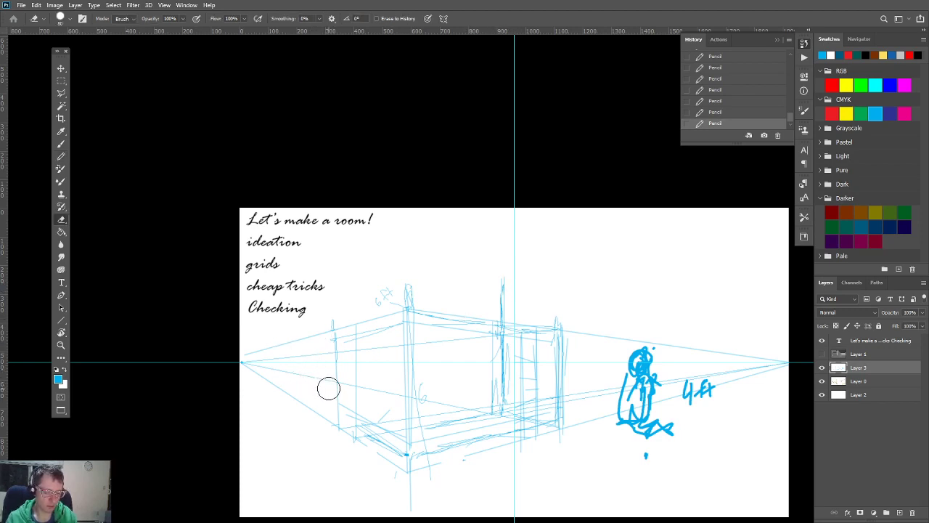
pyautogui.press('b')
pyautogui.press('x')
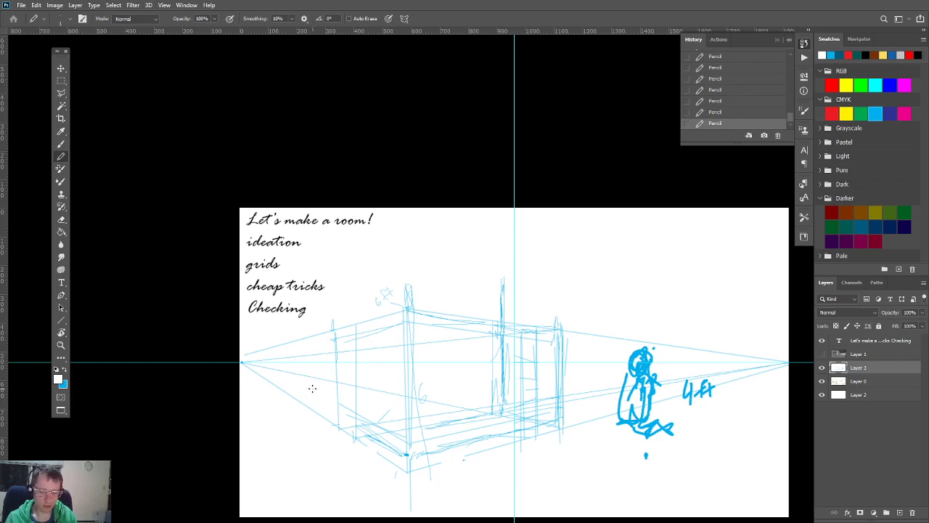
pyautogui.press(']')
pyautogui.press(']')
pyautogui.press(']')
pyautogui.press(']')
pyautogui.press(']')
pyautogui.press(']')
pyautogui.press(']')
pyautogui.press(']')
pyautogui.press(']')
pyautogui.press(']')
pyautogui.press(']')
pyautogui.press(']')
pyautogui.press(']')
pyautogui.press(']')
pyautogui.press(']')
pyautogui.press(']')
pyautogui.moveTo(312, 336)
pyautogui.mouseDown()
pyautogui.moveTo(303, 463)
pyautogui.moveTo(311, 295)
pyautogui.mouseUp()
pyautogui.moveTo(315, 428)
pyautogui.mouseDown()
pyautogui.moveTo(325, 360)
pyautogui.moveTo(319, 429)
pyautogui.moveTo(297, 326)
pyautogui.moveTo(284, 391)
pyautogui.moveTo(246, 374)
pyautogui.mouseUp()
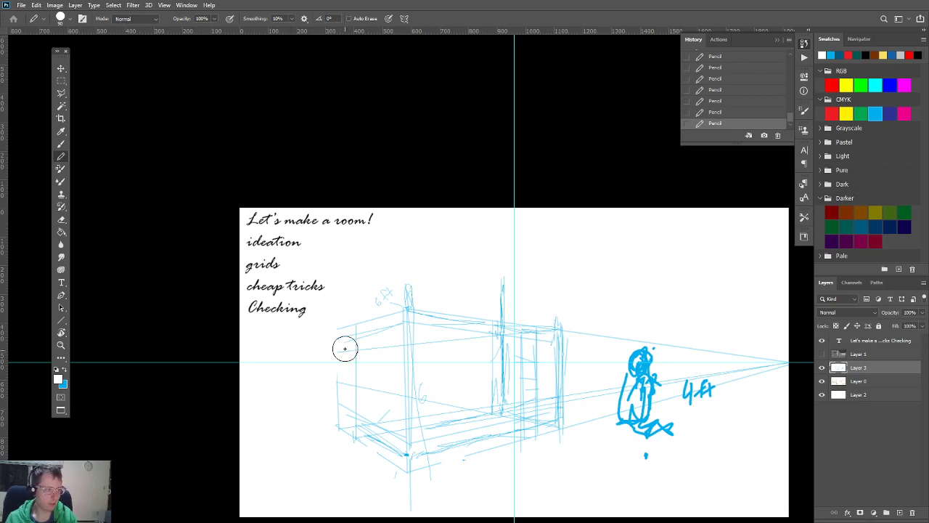
# Step: With a thin cyan Pencil, redraw the bed's left vertical edge from the upper rail down to the base
pyautogui.press('[')
pyautogui.press('[')
pyautogui.press('[')
pyautogui.press('[')
pyautogui.press('[')
pyautogui.press('[')
pyautogui.press('[')
pyautogui.press('[')
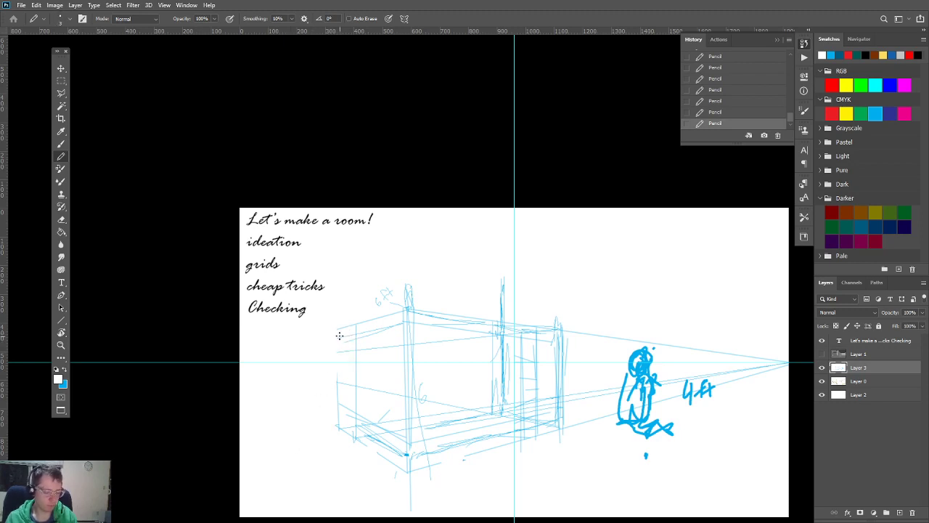
pyautogui.press('x')
pyautogui.moveTo(338, 328); pyautogui.dragTo(338, 421)
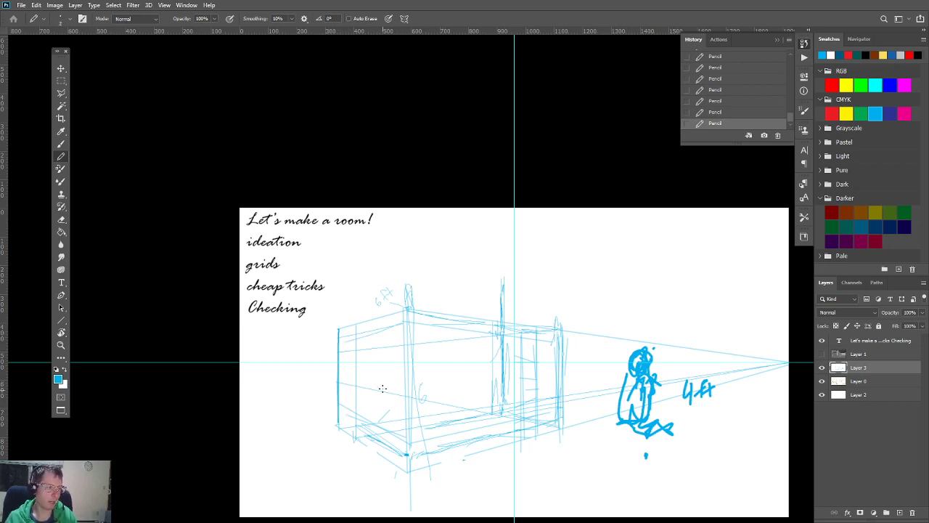
# Step: Reinforce the bed's upper rails and lower left rail, and draw the near post's foot and the left inner upright's base
pyautogui.moveTo(554, 343); pyautogui.dragTo(422, 330)
pyautogui.moveTo(498, 337)
pyautogui.mouseDown()
pyautogui.moveTo(397, 326)
pyautogui.moveTo(358, 330)
pyautogui.moveTo(402, 331)
pyautogui.moveTo(349, 349)
pyautogui.mouseUp()
pyautogui.moveTo(403, 435); pyautogui.dragTo(335, 408)
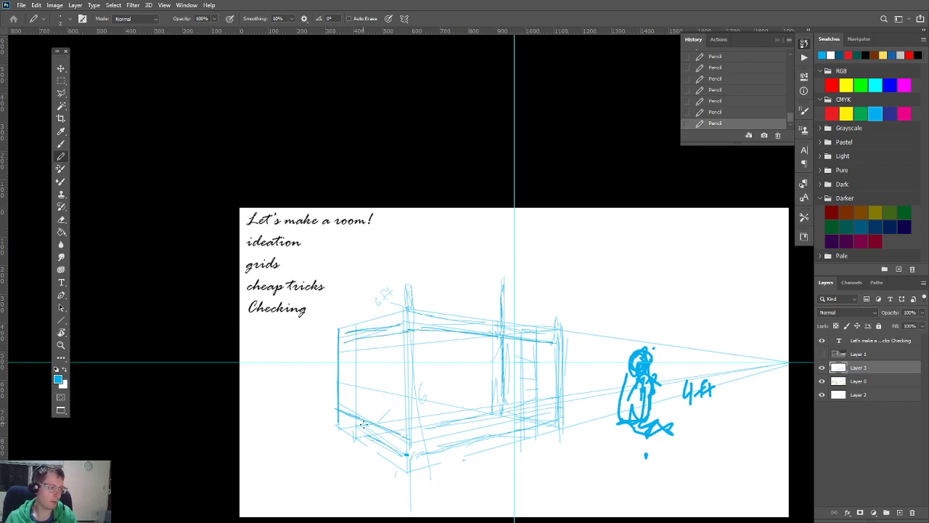
pyautogui.moveTo(406, 455)
pyautogui.mouseDown()
pyautogui.moveTo(350, 428)
pyautogui.moveTo(410, 474)
pyautogui.moveTo(415, 456)
pyautogui.moveTo(457, 447)
pyautogui.mouseUp()
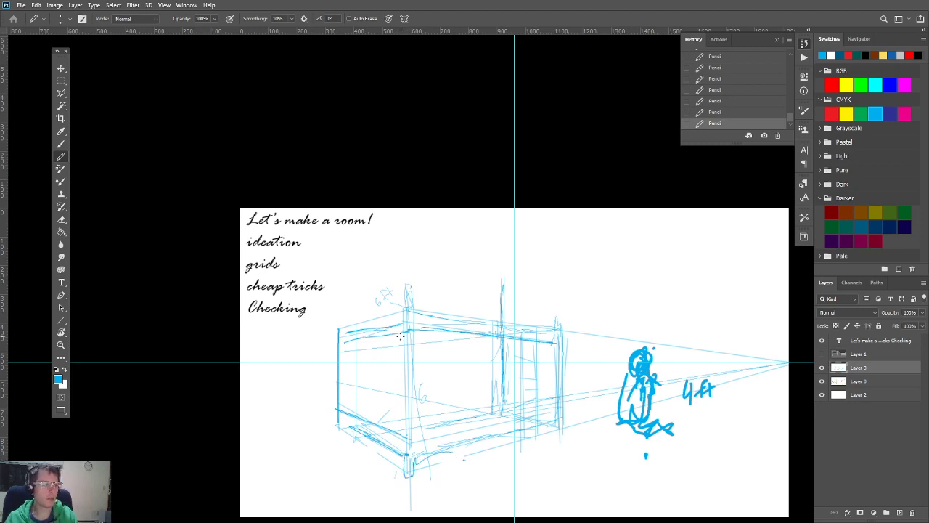
pyautogui.moveTo(363, 430)
pyautogui.mouseDown()
pyautogui.moveTo(355, 436)
pyautogui.moveTo(356, 416)
pyautogui.moveTo(500, 401)
pyautogui.mouseUp()
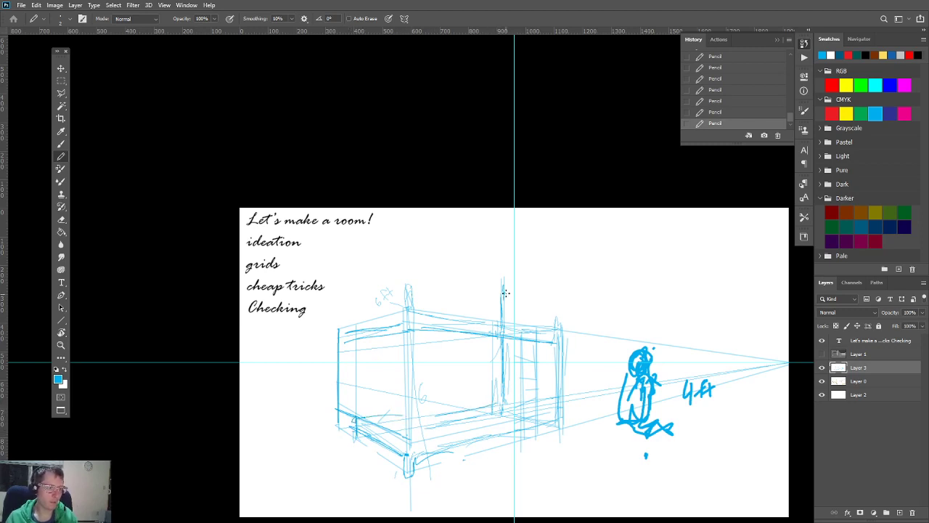
# Step: Sketch straight pencil lines across the top of the tall back post, extending one to the left vanishing point
pyautogui.moveTo(555, 263); pyautogui.dragTo(534, 272)
pyautogui.moveTo(502, 292); pyautogui.dragTo(491, 294)
pyautogui.keyDown('shift'); pyautogui.click(555, 262); pyautogui.keyUp('shift')
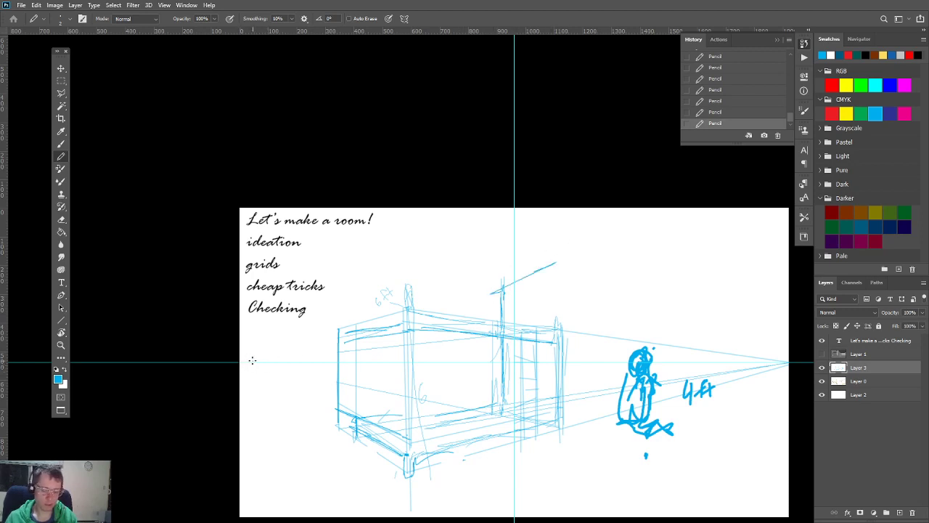
pyautogui.keyDown('shift'); pyautogui.click(234, 363); pyautogui.keyUp('shift')
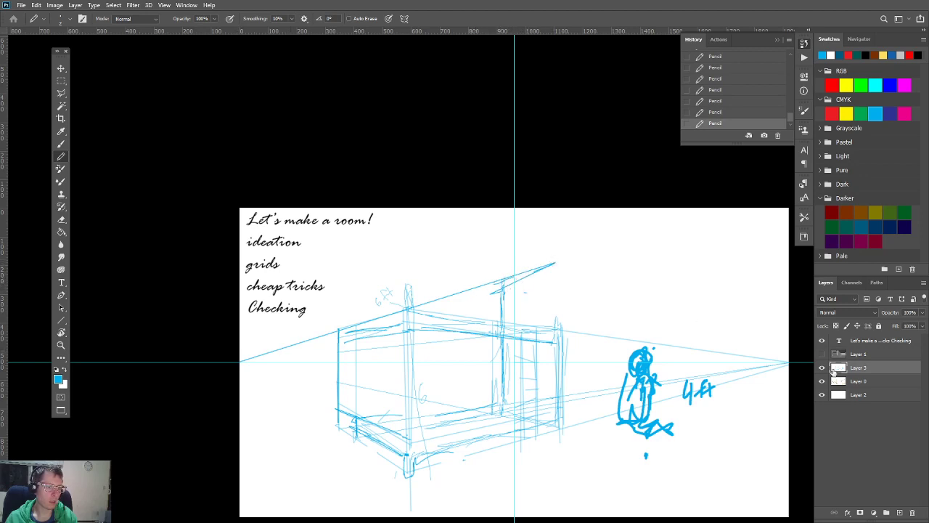
# Step: Draw a ceiling line with the Line tool from the right vanishing point across the tall post's top toward the page's upper left
pyautogui.keyDown('shift'); pyautogui.click(308, 205); pyautogui.keyUp('shift')
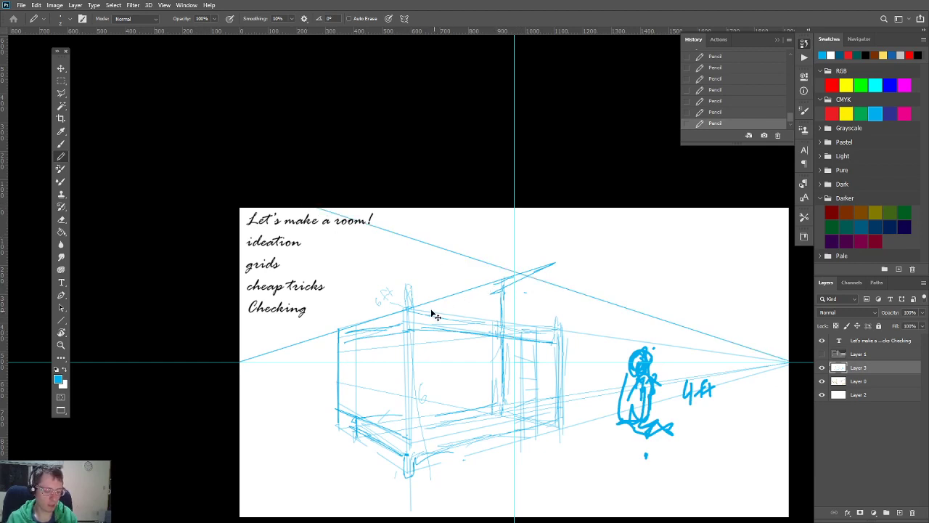
pyautogui.hotkey('ctrl', 'z')
pyautogui.click(60, 322)
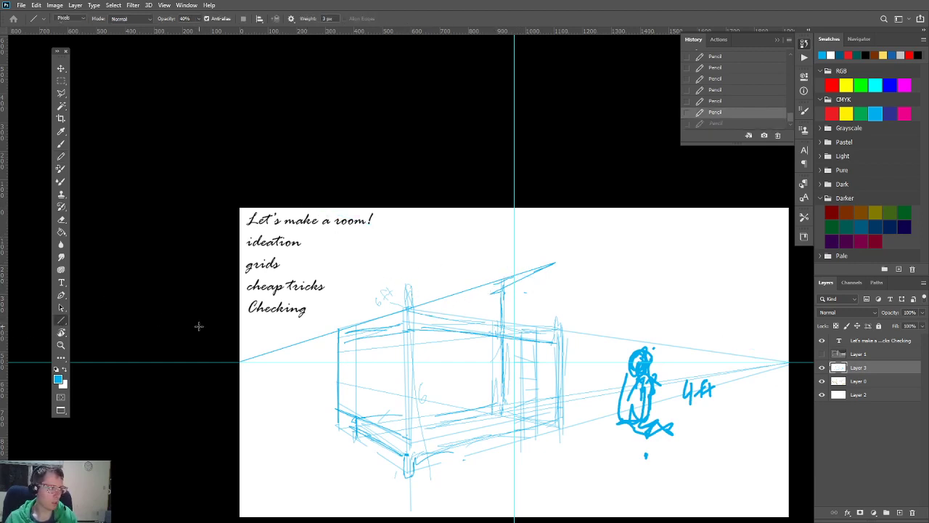
pyautogui.moveTo(788, 360); pyautogui.dragTo(237, 198)
pyautogui.moveTo(477, 288); pyautogui.dragTo(484, 294)
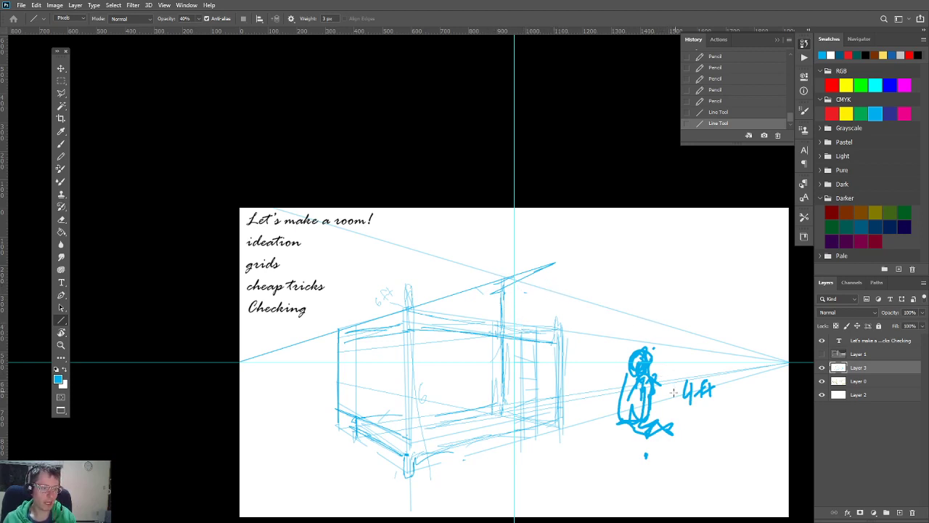
# Step: Draw a vertical wall-corner line beside the seated figure and perspective lines to both vanishing points for a low box's top
pyautogui.moveTo(674, 394)
pyautogui.mouseDown()
pyautogui.moveTo(675, 324)
pyautogui.moveTo(674, 432)
pyautogui.mouseUp()
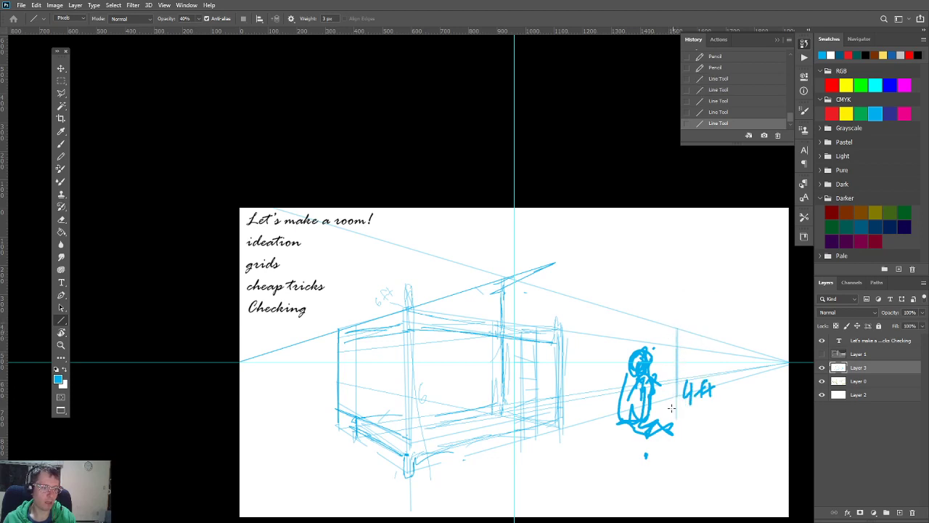
pyautogui.moveTo(679, 390); pyautogui.dragTo(649, 390)
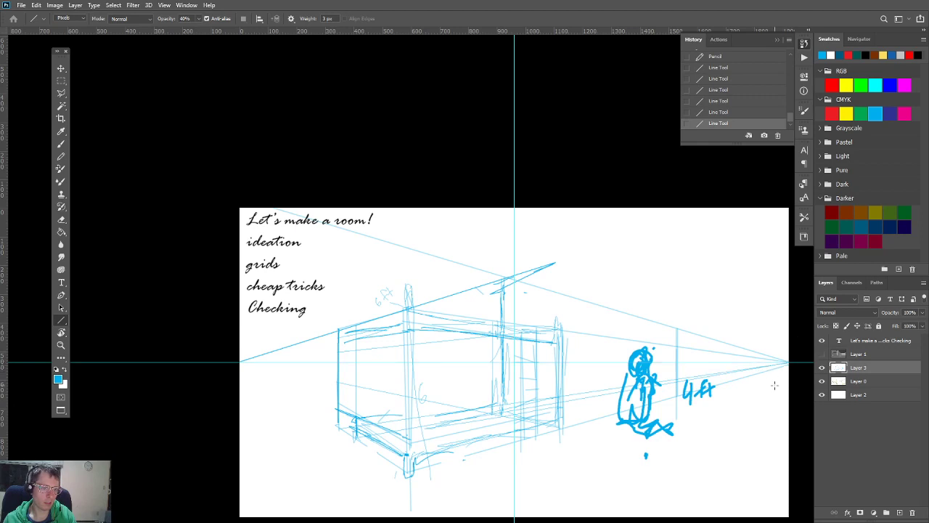
pyautogui.moveTo(788, 363); pyautogui.dragTo(228, 362)
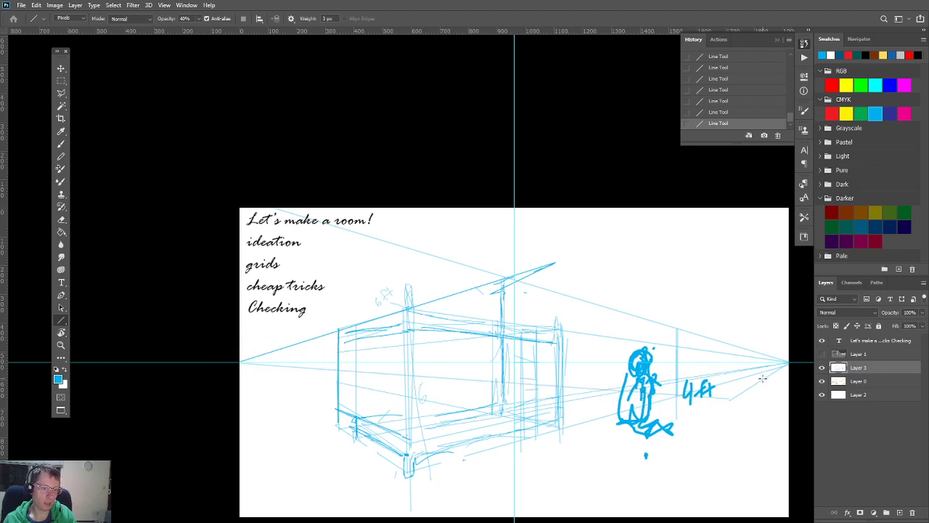
pyautogui.moveTo(766, 375); pyautogui.dragTo(240, 363)
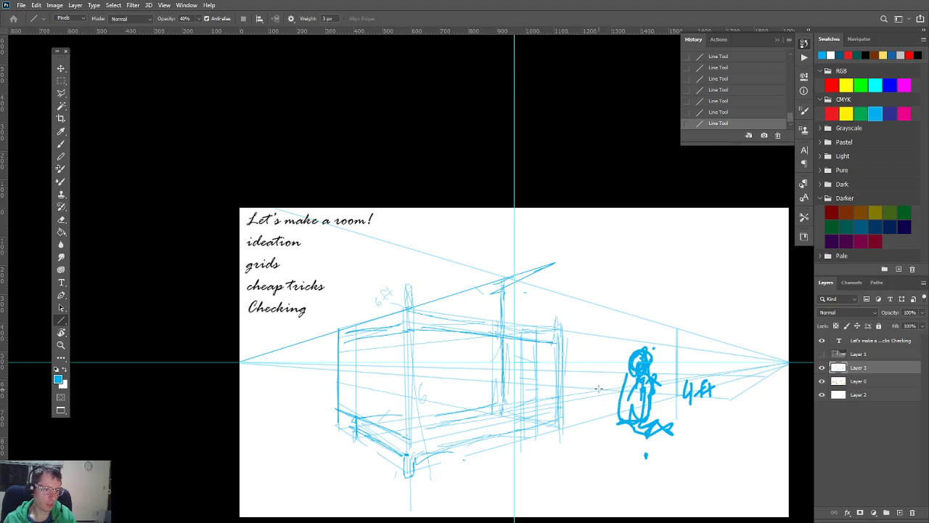
# Step: Block in the low box around the seated figure with short vertical corner lines and edges running to the vanishing points
pyautogui.moveTo(601, 392); pyautogui.dragTo(610, 427)
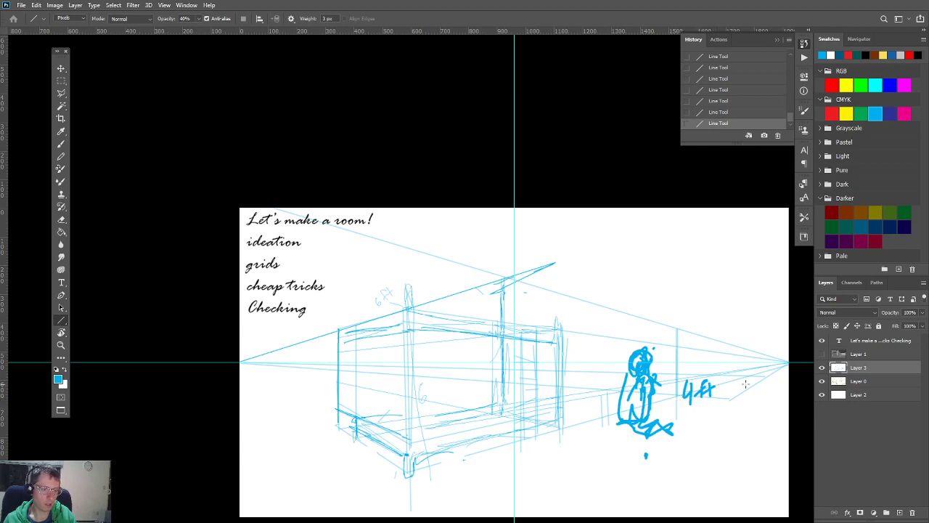
pyautogui.moveTo(755, 384)
pyautogui.mouseDown()
pyautogui.moveTo(439, 388)
pyautogui.moveTo(268, 377)
pyautogui.moveTo(236, 363)
pyautogui.moveTo(714, 387)
pyautogui.moveTo(582, 387)
pyautogui.mouseUp()
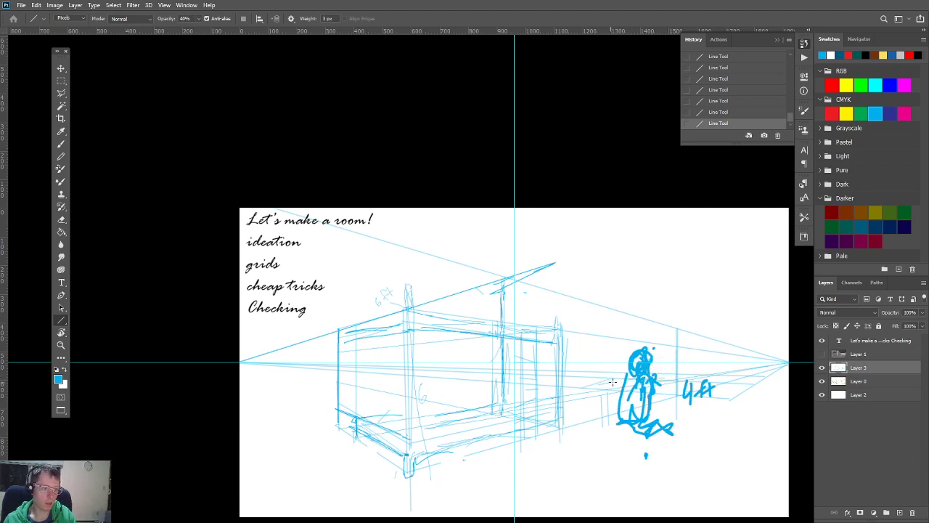
pyautogui.moveTo(787, 361); pyautogui.dragTo(582, 390)
pyautogui.moveTo(728, 398); pyautogui.dragTo(725, 440)
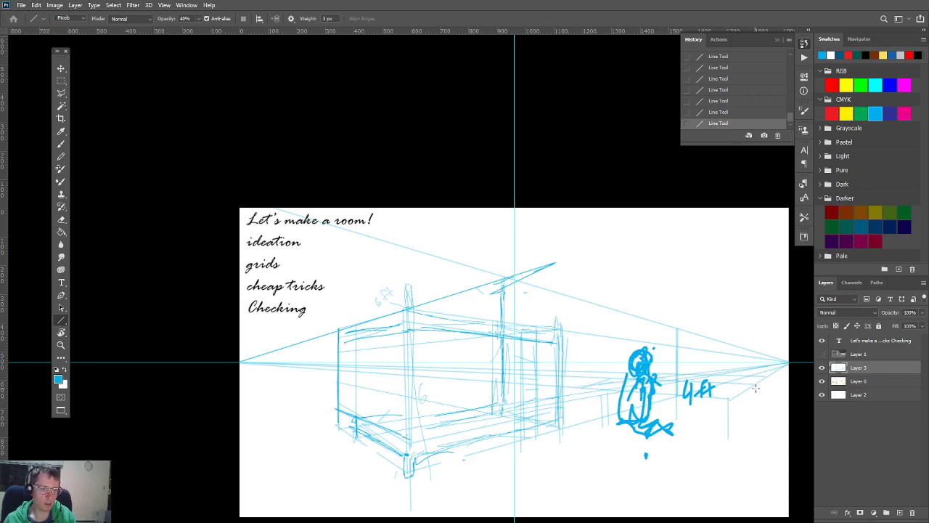
pyautogui.moveTo(753, 388); pyautogui.dragTo(753, 421)
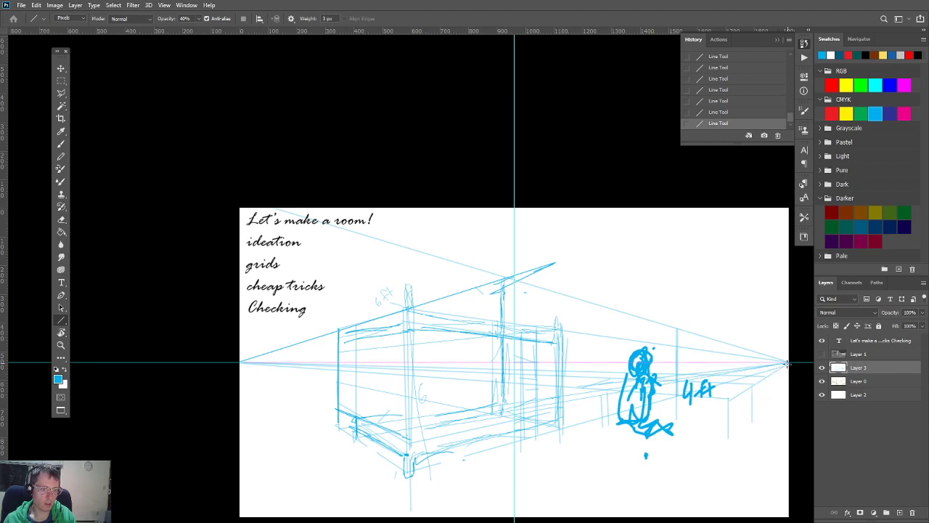
pyautogui.moveTo(786, 363); pyautogui.dragTo(729, 440)
pyautogui.moveTo(729, 439); pyautogui.dragTo(720, 448)
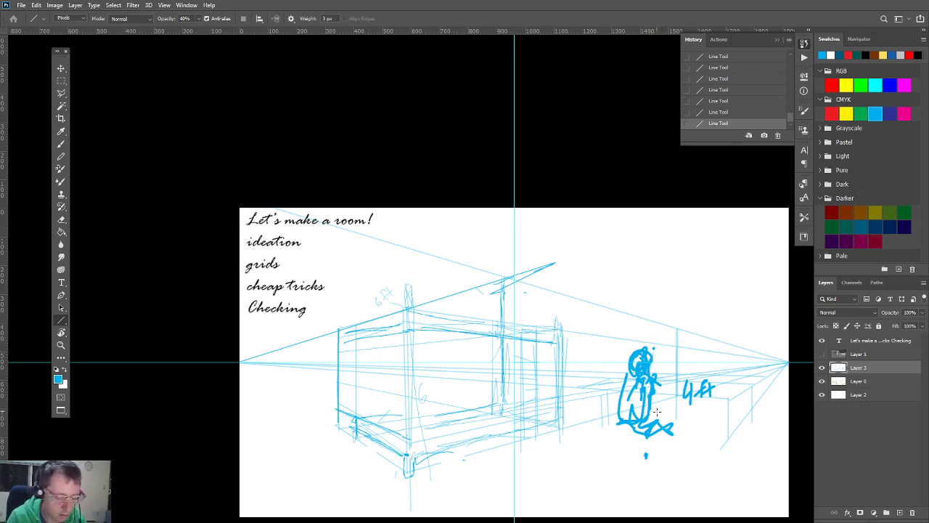
# Step: Sketch the low box's near corner post, lower front edge and far end post with the Pencil tool
pyautogui.press('b')
pyautogui.moveTo(721, 408)
pyautogui.mouseDown()
pyautogui.moveTo(728, 439)
pyautogui.moveTo(719, 448)
pyautogui.moveTo(727, 387)
pyautogui.mouseUp()
pyautogui.moveTo(727, 387); pyautogui.dragTo(727, 400)
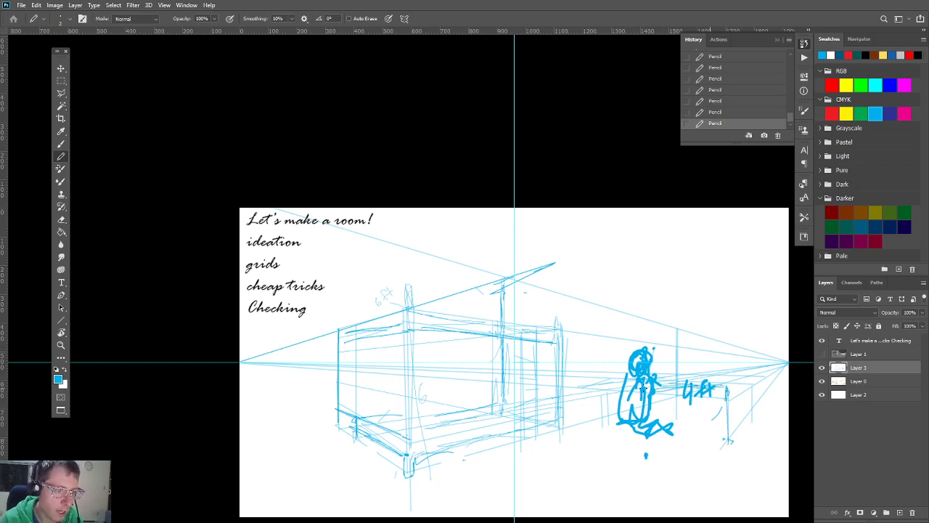
pyautogui.moveTo(722, 426); pyautogui.dragTo(662, 416)
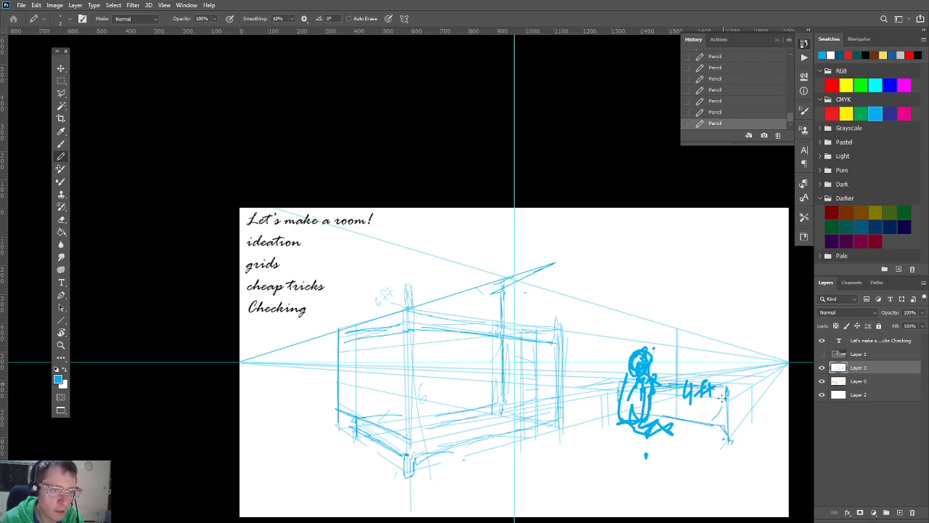
pyautogui.moveTo(725, 427)
pyautogui.mouseDown()
pyautogui.moveTo(730, 435)
pyautogui.moveTo(744, 410)
pyautogui.moveTo(732, 385)
pyautogui.moveTo(784, 364)
pyautogui.moveTo(749, 416)
pyautogui.moveTo(750, 396)
pyautogui.moveTo(748, 426)
pyautogui.mouseUp()
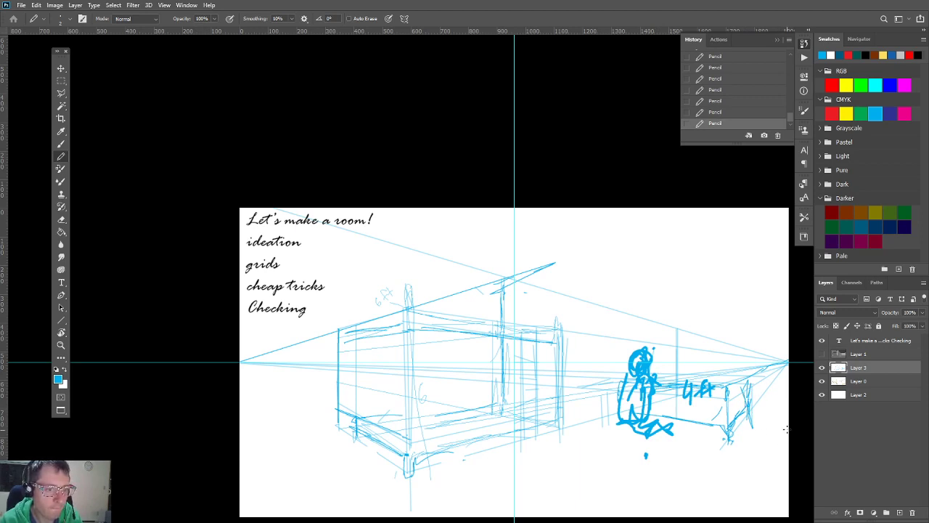
# Step: Run a straight pencil guide from the left vanishing point under the low box and sketch in its left end and front
pyautogui.keyDown('shift'); pyautogui.click(237, 362); pyautogui.keyUp('shift')
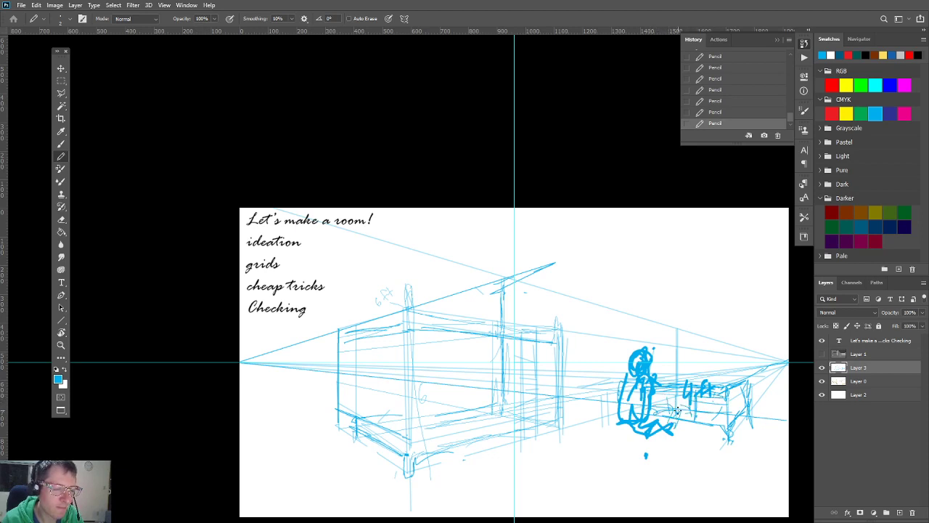
pyautogui.moveTo(595, 404); pyautogui.dragTo(626, 403)
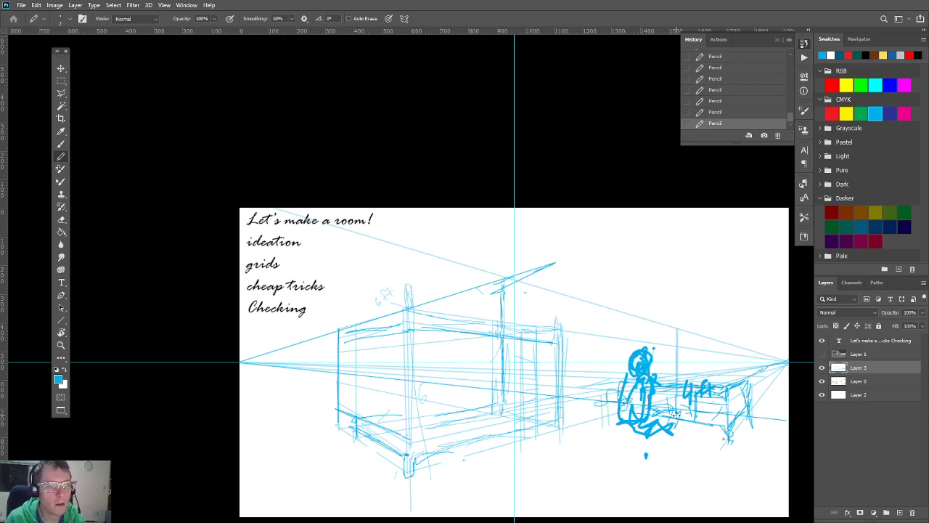
pyautogui.moveTo(752, 387)
pyautogui.mouseDown()
pyautogui.moveTo(751, 423)
pyautogui.moveTo(714, 407)
pyautogui.moveTo(733, 417)
pyautogui.moveTo(691, 417)
pyautogui.mouseUp()
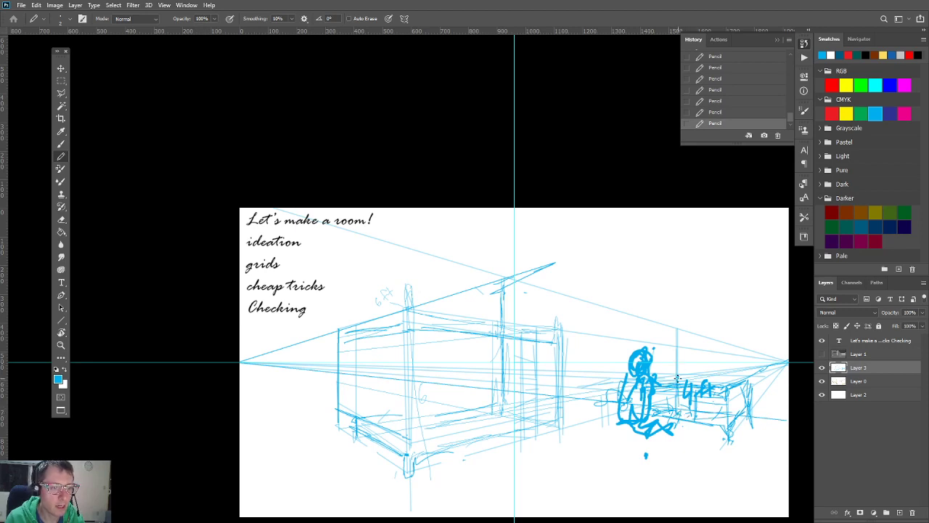
# Step: Darken the wall corner beside the figure and pencil the ceiling edges from its top to the page's right edge and the tall post
pyautogui.moveTo(677, 377); pyautogui.dragTo(674, 331)
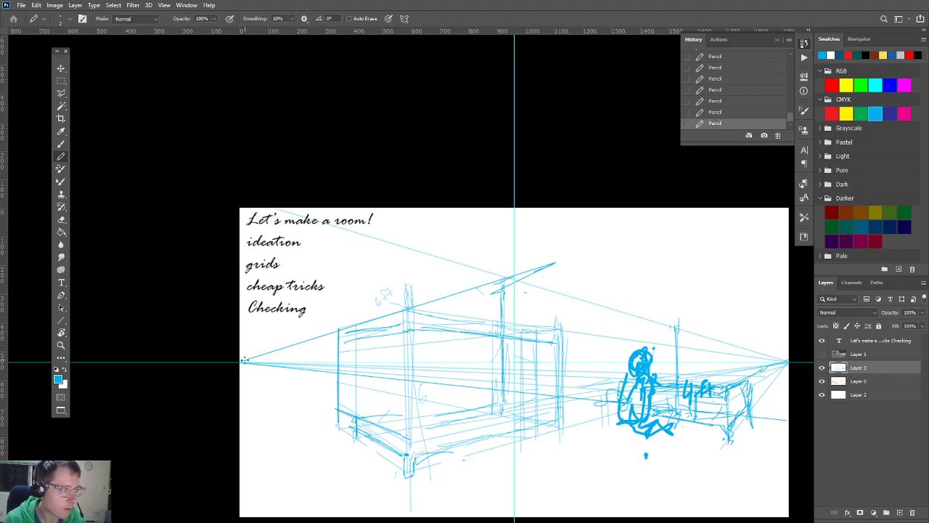
pyautogui.keyDown('shift'); pyautogui.click(793, 312); pyautogui.keyUp('shift')
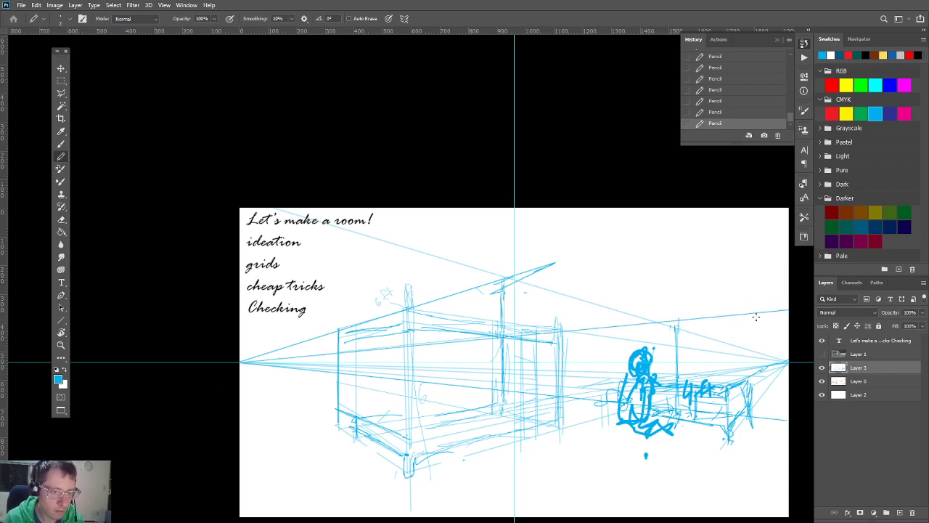
pyautogui.moveTo(713, 329)
pyautogui.mouseDown()
pyautogui.moveTo(797, 318)
pyautogui.moveTo(674, 330)
pyautogui.moveTo(576, 291)
pyautogui.mouseUp()
pyautogui.moveTo(649, 324); pyautogui.dragTo(530, 290)
pyautogui.moveTo(493, 277); pyautogui.dragTo(501, 282)
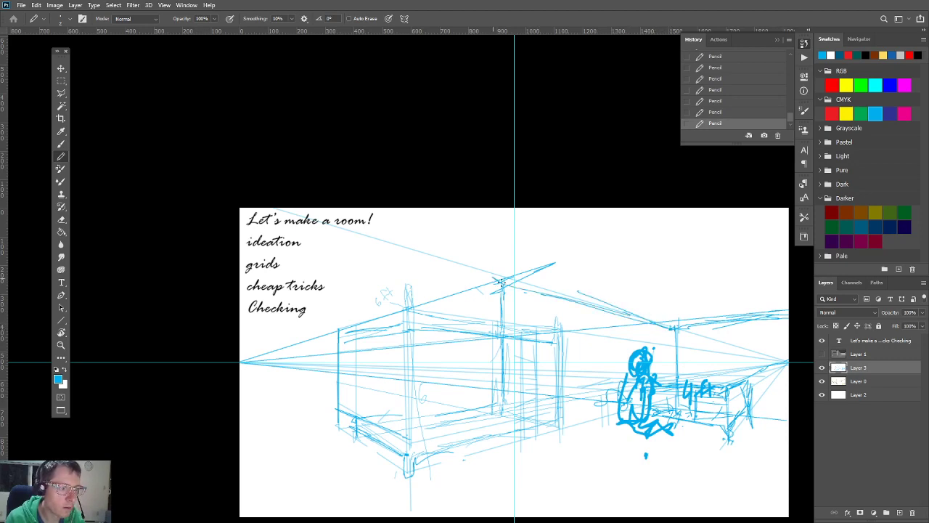
# Step: Pencil three floor guide lines fanning downward from the left vanishing point to the page's lower left
pyautogui.moveTo(452, 506); pyautogui.dragTo(469, 406)
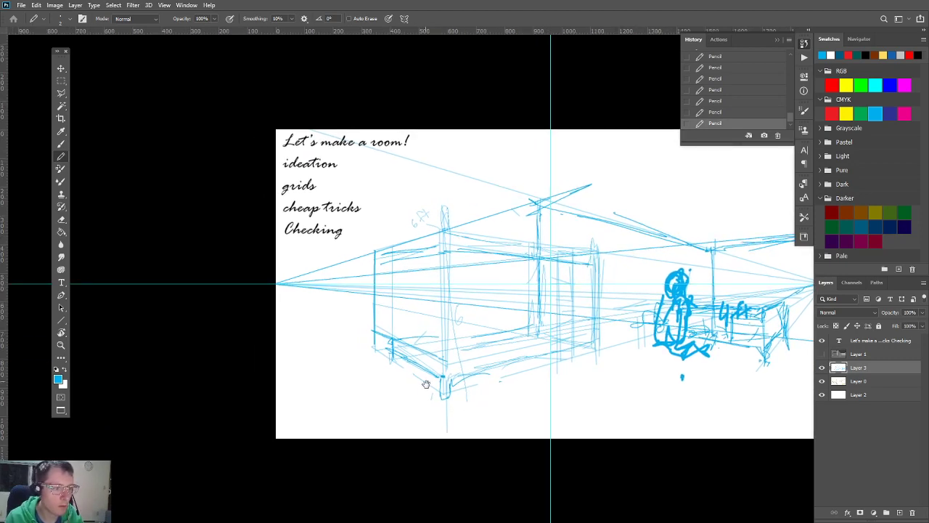
pyautogui.moveTo(427, 384); pyautogui.dragTo(319, 392)
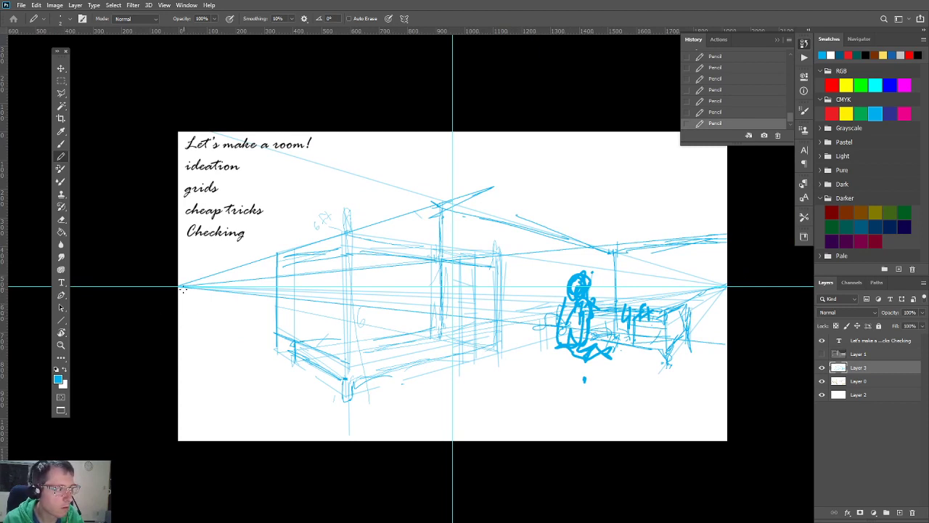
pyautogui.moveTo(180, 289)
pyautogui.mouseDown()
pyautogui.moveTo(230, 359)
pyautogui.moveTo(327, 453)
pyautogui.mouseUp()
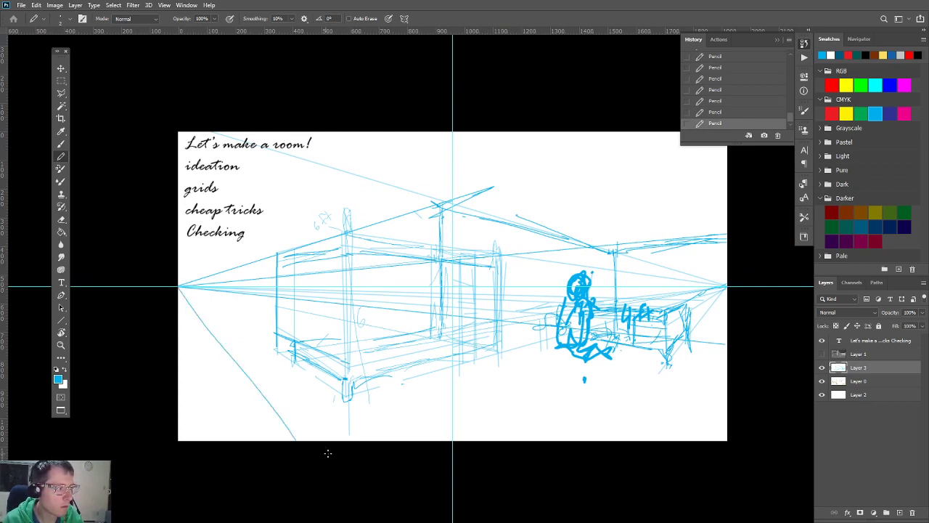
pyautogui.moveTo(182, 292); pyautogui.dragTo(254, 420)
pyautogui.moveTo(182, 292); pyautogui.dragTo(233, 440)
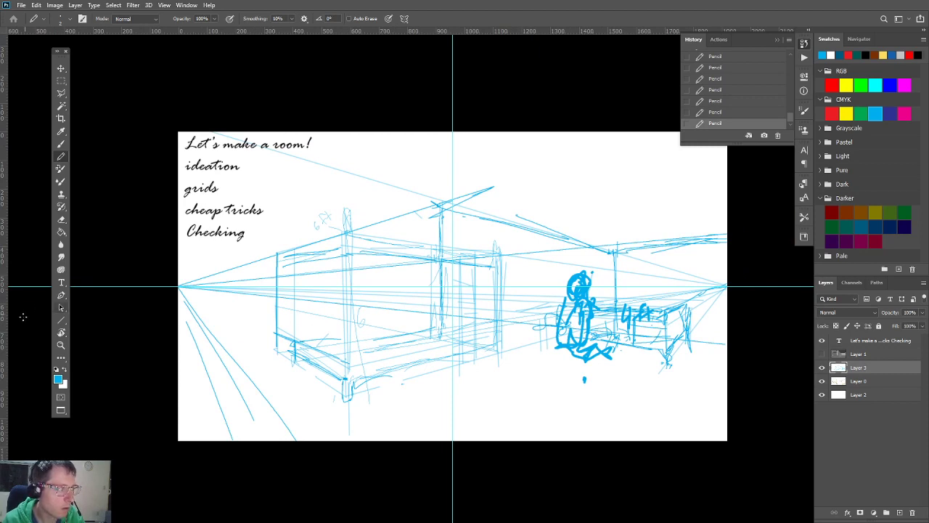
# Step: Draw several floor lines with the Line tool from the right vanishing point through the bed frame to the page's left edge
pyautogui.click(61, 320)
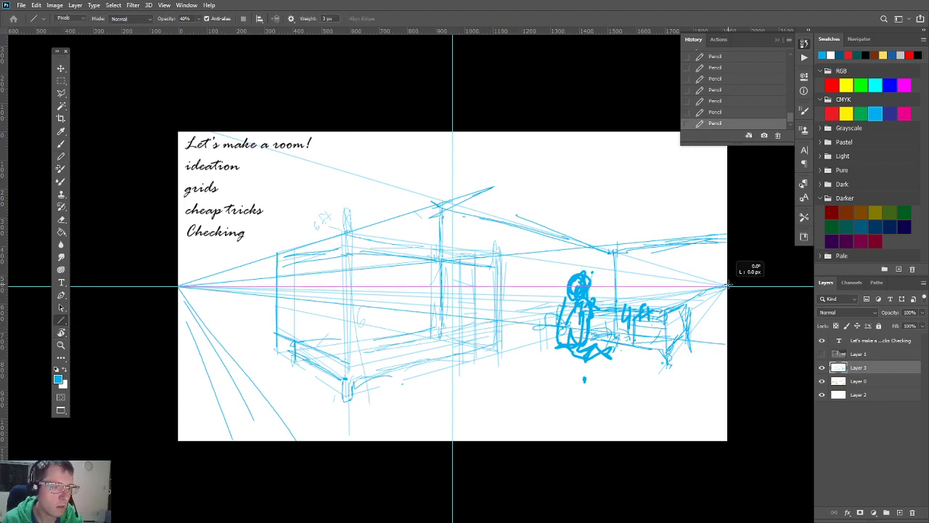
pyautogui.moveTo(725, 287); pyautogui.dragTo(173, 355)
pyautogui.moveTo(726, 287); pyautogui.dragTo(83, 363)
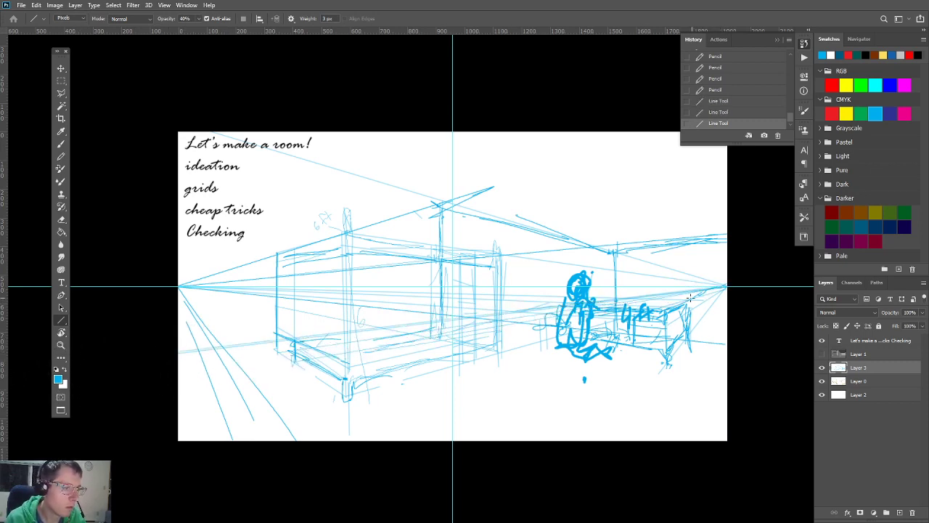
pyautogui.moveTo(724, 287); pyautogui.dragTo(122, 351)
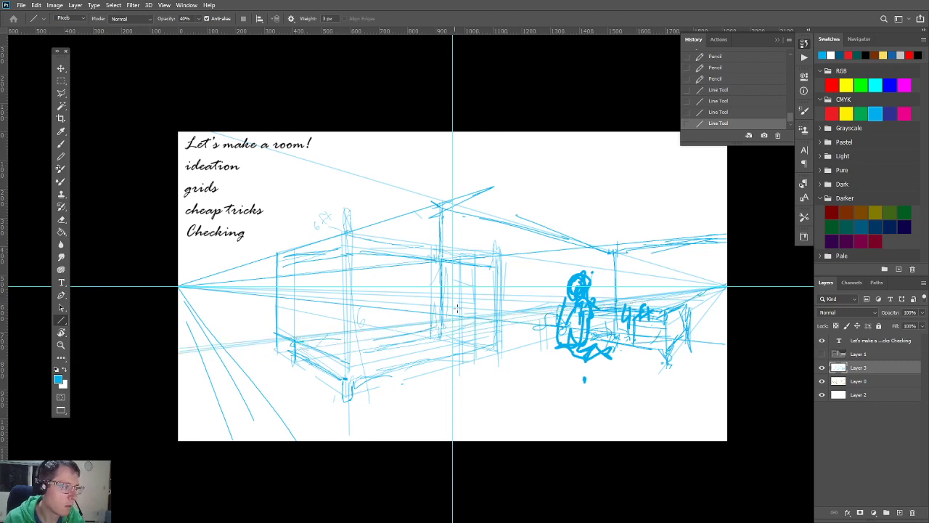
pyautogui.moveTo(725, 287); pyautogui.dragTo(106, 358)
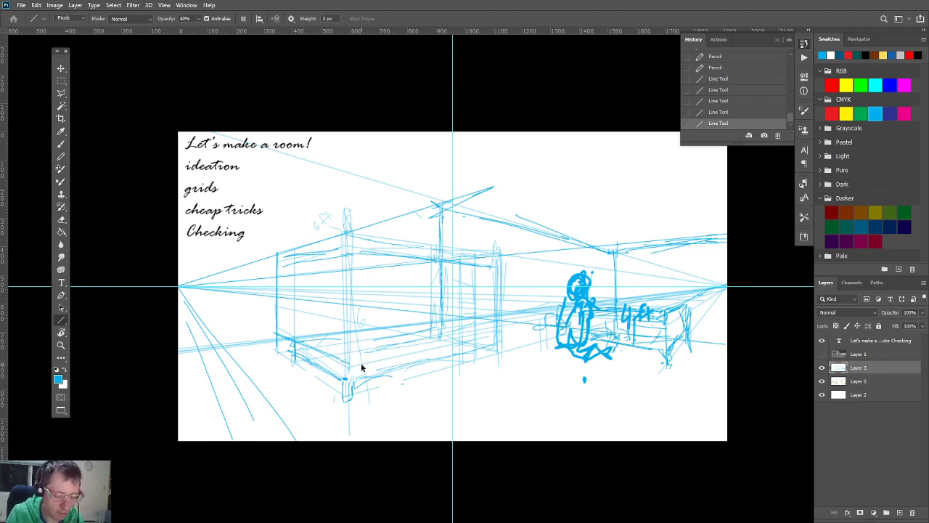
# Step: Add a new layer above the sketch layer and set the foreground colour to the CMYK red swatch
pyautogui.hotkey('ctrl', 'shift', 'n')
pyautogui.press('Return')
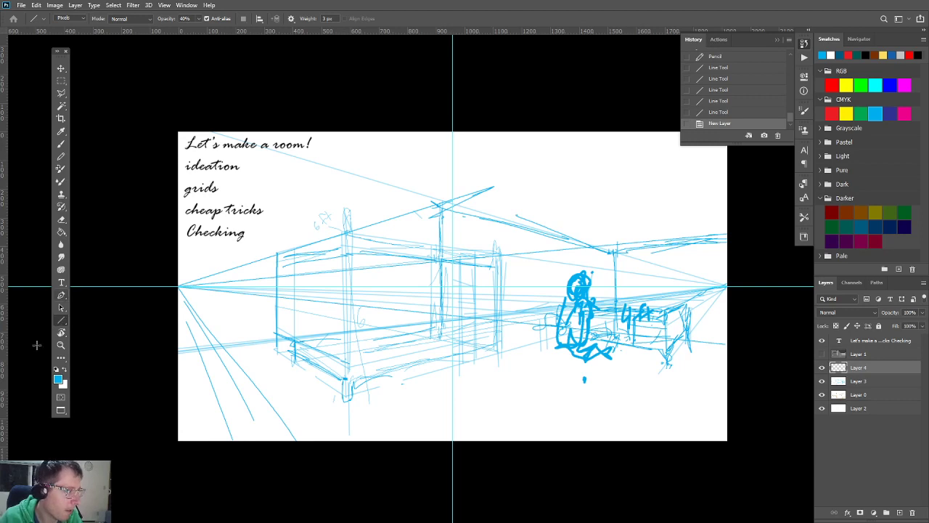
pyautogui.click(831, 113)
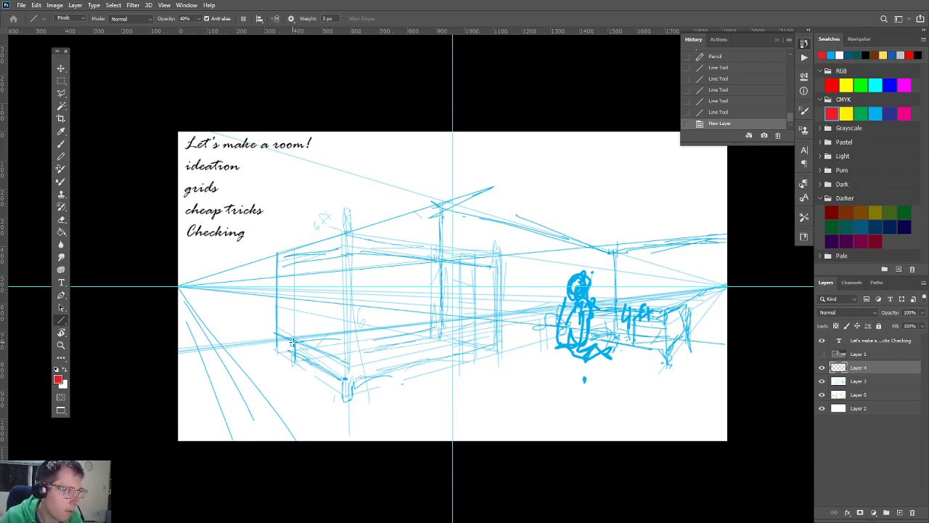
pyautogui.moveTo(292, 343); pyautogui.dragTo(544, 336)
pyautogui.hotkey('ctrl', 'z')
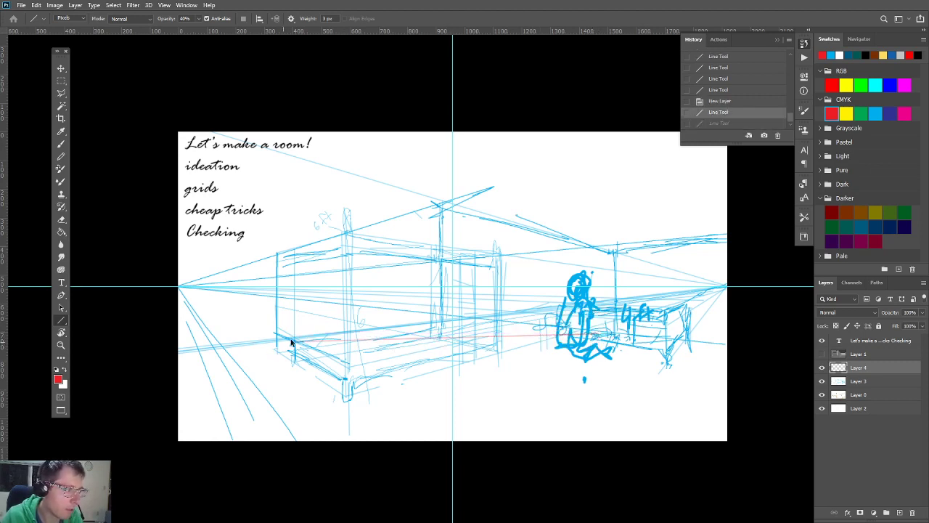
pyautogui.hotkey('ctrl', 'z')
# Step: Draw a red line from the top of the bed frame's left foot post to the right vanishing point
pyautogui.moveTo(294, 343); pyautogui.dragTo(726, 285)
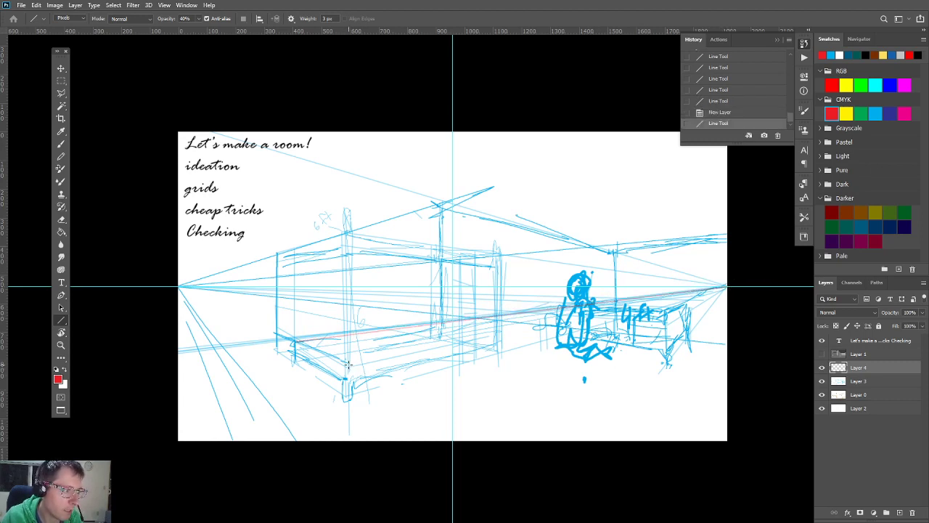
# Step: Draw red mattress edge lines from the near foot post to both vanishing points and from the left vanishing point to the bed's far end
pyautogui.moveTo(347, 365); pyautogui.dragTo(727, 287)
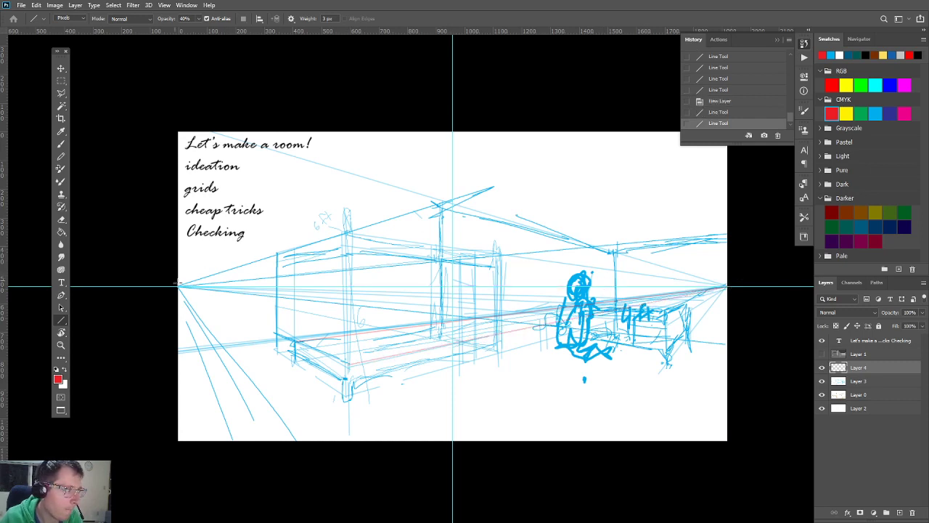
pyautogui.moveTo(179, 287); pyautogui.dragTo(348, 358)
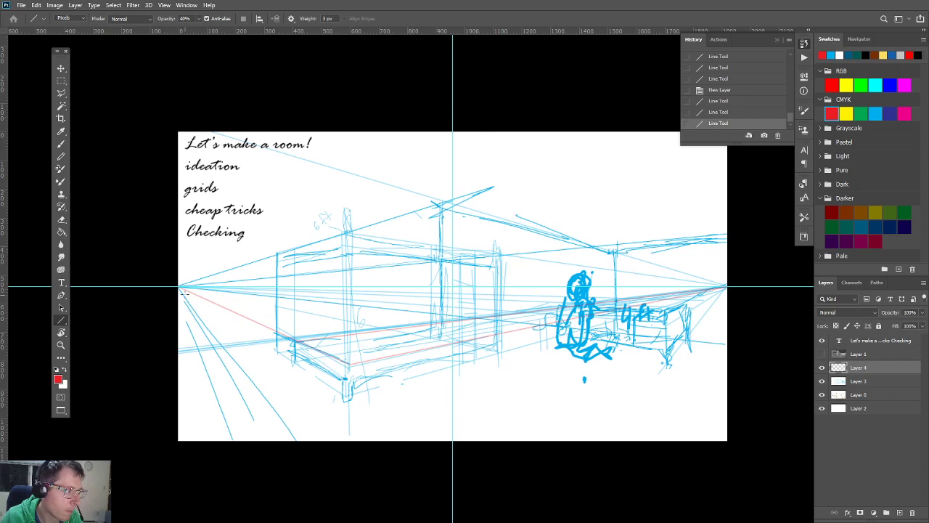
pyautogui.moveTo(180, 287); pyautogui.dragTo(503, 330)
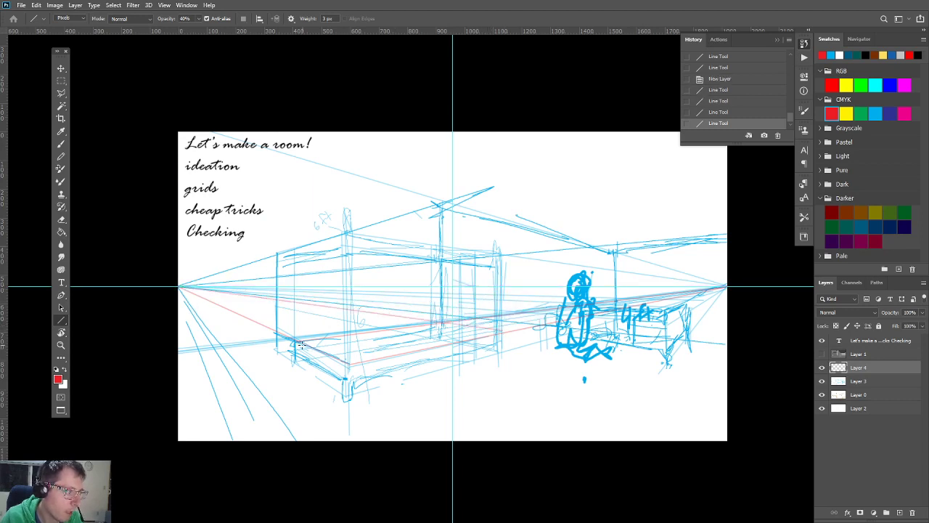
# Step: Draw red diagonals across the mattress top and lines through their crossing to the left and right vanishing points
pyautogui.moveTo(297, 341); pyautogui.dragTo(508, 332)
pyautogui.moveTo(447, 321)
pyautogui.mouseDown()
pyautogui.moveTo(347, 340)
pyautogui.moveTo(348, 362)
pyautogui.mouseUp()
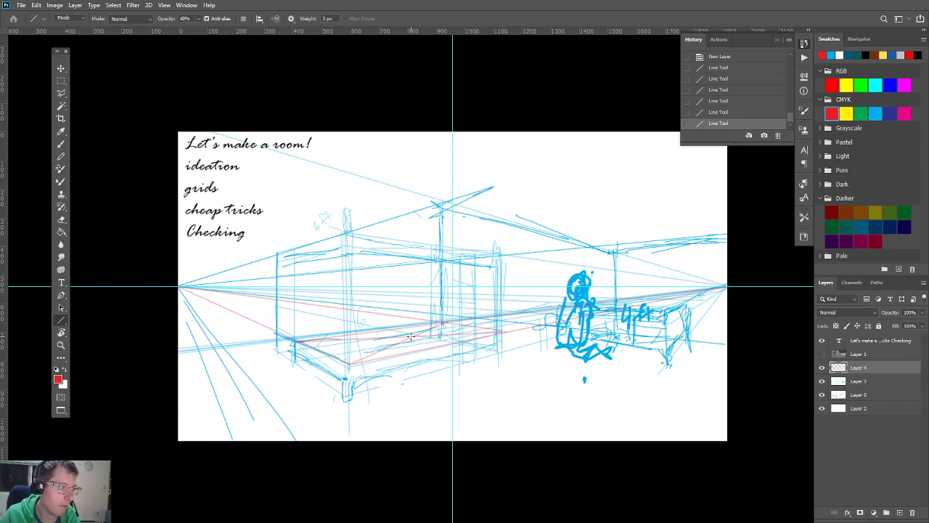
pyautogui.moveTo(179, 287); pyautogui.dragTo(448, 344)
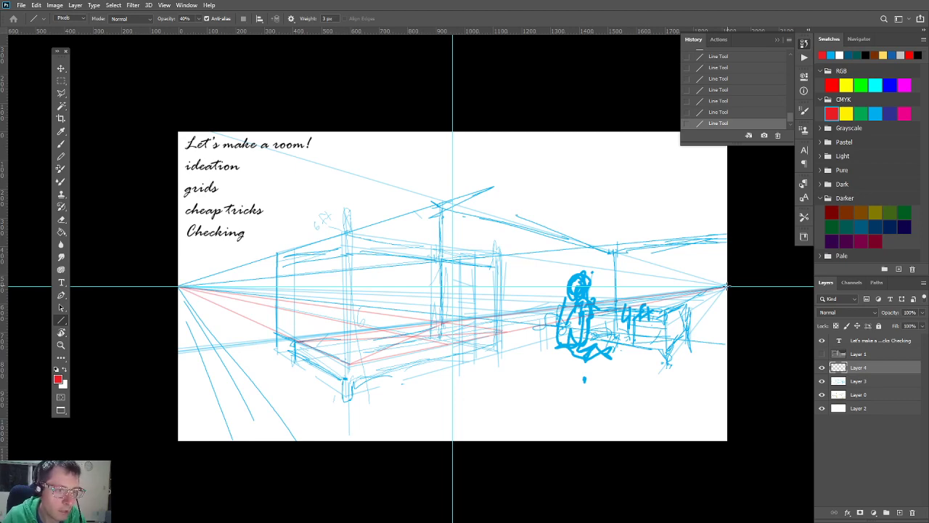
pyautogui.moveTo(726, 287); pyautogui.dragTo(292, 341)
# Step: Switch to the Pencil with the dark brown swatch from the Darker group and lower the red guide layer's opacity to 58%
pyautogui.scroll(5, 360, 354)
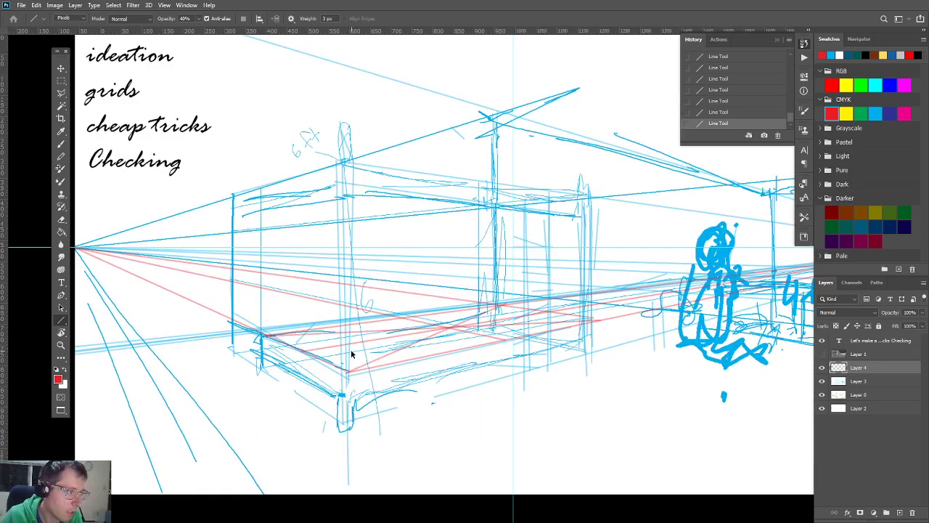
pyautogui.scroll(-2, 361, 352)
pyautogui.scroll(3, 334, 351)
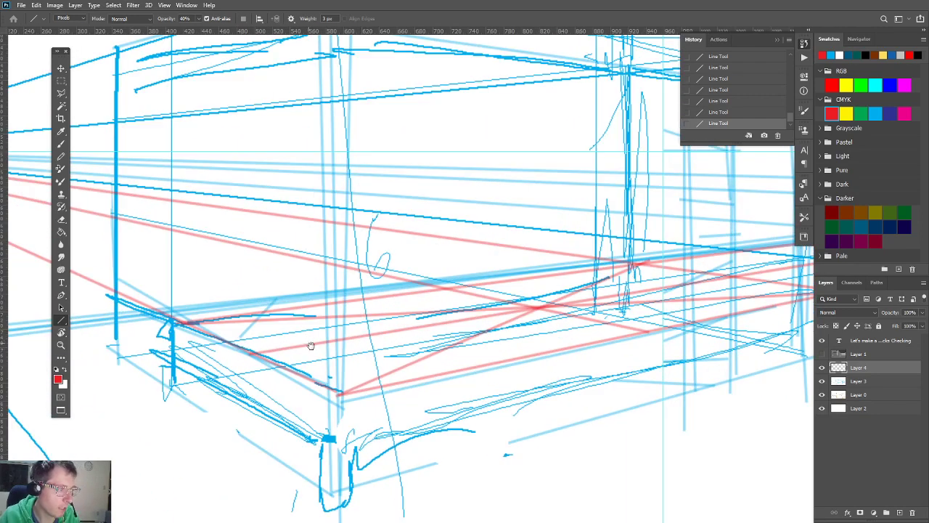
pyautogui.moveTo(305, 349); pyautogui.dragTo(369, 371)
pyautogui.press('b')
pyautogui.press('d')
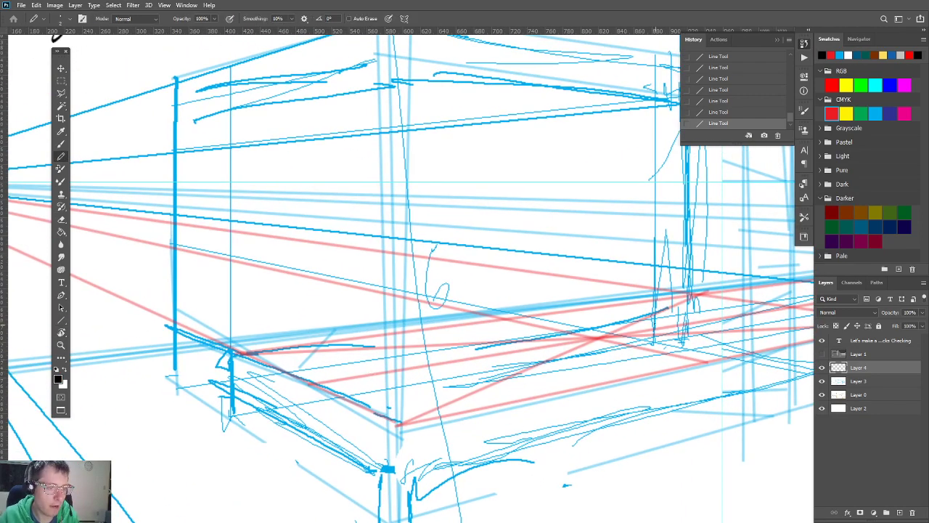
pyautogui.click(846, 211)
pyautogui.moveTo(500, 307); pyautogui.dragTo(507, 311)
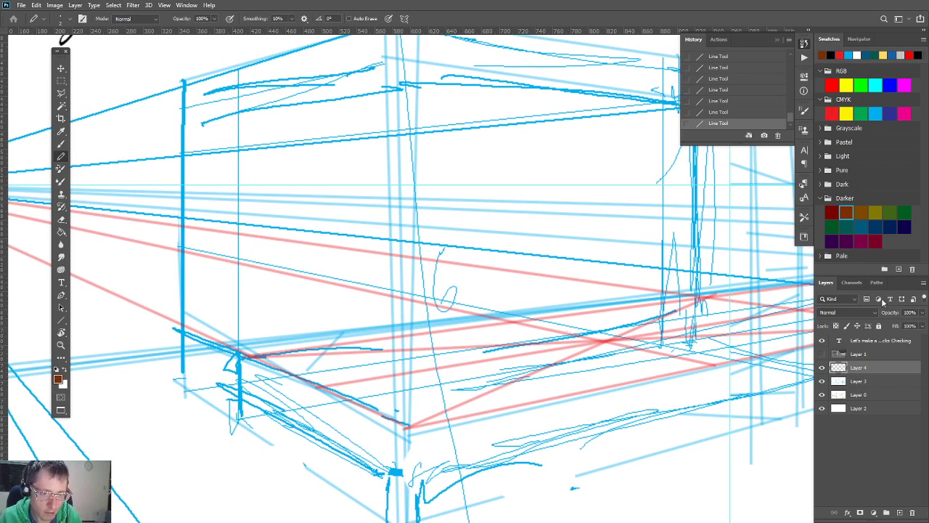
pyautogui.moveTo(897, 312); pyautogui.dragTo(875, 317)
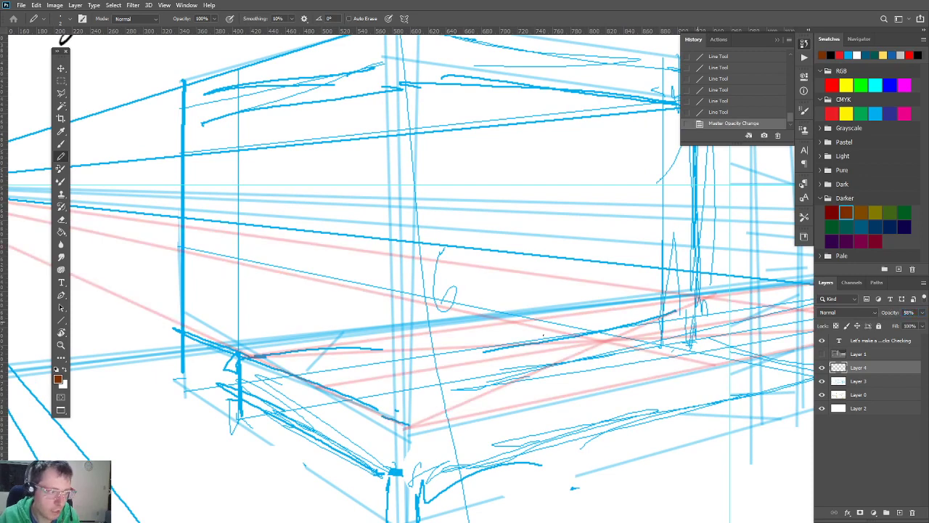
# Step: Sketch two brown pillows side by side on the left end of the mattress, using the red guide lines
pyautogui.scroll(-1, 415, 348)
pyautogui.scroll(-2, 415, 348)
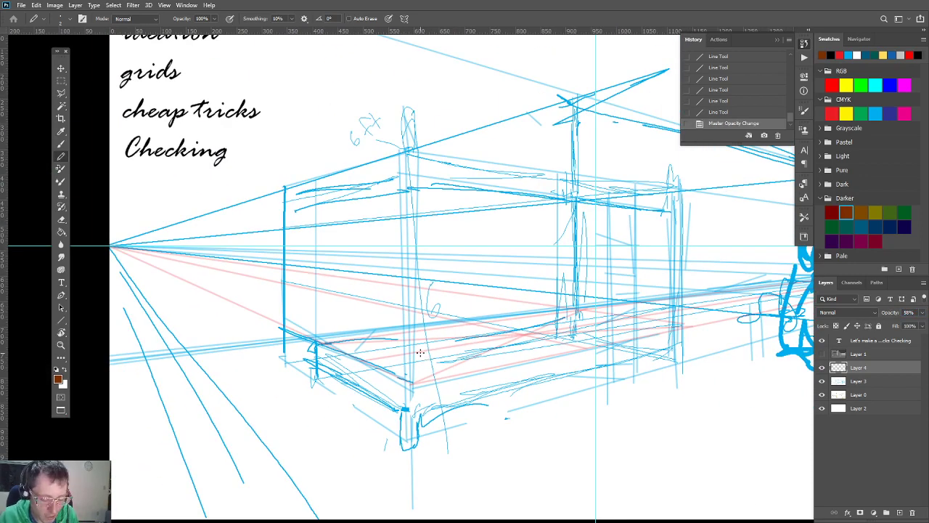
pyautogui.moveTo(383, 358)
pyautogui.mouseDown()
pyautogui.moveTo(425, 375)
pyautogui.moveTo(455, 365)
pyautogui.mouseUp()
pyautogui.moveTo(440, 370)
pyautogui.mouseDown()
pyautogui.moveTo(418, 350)
pyautogui.moveTo(459, 363)
pyautogui.moveTo(411, 350)
pyautogui.moveTo(389, 356)
pyautogui.mouseUp()
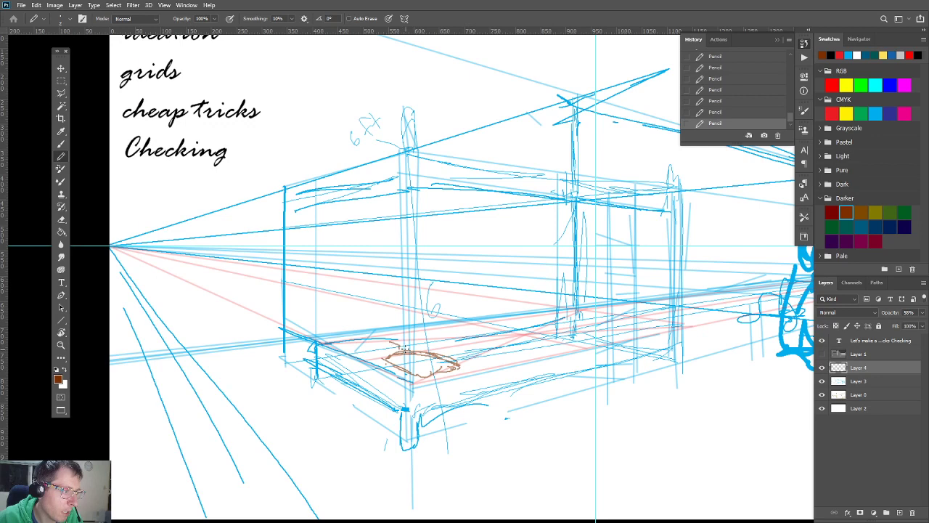
pyautogui.moveTo(400, 350)
pyautogui.mouseDown()
pyautogui.moveTo(345, 346)
pyautogui.moveTo(397, 349)
pyautogui.moveTo(365, 335)
pyautogui.moveTo(392, 342)
pyautogui.moveTo(340, 340)
pyautogui.moveTo(356, 352)
pyautogui.moveTo(394, 350)
pyautogui.moveTo(378, 359)
pyautogui.moveTo(420, 380)
pyautogui.moveTo(459, 360)
pyautogui.moveTo(473, 367)
pyautogui.moveTo(475, 393)
pyautogui.moveTo(477, 372)
pyautogui.moveTo(451, 355)
pyautogui.mouseUp()
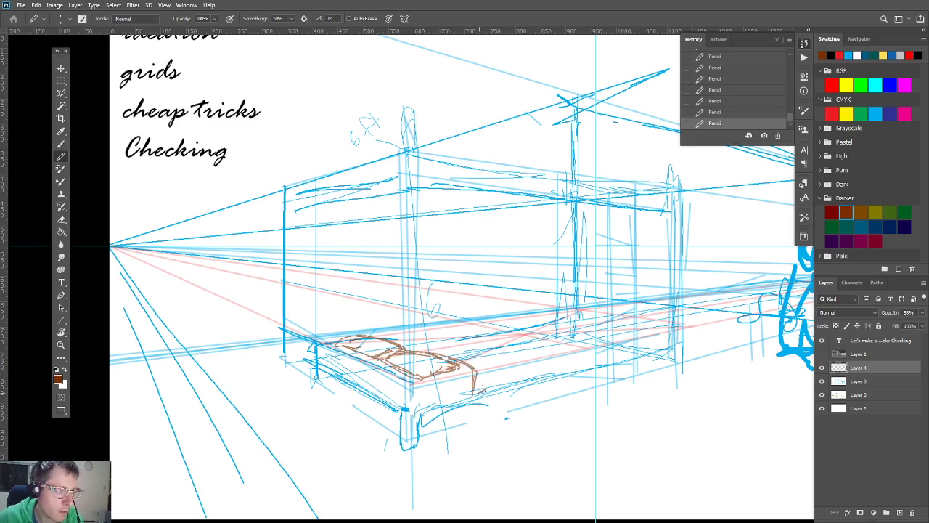
# Step: Sketch a rumpled brown blanket across the mattress with a pointed fold hanging over the bed's front side
pyautogui.moveTo(482, 389); pyautogui.dragTo(497, 383)
pyautogui.moveTo(581, 359)
pyautogui.mouseDown()
pyautogui.moveTo(587, 369)
pyautogui.moveTo(585, 346)
pyautogui.mouseUp()
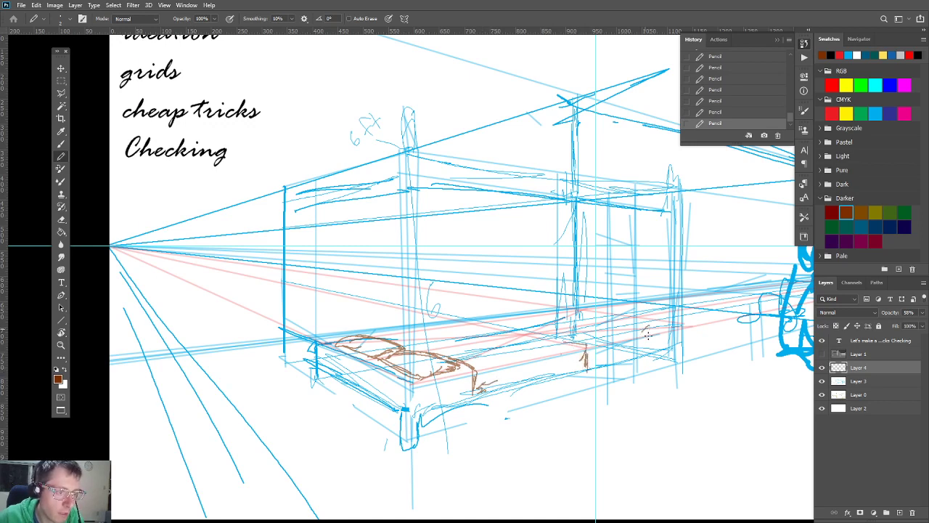
pyautogui.moveTo(540, 369)
pyautogui.mouseDown()
pyautogui.moveTo(567, 331)
pyautogui.moveTo(620, 322)
pyautogui.mouseUp()
pyautogui.moveTo(555, 346); pyautogui.dragTo(531, 392)
pyautogui.moveTo(554, 362)
pyautogui.mouseDown()
pyautogui.moveTo(505, 411)
pyautogui.moveTo(473, 389)
pyautogui.moveTo(487, 402)
pyautogui.moveTo(460, 362)
pyautogui.mouseUp()
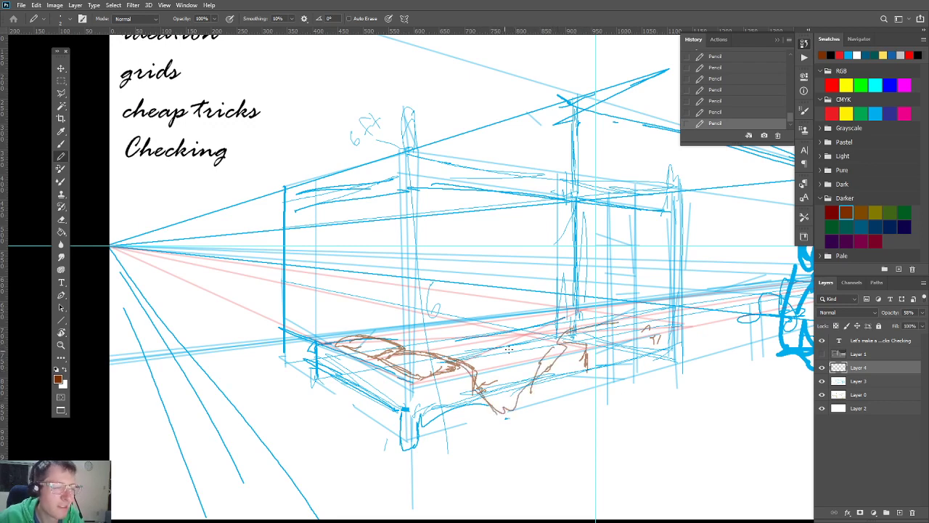
pyautogui.moveTo(543, 318)
pyautogui.mouseDown()
pyautogui.moveTo(520, 314)
pyautogui.moveTo(445, 333)
pyautogui.moveTo(443, 320)
pyautogui.mouseUp()
# Step: Trace the bed's left end rail, near corner posts, tall right post and lower right side in brown pencil
pyautogui.moveTo(416, 392)
pyautogui.mouseDown()
pyautogui.moveTo(412, 346)
pyautogui.moveTo(412, 401)
pyautogui.moveTo(412, 309)
pyautogui.moveTo(406, 413)
pyautogui.moveTo(397, 387)
pyautogui.moveTo(415, 404)
pyautogui.moveTo(416, 445)
pyautogui.moveTo(404, 448)
pyautogui.moveTo(319, 375)
pyautogui.moveTo(392, 400)
pyautogui.moveTo(315, 376)
pyautogui.mouseUp()
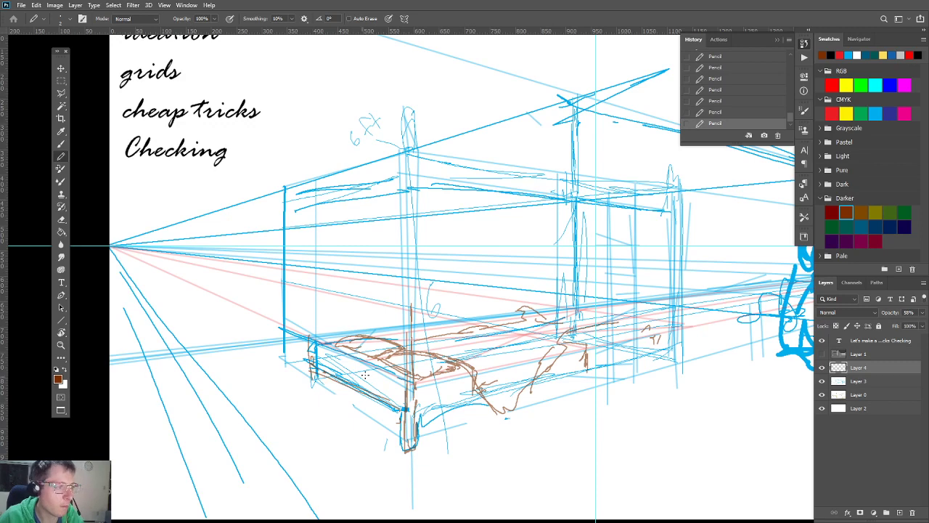
pyautogui.moveTo(411, 296); pyautogui.dragTo(414, 249)
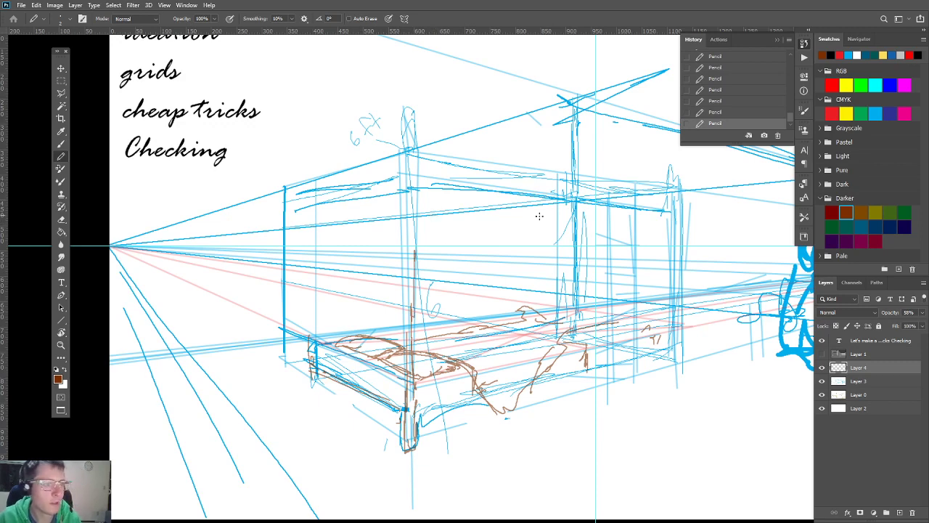
pyautogui.scroll(-4, 493, 238)
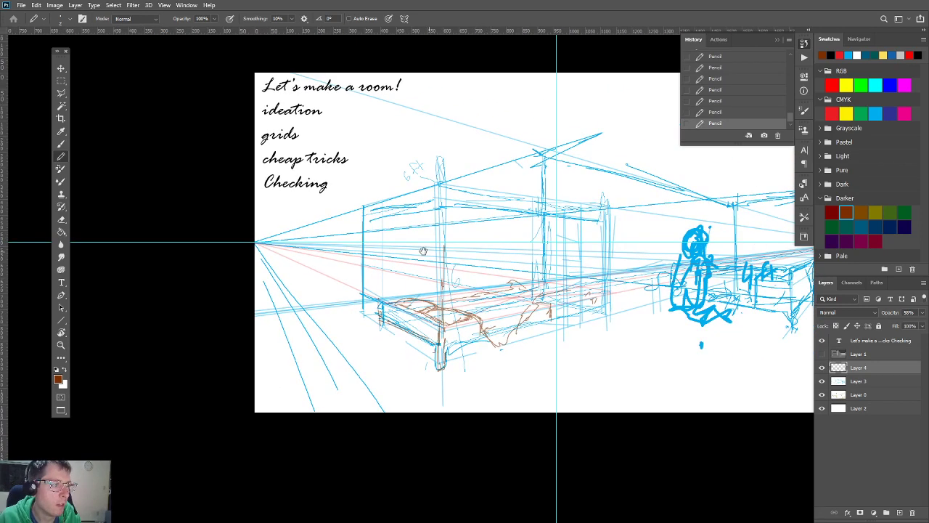
pyautogui.moveTo(397, 254); pyautogui.dragTo(370, 291)
pyautogui.scroll(1, 584, 282)
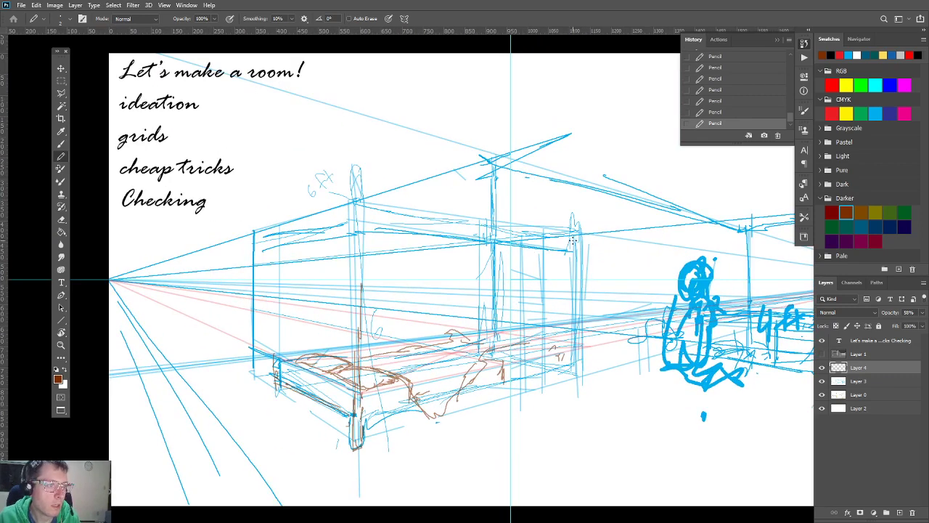
pyautogui.moveTo(579, 238); pyautogui.dragTo(580, 258)
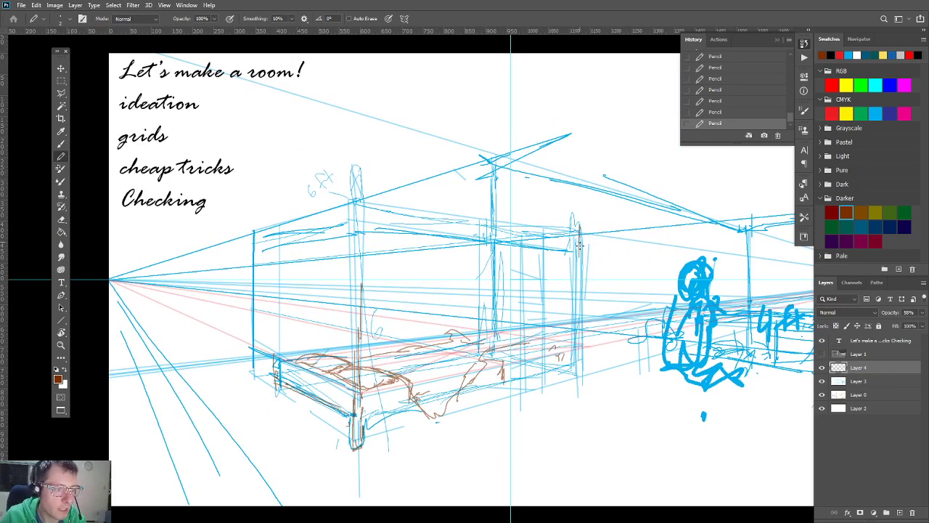
pyautogui.moveTo(581, 331); pyautogui.dragTo(582, 377)
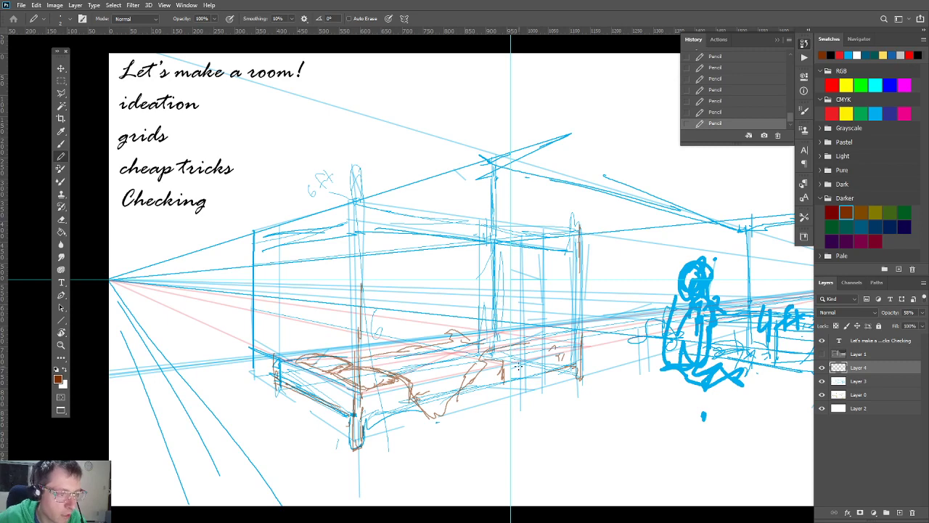
pyautogui.moveTo(545, 369); pyautogui.dragTo(544, 396)
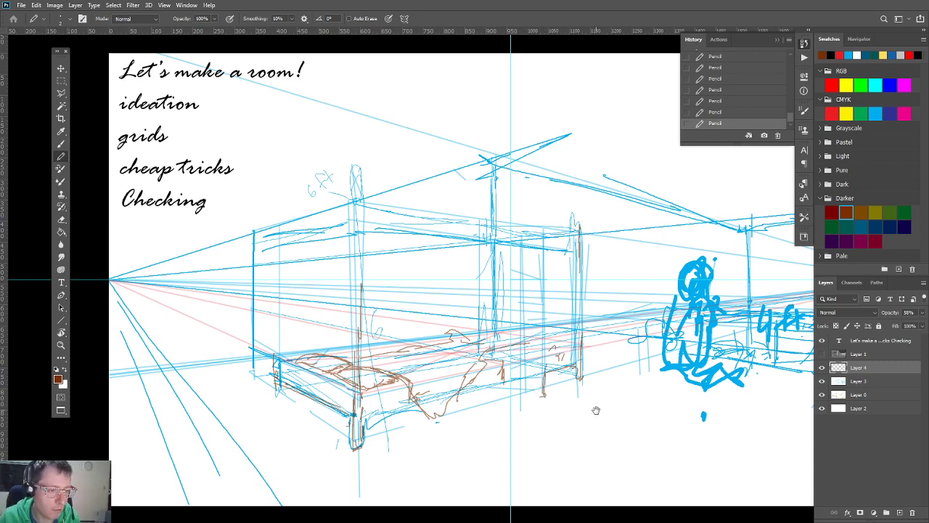
# Step: Add a new layer and draw two straight brown floor lines from the right vanishing point to the page's bottom edge
pyautogui.moveTo(596, 409); pyautogui.dragTo(399, 332)
pyautogui.scroll(-3, 414, 341)
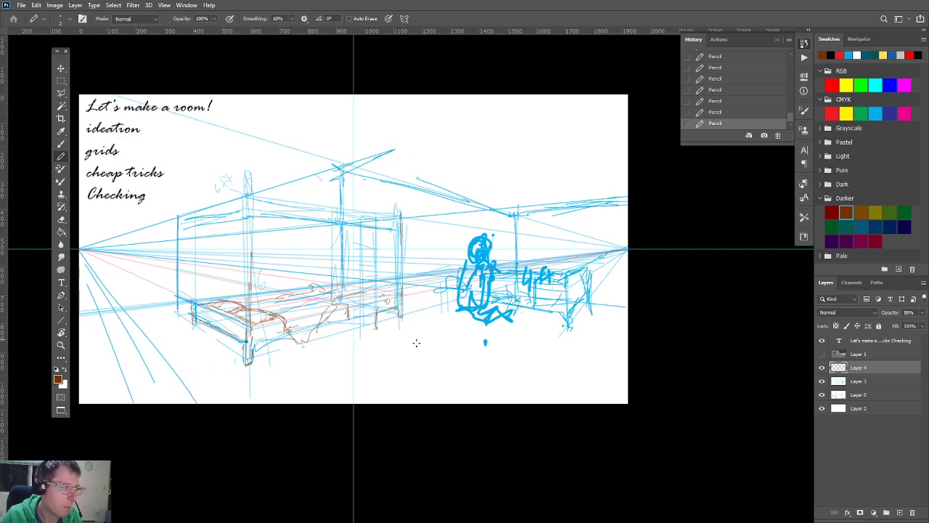
pyautogui.hotkey('ctrl', 'shift', 'alt', 'n')
pyautogui.click(627, 249)
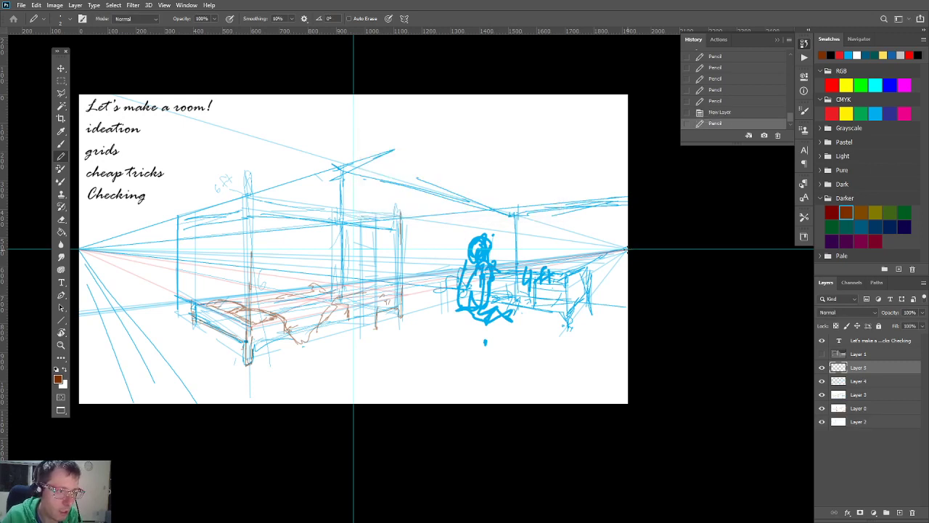
pyautogui.keyDown('shift'); pyautogui.click(403, 434); pyautogui.keyUp('shift')
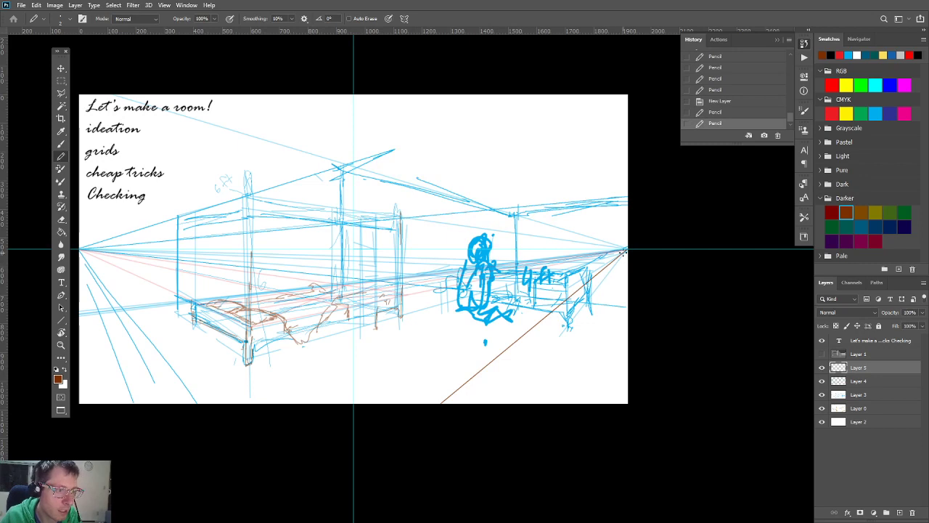
pyautogui.click(626, 249)
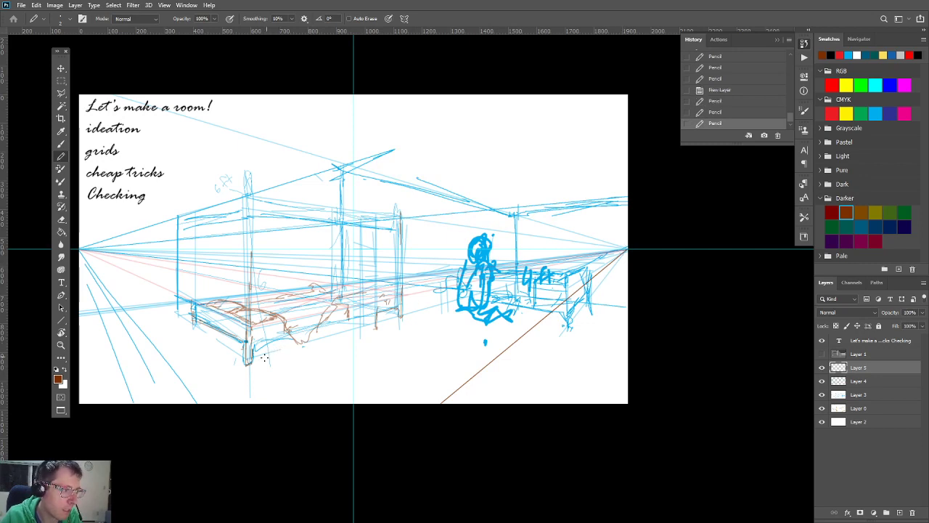
pyautogui.keyDown('shift'); pyautogui.click(184, 407); pyautogui.keyUp('shift')
# Step: Draw two straight brown floor lines from the left vanishing point, one below the bed's near post and one across the open floor
pyautogui.moveTo(210, 384); pyautogui.dragTo(313, 382)
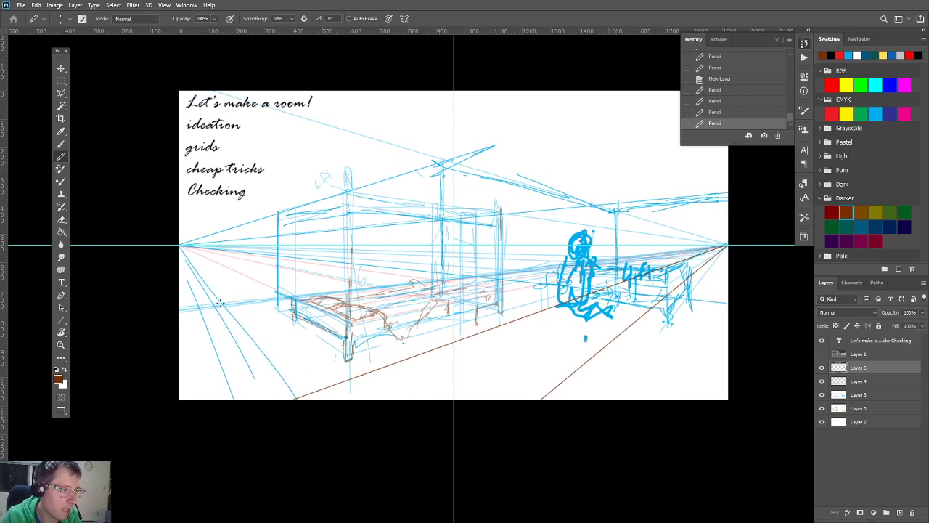
pyautogui.click(181, 248)
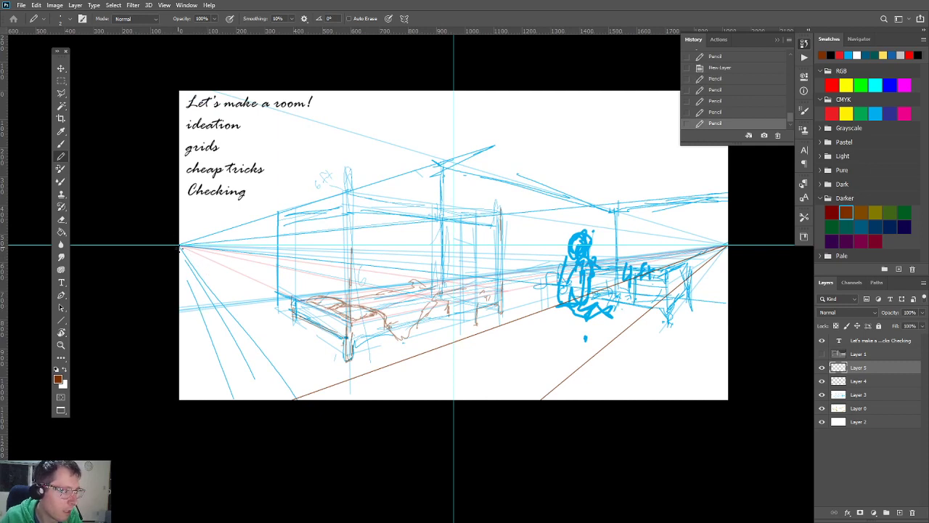
pyautogui.keyDown('shift'); pyautogui.click(403, 404); pyautogui.keyUp('shift')
pyautogui.hotkey('ctrl', 'z')
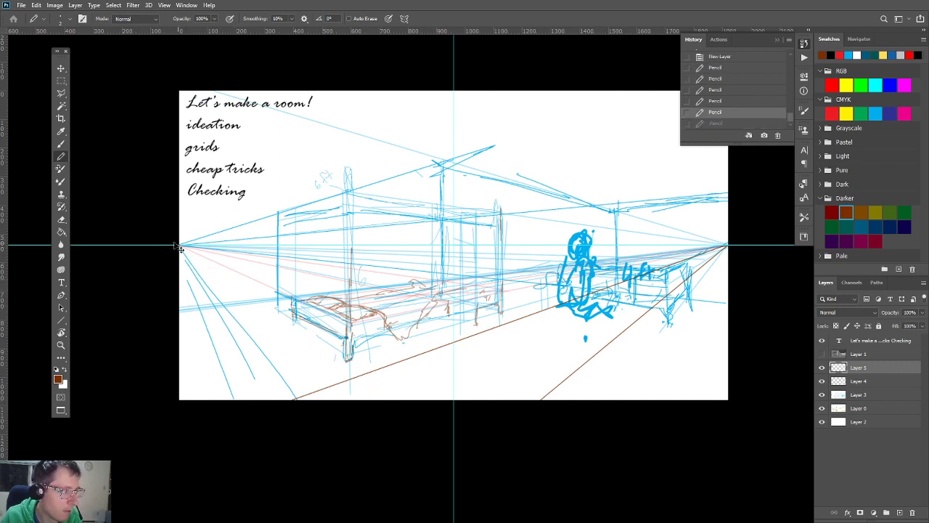
pyautogui.keyDown('shift'); pyautogui.click(387, 415); pyautogui.keyUp('shift')
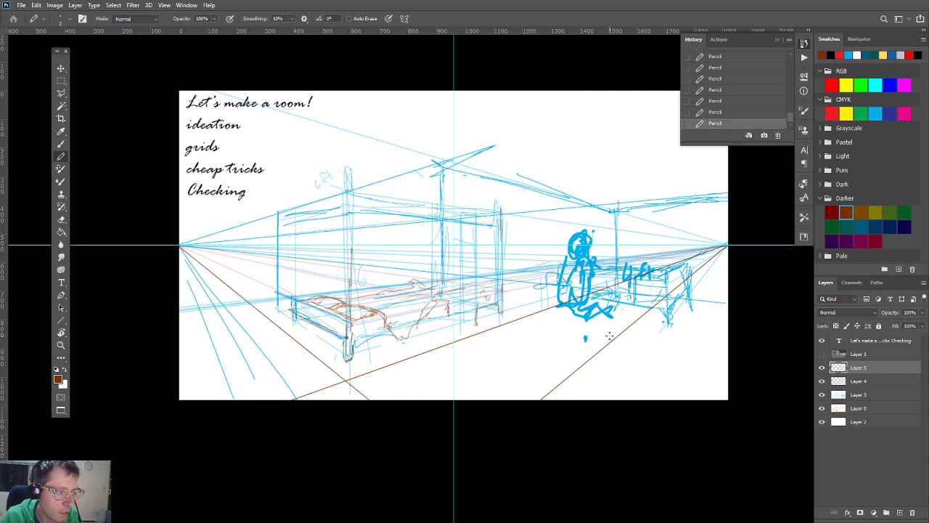
pyautogui.keyDown('shift'); pyautogui.click(633, 340); pyautogui.keyUp('shift')
# Step: Undo the last pencil mark and draw both corner-to-corner diagonals across the large floor rectangle with the Line tool
pyautogui.scroll(2, 368, 384)
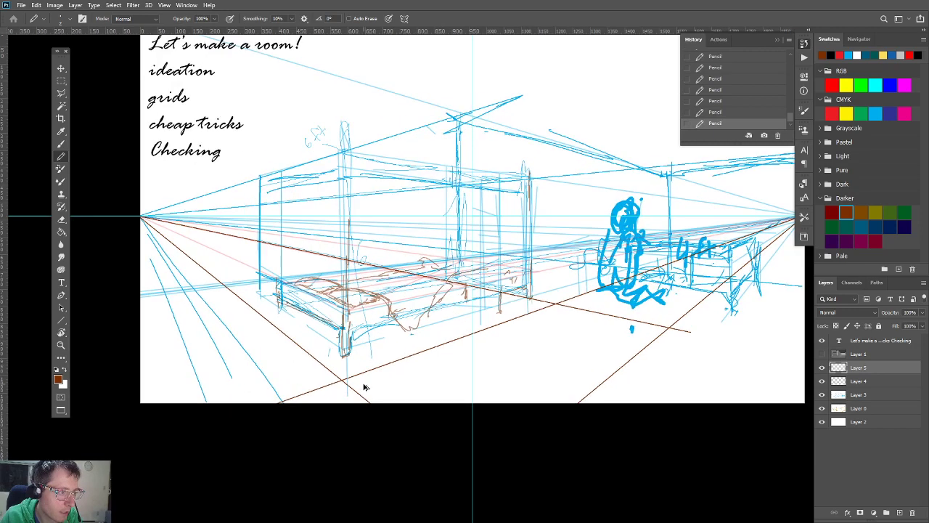
pyautogui.scroll(-1, 368, 384)
pyautogui.scroll(3, 409, 423)
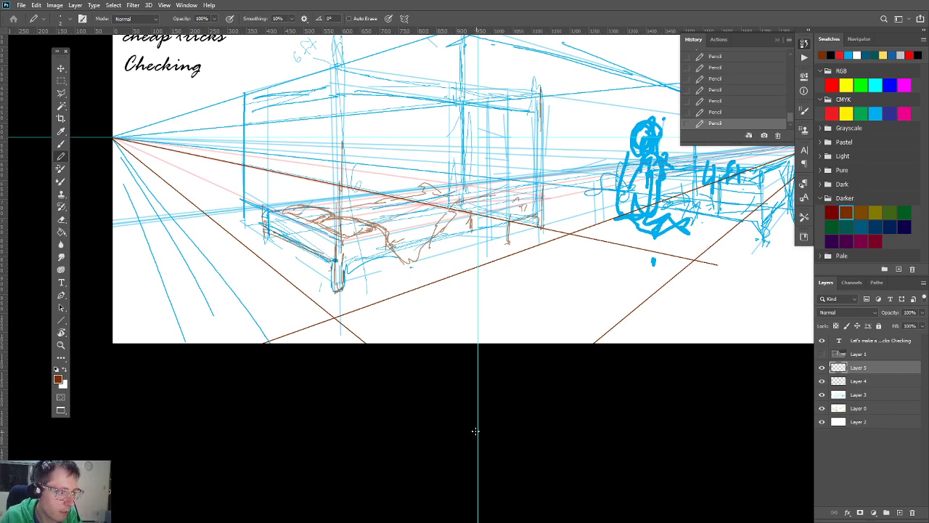
pyautogui.hotkey('ctrl', 'z')
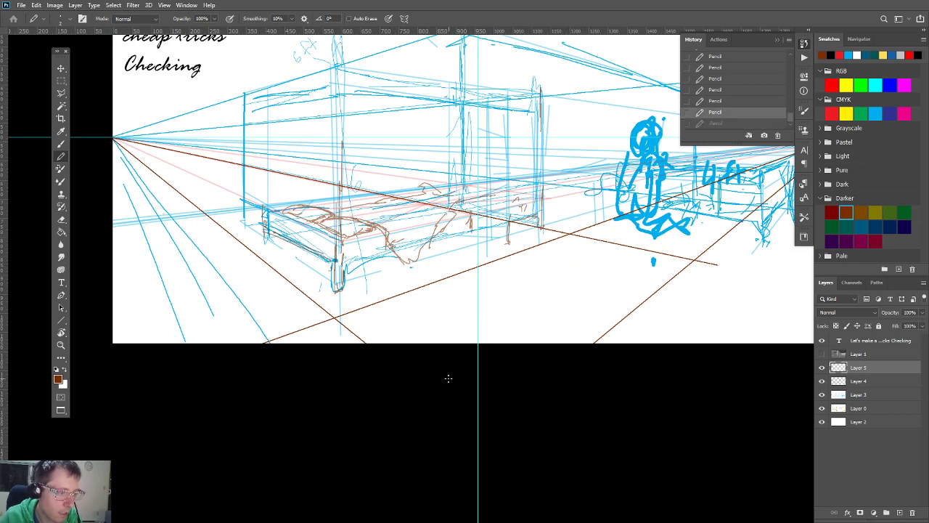
pyautogui.click(61, 322)
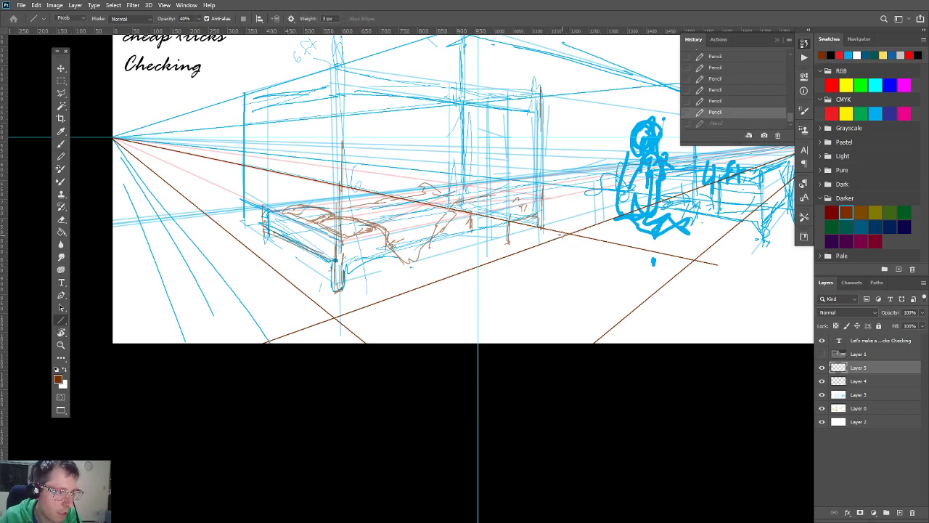
pyautogui.moveTo(569, 234); pyautogui.dragTo(472, 431)
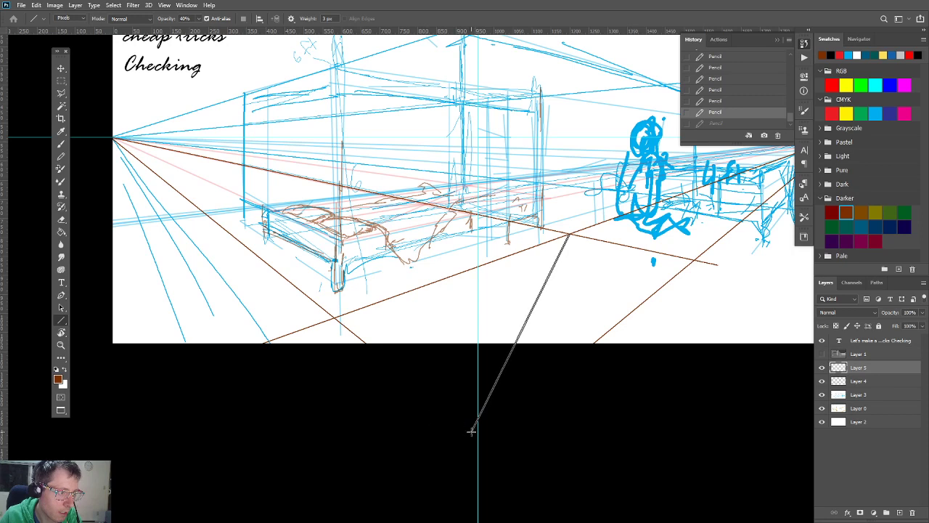
pyautogui.moveTo(335, 317); pyautogui.dragTo(695, 259)
# Step: Draw one straight brown line from each vanishing point through the crossing of the floor rectangle's diagonals
pyautogui.moveTo(323, 189); pyautogui.dragTo(338, 330)
pyautogui.moveTo(604, 385); pyautogui.dragTo(459, 326)
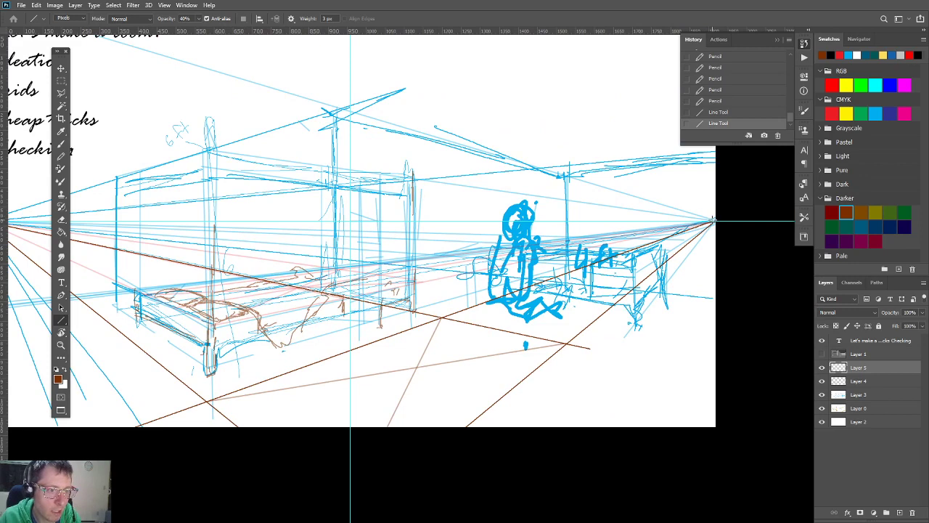
pyautogui.moveTo(713, 219); pyautogui.dragTo(215, 464)
pyautogui.moveTo(197, 395); pyautogui.dragTo(269, 380)
pyautogui.moveTo(97, 205); pyautogui.dragTo(662, 373)
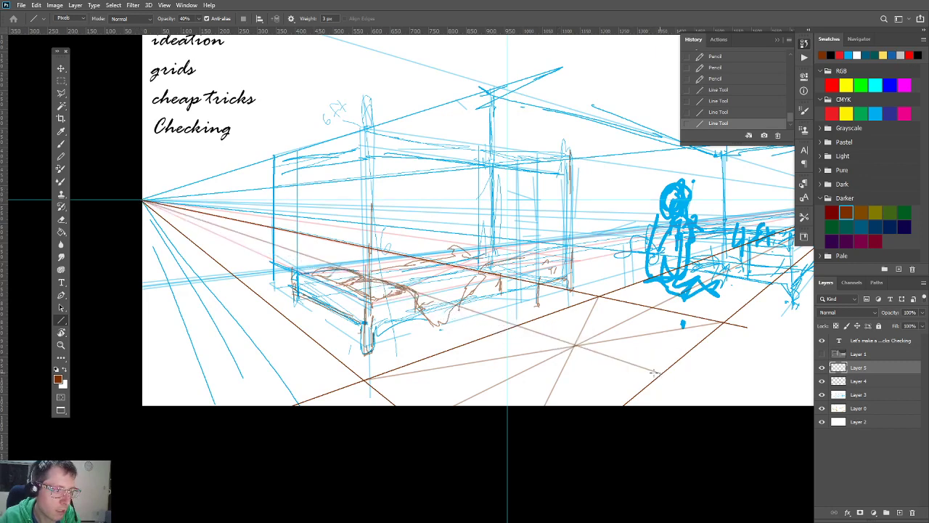
pyautogui.scroll(-2, 662, 374)
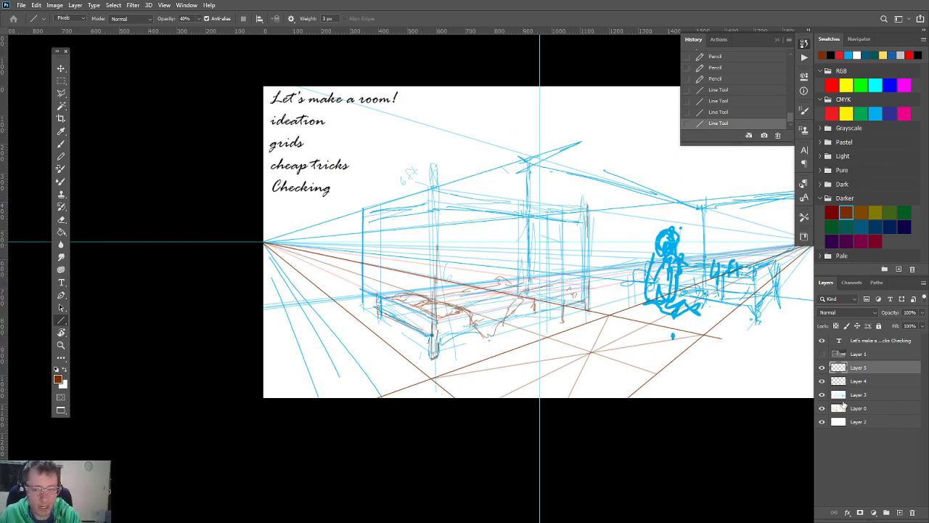
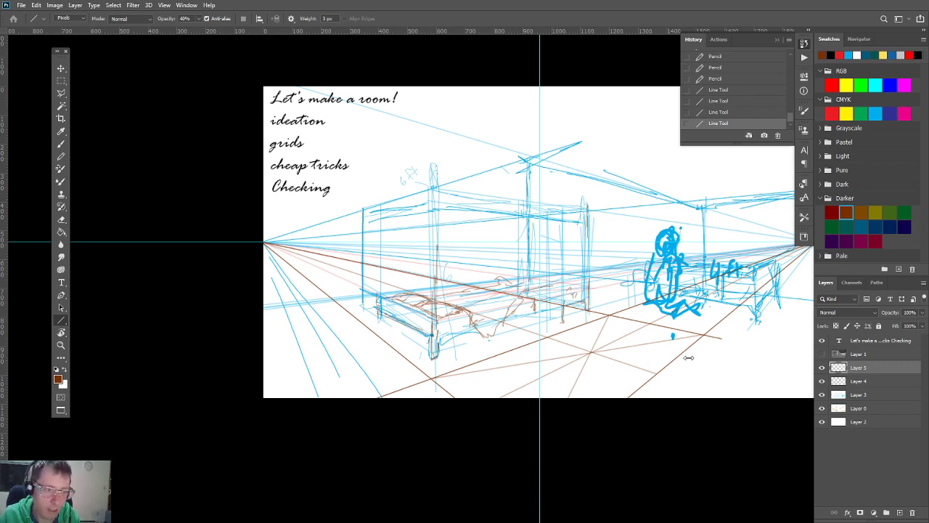
# Step: Paste the copied poster image into the drawing and turn it upside down with Free Transform
pyautogui.hotkey('ctrl', 'v')
pyautogui.hotkey('ctrl', 't')
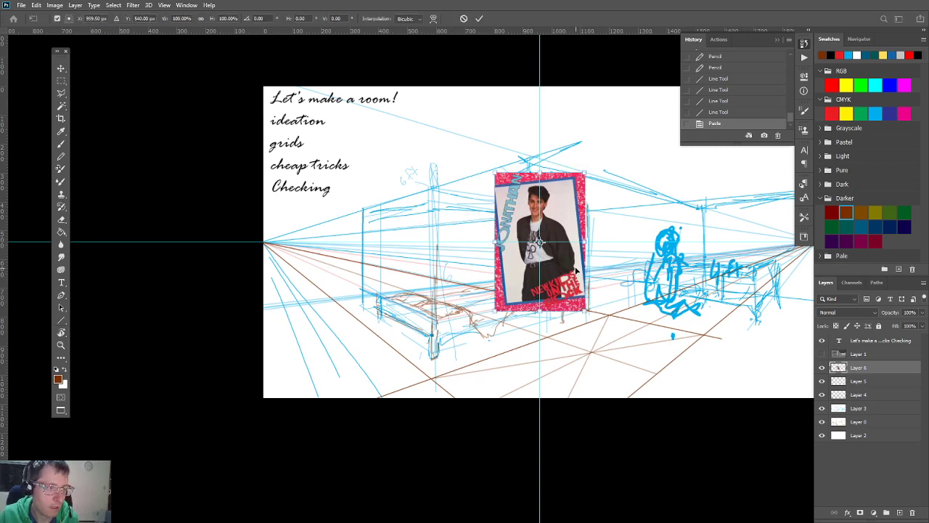
pyautogui.rightClick(513, 259)
pyautogui.click(505, 331)
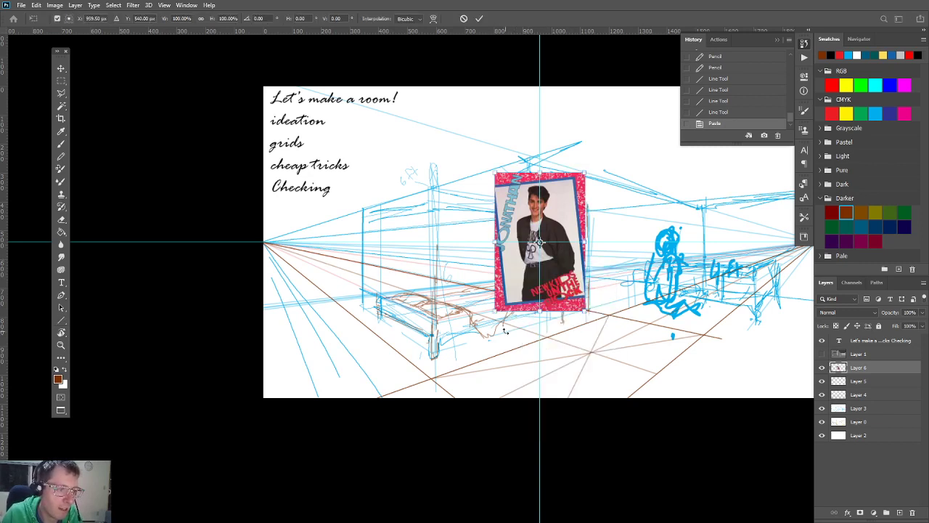
pyautogui.moveTo(506, 329); pyautogui.dragTo(621, 240)
pyautogui.hotkey('ctrl', 'z')
pyautogui.rightClick(567, 266)
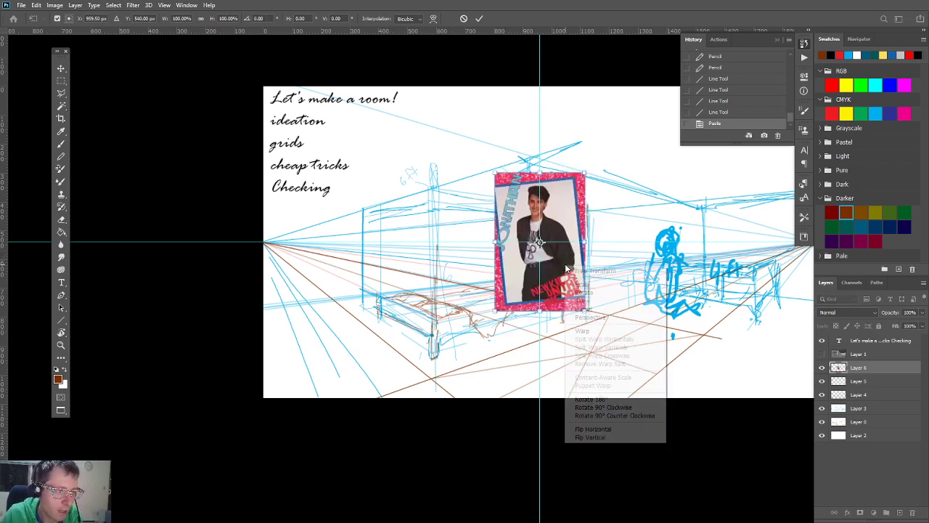
pyautogui.click(585, 309)
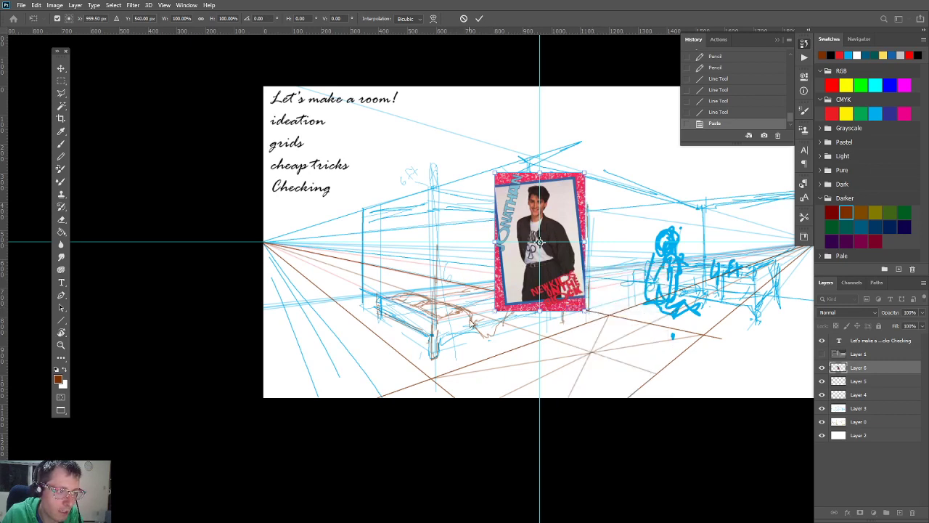
pyautogui.rightClick(519, 280)
pyautogui.click(520, 285)
pyautogui.moveTo(481, 299); pyautogui.dragTo(610, 183)
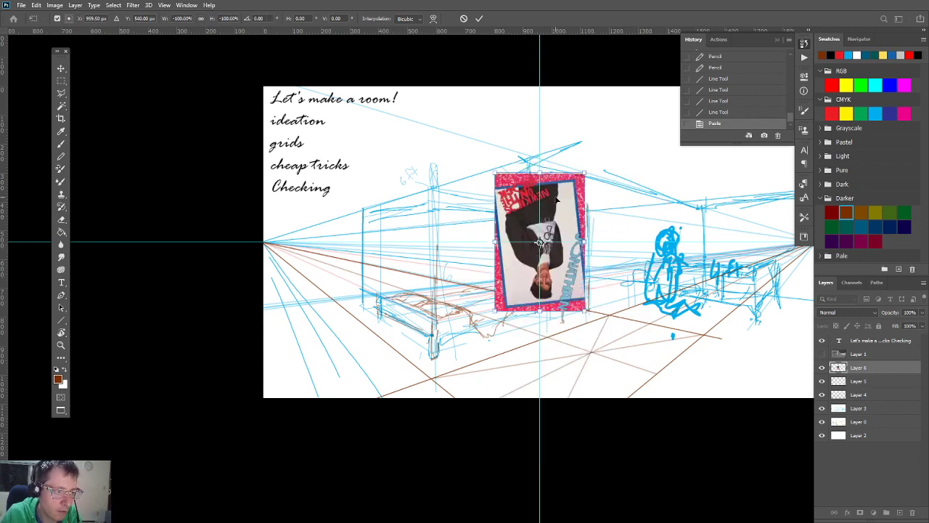
# Step: Move the poster onto the open floor and skew its four corners to fit the perspective floor rectangle like a rug
pyautogui.moveTo(557, 200); pyautogui.dragTo(605, 353)
pyautogui.rightClick(606, 348)
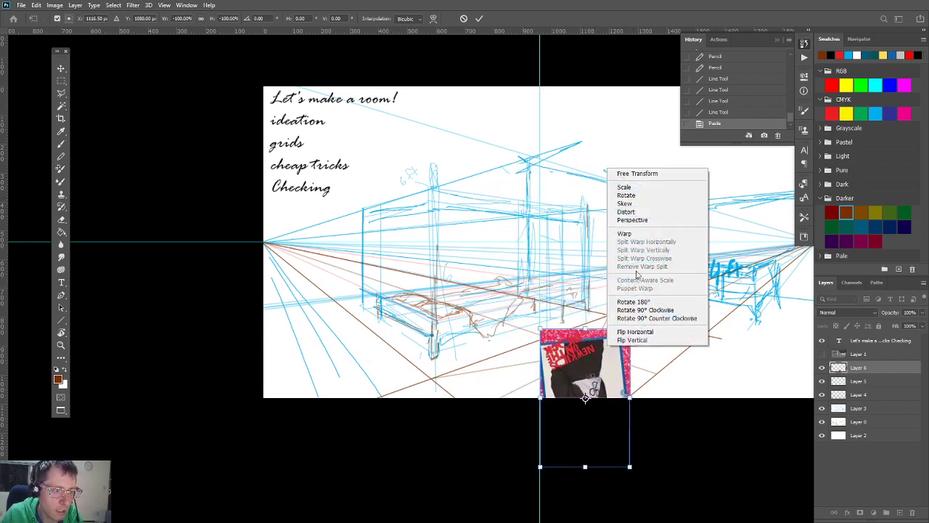
pyautogui.click(625, 233)
pyautogui.rightClick(602, 352)
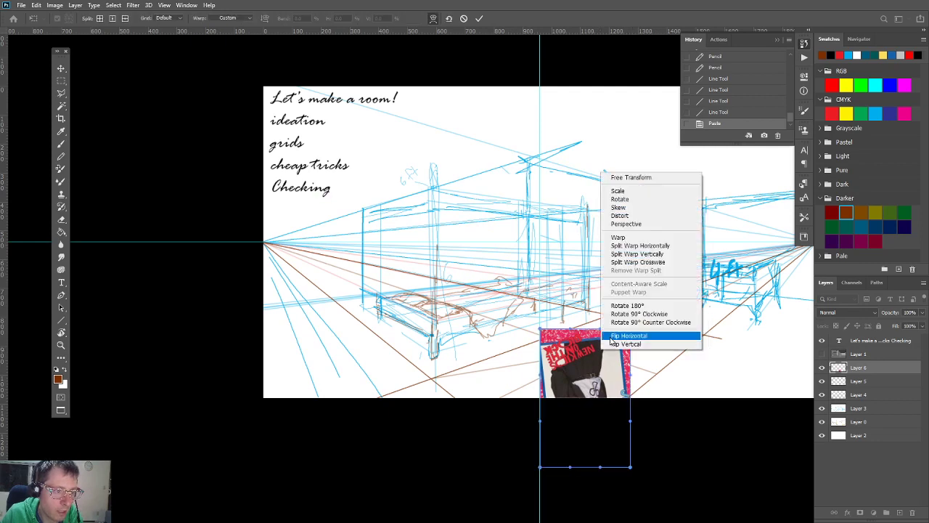
pyautogui.click(619, 208)
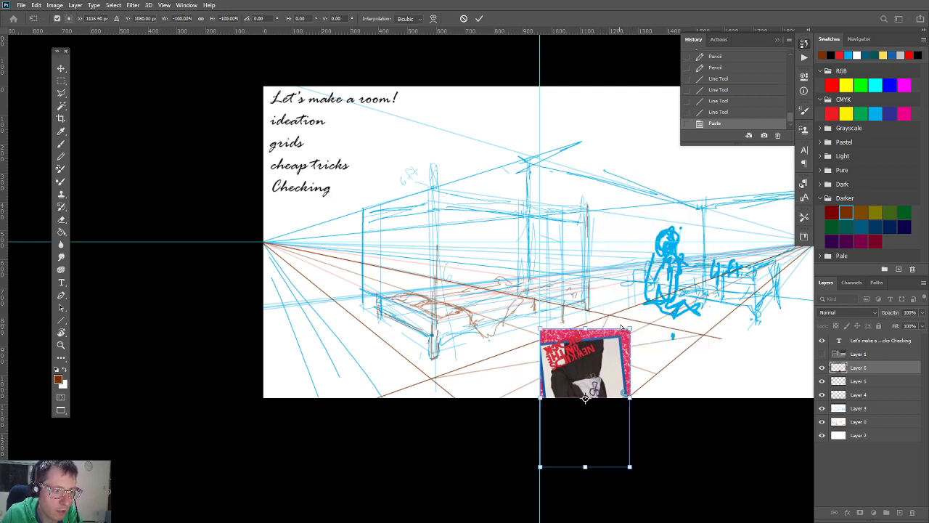
pyautogui.moveTo(631, 329); pyautogui.dragTo(703, 336)
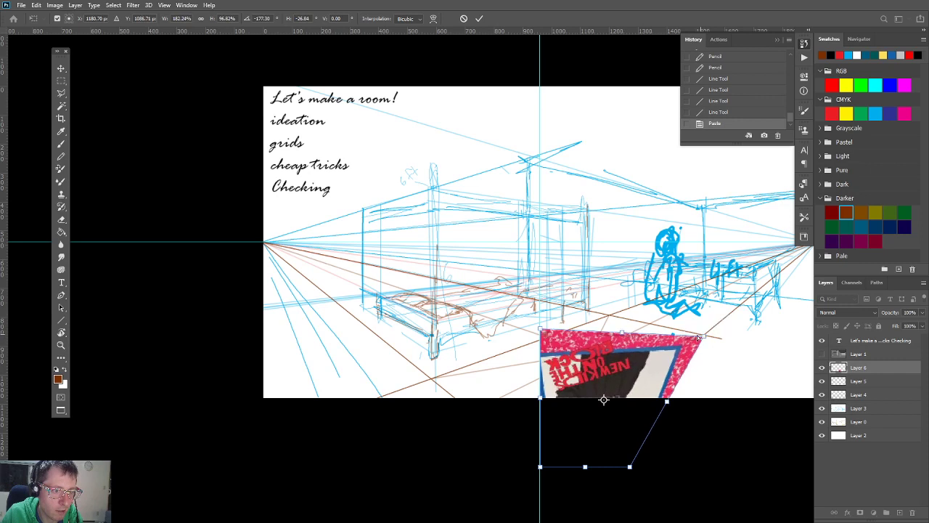
pyautogui.moveTo(539, 331); pyautogui.dragTo(610, 314)
pyautogui.moveTo(540, 466); pyautogui.dragTo(432, 380)
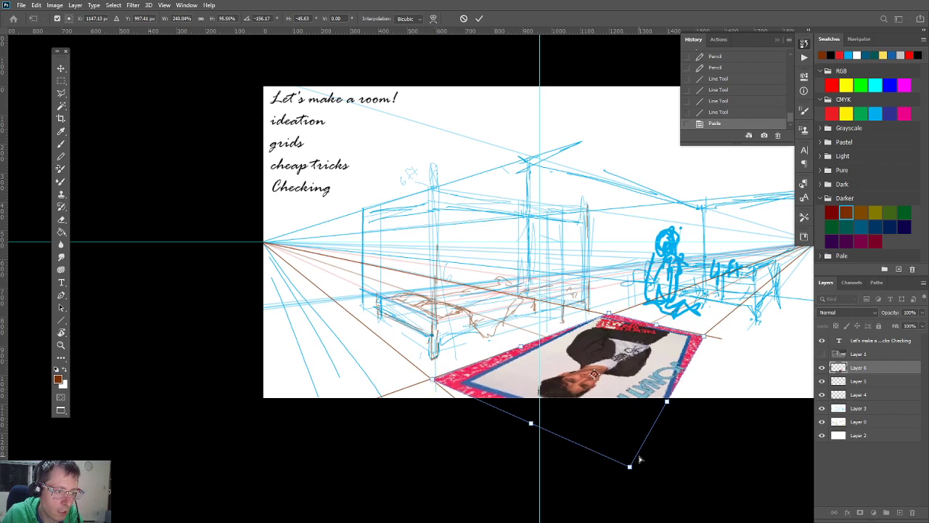
pyautogui.moveTo(632, 469); pyautogui.dragTo(540, 470)
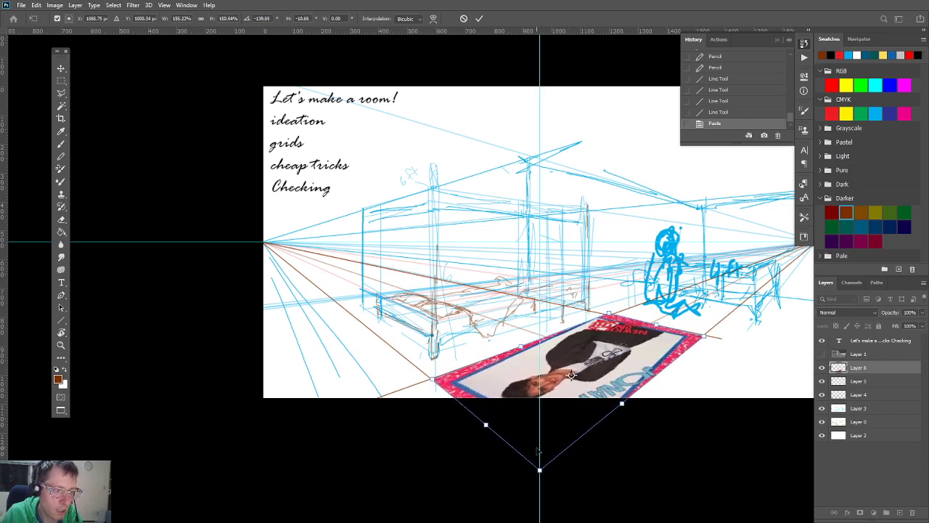
pyautogui.press('Return')
# Step: Examine how the poster rug sits on the floor against the perspective lines, the bed and the rest of the room
pyautogui.scroll(-2, 517, 389)
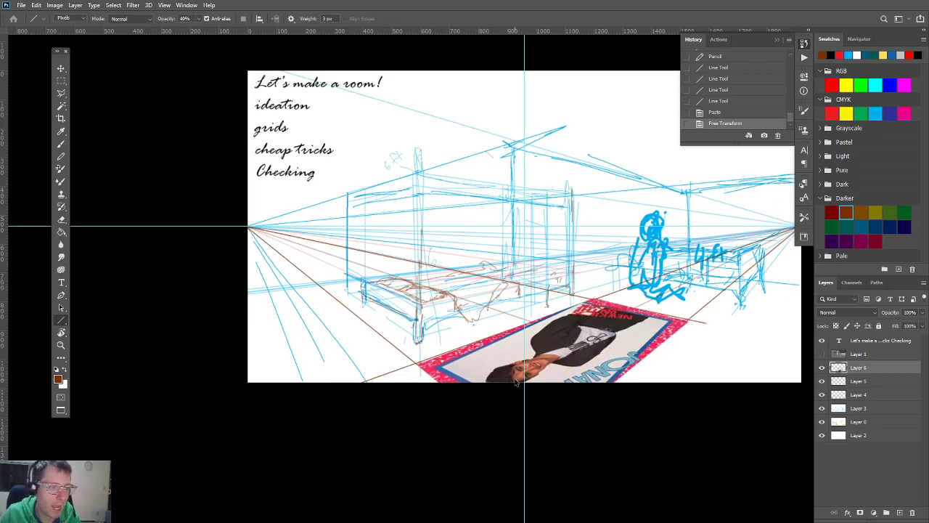
pyautogui.scroll(-1, 515, 388)
pyautogui.scroll(4, 515, 388)
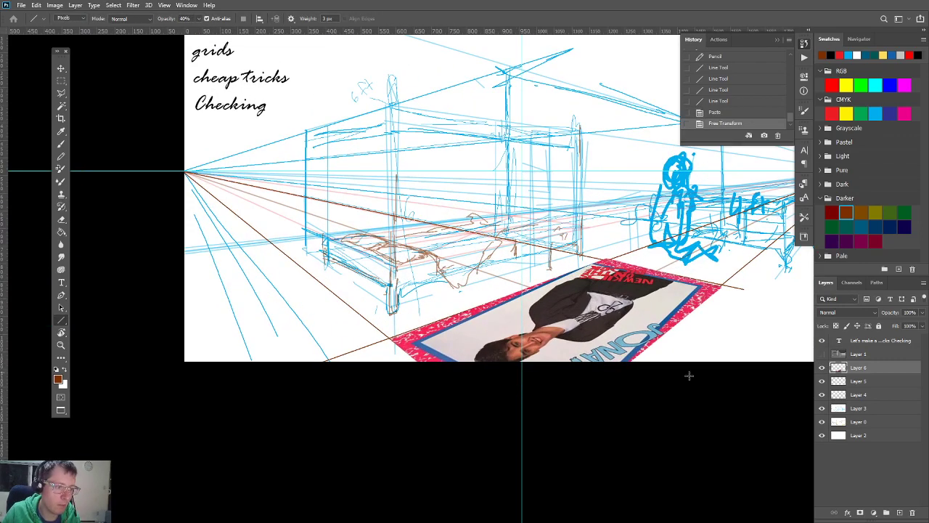
pyautogui.scroll(2, 508, 308)
pyautogui.scroll(-3, 509, 308)
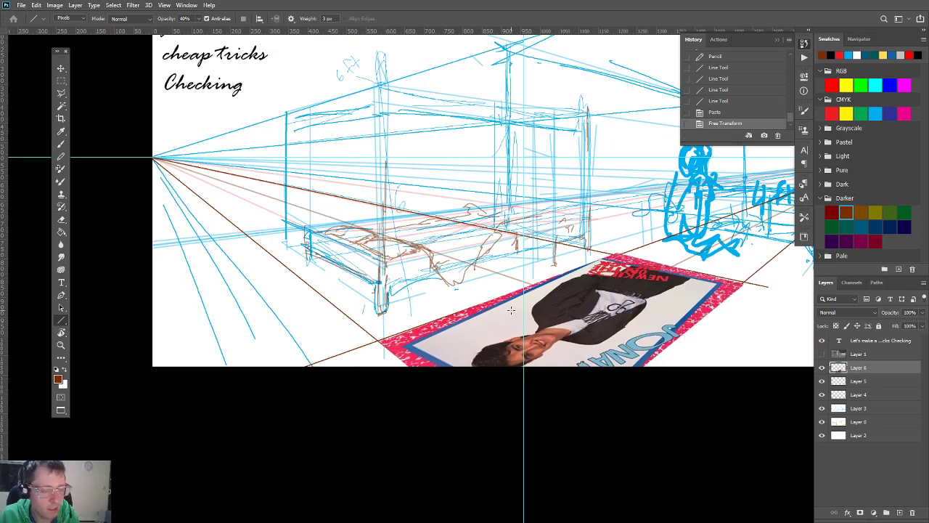
pyautogui.scroll(-4, 569, 308)
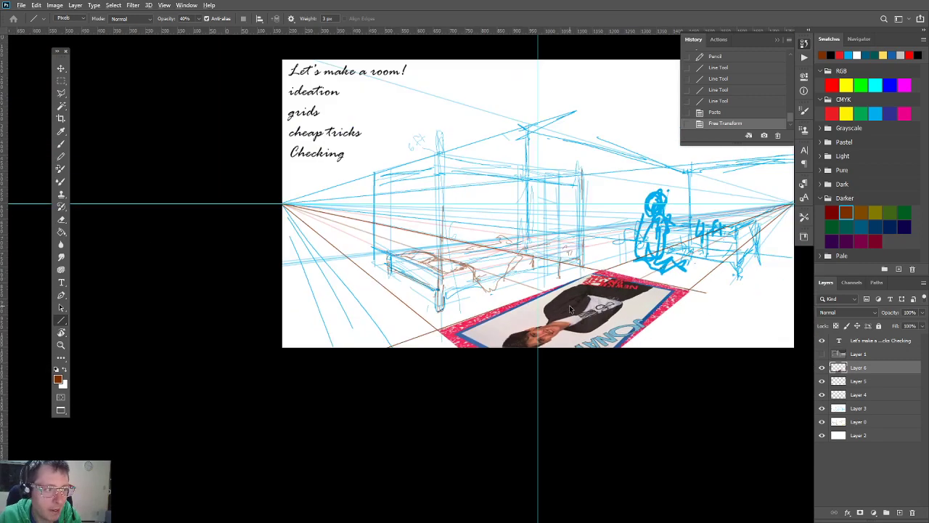
pyautogui.scroll(3, 569, 308)
pyautogui.scroll(-1, 567, 311)
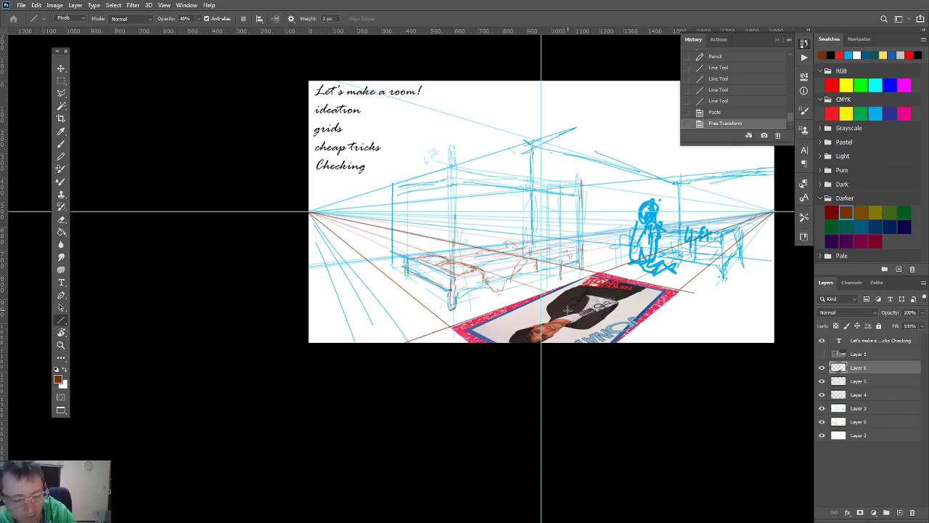
pyautogui.scroll(3, 560, 233)
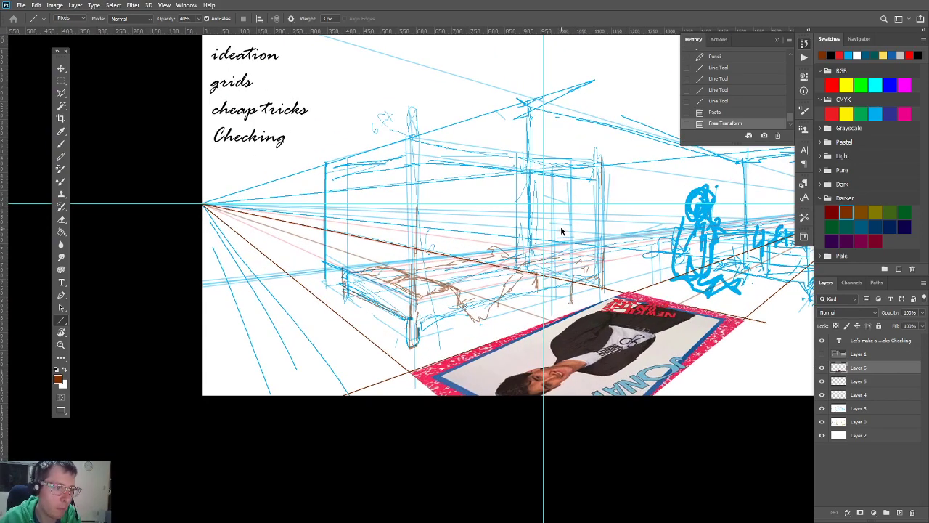
pyautogui.scroll(3, 511, 216)
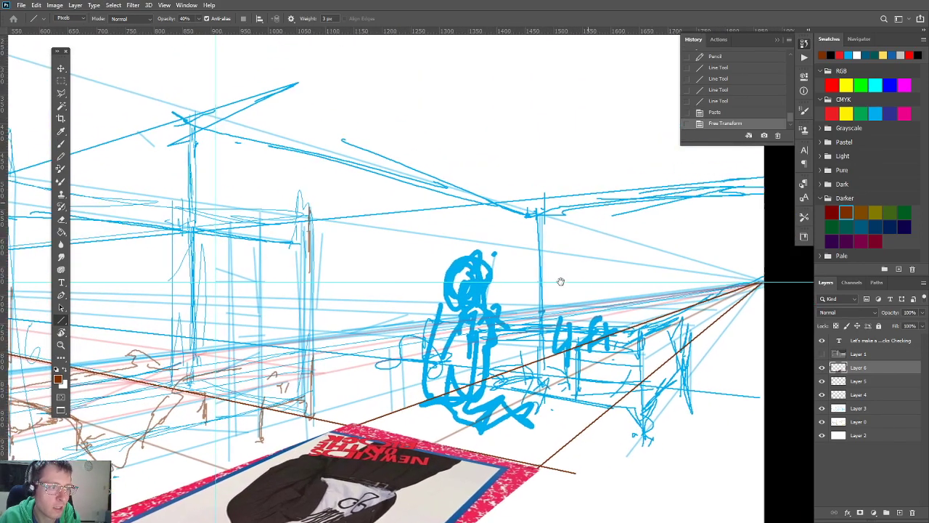
pyautogui.scroll(-4, 560, 271)
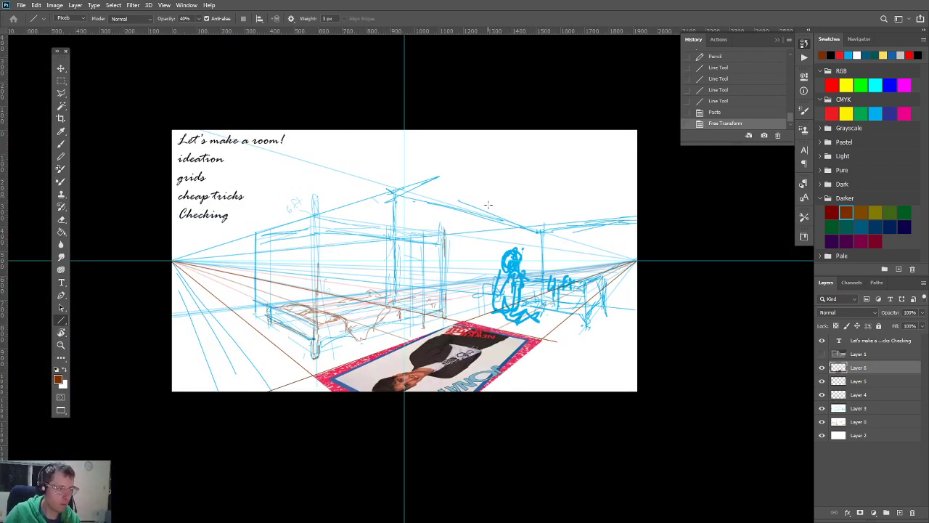
# Step: Draw straight brown lines along the bed frame's upper front rail between the tall posts, and undo the accidental layer move
pyautogui.moveTo(445, 232); pyautogui.dragTo(302, 215)
pyautogui.press('b')
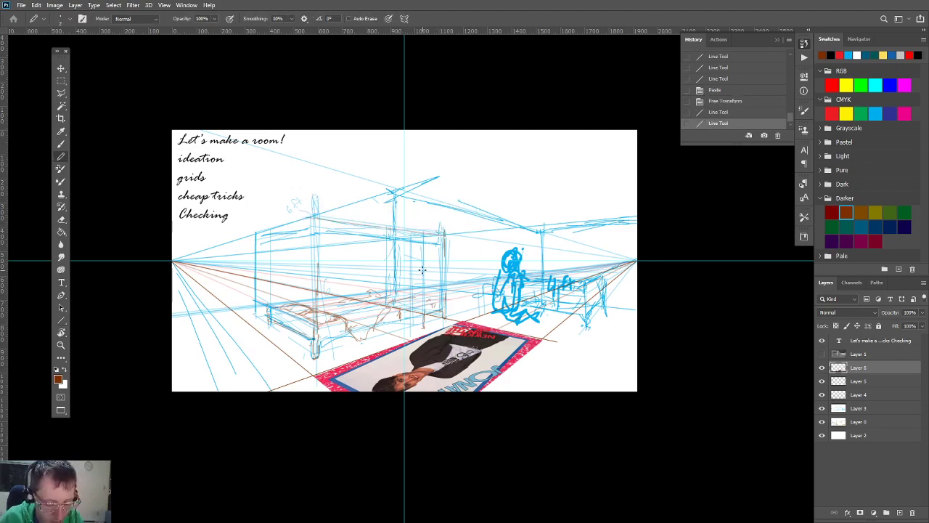
pyautogui.scroll(5, 422, 270)
pyautogui.moveTo(486, 301); pyautogui.dragTo(397, 295)
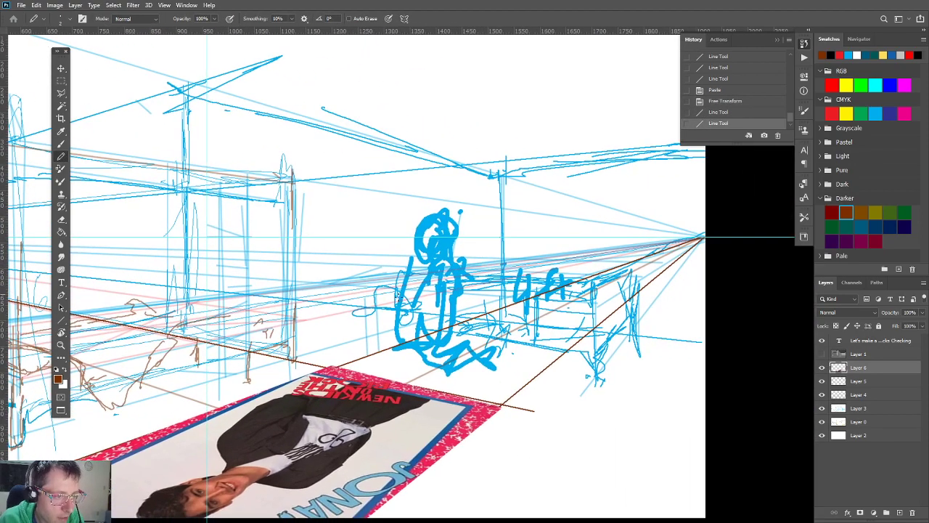
pyautogui.moveTo(590, 357); pyautogui.dragTo(560, 338)
pyautogui.hotkey('ctrl', 'z')
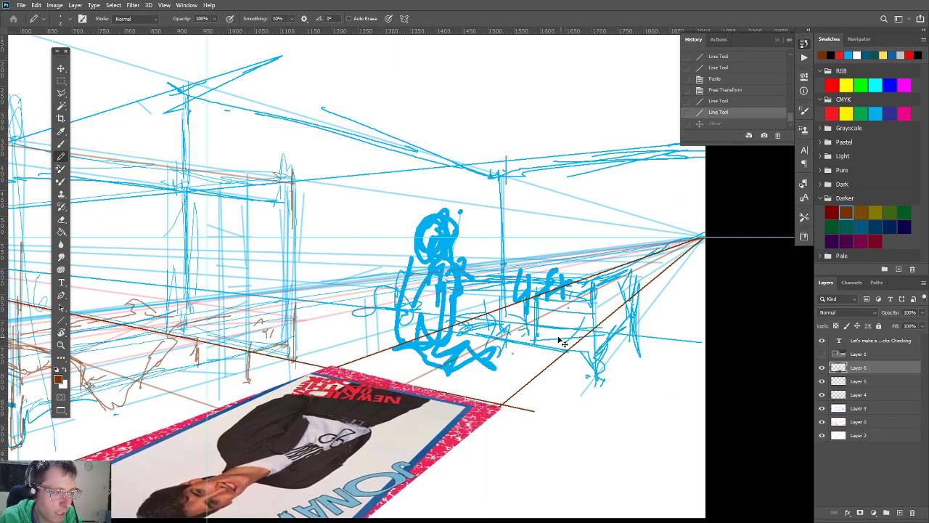
# Step: Duplicate Layer 6, which holds the poster rug, by nudging a copy slightly upward
pyautogui.moveTo(389, 366); pyautogui.dragTo(427, 302)
pyautogui.scroll(1, 408, 314)
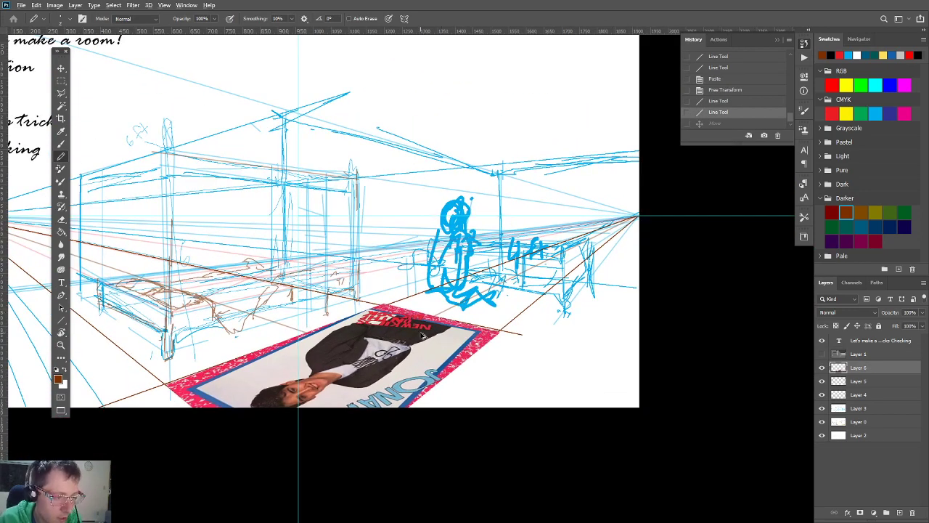
pyautogui.hotkey('alt', 'Up')
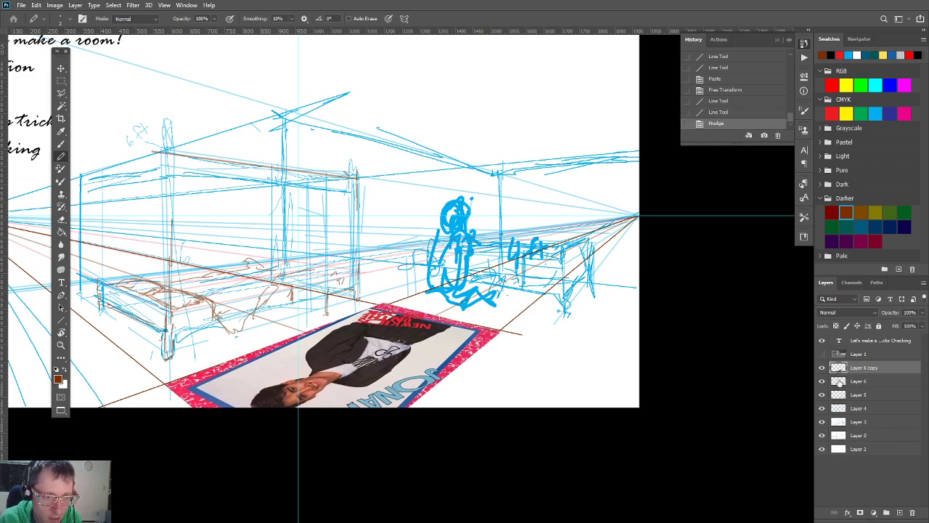
# Step: Keep the original Layer 6 at 100% opacity and darken it strongly by lowering its Lightness with Hue/Saturation
pyautogui.click(840, 383)
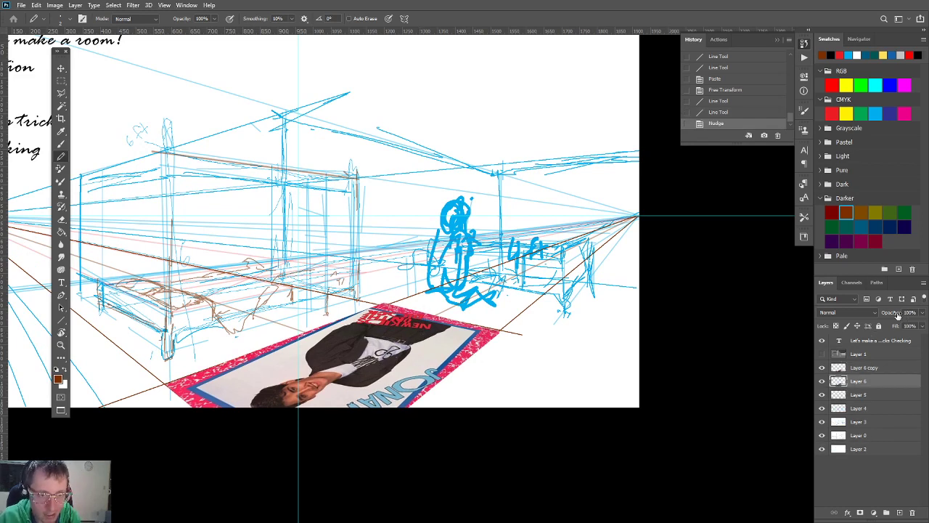
pyautogui.click(909, 311)
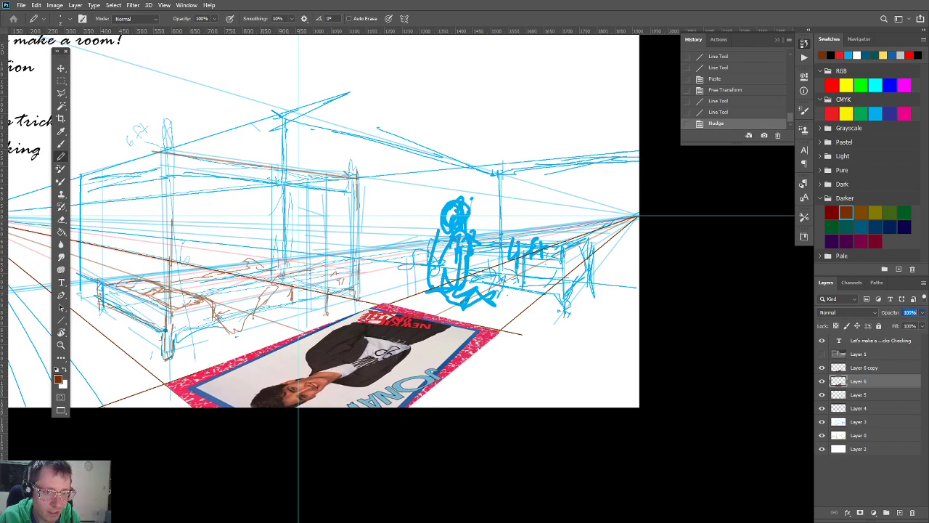
pyautogui.press('Return')
pyautogui.hotkey('ctrl', 'u')
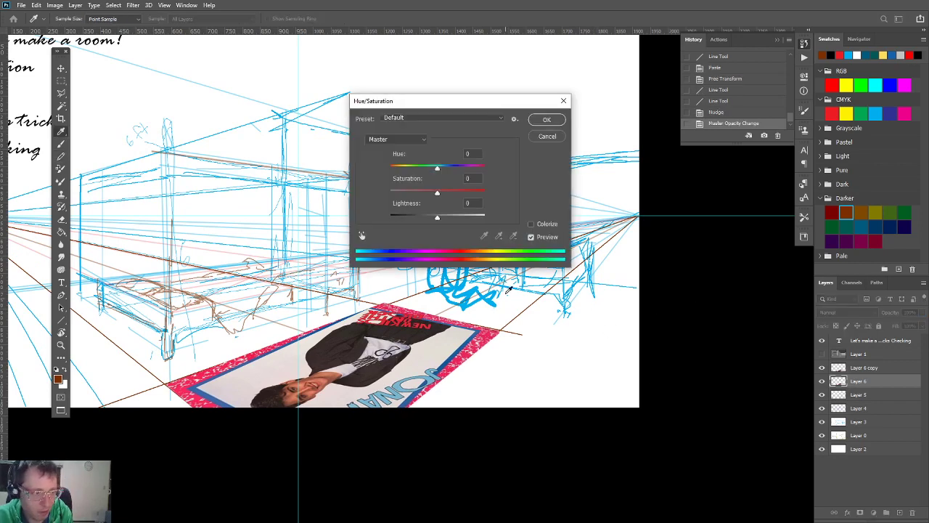
pyautogui.moveTo(440, 217); pyautogui.dragTo(396, 215)
pyautogui.press('Return')
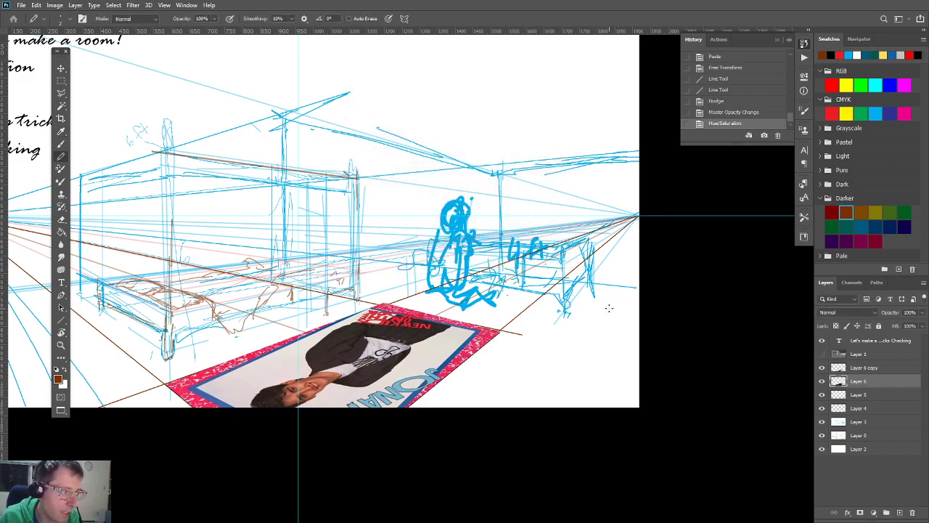
# Step: Add a new empty layer and place it above Layer 6 copy
pyautogui.press('b')
pyautogui.scroll(2, 337, 285)
pyautogui.scroll(-2, 337, 285)
pyautogui.moveTo(296, 278); pyautogui.dragTo(440, 280)
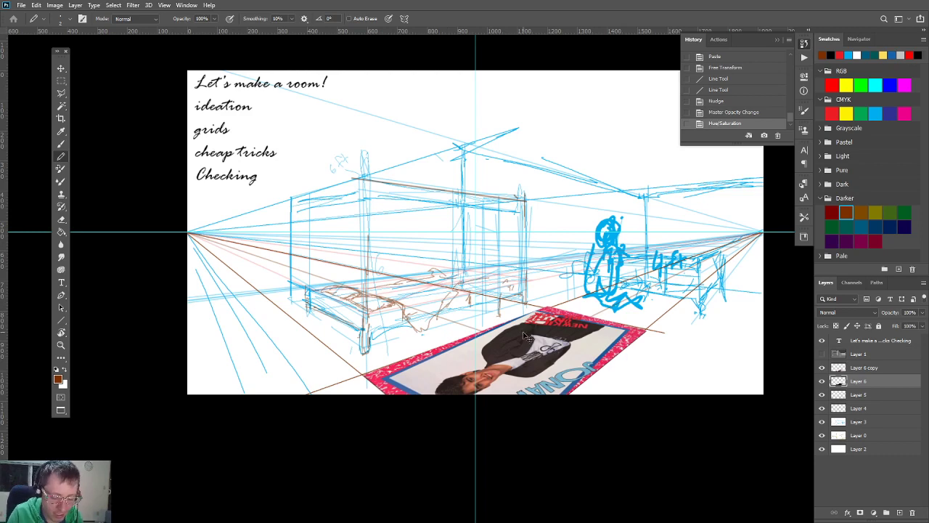
pyautogui.hotkey('ctrl', 'shift', 'n')
pyautogui.press('Return')
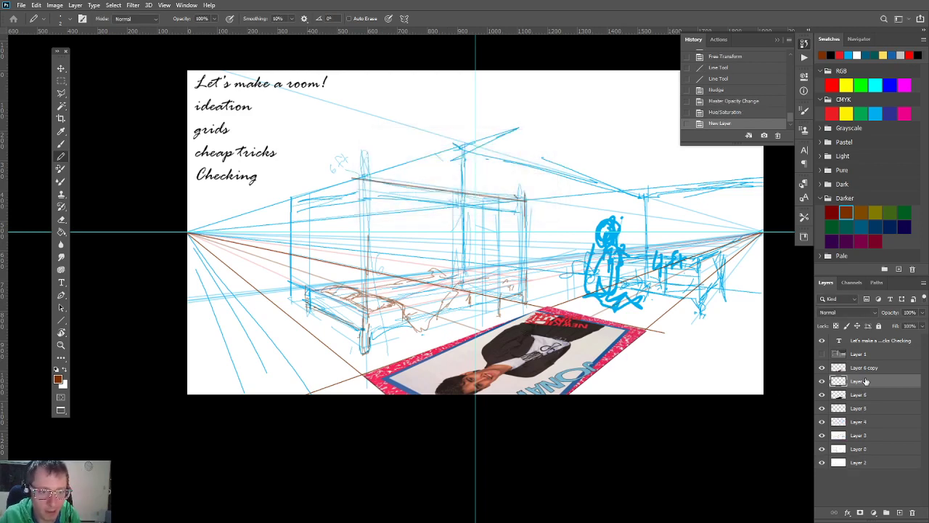
pyautogui.moveTo(865, 381); pyautogui.dragTo(861, 369)
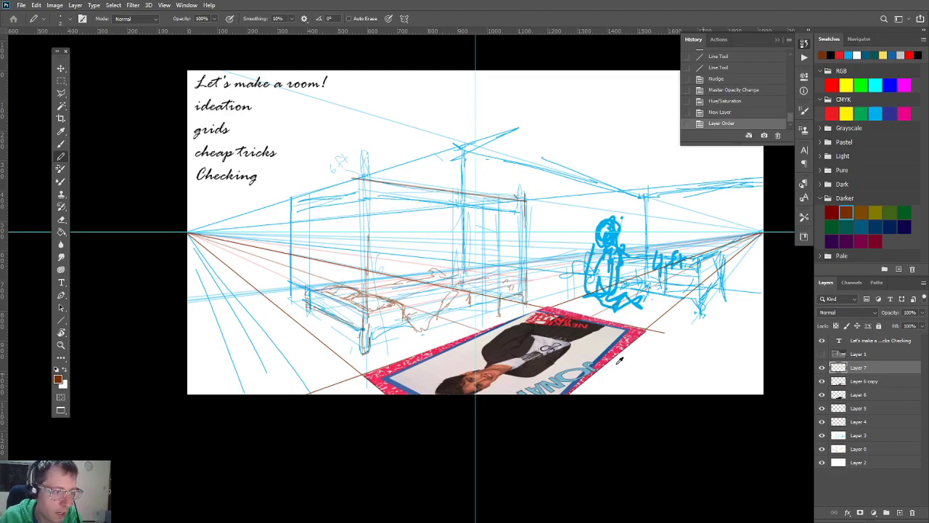
# Step: Switch to the bedroom reference board, frame and capture a group of its photos, and return to the room drawing
pyautogui.hotkey('alt', 'Tab')
pyautogui.scroll(-5, 500, 301)
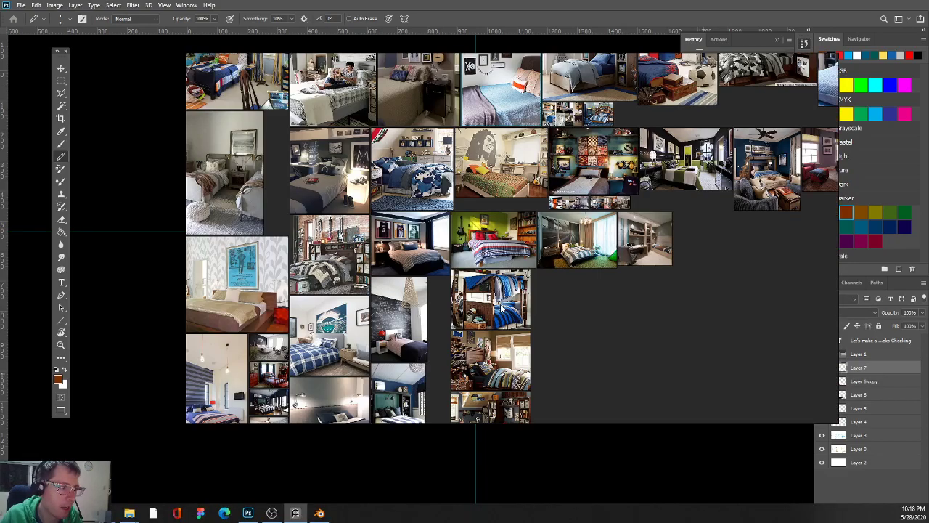
pyautogui.scroll(4, 501, 279)
pyautogui.scroll(-5, 509, 267)
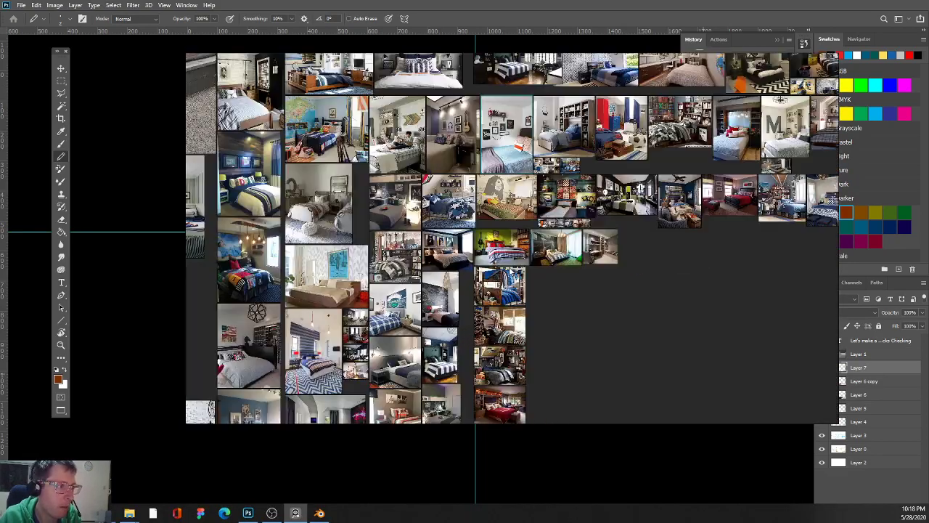
pyautogui.scroll(3, 510, 267)
pyautogui.moveTo(537, 270); pyautogui.dragTo(632, 390)
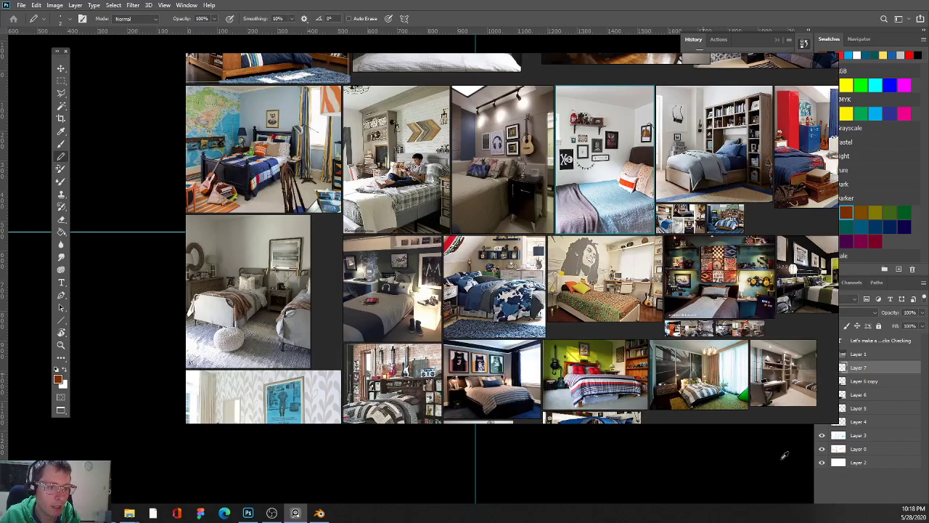
pyautogui.click(873, 483)
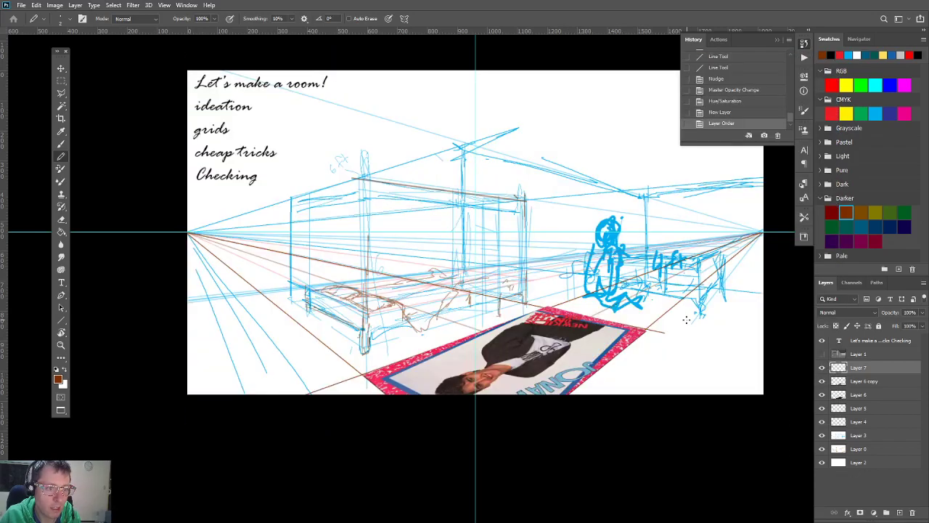
pyautogui.hotkey('alt', 'Tab')
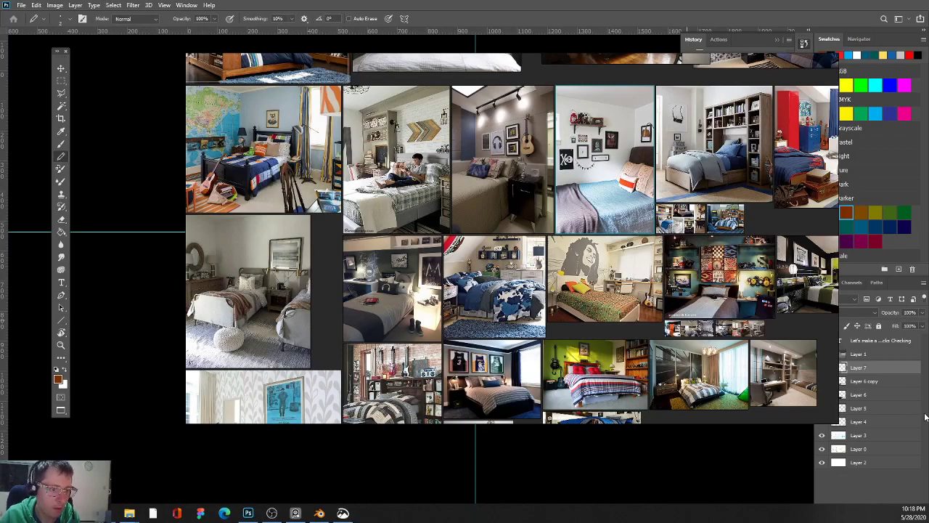
pyautogui.click(882, 398)
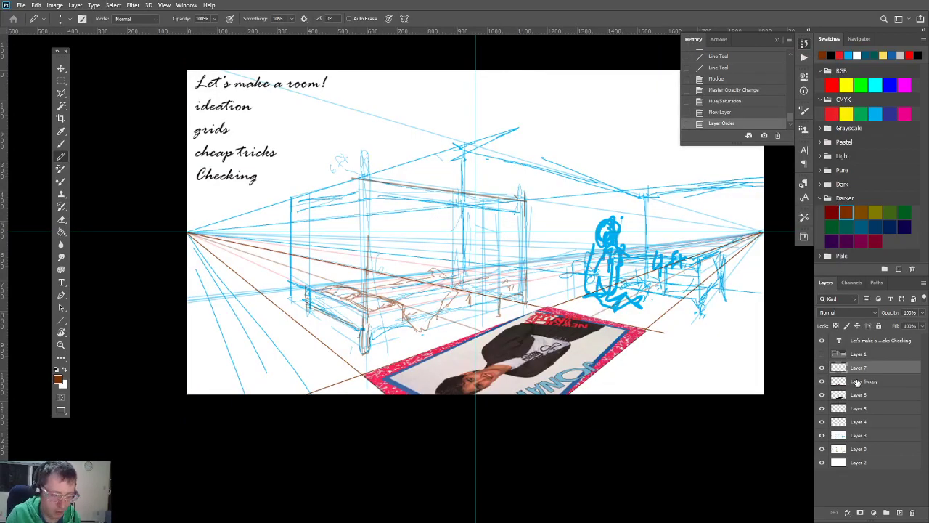
# Step: Paste the captured bedroom photos into a new default document and apply the Average blur to them
pyautogui.hotkey('ctrl', 'n')
pyautogui.press('Return')
pyautogui.hotkey('ctrl', 'v')
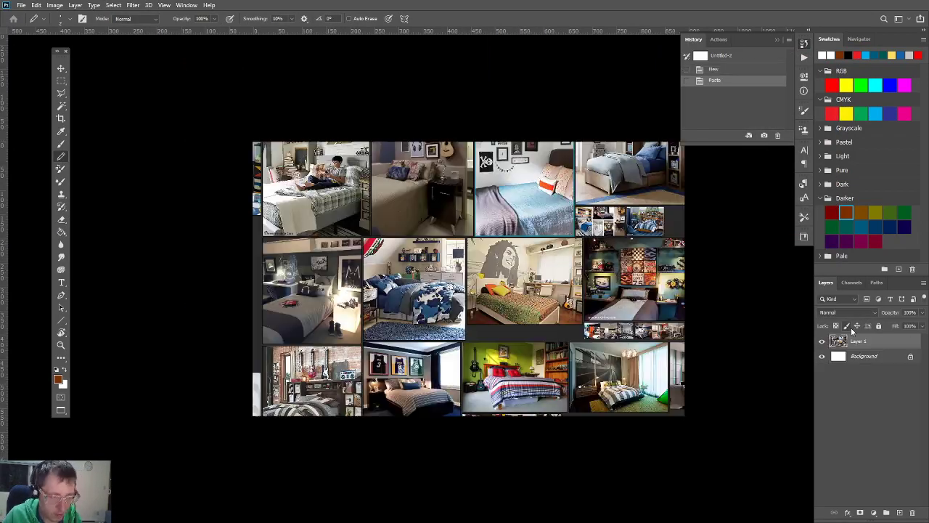
pyautogui.click(133, 5)
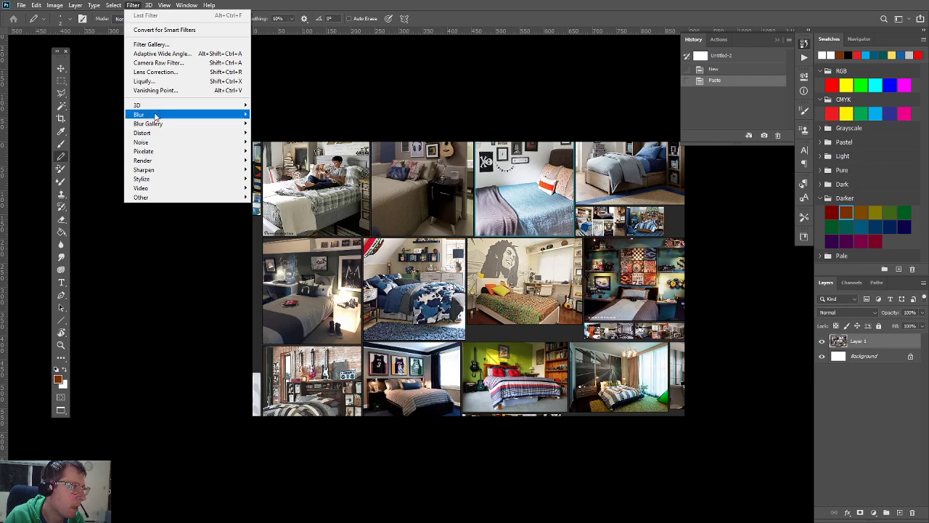
pyautogui.moveTo(156, 115)
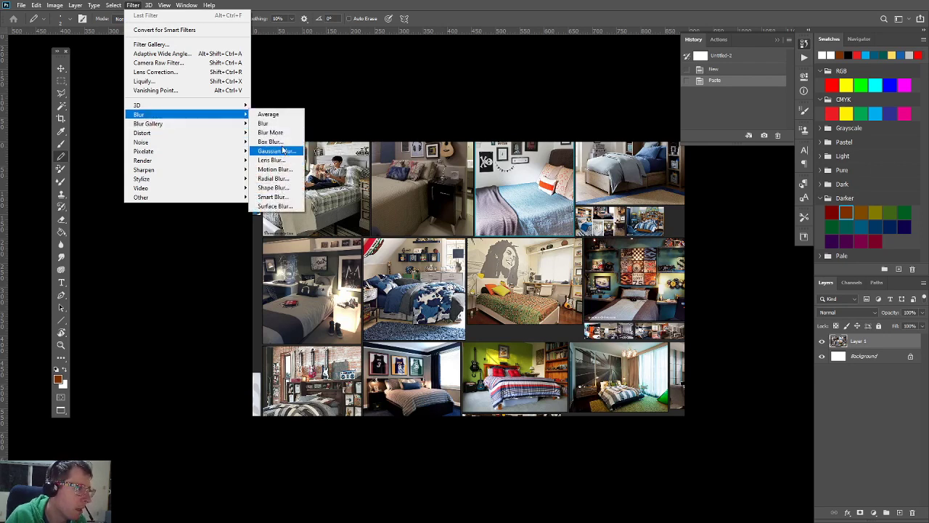
pyautogui.click(269, 114)
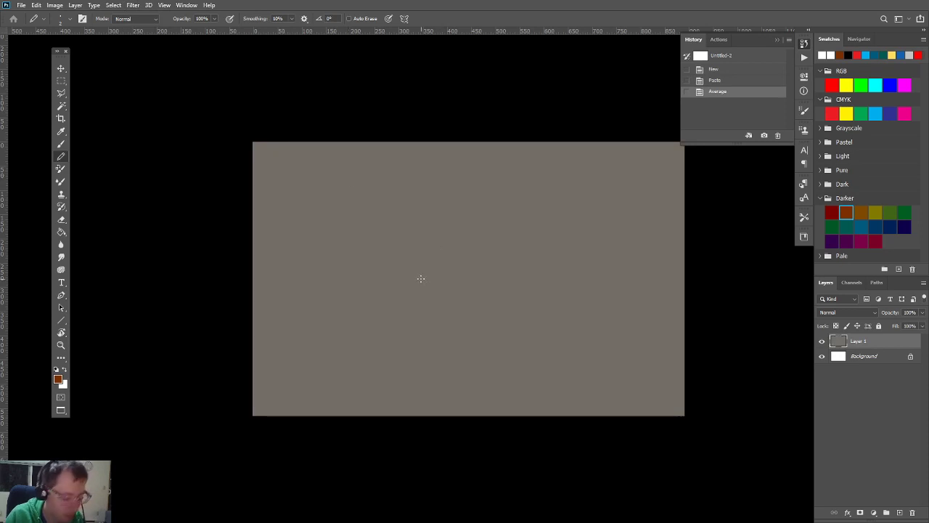
# Step: Sample the averaged grey-brown as the foreground colour and return to the room drawing
pyautogui.keyDown('alt'); pyautogui.click(524, 329); pyautogui.keyUp('alt')
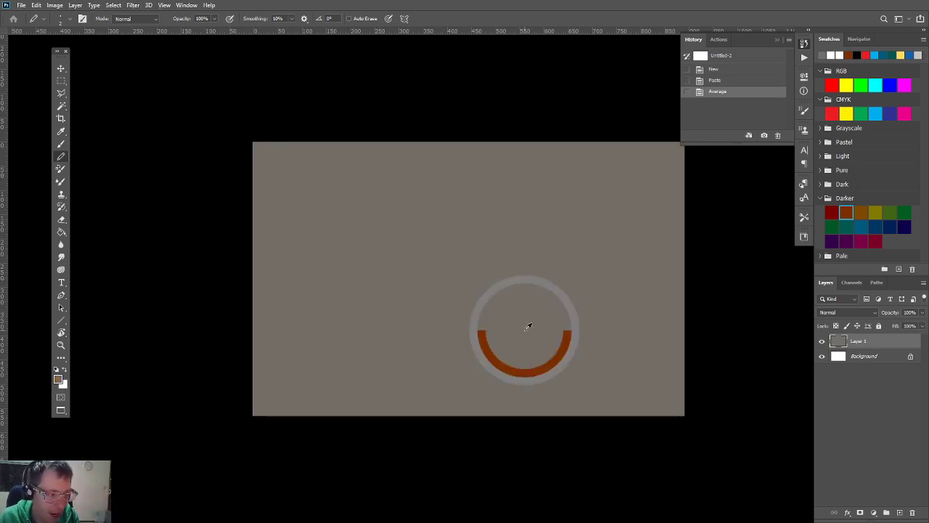
pyautogui.keyDown('alt'); pyautogui.click(500, 281); pyautogui.keyUp('alt')
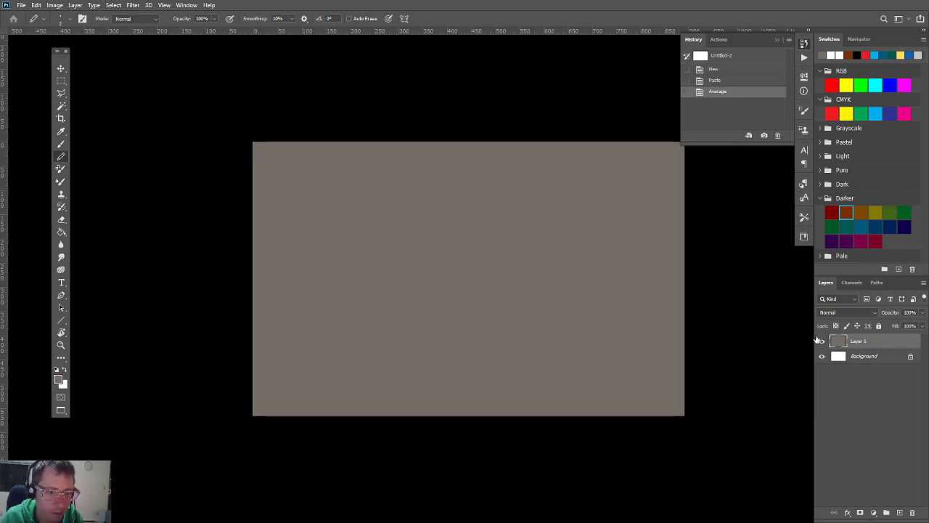
pyautogui.hotkey('ctrl', 'Tab')
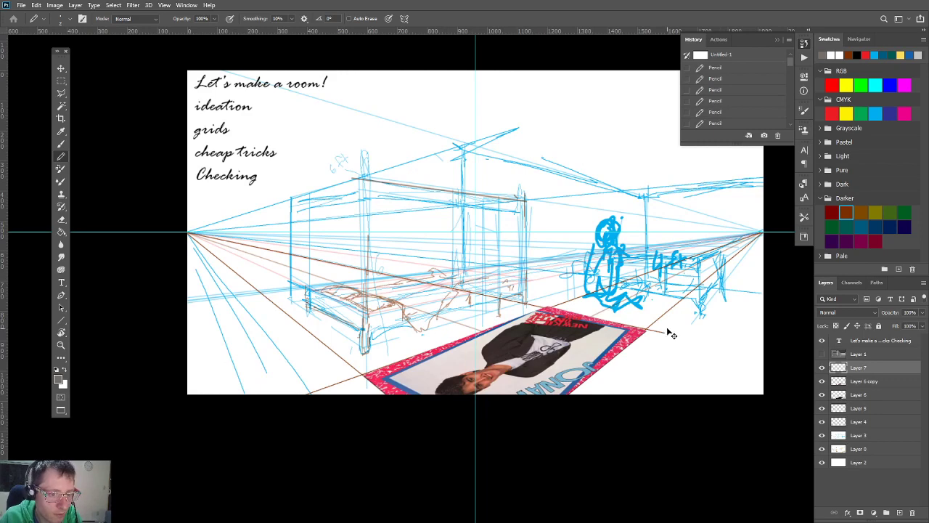
pyautogui.hotkey('ctrl', 'v')
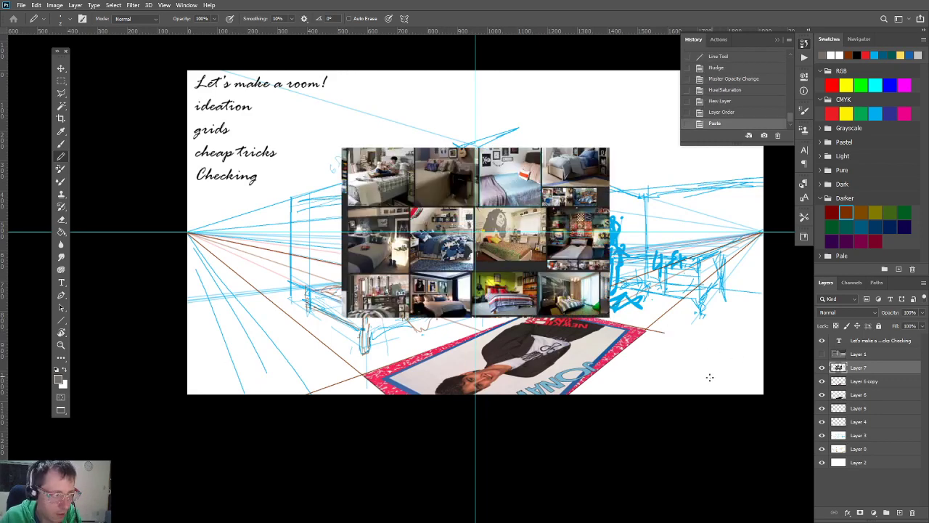
pyautogui.scroll(-2, 593, 397)
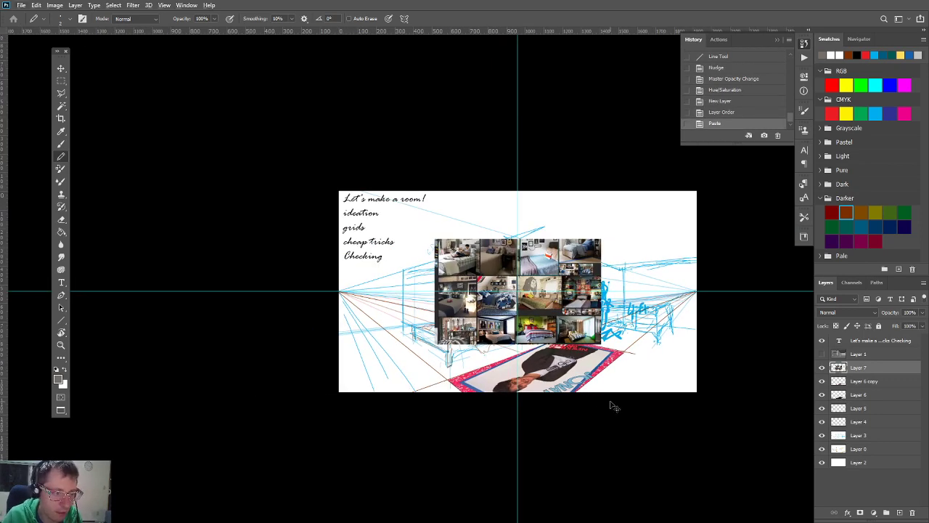
pyautogui.hotkey('ctrl', 'z')
# Step: Fill Layer 7 with the sampled grey-brown, keep it at 100% opacity and set its blending mode to Multiply
pyautogui.hotkey('alt', 'BackSpace')
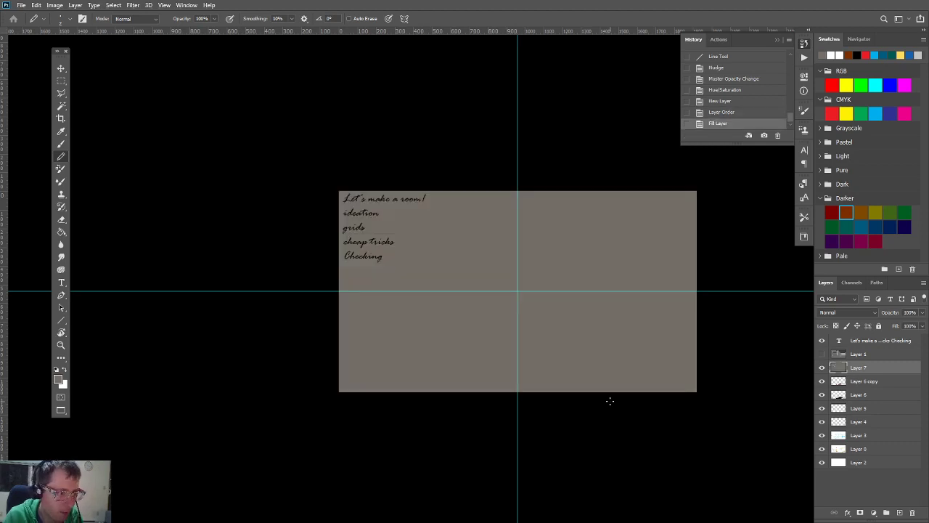
pyautogui.press('v')
pyautogui.press('4')
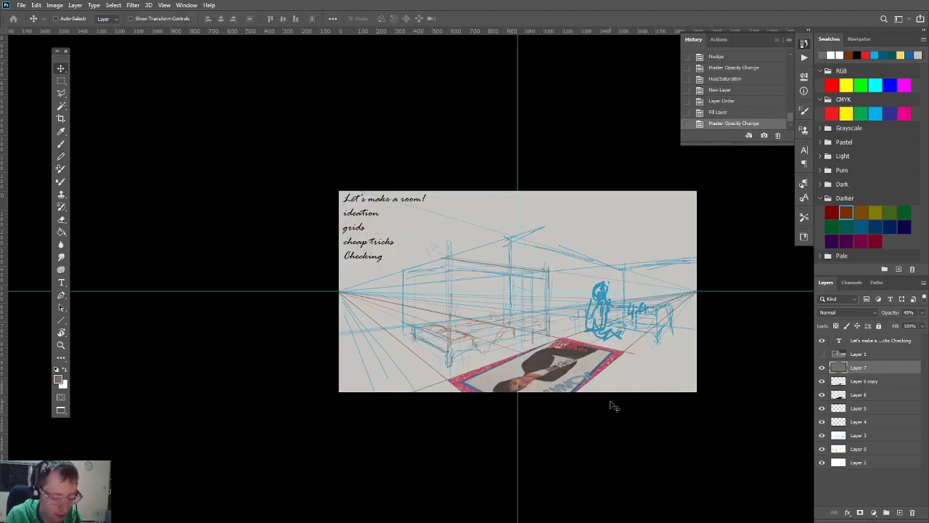
pyautogui.press('0')
pyautogui.hotkey('shift', 'alt', 'm')
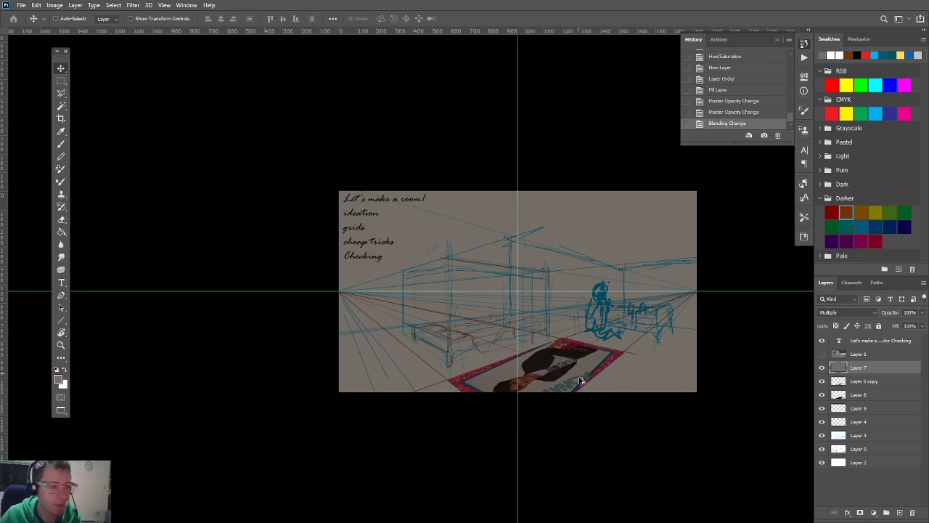
# Step: Check the bedroom reference board again and paste the captured photos into another new default document
pyautogui.hotkey('alt', 'Tab')
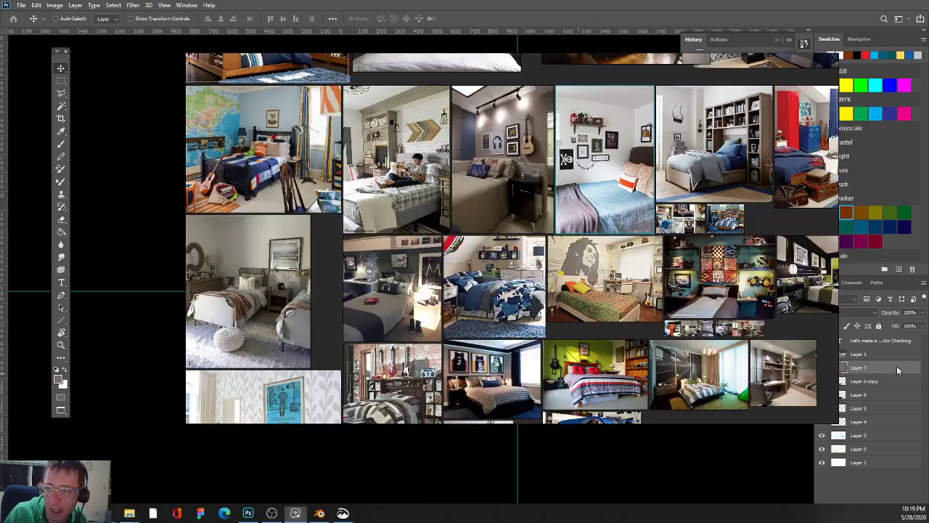
pyautogui.scroll(2, 567, 348)
pyautogui.scroll(-3, 541, 358)
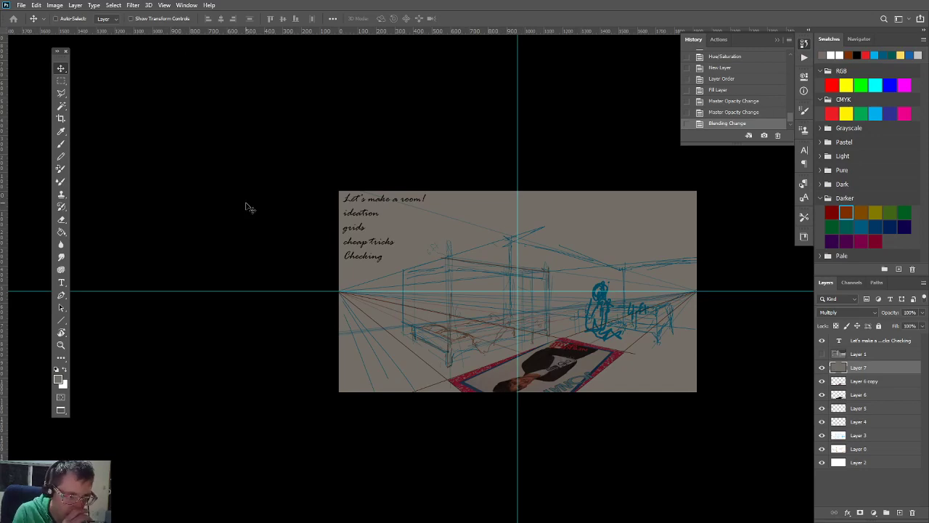
pyautogui.hotkey('ctrl', 'n')
pyautogui.press('Return')
pyautogui.hotkey('ctrl', 'v')
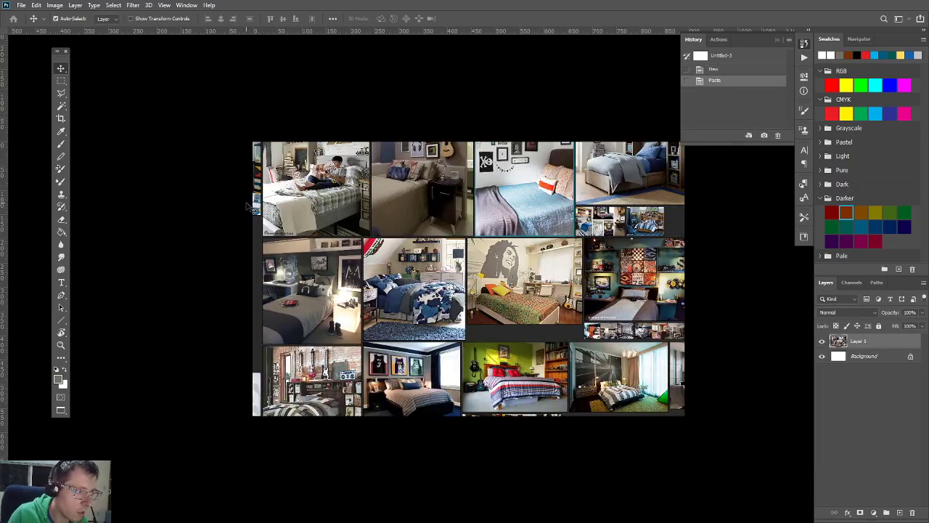
# Step: Examine the pasted bedroom photos up close, comparing their colours and lighting
pyautogui.scroll(3, 467, 240)
pyautogui.scroll(-2, 468, 240)
pyautogui.moveTo(543, 243); pyautogui.dragTo(530, 276)
pyautogui.scroll(3, 393, 434)
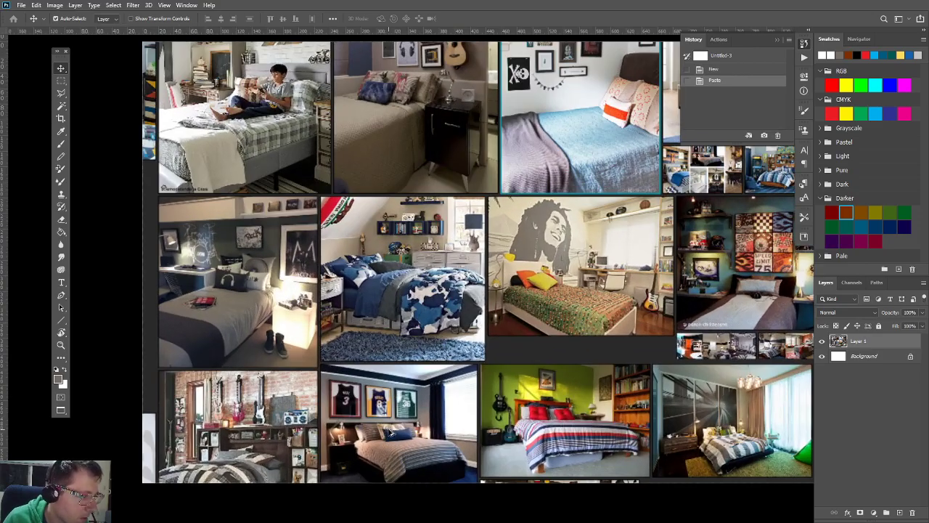
pyautogui.scroll(-3, 390, 431)
pyautogui.moveTo(390, 432); pyautogui.dragTo(424, 374)
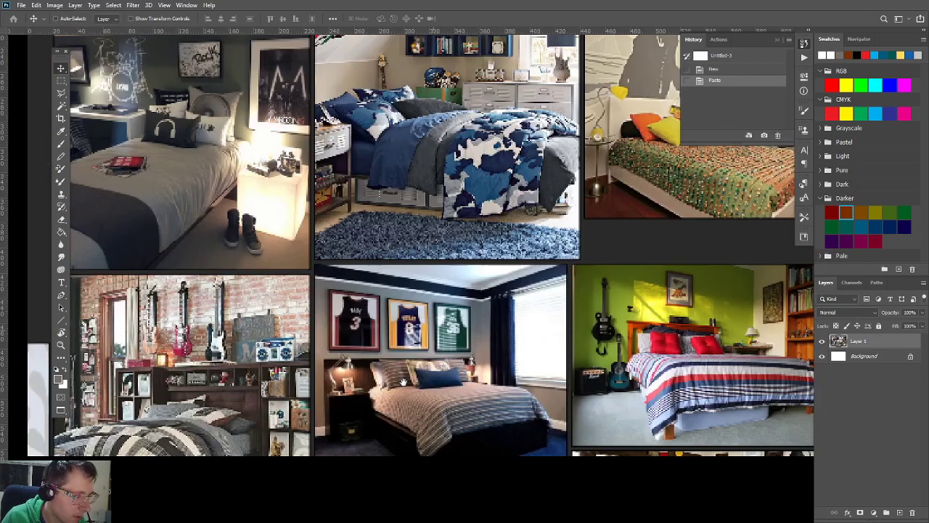
pyautogui.scroll(-3, 393, 361)
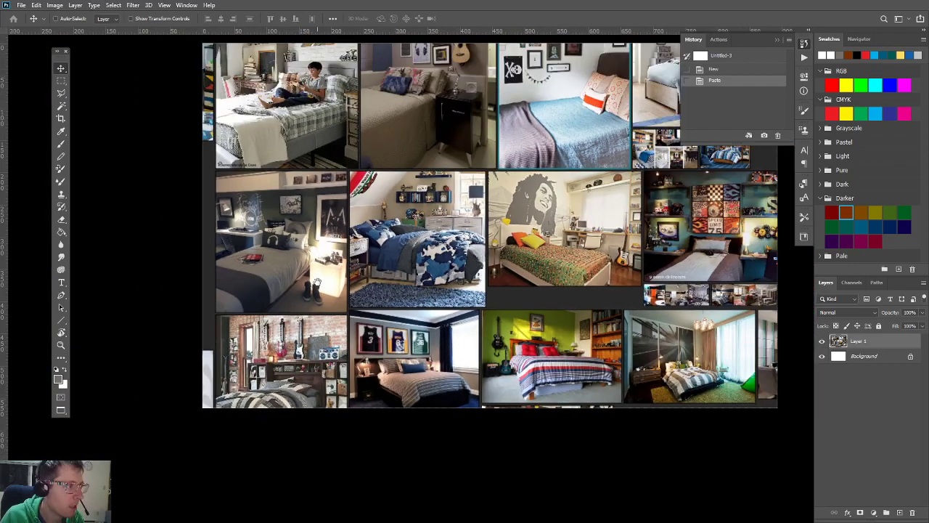
pyautogui.scroll(2, 357, 347)
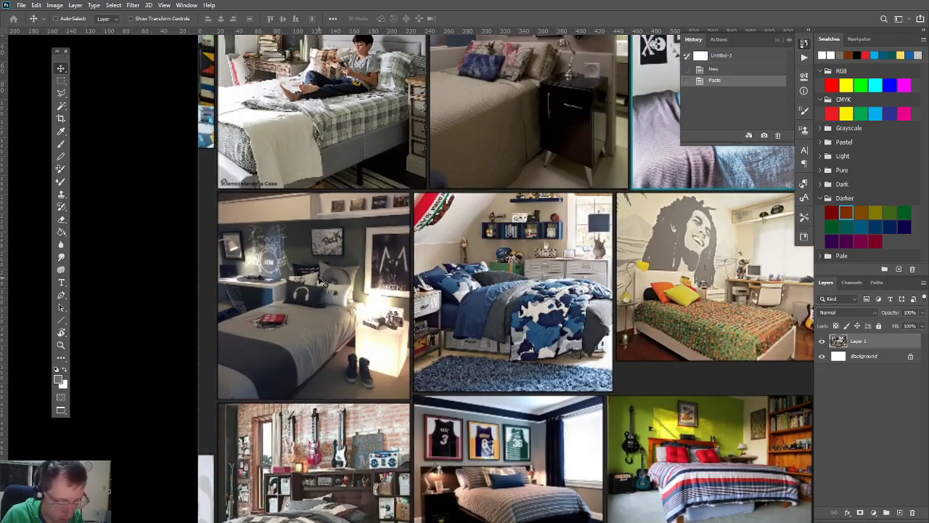
# Step: Crop the pasted photos to the dark-grey bedroom and its blue neighbour, and apply the stacked Palette Knife and Cutout filters
pyautogui.press('c')
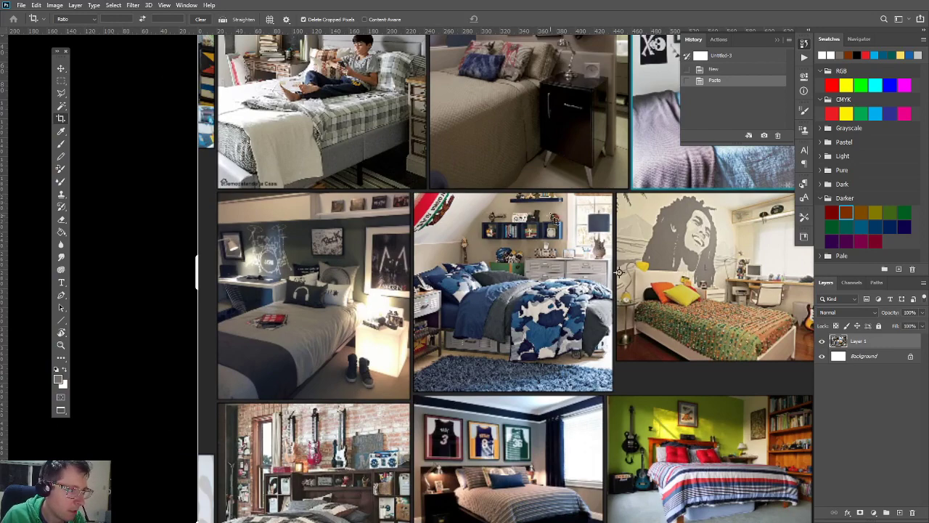
pyautogui.moveTo(554, 216); pyautogui.dragTo(216, 400)
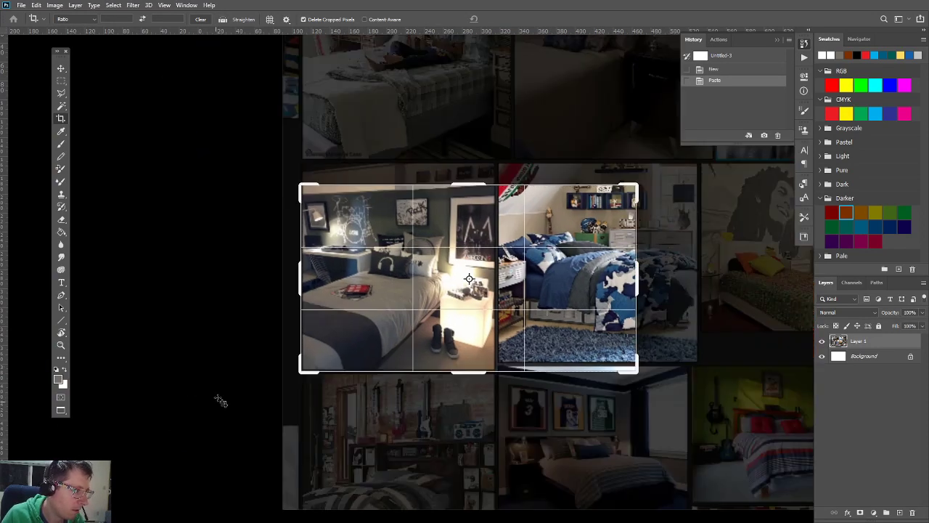
pyautogui.press('Return')
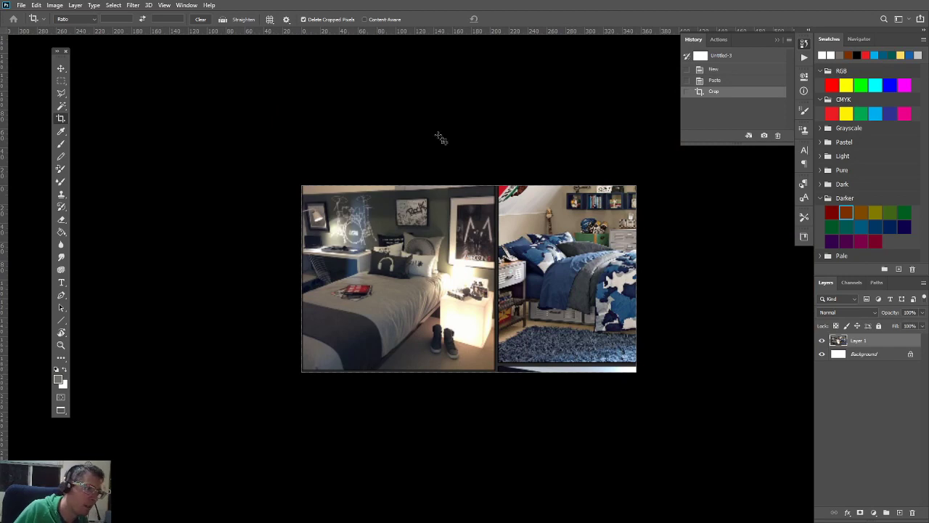
pyautogui.click(134, 5)
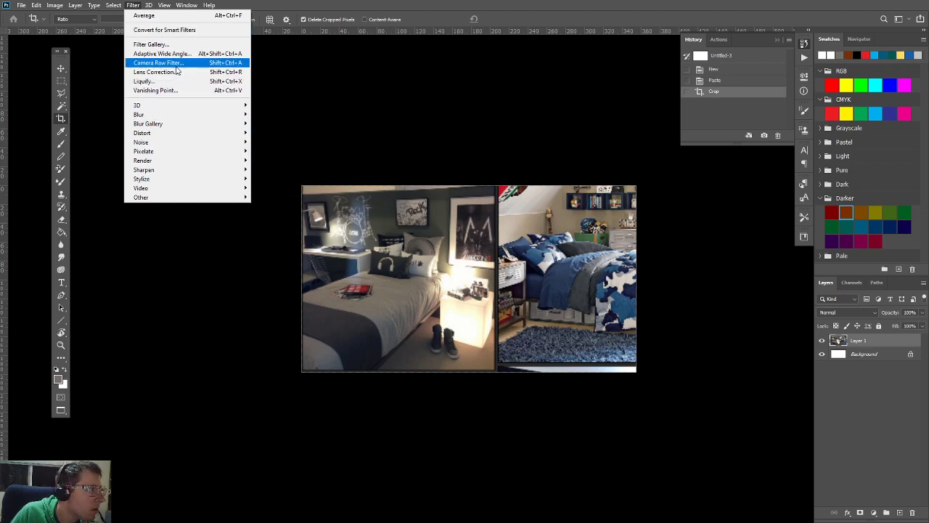
pyautogui.click(176, 43)
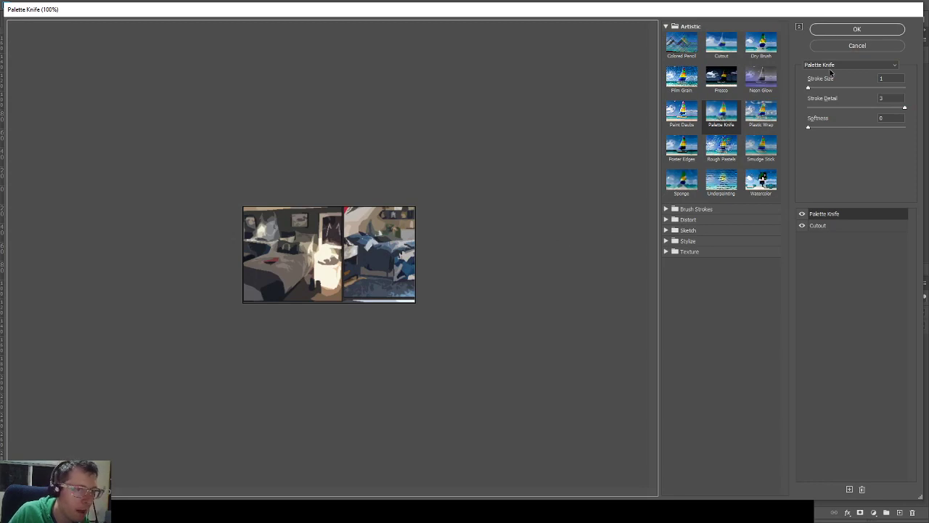
pyautogui.click(869, 32)
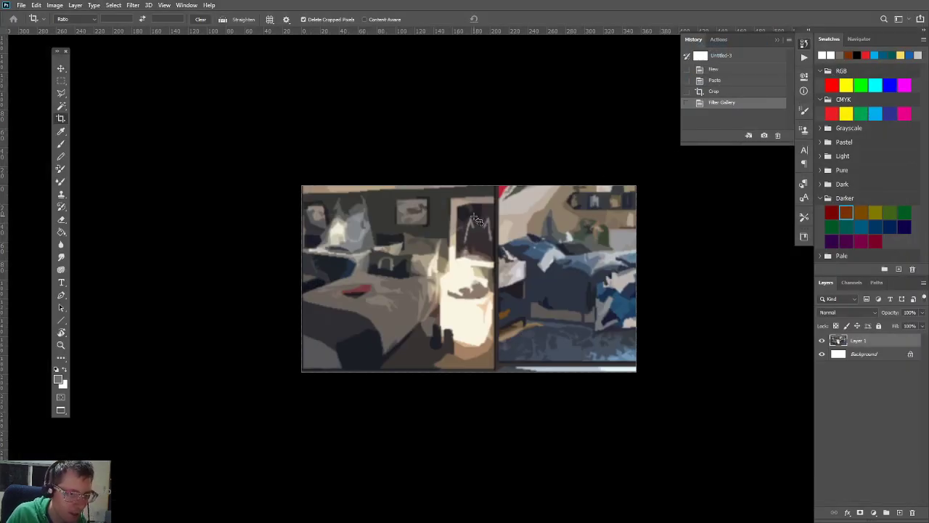
# Step: Copy the whole filtered two-photo canvas and close its document without saving
pyautogui.hotkey('ctrl', 'a')
pyautogui.hotkey('ctrl', 'c')
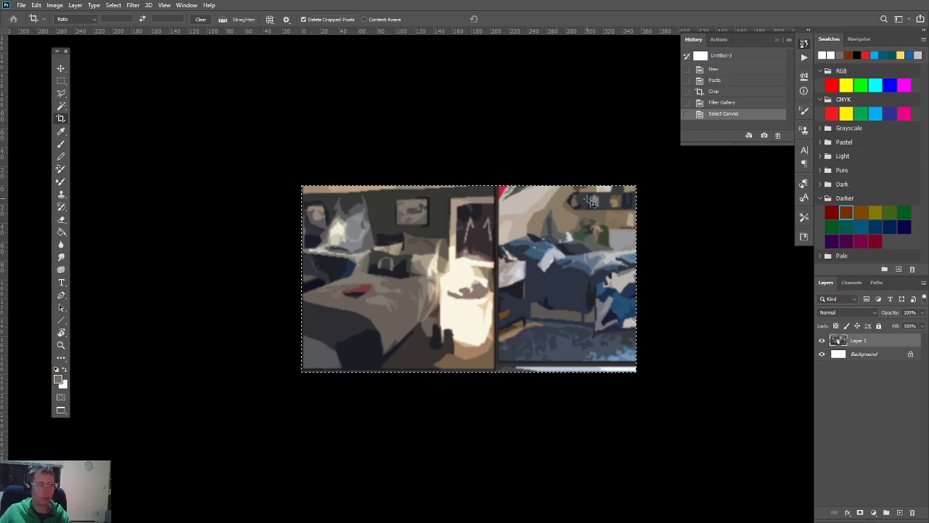
pyautogui.hotkey('ctrl', 'w')
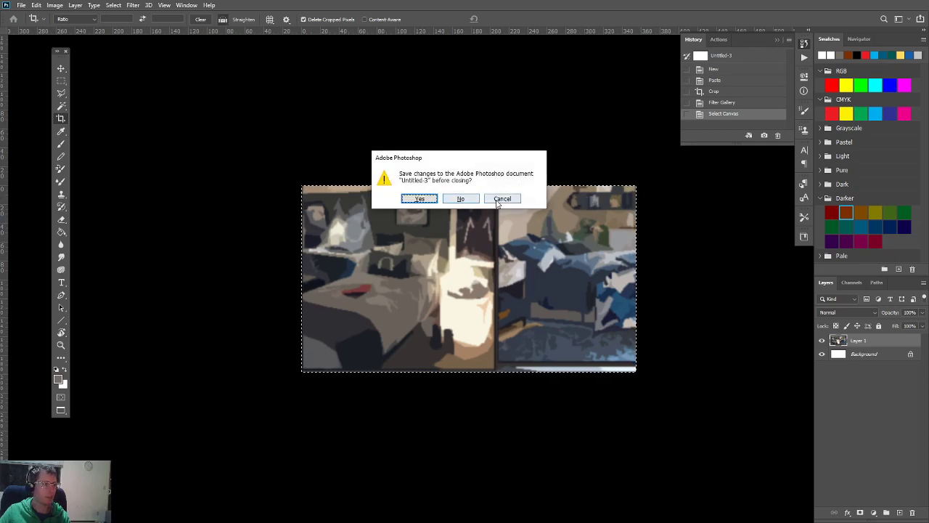
pyautogui.click(464, 200)
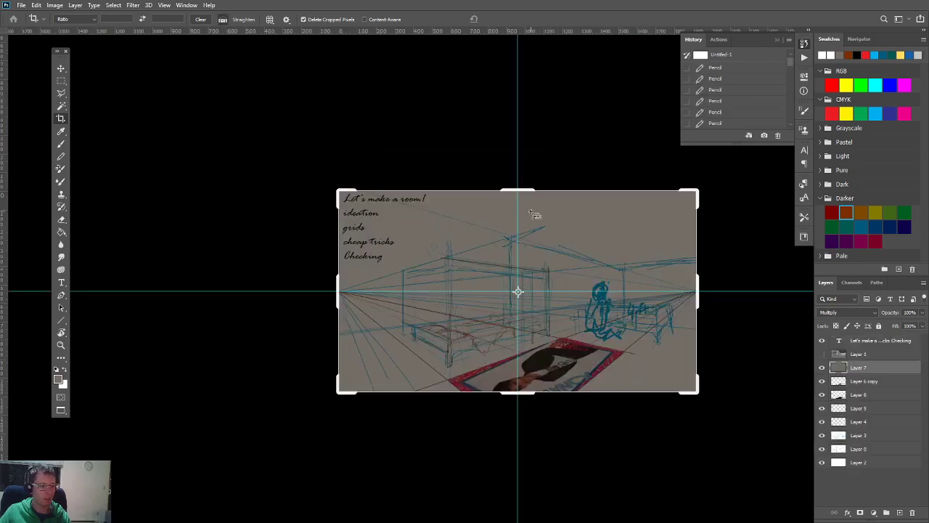
# Step: Undo the duplication of Layer 7 and close the averaged grey-brown document without saving it
pyautogui.hotkey('ctrl', 'j')
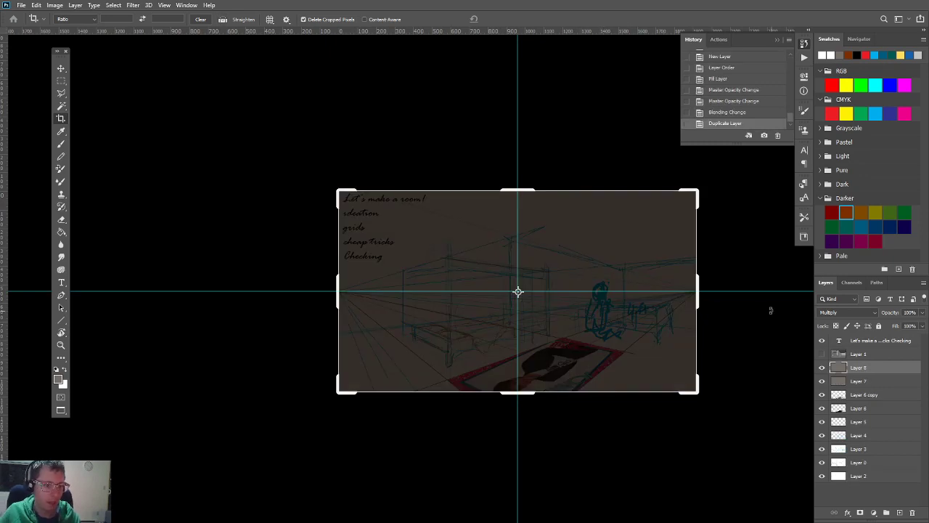
pyautogui.hotkey('ctrl', 'z')
pyautogui.hotkey('ctrl', 'Tab')
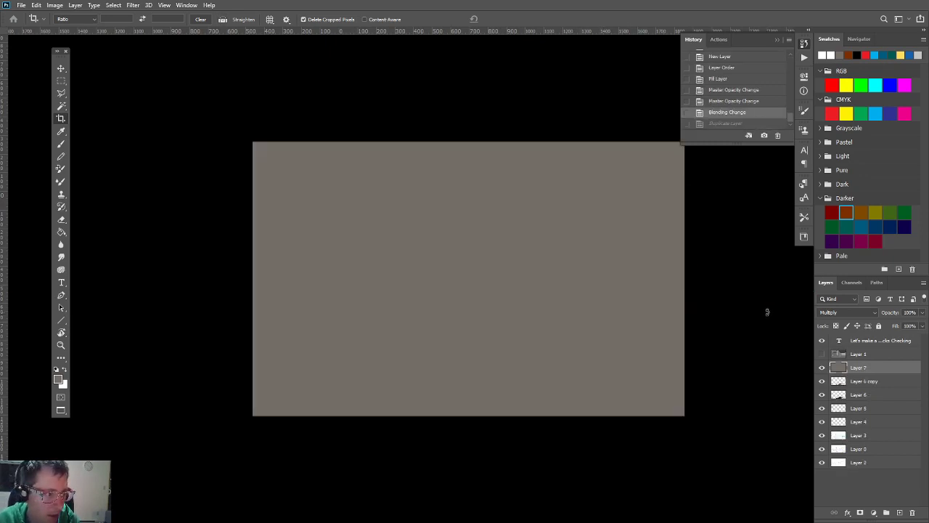
pyautogui.hotkey('ctrl', 'w')
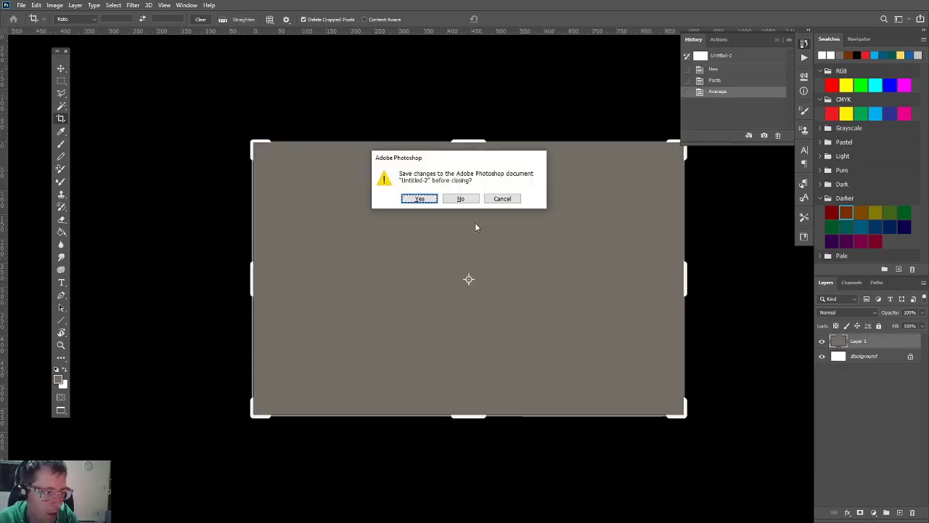
pyautogui.click(461, 198)
# Step: Keep Layer 7 of the room drawing at 100% opacity and set its blending mode to Multiply
pyautogui.press('0')
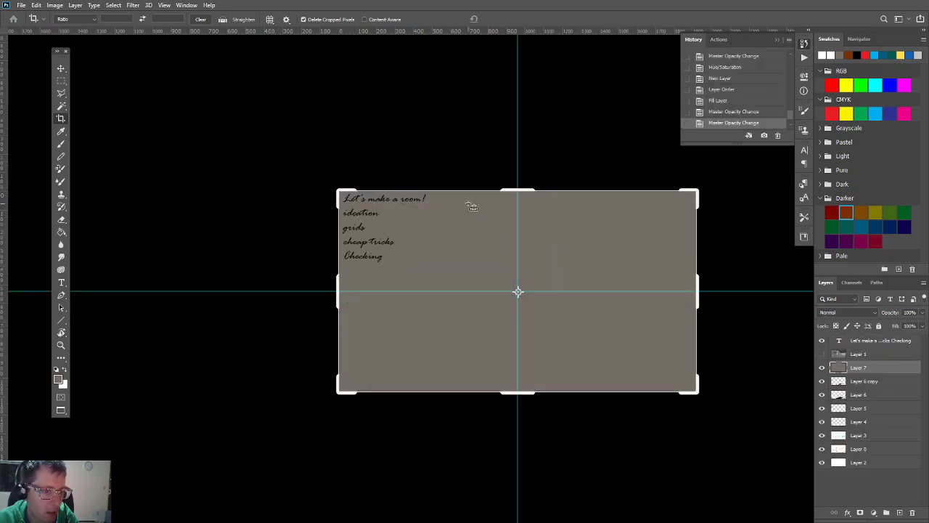
pyautogui.hotkey('shift', 'alt', 'm')
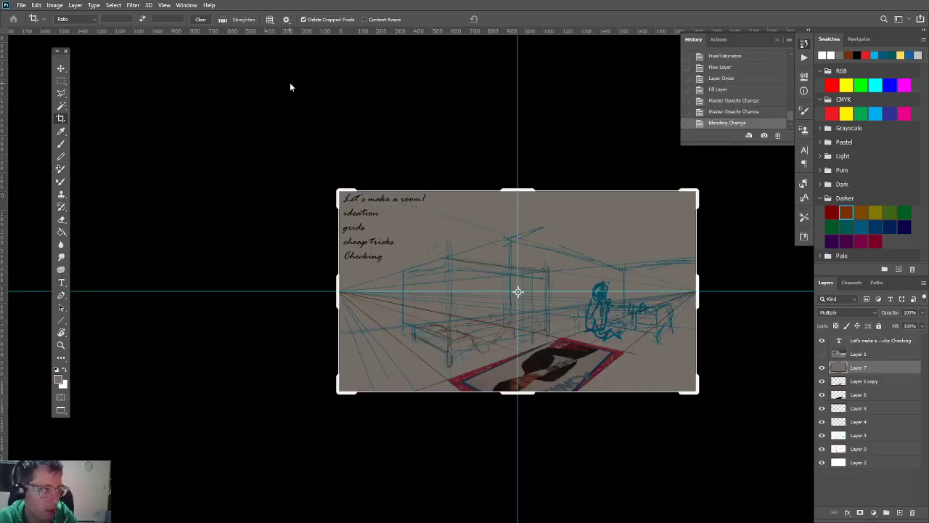
# Step: Create another new default document and paste the bedroom photo collection into it
pyautogui.hotkey('ctrl', 'n')
pyautogui.press('Return')
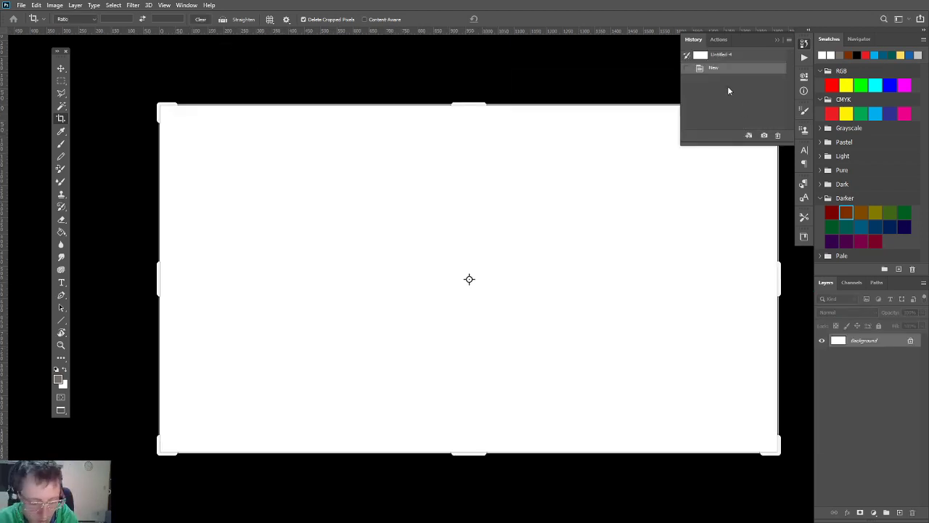
pyautogui.hotkey('ctrl', '-')
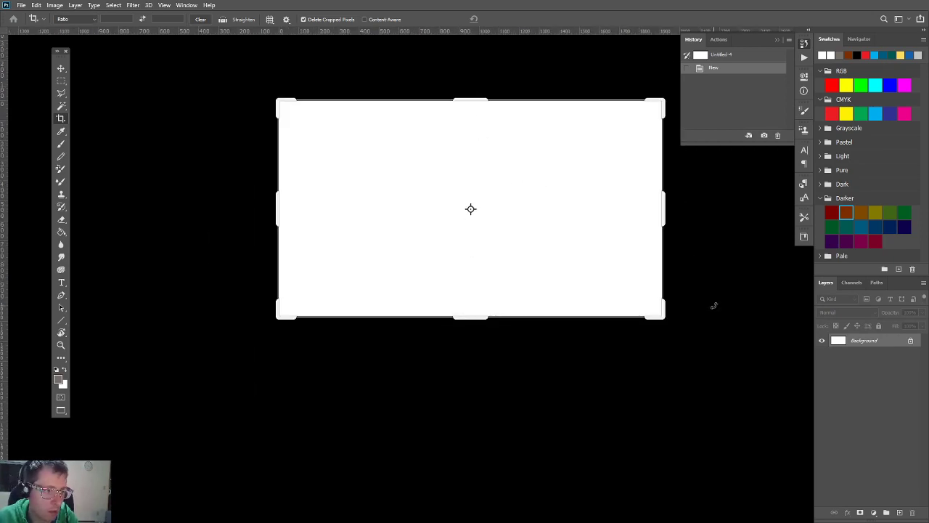
pyautogui.hotkey('ctrl', 'v')
pyautogui.hotkey('ctrl', '+')
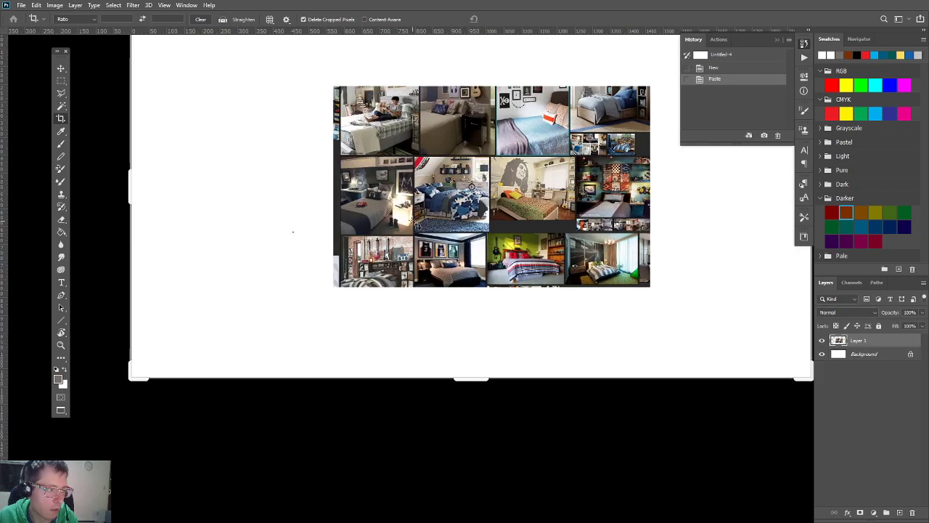
# Step: Try cropping the collection to the dark-grey bedroom and part of the blue one, and undo the crop
pyautogui.press('v')
pyautogui.press('c')
pyautogui.moveTo(442, 170); pyautogui.dragTo(338, 228)
pyautogui.press('Return')
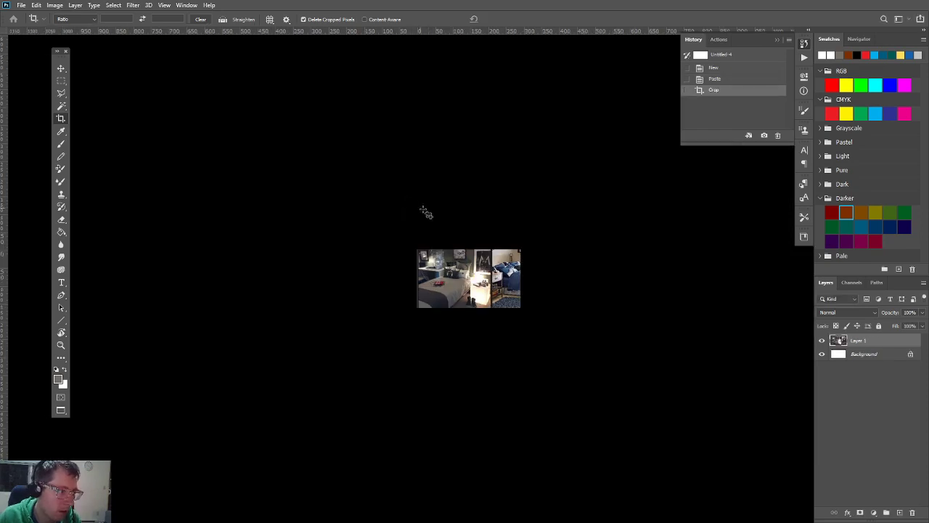
pyautogui.scroll(6, 460, 299)
pyautogui.scroll(-2, 505, 295)
pyautogui.hotkey('ctrl', 'z')
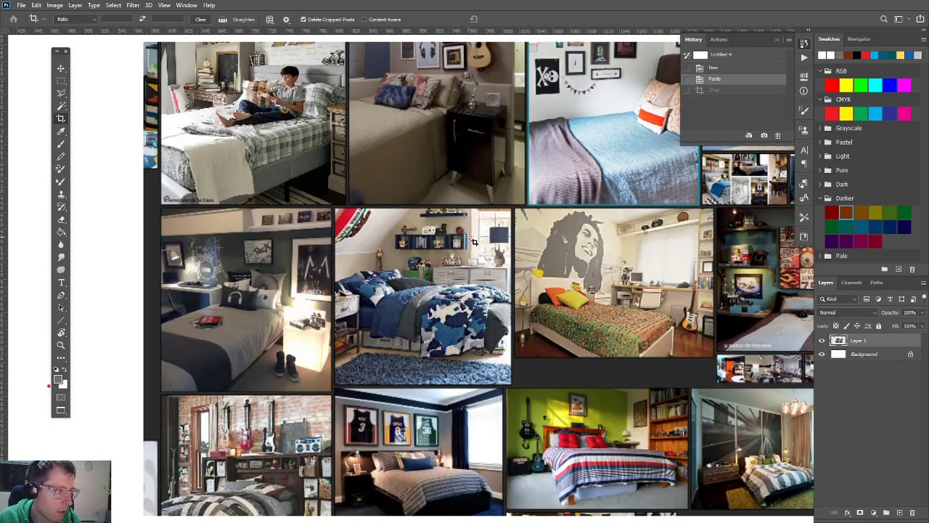
# Step: Crop the collection to a two-by-two block of four bedroom photos and reapply the last Filter Gallery effects
pyautogui.moveTo(500, 227); pyautogui.dragTo(161, 502)
pyautogui.press('Return')
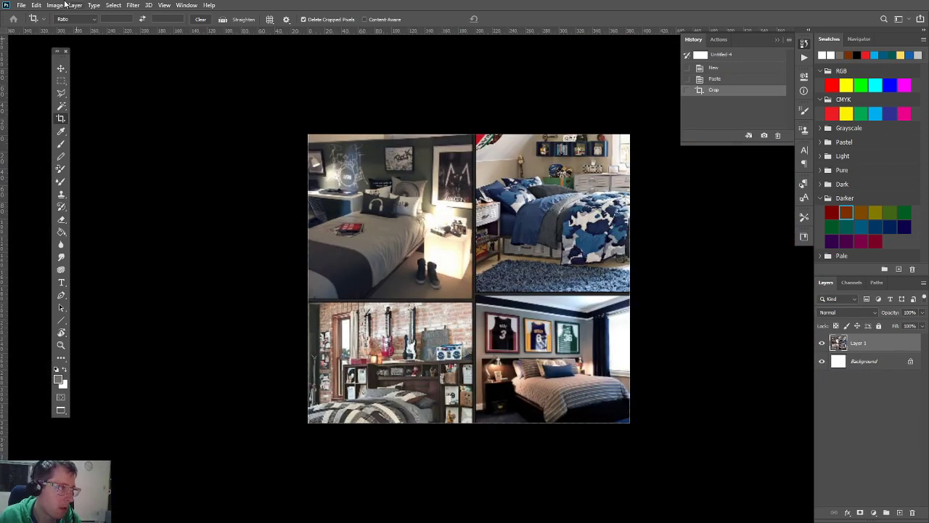
pyautogui.click(113, 5)
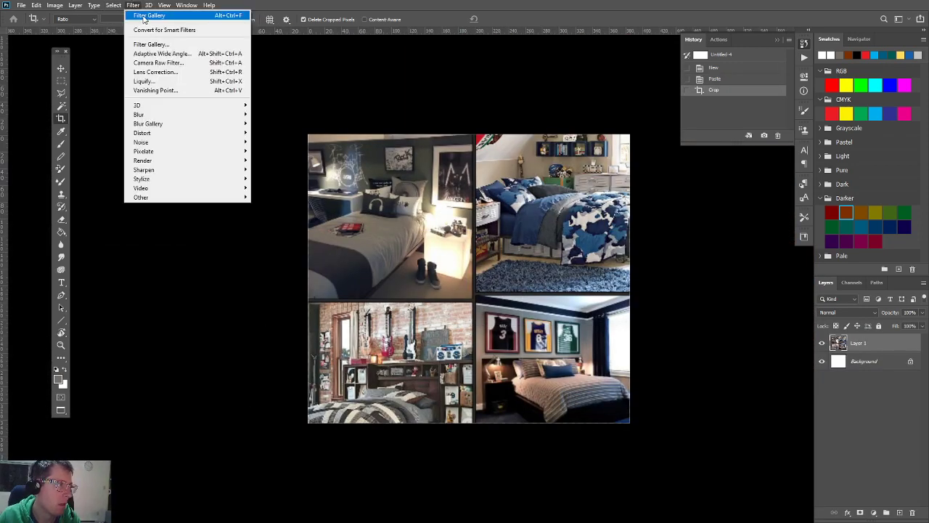
pyautogui.click(143, 17)
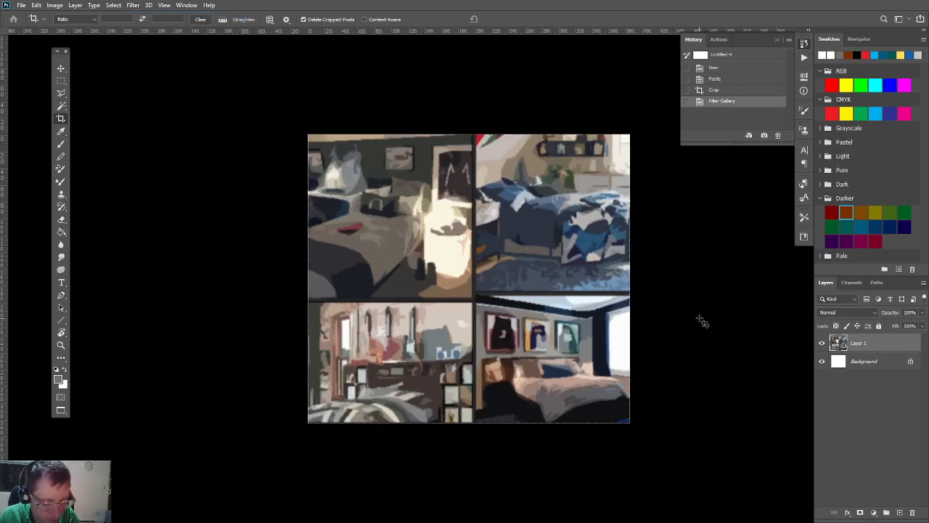
# Step: Copy the whole filtered four-photo image and close its document without saving
pyautogui.hotkey('ctrl', 'a')
pyautogui.hotkey('ctrl', 'w')
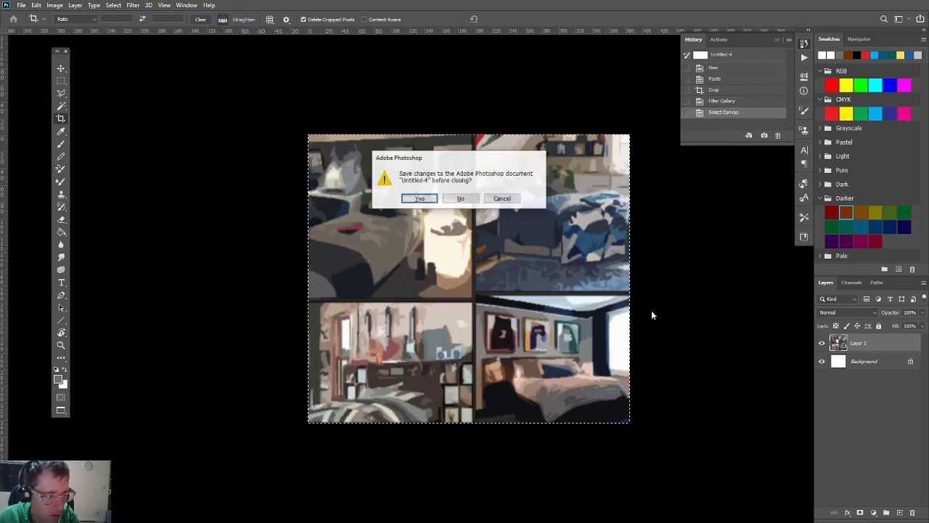
pyautogui.click(448, 199)
# Step: Paste the four-photo image above Layer 7, move it to the drawing's upper-right area and scale it down as a palette
pyautogui.press('v')
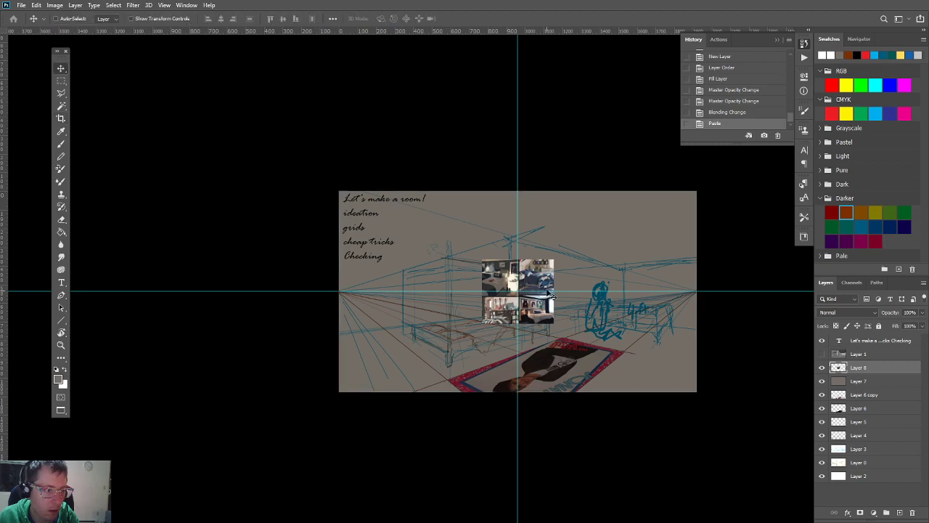
pyautogui.moveTo(534, 273); pyautogui.dragTo(641, 211)
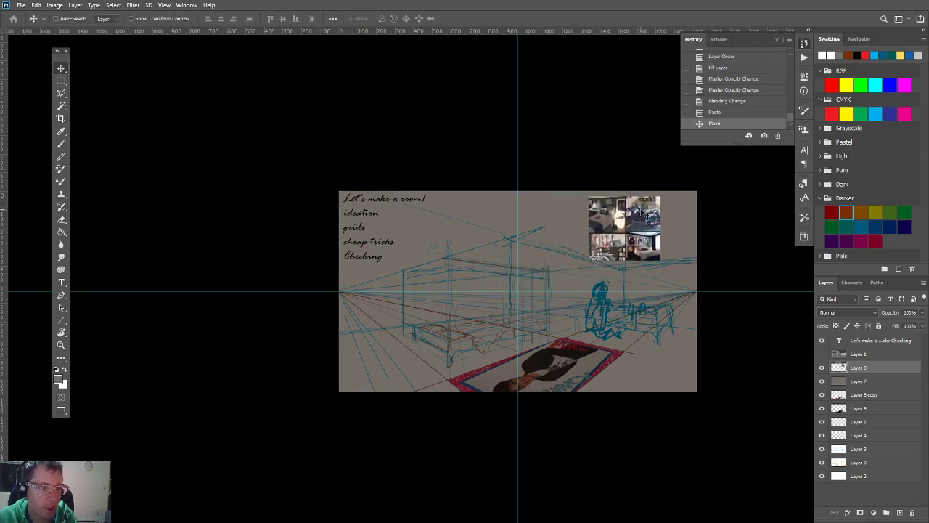
pyautogui.scroll(1, 631, 240)
pyautogui.hotkey('ctrl', 't')
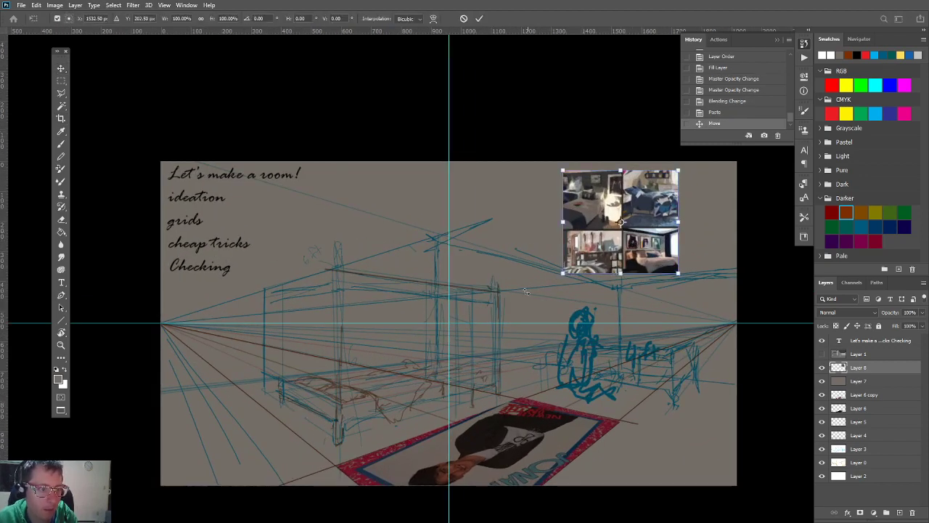
pyautogui.moveTo(562, 274); pyautogui.dragTo(612, 222)
pyautogui.press('Return')
# Step: Enlarge the Pencil tip to 30 px and sample a near-black from the small reference photos as the foreground colour
pyautogui.press('b')
pyautogui.scroll(4, 624, 226)
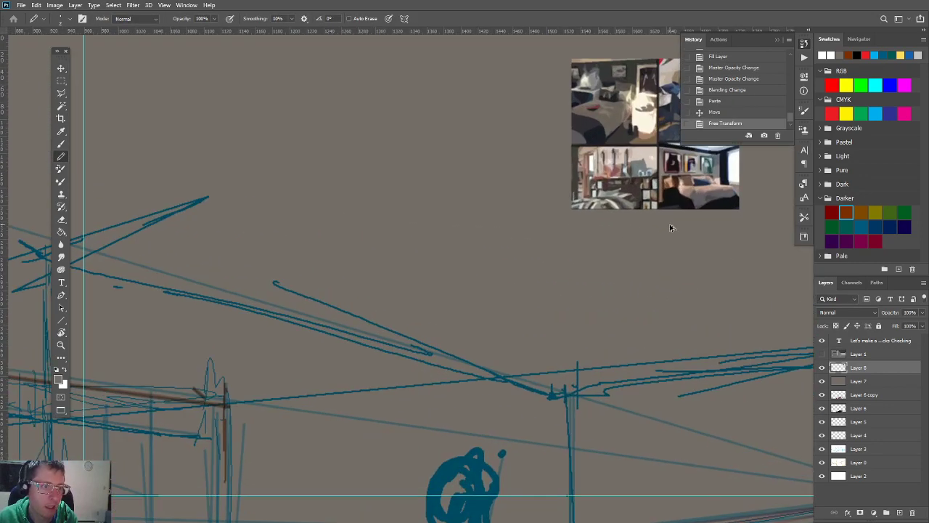
pyautogui.moveTo(555, 252); pyautogui.dragTo(549, 258)
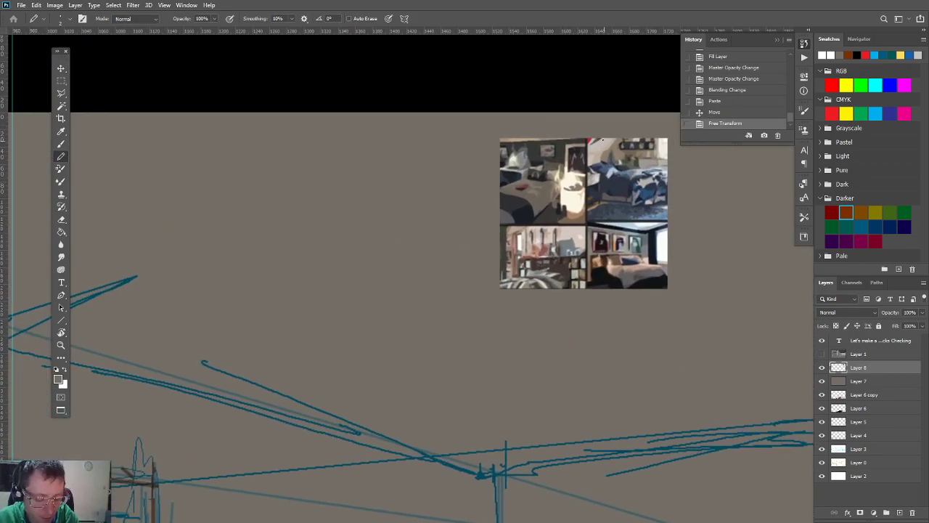
pyautogui.scroll(-4, 628, 181)
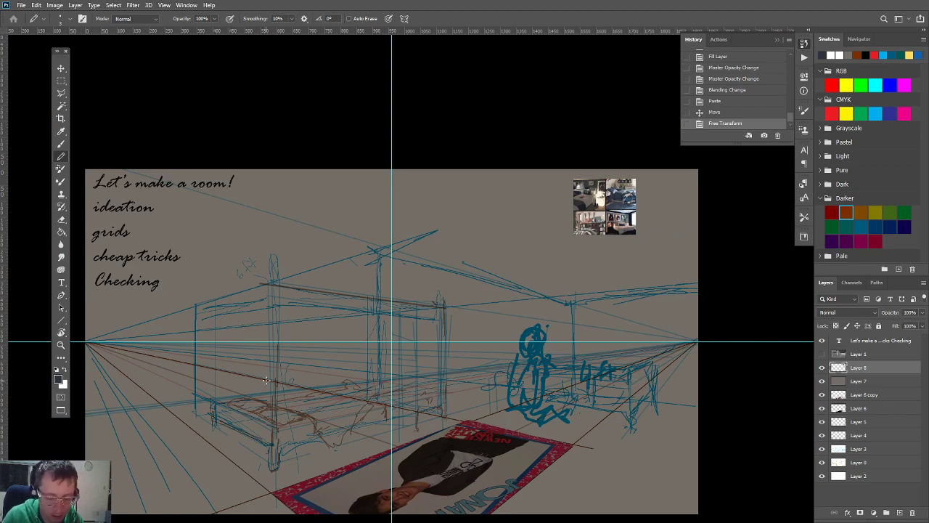
pyautogui.press(']')
pyautogui.press(']')
pyautogui.press(']')
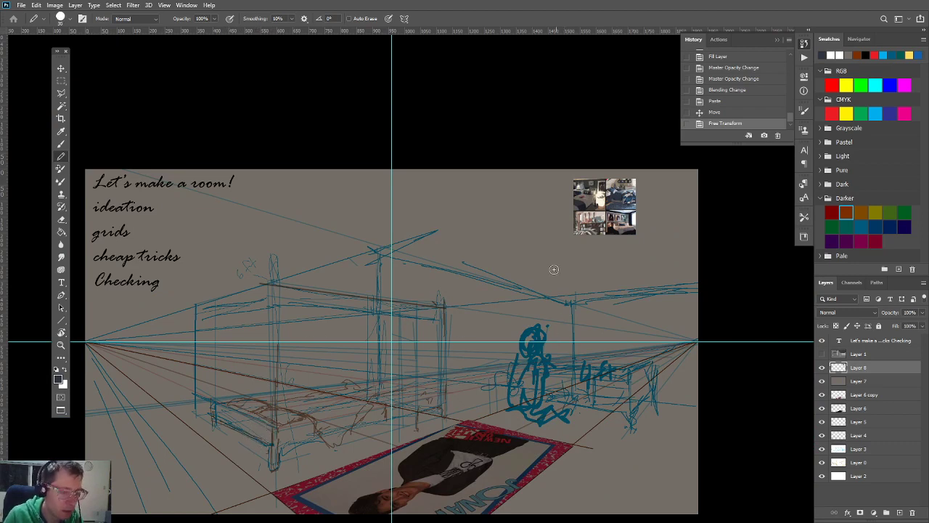
pyautogui.keyDown('alt'); pyautogui.click(613, 229); pyautogui.keyUp('alt')
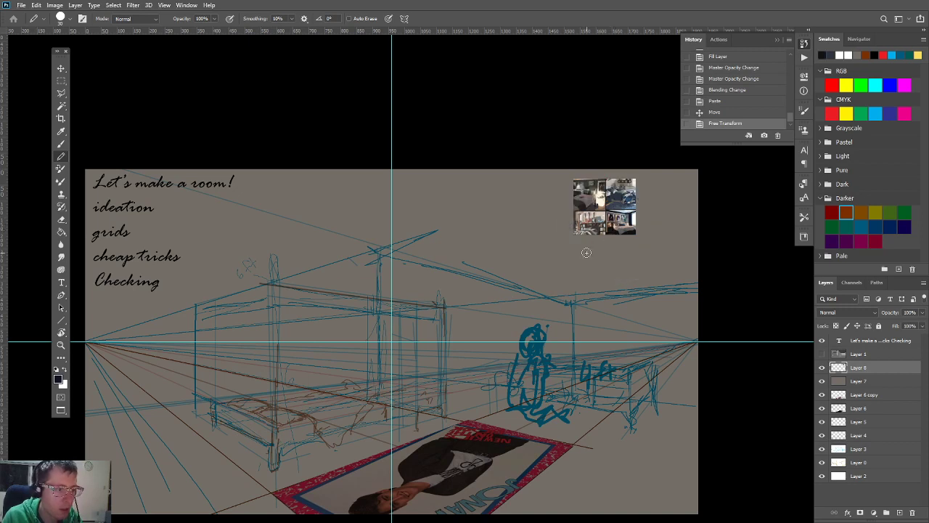
# Step: Try blocking in the lower front end of the bed with near-black Pencil strokes, and undo them
pyautogui.moveTo(247, 432); pyautogui.dragTo(265, 448)
pyautogui.moveTo(249, 437); pyautogui.dragTo(224, 425)
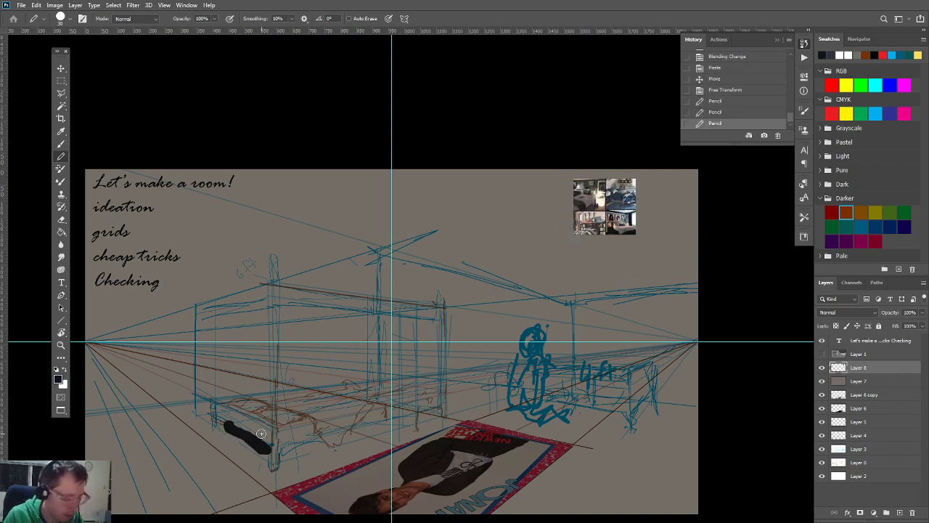
pyautogui.hotkey('ctrl', 'z')
pyautogui.hotkey('ctrl', 'z')
pyautogui.hotkey('ctrl', 'z')
# Step: Choose the Hard Round Pressure Opacity and Flow brush from the General Brushes for the Pencil tool
pyautogui.rightClick(248, 408)
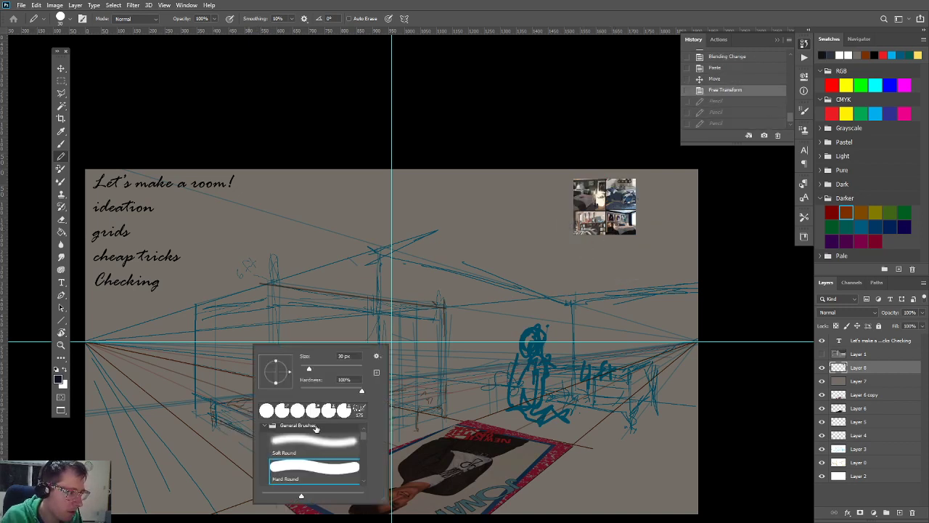
pyautogui.scroll(-3, 319, 456)
pyautogui.scroll(-5, 321, 455)
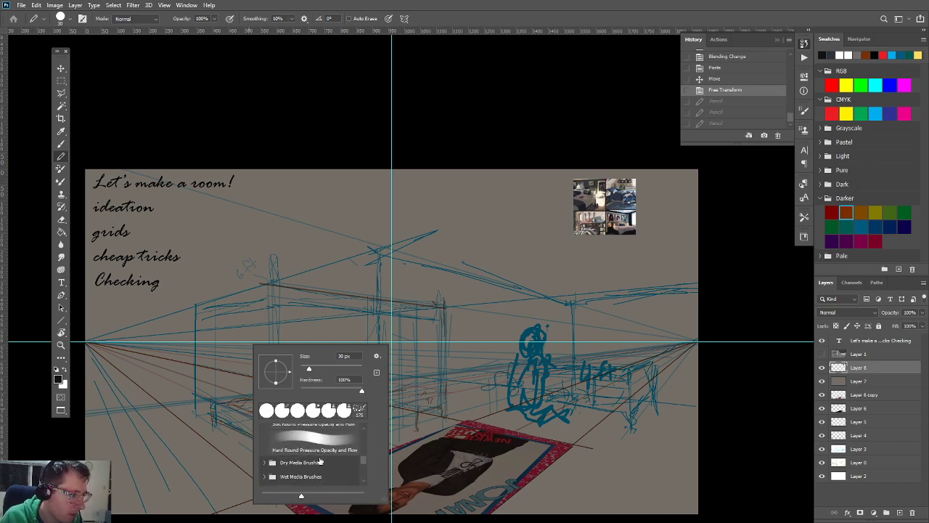
pyautogui.click(324, 454)
pyautogui.click(403, 210)
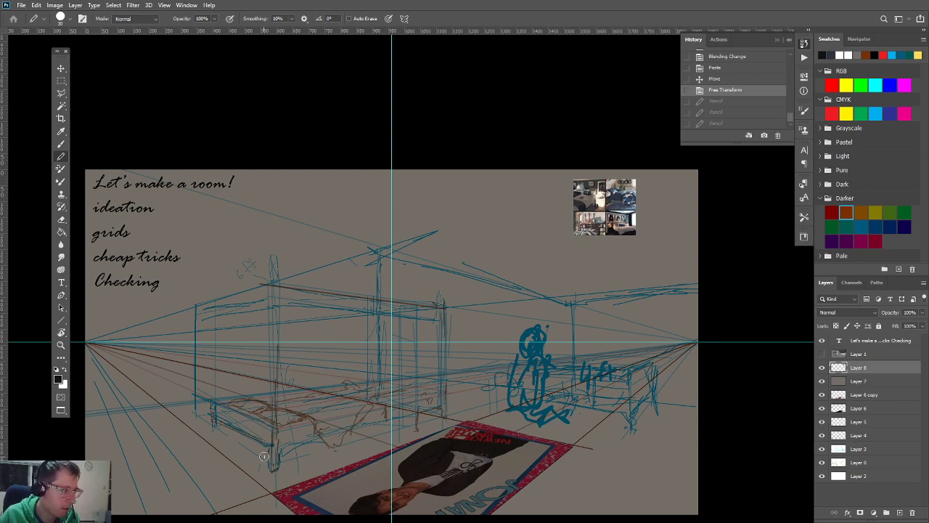
# Step: Shade the floor beneath the bed's two lower edges with soft near-black Pencil strokes
pyautogui.moveTo(264, 456)
pyautogui.mouseDown()
pyautogui.moveTo(223, 429)
pyautogui.moveTo(276, 456)
pyautogui.mouseUp()
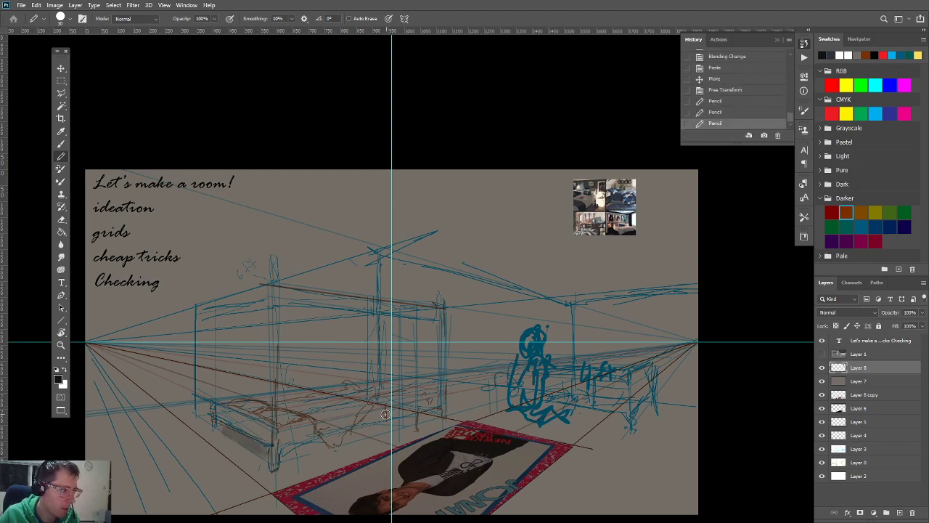
pyautogui.moveTo(440, 418); pyautogui.dragTo(423, 420)
pyautogui.moveTo(412, 422); pyautogui.dragTo(348, 440)
pyautogui.moveTo(404, 425)
pyautogui.mouseDown()
pyautogui.moveTo(359, 438)
pyautogui.moveTo(384, 434)
pyautogui.mouseUp()
pyautogui.moveTo(289, 459); pyautogui.dragTo(322, 449)
# Step: Sample the white of the window in the lower-right reference photo as the foreground colour and undo the stray white dot
pyautogui.scroll(4, 296, 392)
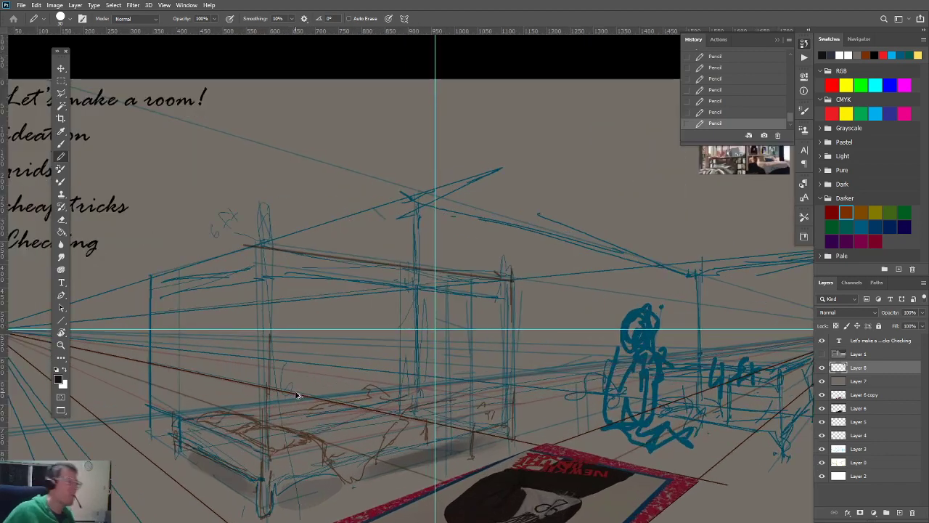
pyautogui.scroll(-2, 489, 293)
pyautogui.moveTo(637, 241); pyautogui.dragTo(513, 321)
pyautogui.scroll(8, 562, 256)
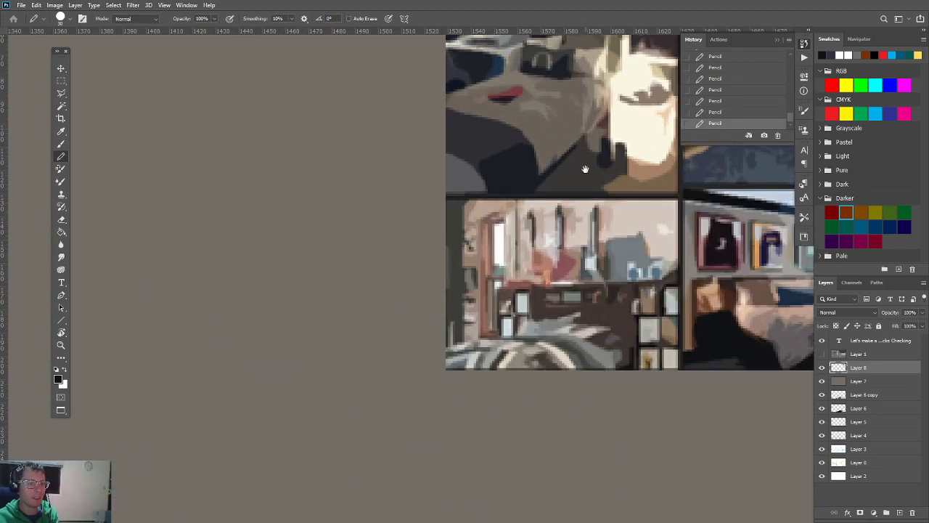
pyautogui.scroll(-2, 544, 305)
pyautogui.scroll(-2, 528, 330)
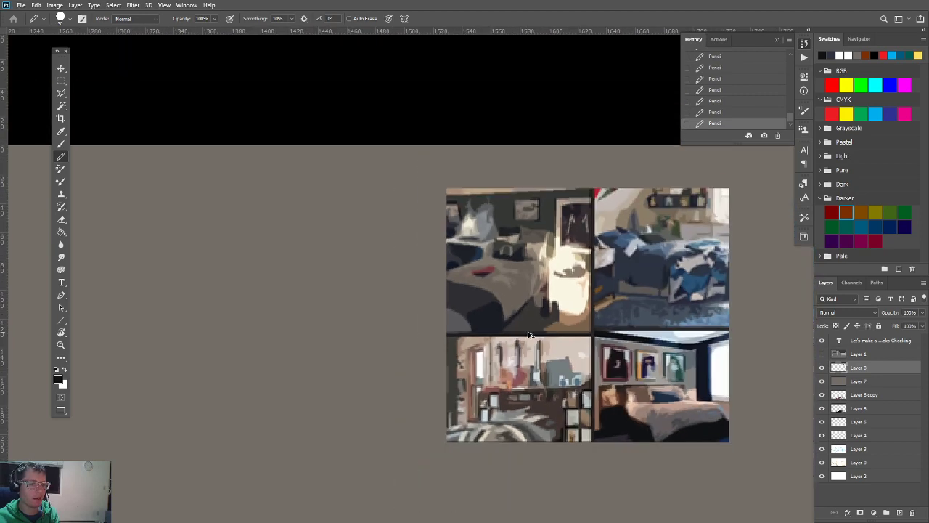
pyautogui.keyDown('alt'); pyautogui.click(705, 373); pyautogui.keyUp('alt')
pyautogui.scroll(-3, 631, 427)
pyautogui.moveTo(630, 428)
pyautogui.mouseDown()
pyautogui.moveTo(581, 321)
pyautogui.moveTo(578, 342)
pyautogui.moveTo(560, 305)
pyautogui.moveTo(494, 340)
pyautogui.moveTo(496, 350)
pyautogui.mouseUp()
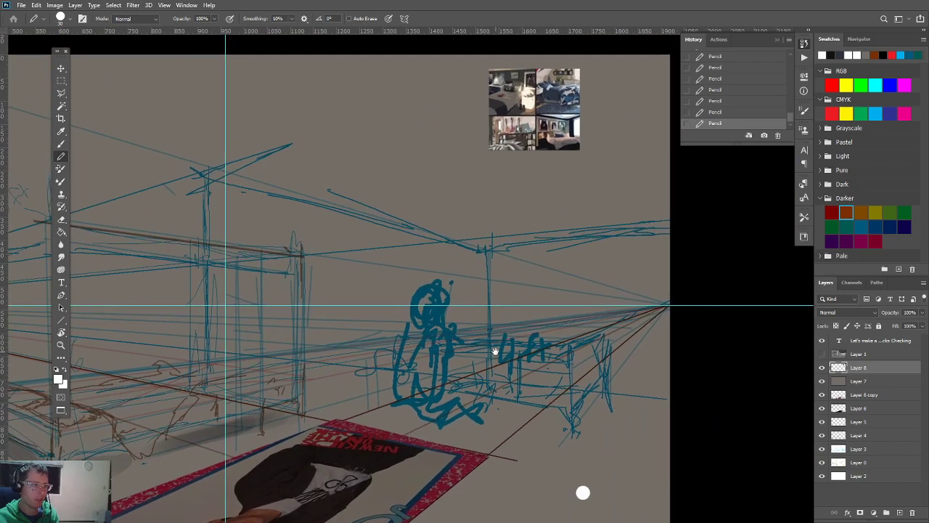
pyautogui.hotkey('ctrl', 'z')
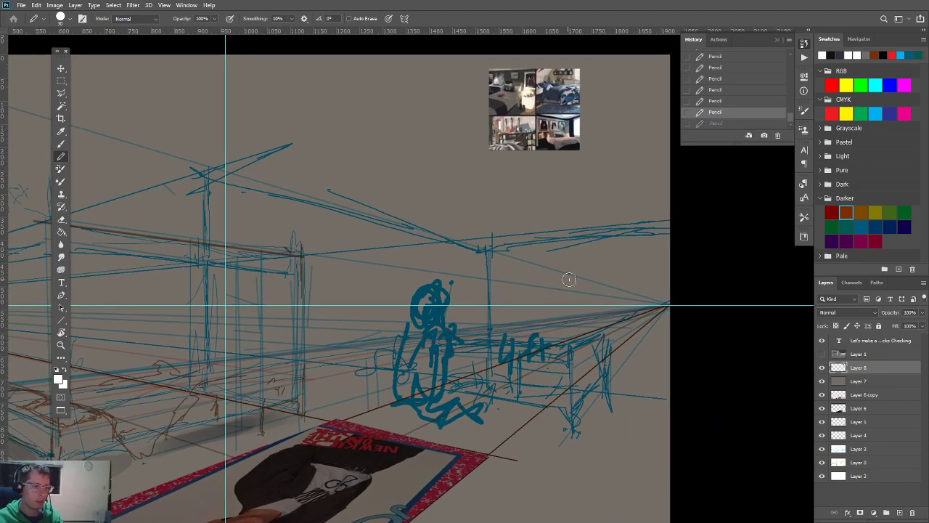
# Step: Paint soft white Pencil strokes for a window on the right wall, try 50% opacity, and restore 100%
pyautogui.moveTo(571, 277)
pyautogui.mouseDown()
pyautogui.moveTo(577, 308)
pyautogui.moveTo(562, 282)
pyautogui.mouseUp()
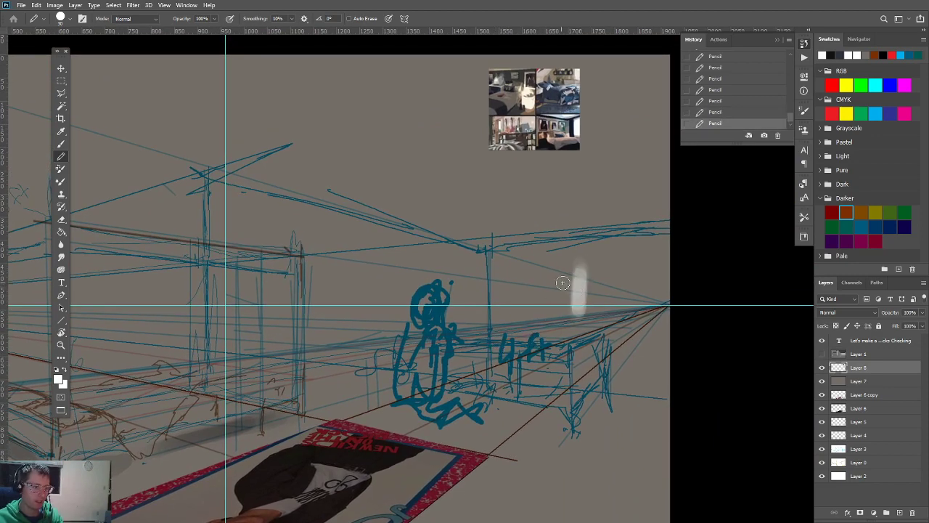
pyautogui.press('5')
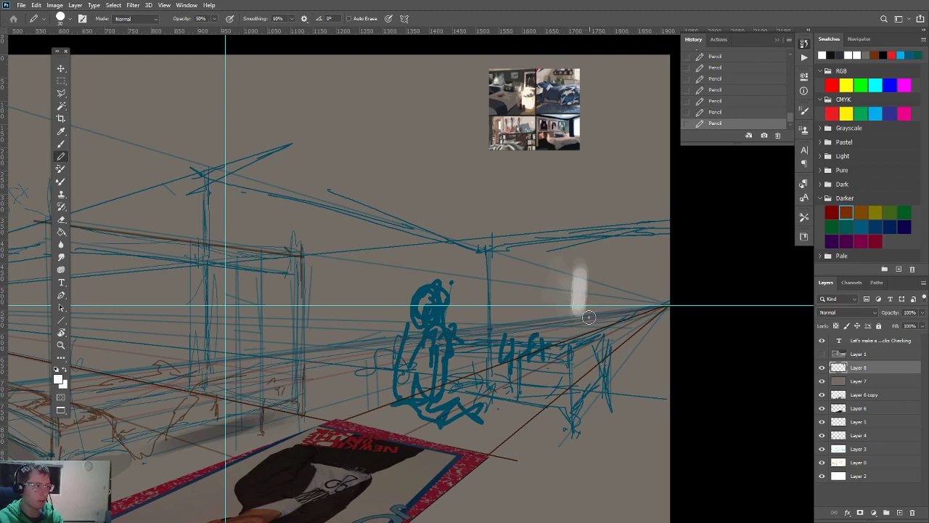
pyautogui.press('0')
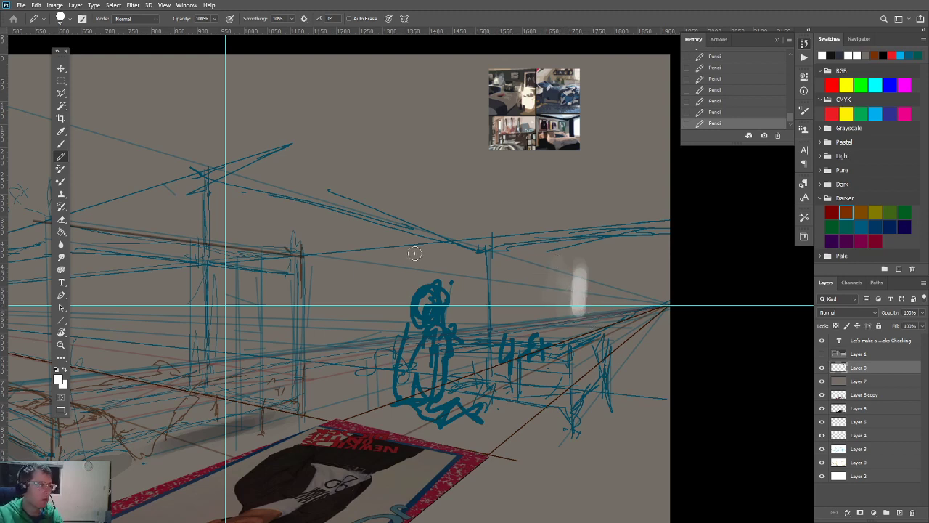
# Step: Switch to the Brush tool, set its flow to 59%, and paint a white line along the window's lower edge
pyautogui.hotkey('shift', 'b')
pyautogui.hotkey('shift', 'b')
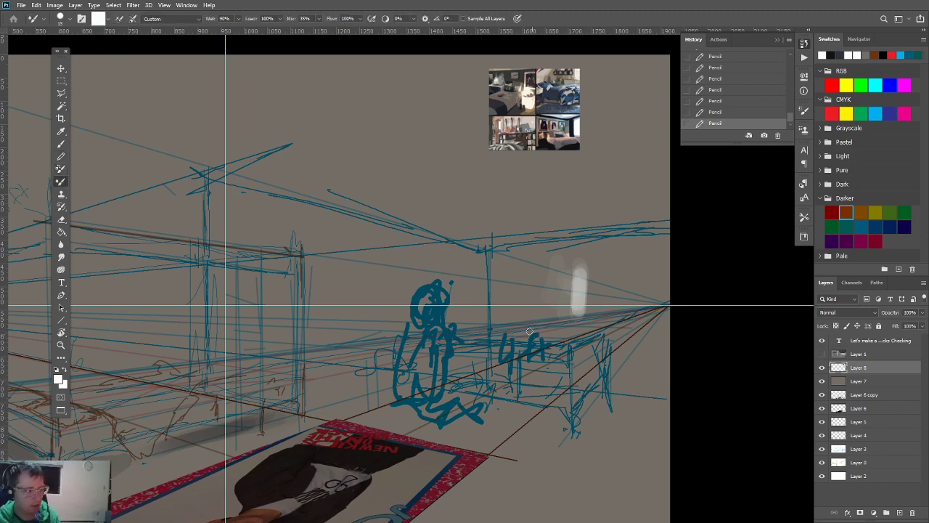
pyautogui.hotkey('shift', 'b')
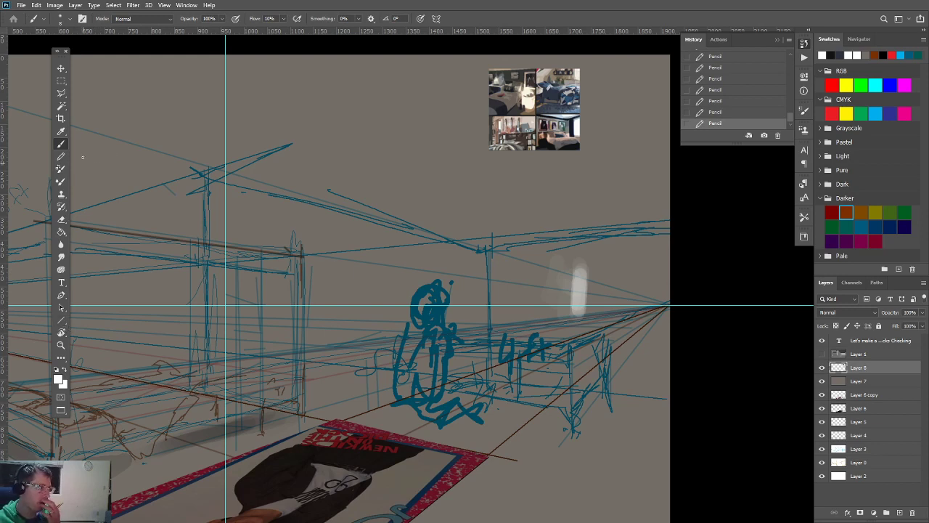
pyautogui.moveTo(257, 19); pyautogui.dragTo(280, 25)
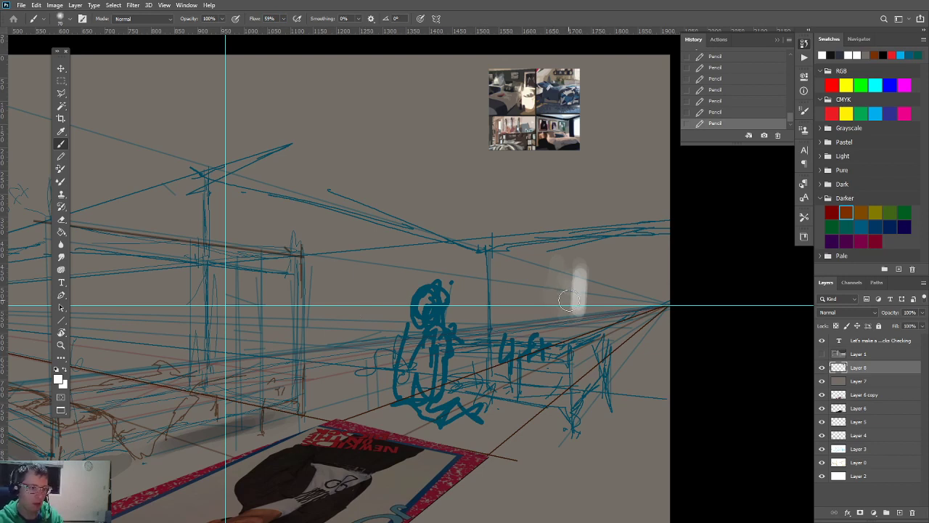
pyautogui.moveTo(546, 322)
pyautogui.mouseDown()
pyautogui.moveTo(558, 323)
pyautogui.moveTo(528, 320)
pyautogui.moveTo(568, 325)
pyautogui.mouseUp()
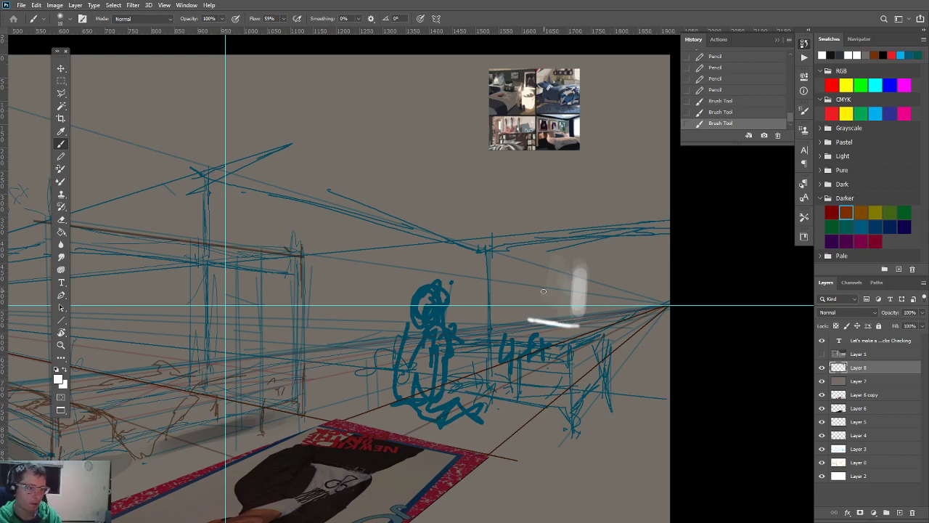
# Step: Choose the Hard Round Pressure Opacity and Flow brush and go over the window's lower edge in white
pyautogui.rightClick(544, 291)
pyautogui.scroll(-4, 597, 414)
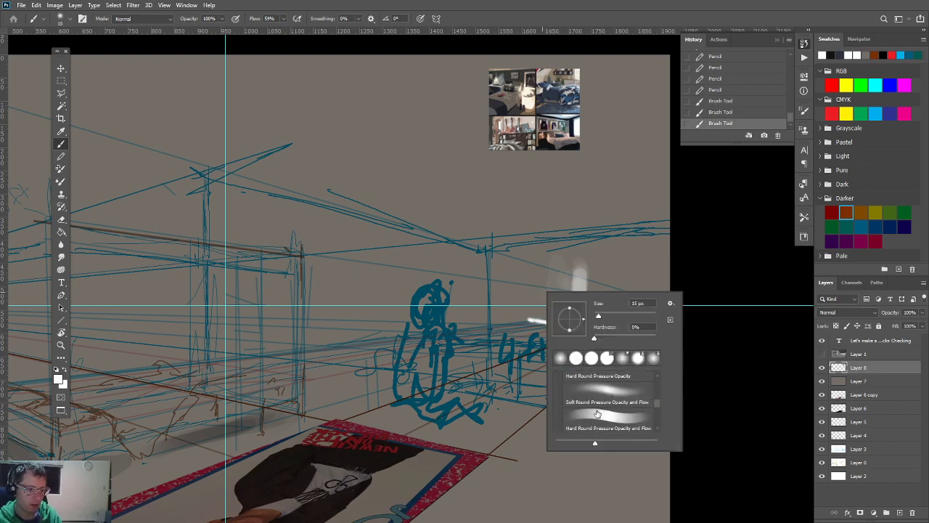
pyautogui.scroll(-3, 598, 410)
pyautogui.click(608, 382)
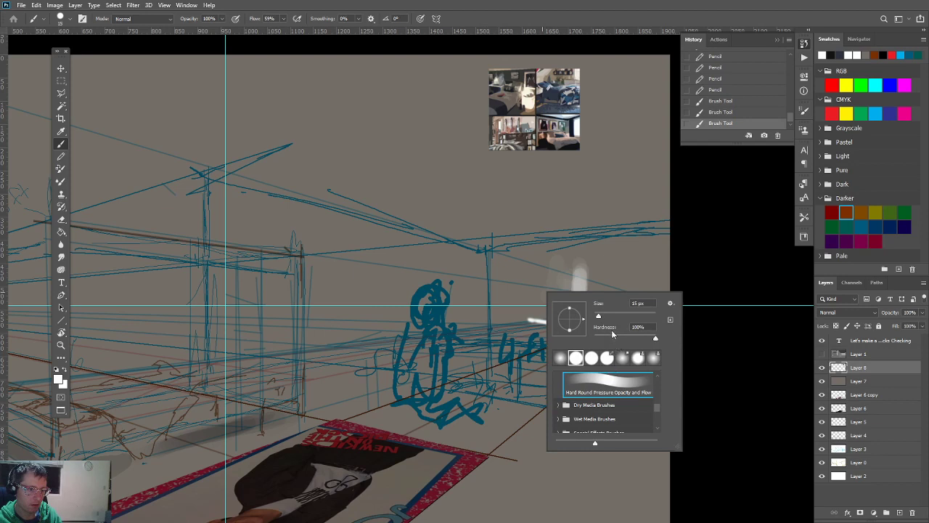
pyautogui.click(713, 404)
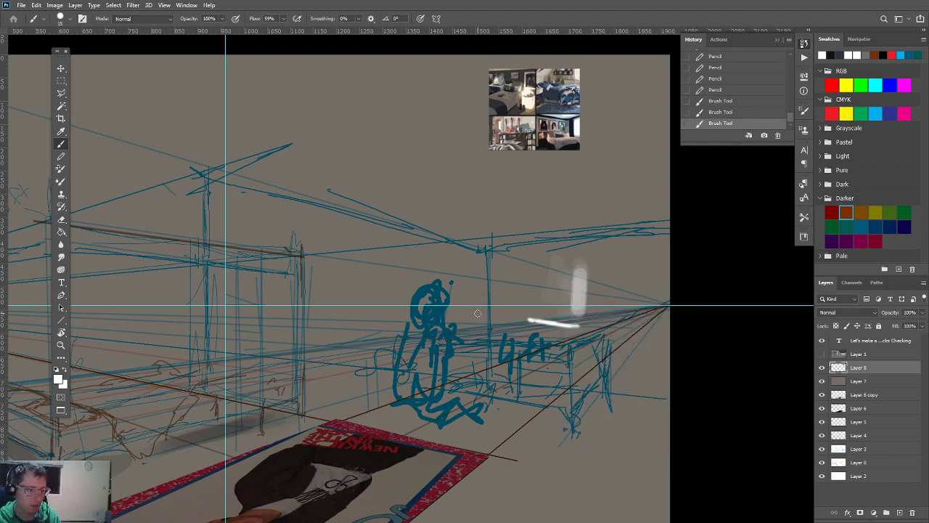
pyautogui.moveTo(530, 319)
pyautogui.mouseDown()
pyautogui.moveTo(578, 324)
pyautogui.moveTo(539, 320)
pyautogui.moveTo(578, 326)
pyautogui.moveTo(542, 320)
pyautogui.mouseUp()
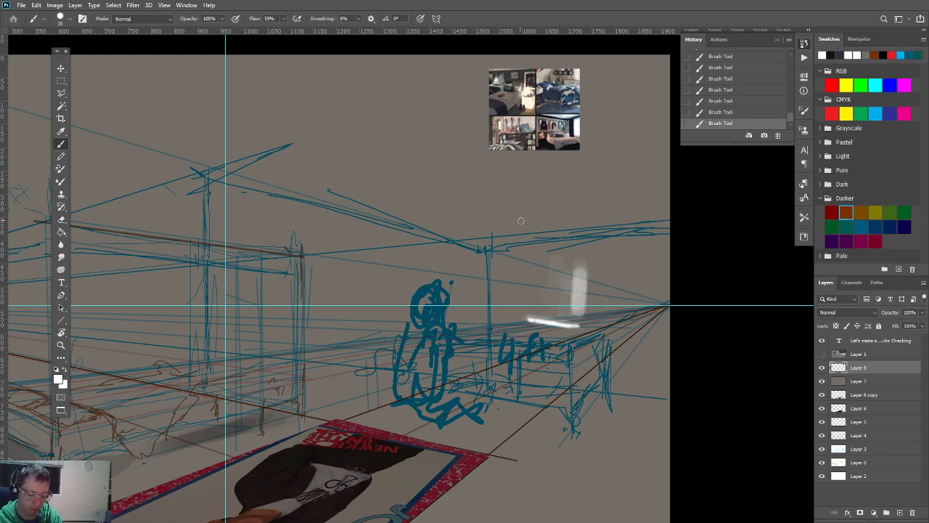
# Step: Set the brush flow to 100% and paint the window's square outline with loose white strokes inside it
pyautogui.hotkey('shift', '0')
pyautogui.moveTo(577, 312)
pyautogui.mouseDown()
pyautogui.moveTo(572, 289)
pyautogui.moveTo(563, 318)
pyautogui.mouseUp()
pyautogui.moveTo(554, 280)
pyautogui.mouseDown()
pyautogui.moveTo(578, 324)
pyautogui.moveTo(517, 318)
pyautogui.moveTo(574, 322)
pyautogui.moveTo(564, 320)
pyautogui.moveTo(557, 290)
pyautogui.moveTo(573, 274)
pyautogui.moveTo(582, 333)
pyautogui.moveTo(580, 289)
pyautogui.moveTo(526, 274)
pyautogui.moveTo(575, 286)
pyautogui.moveTo(561, 284)
pyautogui.moveTo(580, 265)
pyautogui.moveTo(533, 271)
pyautogui.moveTo(585, 262)
pyautogui.moveTo(527, 267)
pyautogui.mouseUp()
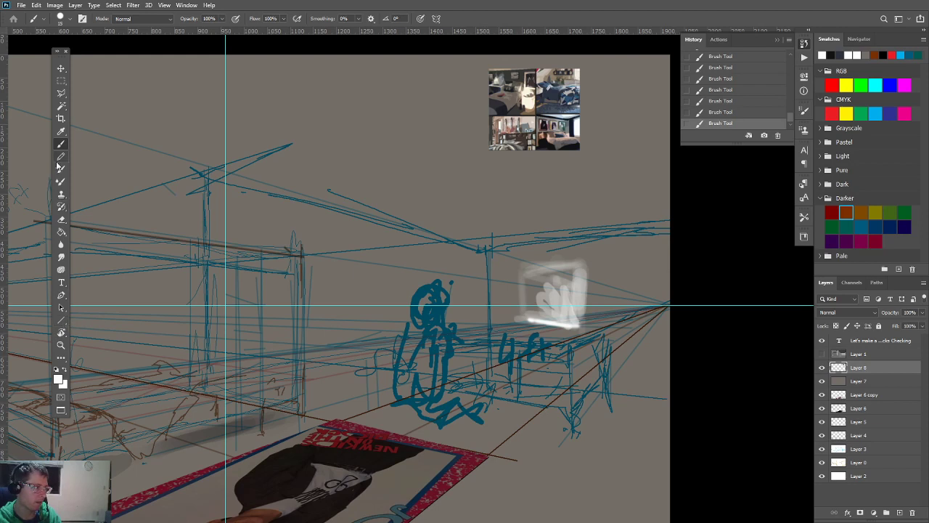
# Step: Choose the Hard Round Pressure Opacity brush and add a white dab and further strokes inside the window
pyautogui.rightClick(281, 235)
pyautogui.scroll(-3, 332, 333)
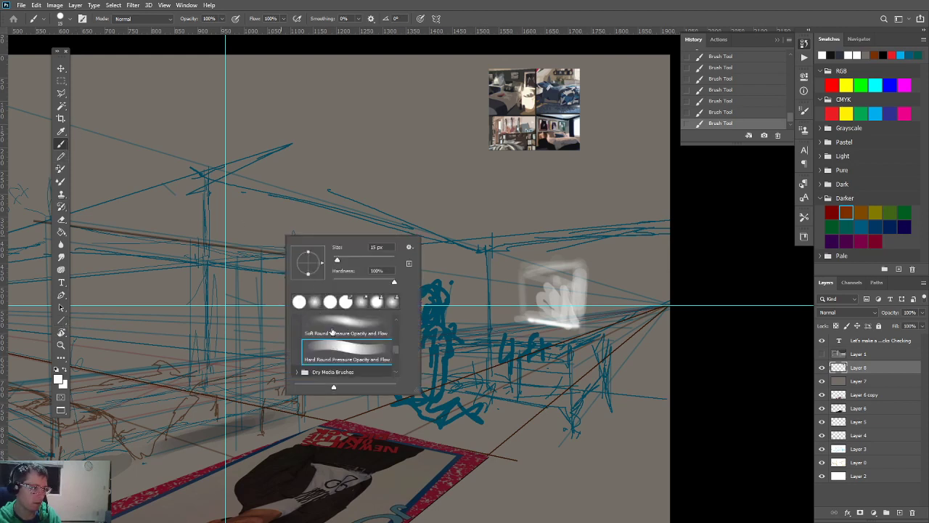
pyautogui.click(349, 349)
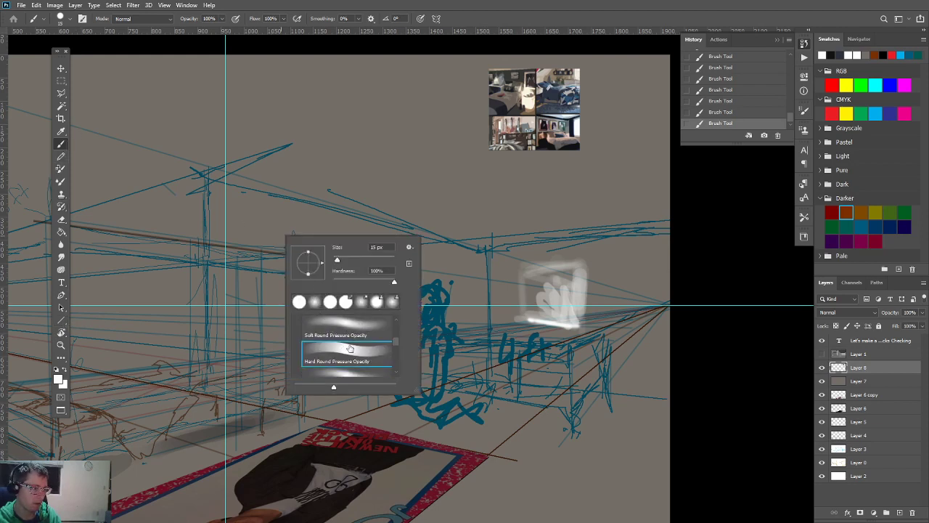
pyautogui.click(550, 285)
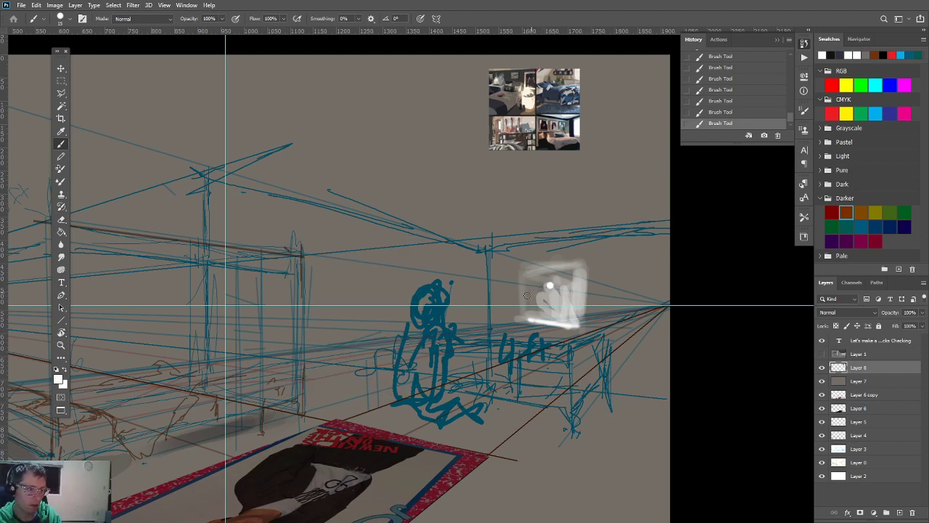
pyautogui.moveTo(527, 295)
pyautogui.mouseDown()
pyautogui.moveTo(536, 274)
pyautogui.moveTo(569, 292)
pyautogui.moveTo(565, 270)
pyautogui.moveTo(575, 270)
pyautogui.moveTo(542, 285)
pyautogui.mouseUp()
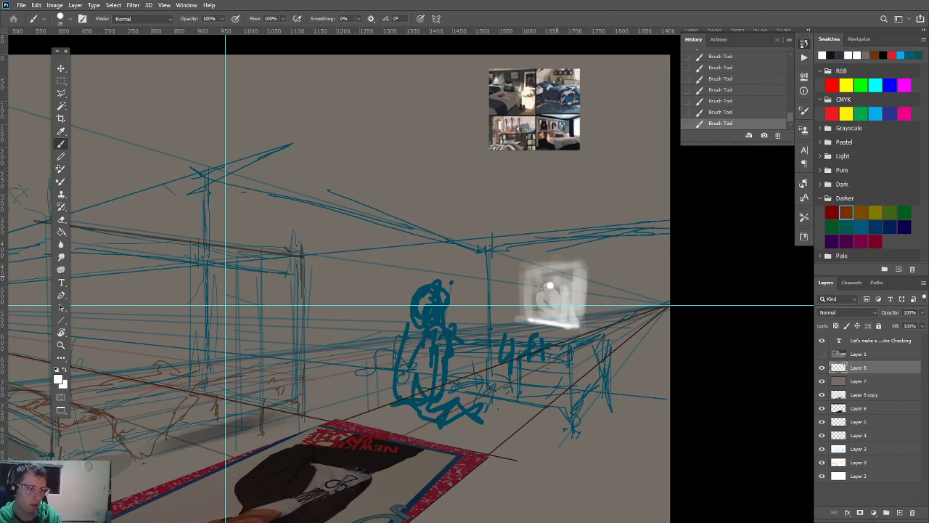
# Step: Choose the Hard Round brush from the General Brushes and block in the window with solid white
pyautogui.rightClick(470, 291)
pyautogui.click(498, 357)
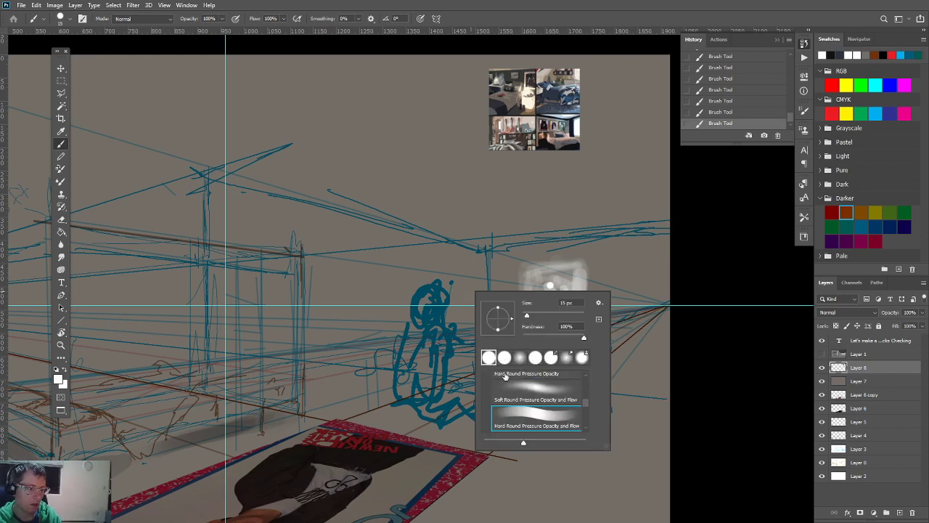
pyautogui.scroll(5, 508, 385)
pyautogui.click(527, 429)
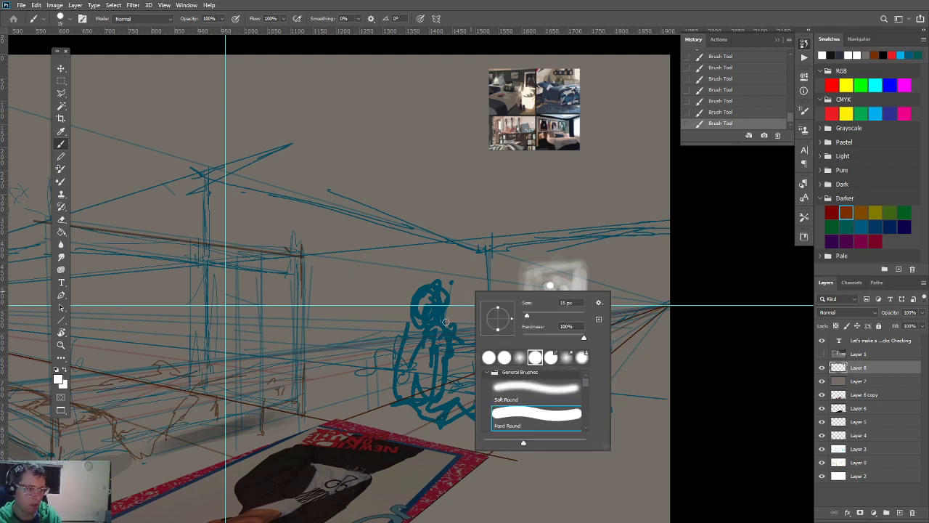
pyautogui.press('Return')
pyautogui.moveTo(548, 302)
pyautogui.mouseDown()
pyautogui.moveTo(543, 270)
pyautogui.moveTo(530, 308)
pyautogui.moveTo(551, 276)
pyautogui.moveTo(541, 282)
pyautogui.moveTo(572, 314)
pyautogui.moveTo(559, 285)
pyautogui.moveTo(559, 296)
pyautogui.mouseUp()
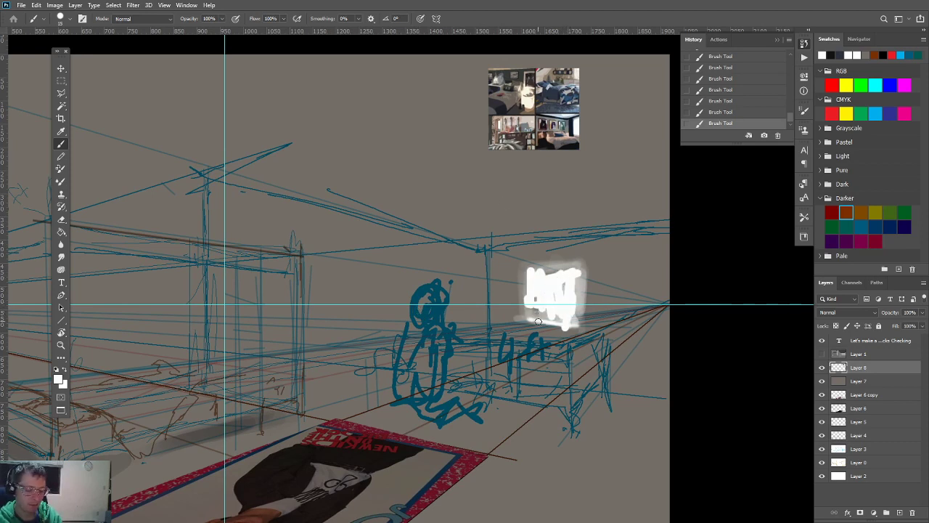
# Step: Fill the window's remaining gaps with white at 30% and then 80% opacity, and add a band across its top
pyautogui.press('3')
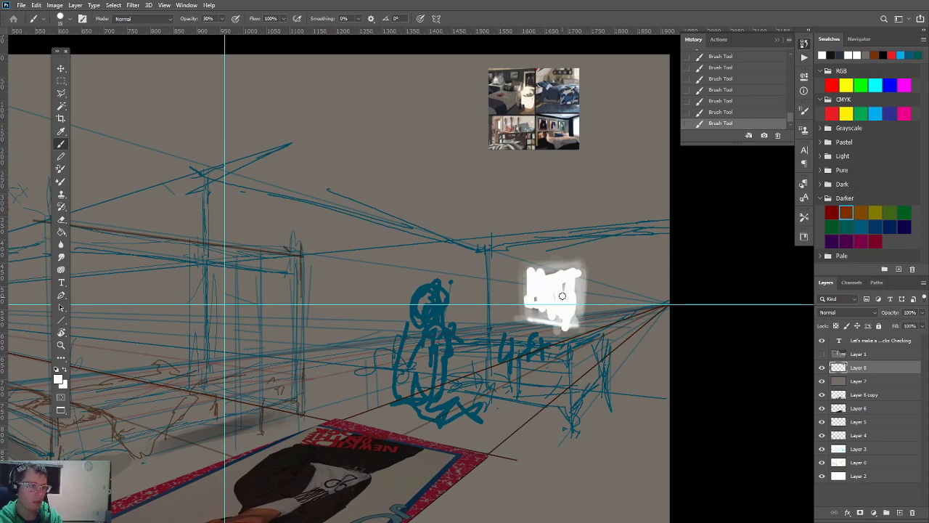
pyautogui.moveTo(556, 293)
pyautogui.mouseDown()
pyautogui.moveTo(565, 320)
pyautogui.moveTo(537, 303)
pyautogui.moveTo(572, 271)
pyautogui.moveTo(530, 275)
pyautogui.moveTo(576, 269)
pyautogui.moveTo(532, 272)
pyautogui.moveTo(532, 284)
pyautogui.moveTo(526, 278)
pyautogui.moveTo(532, 304)
pyautogui.moveTo(575, 275)
pyautogui.moveTo(578, 323)
pyautogui.moveTo(563, 287)
pyautogui.mouseUp()
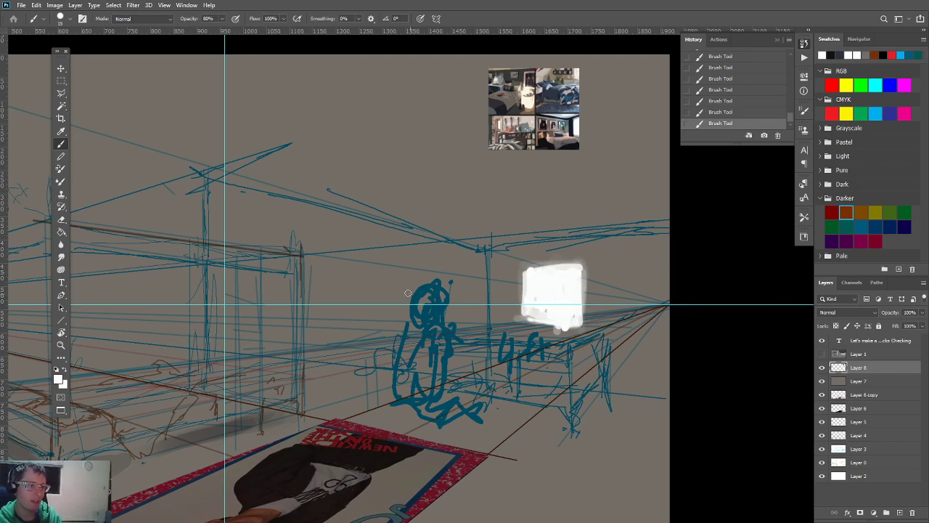
pyautogui.moveTo(396, 312); pyautogui.dragTo(434, 352)
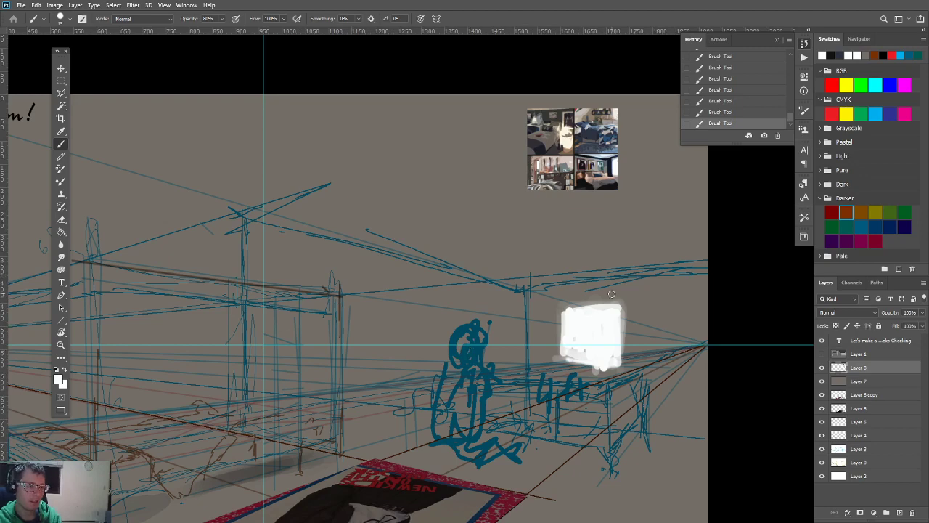
pyautogui.moveTo(612, 293)
pyautogui.mouseDown()
pyautogui.moveTo(576, 291)
pyautogui.moveTo(617, 288)
pyautogui.moveTo(598, 295)
pyautogui.moveTo(611, 311)
pyautogui.moveTo(558, 304)
pyautogui.mouseUp()
# Step: Sample near-black from the reference photos and paint dark shadow strokes beneath the bed's lower edges
pyautogui.moveTo(534, 413)
pyautogui.mouseDown()
pyautogui.moveTo(594, 341)
pyautogui.moveTo(689, 267)
pyautogui.mouseUp()
pyautogui.moveTo(519, 323); pyautogui.dragTo(451, 440)
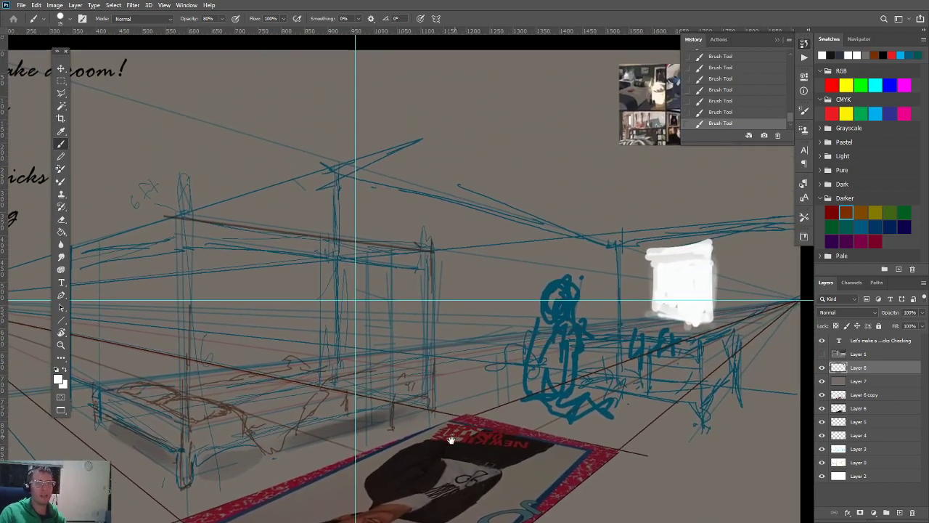
pyautogui.moveTo(638, 289); pyautogui.dragTo(507, 438)
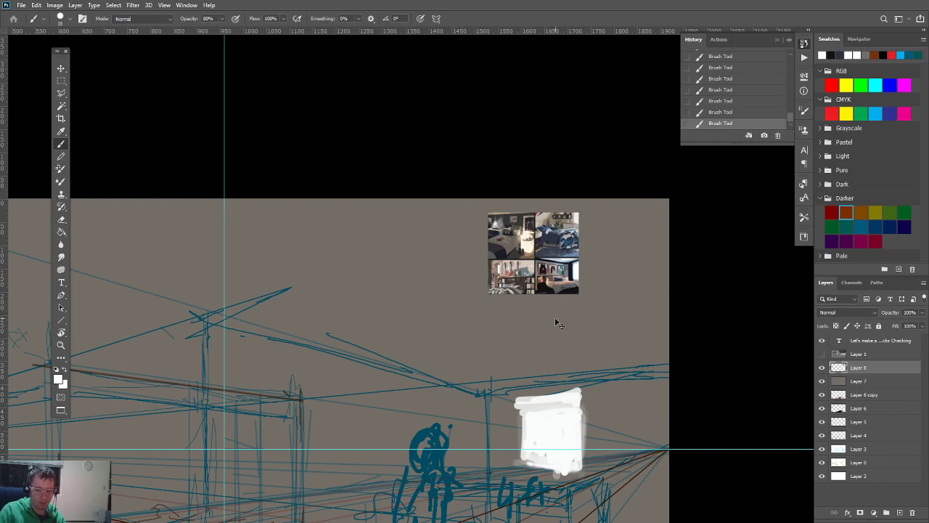
pyautogui.keyDown('alt'); pyautogui.click(546, 289); pyautogui.keyUp('alt')
pyautogui.moveTo(370, 392); pyautogui.dragTo(701, 212)
pyautogui.moveTo(398, 425)
pyautogui.mouseDown()
pyautogui.moveTo(335, 379)
pyautogui.moveTo(325, 383)
pyautogui.moveTo(332, 392)
pyautogui.mouseUp()
pyautogui.moveTo(638, 374)
pyautogui.mouseDown()
pyautogui.moveTo(521, 398)
pyautogui.moveTo(417, 436)
pyautogui.mouseUp()
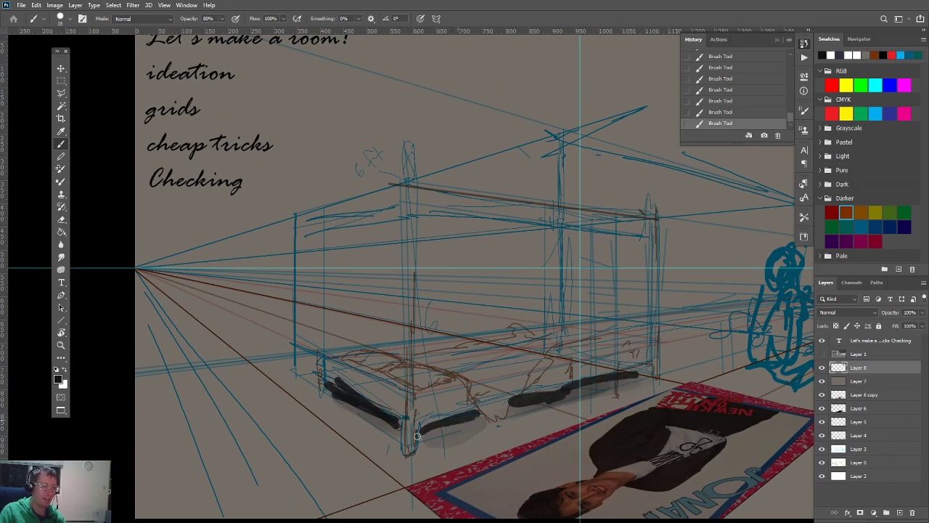
# Step: Sample a dark grey from the bedroom reference photos and block in the lower bed's two side faces above the black shadow strokes
pyautogui.scroll(-5, 410, 435)
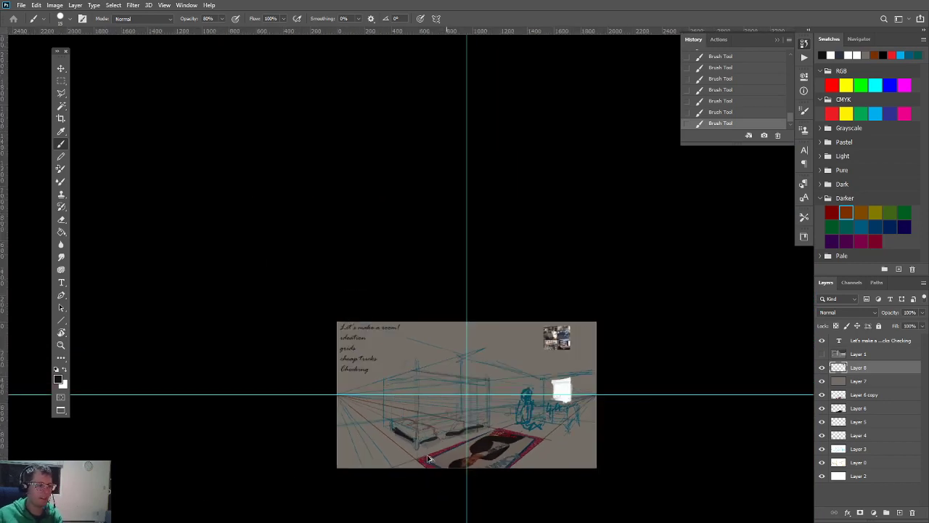
pyautogui.scroll(2, 429, 459)
pyautogui.scroll(6, 429, 459)
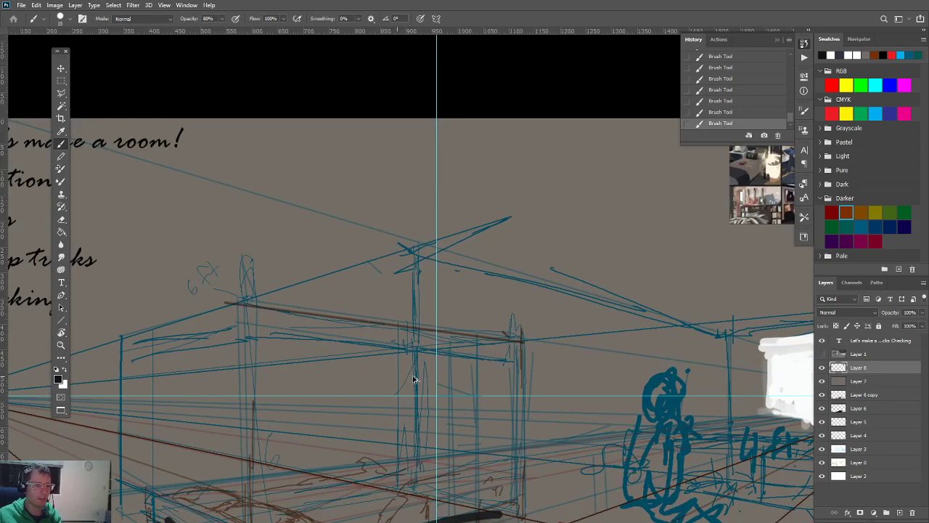
pyautogui.moveTo(551, 351); pyautogui.dragTo(270, 394)
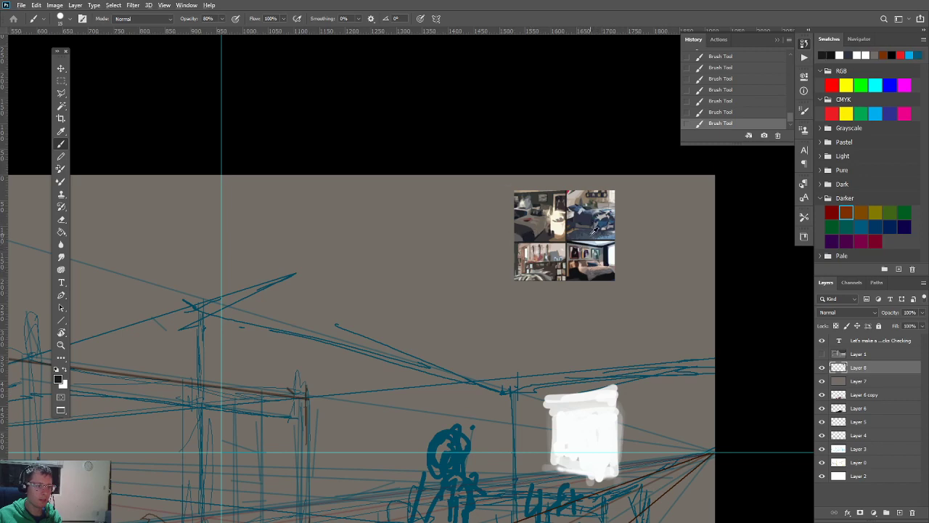
pyautogui.moveTo(520, 258); pyautogui.dragTo(507, 121)
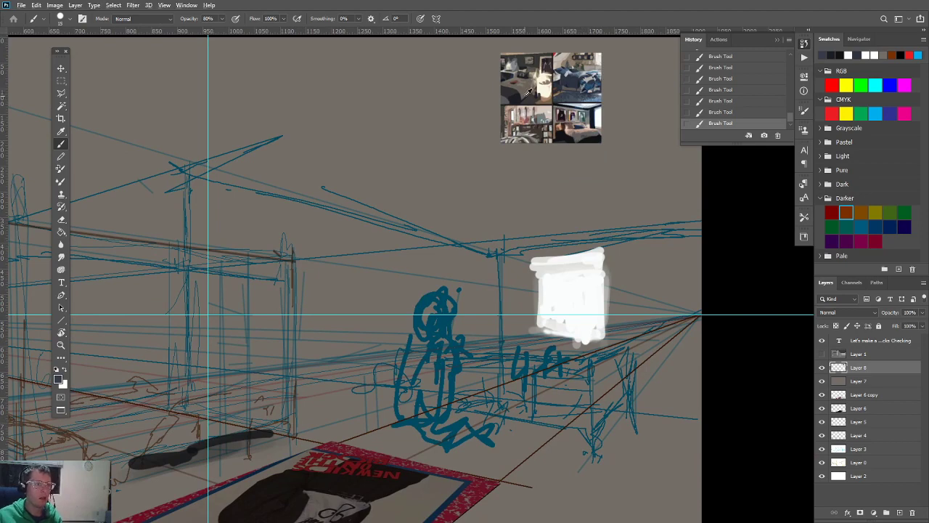
pyautogui.moveTo(403, 174)
pyautogui.mouseDown()
pyautogui.moveTo(535, 77)
pyautogui.moveTo(540, 84)
pyautogui.mouseUp()
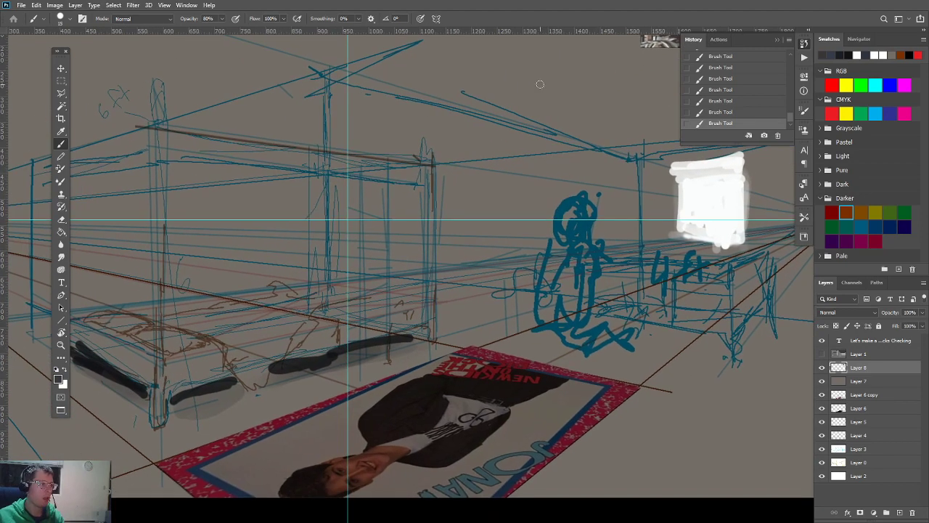
pyautogui.moveTo(367, 317); pyautogui.dragTo(346, 325)
pyautogui.moveTo(420, 319); pyautogui.dragTo(214, 361)
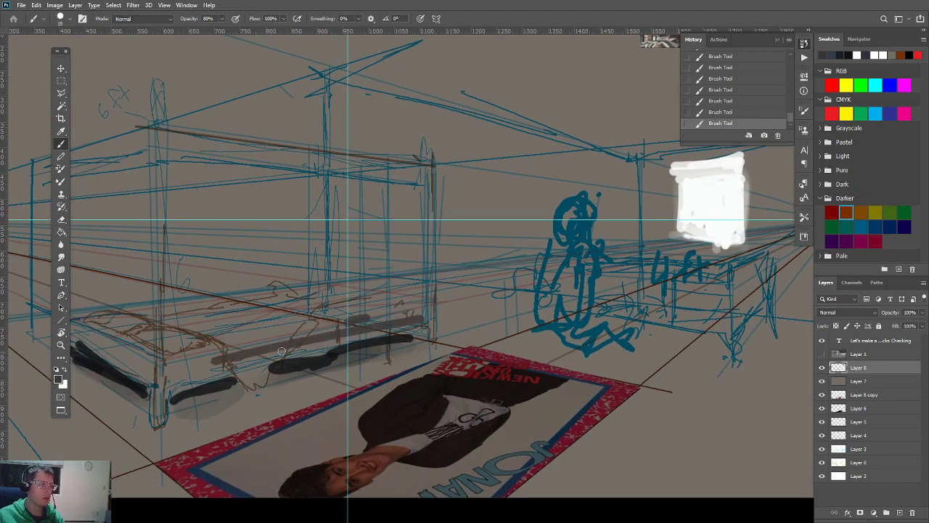
pyautogui.moveTo(362, 335)
pyautogui.mouseDown()
pyautogui.moveTo(325, 343)
pyautogui.moveTo(394, 316)
pyautogui.moveTo(196, 376)
pyautogui.moveTo(322, 347)
pyautogui.moveTo(206, 367)
pyautogui.moveTo(153, 367)
pyautogui.moveTo(117, 343)
pyautogui.moveTo(145, 366)
pyautogui.moveTo(113, 350)
pyautogui.moveTo(152, 378)
pyautogui.moveTo(149, 370)
pyautogui.moveTo(174, 381)
pyautogui.mouseUp()
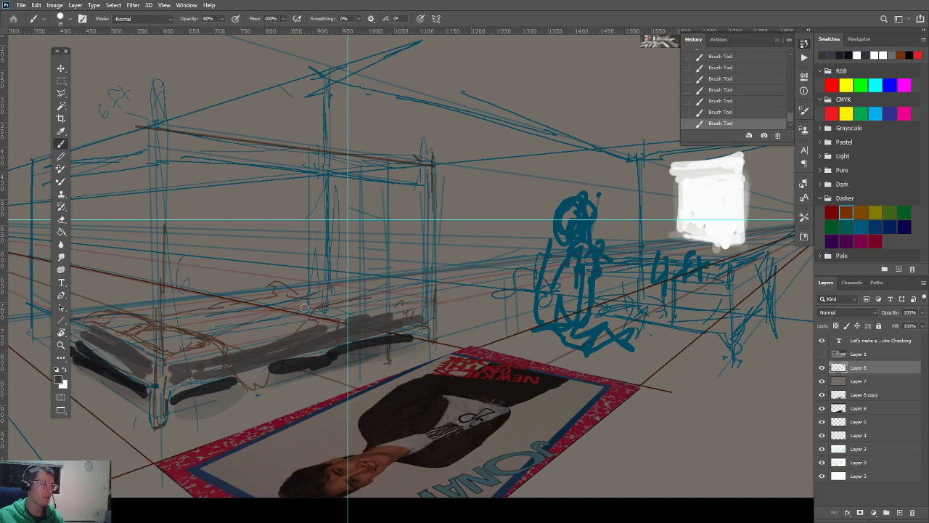
# Step: Sample a light peach tone from the reference photos and paint the bunk's far corner post and long upper rail
pyautogui.moveTo(630, 310); pyautogui.dragTo(590, 252)
pyautogui.scroll(2, 590, 251)
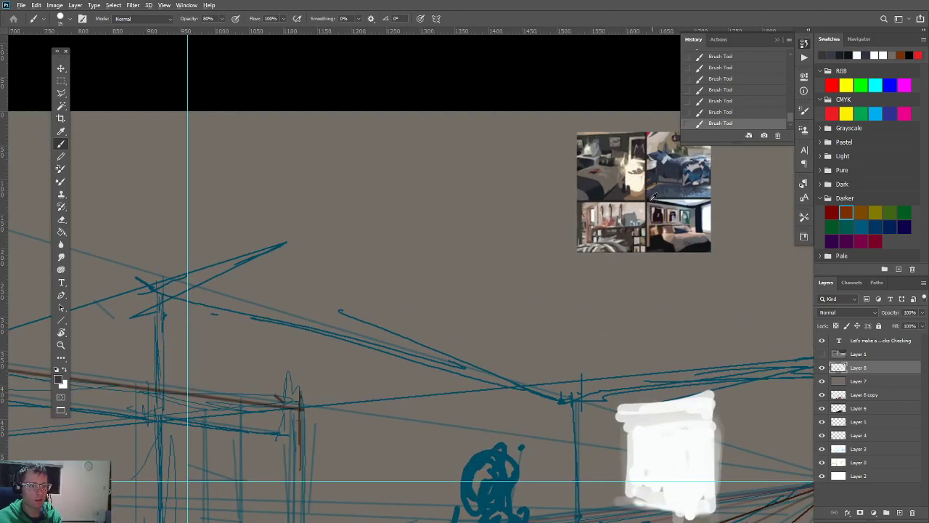
pyautogui.keyDown('alt'); pyautogui.click(588, 224); pyautogui.keyUp('alt')
pyautogui.moveTo(396, 331); pyautogui.dragTo(588, 203)
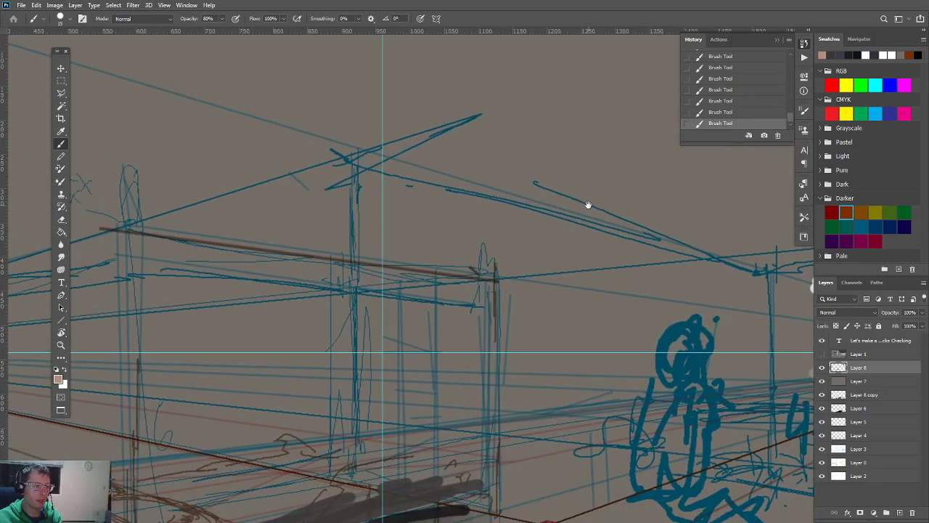
pyautogui.moveTo(495, 510)
pyautogui.mouseDown()
pyautogui.moveTo(486, 289)
pyautogui.moveTo(497, 377)
pyautogui.mouseUp()
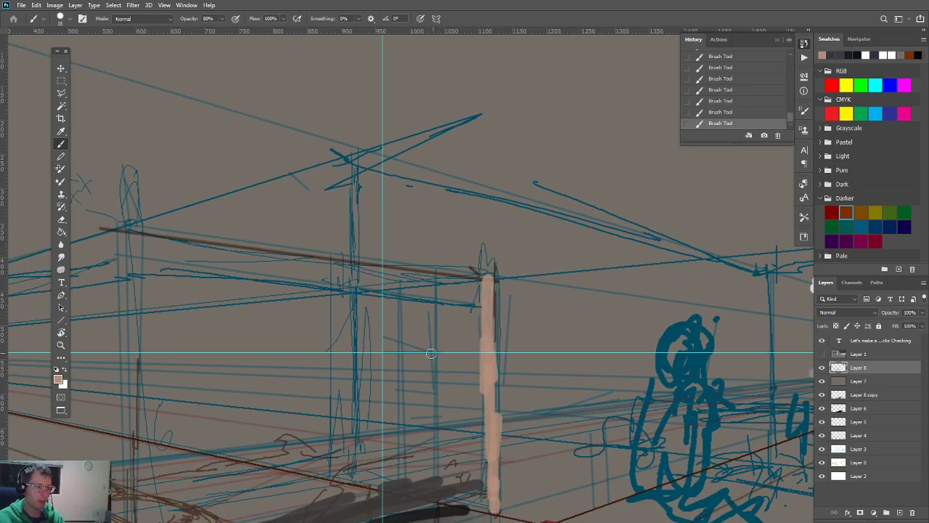
pyautogui.moveTo(471, 298)
pyautogui.mouseDown()
pyautogui.moveTo(146, 257)
pyautogui.moveTo(317, 267)
pyautogui.mouseUp()
# Step: Paint two thin vertical ladder rails from the long upper rail down to the lower bed, undoing and repainting misplaced strokes
pyautogui.moveTo(436, 304); pyautogui.dragTo(434, 448)
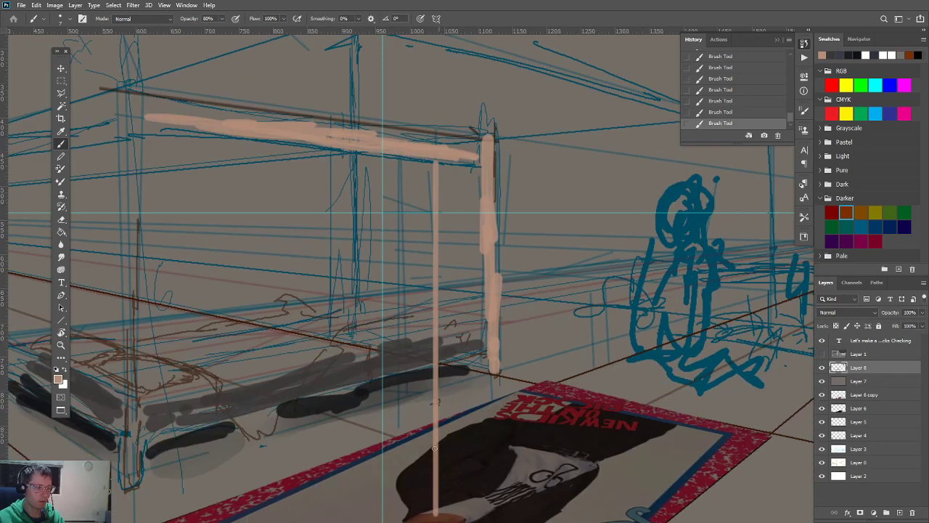
pyautogui.hotkey('ctrl', 'z')
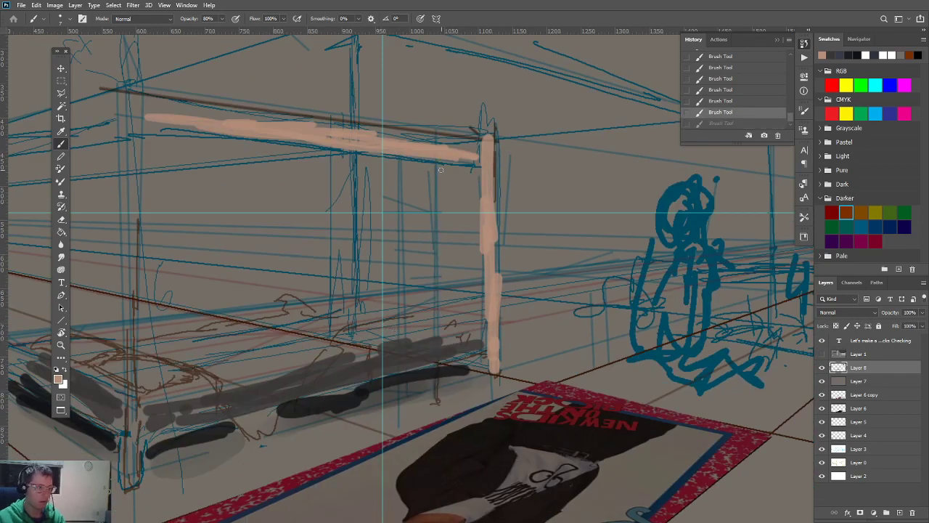
pyautogui.moveTo(433, 156); pyautogui.dragTo(433, 363)
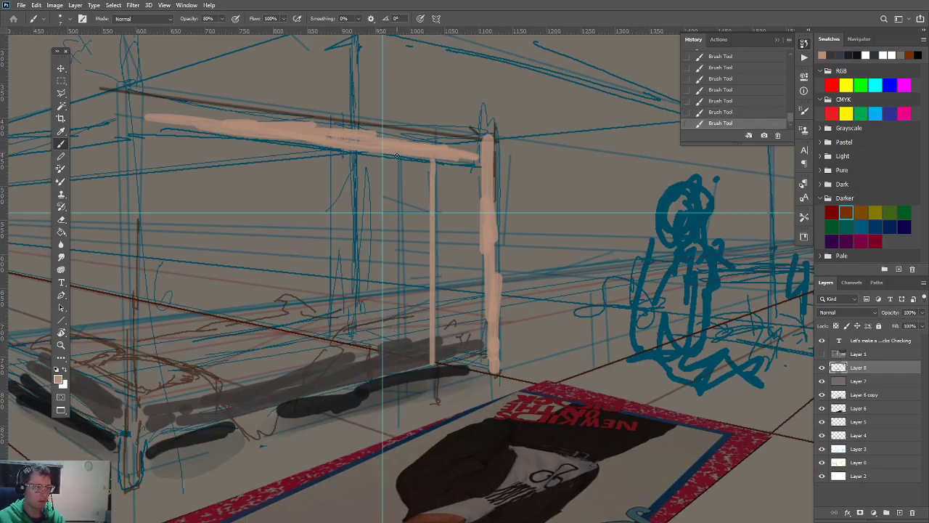
pyautogui.moveTo(397, 156); pyautogui.dragTo(398, 353)
pyautogui.hotkey('ctrl', 'z')
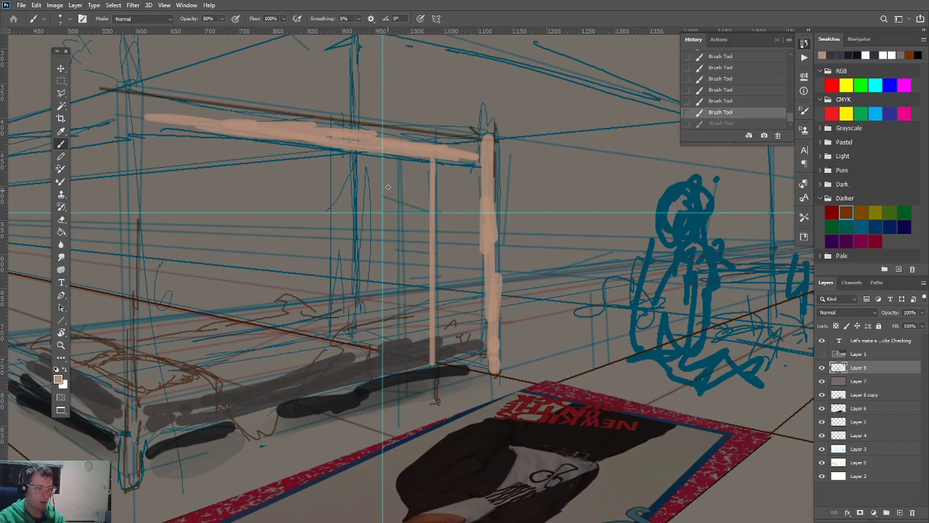
pyautogui.moveTo(398, 158); pyautogui.dragTo(409, 337)
# Step: Enlarge the brush and paint the bunk's near corner post, short upper rail and outer post in peach
pyautogui.moveTo(345, 324); pyautogui.dragTo(625, 295)
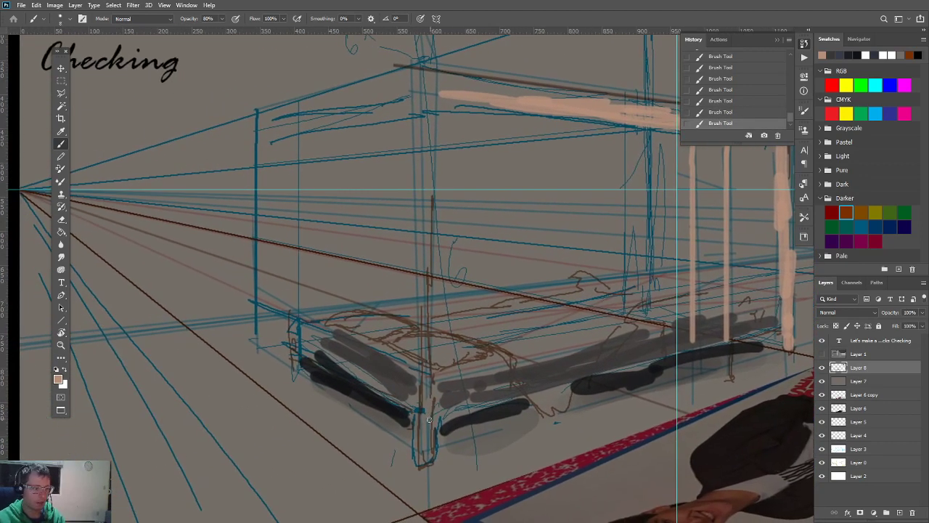
pyautogui.press(']')
pyautogui.moveTo(425, 453)
pyautogui.mouseDown()
pyautogui.moveTo(432, 123)
pyautogui.moveTo(424, 81)
pyautogui.moveTo(299, 97)
pyautogui.mouseUp()
pyautogui.hotkey('ctrl', 'z')
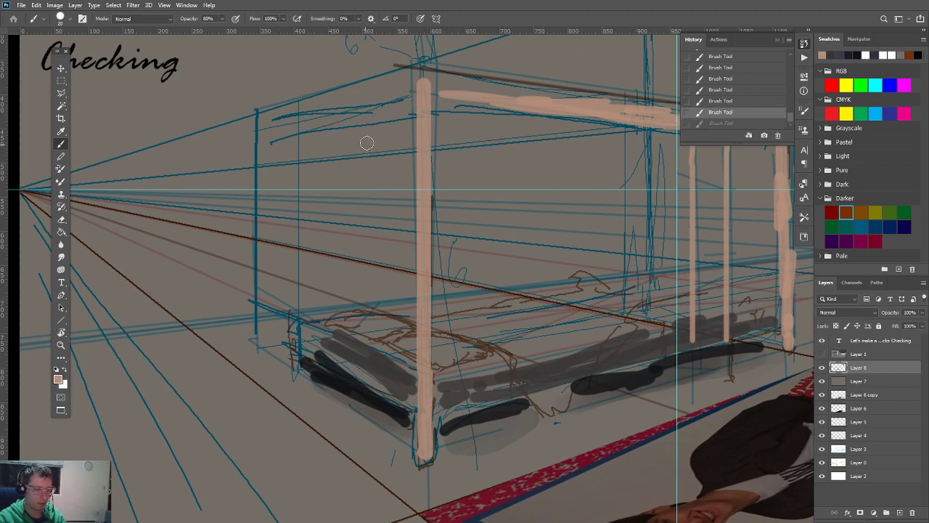
pyautogui.moveTo(410, 101)
pyautogui.mouseDown()
pyautogui.moveTo(326, 134)
pyautogui.moveTo(421, 118)
pyautogui.moveTo(304, 134)
pyautogui.moveTo(414, 109)
pyautogui.moveTo(278, 129)
pyautogui.moveTo(264, 148)
pyautogui.moveTo(303, 233)
pyautogui.mouseUp()
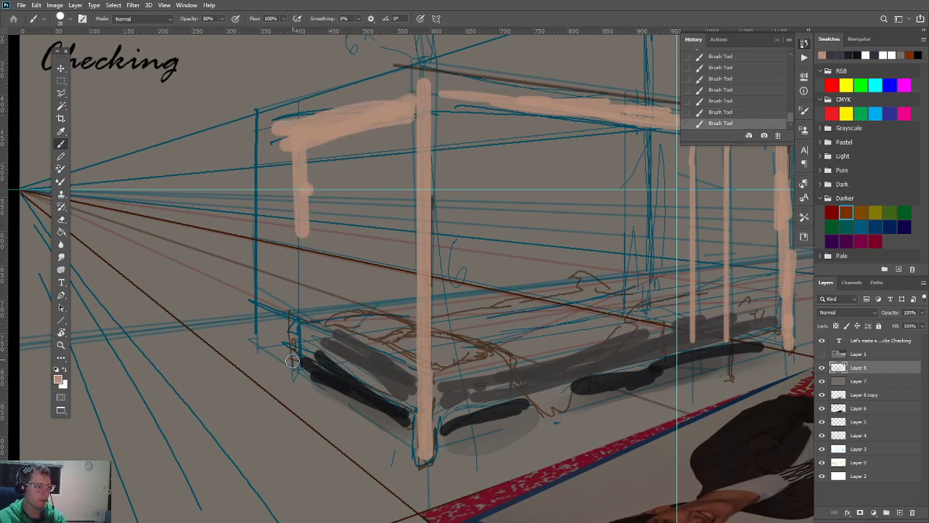
pyautogui.moveTo(293, 361); pyautogui.dragTo(297, 281)
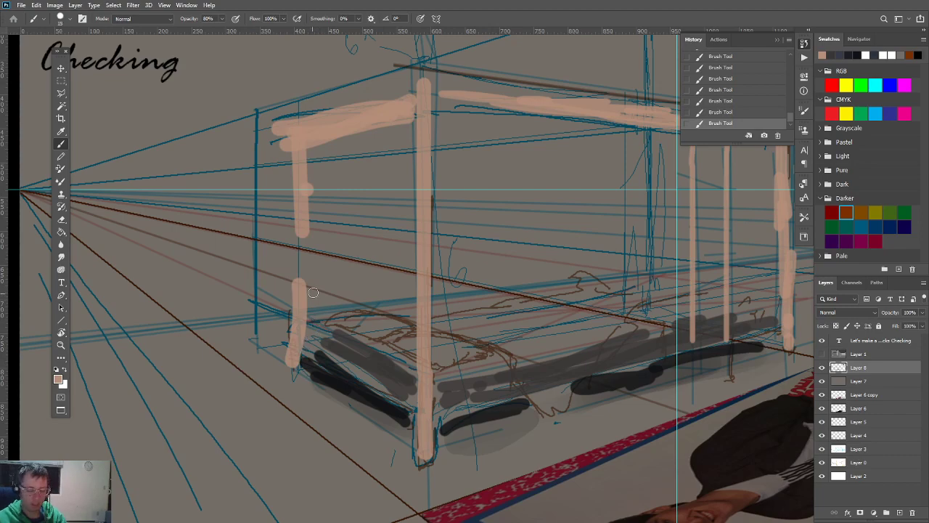
pyautogui.moveTo(295, 381); pyautogui.dragTo(293, 363)
# Step: Extend the foot of one ladder rail and paint peach rungs between the two rails from the lower bed upward
pyautogui.moveTo(485, 368)
pyautogui.mouseDown()
pyautogui.moveTo(373, 460)
pyautogui.moveTo(319, 305)
pyautogui.mouseUp()
pyautogui.moveTo(407, 294); pyautogui.dragTo(290, 334)
pyautogui.moveTo(322, 291)
pyautogui.mouseDown()
pyautogui.moveTo(257, 294)
pyautogui.moveTo(345, 305)
pyautogui.mouseUp()
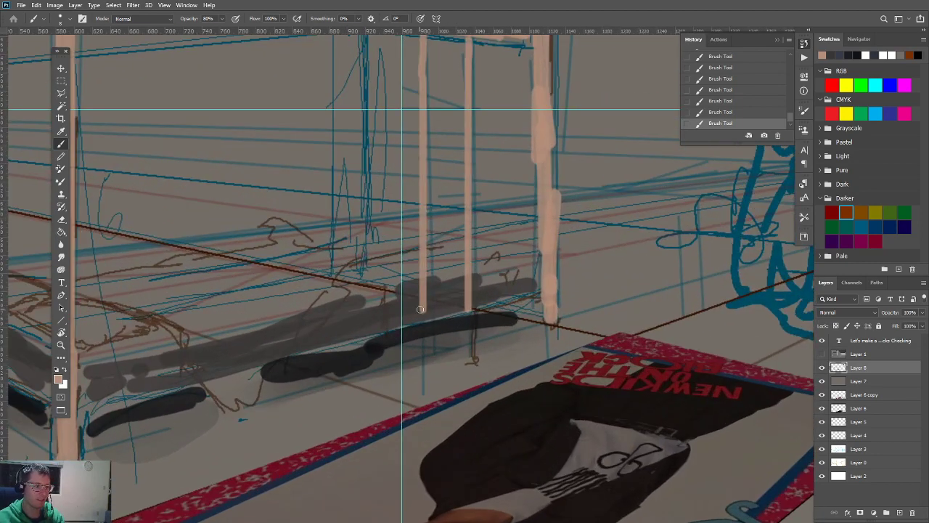
pyautogui.moveTo(420, 309); pyautogui.dragTo(426, 324)
pyautogui.moveTo(457, 288); pyautogui.dragTo(441, 289)
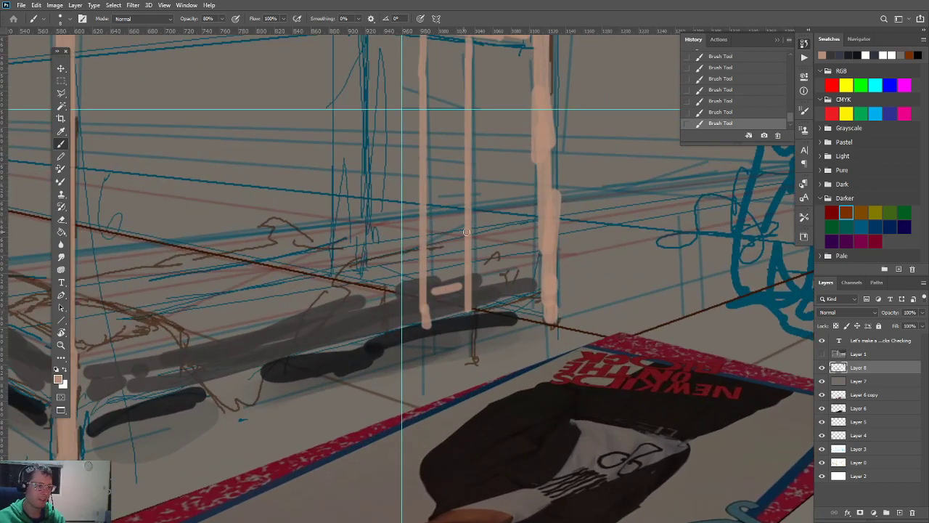
pyautogui.moveTo(466, 232); pyautogui.dragTo(407, 234)
pyautogui.moveTo(473, 263); pyautogui.dragTo(426, 264)
pyautogui.moveTo(462, 198); pyautogui.dragTo(410, 200)
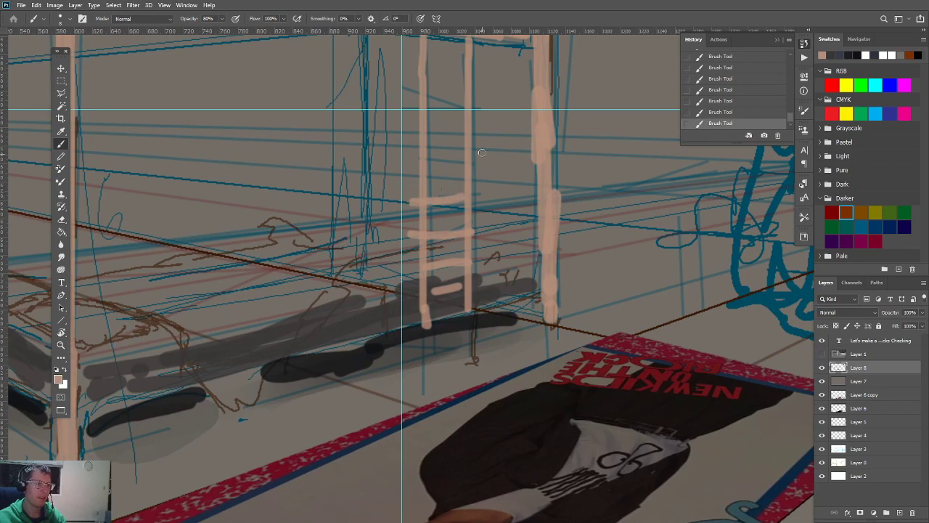
pyautogui.moveTo(481, 151); pyautogui.dragTo(429, 153)
pyautogui.moveTo(462, 116); pyautogui.dragTo(431, 118)
pyautogui.moveTo(452, 69); pyautogui.dragTo(412, 65)
# Step: Sample the near-black brown from the poster figure's hair and shade the short upper rail, lowering the brush opacity to 50%
pyautogui.scroll(-1, 403, 71)
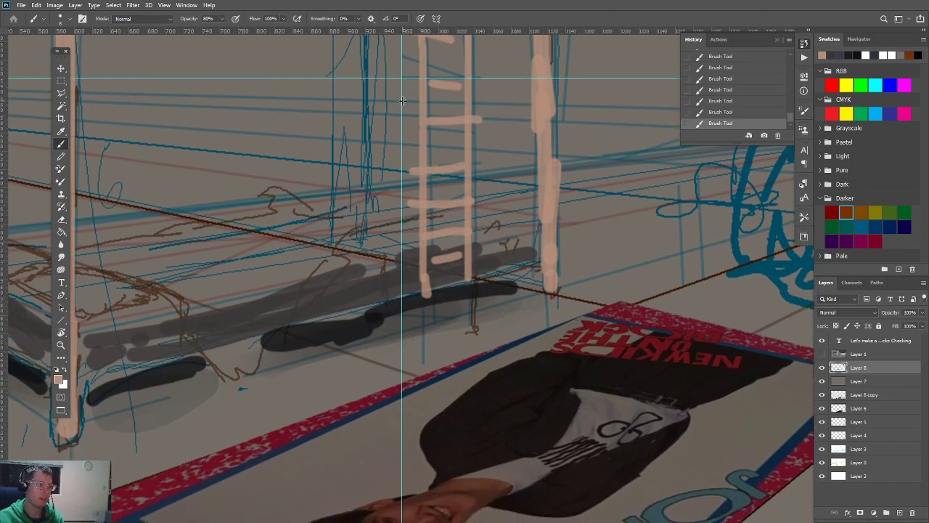
pyautogui.hotkey('ctrl', '0')
pyautogui.scroll(2, 450, 223)
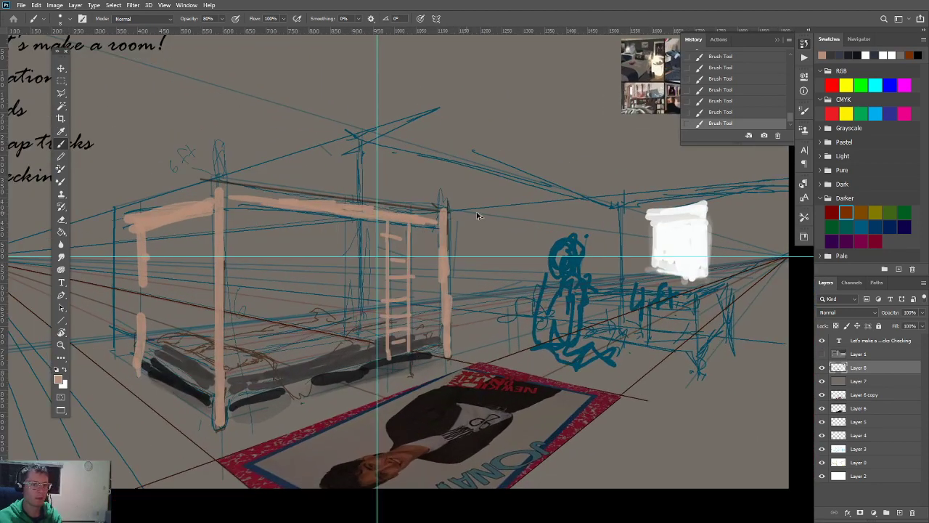
pyautogui.hscroll(-3, 638, 295)
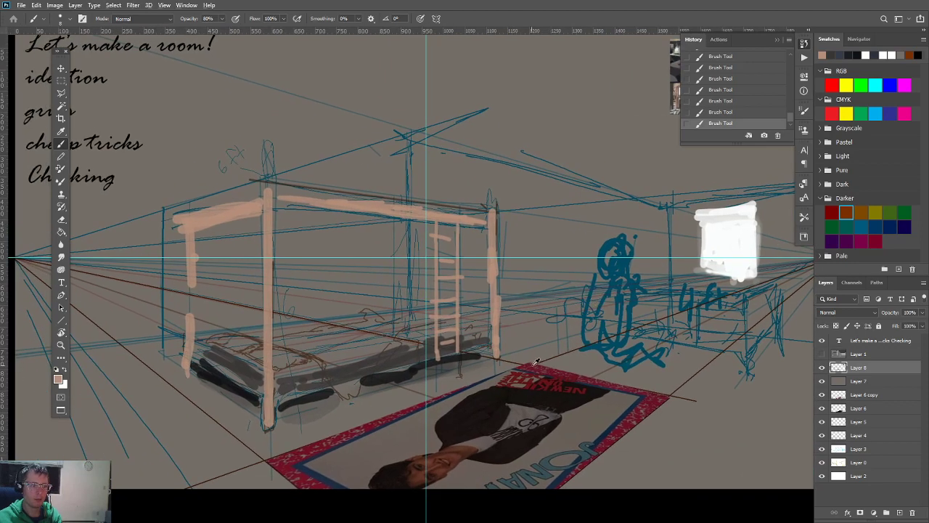
pyautogui.keyDown('alt'); pyautogui.click(454, 450); pyautogui.keyUp('alt')
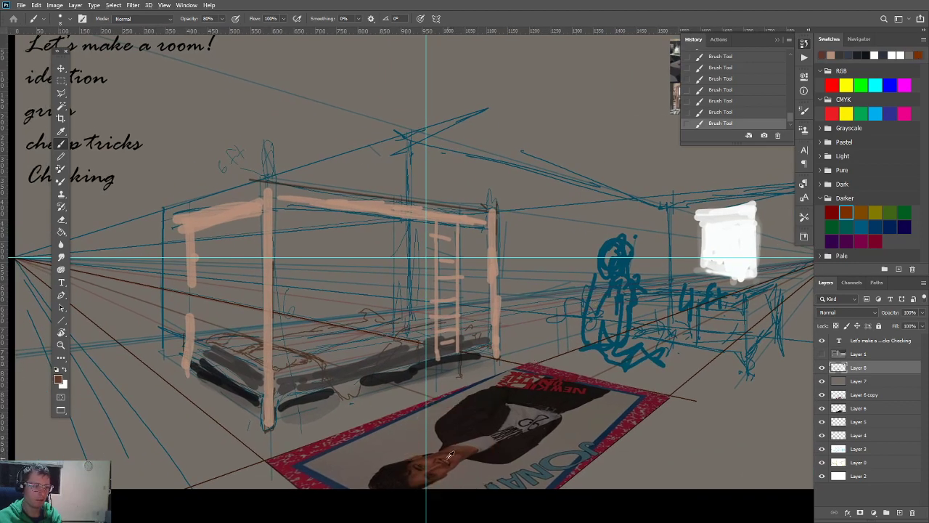
pyautogui.keyDown('alt'); pyautogui.click(402, 465); pyautogui.keyUp('alt')
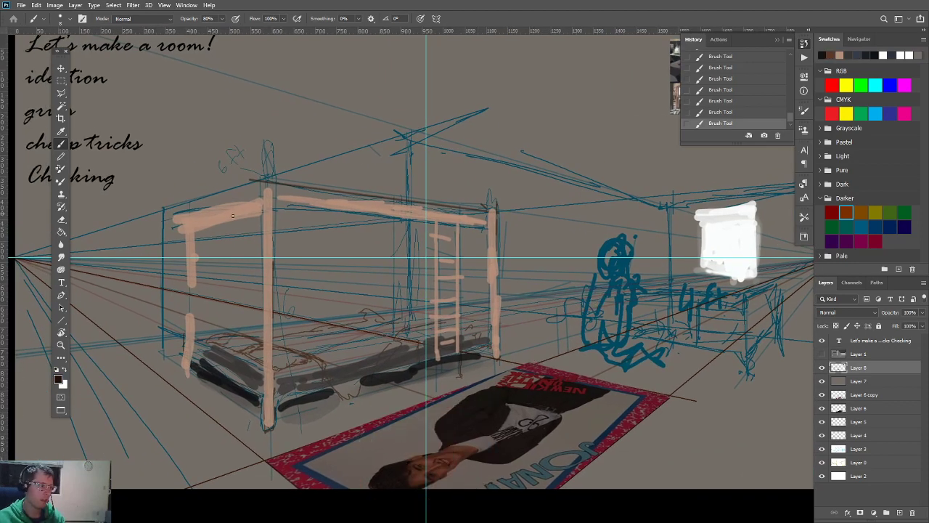
pyautogui.moveTo(269, 195)
pyautogui.mouseDown()
pyautogui.moveTo(210, 209)
pyautogui.moveTo(264, 207)
pyautogui.mouseUp()
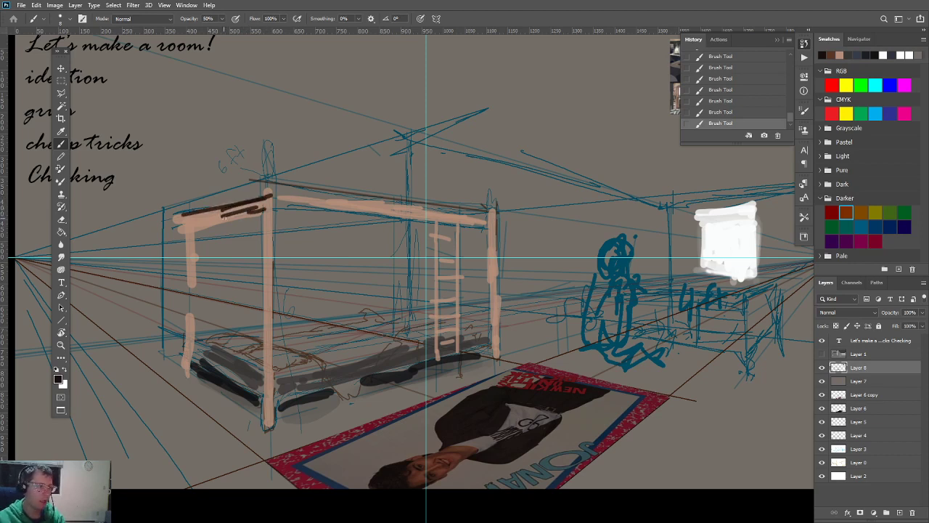
pyautogui.moveTo(258, 199); pyautogui.dragTo(200, 215)
pyautogui.moveTo(234, 211)
pyautogui.mouseDown()
pyautogui.moveTo(249, 204)
pyautogui.moveTo(194, 217)
pyautogui.moveTo(262, 204)
pyautogui.moveTo(189, 219)
pyautogui.mouseUp()
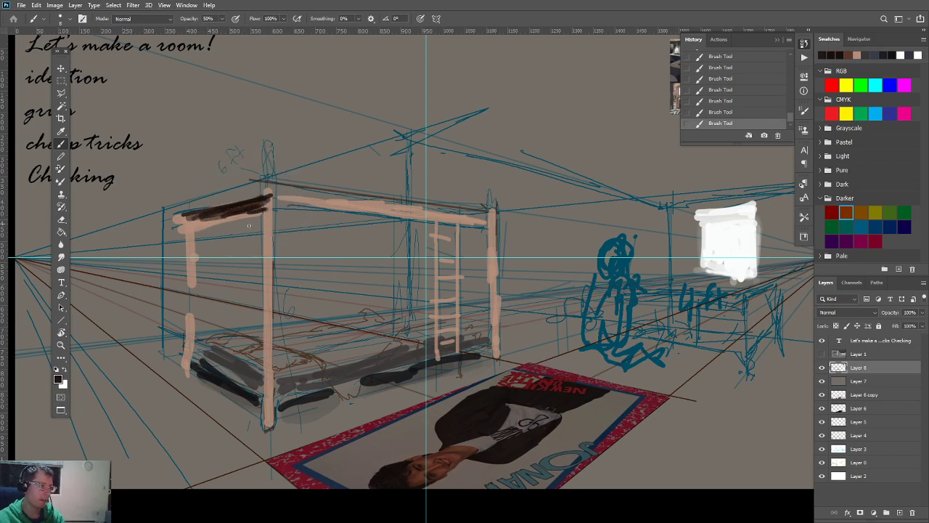
# Step: Paint dark shading down one side of the near, outer and far bunk posts at 50% opacity
pyautogui.moveTo(266, 200); pyautogui.dragTo(264, 413)
pyautogui.moveTo(262, 315); pyautogui.dragTo(266, 423)
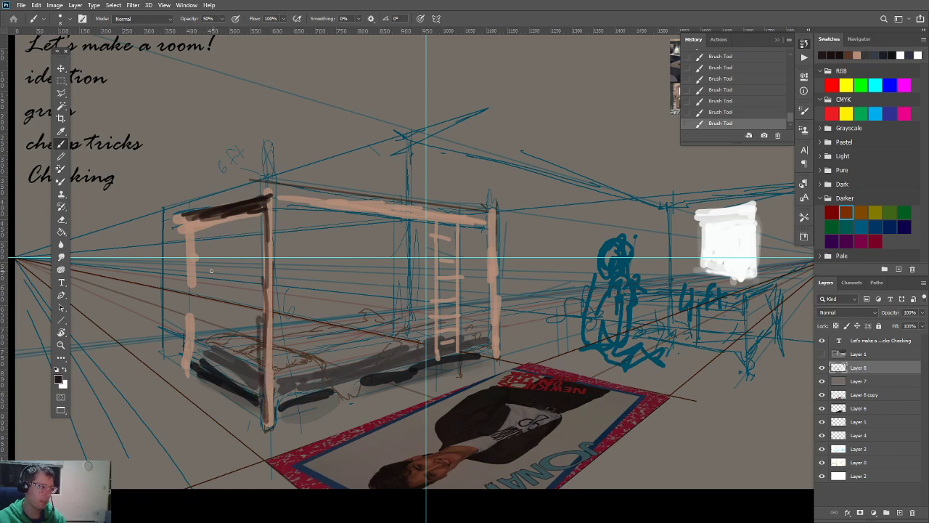
pyautogui.moveTo(188, 228); pyautogui.dragTo(187, 373)
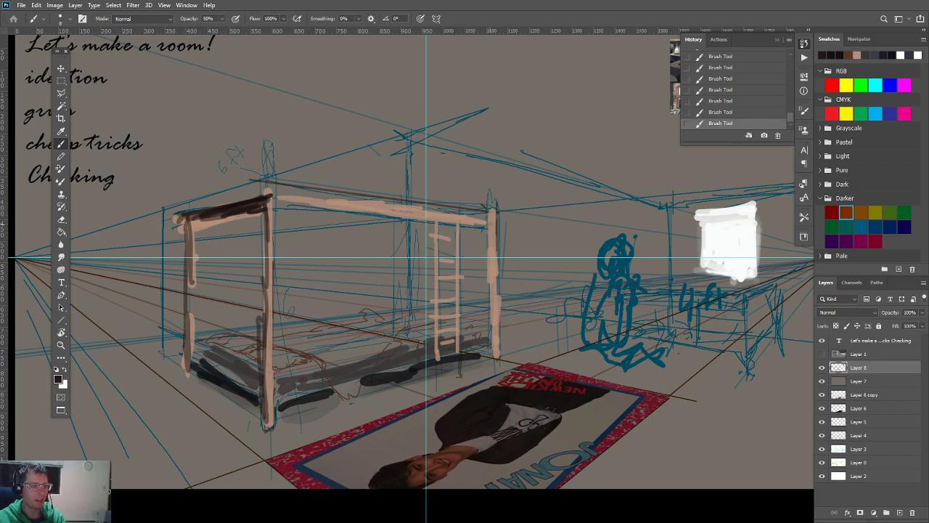
pyautogui.moveTo(491, 219); pyautogui.dragTo(491, 321)
pyautogui.moveTo(492, 273); pyautogui.dragTo(496, 356)
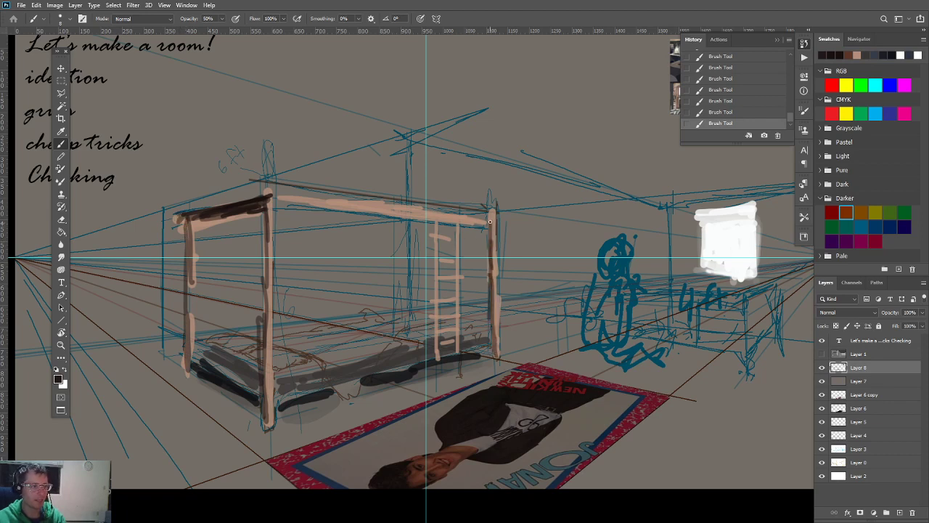
# Step: Paint dark shadow strokes underneath the upper bunk along its long and short rails
pyautogui.moveTo(427, 222)
pyautogui.mouseDown()
pyautogui.moveTo(329, 214)
pyautogui.moveTo(309, 221)
pyautogui.moveTo(346, 228)
pyautogui.moveTo(329, 229)
pyautogui.moveTo(356, 221)
pyautogui.moveTo(288, 211)
pyautogui.mouseUp()
pyautogui.moveTo(217, 224)
pyautogui.mouseDown()
pyautogui.moveTo(258, 221)
pyautogui.moveTo(252, 214)
pyautogui.moveTo(243, 217)
pyautogui.moveTo(312, 226)
pyautogui.moveTo(278, 203)
pyautogui.mouseUp()
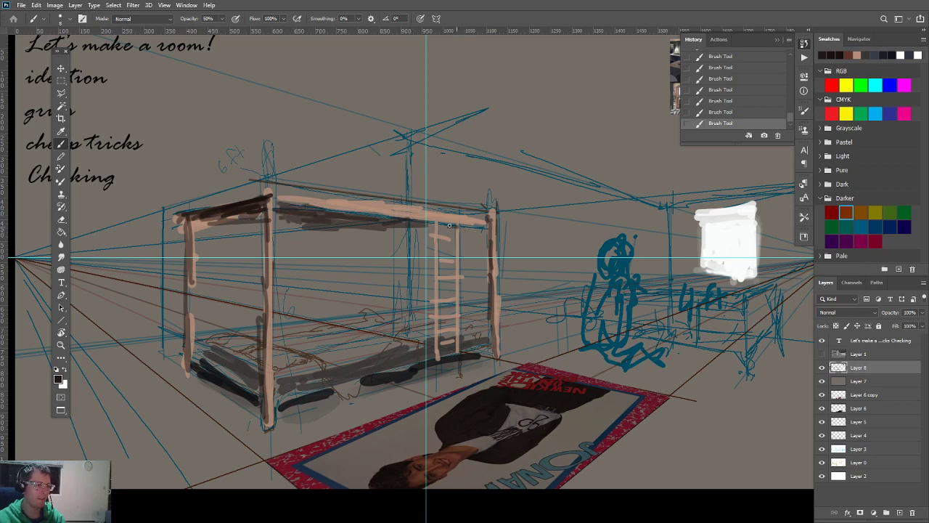
pyautogui.moveTo(471, 225); pyautogui.dragTo(445, 224)
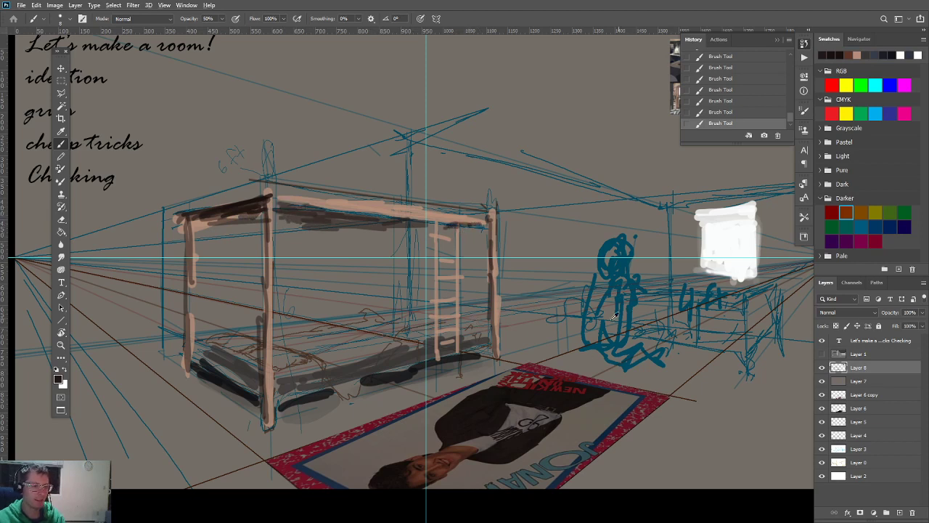
# Step: Sample the teal from the sketched figure, enlarge the brush and paint a blanket draping over the lower bed's side
pyautogui.keyDown('alt'); pyautogui.click(624, 284); pyautogui.keyUp('alt')
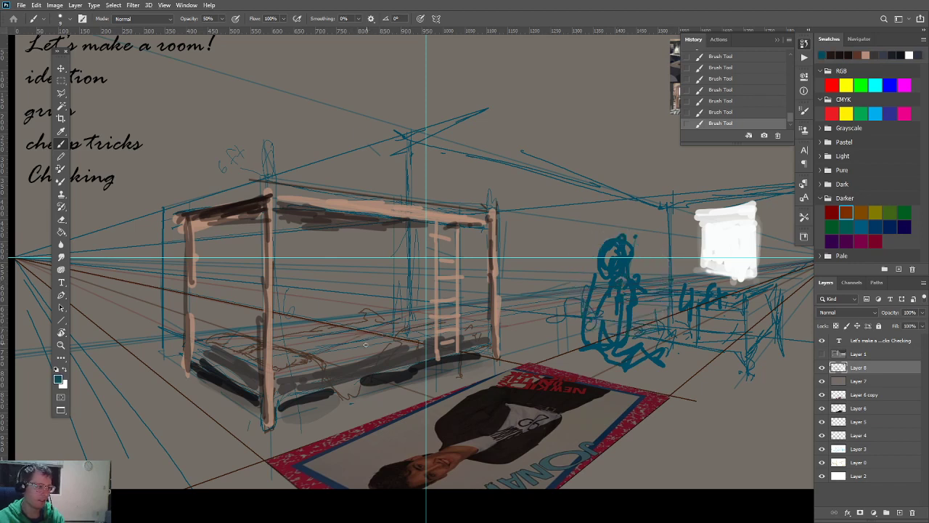
pyautogui.press(']')
pyautogui.press(']')
pyautogui.press(']')
pyautogui.moveTo(311, 344)
pyautogui.mouseDown()
pyautogui.moveTo(341, 356)
pyautogui.moveTo(309, 345)
pyautogui.moveTo(348, 382)
pyautogui.moveTo(332, 363)
pyautogui.moveTo(356, 368)
pyautogui.moveTo(401, 333)
pyautogui.moveTo(307, 343)
pyautogui.moveTo(407, 334)
pyautogui.moveTo(417, 379)
pyautogui.mouseUp()
pyautogui.moveTo(439, 328); pyautogui.dragTo(280, 385)
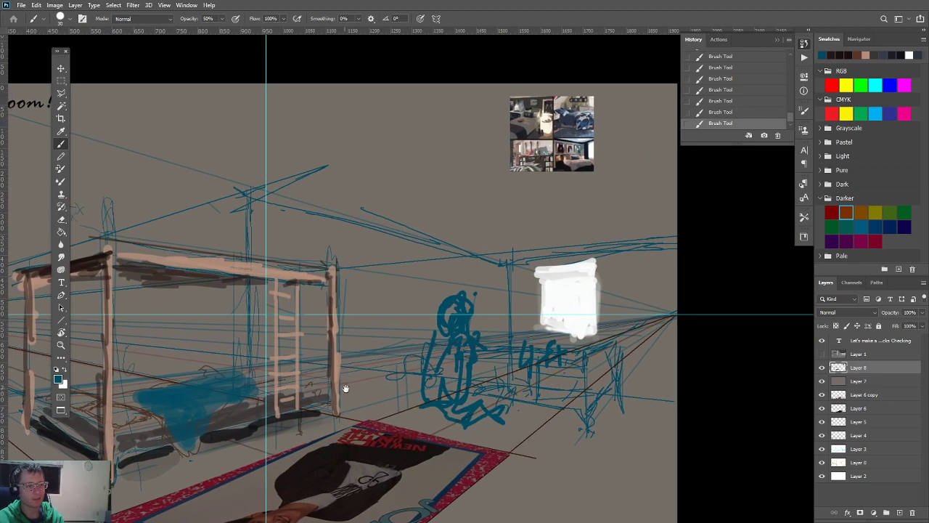
# Step: Sample the crimson from the poster's border, block in the seated figure's torso and arm, and reduce the brush size
pyautogui.keyDown('alt'); pyautogui.click(379, 424); pyautogui.keyUp('alt')
pyautogui.moveTo(446, 365)
pyautogui.mouseDown()
pyautogui.moveTo(472, 347)
pyautogui.moveTo(444, 343)
pyautogui.moveTo(457, 354)
pyautogui.moveTo(439, 372)
pyautogui.moveTo(476, 348)
pyautogui.moveTo(497, 350)
pyautogui.moveTo(482, 347)
pyautogui.mouseUp()
pyautogui.press('[')
pyautogui.press('[')
pyautogui.press('[')
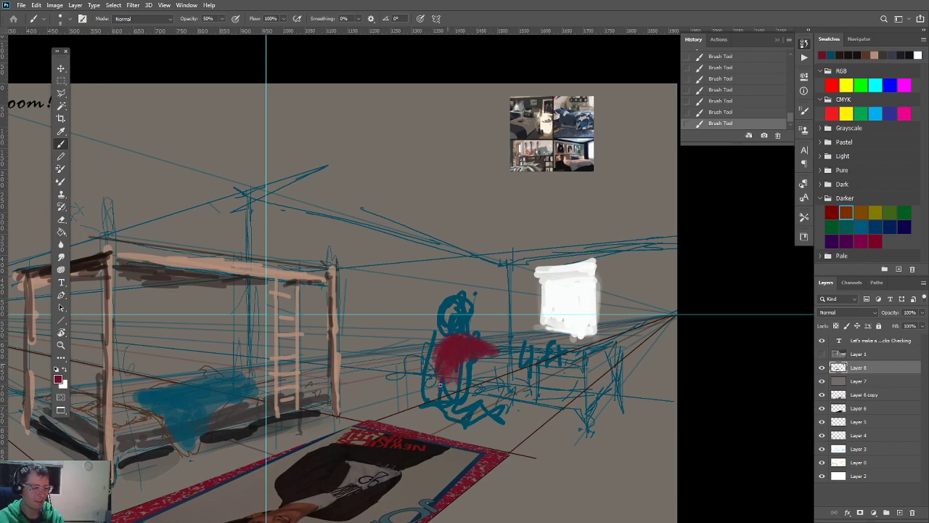
# Step: Paint the chair's back, legs and seat shading in dark tones sampled from the poster and reference photos, at 90% opacity
pyautogui.keyDown('alt'); pyautogui.click(398, 453); pyautogui.keyUp('alt')
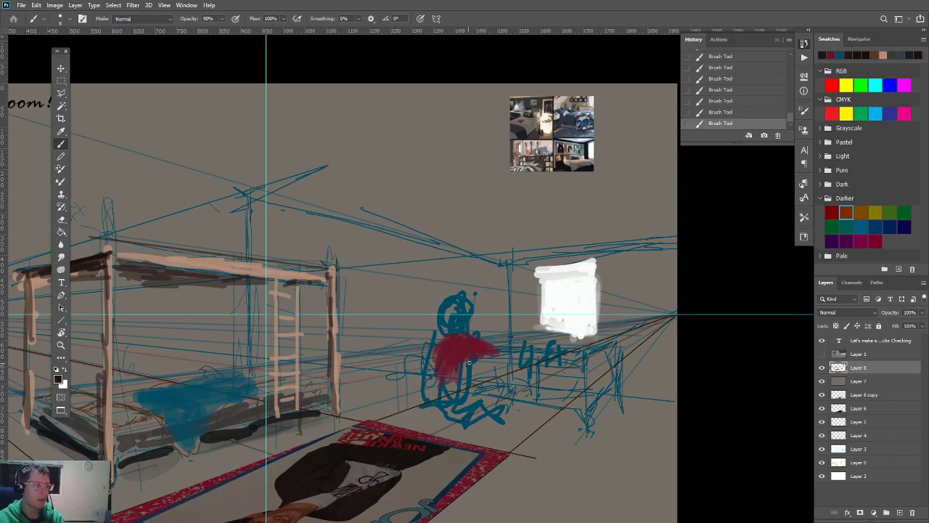
pyautogui.moveTo(461, 370)
pyautogui.mouseDown()
pyautogui.moveTo(441, 379)
pyautogui.moveTo(438, 341)
pyautogui.mouseUp()
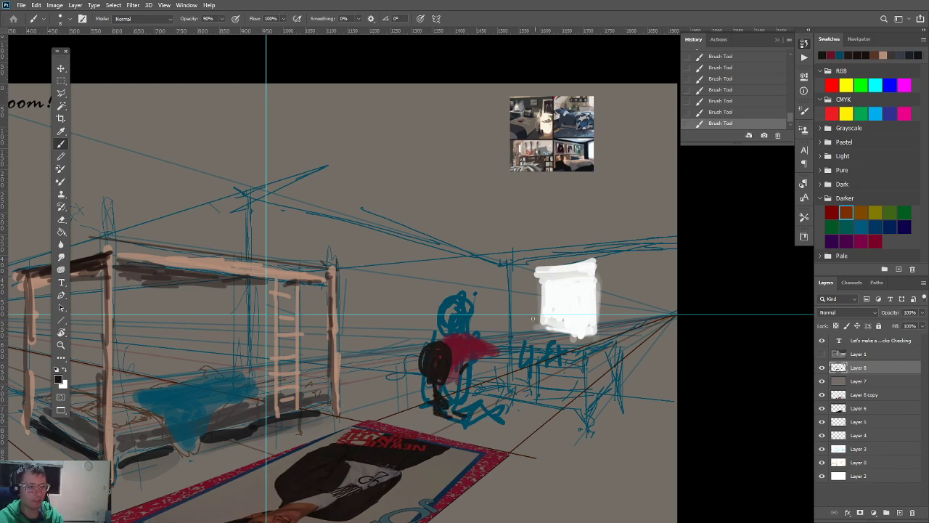
pyautogui.keyDown('alt'); pyautogui.click(538, 131); pyautogui.keyUp('alt')
pyautogui.moveTo(466, 395)
pyautogui.mouseDown()
pyautogui.moveTo(502, 383)
pyautogui.moveTo(460, 394)
pyautogui.moveTo(462, 382)
pyautogui.moveTo(452, 397)
pyautogui.moveTo(441, 367)
pyautogui.moveTo(456, 394)
pyautogui.moveTo(464, 386)
pyautogui.moveTo(448, 405)
pyautogui.mouseUp()
pyautogui.keyDown('alt'); pyautogui.click(441, 376); pyautogui.keyUp('alt')
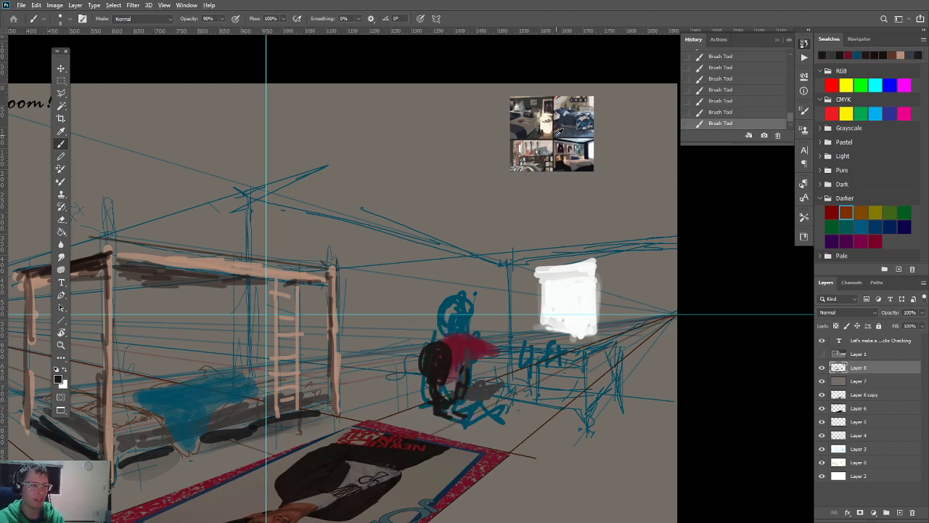
# Step: Sample the dark navy from the bedroom reference photo and paint a vertical stroke down the wall corner beside the window
pyautogui.keyDown('alt'); pyautogui.click(588, 145); pyautogui.keyUp('alt')
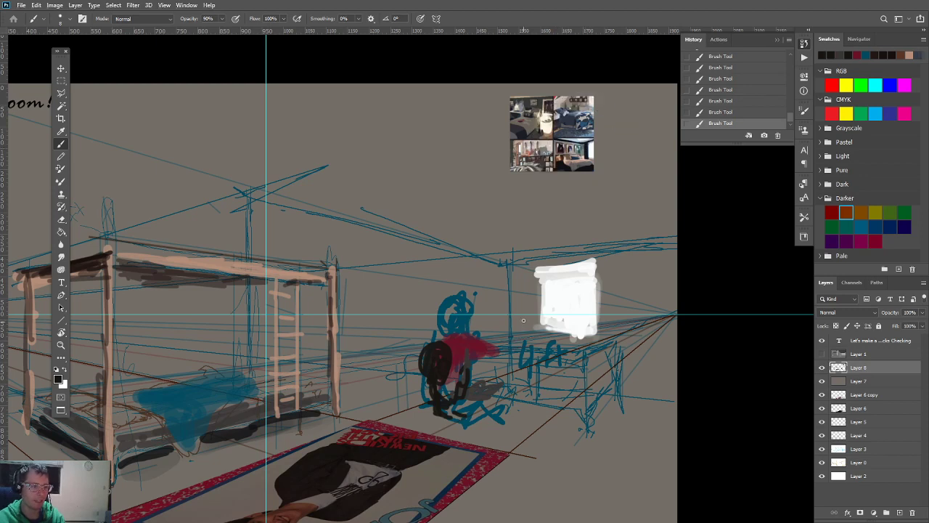
pyautogui.moveTo(511, 269); pyautogui.dragTo(511, 321)
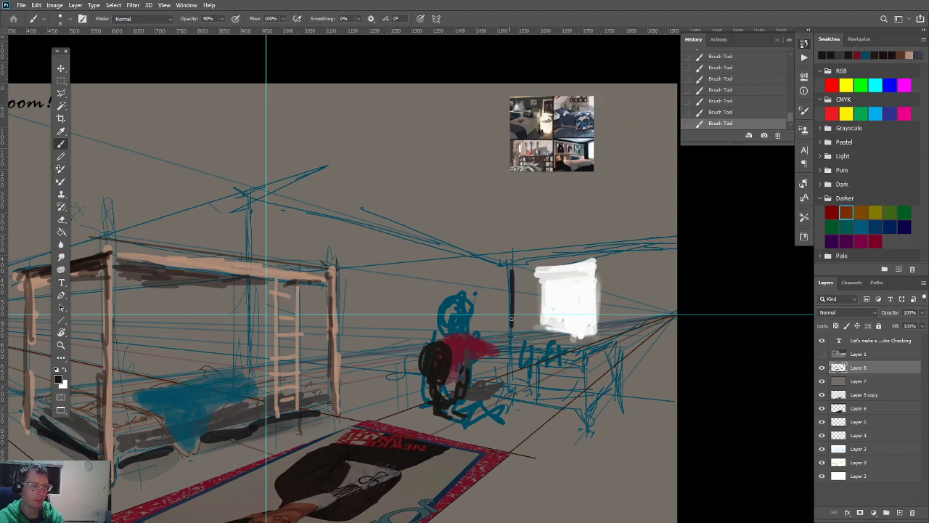
# Step: Paint the desktop below the window with pale blue, overlaid with warm off-white, both sampled from the reference photos
pyautogui.keyDown('alt'); pyautogui.click(589, 137); pyautogui.keyUp('alt')
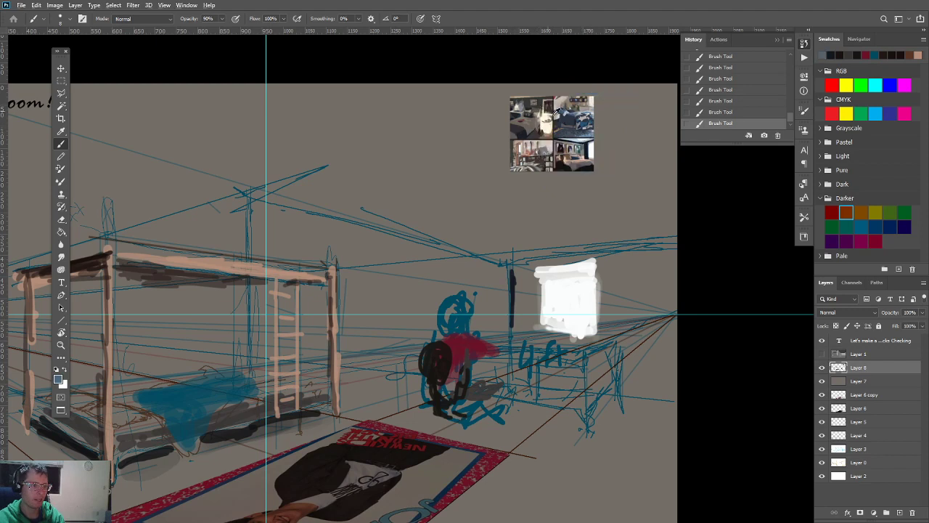
pyautogui.keyDown('alt'); pyautogui.click(588, 135); pyautogui.keyUp('alt')
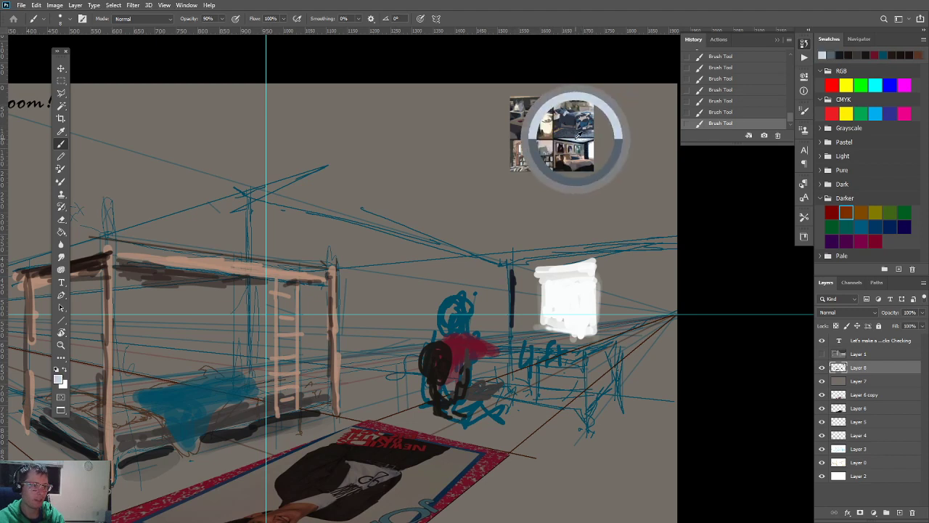
pyautogui.moveTo(611, 337)
pyautogui.mouseDown()
pyautogui.moveTo(564, 346)
pyautogui.moveTo(581, 353)
pyautogui.moveTo(511, 348)
pyautogui.moveTo(583, 355)
pyautogui.mouseUp()
pyautogui.keyDown('alt'); pyautogui.click(546, 142); pyautogui.keyUp('alt')
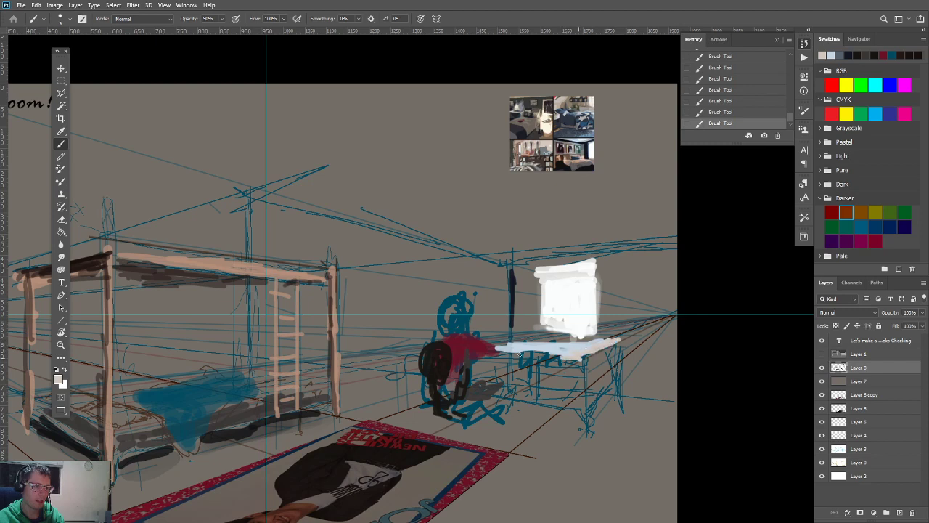
pyautogui.moveTo(519, 355)
pyautogui.mouseDown()
pyautogui.moveTo(522, 340)
pyautogui.moveTo(585, 344)
pyautogui.mouseUp()
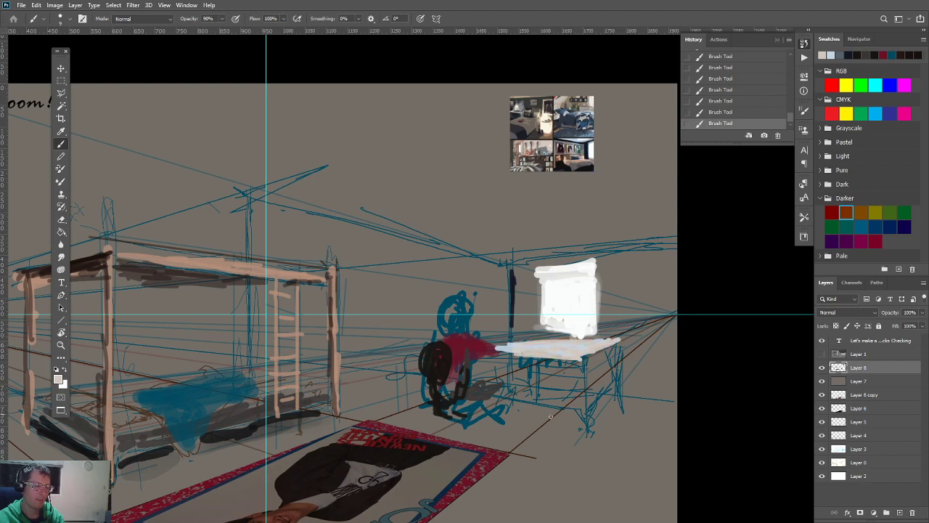
pyautogui.press('/')
pyautogui.press('/')
pyautogui.press('/')
pyautogui.press('/')
pyautogui.press('/')
pyautogui.press('/')
pyautogui.press('/')
pyautogui.press('/')
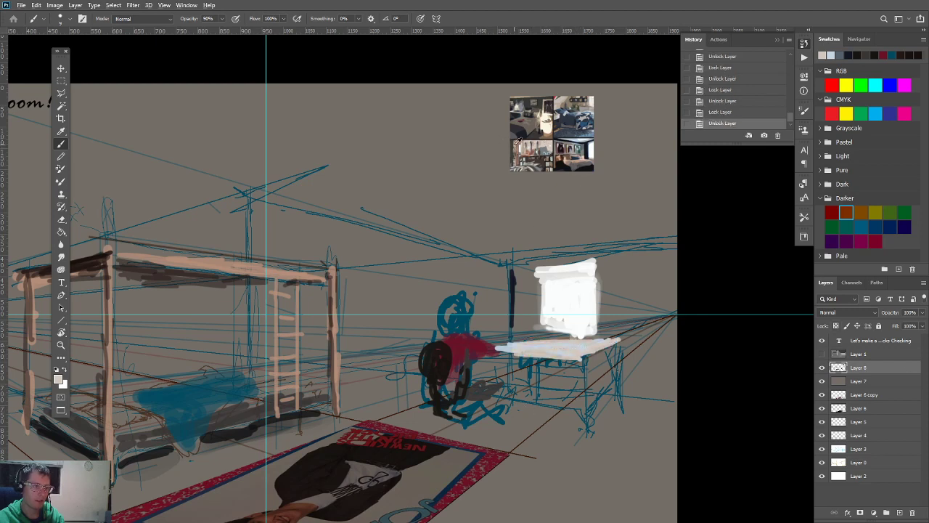
# Step: Sample the reddish brown from the shelf reference photo and block in the desk's front and side panels
pyautogui.keyDown('alt'); pyautogui.click(519, 154); pyautogui.keyUp('alt')
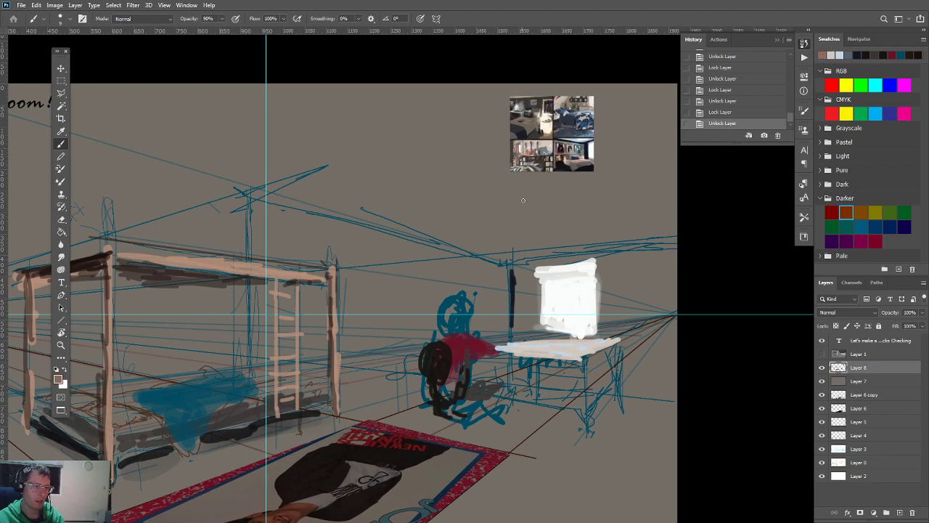
pyautogui.moveTo(572, 364)
pyautogui.mouseDown()
pyautogui.moveTo(571, 396)
pyautogui.moveTo(556, 364)
pyautogui.moveTo(535, 400)
pyautogui.mouseUp()
pyautogui.moveTo(543, 358)
pyautogui.mouseDown()
pyautogui.moveTo(576, 355)
pyautogui.moveTo(559, 361)
pyautogui.mouseUp()
pyautogui.moveTo(579, 410); pyautogui.dragTo(581, 420)
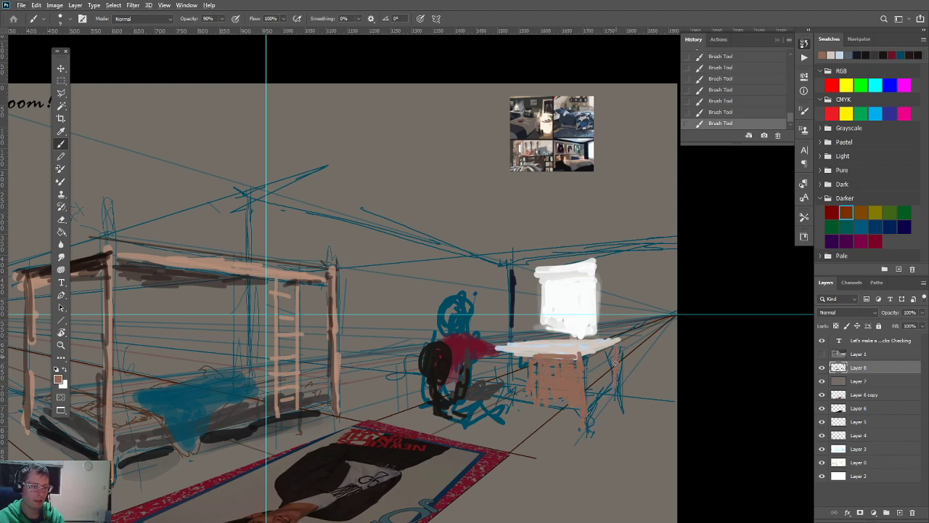
pyautogui.moveTo(586, 405)
pyautogui.mouseDown()
pyautogui.moveTo(583, 354)
pyautogui.moveTo(619, 338)
pyautogui.mouseUp()
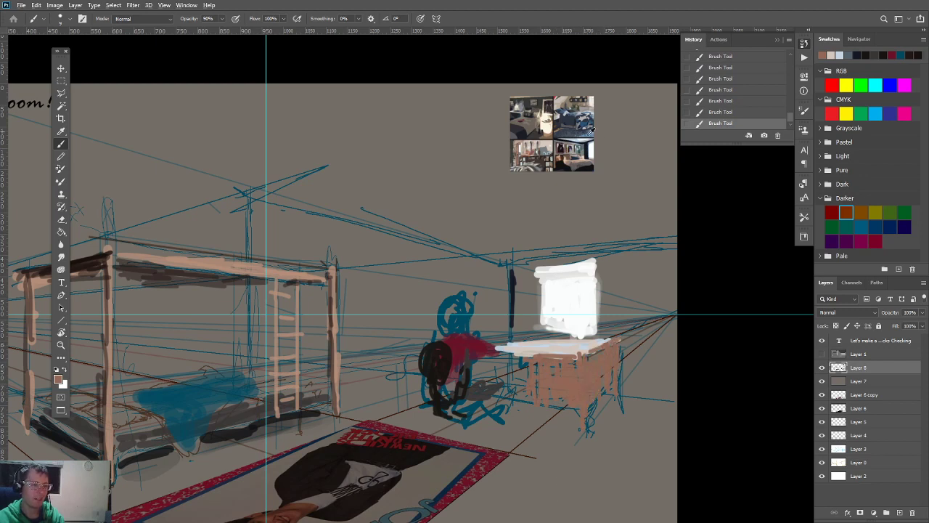
# Step: Undo the layer move, enlarge the brush and paint the floor between poster rug and desk in sampled light blue
pyautogui.moveTo(593, 128); pyautogui.dragTo(596, 130)
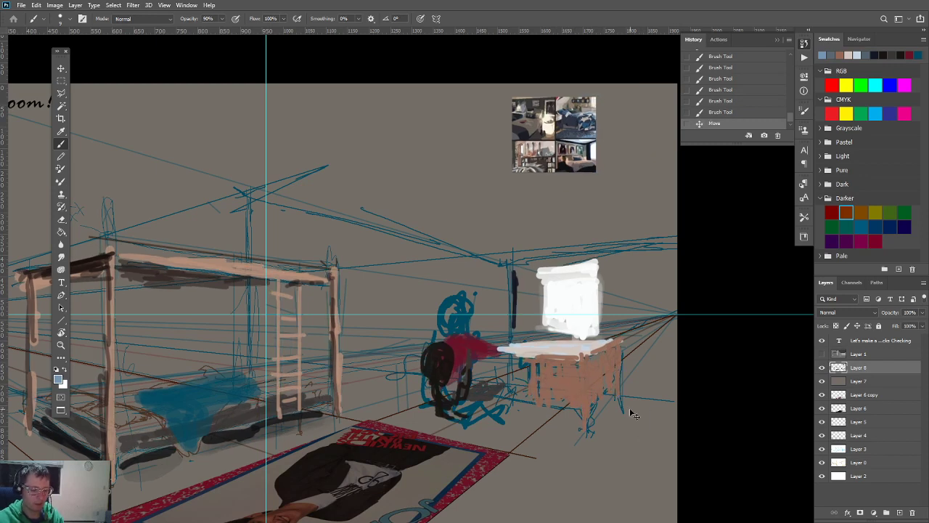
pyautogui.hotkey('ctrl', 'z')
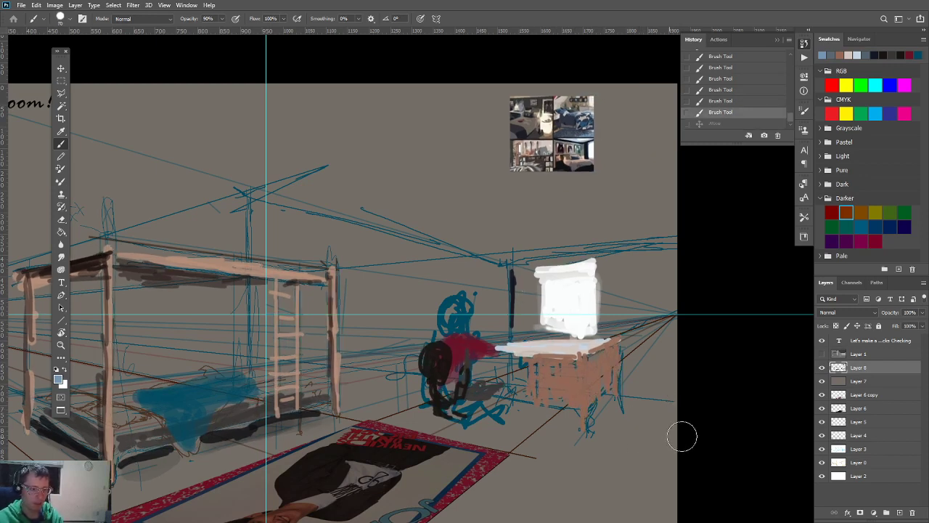
pyautogui.moveTo(675, 433)
pyautogui.mouseDown()
pyautogui.moveTo(653, 428)
pyautogui.moveTo(645, 413)
pyautogui.moveTo(652, 408)
pyautogui.moveTo(638, 407)
pyautogui.mouseUp()
pyautogui.moveTo(633, 440); pyautogui.dragTo(617, 517)
pyautogui.moveTo(649, 471)
pyautogui.mouseDown()
pyautogui.moveTo(681, 471)
pyautogui.moveTo(657, 508)
pyautogui.moveTo(633, 515)
pyautogui.moveTo(702, 426)
pyautogui.mouseUp()
pyautogui.moveTo(762, 382)
pyautogui.mouseDown()
pyautogui.moveTo(716, 473)
pyautogui.moveTo(690, 473)
pyautogui.moveTo(732, 352)
pyautogui.moveTo(602, 450)
pyautogui.moveTo(639, 407)
pyautogui.moveTo(570, 454)
pyautogui.moveTo(574, 435)
pyautogui.moveTo(552, 439)
pyautogui.mouseUp()
pyautogui.moveTo(655, 341)
pyautogui.mouseDown()
pyautogui.moveTo(678, 332)
pyautogui.moveTo(623, 325)
pyautogui.mouseUp()
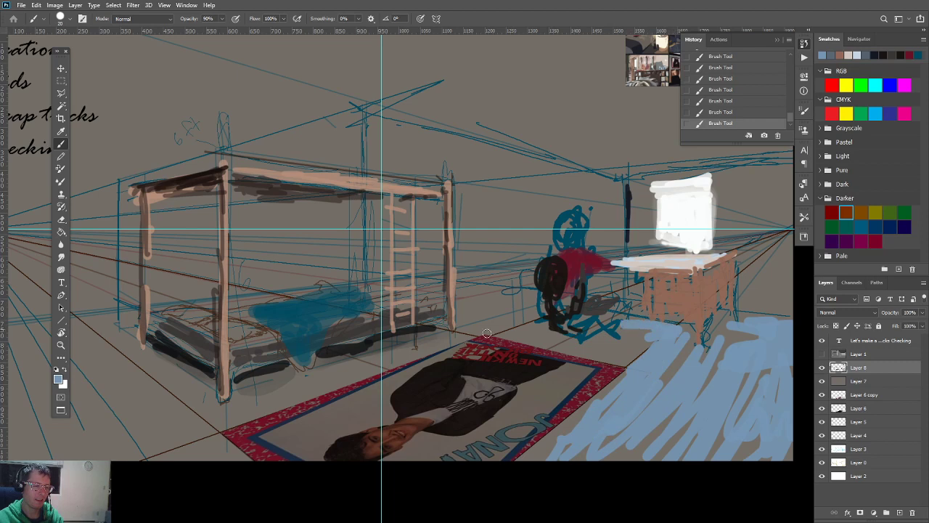
# Step: Sample the near-black from beneath the bunk bed and paint shadows on the floor under and beside the desk
pyautogui.keyDown('alt'); pyautogui.click(363, 340); pyautogui.keyUp('alt')
pyautogui.moveTo(614, 357)
pyautogui.mouseDown()
pyautogui.moveTo(690, 330)
pyautogui.moveTo(606, 328)
pyautogui.moveTo(678, 328)
pyautogui.moveTo(662, 325)
pyautogui.mouseUp()
pyautogui.moveTo(722, 318); pyautogui.dragTo(711, 323)
pyautogui.moveTo(621, 319); pyautogui.dragTo(641, 318)
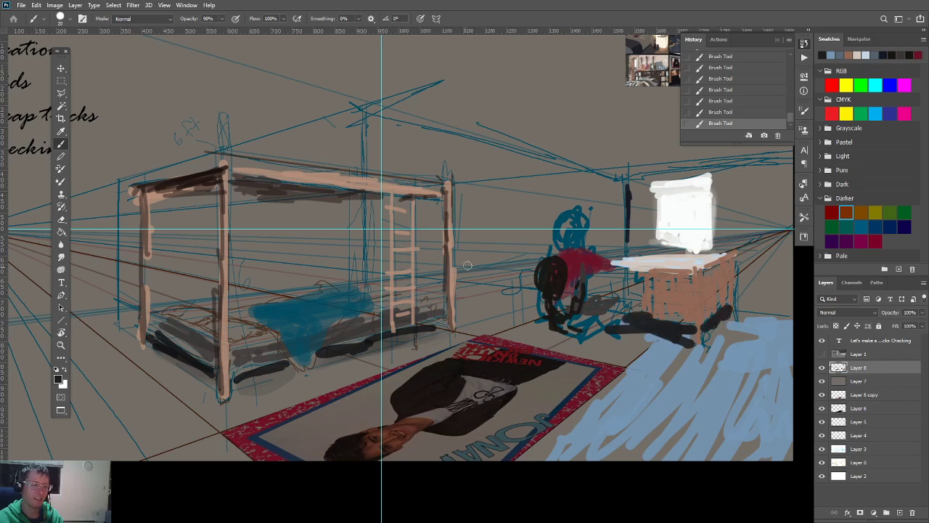
# Step: Paint the seated figure's head with dark hair and a face in skin tone sampled from the bunk's wood
pyautogui.moveTo(528, 286)
pyautogui.mouseDown()
pyautogui.moveTo(568, 370)
pyautogui.moveTo(530, 373)
pyautogui.mouseUp()
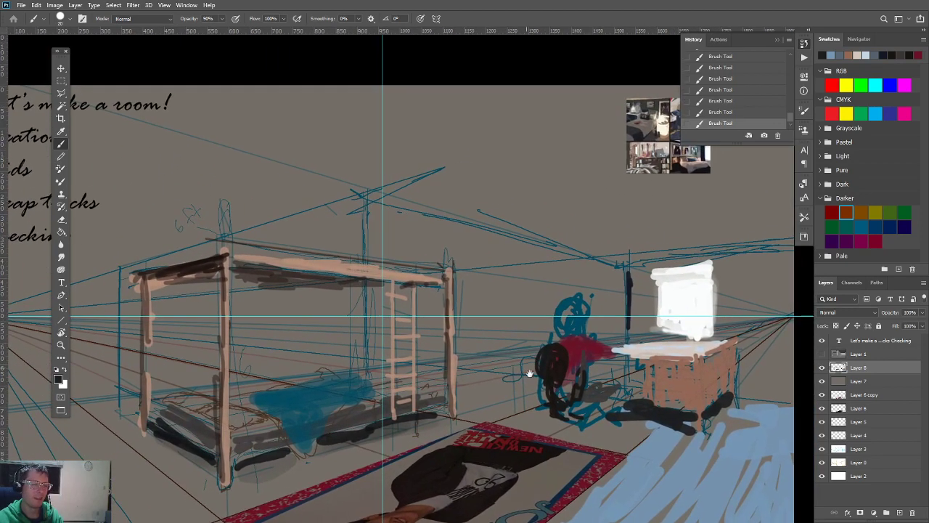
pyautogui.moveTo(578, 296)
pyautogui.mouseDown()
pyautogui.moveTo(567, 309)
pyautogui.moveTo(571, 320)
pyautogui.moveTo(581, 304)
pyautogui.moveTo(568, 324)
pyautogui.moveTo(559, 319)
pyautogui.moveTo(584, 317)
pyautogui.moveTo(577, 323)
pyautogui.moveTo(572, 296)
pyautogui.moveTo(586, 306)
pyautogui.moveTo(557, 307)
pyautogui.moveTo(569, 298)
pyautogui.moveTo(554, 315)
pyautogui.moveTo(556, 339)
pyautogui.moveTo(582, 313)
pyautogui.mouseUp()
pyautogui.keyDown('alt'); pyautogui.click(409, 274); pyautogui.keyUp('alt')
pyautogui.keyDown('alt'); pyautogui.click(592, 293); pyautogui.keyUp('alt')
pyautogui.keyDown('alt'); pyautogui.click(610, 309); pyautogui.keyUp('alt')
pyautogui.keyDown('alt'); pyautogui.click(575, 318); pyautogui.keyUp('alt')
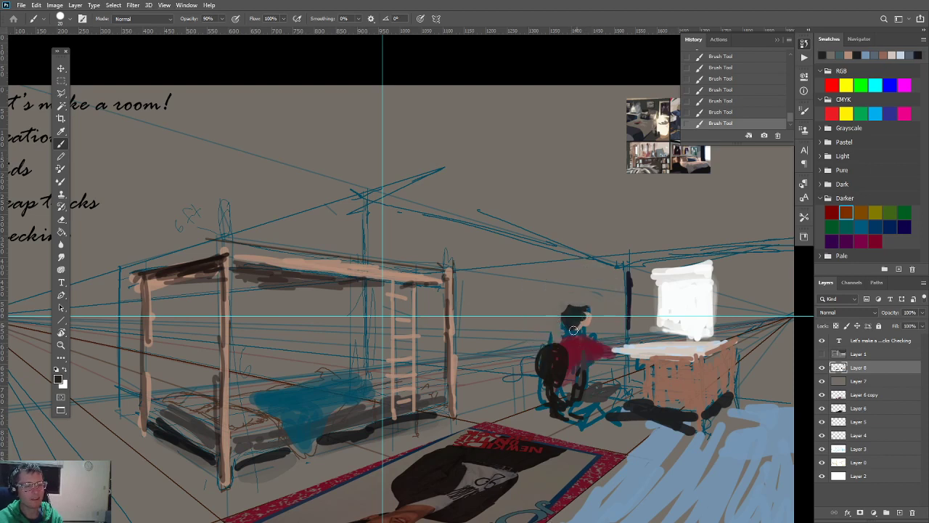
pyautogui.keyDown('alt'); pyautogui.click(580, 322); pyautogui.keyUp('alt')
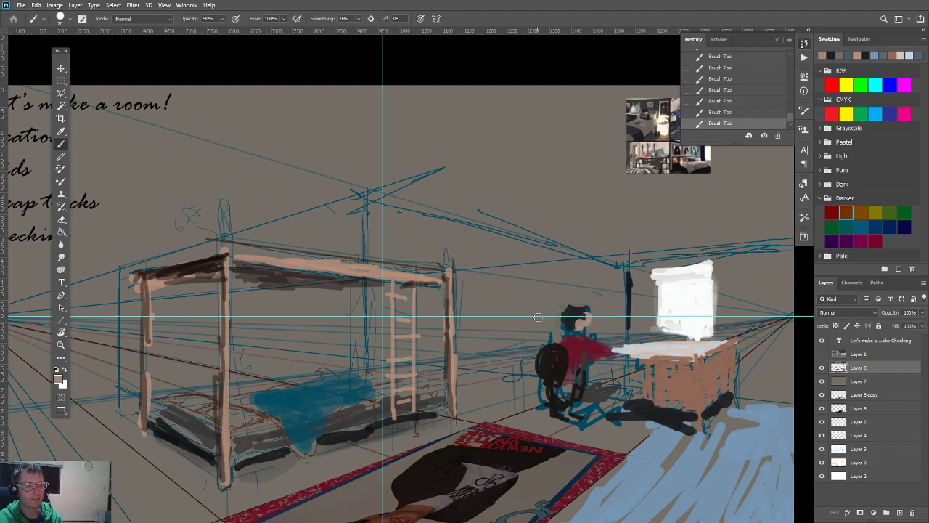
# Step: Fill out the figure's shirt with its sampled crimson and darken the thigh over the teal chair sketch
pyautogui.keyDown('alt'); pyautogui.click(570, 347); pyautogui.keyUp('alt')
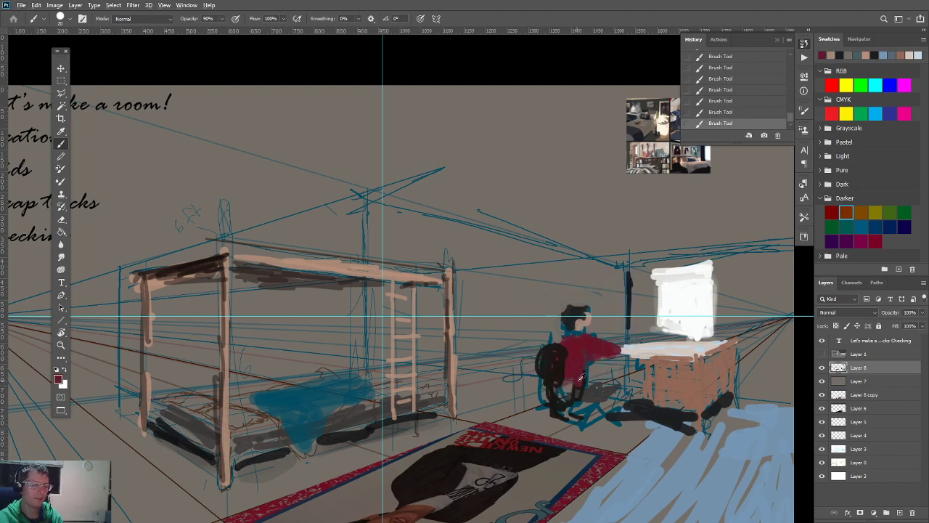
pyautogui.keyDown('alt'); pyautogui.click(598, 387); pyautogui.keyUp('alt')
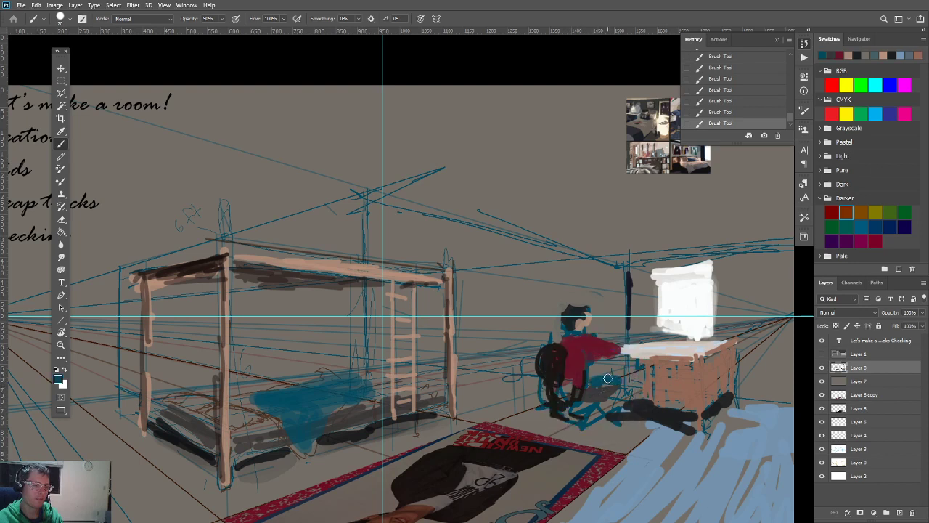
pyautogui.moveTo(601, 389)
pyautogui.mouseDown()
pyautogui.moveTo(594, 378)
pyautogui.moveTo(609, 379)
pyautogui.mouseUp()
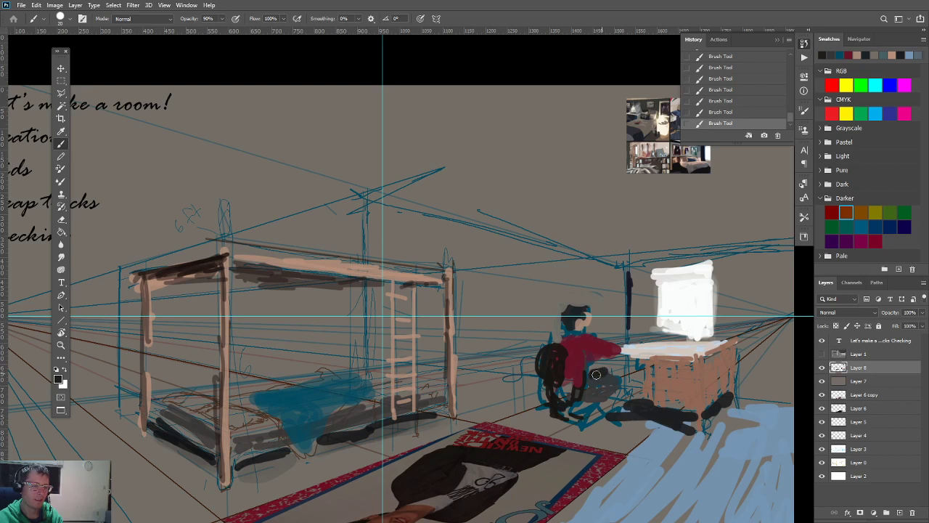
# Step: Extend the desk's brown edge towards the figure and shade its front panel with dark brown sampled from the bunk
pyautogui.keyDown('alt'); pyautogui.click(665, 369); pyautogui.keyUp('alt')
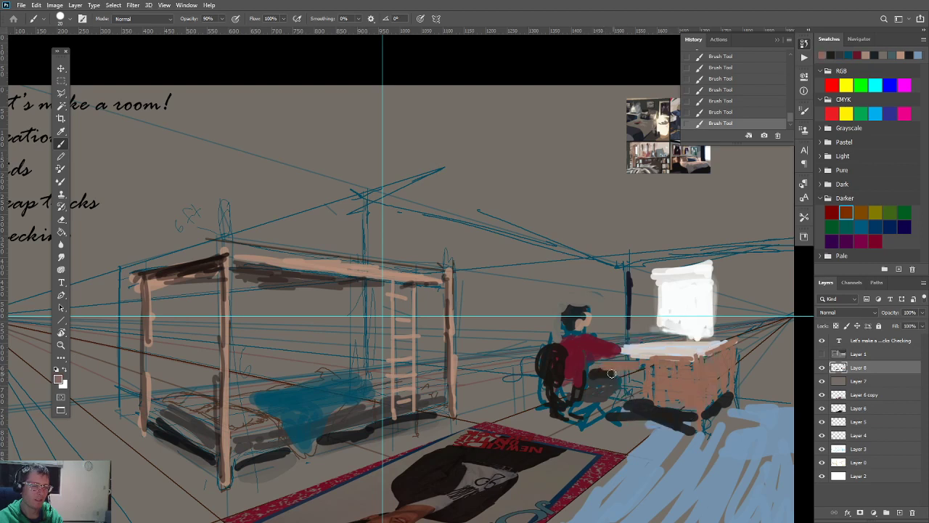
pyautogui.keyDown('alt'); pyautogui.click(438, 342); pyautogui.keyUp('alt')
pyautogui.moveTo(688, 367)
pyautogui.mouseDown()
pyautogui.moveTo(633, 363)
pyautogui.moveTo(690, 376)
pyautogui.moveTo(676, 398)
pyautogui.moveTo(655, 408)
pyautogui.mouseUp()
pyautogui.moveTo(650, 367); pyautogui.dragTo(642, 392)
pyautogui.moveTo(693, 362); pyautogui.dragTo(698, 416)
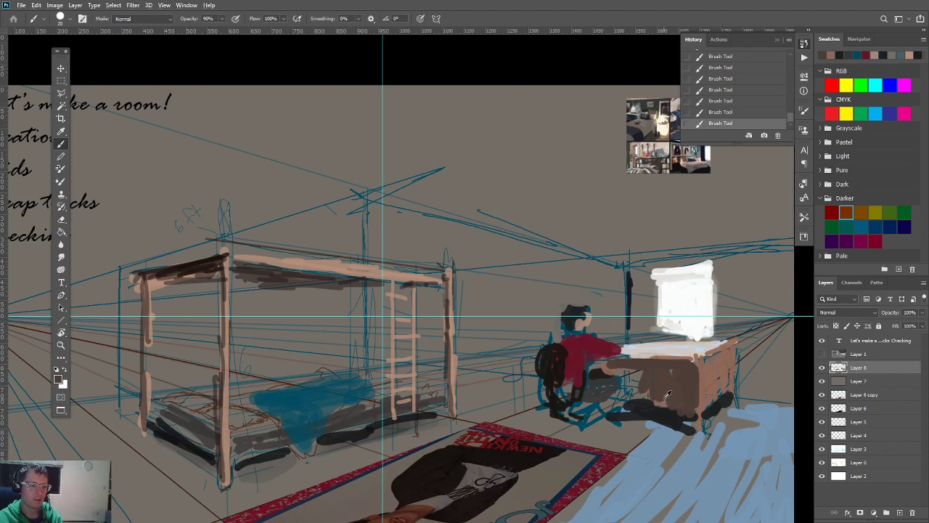
# Step: Dab the shirt's crimson onto the desk's front panel and blend it with sampled browns, lowering the opacity to 50%
pyautogui.keyDown('alt'); pyautogui.click(666, 396); pyautogui.keyUp('alt')
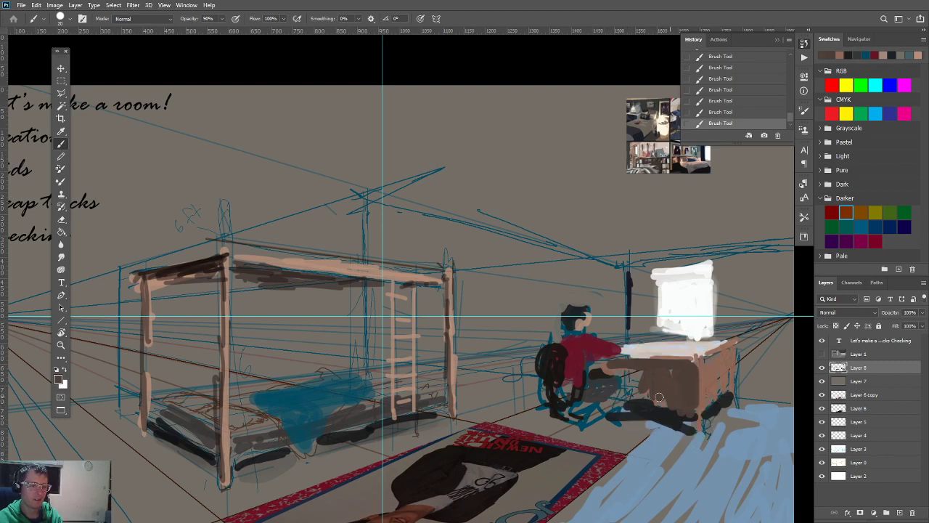
pyautogui.keyDown('alt'); pyautogui.click(588, 349); pyautogui.keyUp('alt')
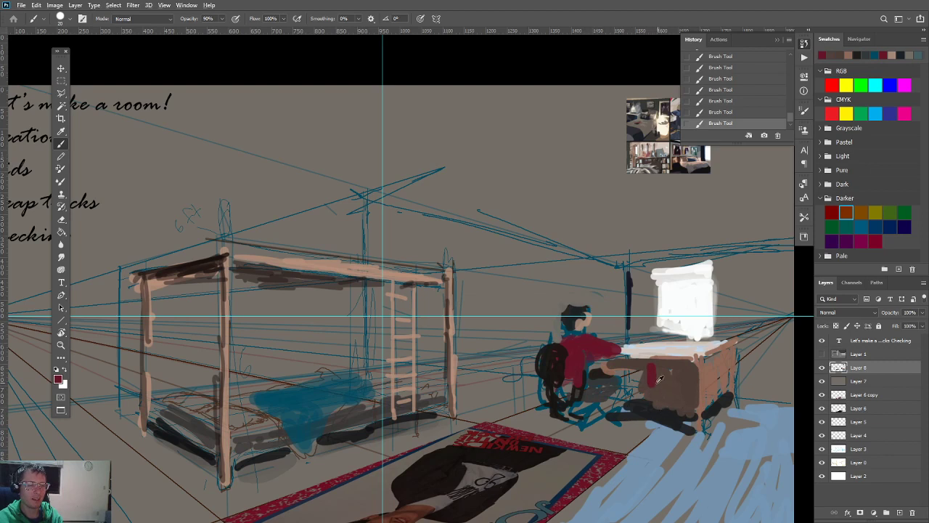
pyautogui.keyDown('alt'); pyautogui.click(659, 383); pyautogui.keyUp('alt')
pyautogui.moveTo(654, 371); pyautogui.dragTo(658, 388)
pyautogui.keyDown('alt'); pyautogui.click(652, 370); pyautogui.keyUp('alt')
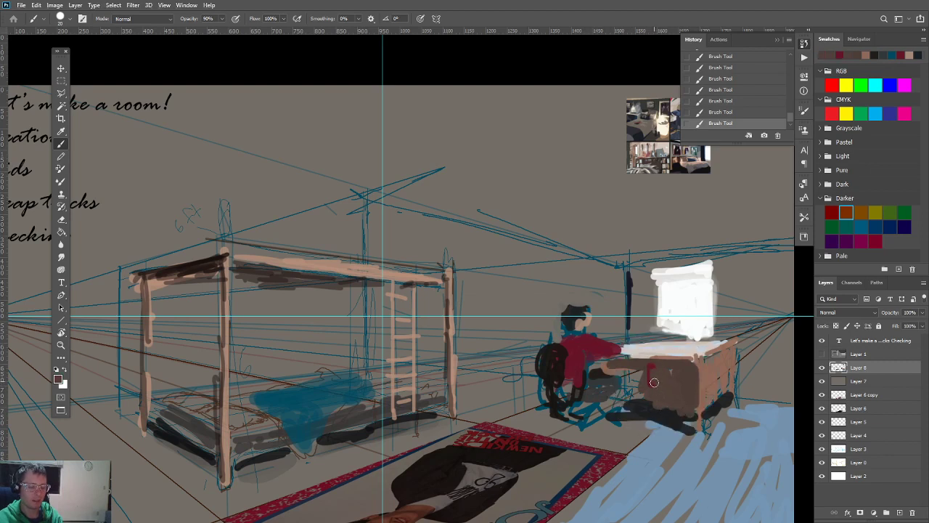
pyautogui.keyDown('alt'); pyautogui.click(654, 376); pyautogui.keyUp('alt')
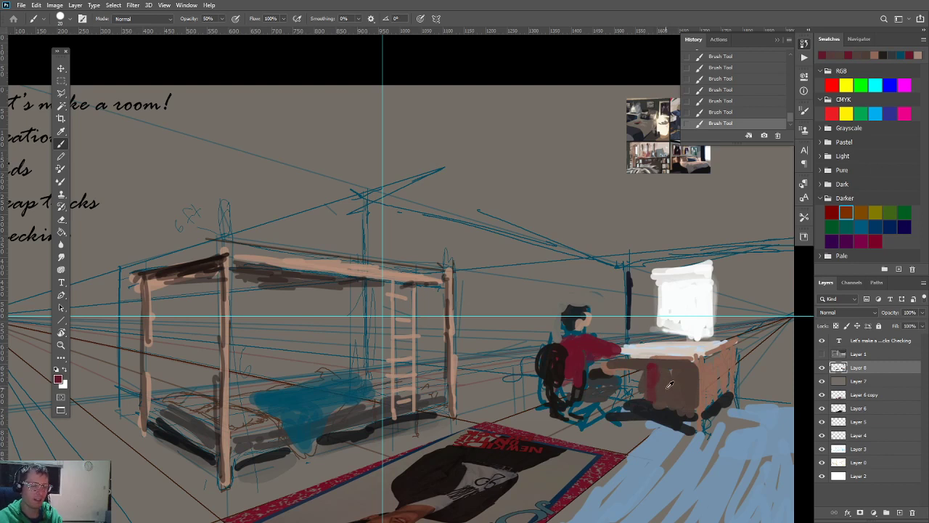
pyautogui.keyDown('alt'); pyautogui.click(650, 372); pyautogui.keyUp('alt')
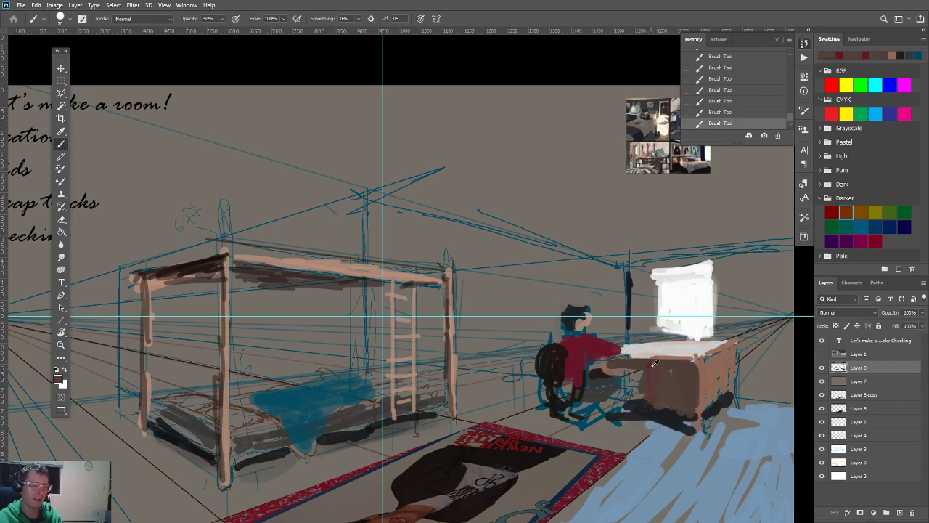
pyautogui.keyDown('alt'); pyautogui.click(646, 371); pyautogui.keyUp('alt')
# Step: Sample the shirt's crimson again and shade the desk's side panel at 50% opacity
pyautogui.keyDown('alt'); pyautogui.click(597, 350); pyautogui.keyUp('alt')
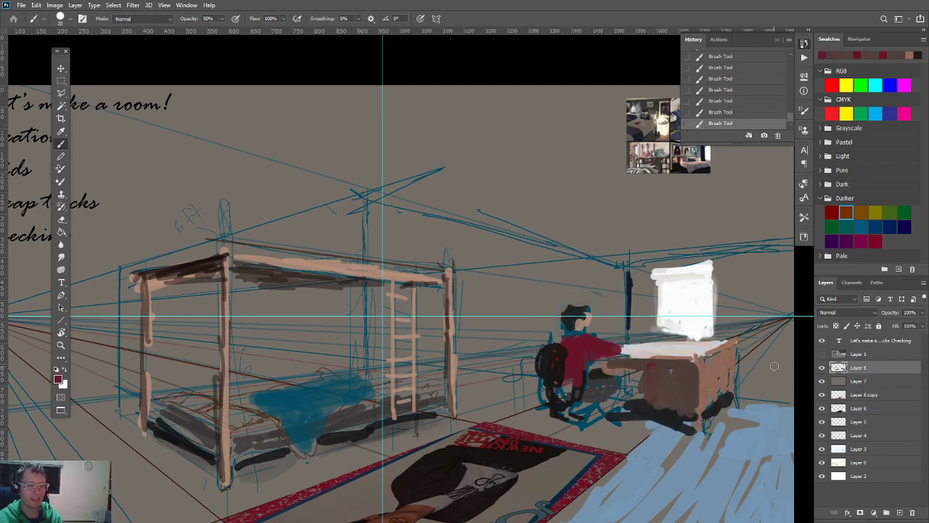
pyautogui.moveTo(725, 370)
pyautogui.mouseDown()
pyautogui.moveTo(719, 395)
pyautogui.moveTo(724, 357)
pyautogui.moveTo(705, 390)
pyautogui.moveTo(701, 364)
pyautogui.moveTo(705, 422)
pyautogui.mouseUp()
pyautogui.keyDown('alt'); pyautogui.click(718, 382); pyautogui.keyUp('alt')
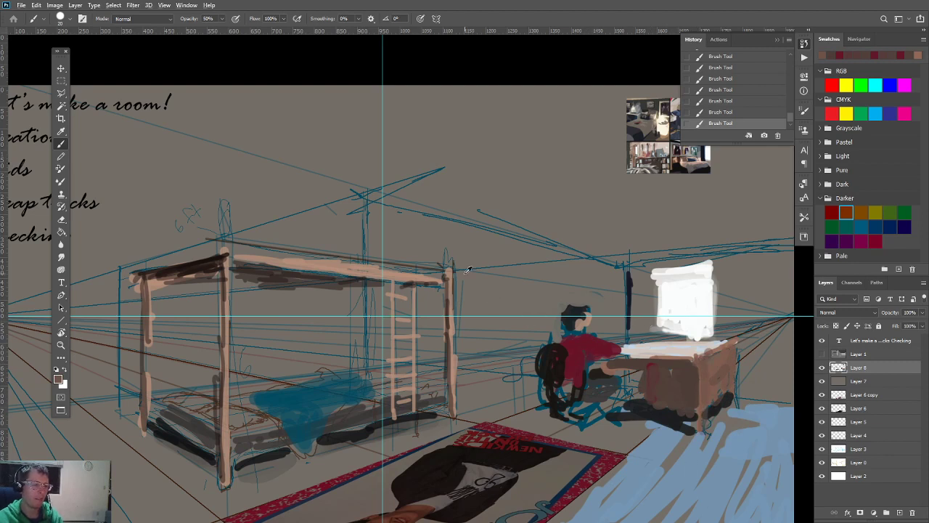
# Step: Sample the dark tone from the wall corner stroke and paint shading along the window's upper edge
pyautogui.keyDown('alt'); pyautogui.click(627, 283); pyautogui.keyUp('alt')
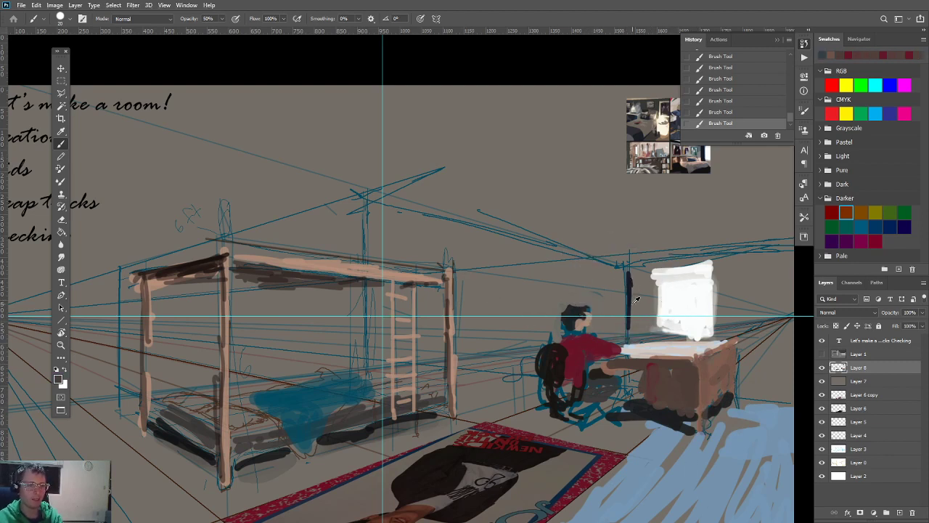
pyautogui.moveTo(703, 267); pyautogui.dragTo(687, 263)
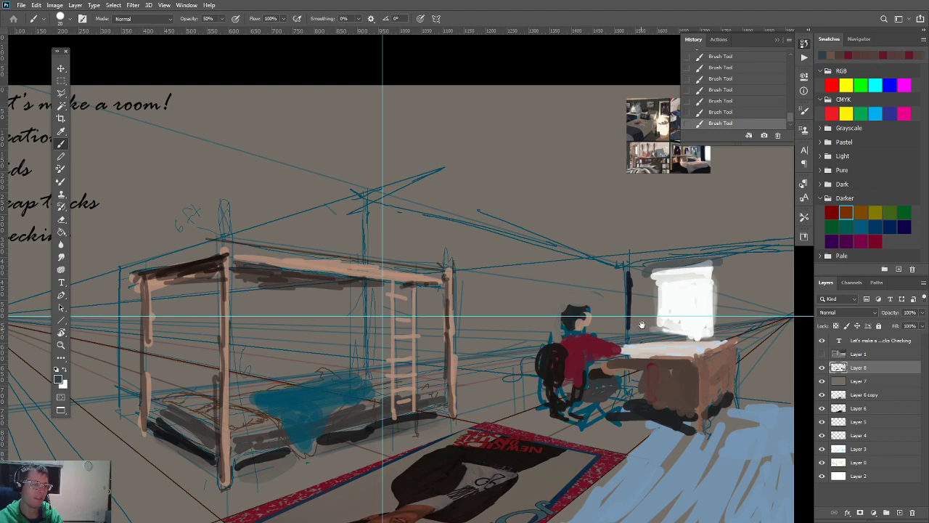
pyautogui.moveTo(642, 324); pyautogui.dragTo(659, 406)
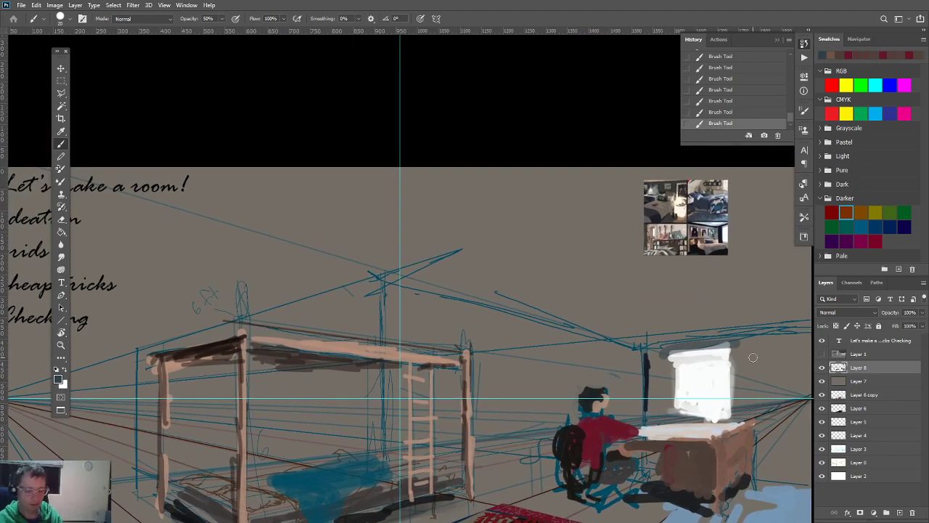
pyautogui.press('l')
pyautogui.scroll(-5, 636, 324)
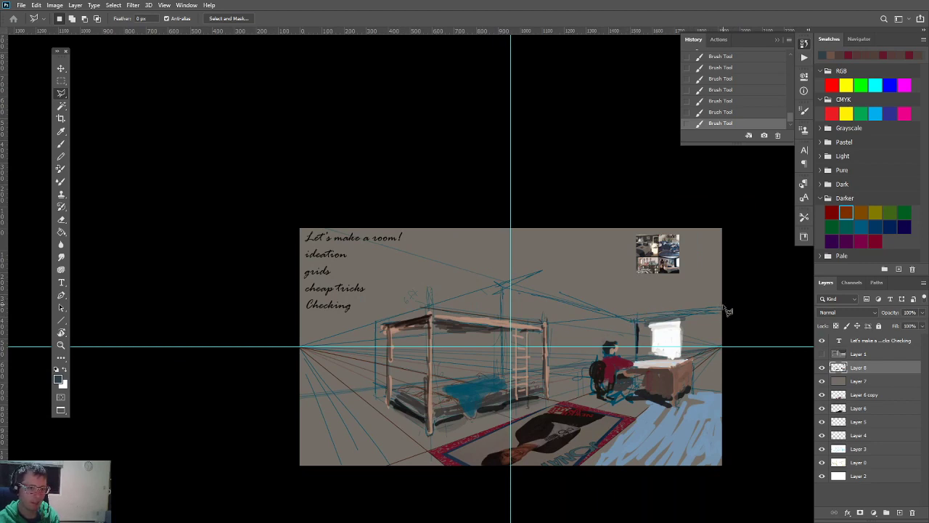
pyautogui.click(636, 320)
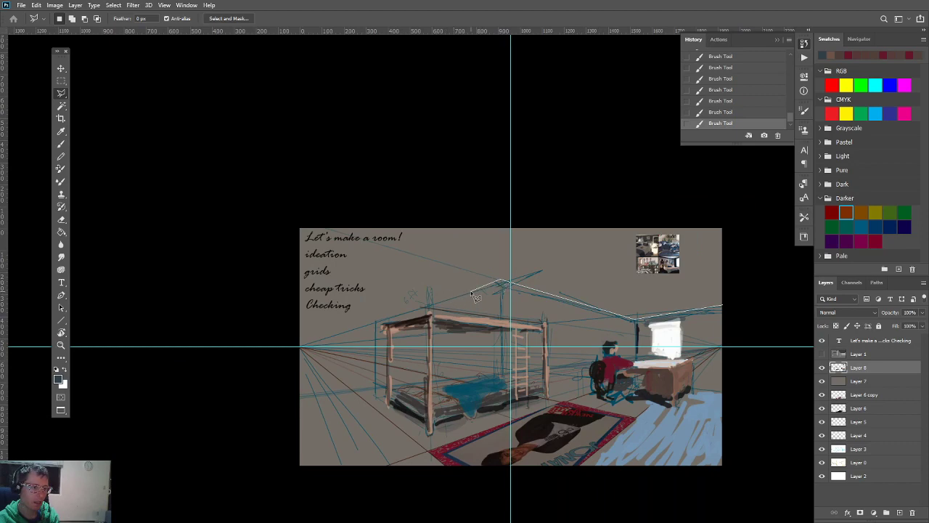
pyautogui.scroll(4, 473, 295)
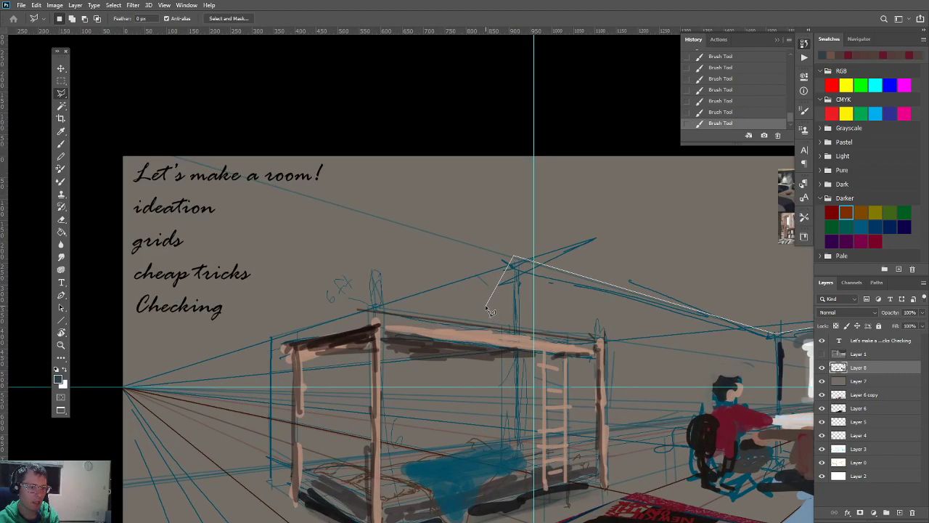
pyautogui.press('Escape')
# Step: Outline the ceiling area above the wall-top perspective lines with the Polygonal Lasso, extending past the canvas edges
pyautogui.scroll(-3, 729, 320)
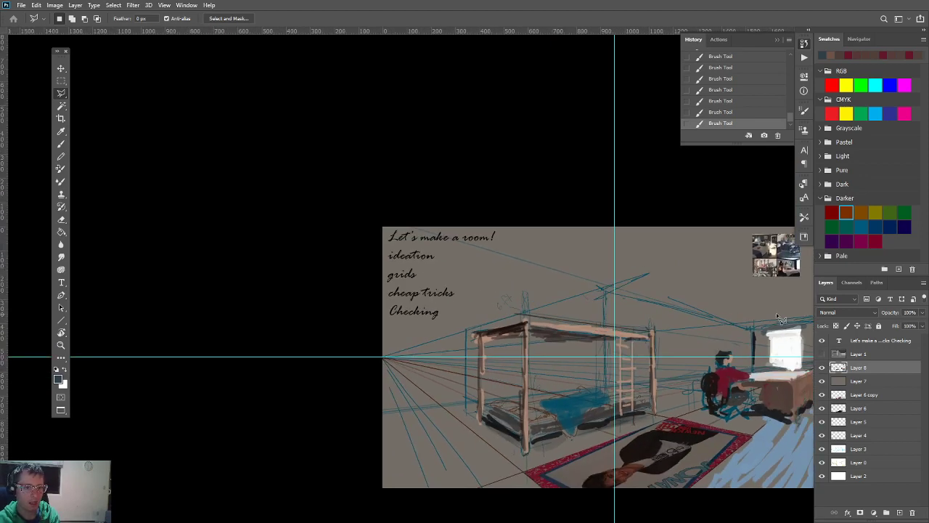
pyautogui.moveTo(747, 311); pyautogui.dragTo(638, 309)
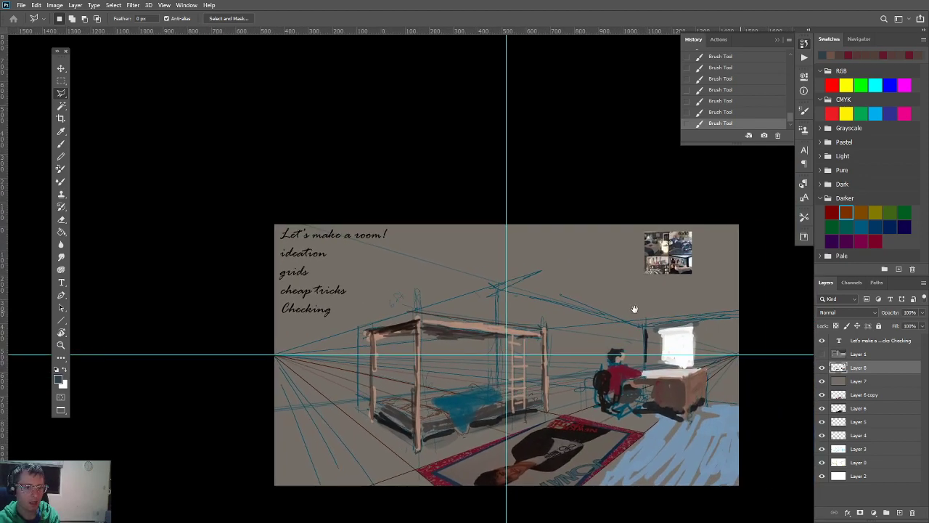
pyautogui.click(738, 311)
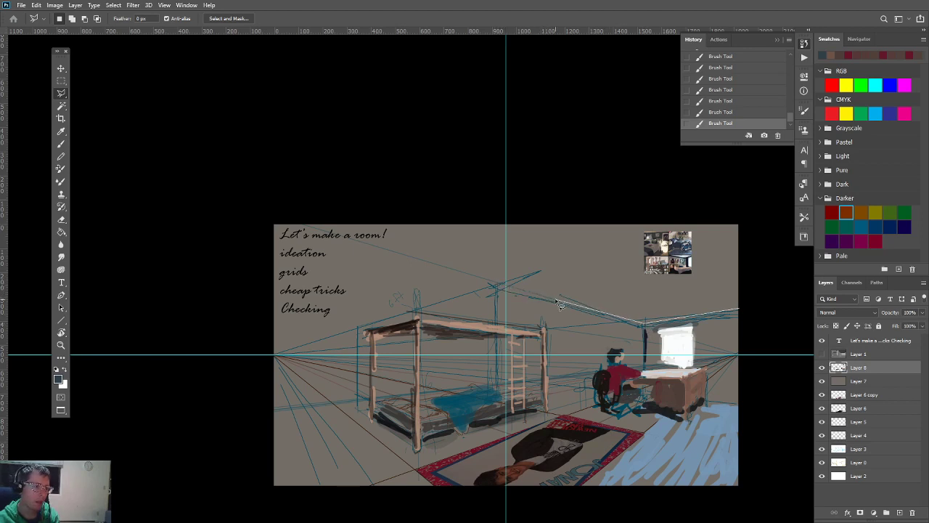
pyautogui.click(498, 310)
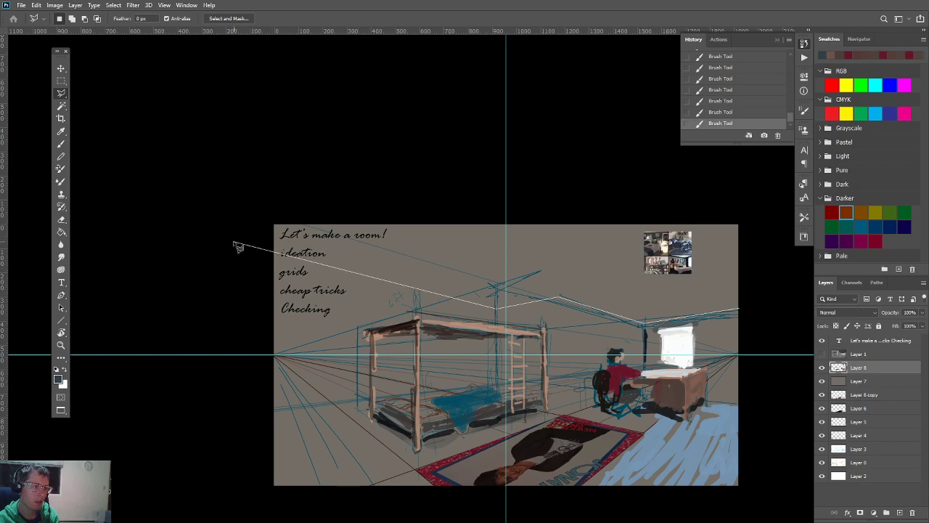
pyautogui.click(272, 166)
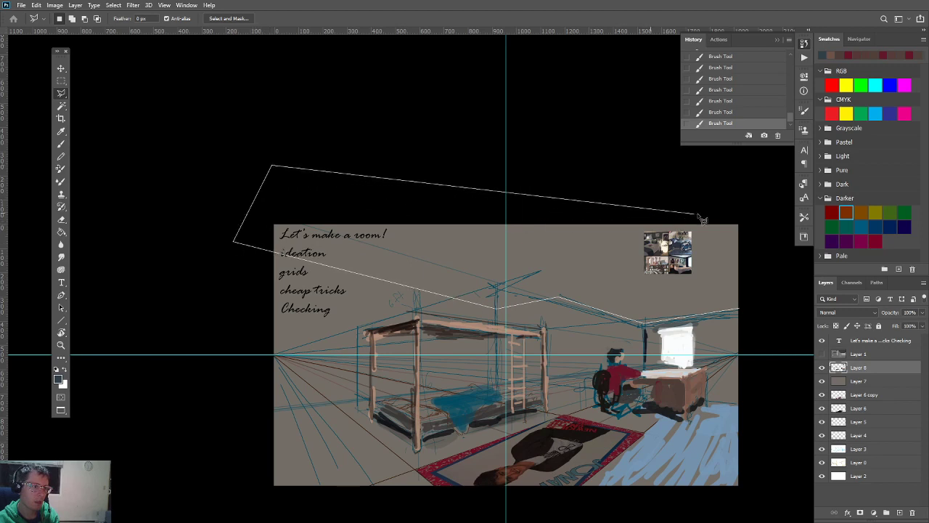
pyautogui.click(763, 311)
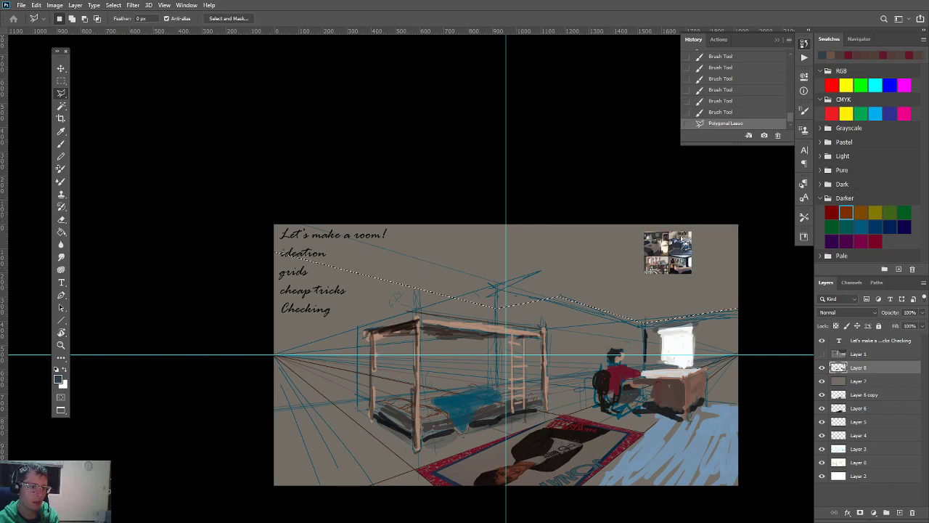
# Step: Sample a pale blue-grey from the reference photos and fill the selected ceiling area with it
pyautogui.scroll(1, 650, 250)
pyautogui.scroll(2, 650, 251)
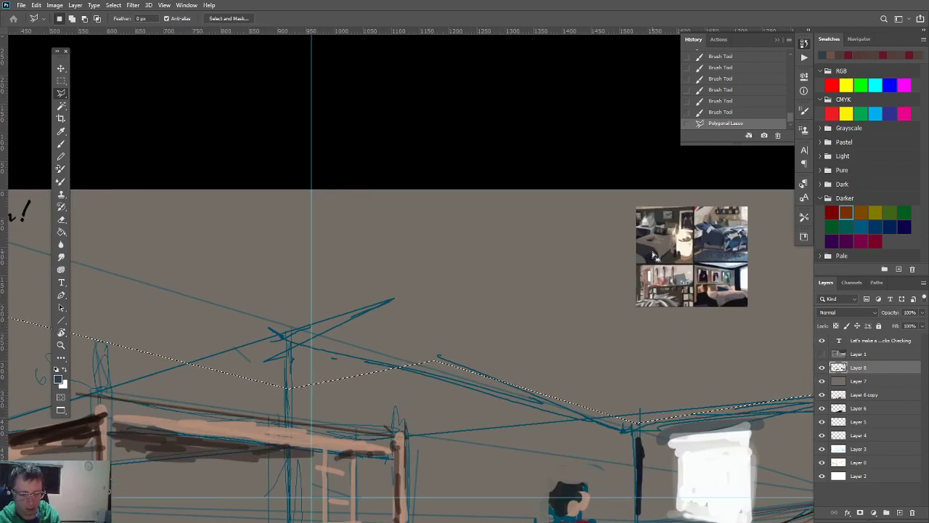
pyautogui.press('b')
pyautogui.keyDown('alt'); pyautogui.click(726, 263); pyautogui.keyUp('alt')
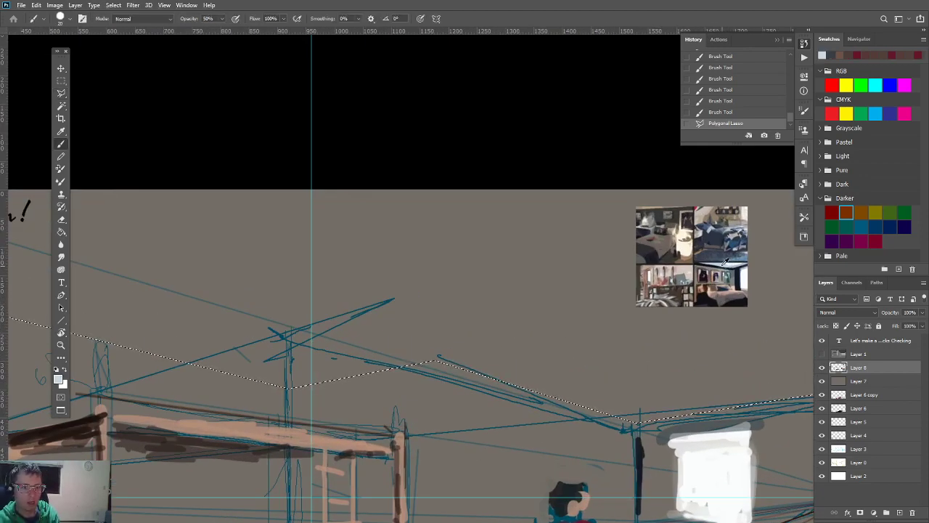
pyautogui.keyDown('alt'); pyautogui.click(723, 260); pyautogui.keyUp('alt')
pyautogui.scroll(-3, 726, 261)
pyautogui.hotkey('alt', 'BackSpace')
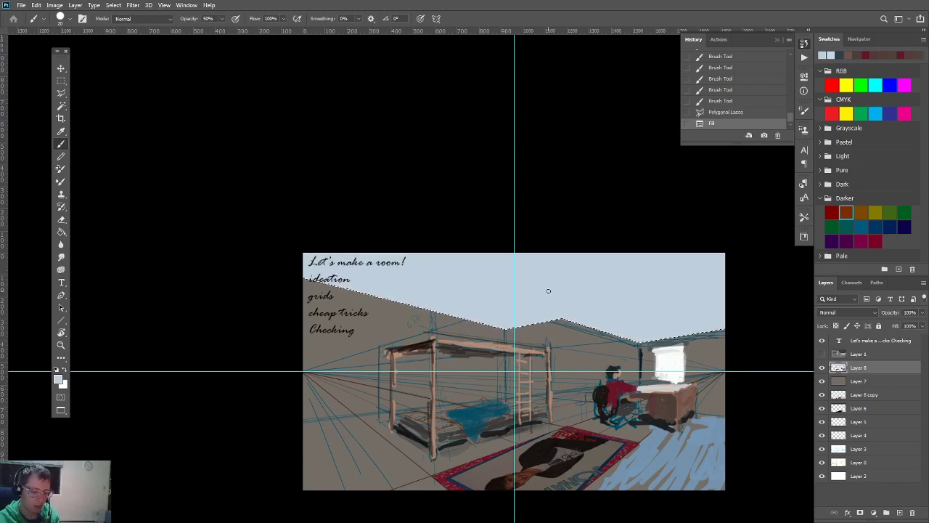
# Step: Darken the ceiling fill with Hue/Saturation, setting Lightness to -53
pyautogui.hotkey('ctrl', 'u')
pyautogui.moveTo(438, 219); pyautogui.dragTo(412, 221)
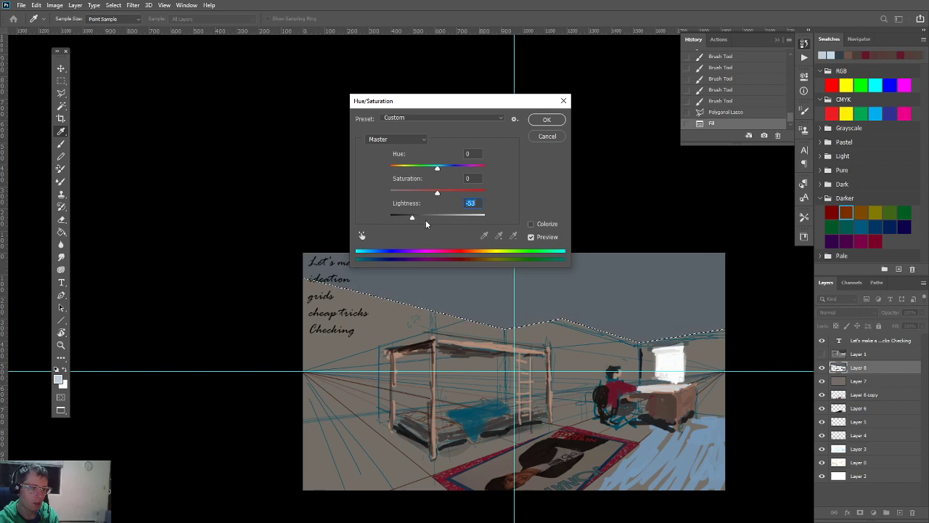
pyautogui.press('Return')
# Step: Sample the window's white and the carpet's light blue, and dab a soft glow onto the ceiling above the window with a large brush
pyautogui.press('b')
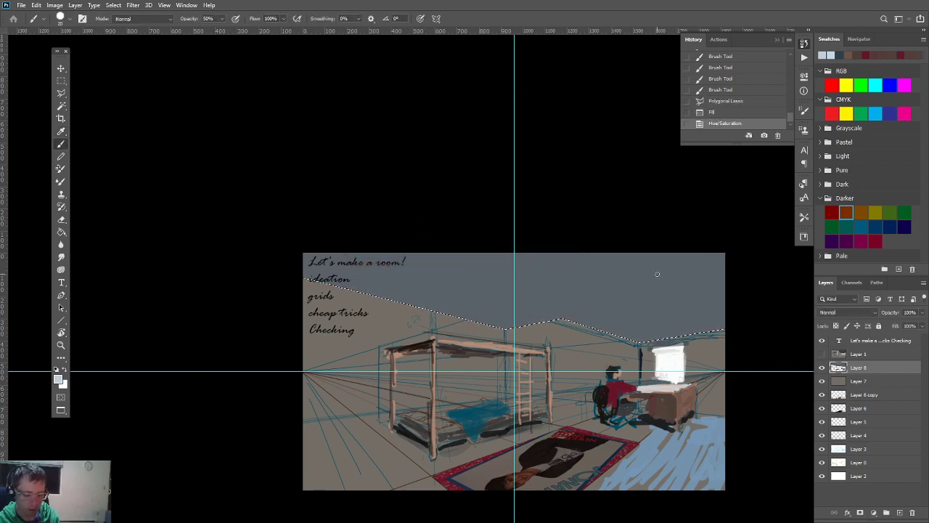
pyautogui.keyDown('alt'); pyautogui.click(667, 354); pyautogui.keyUp('alt')
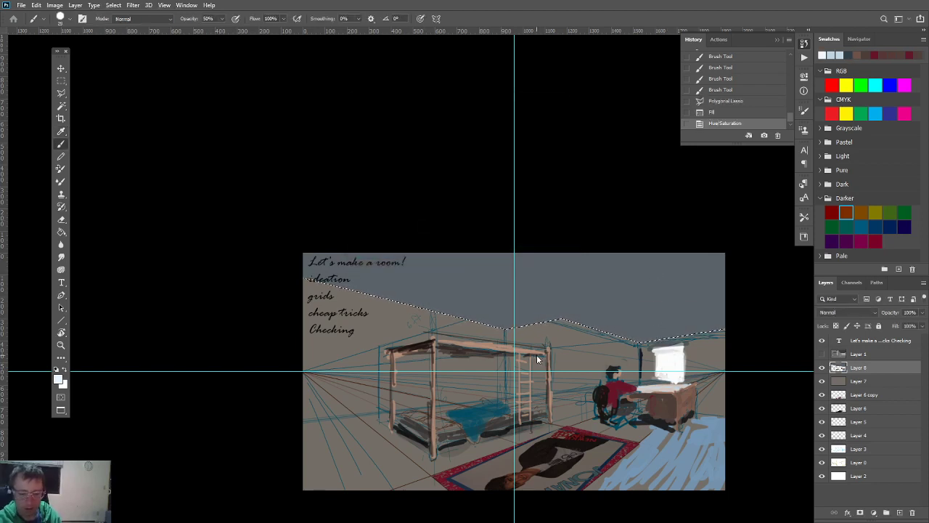
pyautogui.moveTo(685, 326)
pyautogui.mouseDown()
pyautogui.moveTo(671, 317)
pyautogui.moveTo(639, 323)
pyautogui.moveTo(652, 310)
pyautogui.moveTo(640, 308)
pyautogui.mouseUp()
pyautogui.keyDown('alt'); pyautogui.click(709, 439); pyautogui.keyUp('alt')
pyautogui.keyDown('alt'); pyautogui.click(681, 324); pyautogui.keyUp('alt')
pyautogui.moveTo(699, 319); pyautogui.dragTo(725, 309)
pyautogui.moveTo(674, 317)
pyautogui.mouseDown()
pyautogui.moveTo(650, 332)
pyautogui.moveTo(628, 323)
pyautogui.mouseUp()
pyautogui.keyDown('alt'); pyautogui.click(640, 313); pyautogui.keyUp('alt')
pyautogui.click(658, 297)
pyautogui.click(681, 285)
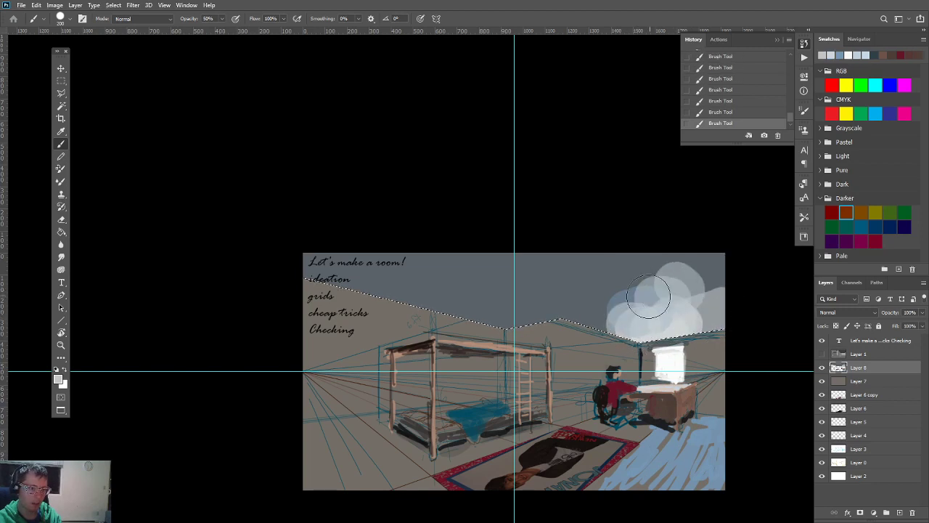
# Step: Extend the ceiling glow towards the bunk bed and fade it into the dark ceiling with sampled greys
pyautogui.click(637, 290)
pyautogui.click(610, 295)
pyautogui.keyDown('alt'); pyautogui.click(613, 308); pyautogui.keyUp('alt')
pyautogui.click(553, 284)
pyautogui.click(601, 315)
pyautogui.click(584, 302)
pyautogui.keyDown('alt'); pyautogui.click(525, 297); pyautogui.keyUp('alt')
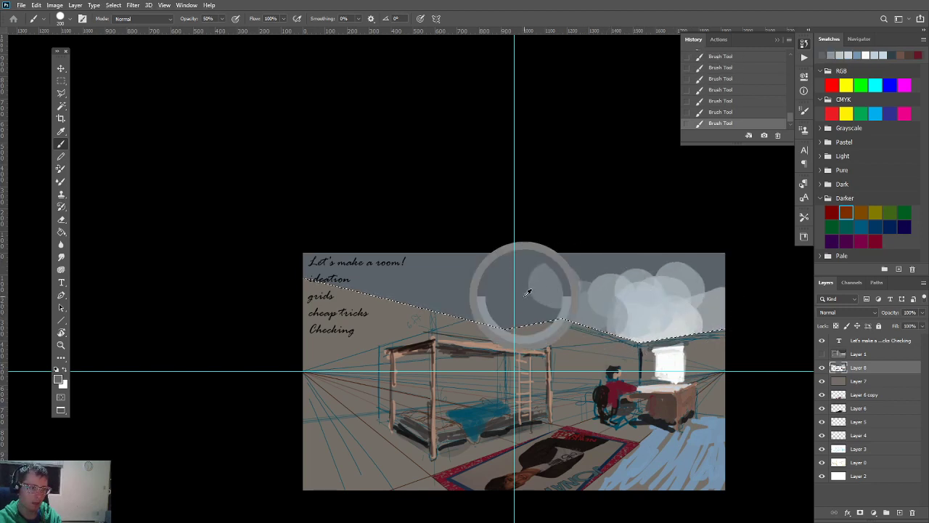
pyautogui.click(546, 298)
pyautogui.moveTo(546, 297)
pyautogui.mouseDown()
pyautogui.moveTo(622, 311)
pyautogui.moveTo(639, 279)
pyautogui.mouseUp()
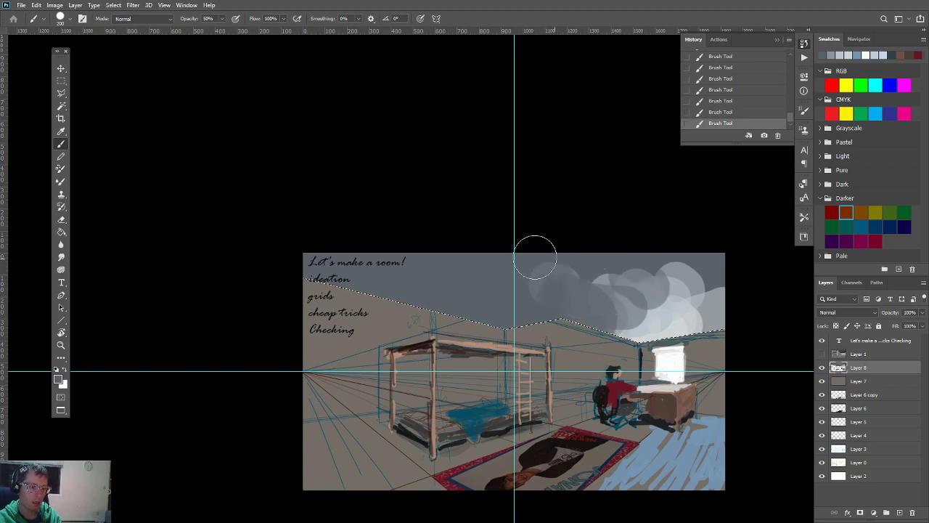
pyautogui.moveTo(529, 266)
pyautogui.mouseDown()
pyautogui.moveTo(578, 321)
pyautogui.moveTo(615, 302)
pyautogui.moveTo(603, 275)
pyautogui.moveTo(606, 307)
pyautogui.mouseUp()
# Step: Blend sampled greys into the glow above the window with Layer 8's transparent pixels locked only during this painting
pyautogui.press('/')
pyautogui.press('/')
pyautogui.press('/')
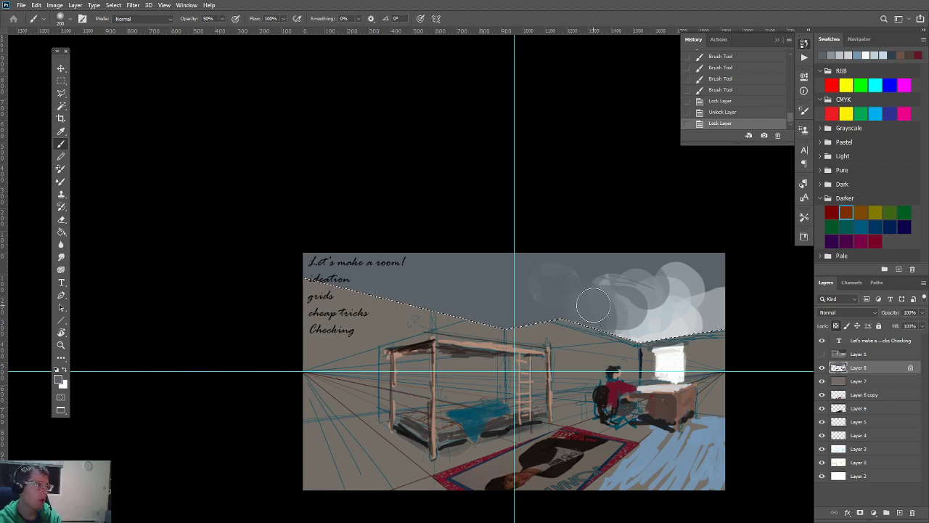
pyautogui.moveTo(581, 286)
pyautogui.mouseDown()
pyautogui.moveTo(625, 283)
pyautogui.moveTo(649, 312)
pyautogui.moveTo(632, 291)
pyautogui.moveTo(647, 293)
pyautogui.moveTo(652, 312)
pyautogui.mouseUp()
pyautogui.keyDown('alt'); pyautogui.click(649, 301); pyautogui.keyUp('alt')
pyautogui.keyDown('alt'); pyautogui.click(665, 327); pyautogui.keyUp('alt')
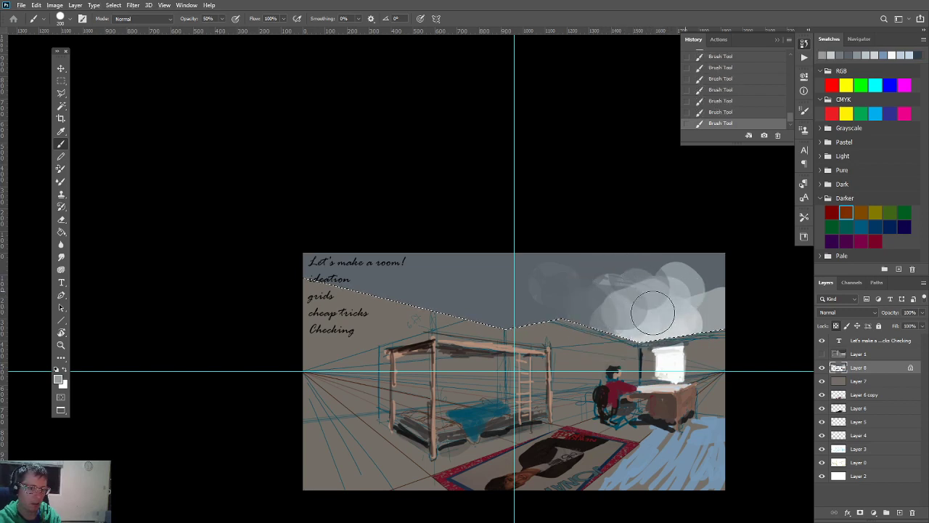
pyautogui.click(839, 327)
# Step: Darken the glow's upper edge with grey, raise the brush opacity to 100%, and shade the ceiling towards the far corner
pyautogui.moveTo(600, 264); pyautogui.dragTo(650, 292)
pyautogui.moveTo(641, 256)
pyautogui.mouseDown()
pyautogui.moveTo(660, 291)
pyautogui.moveTo(649, 273)
pyautogui.moveTo(617, 271)
pyautogui.moveTo(639, 280)
pyautogui.moveTo(670, 267)
pyautogui.moveTo(644, 280)
pyautogui.moveTo(666, 289)
pyautogui.mouseUp()
pyautogui.press('0')
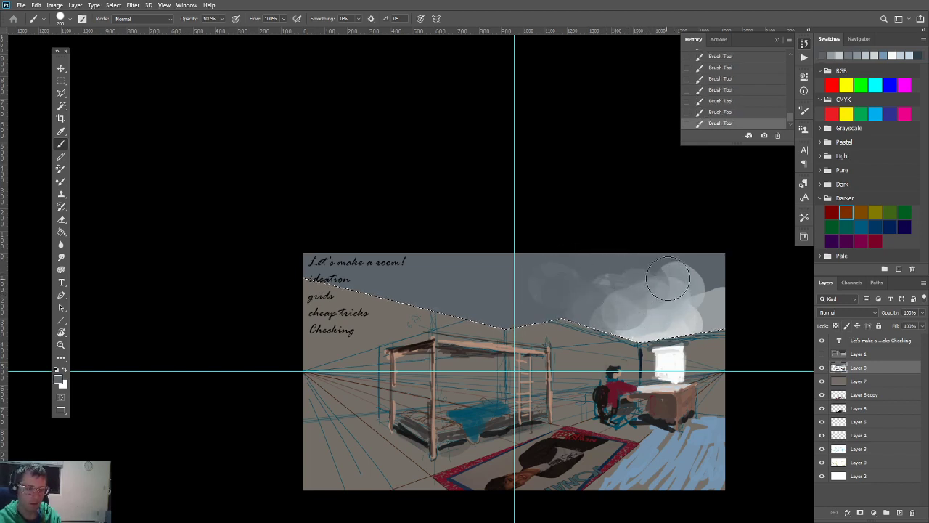
pyautogui.keyDown('alt'); pyautogui.click(702, 291); pyautogui.keyUp('alt')
pyautogui.moveTo(701, 292)
pyautogui.mouseDown()
pyautogui.moveTo(665, 313)
pyautogui.moveTo(658, 294)
pyautogui.mouseUp()
# Step: Smooth the ceiling's light-to-dark transition with repeatedly sampled greys, and clear the ceiling selection
pyautogui.keyDown('alt'); pyautogui.click(585, 305); pyautogui.keyUp('alt')
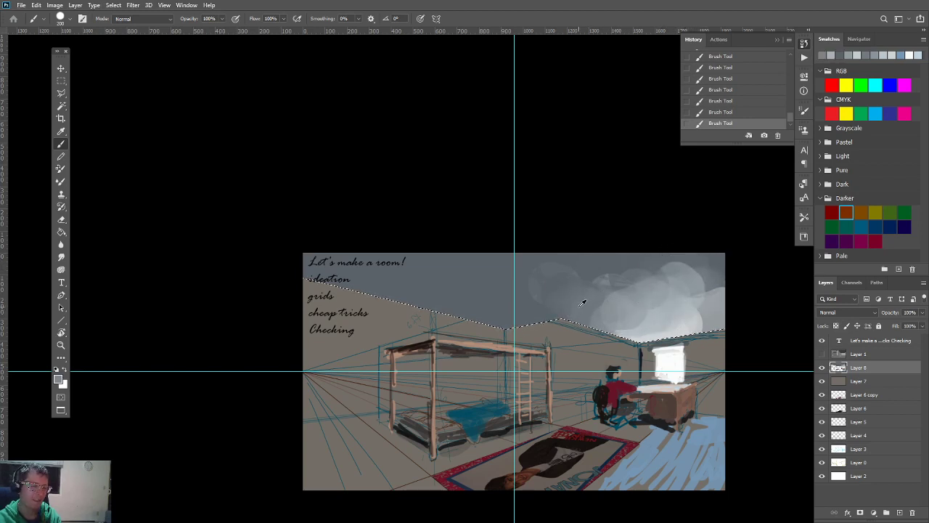
pyautogui.keyDown('alt'); pyautogui.click(572, 309); pyautogui.keyUp('alt')
pyautogui.keyDown('alt'); pyautogui.click(550, 313); pyautogui.keyUp('alt')
pyautogui.keyDown('alt'); pyautogui.click(547, 286); pyautogui.keyUp('alt')
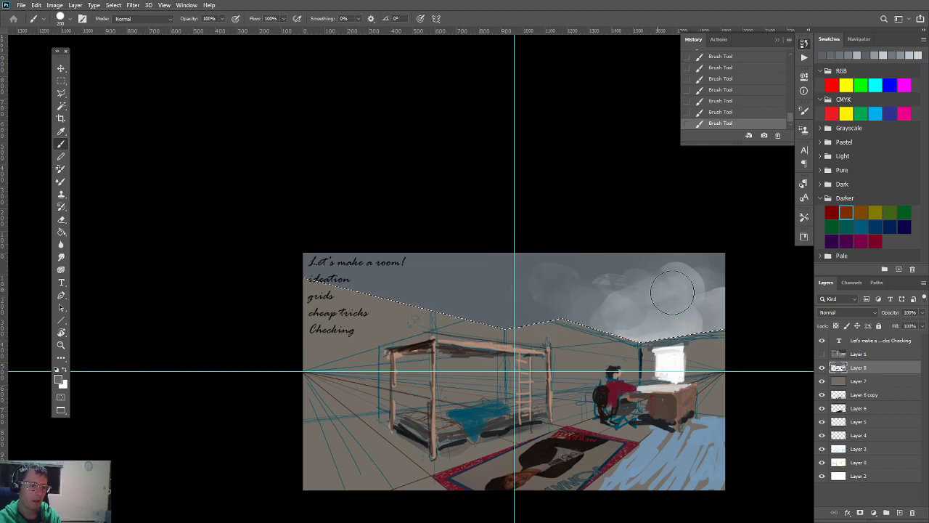
pyautogui.keyDown('alt'); pyautogui.click(625, 313); pyautogui.keyUp('alt')
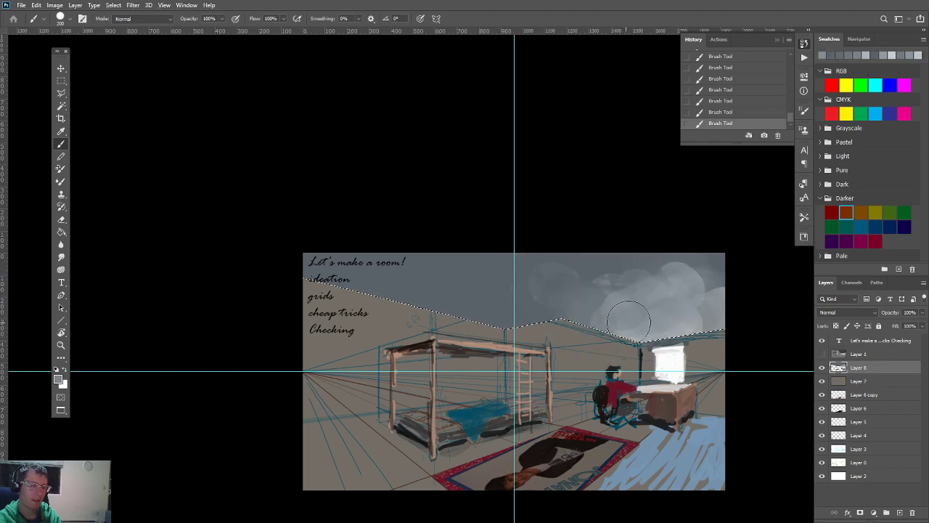
pyautogui.keyDown('alt'); pyautogui.click(639, 281); pyautogui.keyUp('alt')
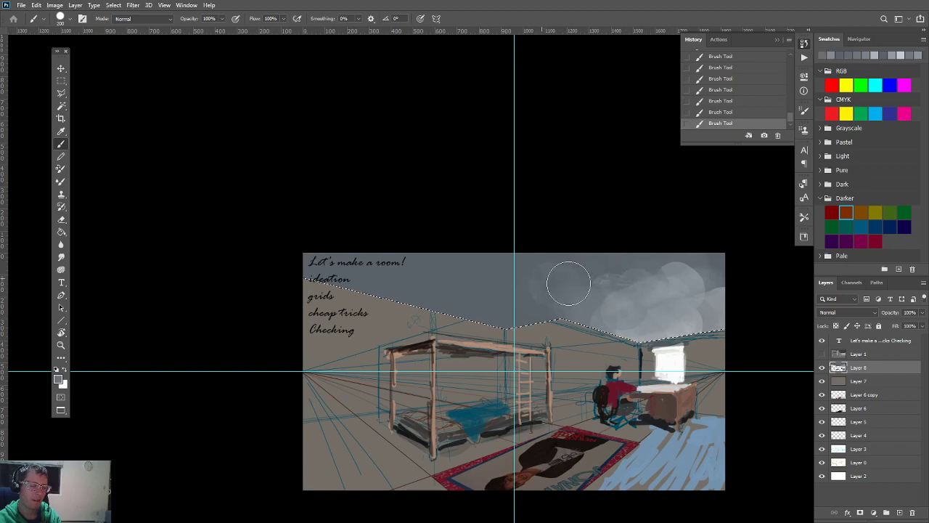
pyautogui.hotkey('ctrl', 'd')
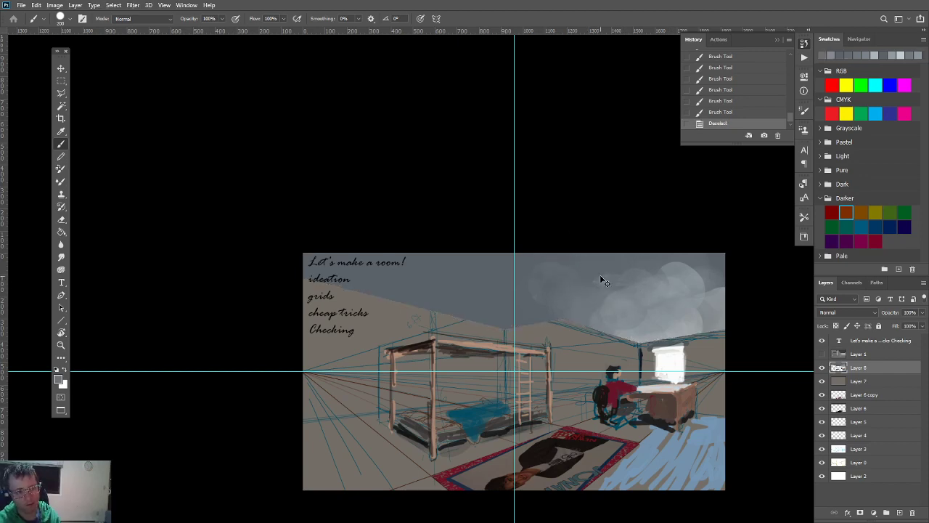
# Step: Outline the wall section behind the bunk's ladder, from ceiling edge to floor, with the Polygonal Lasso and switch to the Brush tool
pyautogui.scroll(-1, 526, 312)
pyautogui.scroll(1, 527, 312)
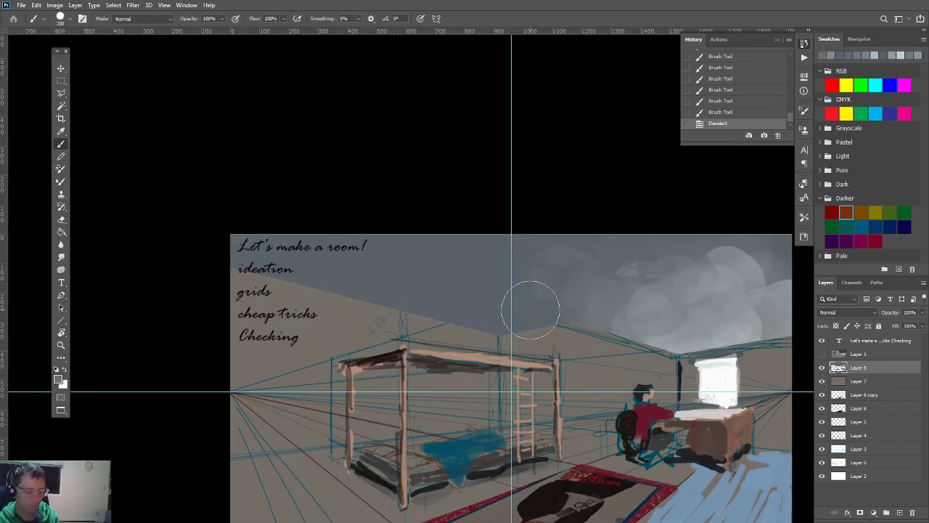
pyautogui.scroll(1, 536, 336)
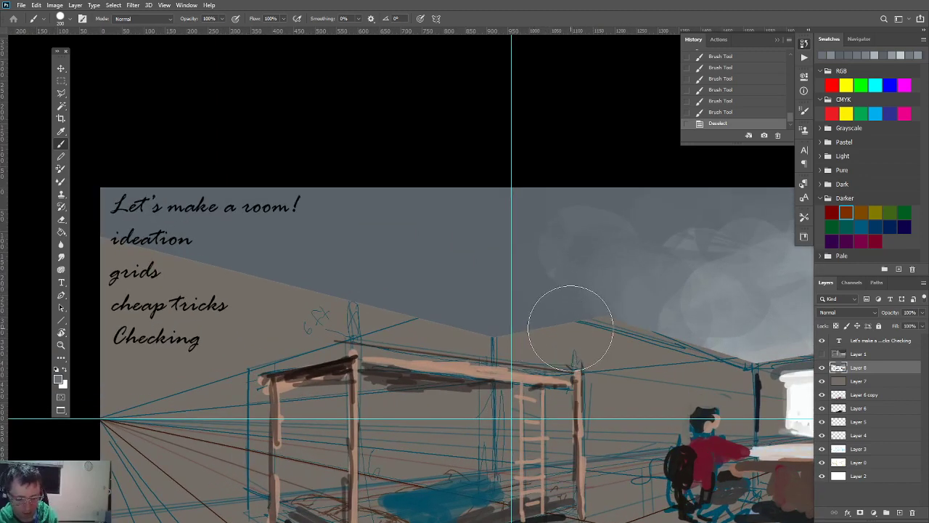
pyautogui.press('l')
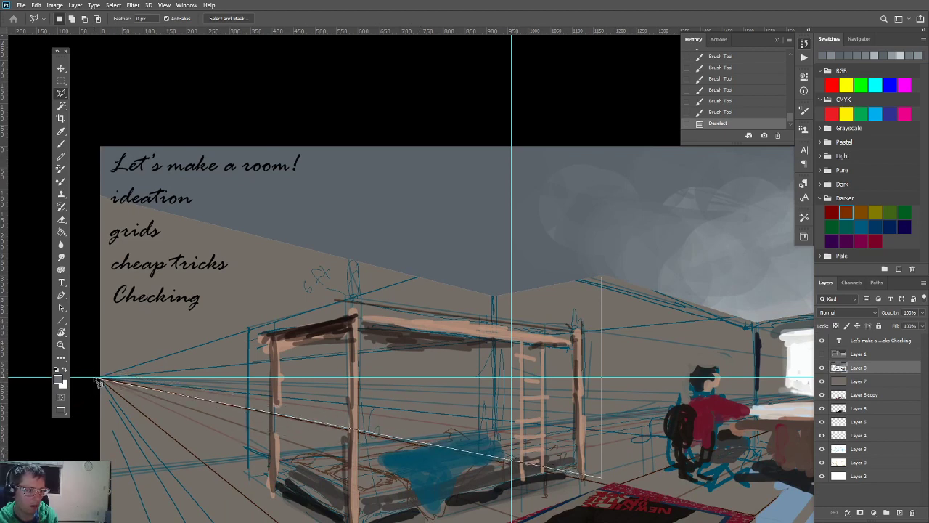
pyautogui.click(511, 462)
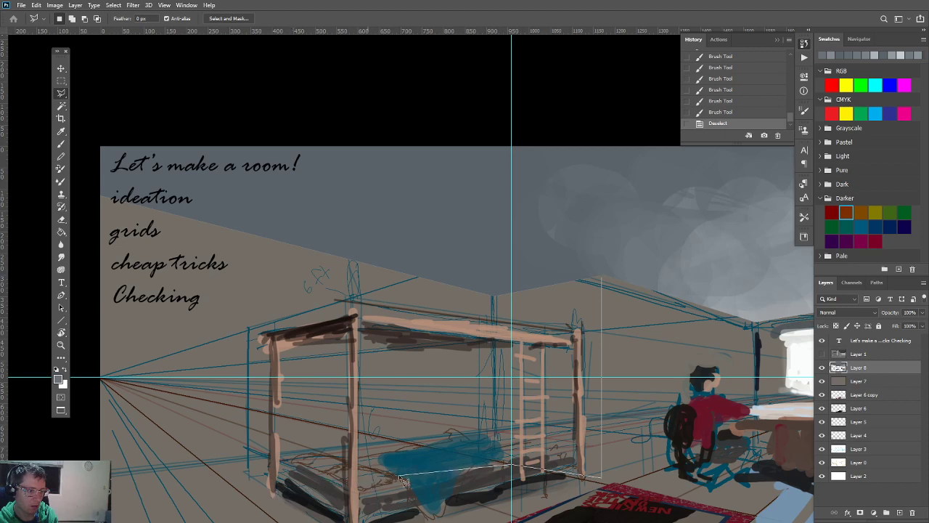
pyautogui.click(495, 462)
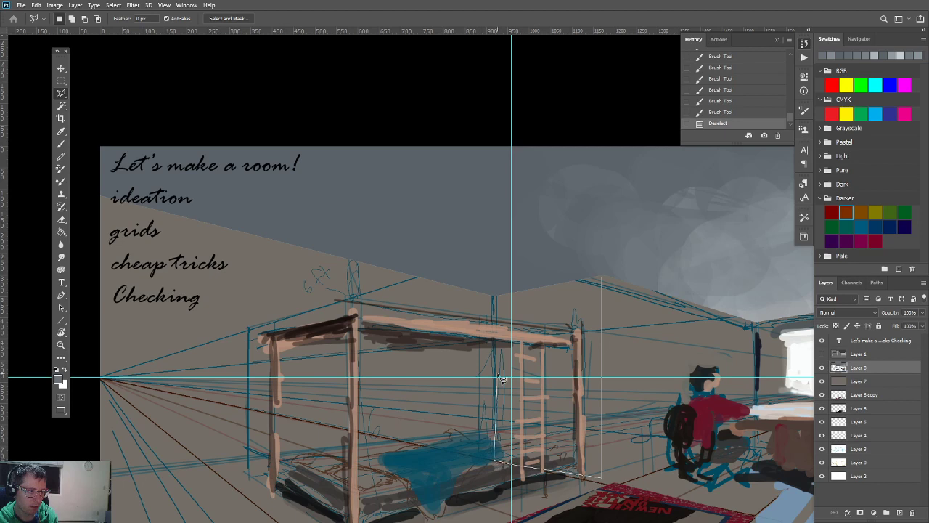
pyautogui.click(494, 297)
pyautogui.doubleClick(602, 276)
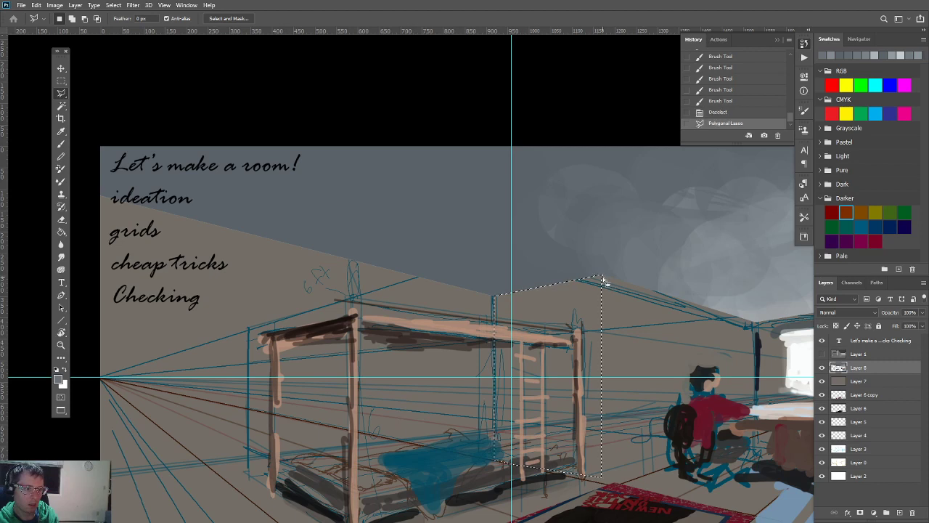
pyautogui.press('b')
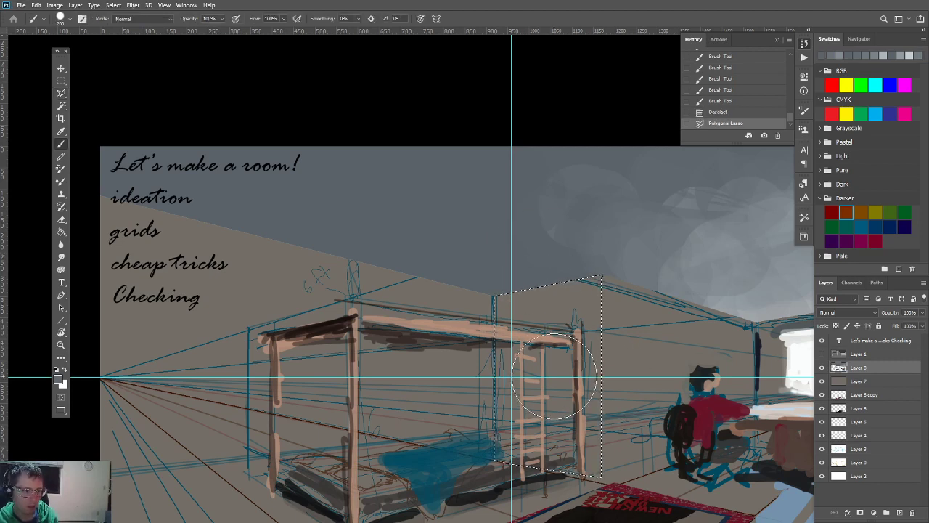
pyautogui.scroll(1, 540, 372)
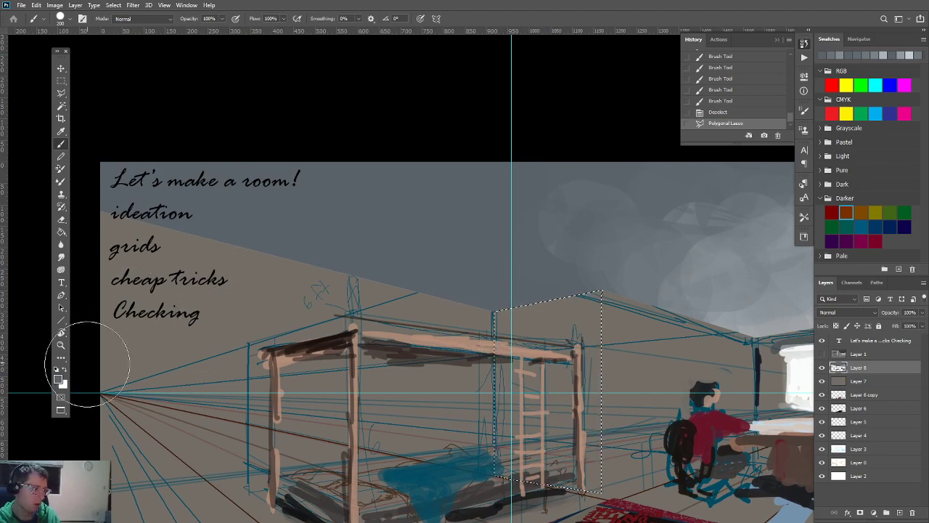
# Step: Choose a darker blue-grey foreground colour, shrink the brush, and paint the selected wall section above the bunk and beside its ladder
pyautogui.click(60, 377)
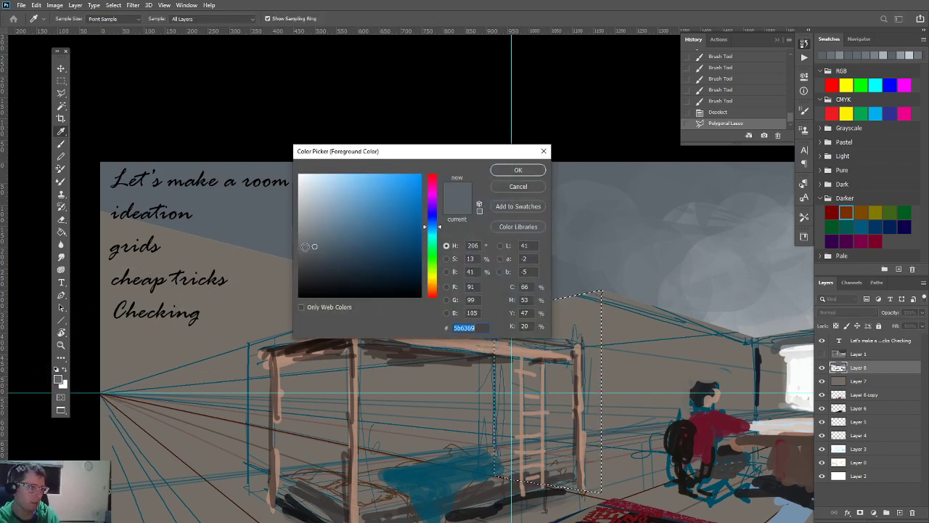
pyautogui.click(343, 268)
pyautogui.press('Return')
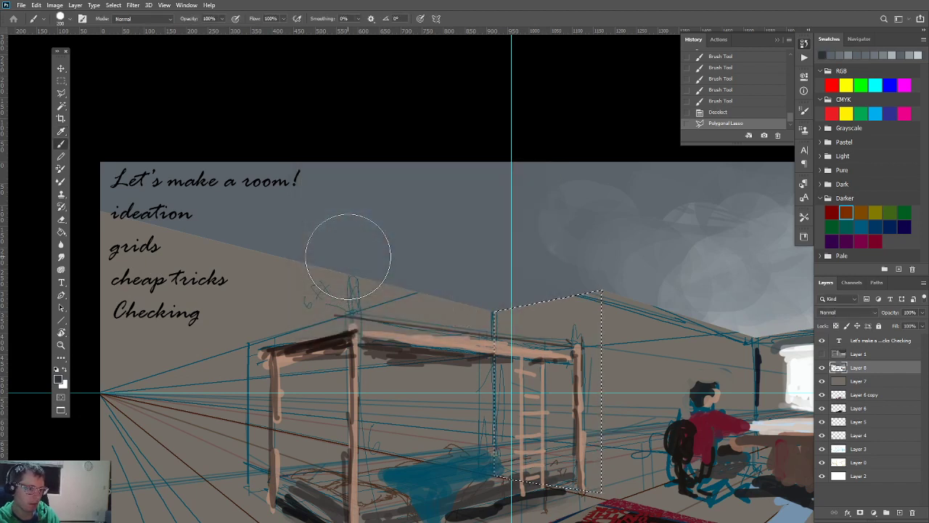
pyautogui.press('[')
pyautogui.press('[')
pyautogui.press('[')
pyautogui.press('[')
pyautogui.press('[')
pyautogui.press('[')
pyautogui.press('[')
pyautogui.press('[')
pyautogui.press('[')
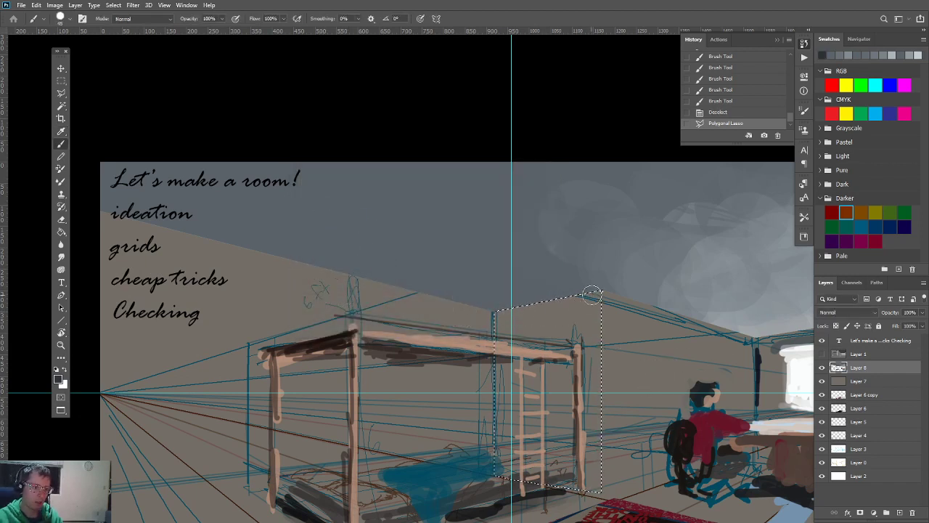
pyautogui.moveTo(593, 294)
pyautogui.mouseDown()
pyautogui.moveTo(586, 350)
pyautogui.moveTo(585, 309)
pyautogui.moveTo(545, 319)
pyautogui.mouseUp()
pyautogui.moveTo(522, 313)
pyautogui.mouseDown()
pyautogui.moveTo(558, 313)
pyautogui.moveTo(592, 297)
pyautogui.moveTo(574, 323)
pyautogui.mouseUp()
pyautogui.moveTo(585, 320); pyautogui.dragTo(563, 335)
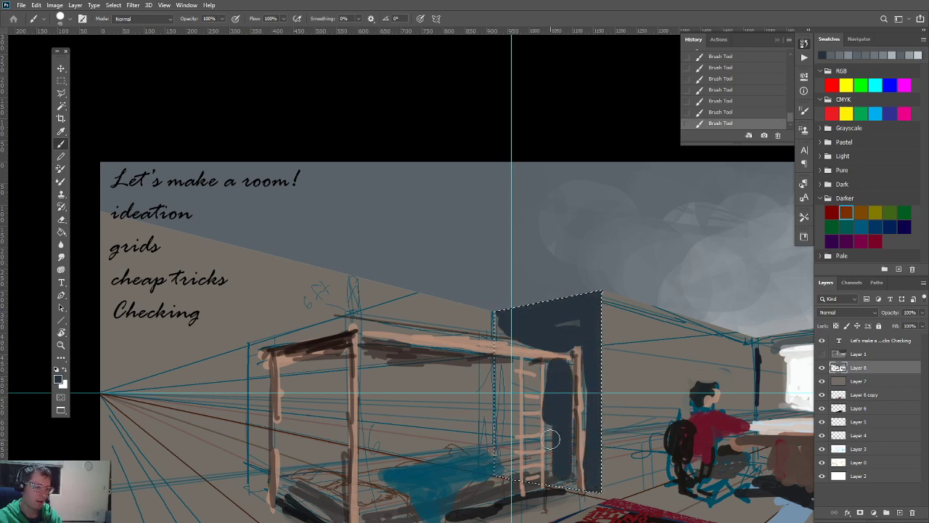
# Step: Fill the gaps between the ladder's rungs and the wall strip beside them with the dark blue, and clear the selection
pyautogui.press('p')
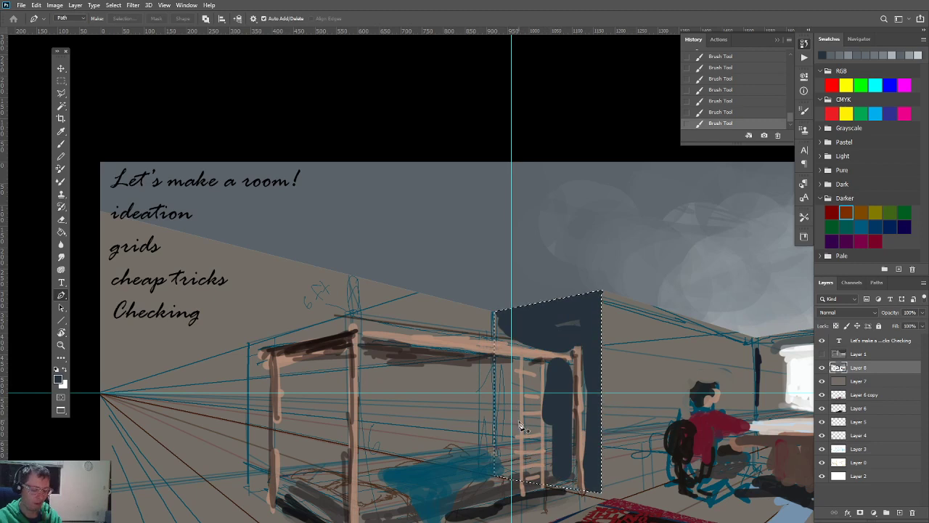
pyautogui.press('b')
pyautogui.moveTo(506, 372); pyautogui.dragTo(504, 462)
pyautogui.moveTo(533, 418)
pyautogui.mouseDown()
pyautogui.moveTo(532, 428)
pyautogui.moveTo(531, 386)
pyautogui.mouseUp()
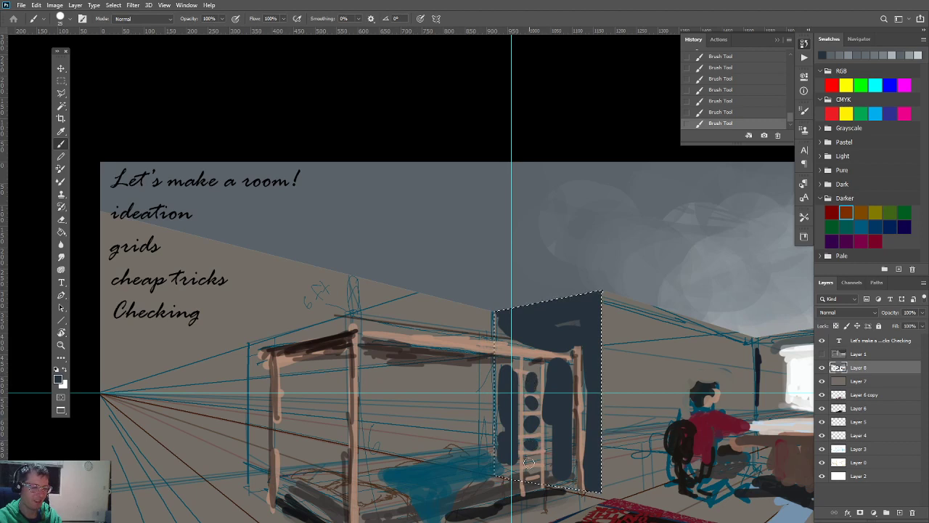
pyautogui.moveTo(528, 457); pyautogui.dragTo(529, 465)
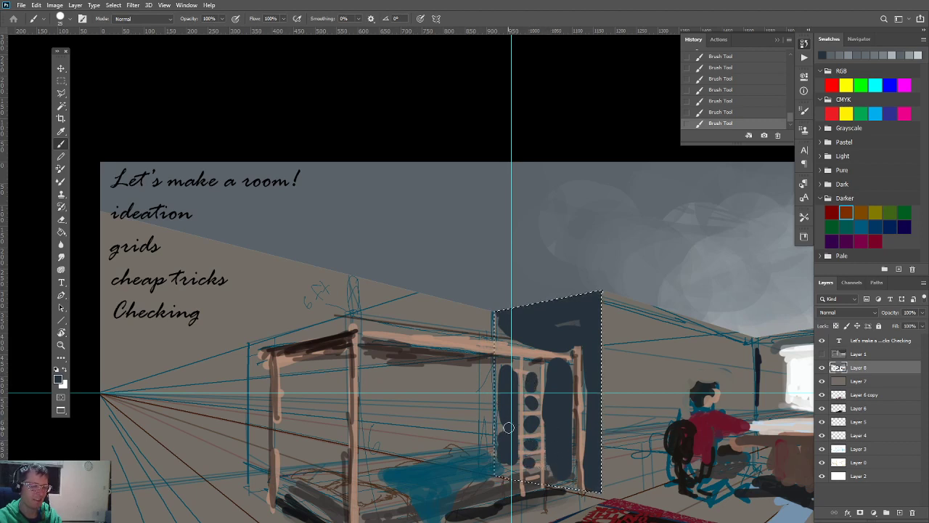
pyautogui.moveTo(533, 362); pyautogui.dragTo(532, 370)
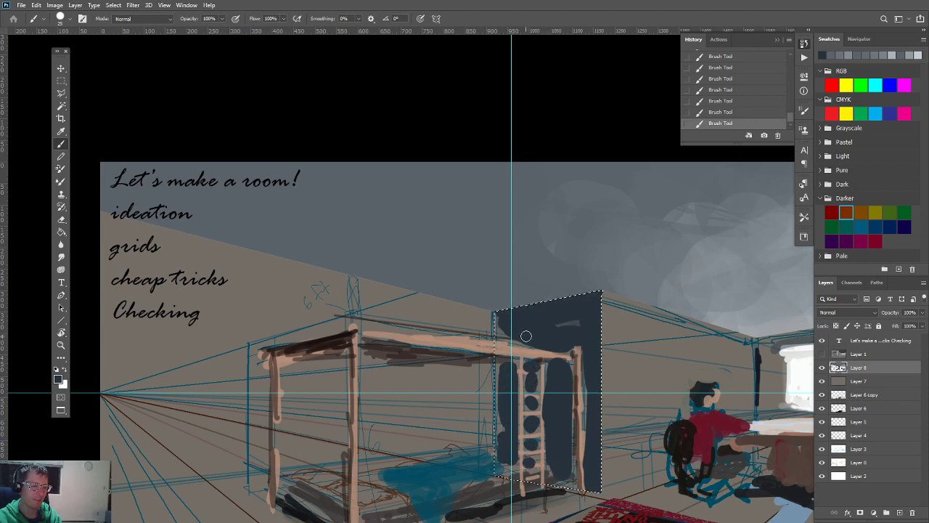
pyautogui.moveTo(500, 338); pyautogui.dragTo(504, 461)
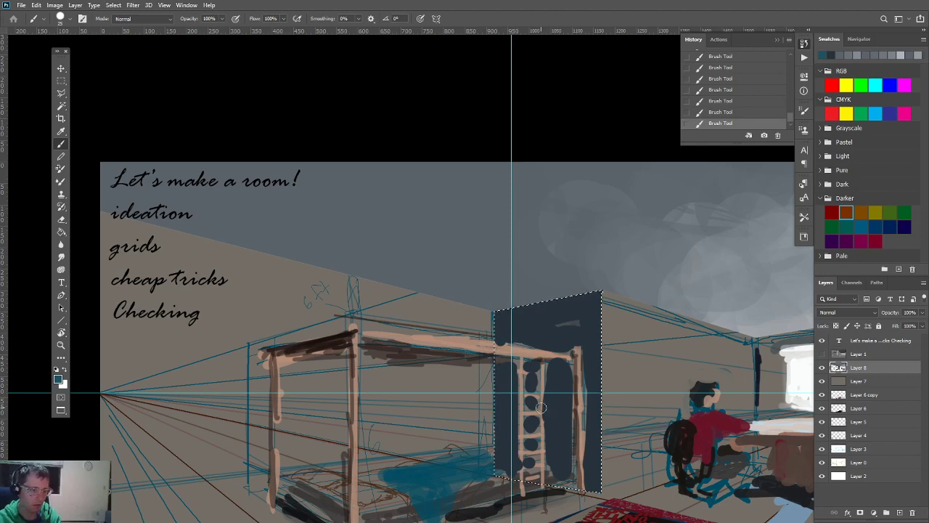
pyautogui.hotkey('ctrl', 'd')
# Step: Extend the teal blanket across the lower bunk and past the ladder with brush strokes
pyautogui.scroll(-3, 494, 437)
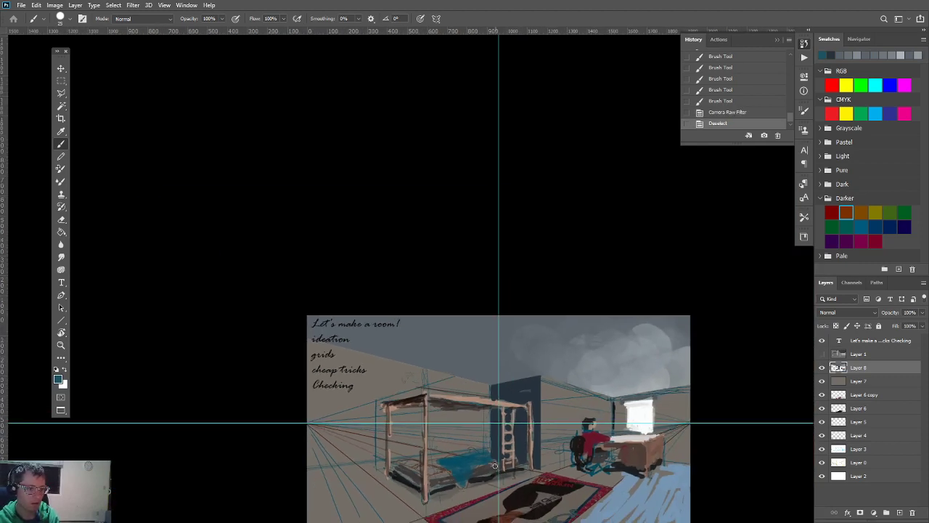
pyautogui.moveTo(468, 445)
pyautogui.mouseDown()
pyautogui.moveTo(459, 408)
pyautogui.moveTo(495, 423)
pyautogui.moveTo(515, 419)
pyautogui.mouseUp()
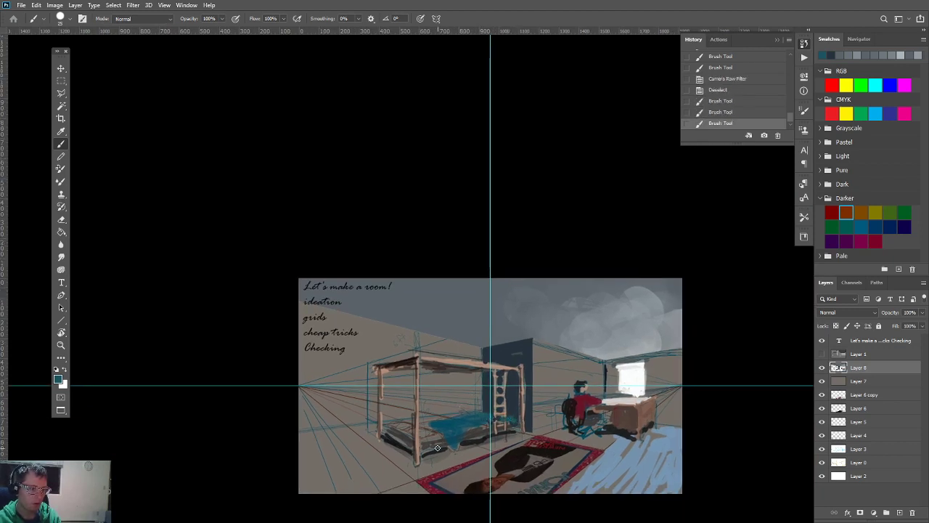
pyautogui.moveTo(438, 448); pyautogui.dragTo(463, 421)
# Step: Sample the dark wall blue and draw a laptop on the desk, with a base and an outlined screen frame
pyautogui.scroll(6, 490, 401)
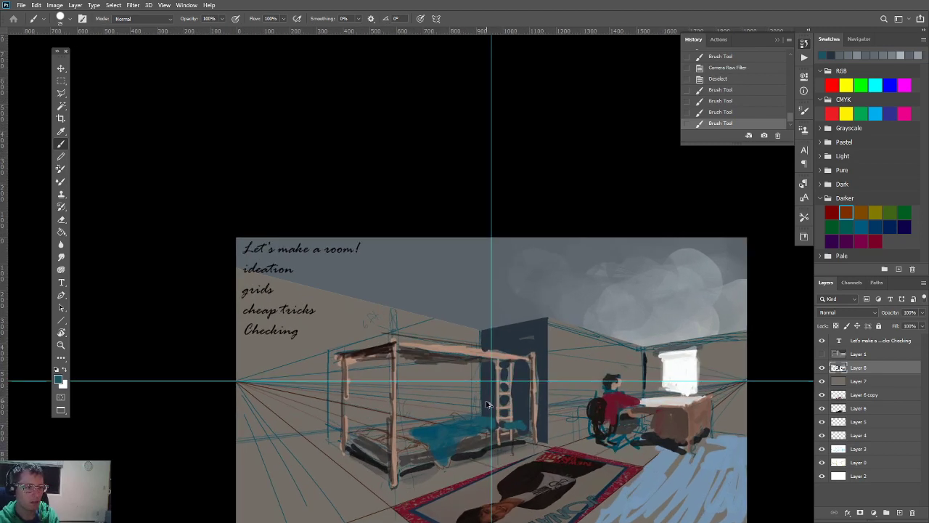
pyautogui.moveTo(407, 341); pyautogui.dragTo(438, 382)
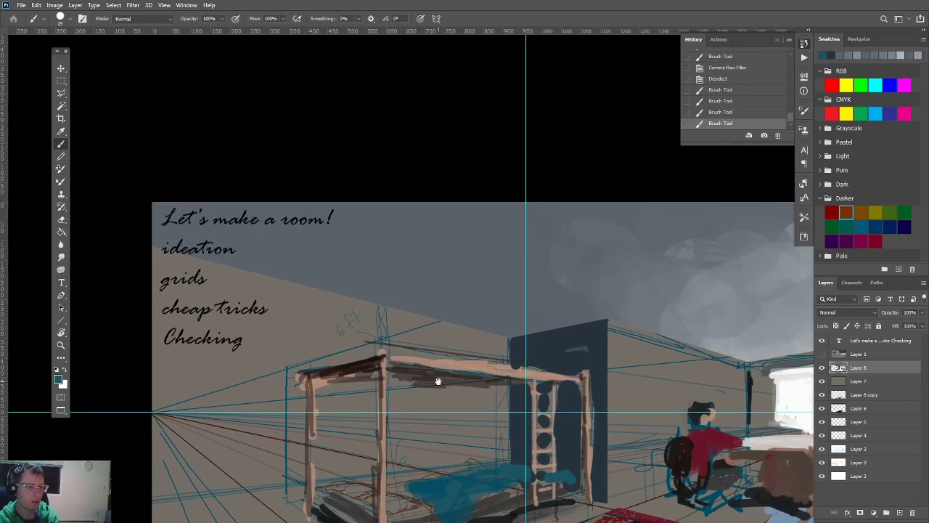
pyautogui.keyDown('alt'); pyautogui.click(530, 374); pyautogui.keyUp('alt')
pyautogui.moveTo(517, 373)
pyautogui.mouseDown()
pyautogui.moveTo(463, 380)
pyautogui.moveTo(363, 315)
pyautogui.mouseUp()
pyautogui.moveTo(590, 420); pyautogui.dragTo(444, 431)
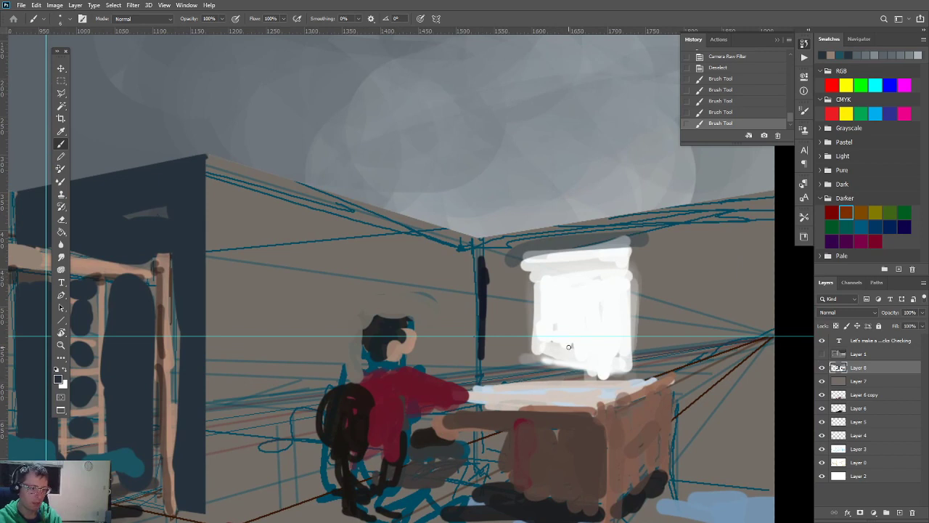
pyautogui.moveTo(570, 348); pyautogui.dragTo(563, 395)
pyautogui.moveTo(572, 350)
pyautogui.mouseDown()
pyautogui.moveTo(524, 353)
pyautogui.moveTo(514, 379)
pyautogui.moveTo(559, 384)
pyautogui.moveTo(491, 386)
pyautogui.moveTo(516, 394)
pyautogui.mouseUp()
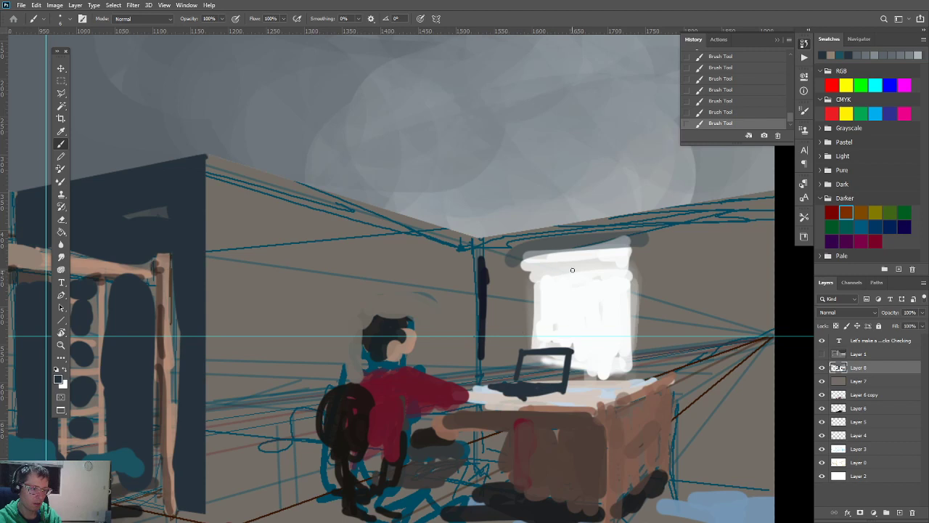
pyautogui.moveTo(571, 257); pyautogui.dragTo(574, 367)
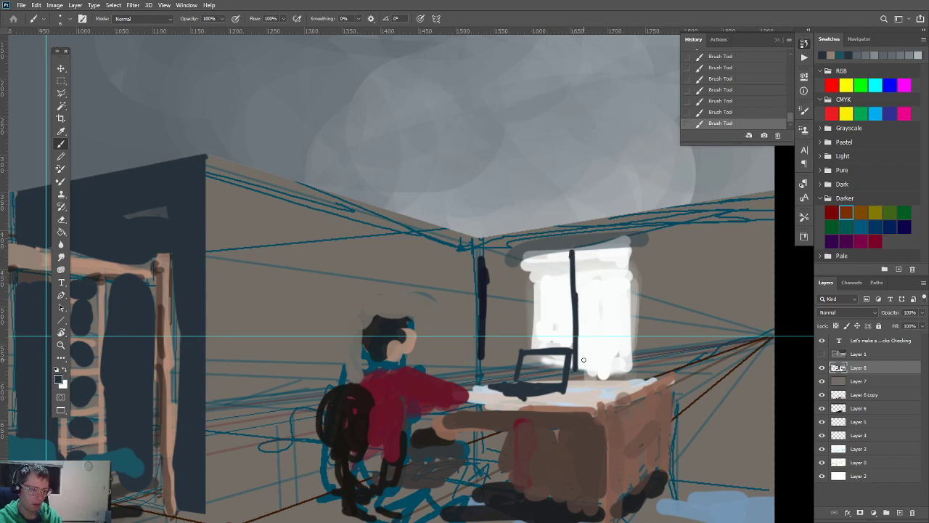
pyautogui.hotkey('ctrl', 'z')
pyautogui.hotkey('ctrl', 'z')
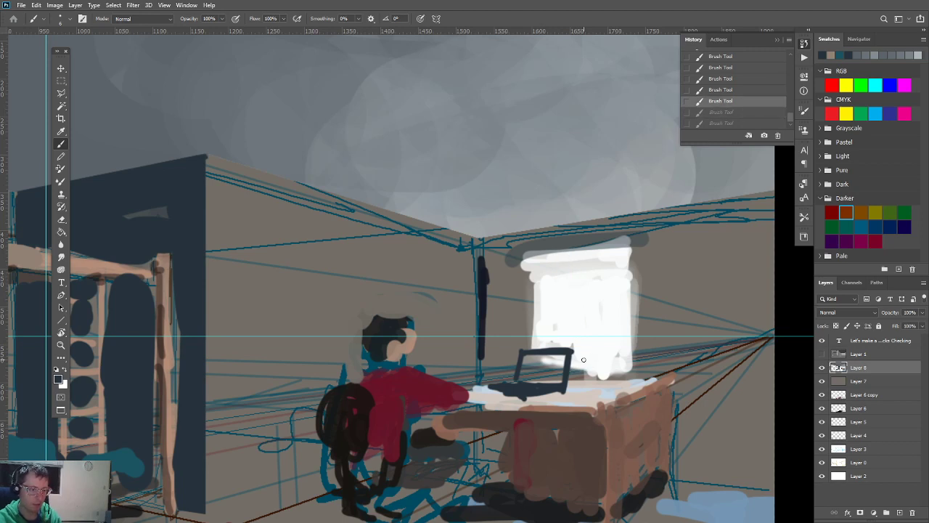
# Step: Outline the window frame in dark blue with a horizontal crossbar, and fill the laptop's screen with muted grey-blue
pyautogui.moveTo(628, 316)
pyautogui.mouseDown()
pyautogui.moveTo(536, 316)
pyautogui.moveTo(538, 275)
pyautogui.mouseUp()
pyautogui.moveTo(535, 347)
pyautogui.mouseDown()
pyautogui.moveTo(535, 260)
pyautogui.moveTo(640, 247)
pyautogui.moveTo(629, 239)
pyautogui.moveTo(625, 363)
pyautogui.moveTo(543, 364)
pyautogui.moveTo(553, 361)
pyautogui.moveTo(558, 375)
pyautogui.moveTo(563, 361)
pyautogui.moveTo(527, 373)
pyautogui.mouseUp()
pyautogui.keyDown('alt'); pyautogui.click(540, 365); pyautogui.keyUp('alt')
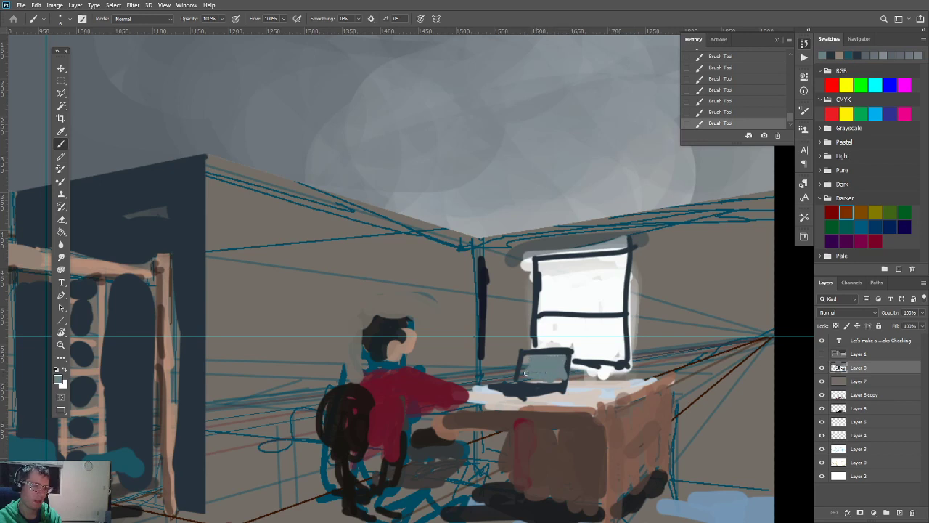
# Step: Sample the laptop frame's dark blue and hand-letter "DARK WEB" on the laptop's screen with a very small brush
pyautogui.keyDown('alt'); pyautogui.click(526, 374); pyautogui.keyUp('alt')
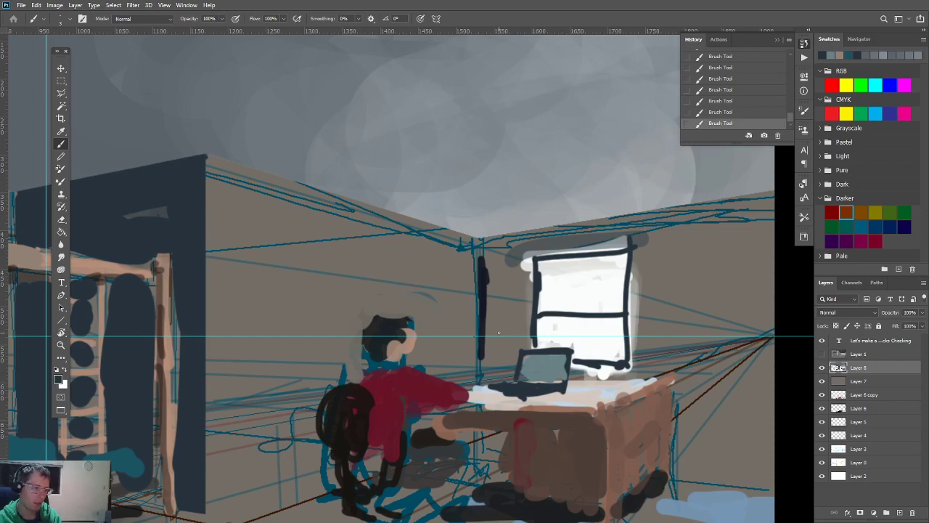
pyautogui.scroll(4, 525, 375)
pyautogui.scroll(4, 523, 381)
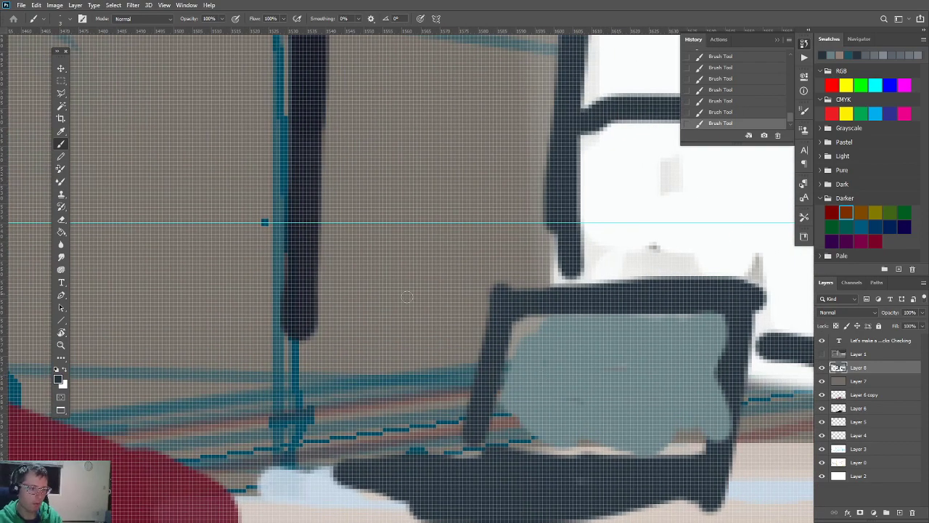
pyautogui.moveTo(529, 357)
pyautogui.mouseDown()
pyautogui.moveTo(531, 374)
pyautogui.moveTo(544, 363)
pyautogui.moveTo(541, 381)
pyautogui.moveTo(582, 353)
pyautogui.moveTo(589, 374)
pyautogui.moveTo(639, 373)
pyautogui.moveTo(658, 346)
pyautogui.moveTo(670, 363)
pyautogui.moveTo(682, 355)
pyautogui.moveTo(682, 367)
pyautogui.mouseUp()
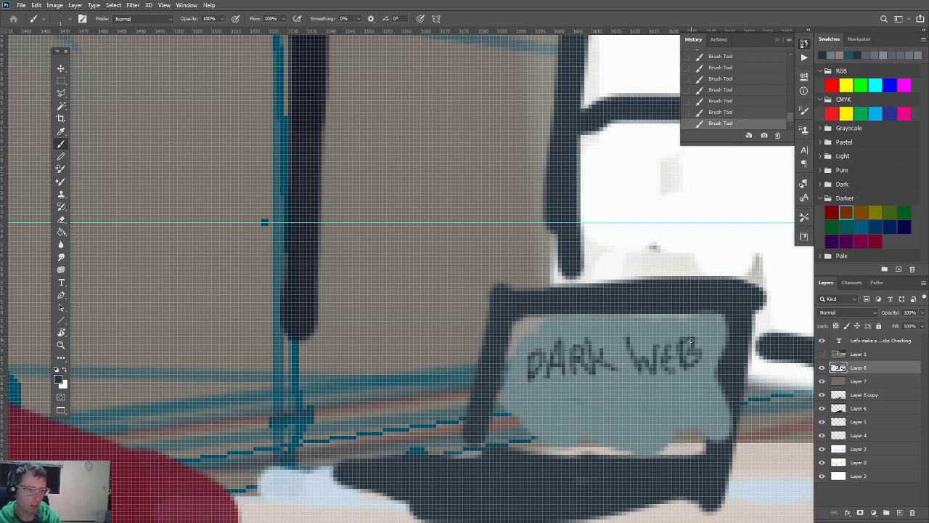
pyautogui.scroll(-10, 691, 341)
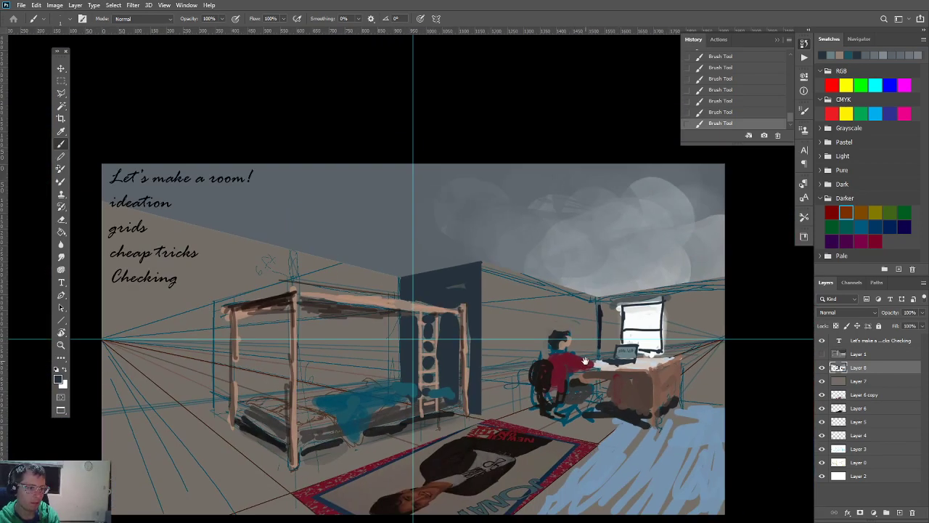
pyautogui.moveTo(585, 361); pyautogui.dragTo(476, 337)
pyautogui.scroll(-3, 449, 343)
pyautogui.scroll(3, 453, 346)
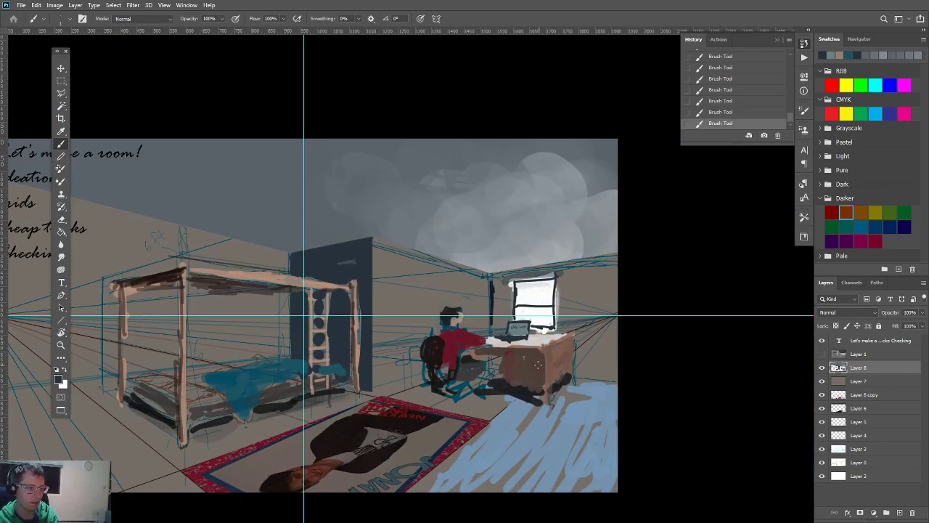
pyautogui.scroll(5, 455, 362)
pyautogui.scroll(-3, 456, 362)
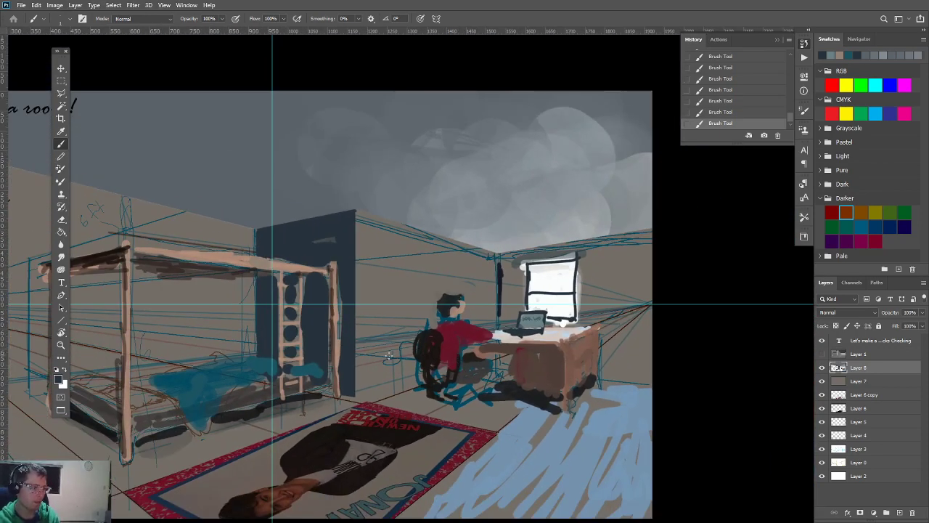
pyautogui.scroll(-2, 389, 357)
pyautogui.scroll(2, 349, 366)
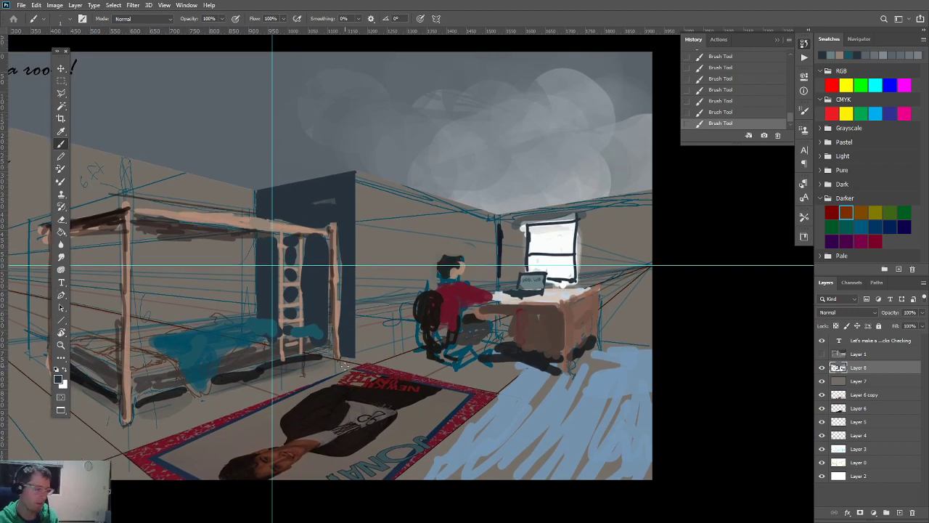